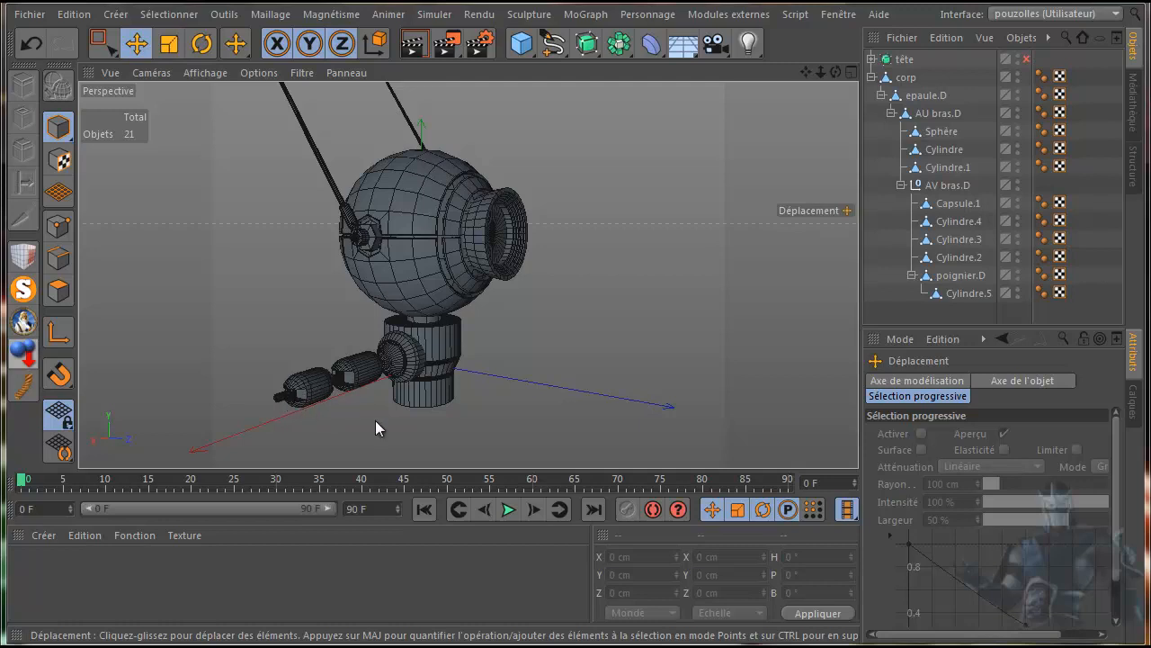
# Step: Add a cube primitive to the scene, working over the hand reference in the top view
pyautogui.middleClick(469, 405)
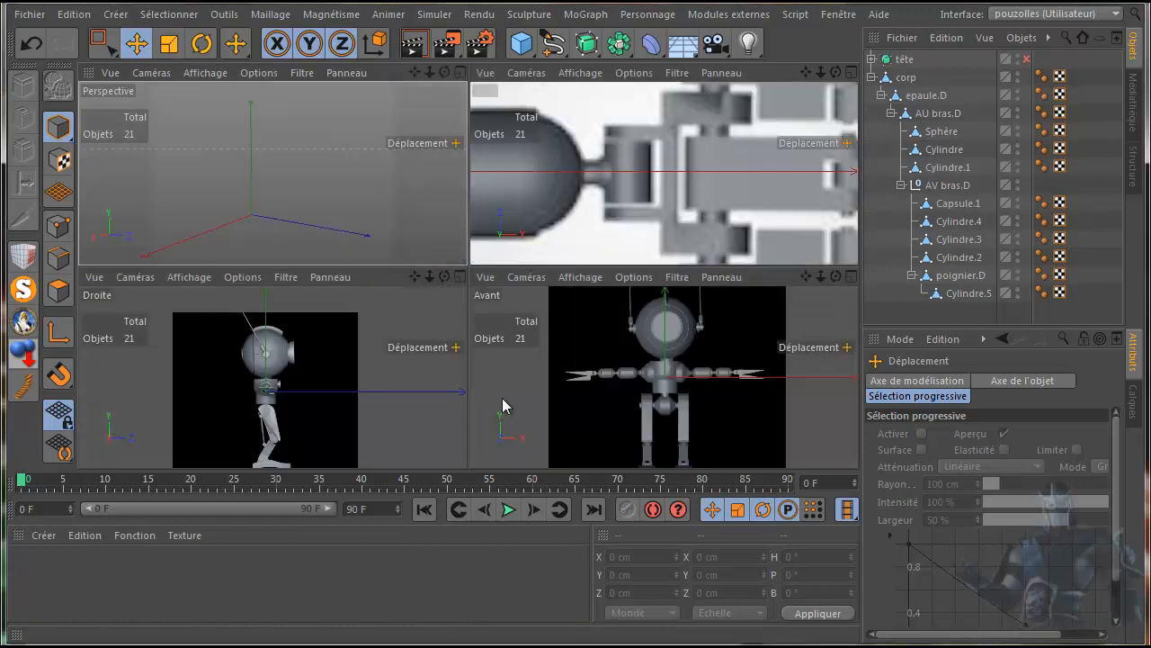
pyautogui.middleClick(643, 257)
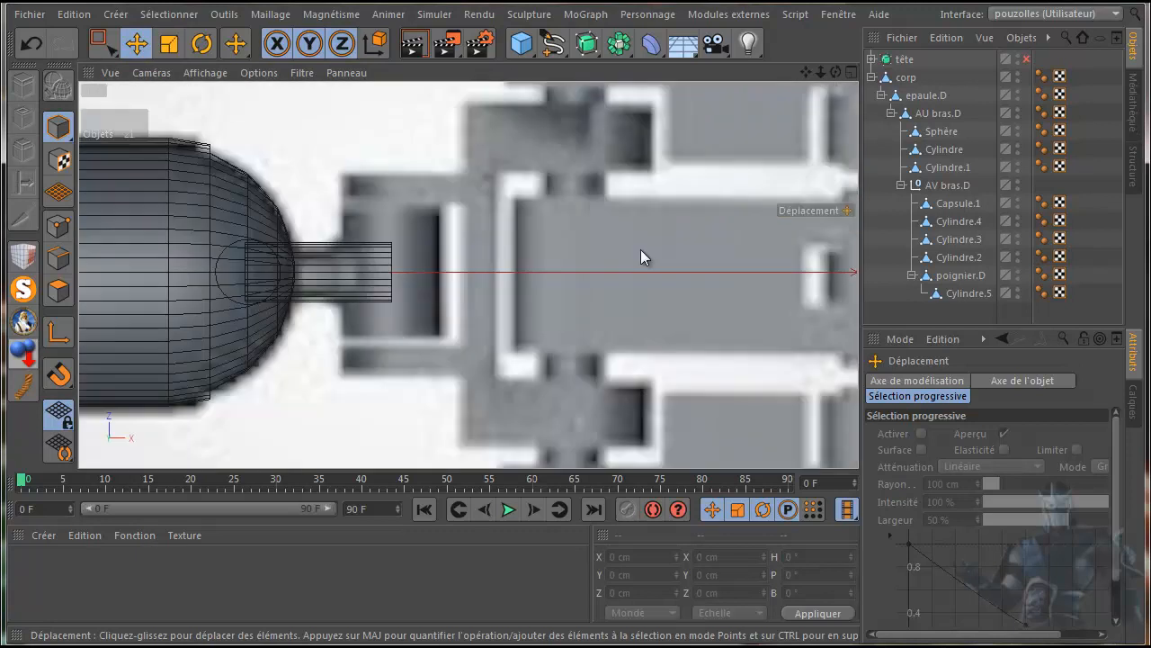
pyautogui.moveTo(805, 72); pyautogui.dragTo(762, 79)
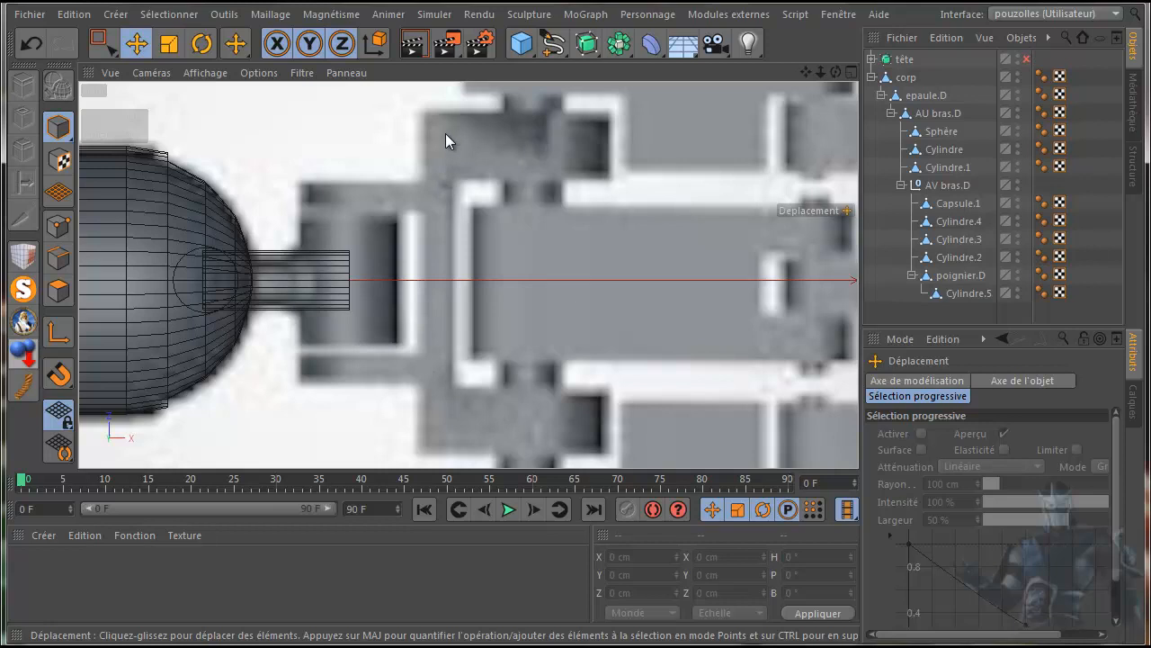
pyautogui.click(521, 42)
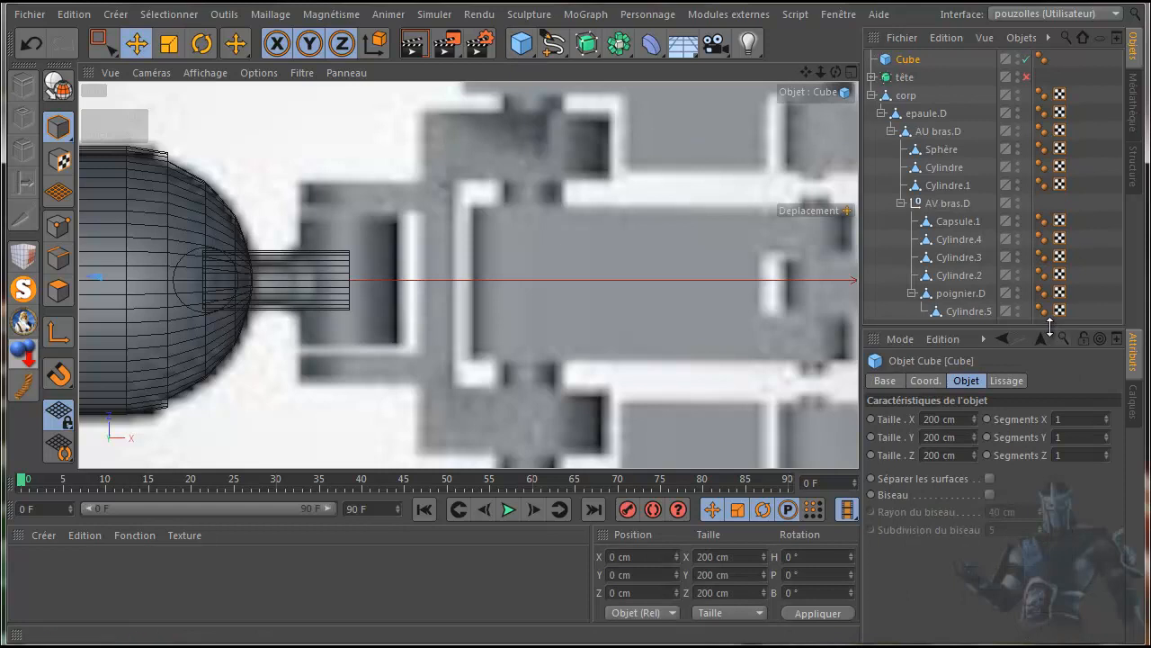
pyautogui.moveTo(1054, 330); pyautogui.dragTo(1049, 379)
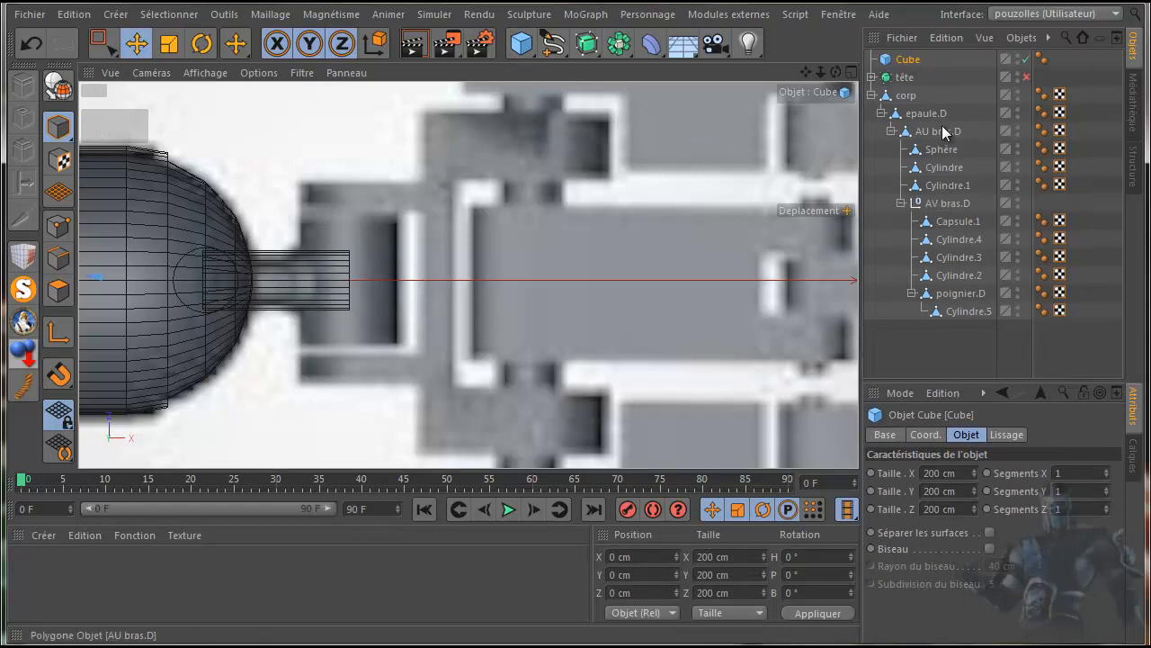
# Step: Align the cube with Cylindre.5 by nesting it there and zeroing its position, move it back to the root level and collapse corp
pyautogui.moveTo(916, 61); pyautogui.dragTo(958, 313)
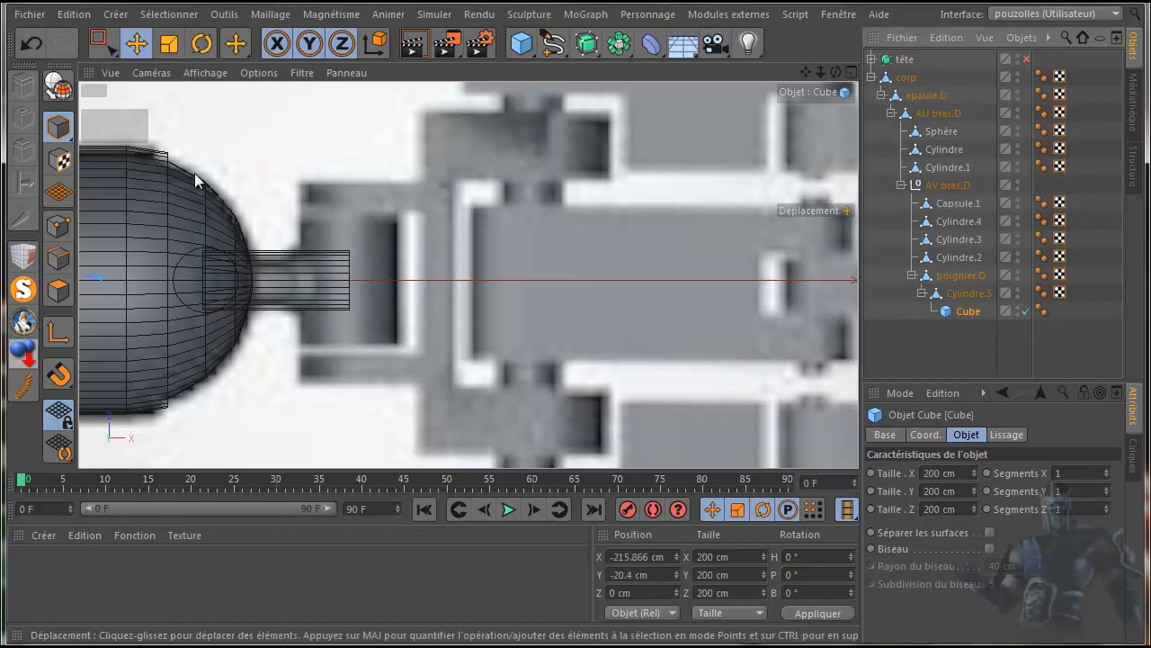
pyautogui.click(22, 325)
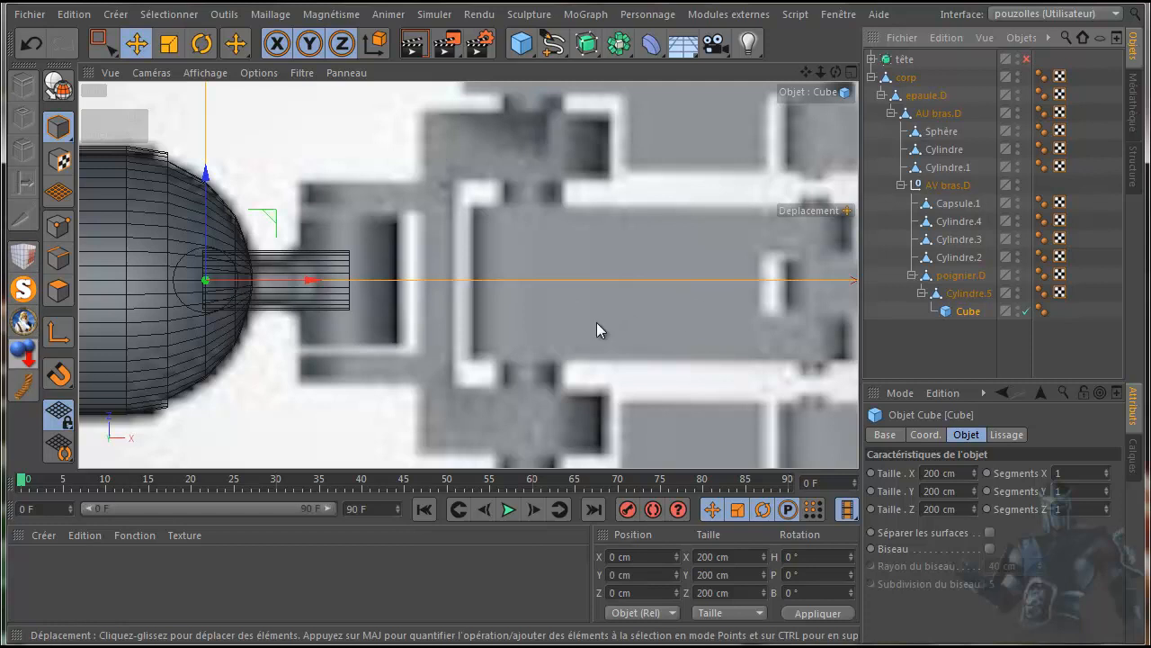
pyautogui.scroll(-4, 573, 327)
pyautogui.scroll(-1, 573, 326)
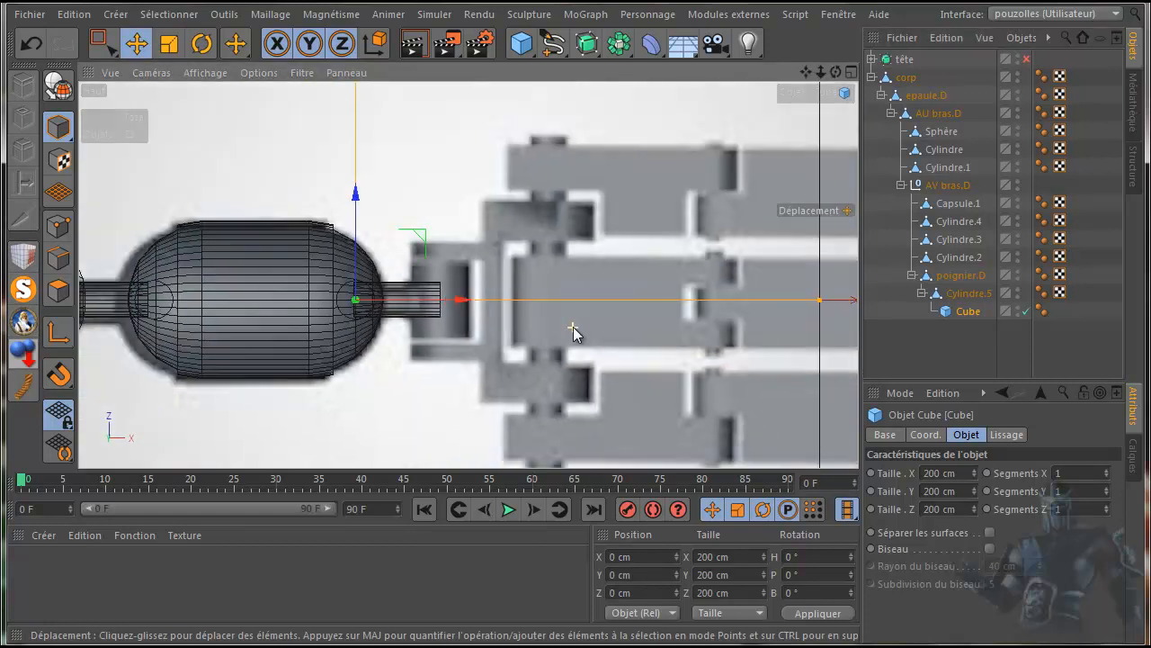
pyautogui.scroll(-1, 573, 326)
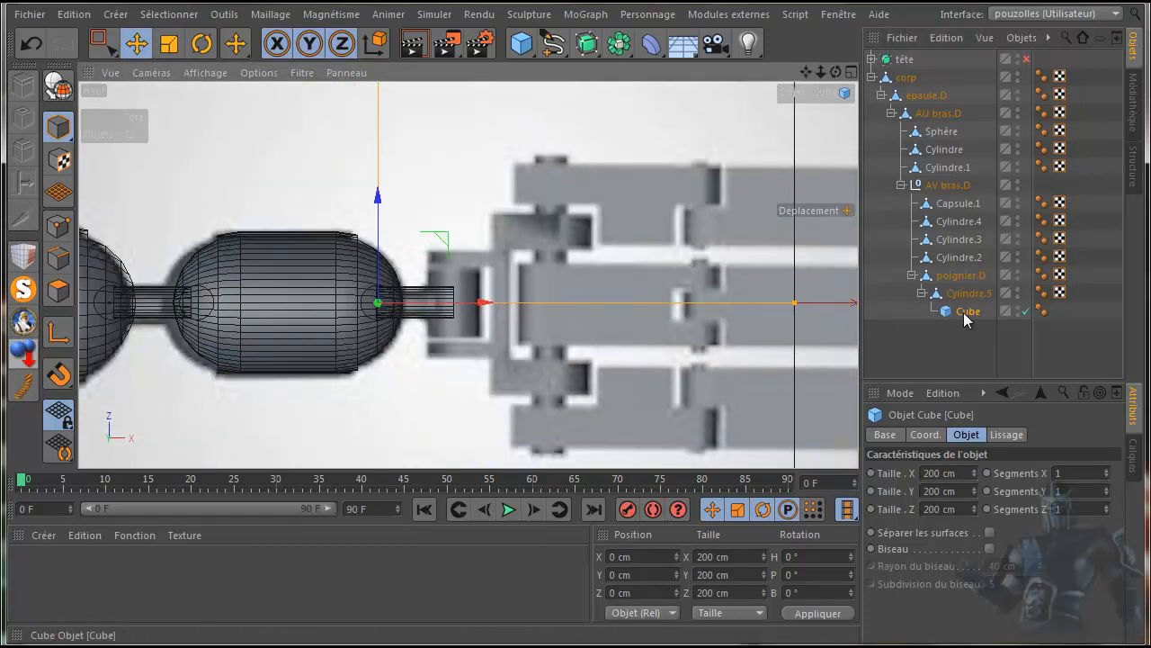
pyautogui.moveTo(967, 313); pyautogui.dragTo(953, 345)
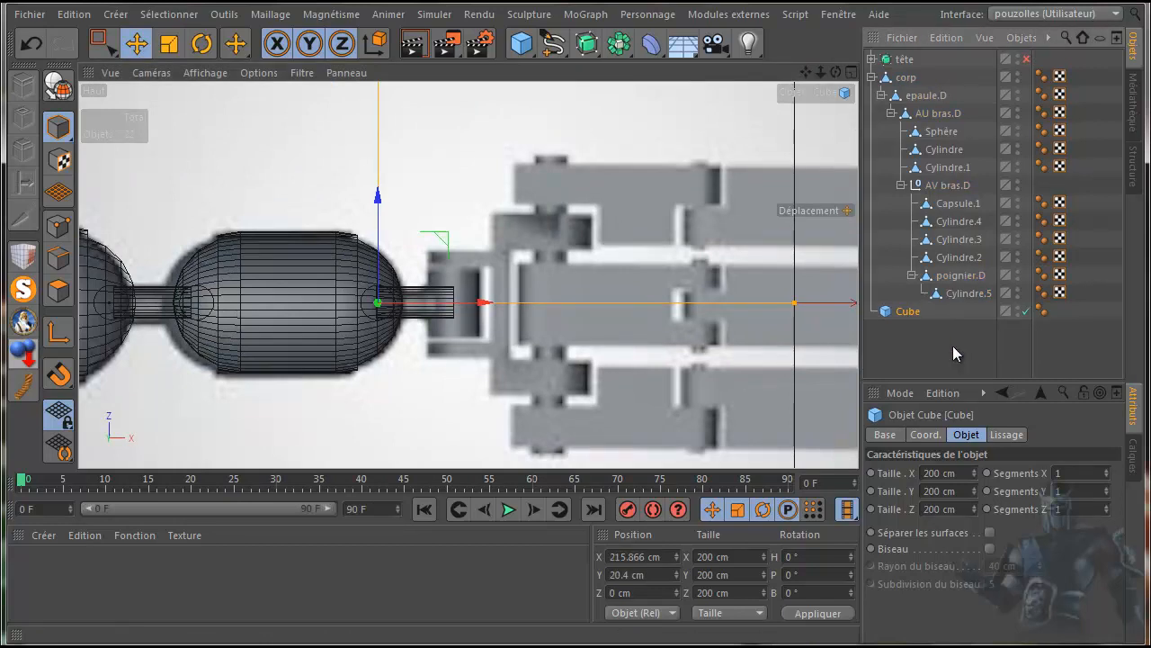
pyautogui.click(871, 77)
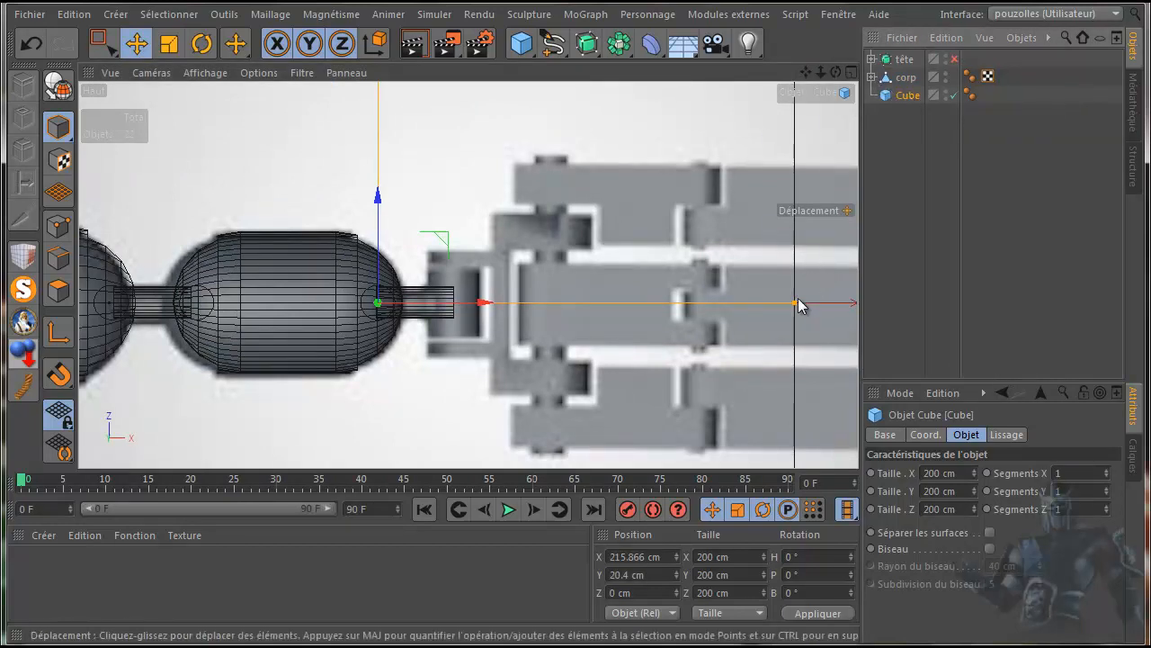
# Step: Narrow the cube to about 4.7 cm in X and move it along X onto the palm plate, at about 245.6 cm
pyautogui.moveTo(794, 302); pyautogui.dragTo(408, 303)
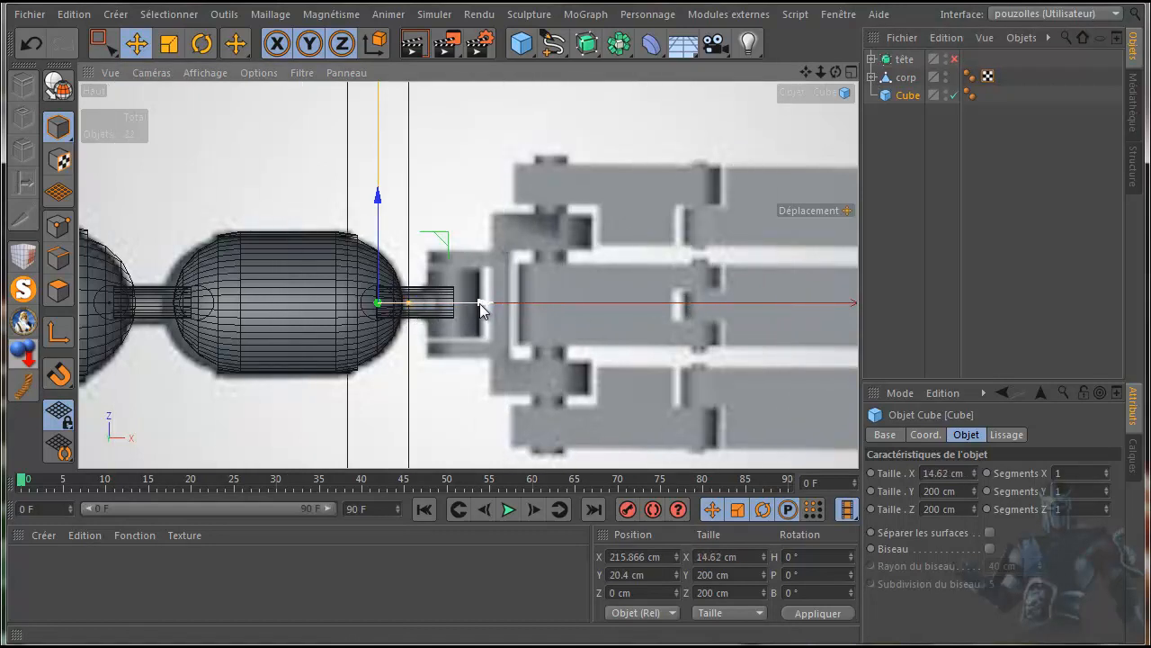
pyautogui.moveTo(485, 304); pyautogui.dragTo(605, 303)
pyautogui.moveTo(533, 304); pyautogui.dragTo(512, 304)
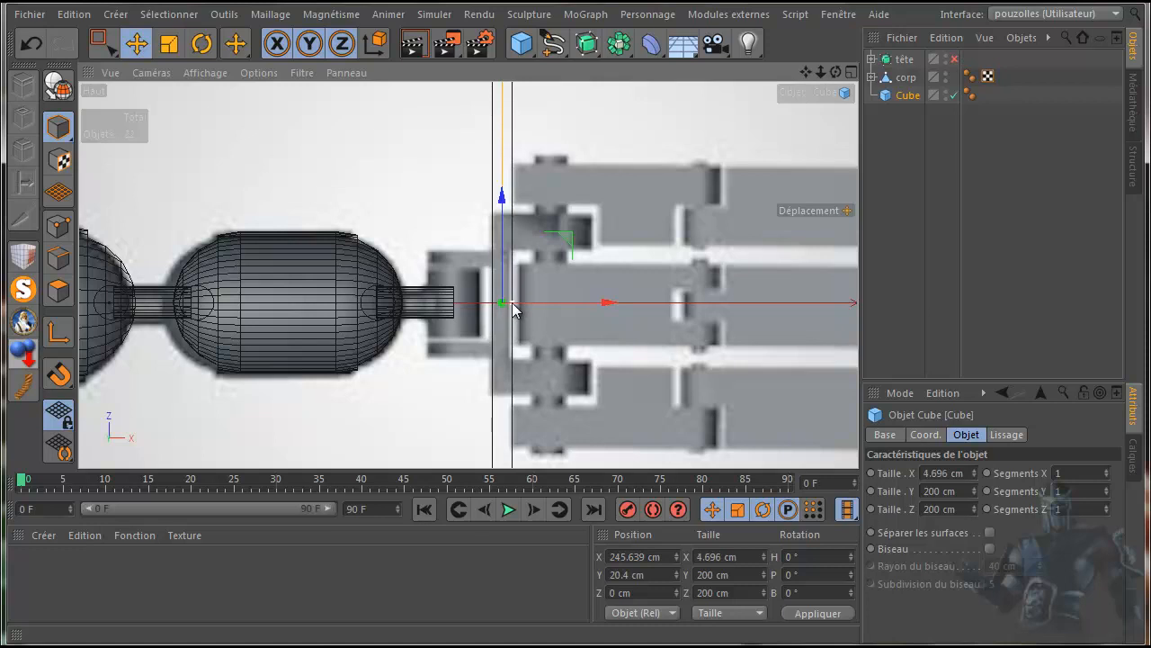
# Step: Fit the cube to the palm plate in the top view, about 43.2 cm in Z and 3.5 cm in X
pyautogui.scroll(-4, 559, 217)
pyautogui.scroll(-3, 559, 218)
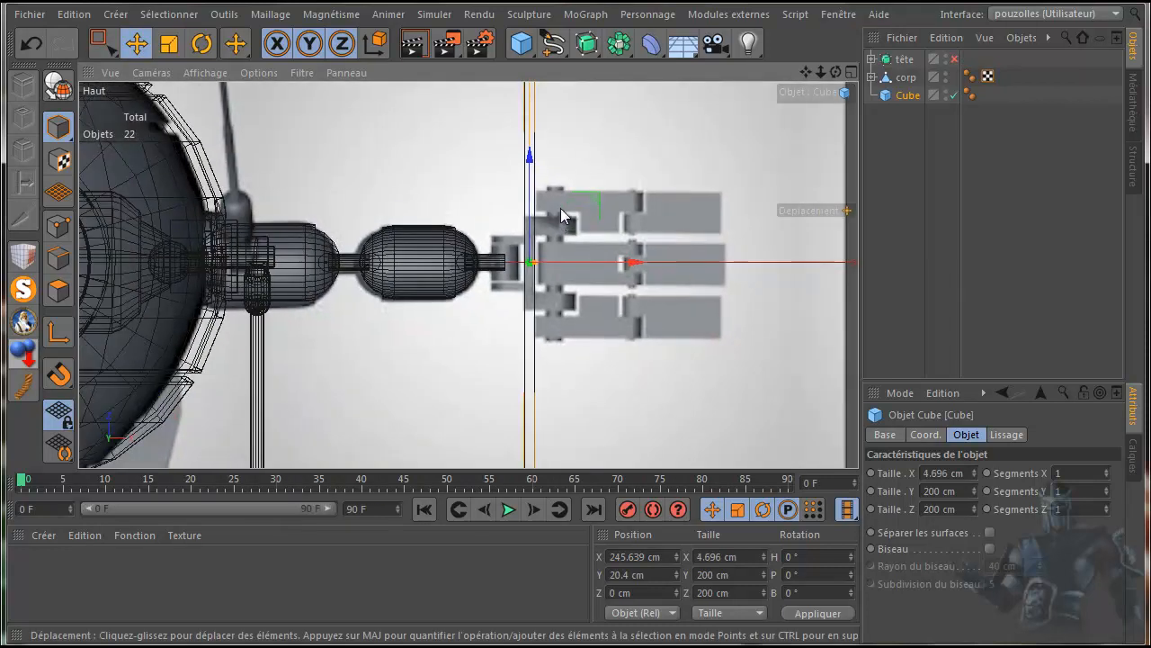
pyautogui.moveTo(801, 70); pyautogui.dragTo(788, 111)
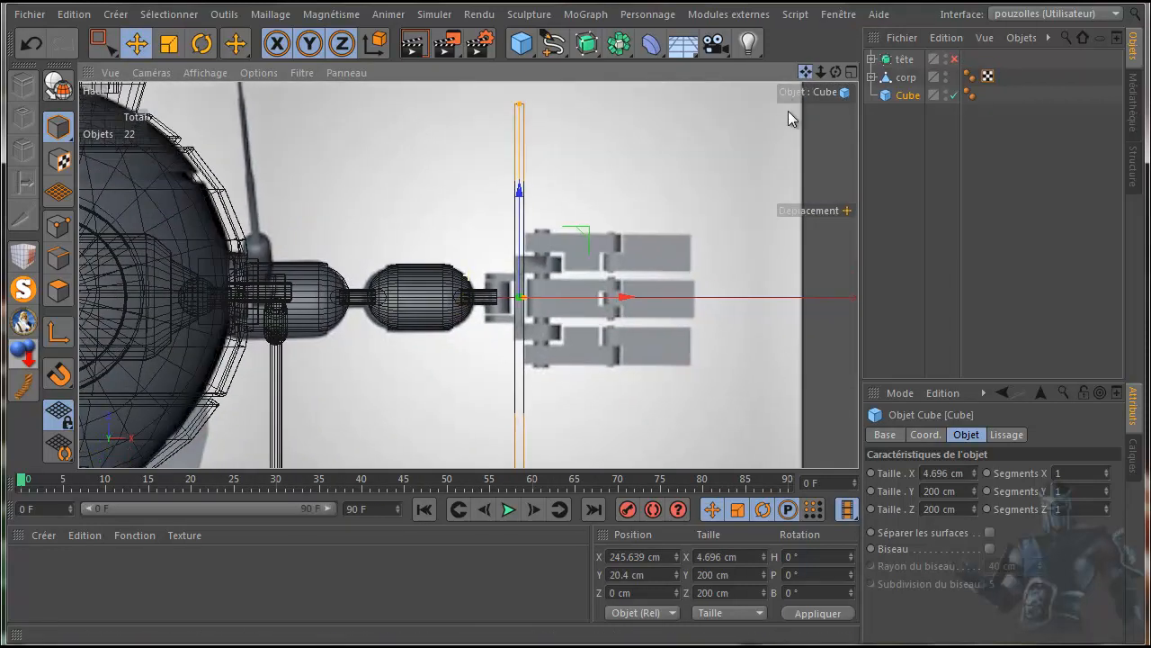
pyautogui.moveTo(519, 105); pyautogui.dragTo(519, 267)
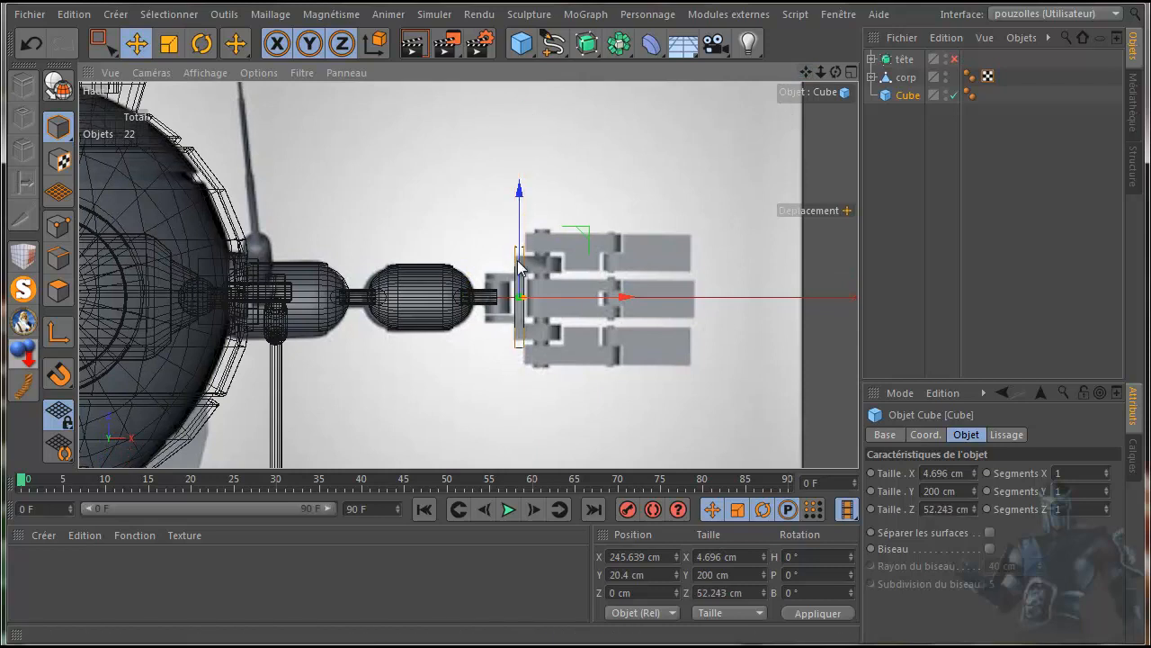
pyautogui.scroll(3, 525, 309)
pyautogui.scroll(5, 524, 306)
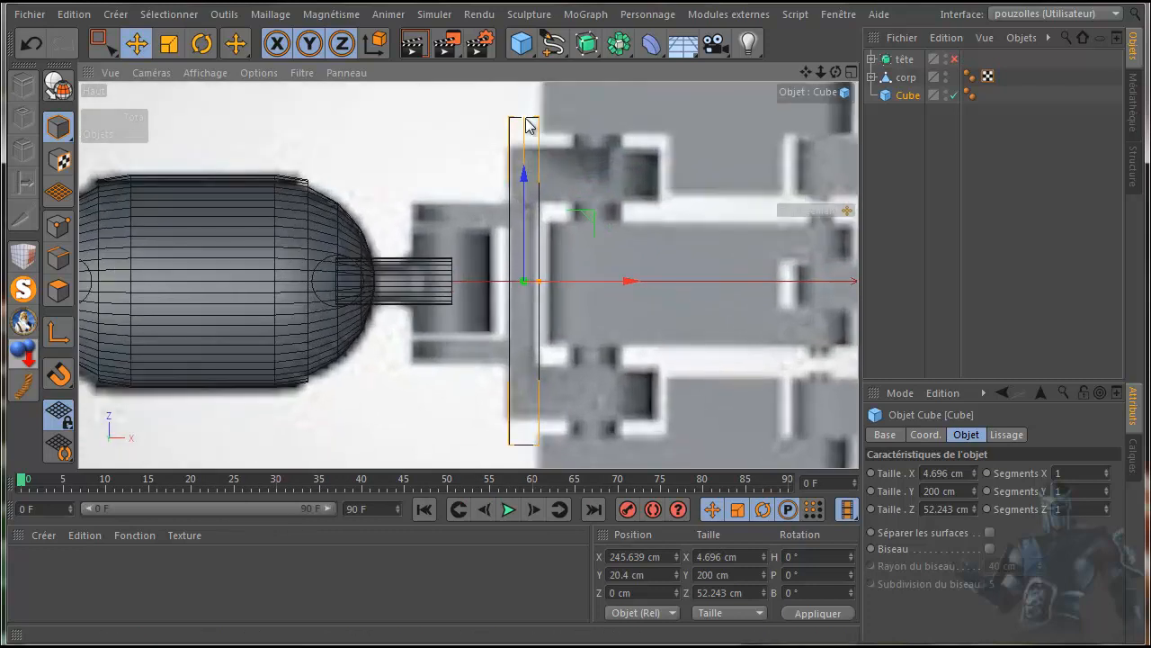
pyautogui.moveTo(525, 120); pyautogui.dragTo(526, 153)
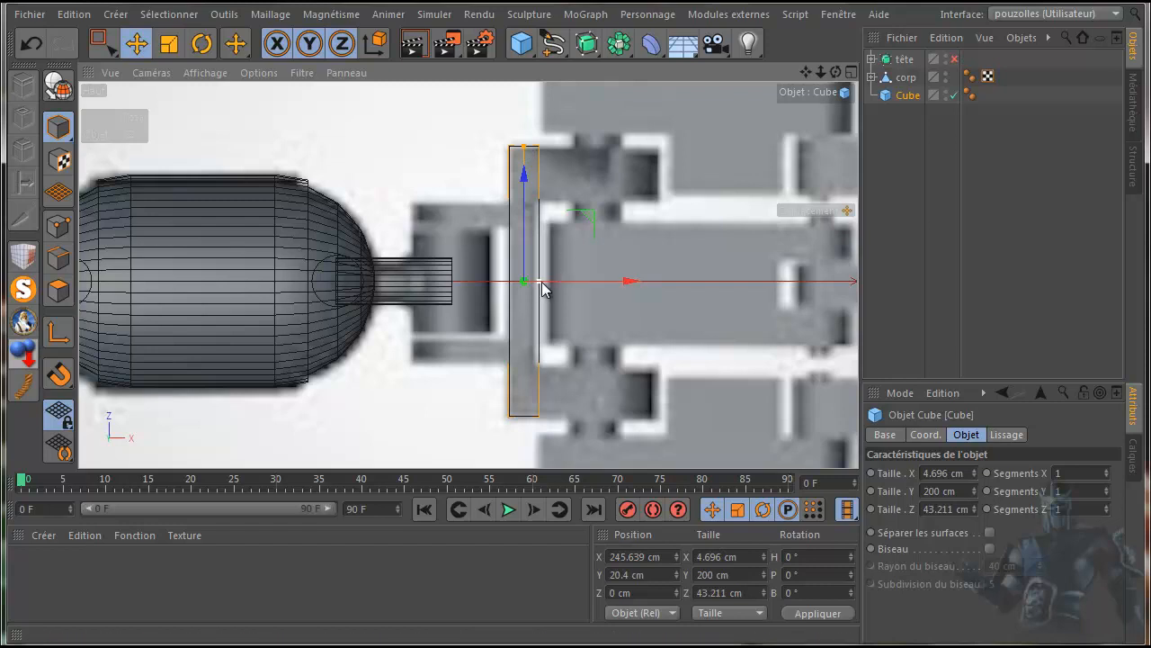
pyautogui.moveTo(540, 288); pyautogui.dragTo(537, 287)
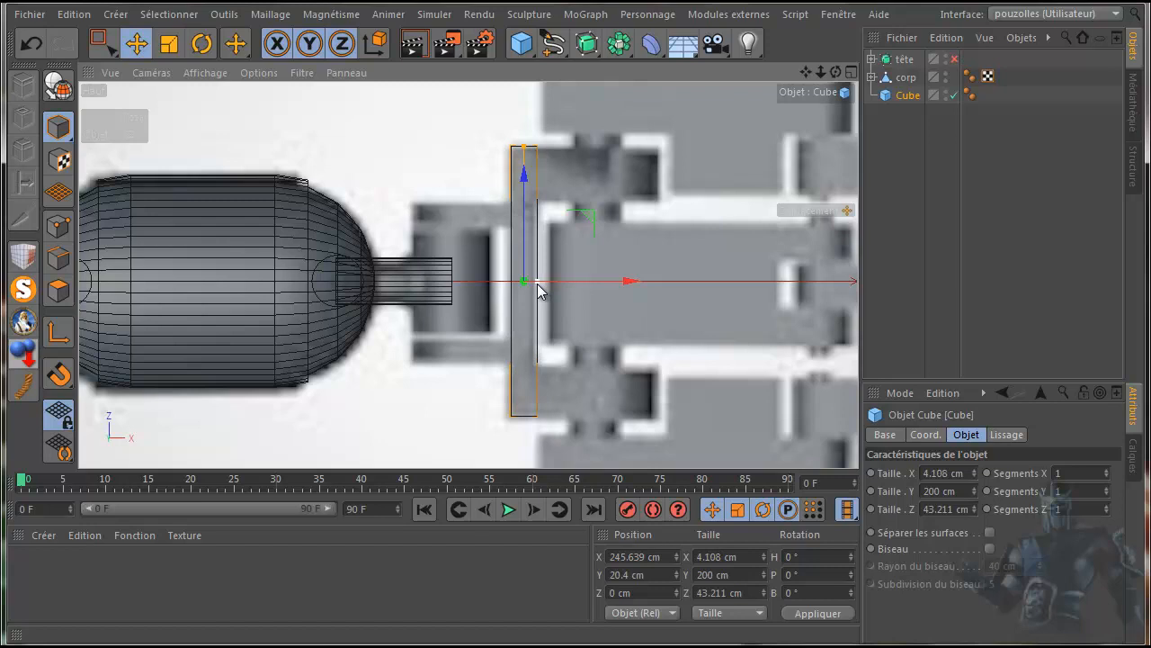
pyautogui.moveTo(537, 288); pyautogui.dragTo(535, 288)
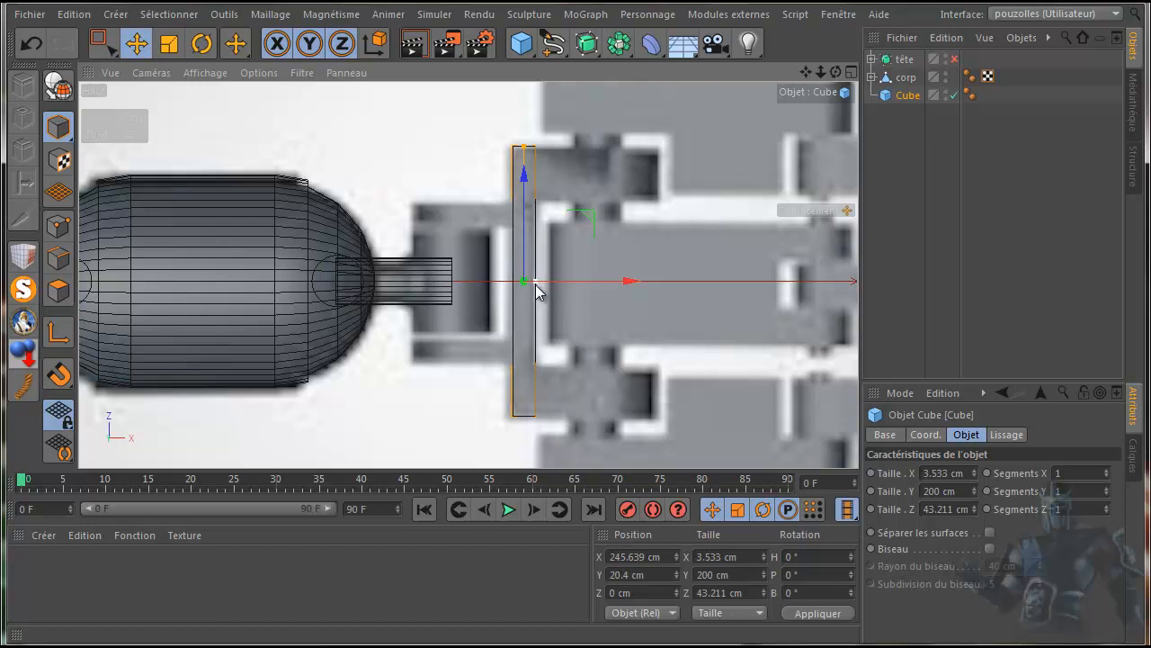
# Step: Reduce the cube's Y size to about 17.8 cm against the hand reference in the front view
pyautogui.middleClick(406, 351)
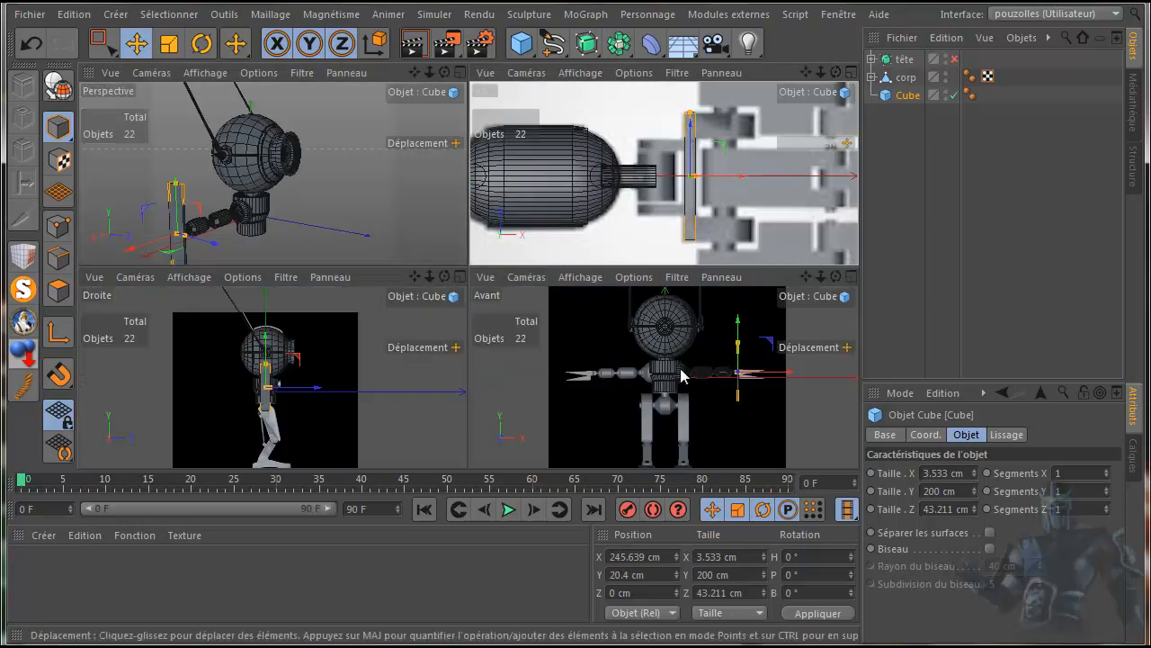
pyautogui.middleClick(678, 376)
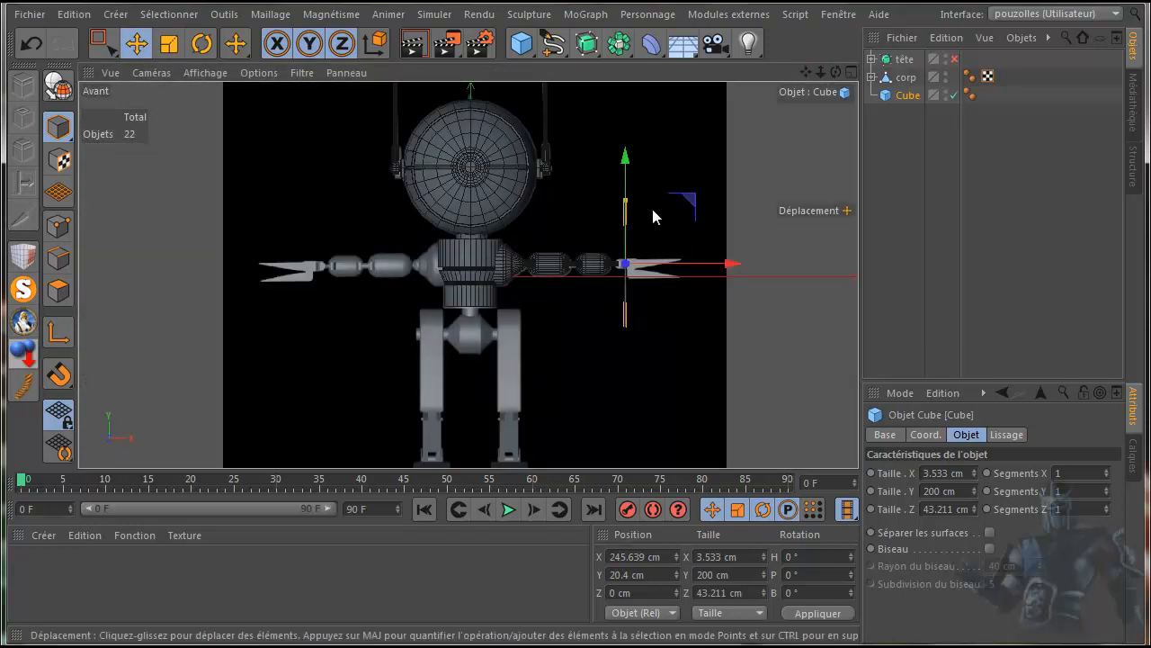
pyautogui.moveTo(625, 205); pyautogui.dragTo(631, 271)
pyautogui.scroll(6, 633, 271)
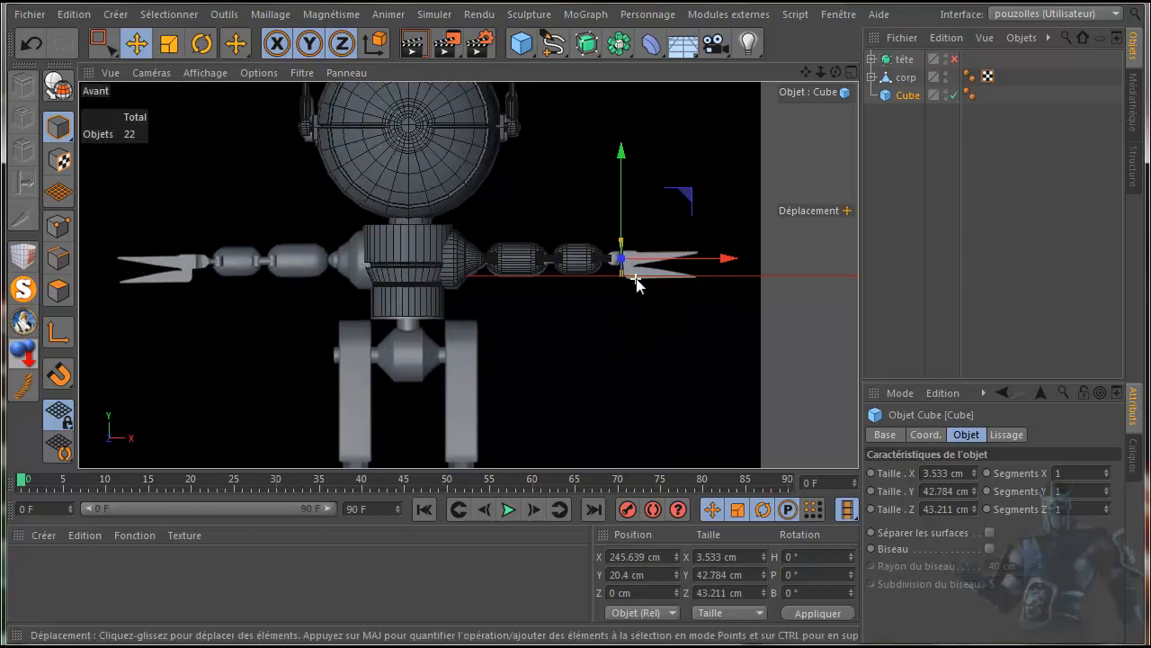
pyautogui.scroll(6, 633, 272)
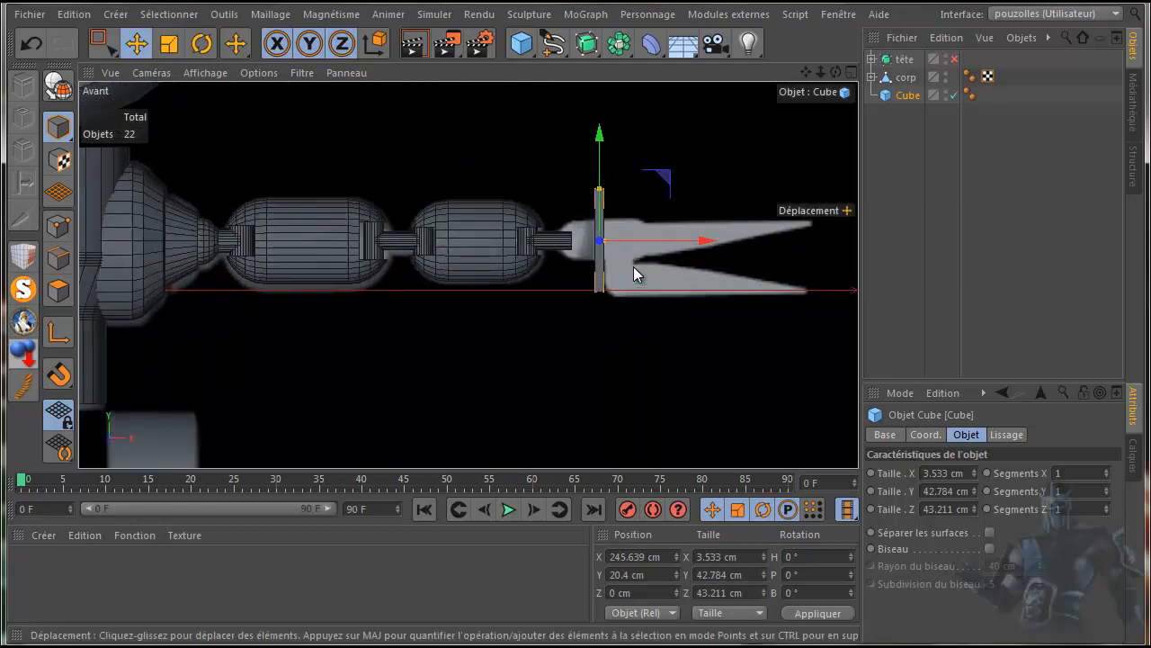
pyautogui.scroll(2, 633, 267)
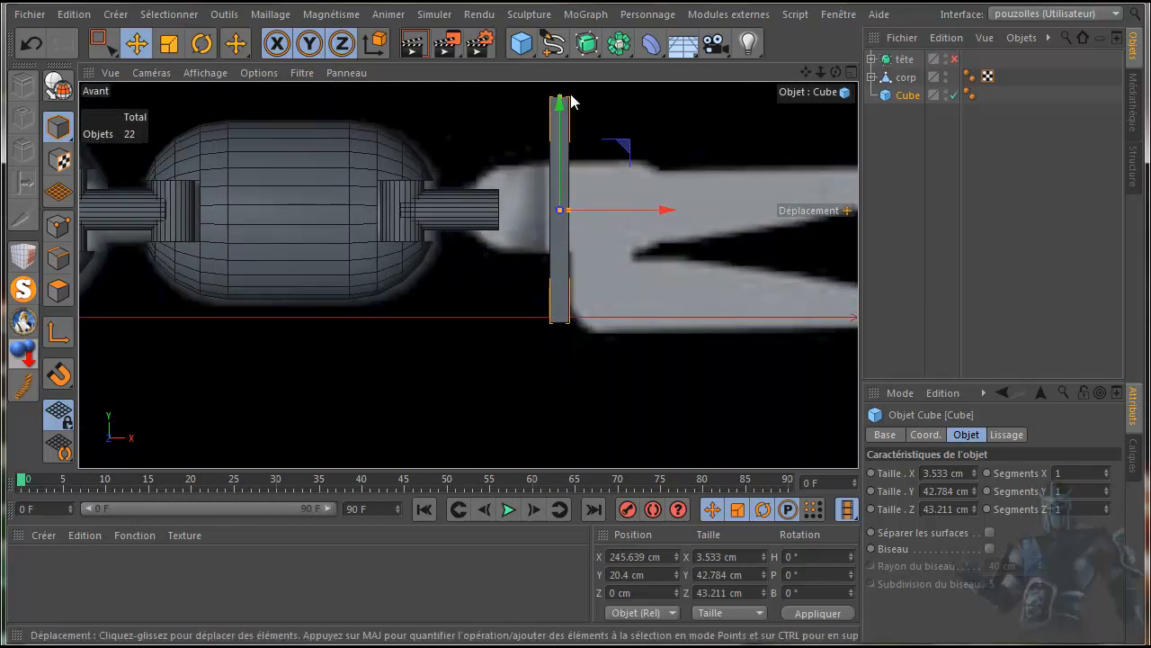
pyautogui.scroll(1, 581, 106)
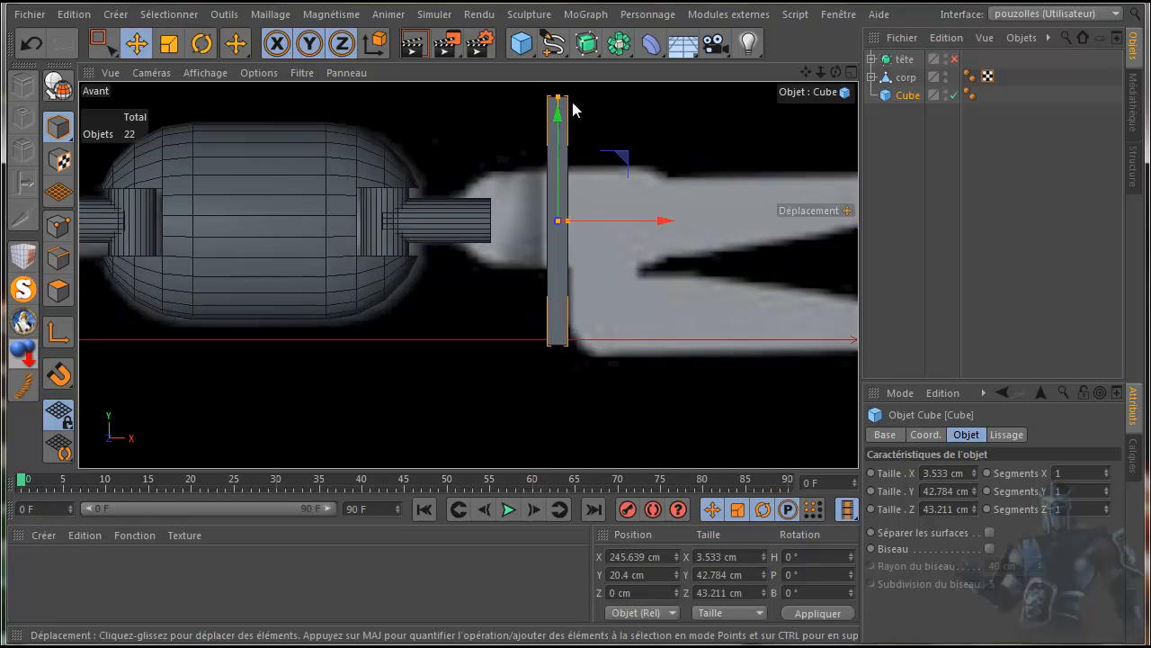
pyautogui.moveTo(558, 104); pyautogui.dragTo(560, 176)
# Step: Convert the cube to an editable polygon object and switch to point mode in the top view
pyautogui.middleClick(487, 133)
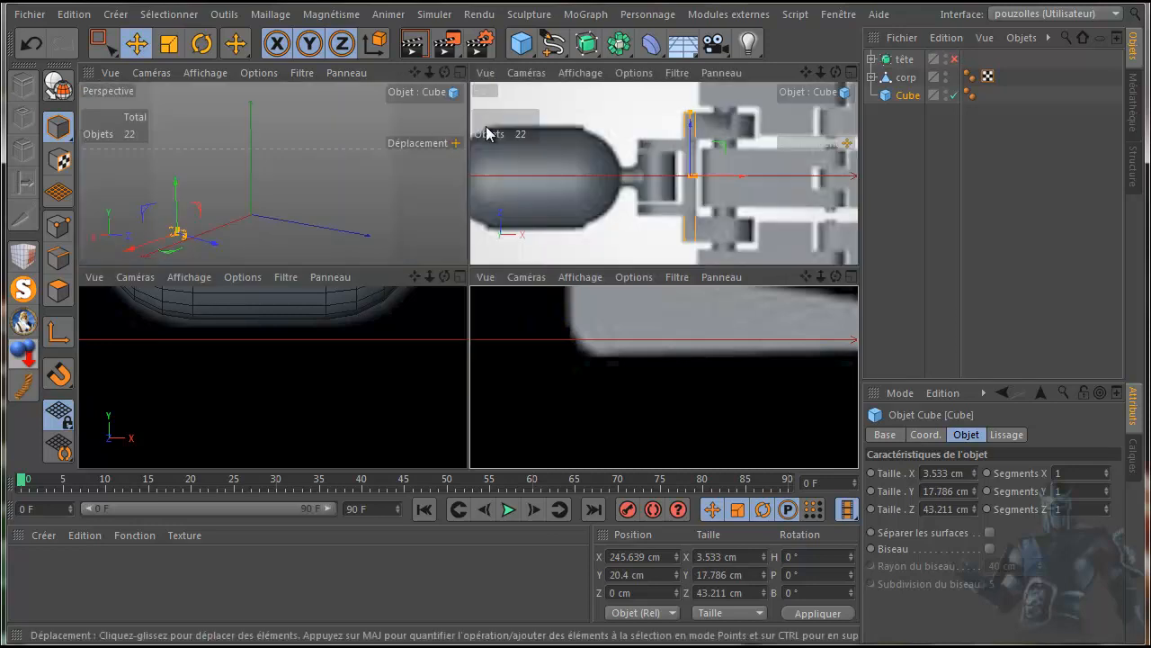
pyautogui.middleClick(633, 224)
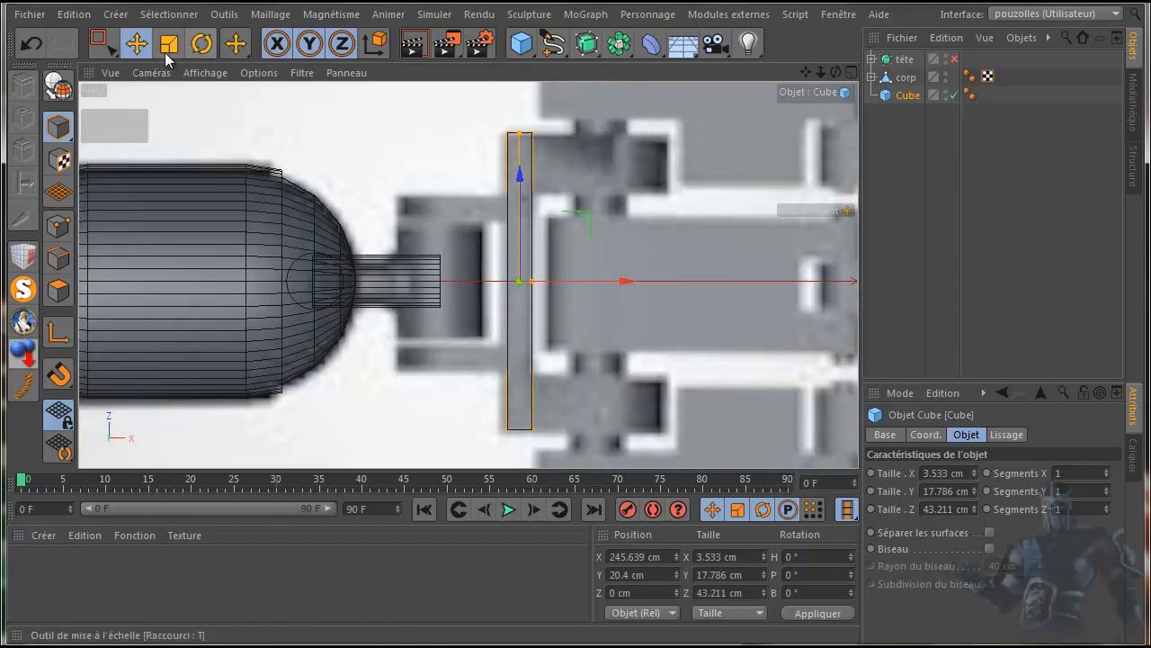
pyautogui.click(56, 86)
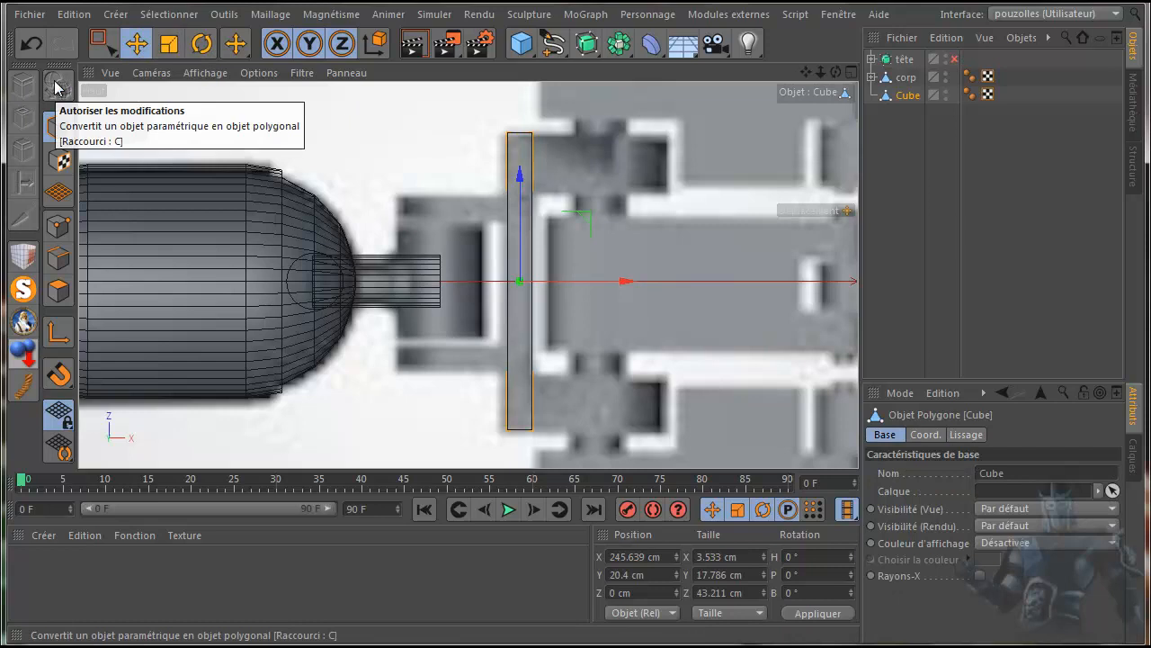
pyautogui.click(59, 225)
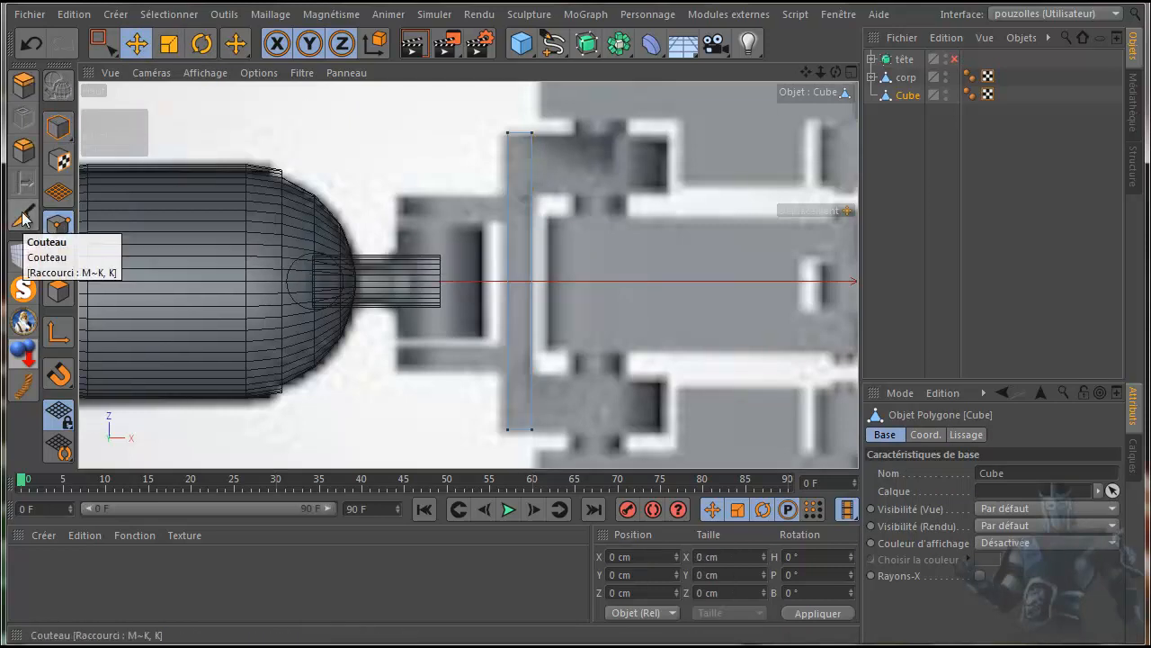
# Step: Cut four loops across the cube with the Knife in Boucle mode, lining them up with both arms of the wrist bracket
pyautogui.click(23, 218)
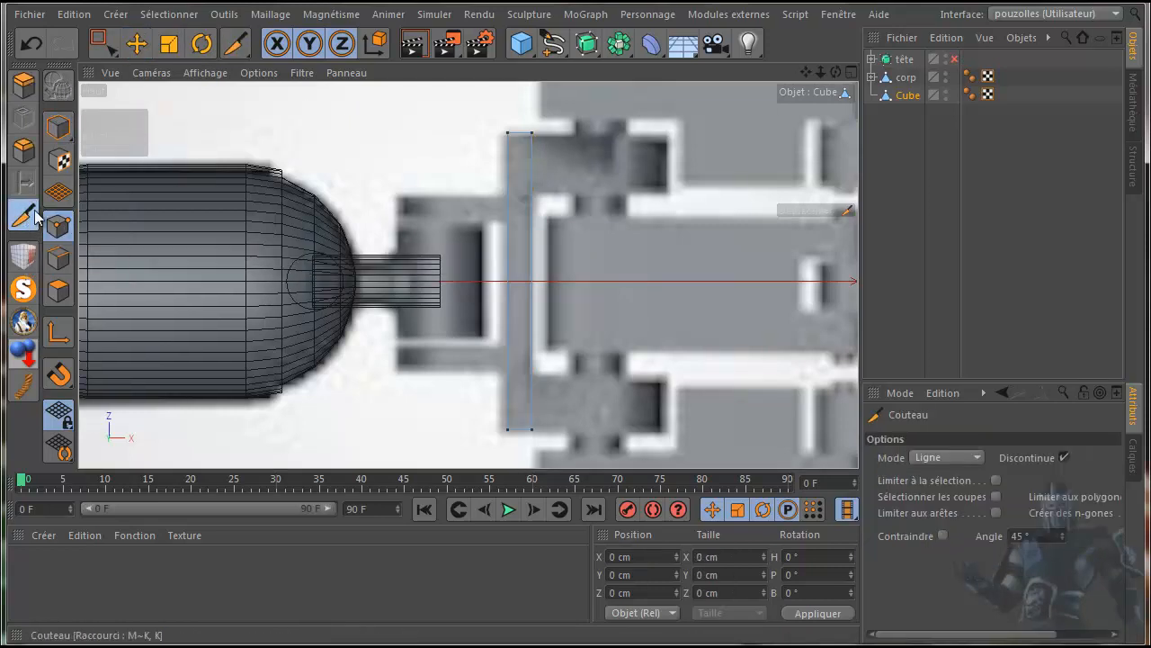
pyautogui.click(979, 458)
pyautogui.click(945, 531)
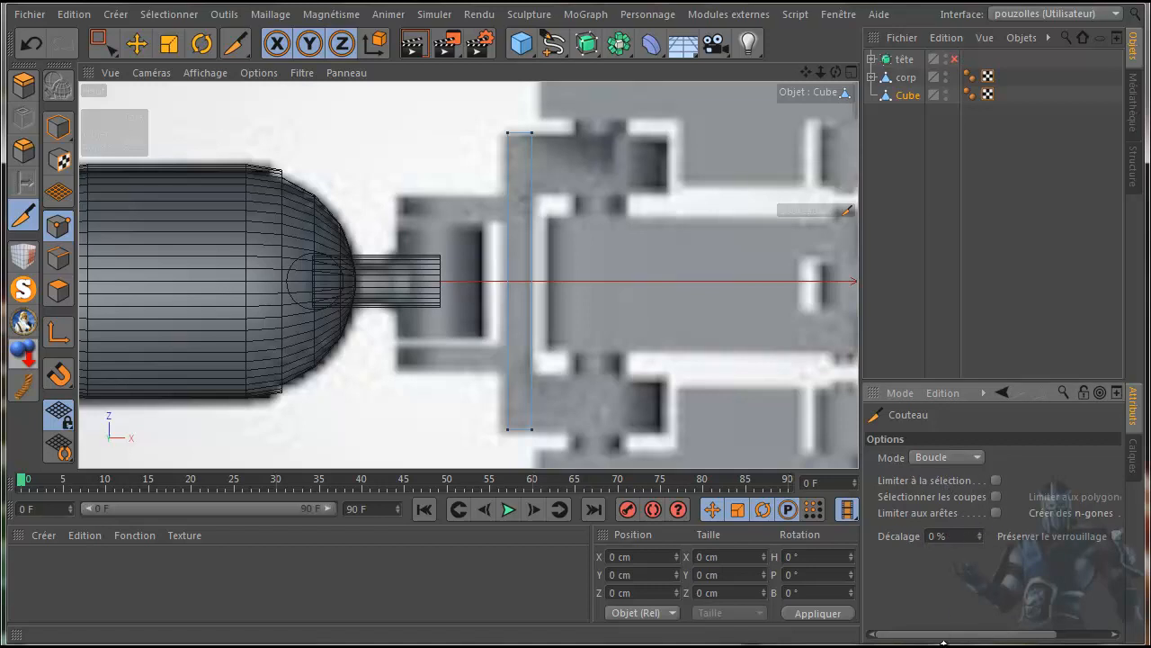
pyautogui.moveTo(949, 639)
pyautogui.mouseDown()
pyautogui.moveTo(990, 633)
pyautogui.moveTo(963, 633)
pyautogui.mouseUp()
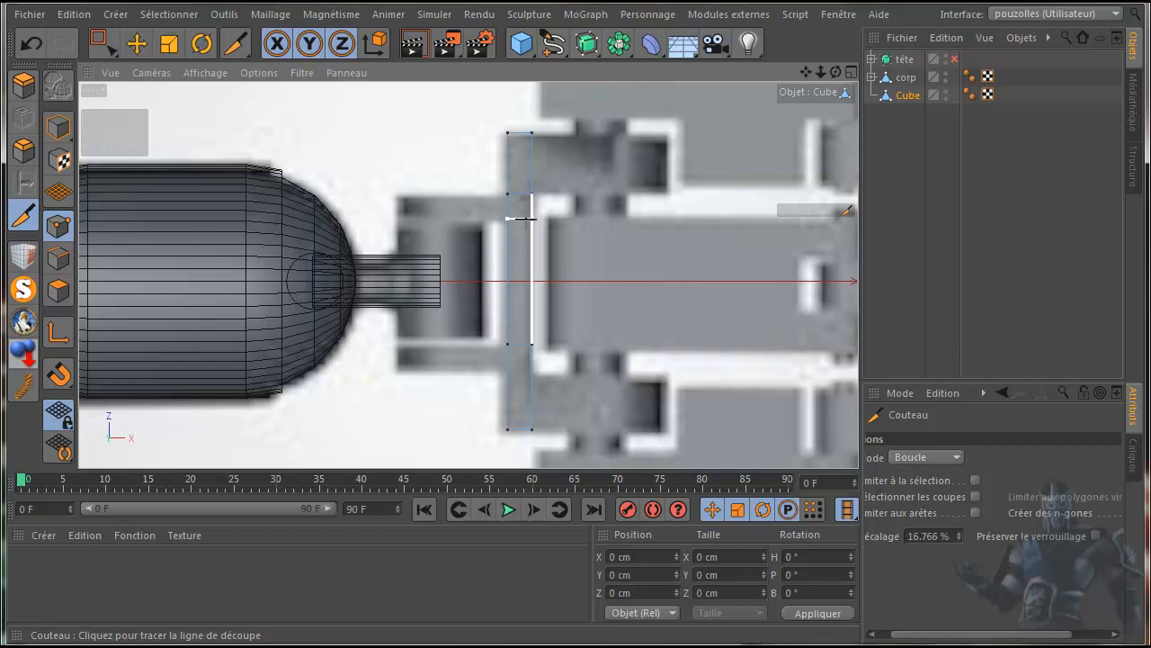
pyautogui.click(531, 219)
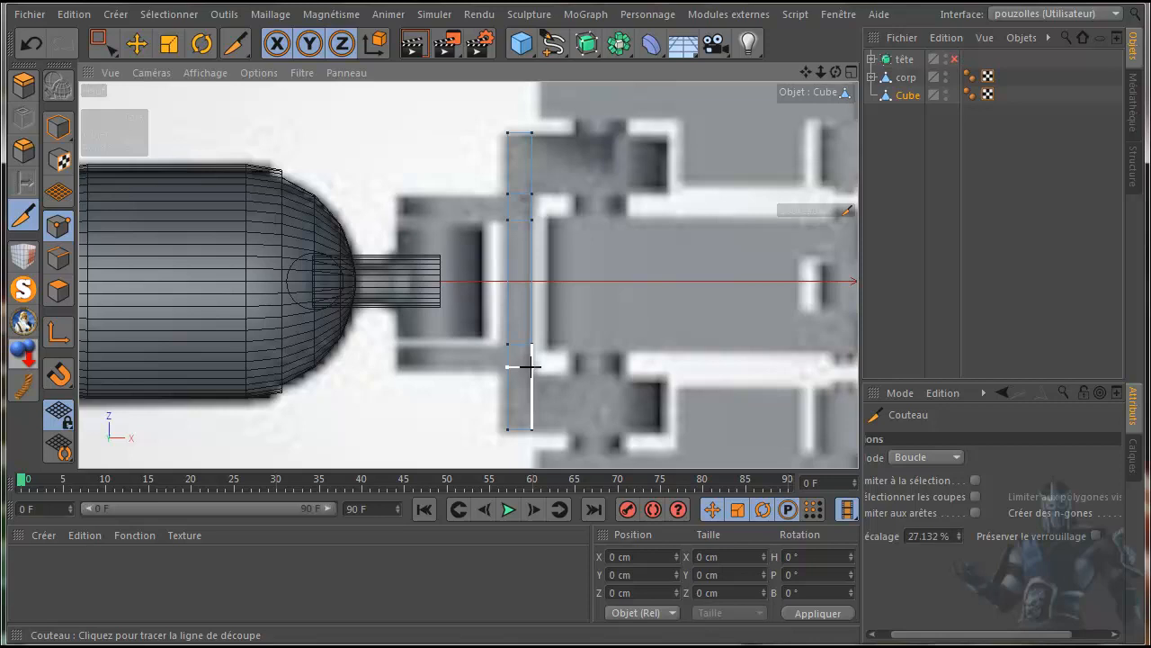
pyautogui.click(531, 367)
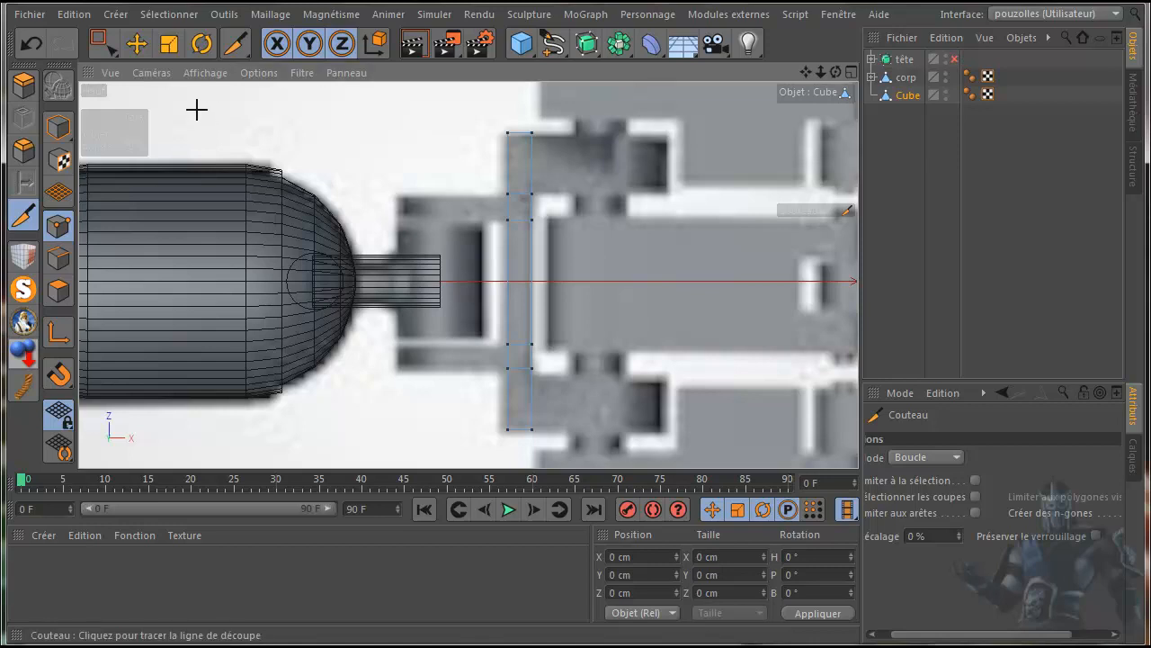
# Step: Extrude the two arm-side polygons between the loop cuts about 5.9 cm and move their ends to the tips of the wrist bracket
pyautogui.click(56, 292)
pyautogui.click(104, 41)
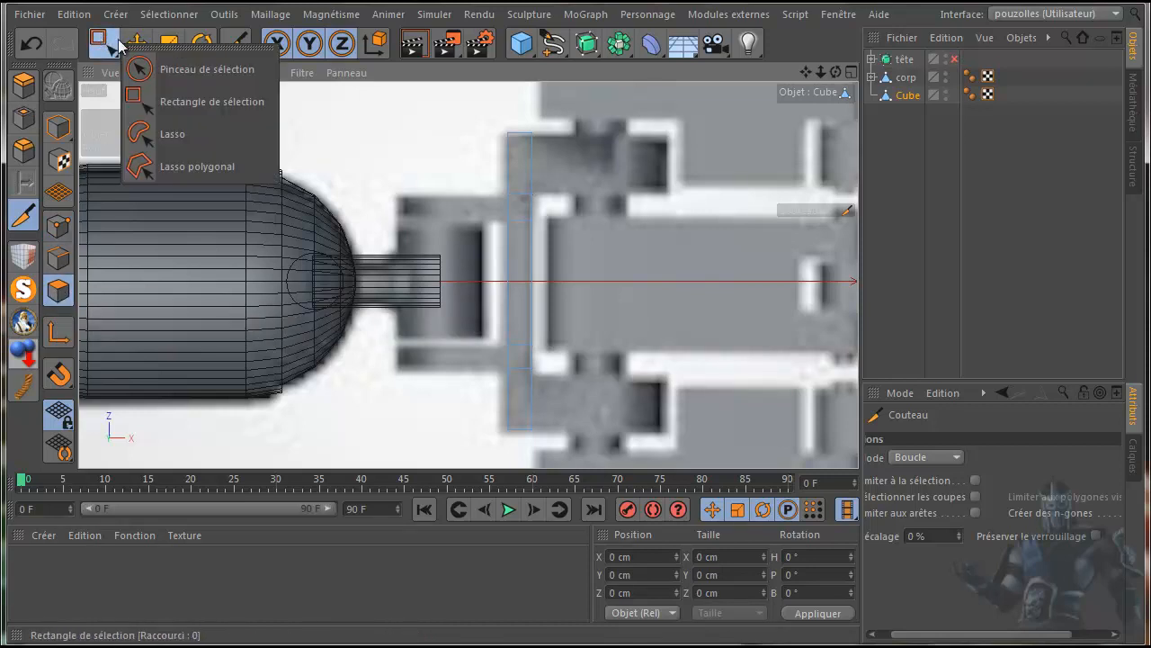
pyautogui.click(195, 105)
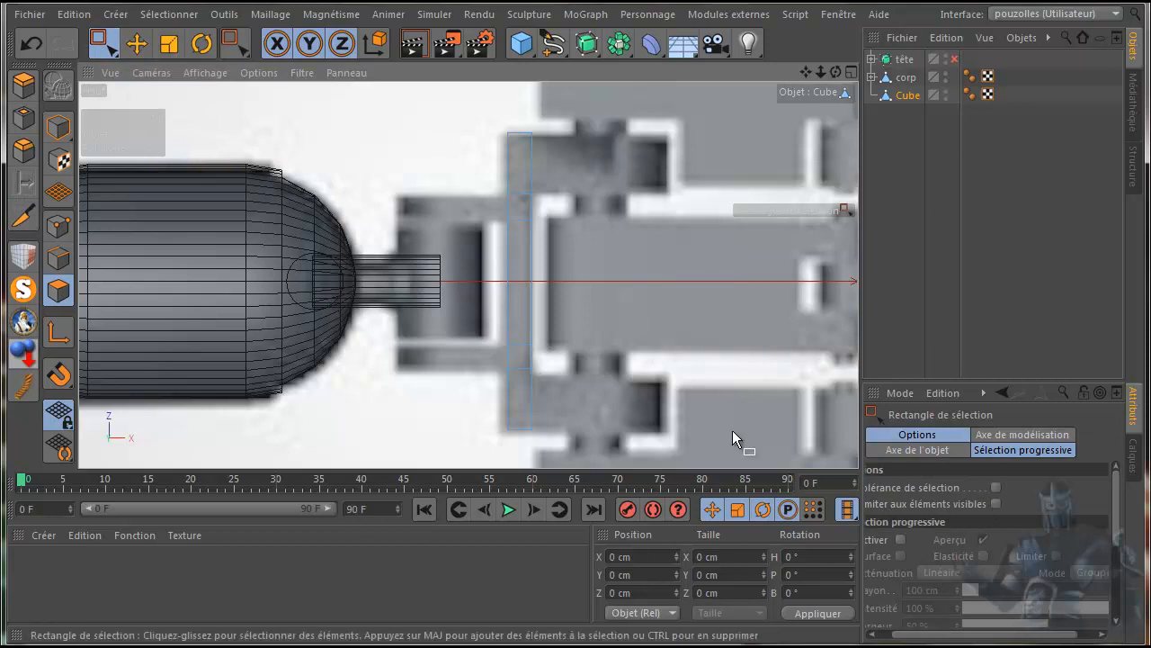
pyautogui.moveTo(474, 187); pyautogui.dragTo(515, 237)
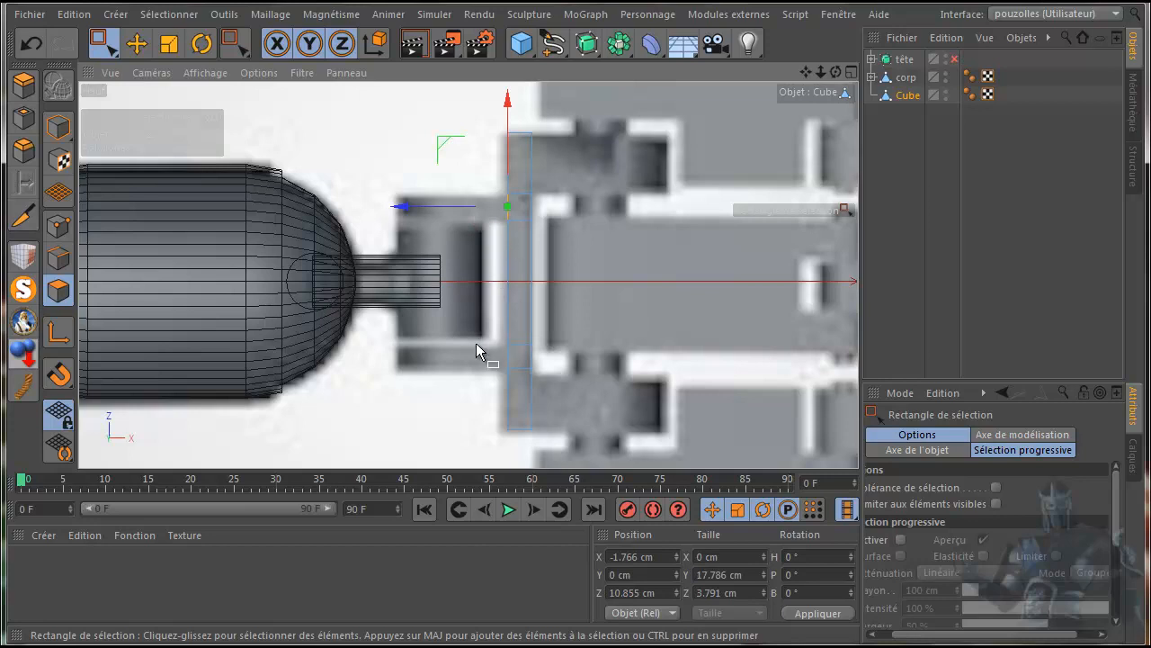
pyautogui.moveTo(484, 344); pyautogui.dragTo(514, 387)
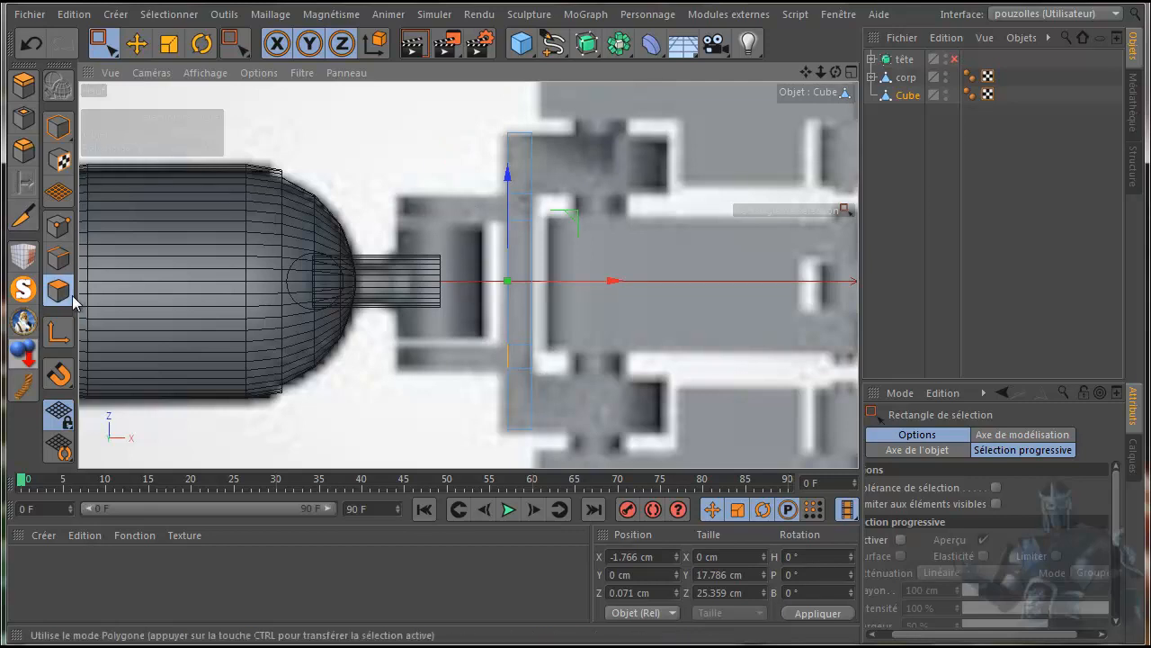
pyautogui.click(24, 87)
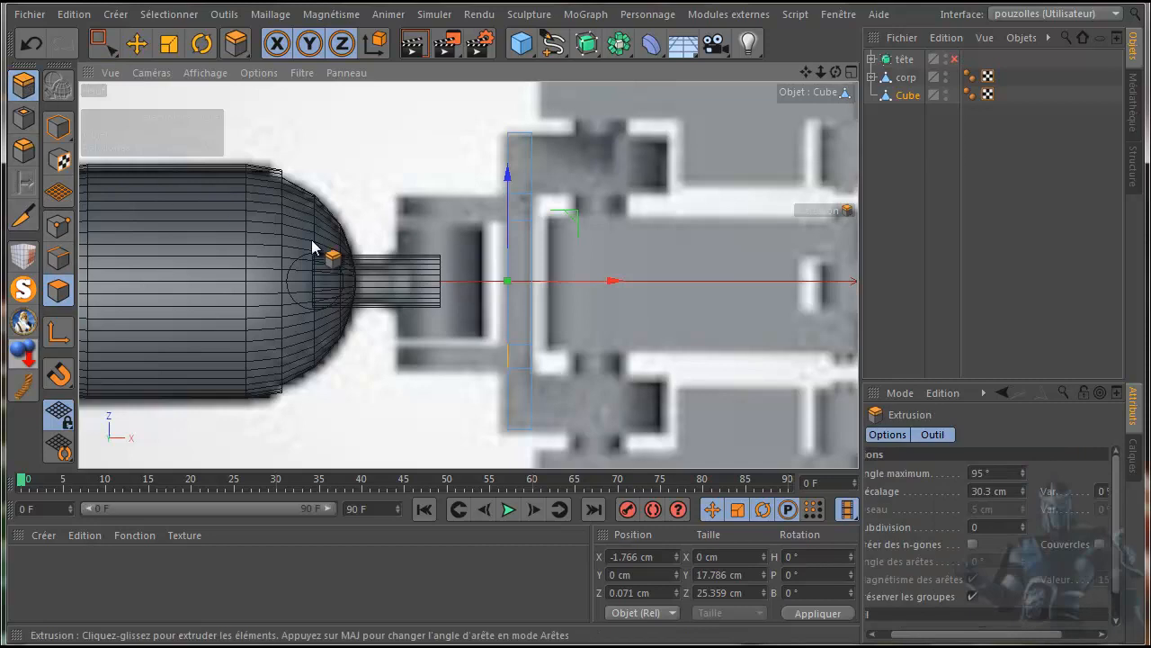
pyautogui.moveTo(620, 381); pyautogui.dragTo(635, 386)
pyautogui.moveTo(712, 376); pyautogui.dragTo(1089, 353)
pyautogui.moveTo(1147, 351); pyautogui.dragTo(1150, 310)
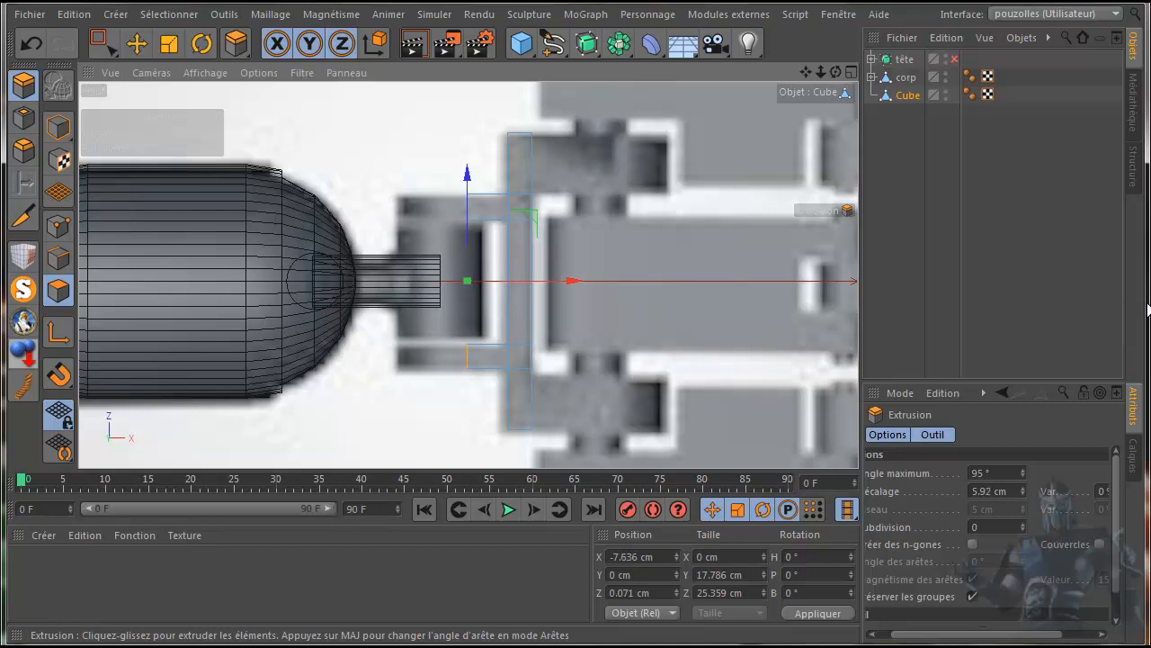
pyautogui.moveTo(572, 285); pyautogui.dragTo(503, 287)
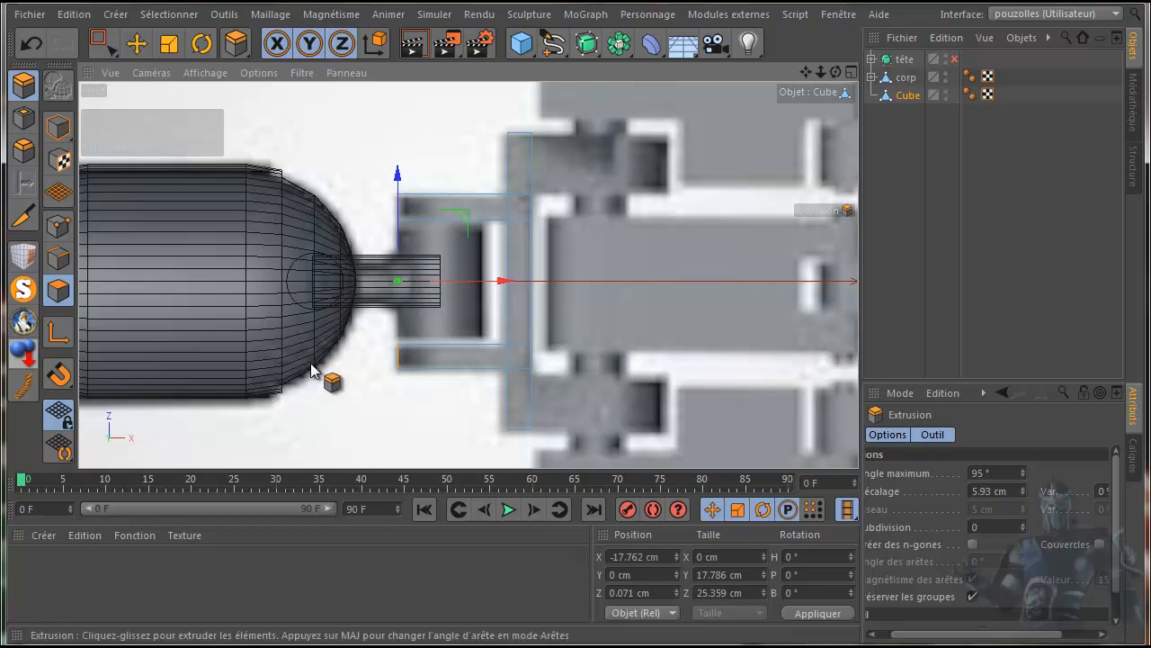
# Step: Select the four vertical edges at the free ends of both bracket arms in edge mode with the selection brush
pyautogui.scroll(2, 319, 367)
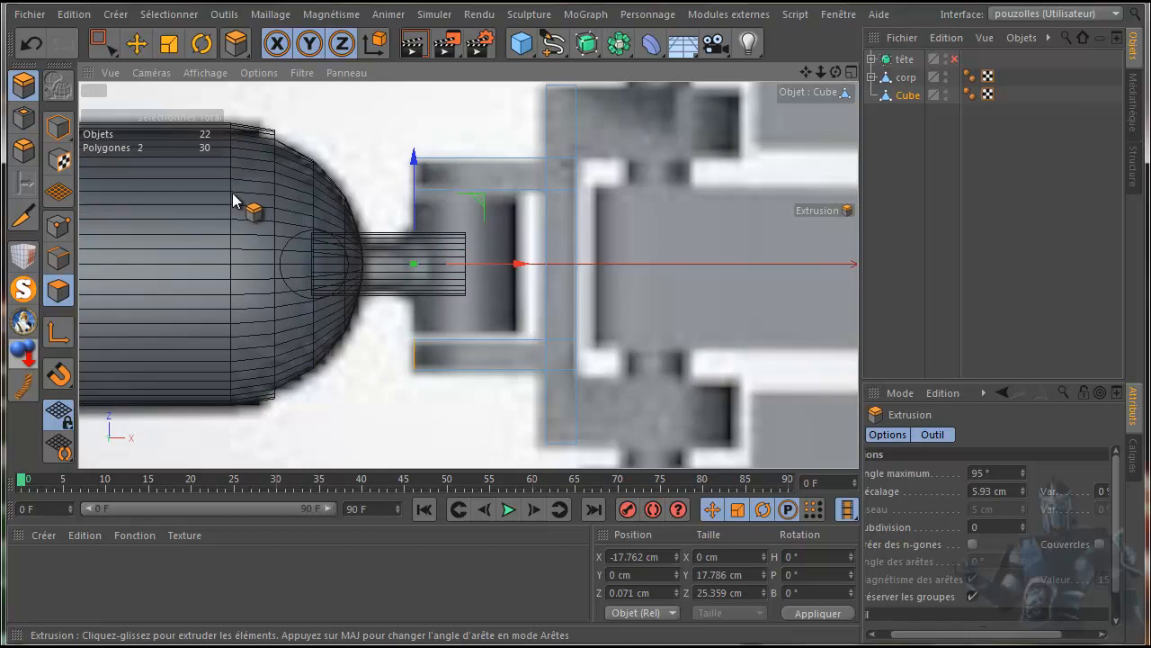
pyautogui.click(59, 259)
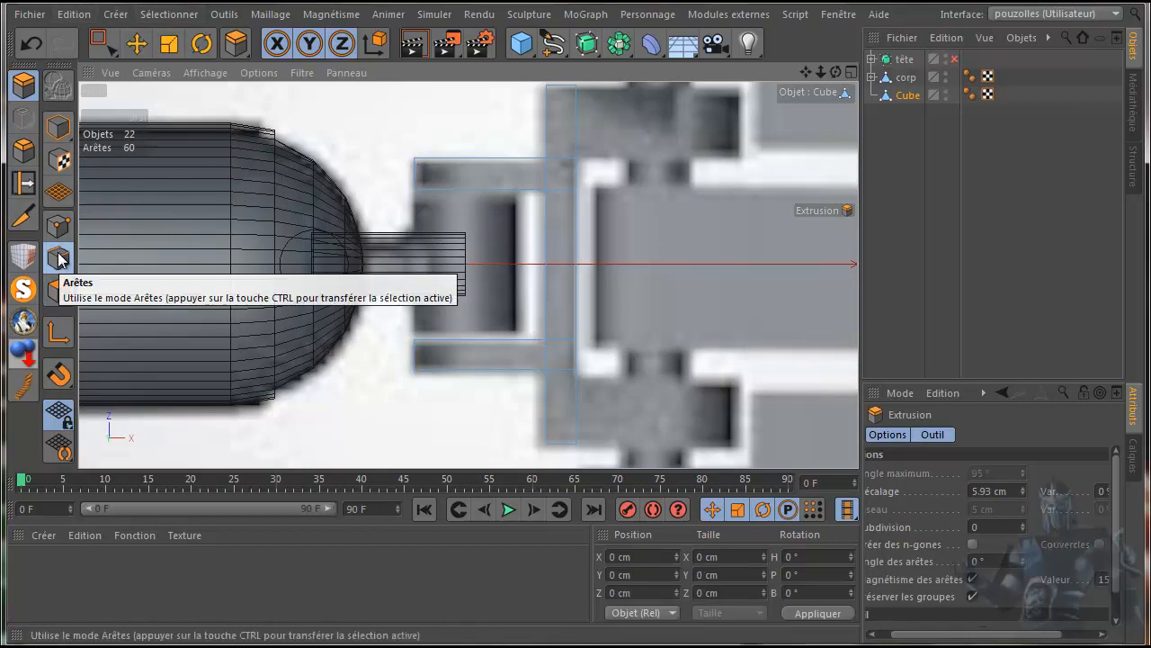
pyautogui.click(103, 42)
pyautogui.click(192, 71)
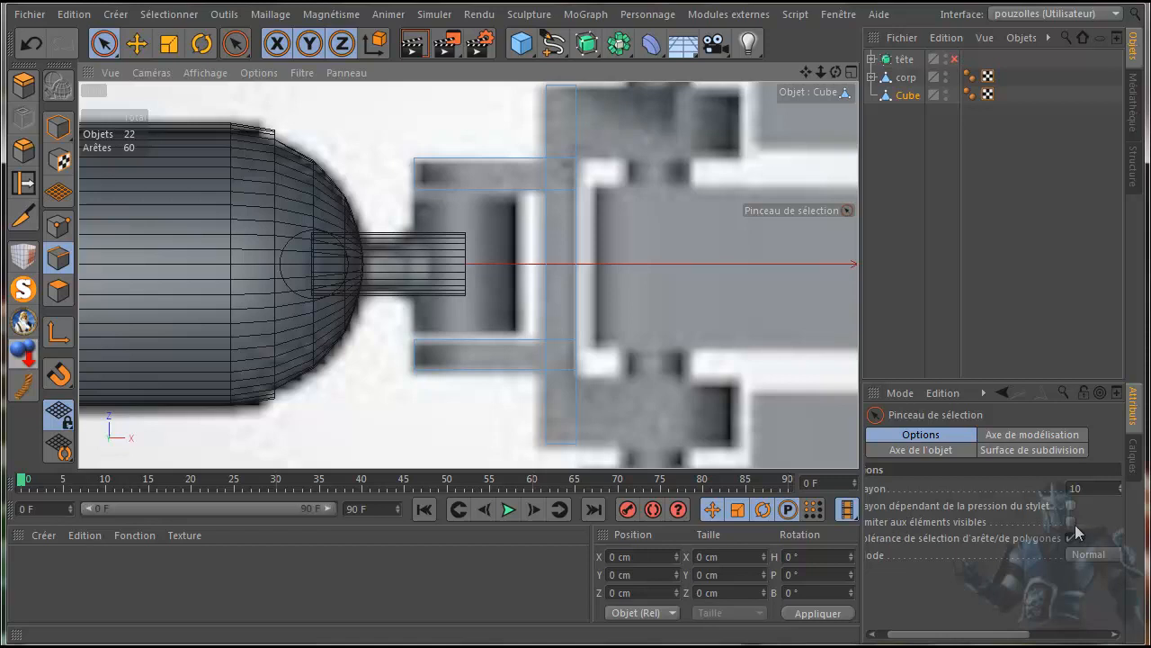
pyautogui.click(412, 174)
pyautogui.keyDown('shift'); pyautogui.click(407, 358); pyautogui.keyUp('shift')
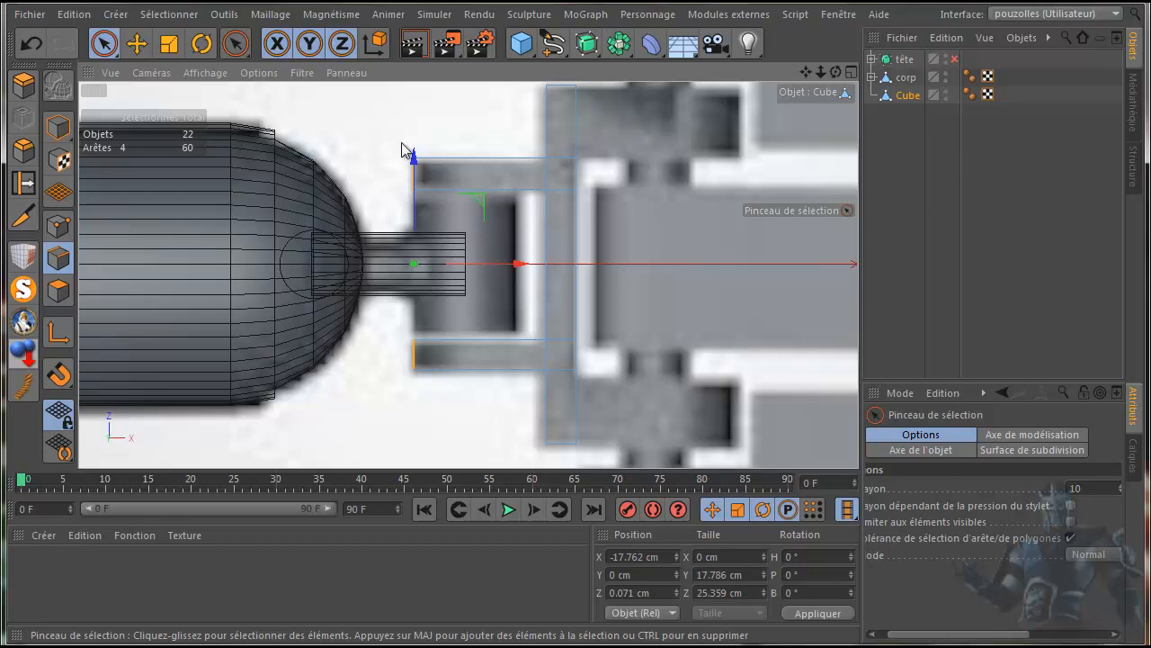
# Step: Cut straight across both bracket arms near the palm plate with the Knife in Ligne mode, working in point mode
pyautogui.click(23, 220)
pyautogui.click(59, 225)
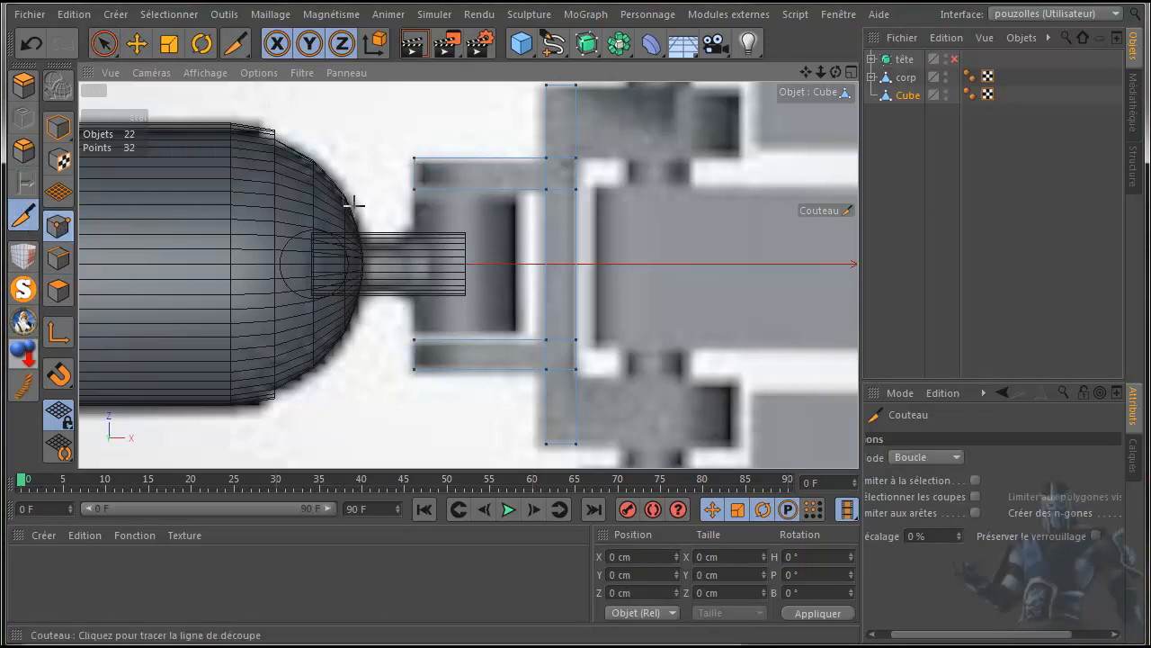
pyautogui.click(956, 457)
pyautogui.click(936, 482)
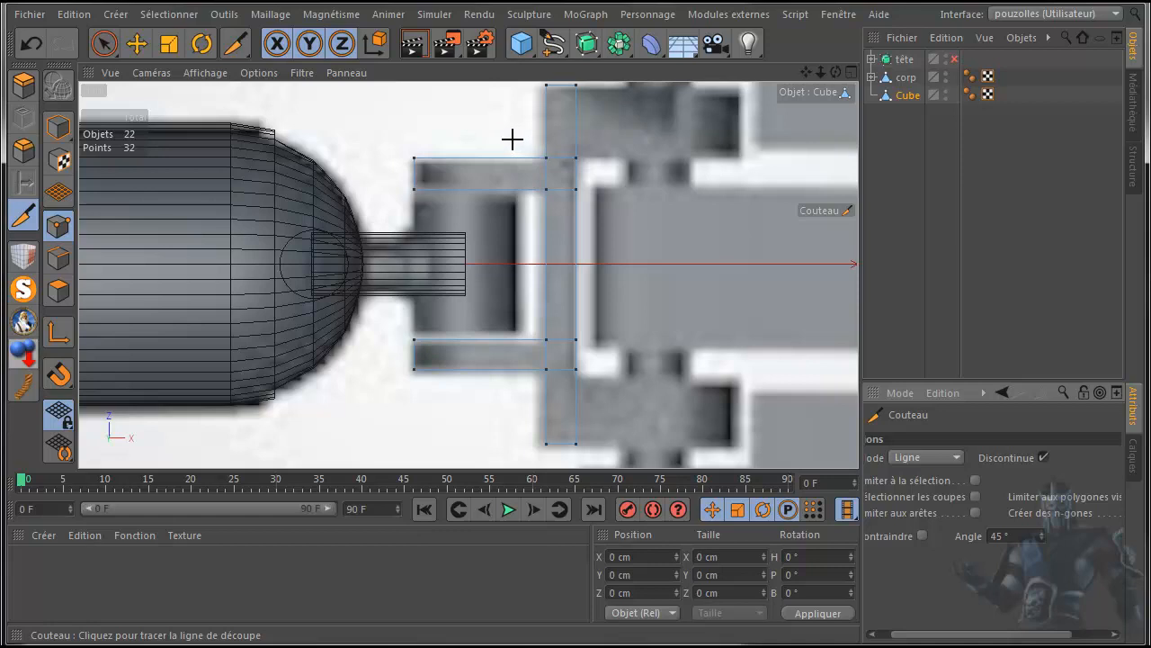
pyautogui.moveTo(512, 141)
pyautogui.mouseDown()
pyautogui.moveTo(511, 355)
pyautogui.moveTo(479, 456)
pyautogui.mouseUp()
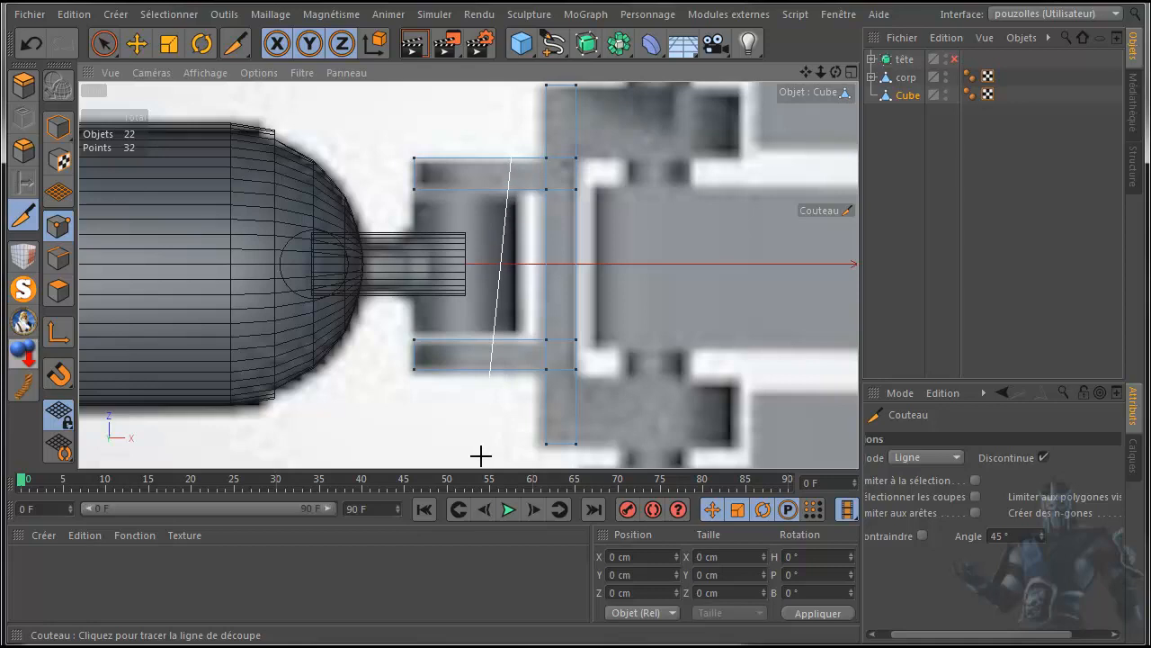
pyautogui.press('shift')
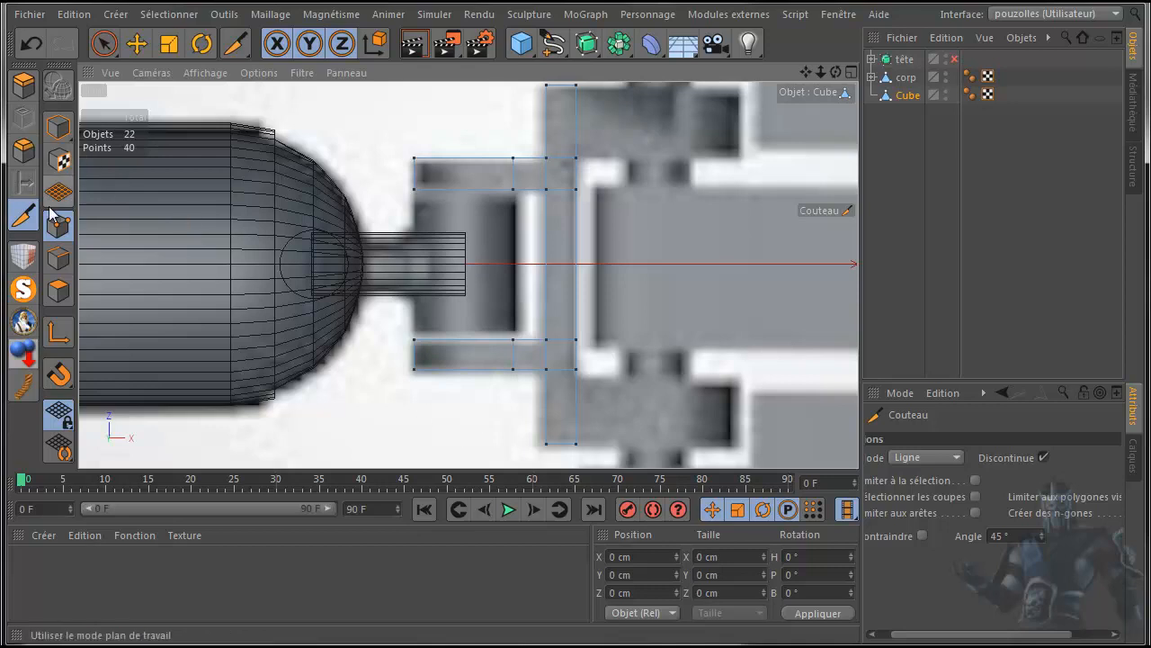
# Step: Bevel the selected end edges of the bracket arms by 8.7 cm in the front view to round them off
pyautogui.click(56, 256)
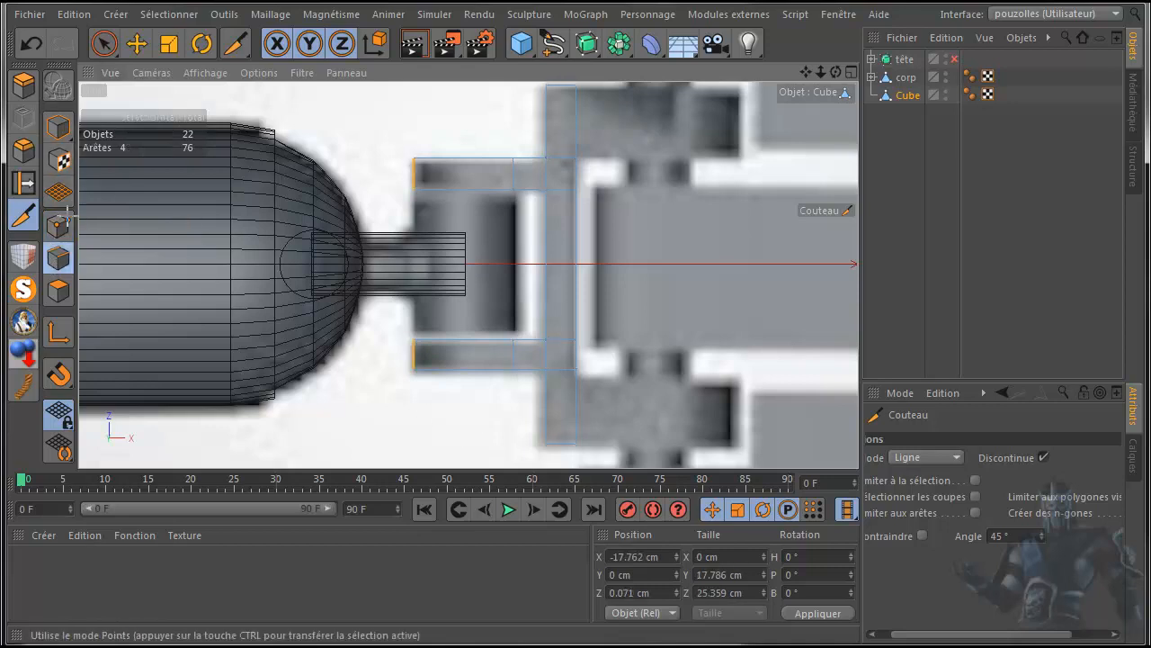
pyautogui.click(104, 43)
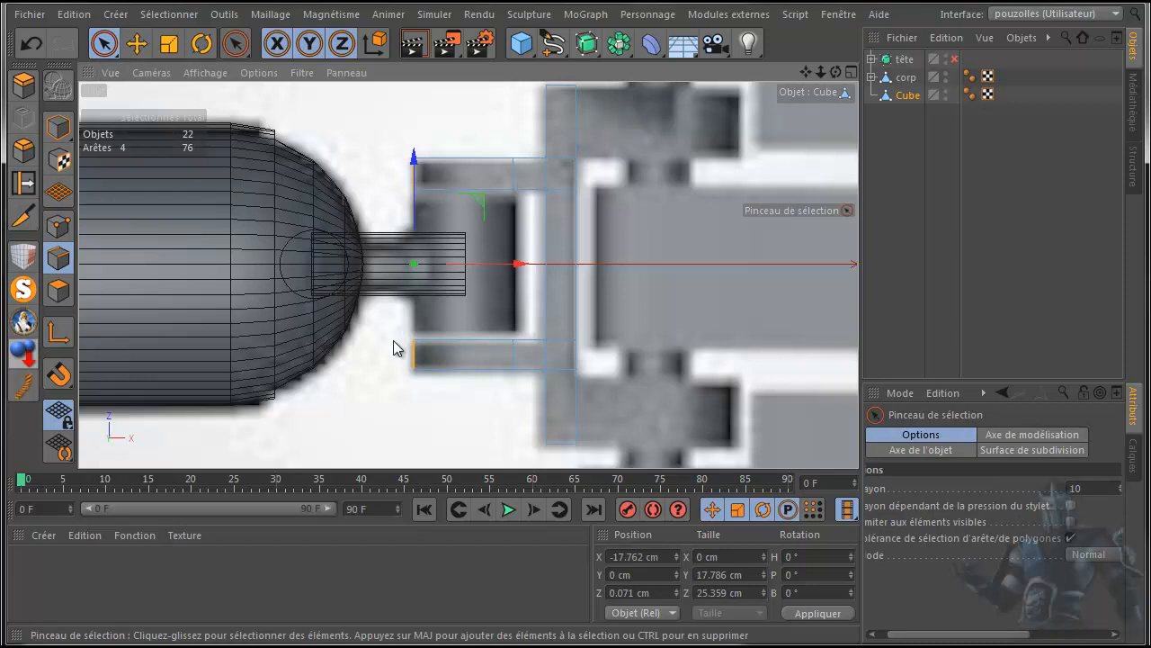
pyautogui.middleClick(365, 391)
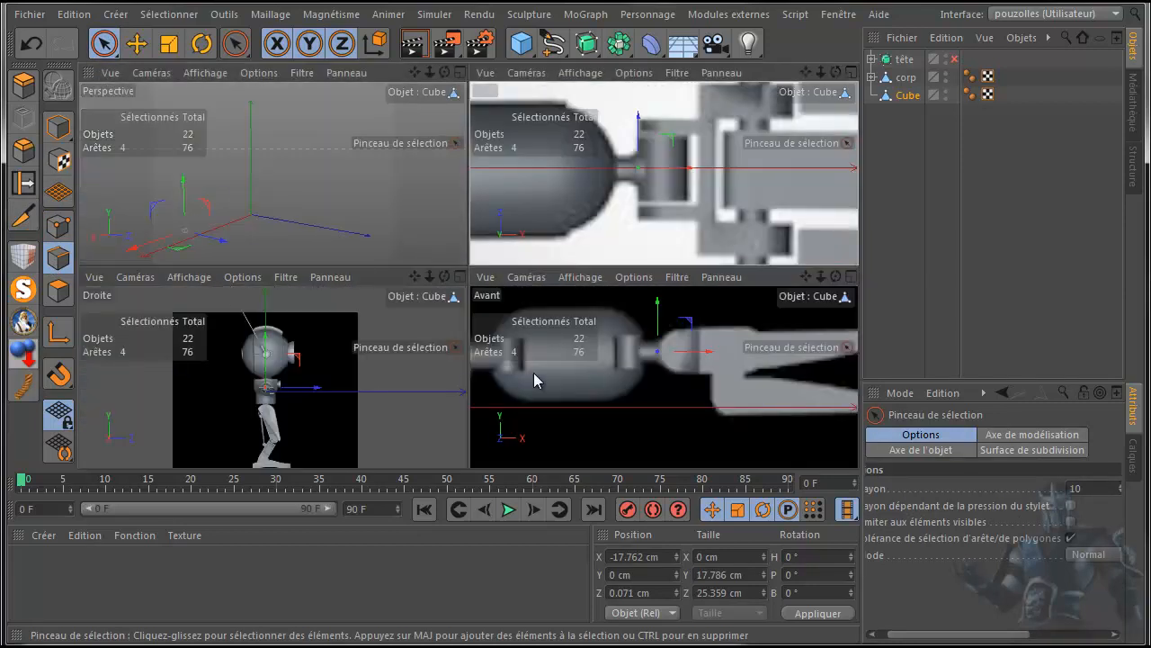
pyautogui.middleClick(589, 378)
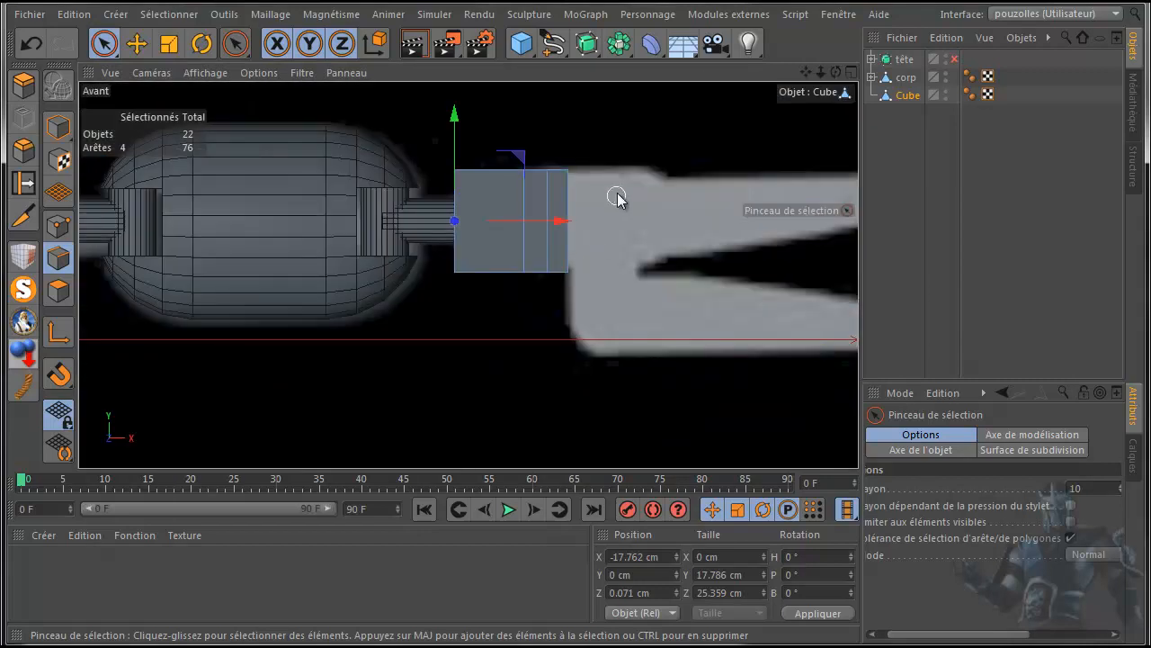
pyautogui.scroll(4, 618, 191)
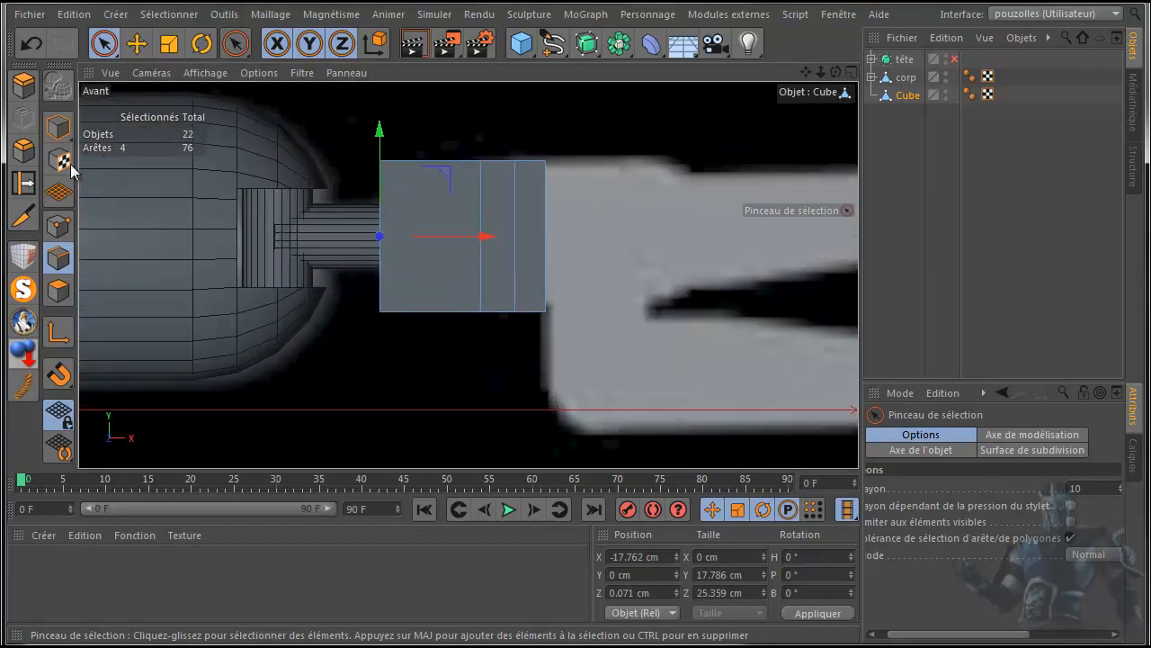
pyautogui.click(22, 149)
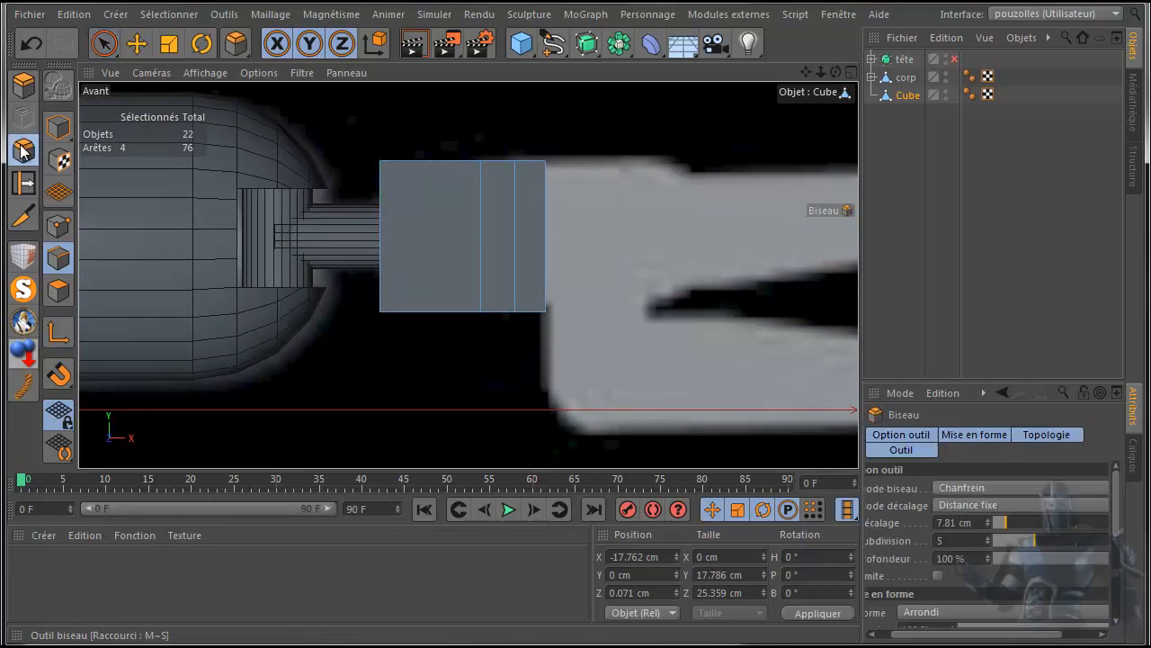
pyautogui.moveTo(349, 358); pyautogui.dragTo(428, 360)
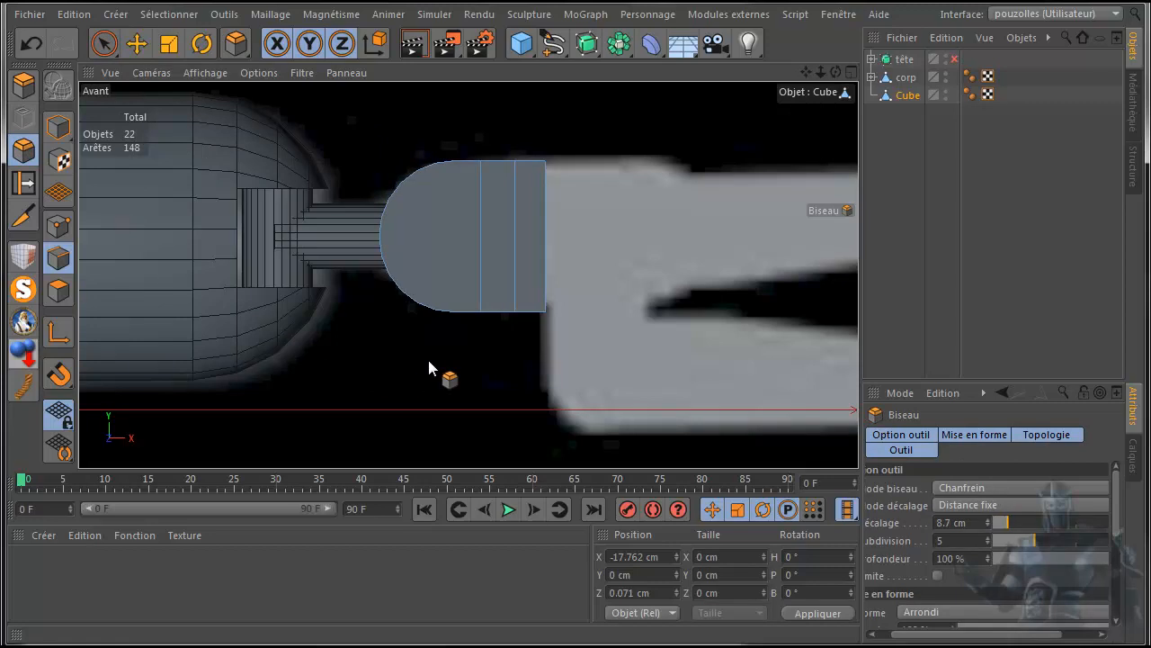
pyautogui.moveTo(428, 360); pyautogui.dragTo(428, 360)
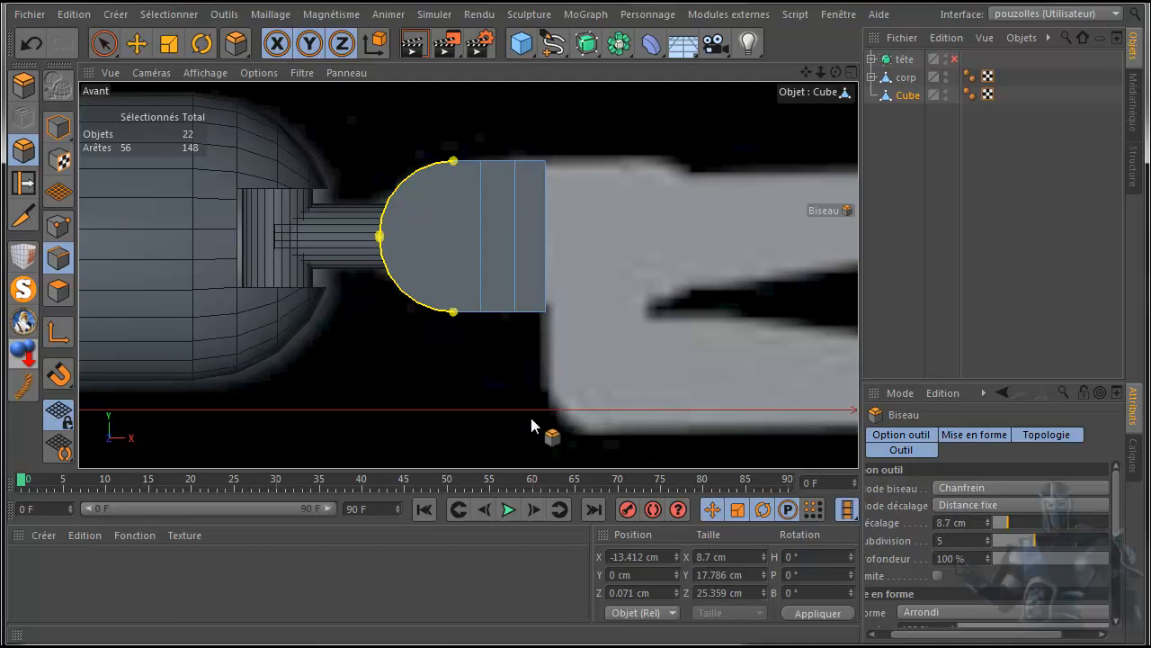
# Step: Set the bevel's subdivision to 6, check the rounding in a view render, and return to model mode with the Move tool
pyautogui.click(420, 46)
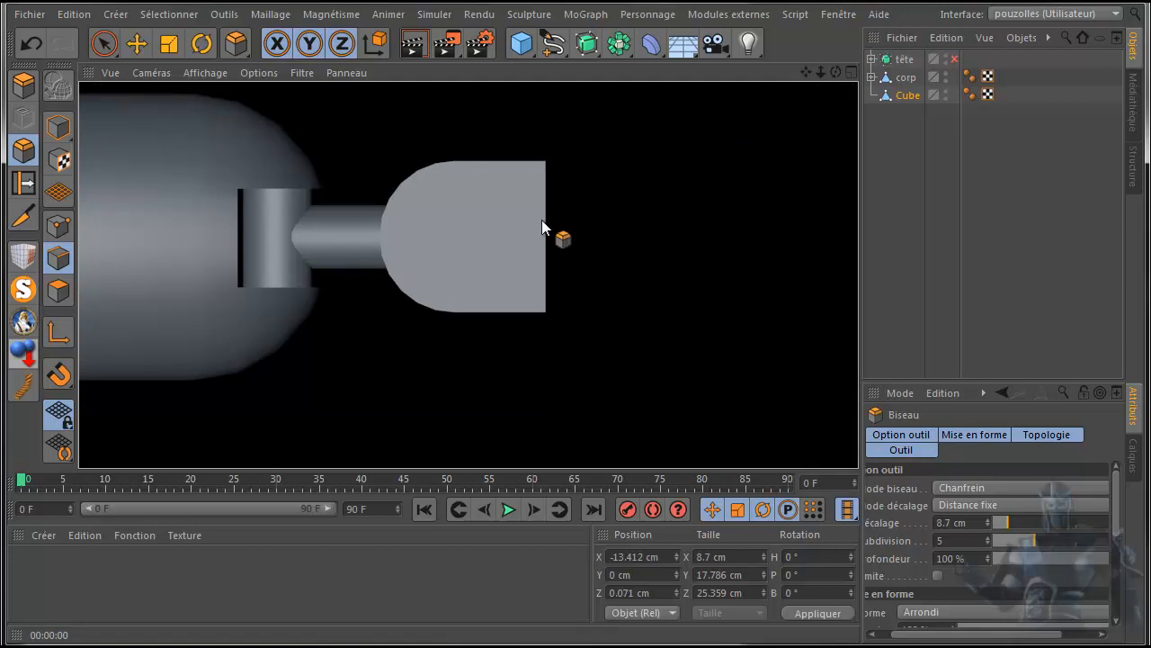
pyautogui.click(987, 537)
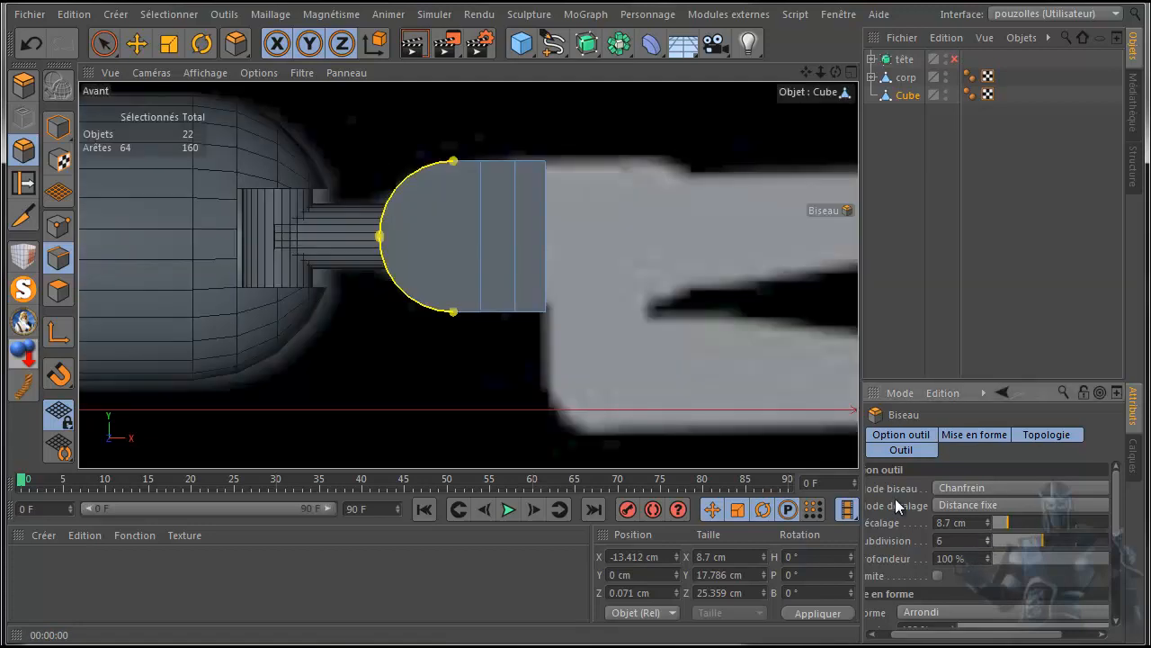
pyautogui.click(411, 47)
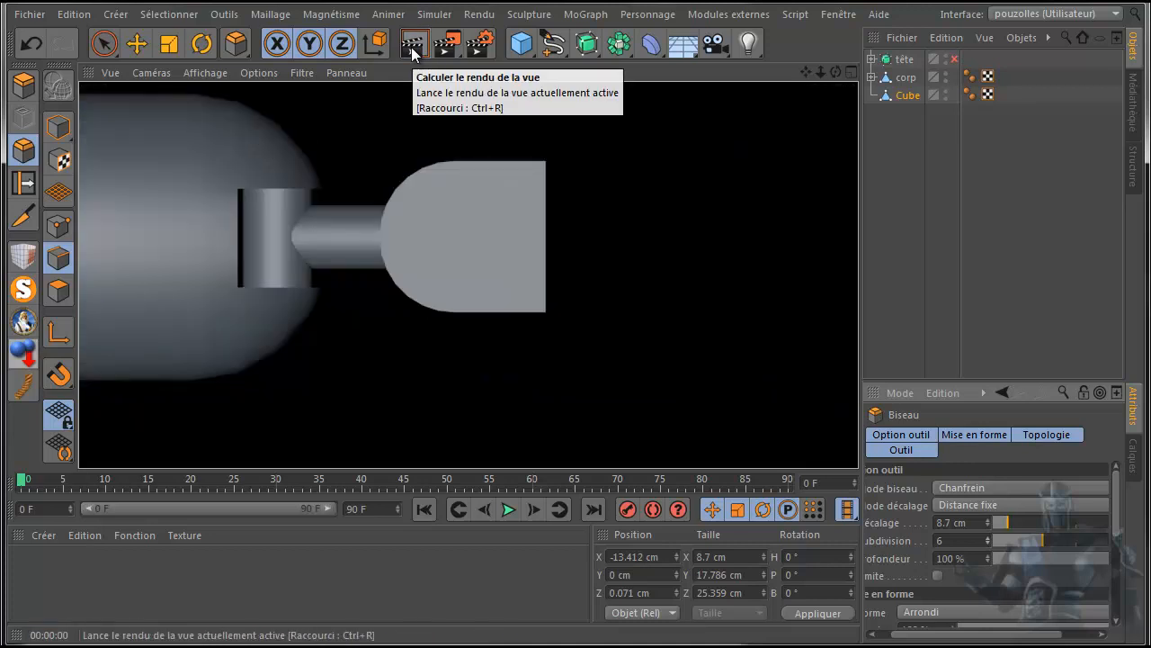
pyautogui.click(911, 95)
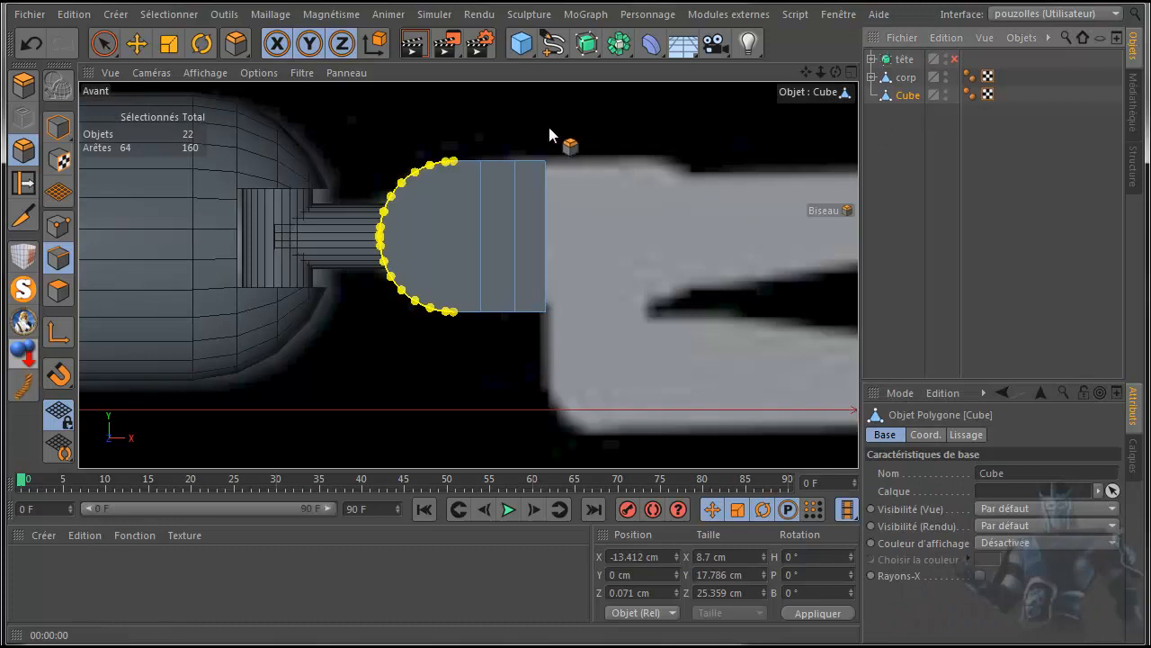
pyautogui.click(137, 44)
pyautogui.click(57, 126)
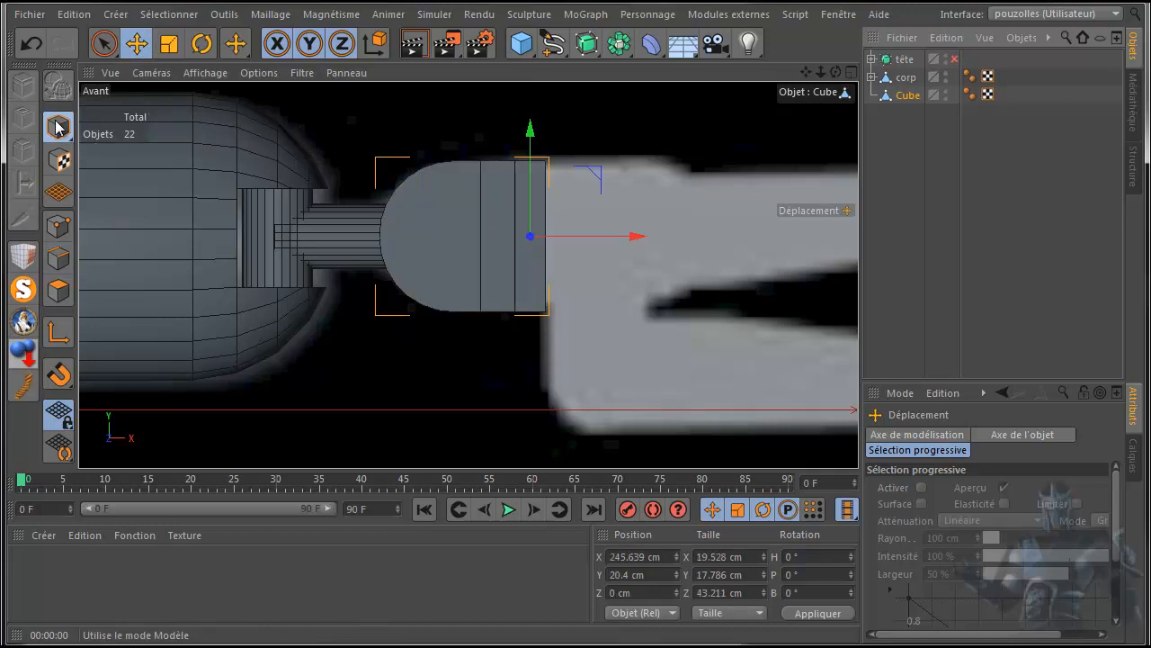
# Step: Orbit around the arm in the perspective view and render it to check the hand bracket, returning to the top view
pyautogui.middleClick(374, 377)
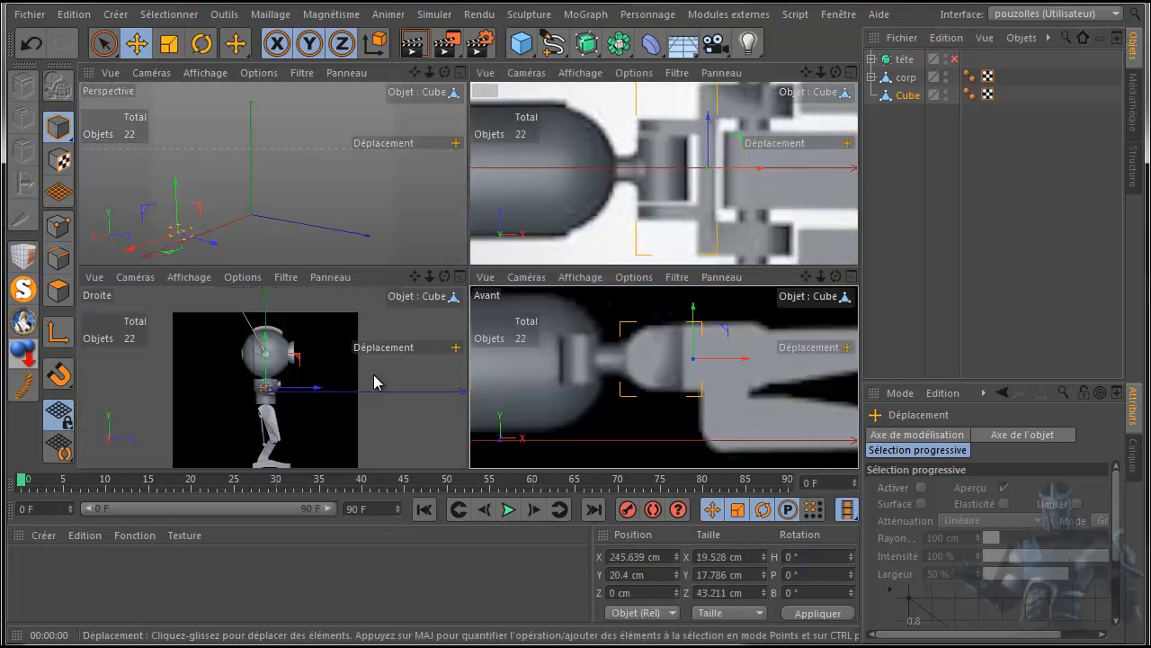
pyautogui.middleClick(390, 237)
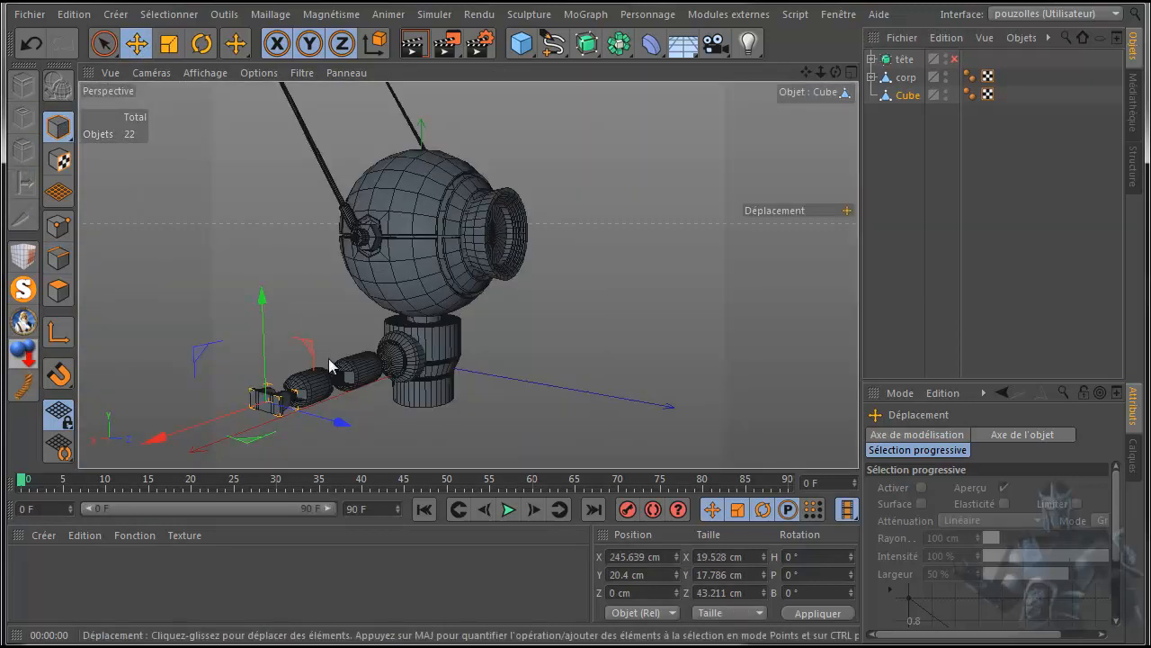
pyautogui.scroll(5, 331, 404)
pyautogui.moveTo(837, 71); pyautogui.dragTo(760, 85)
pyautogui.scroll(-4, 640, 165)
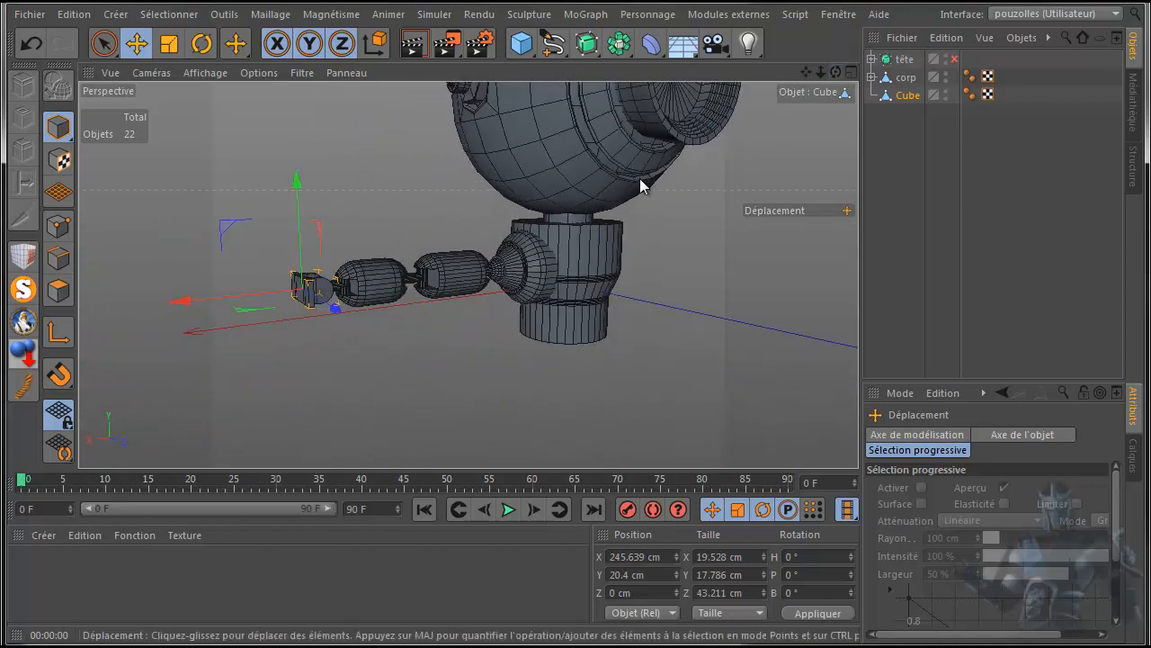
pyautogui.moveTo(808, 77); pyautogui.dragTo(764, 137)
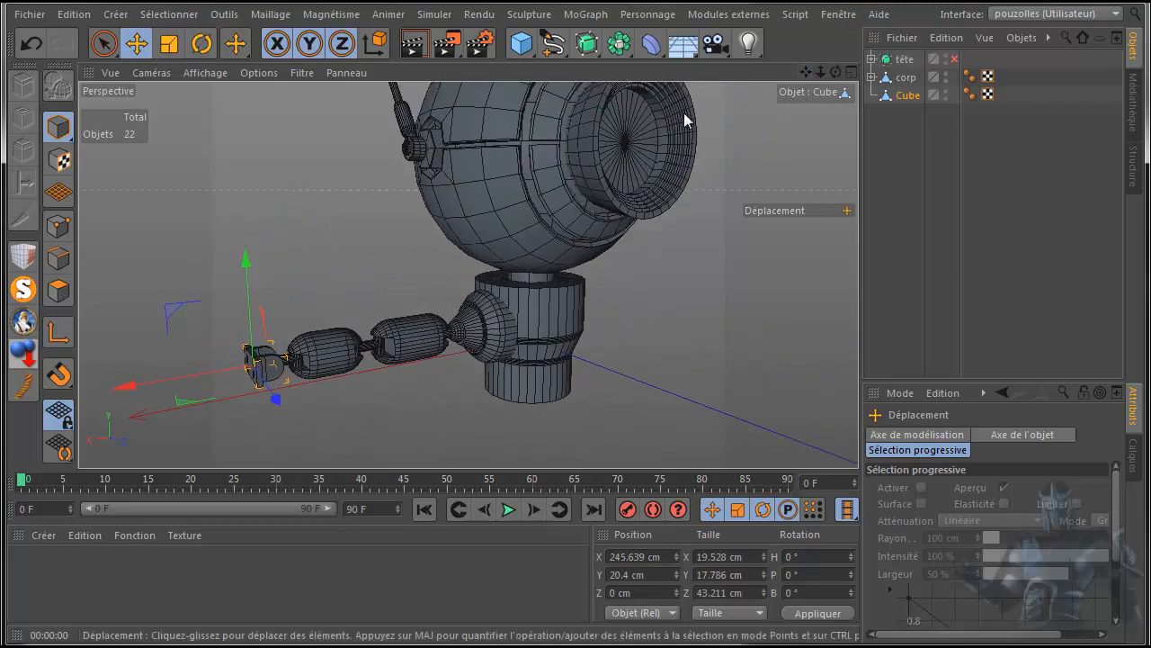
pyautogui.click(413, 47)
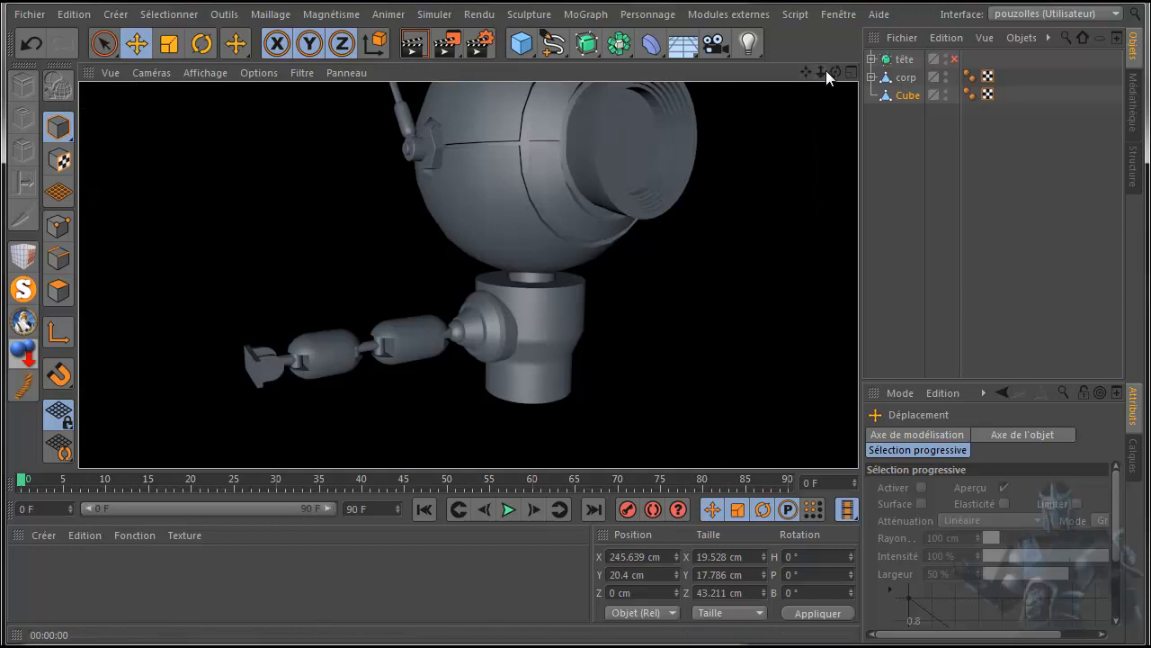
pyautogui.middleClick(776, 171)
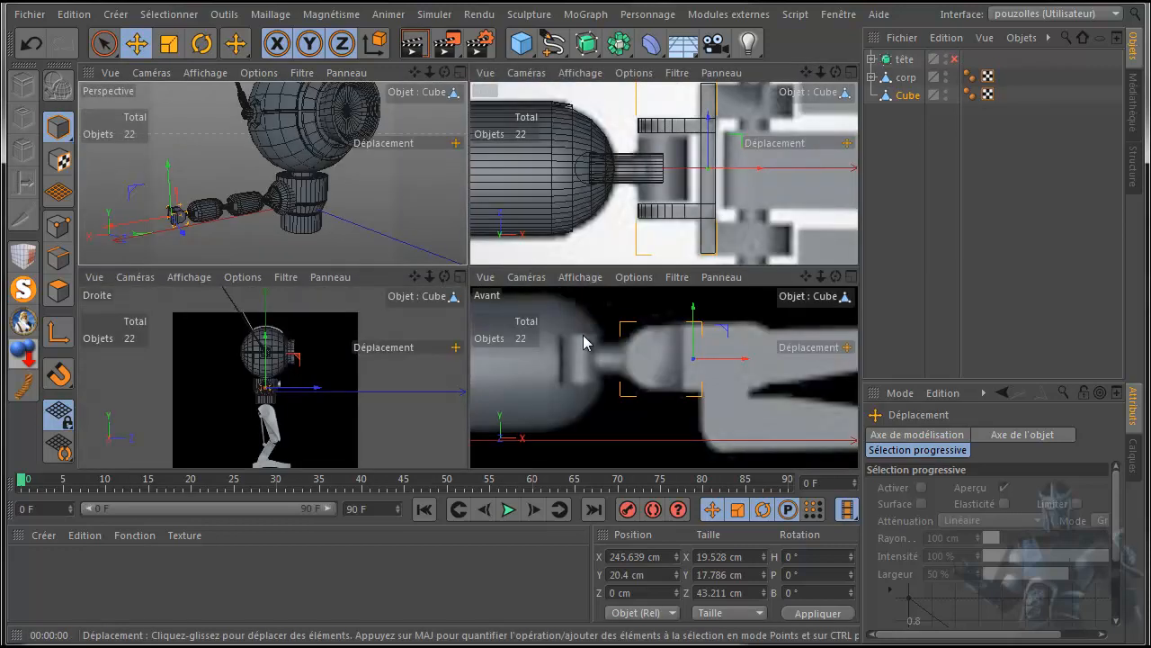
pyautogui.middleClick(593, 259)
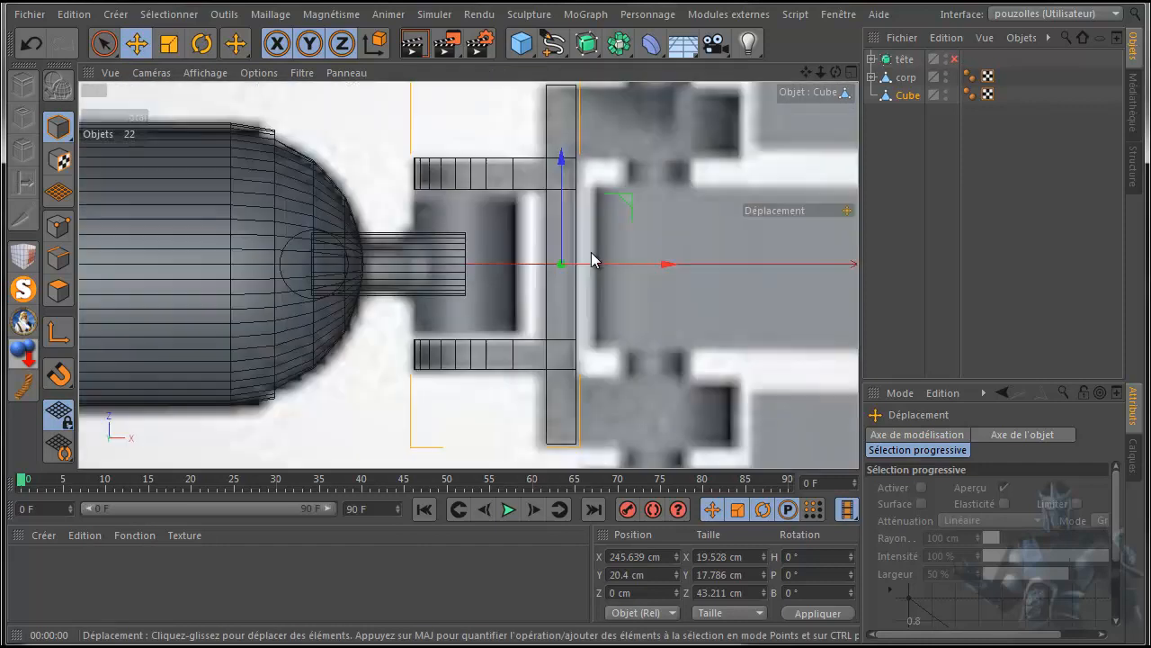
# Step: Try to extrude the palm plate's two outer edge sections on the finger side by -10.4 cm, undoing the extrusion
pyautogui.moveTo(806, 72); pyautogui.dragTo(682, 75)
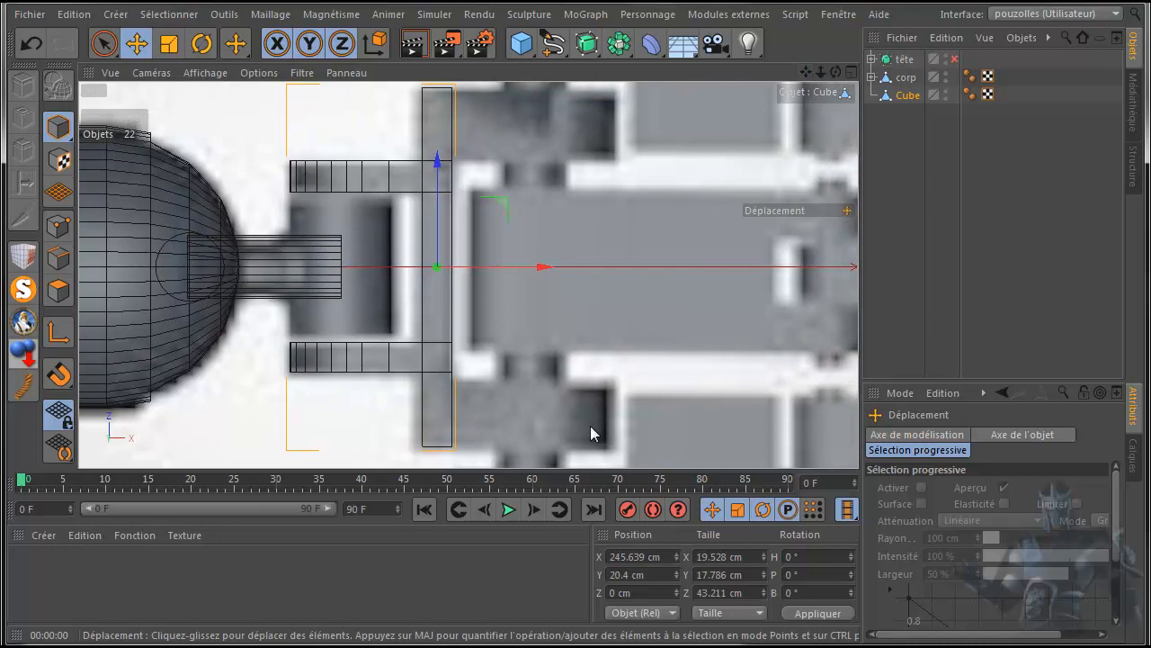
pyautogui.click(57, 261)
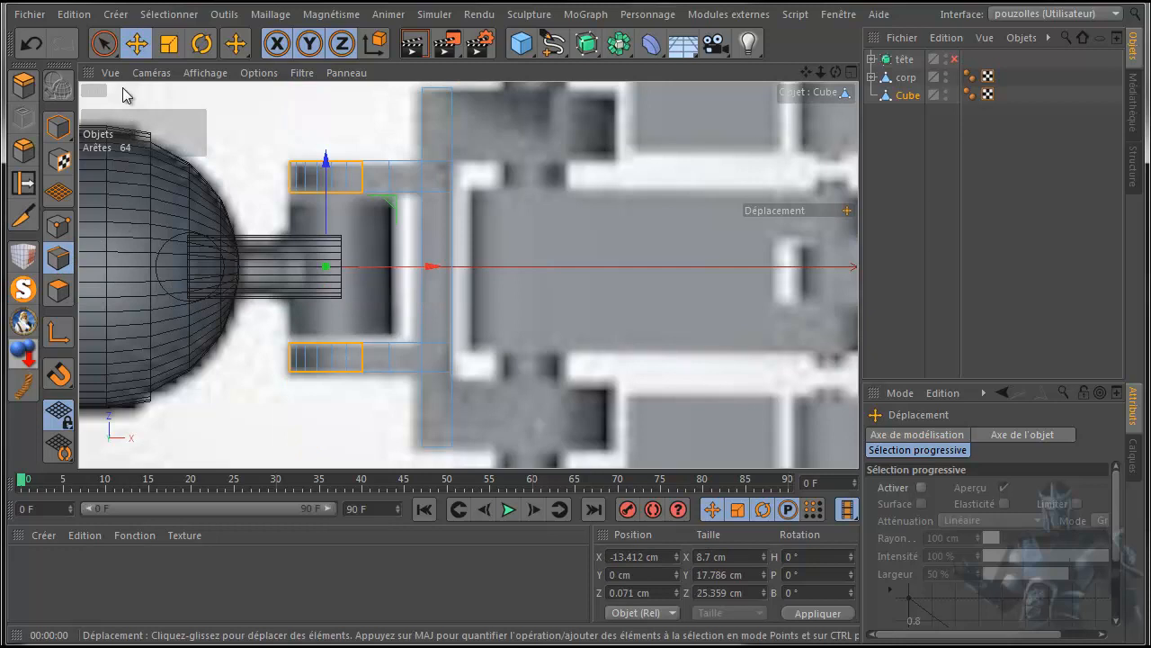
pyautogui.click(105, 44)
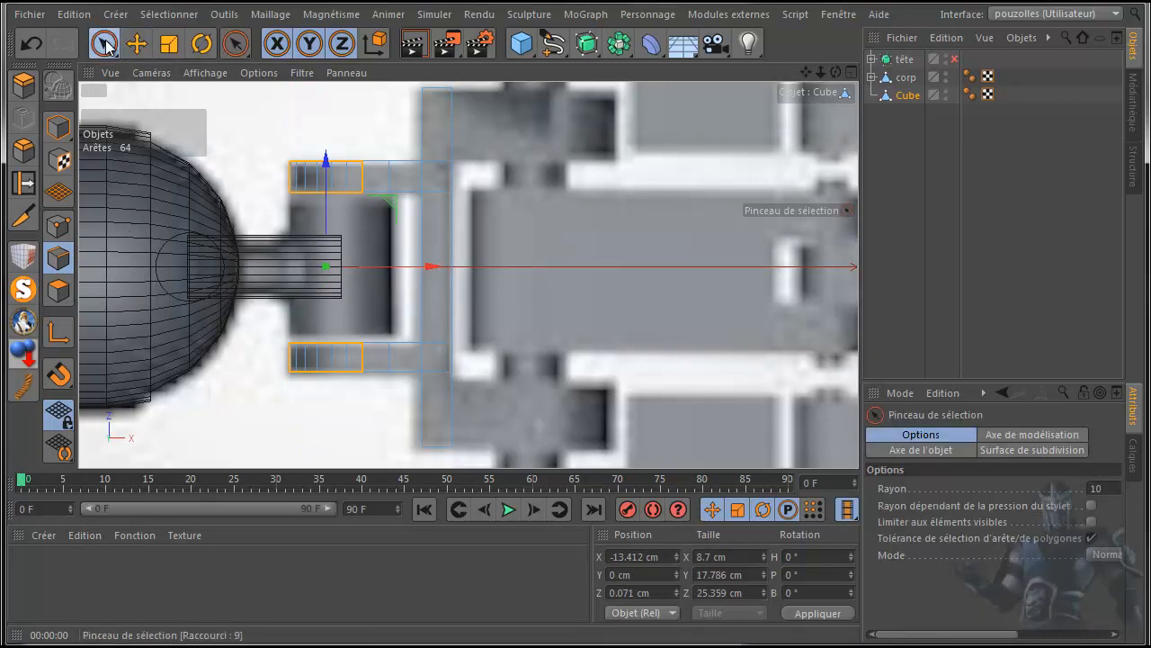
pyautogui.moveTo(470, 179); pyautogui.dragTo(464, 175)
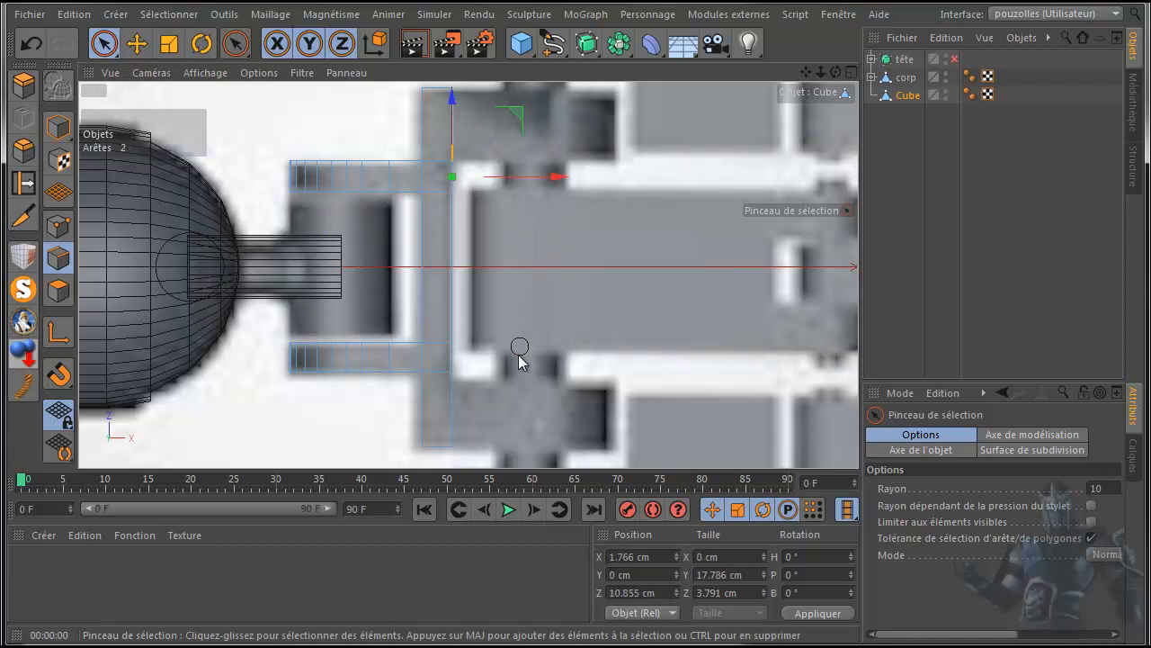
pyautogui.keyDown('shift'); pyautogui.moveTo(462, 419); pyautogui.dragTo(450, 419); pyautogui.keyUp('shift')
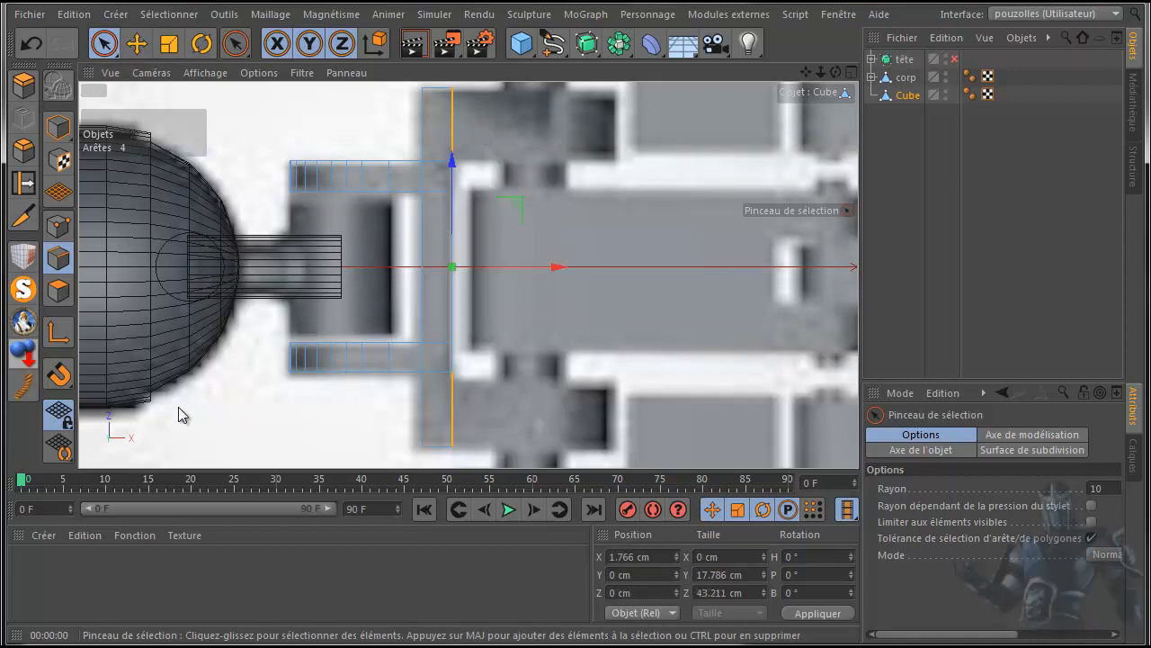
pyautogui.click(23, 85)
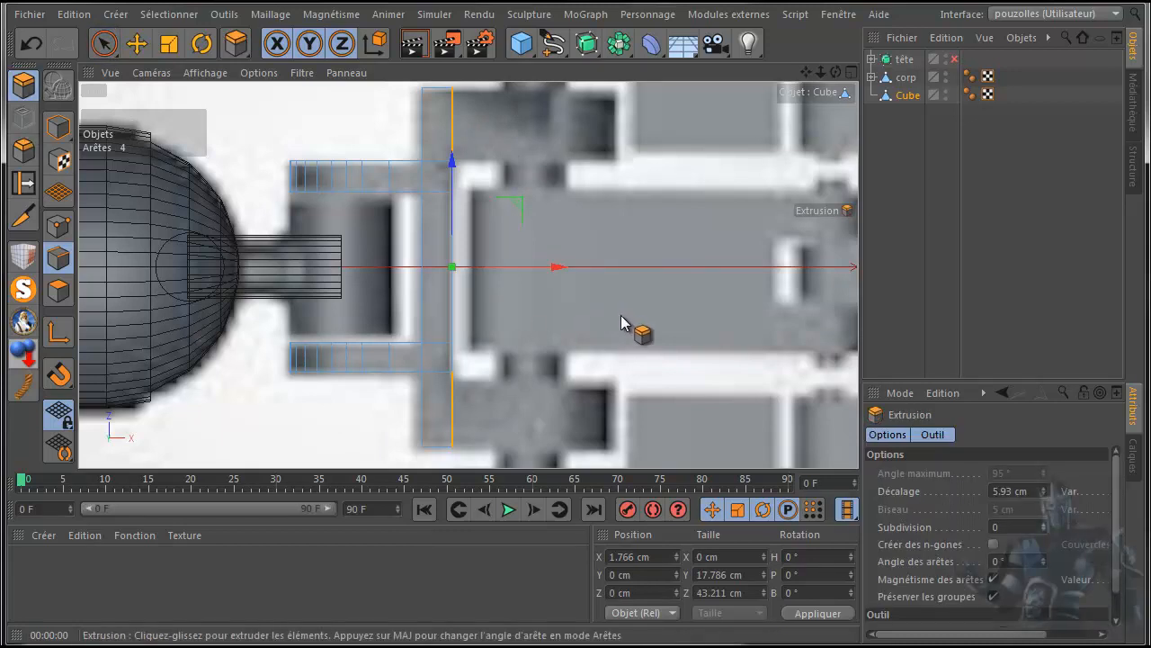
pyautogui.moveTo(619, 320); pyautogui.dragTo(514, 325)
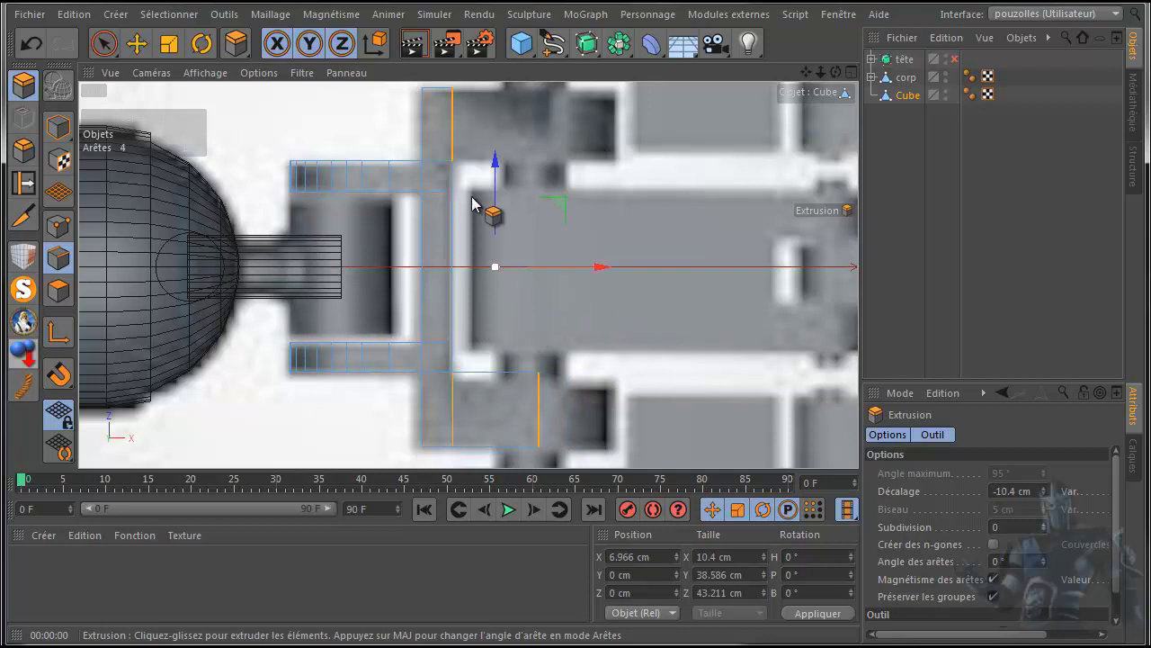
pyautogui.click(29, 44)
pyautogui.click(29, 43)
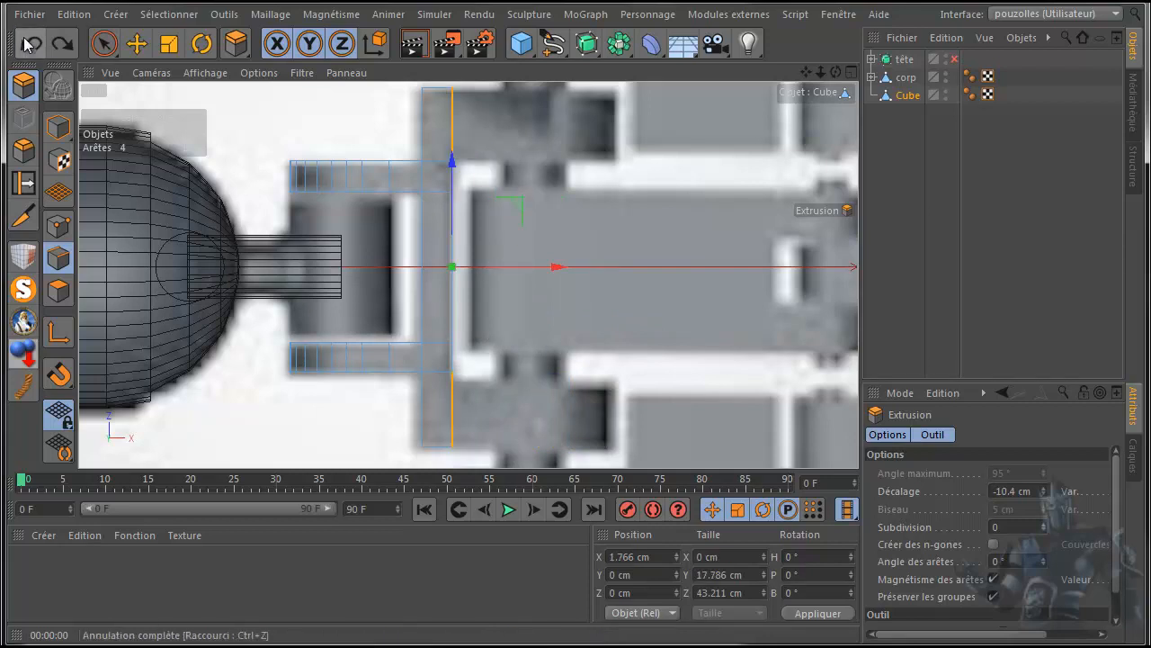
# Step: Try to extrude the reselected outer edges of the palm plate by -19.1 cm, inspect them in perspective, and undo the extrusion
pyautogui.click(103, 43)
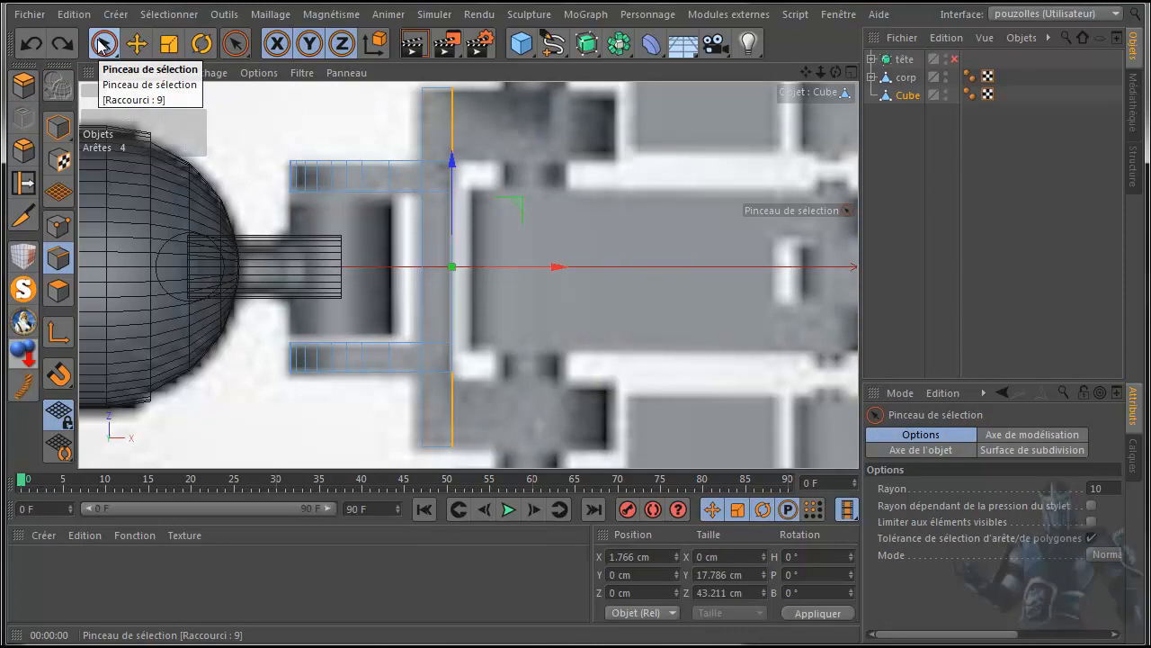
pyautogui.click(454, 122)
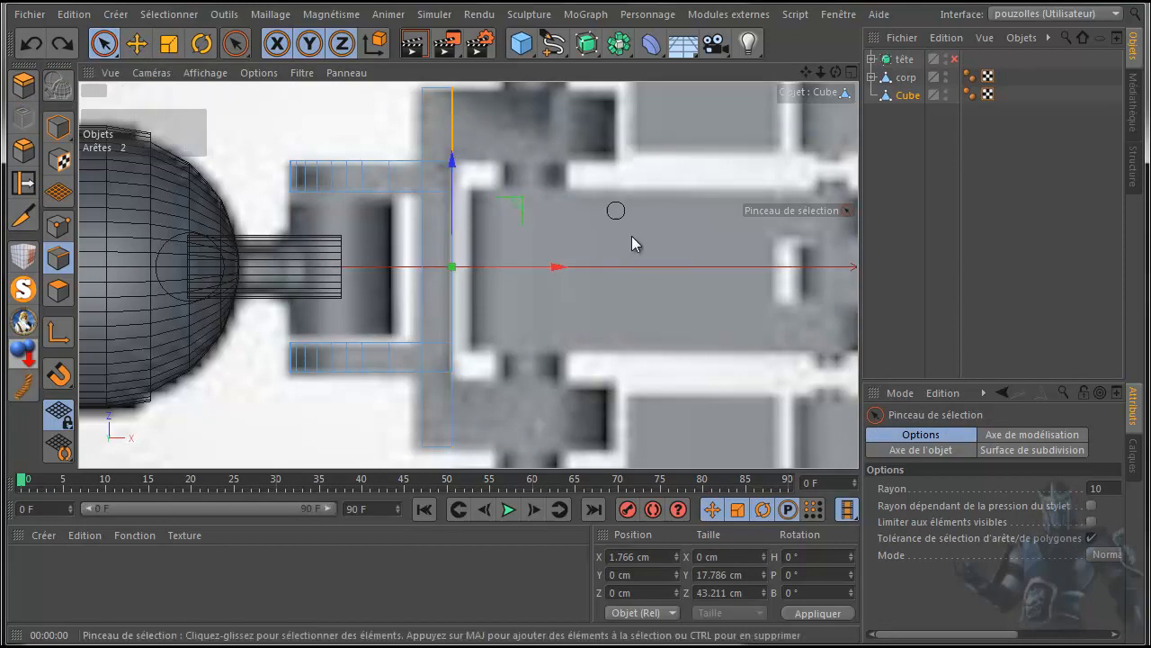
pyautogui.click(450, 419)
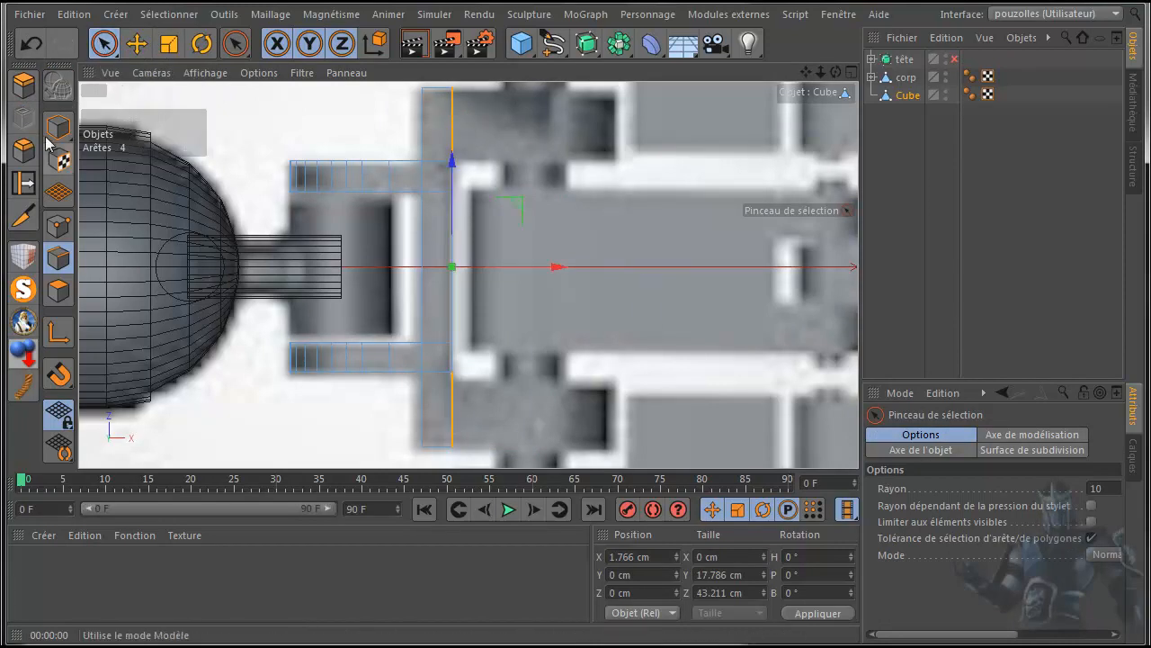
pyautogui.click(60, 160)
pyautogui.moveTo(669, 307); pyautogui.dragTo(472, 316)
pyautogui.middleClick(303, 168)
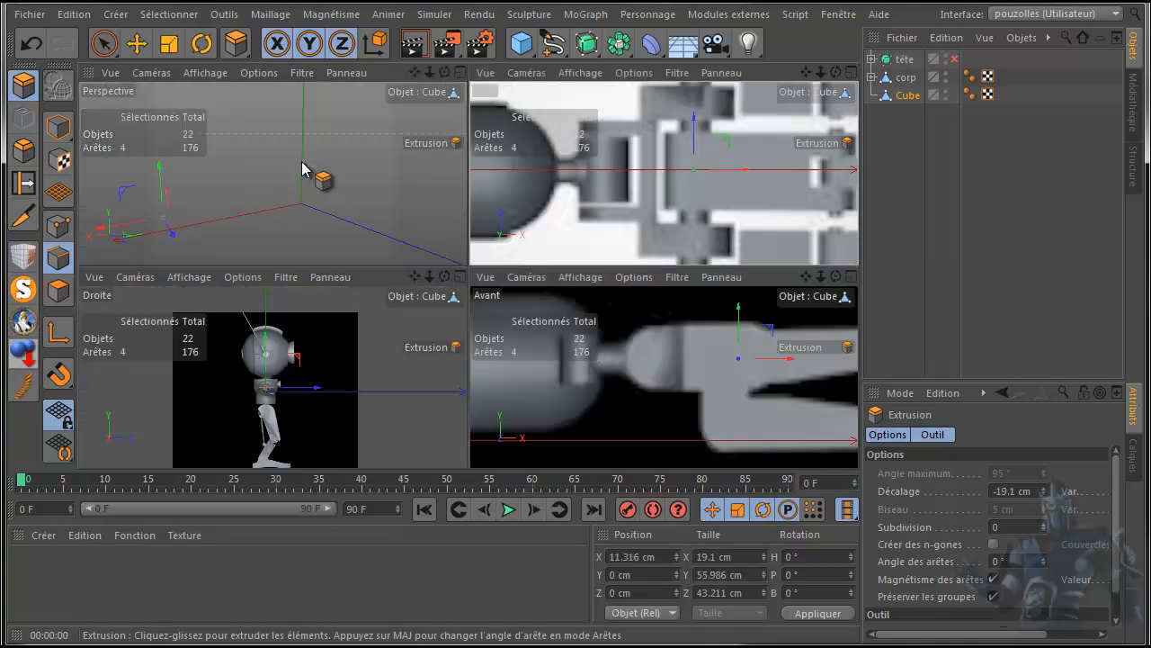
pyautogui.middleClick(249, 258)
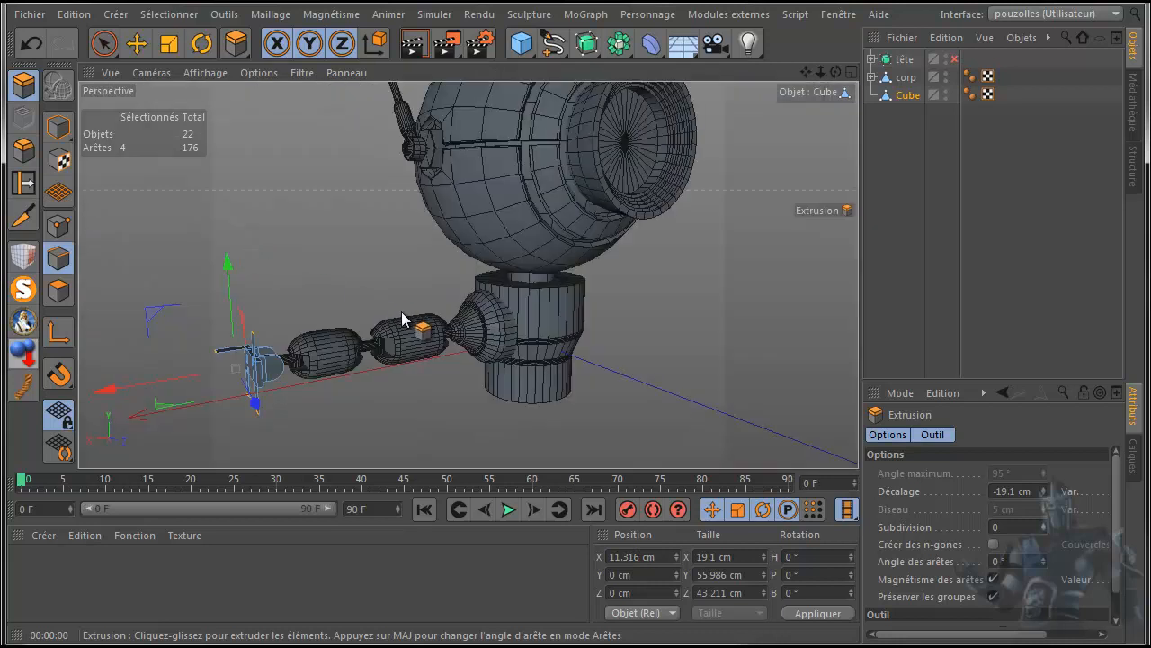
pyautogui.scroll(4, 285, 428)
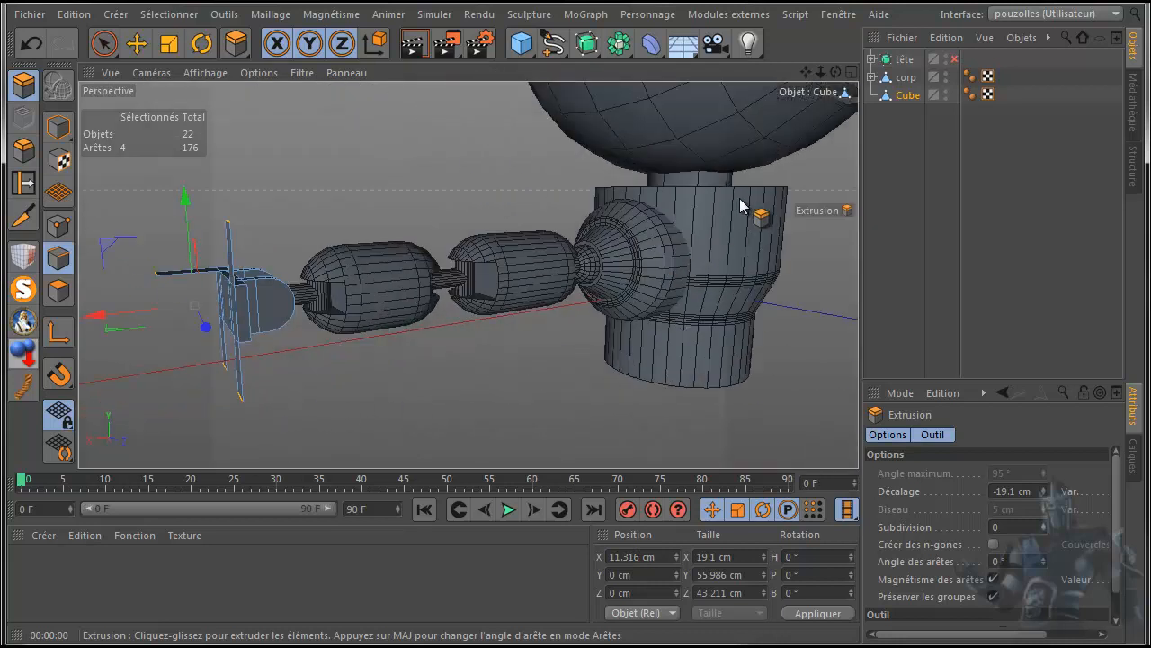
pyautogui.moveTo(835, 72); pyautogui.dragTo(904, 97)
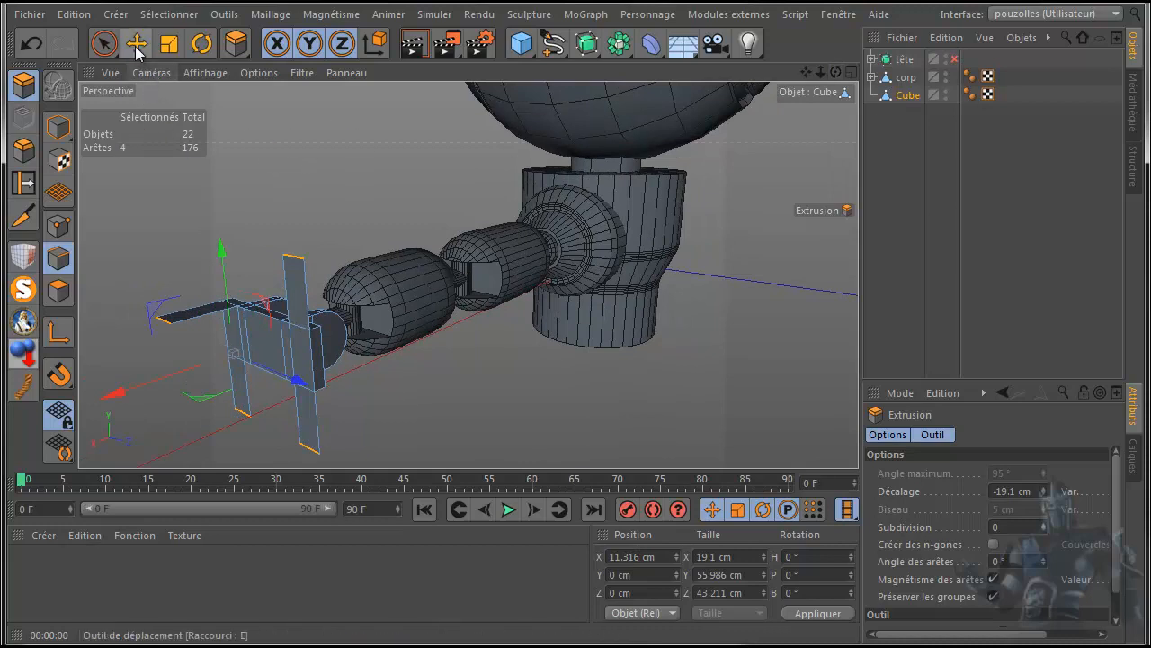
pyautogui.click(20, 46)
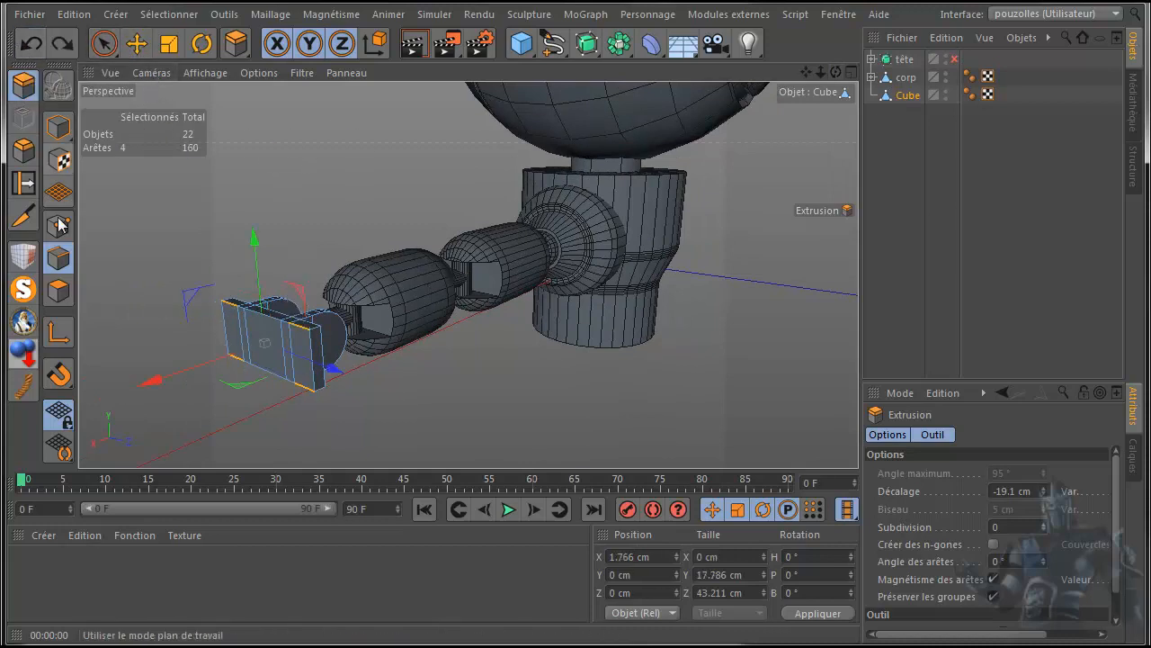
# Step: Select the palm plate's two outer finger-side faces in polygon mode with rectangle selection and extrude them 19.4 cm
pyautogui.click(61, 295)
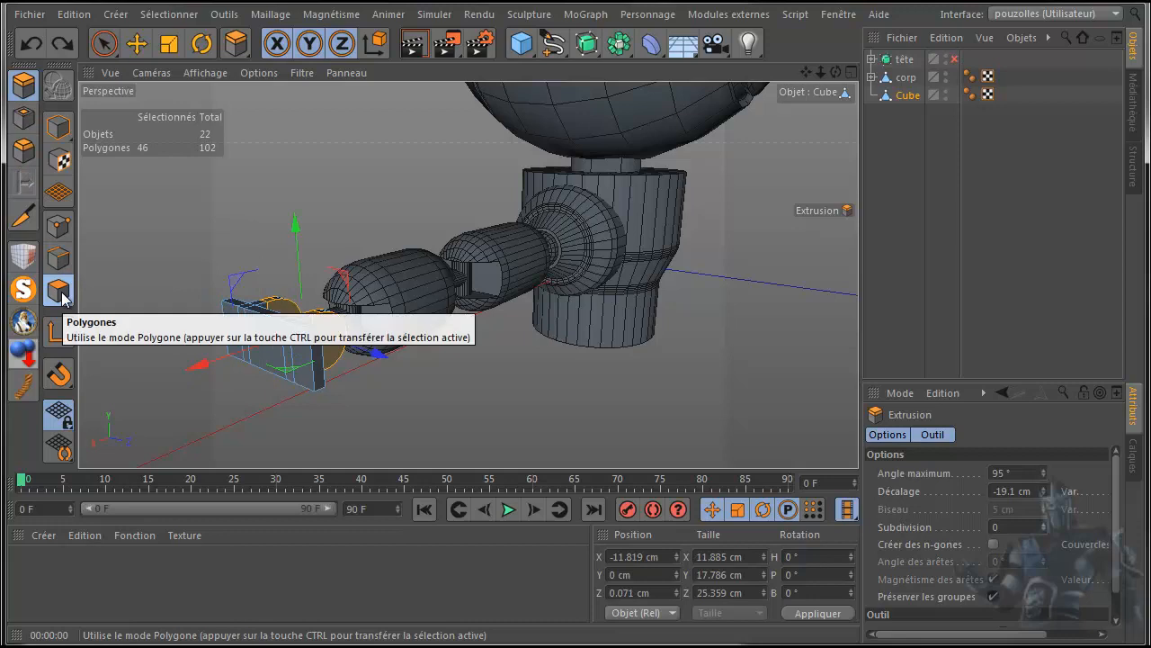
pyautogui.click(63, 299)
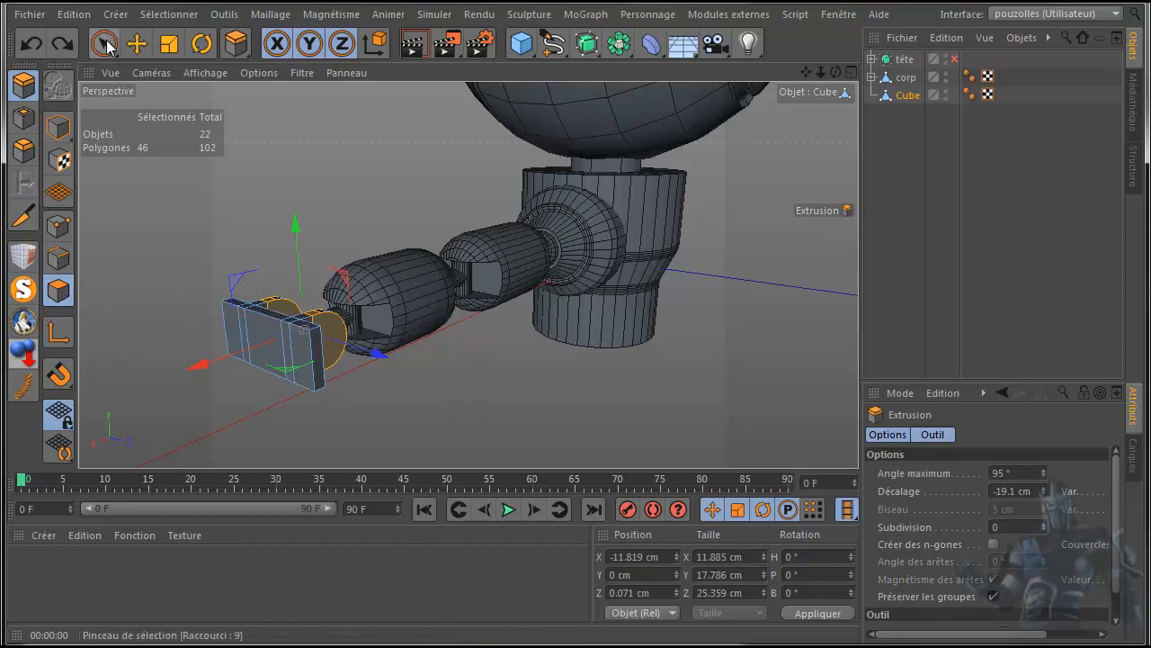
pyautogui.click(103, 43)
pyautogui.middleClick(503, 352)
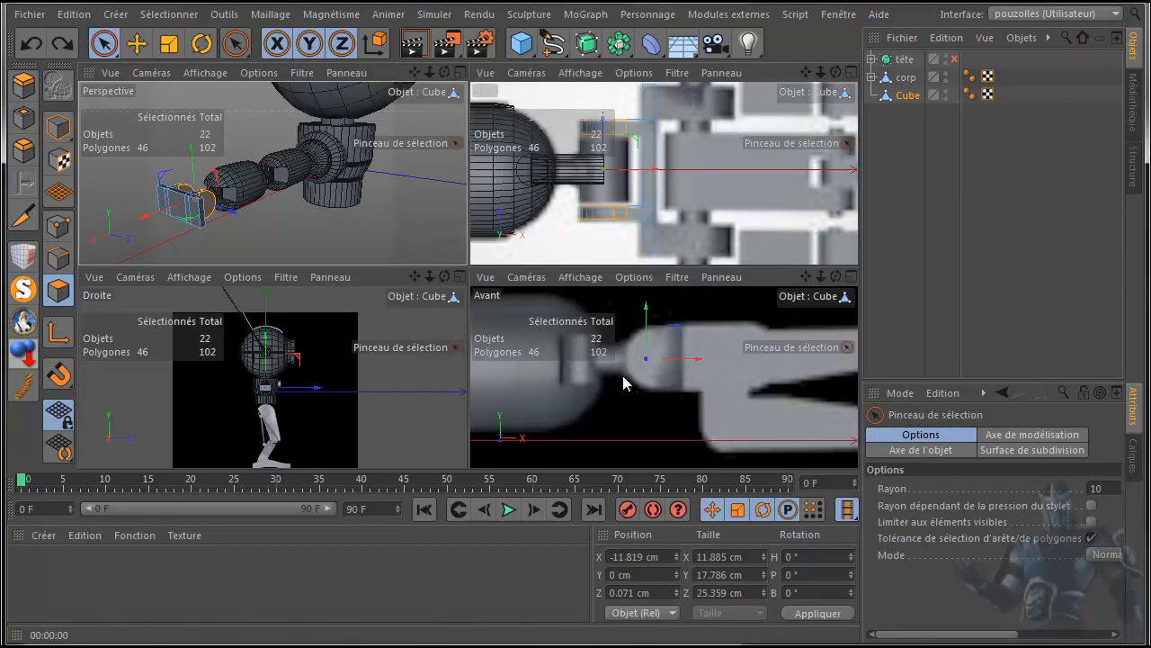
pyautogui.middleClick(573, 238)
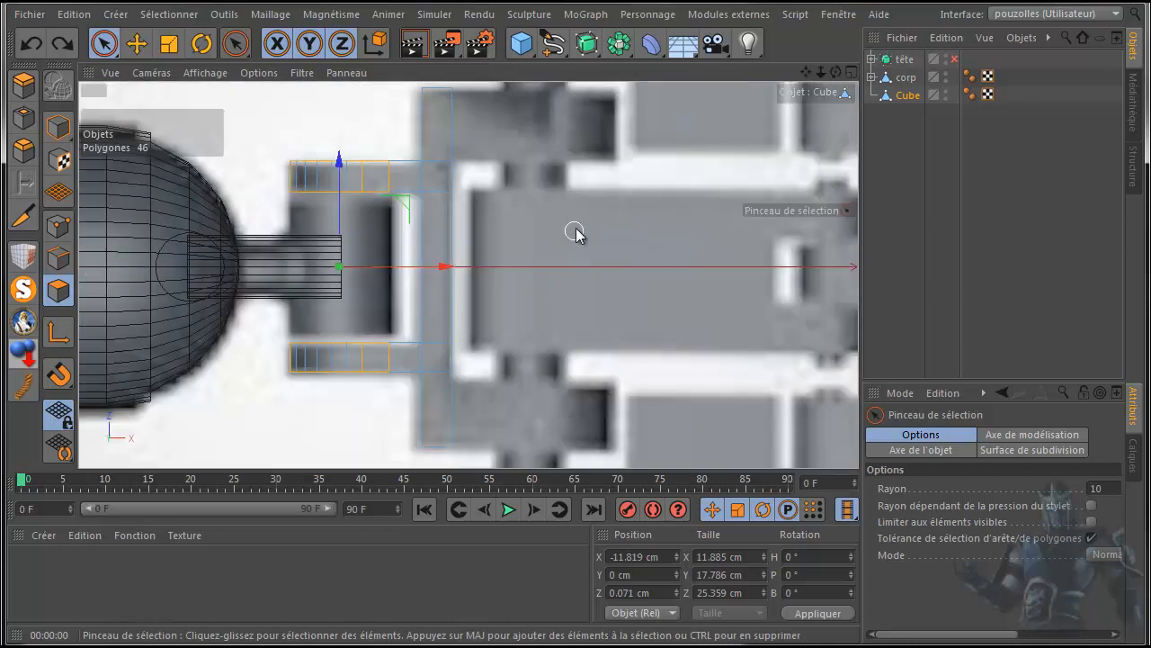
pyautogui.click(460, 120)
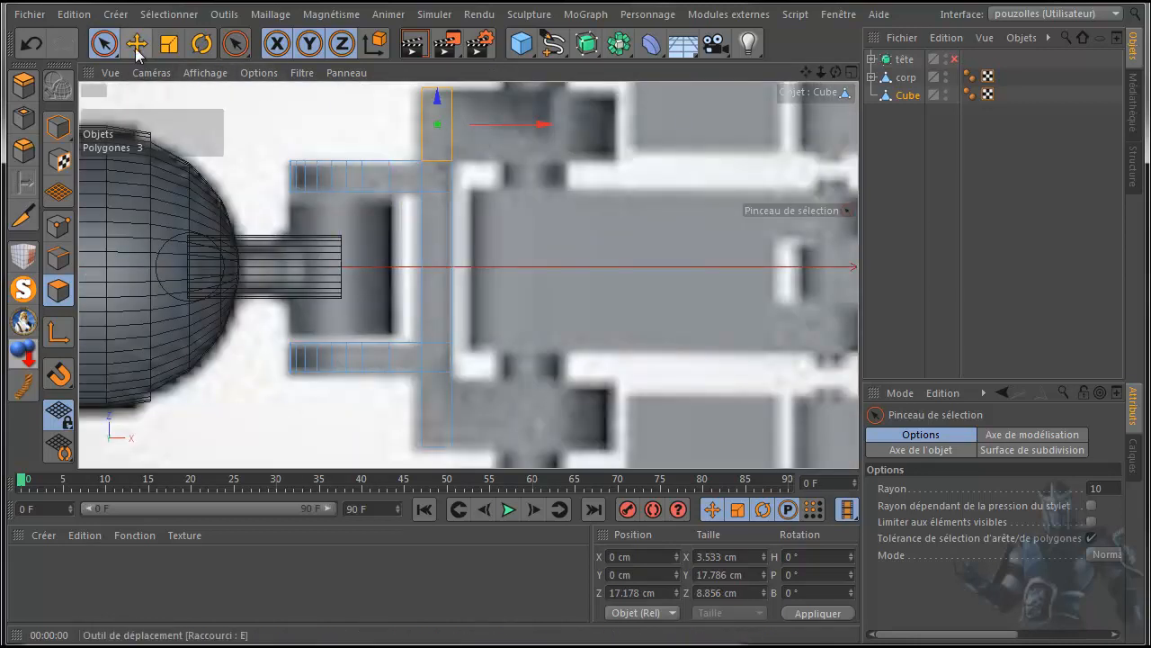
pyautogui.moveTo(103, 44); pyautogui.dragTo(157, 101)
pyautogui.moveTo(485, 84); pyautogui.dragTo(443, 169)
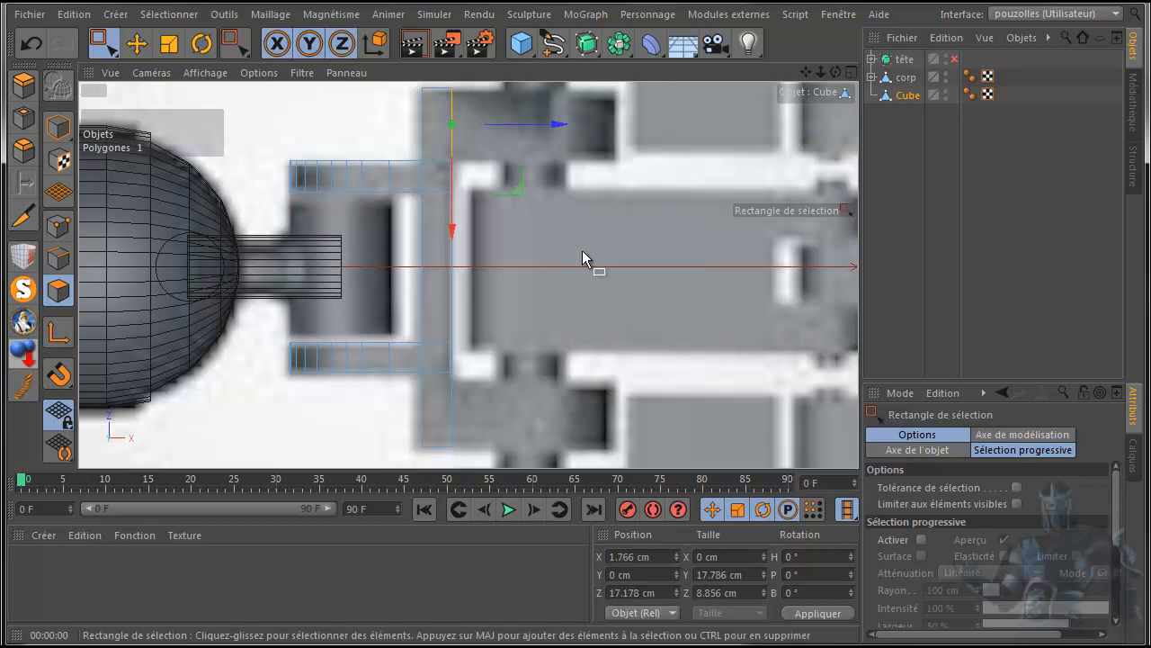
pyautogui.keyDown('shift'); pyautogui.moveTo(481, 364); pyautogui.dragTo(447, 465); pyautogui.keyUp('shift')
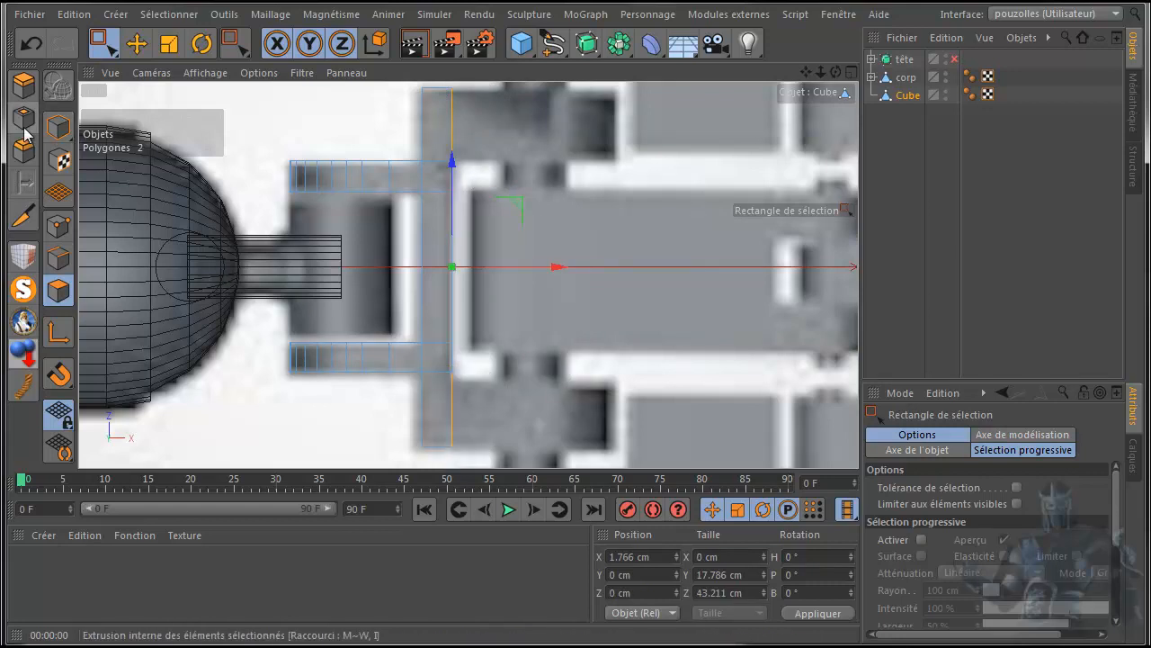
pyautogui.click(25, 90)
pyautogui.moveTo(635, 352); pyautogui.dragTo(798, 360)
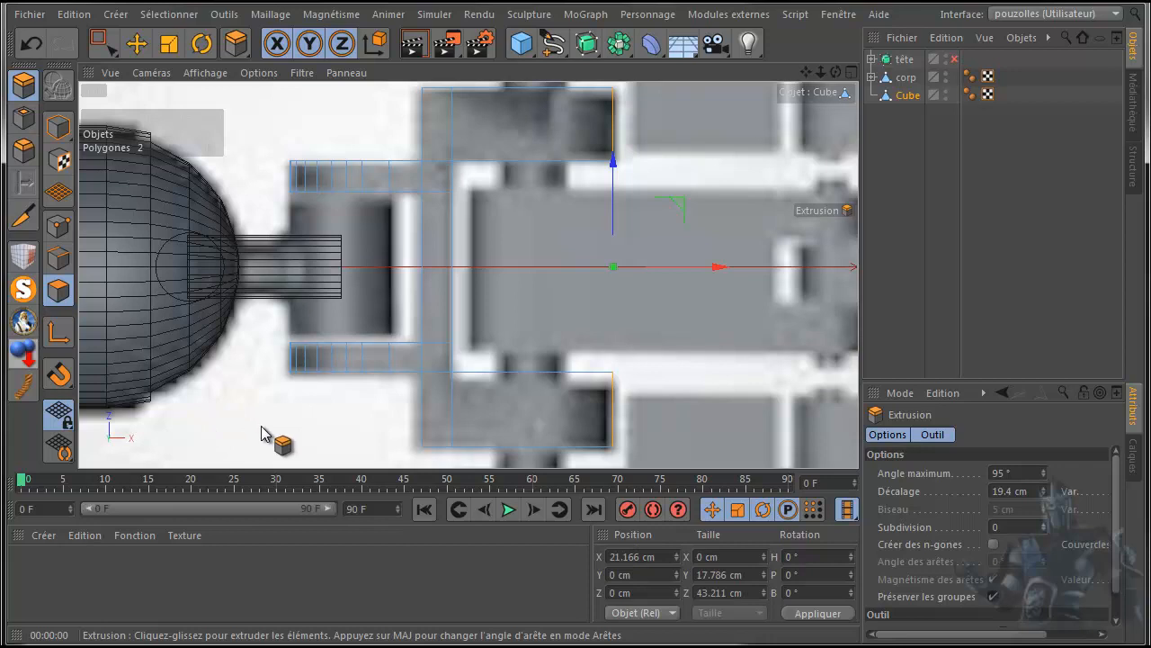
# Step: Cut straight across both extruded blocks near their free ends with the Knife in Ligne mode, working in point mode
pyautogui.click(22, 216)
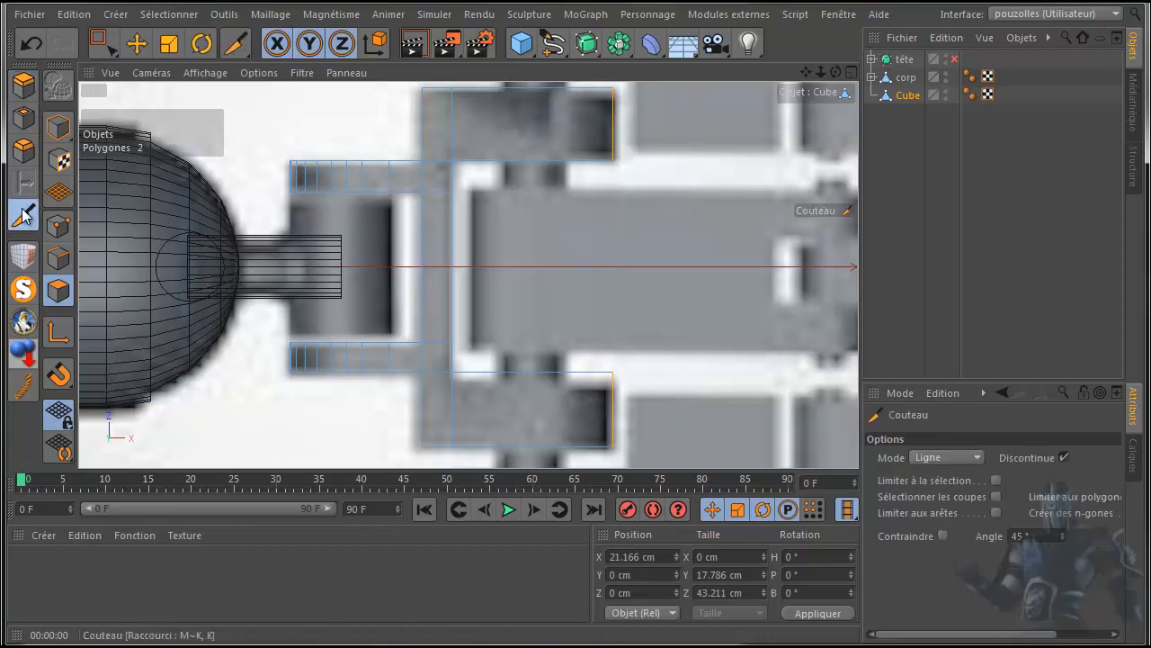
pyautogui.click(58, 224)
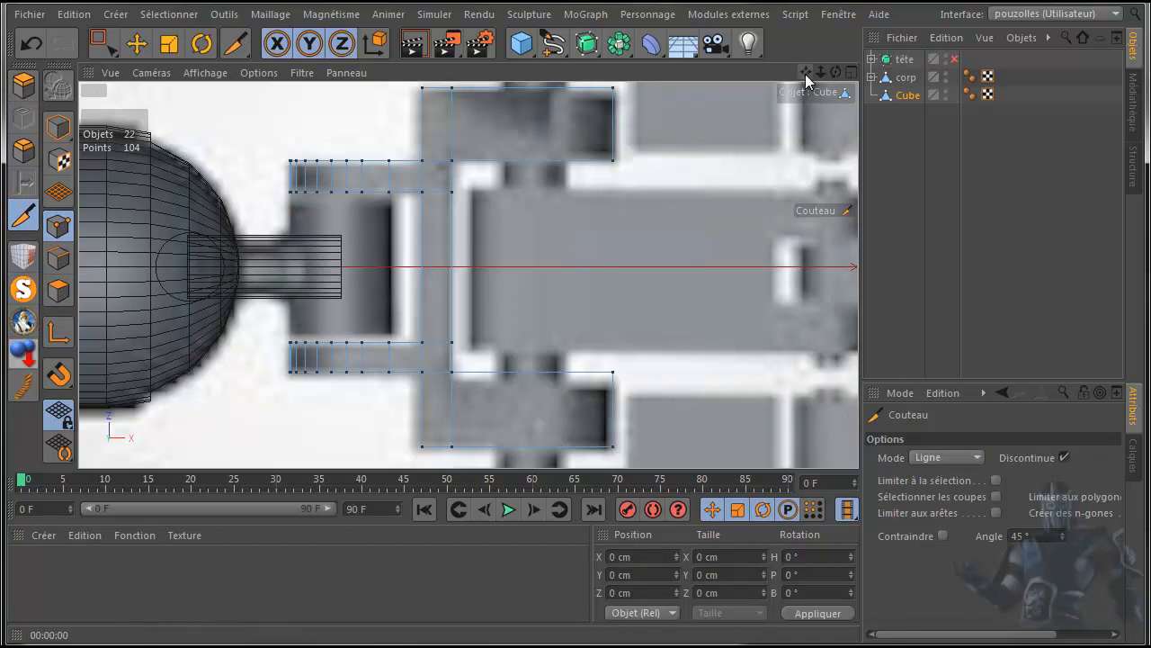
pyautogui.moveTo(806, 72); pyautogui.dragTo(778, 107)
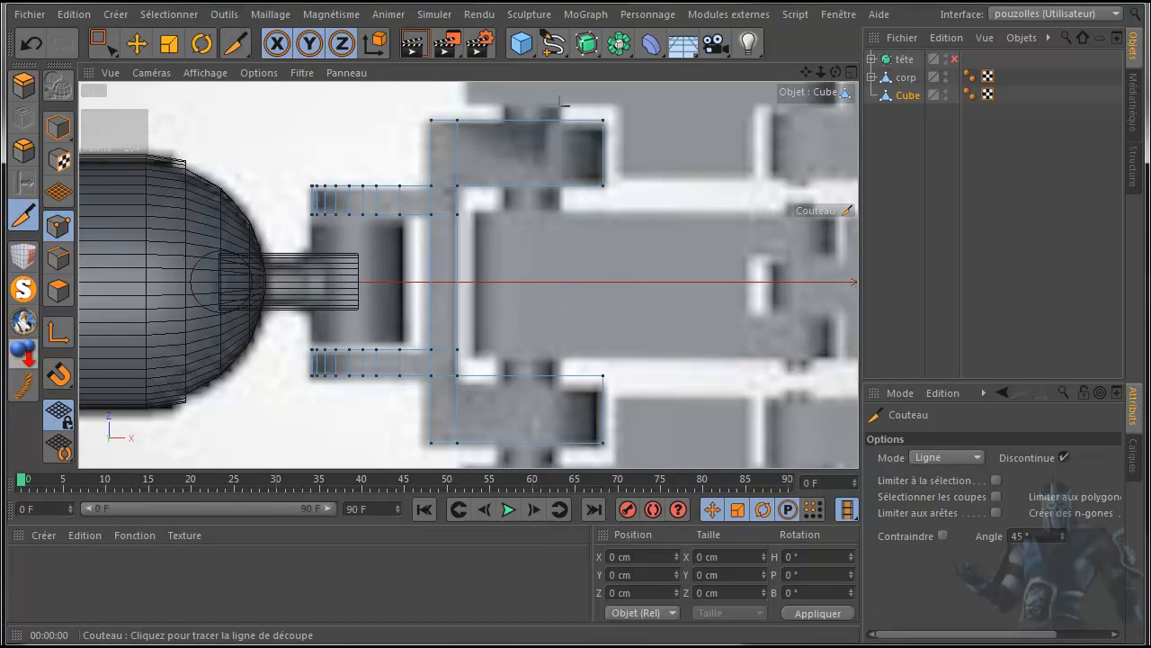
pyautogui.moveTo(562, 107); pyautogui.dragTo(552, 462)
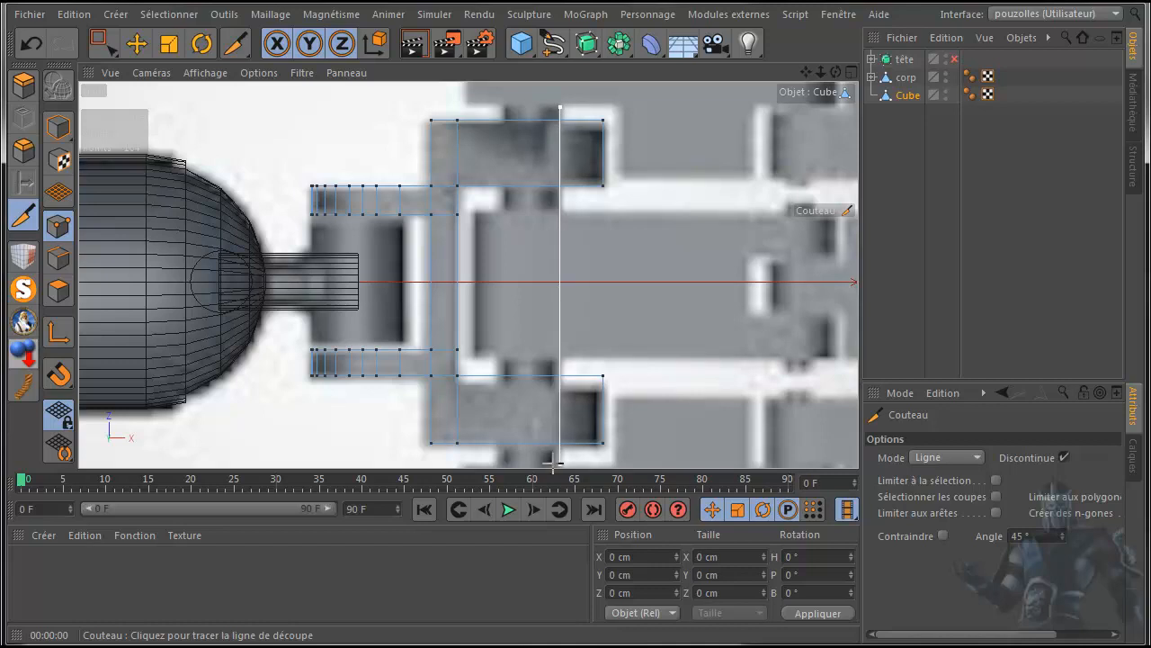
pyautogui.moveTo(552, 462); pyautogui.dragTo(552, 462)
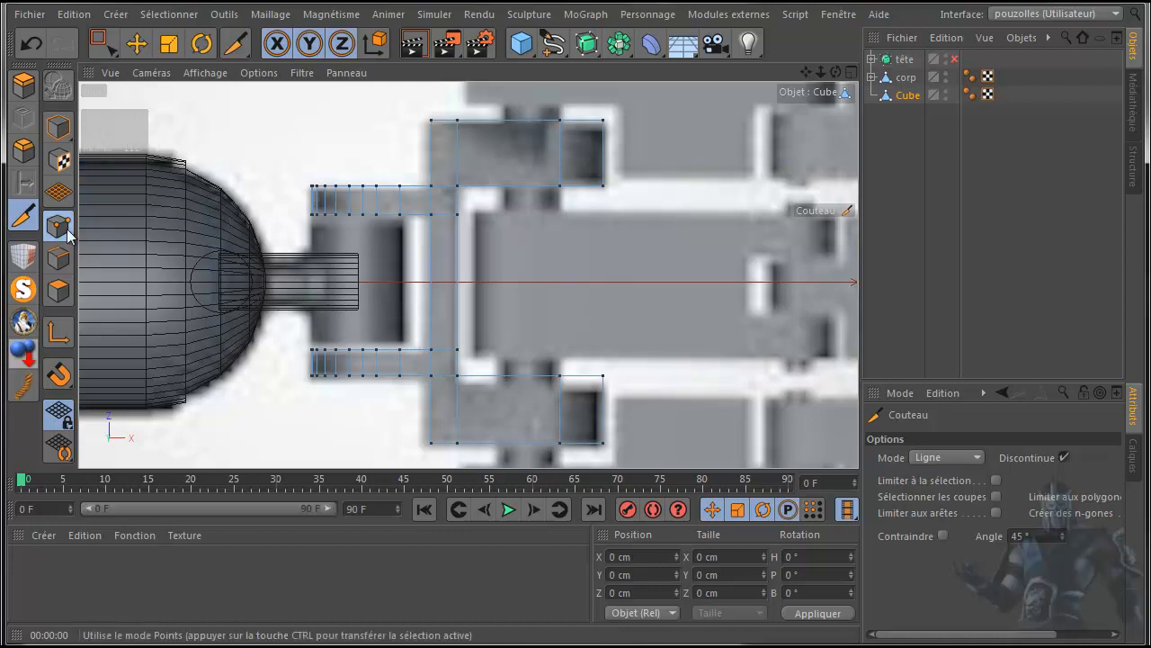
# Step: Select the four free-end edges of both finger mount blocks with live selection in edge mode, viewing them from the front
pyautogui.click(58, 259)
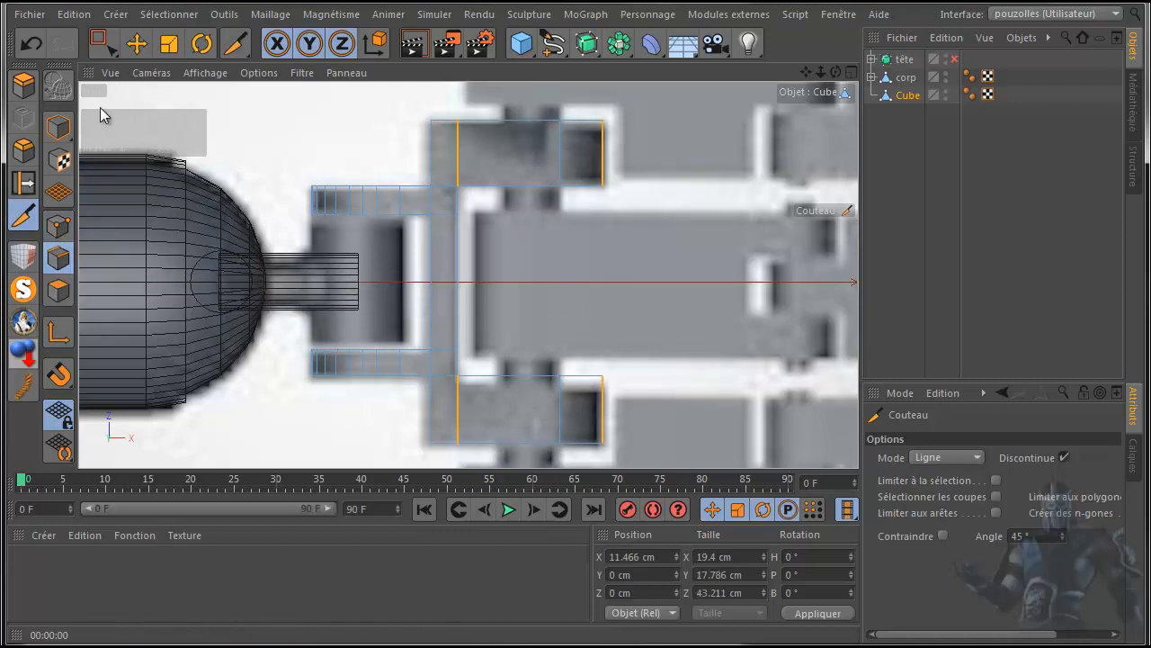
pyautogui.click(106, 50)
pyautogui.click(144, 69)
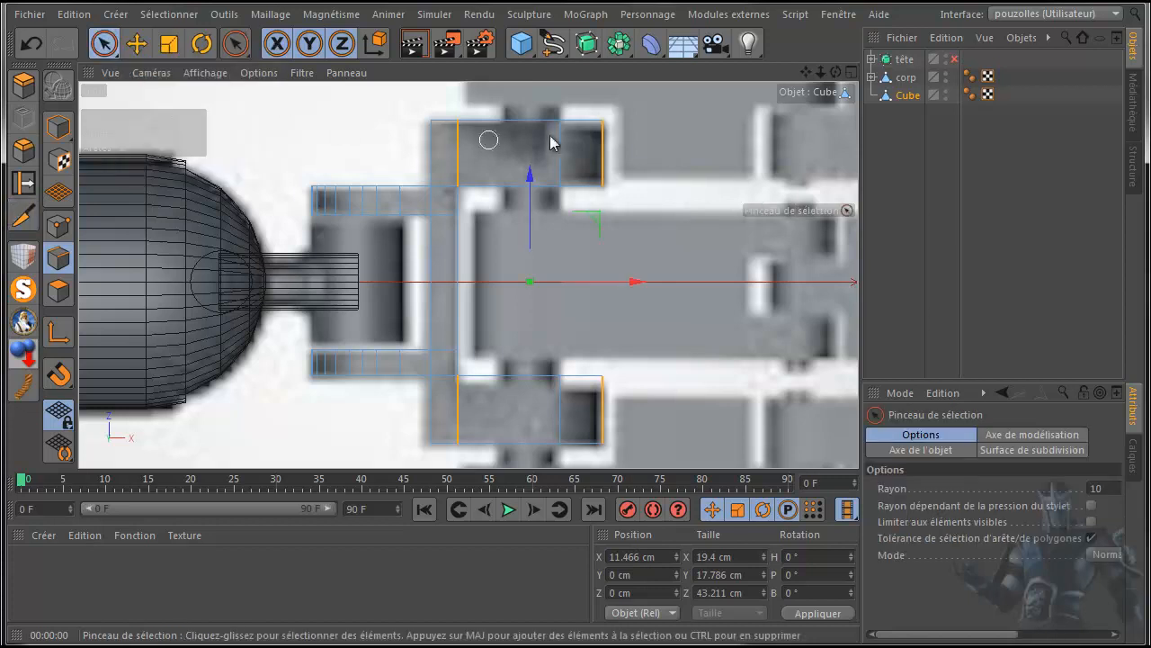
pyautogui.click(649, 153)
pyautogui.click(608, 153)
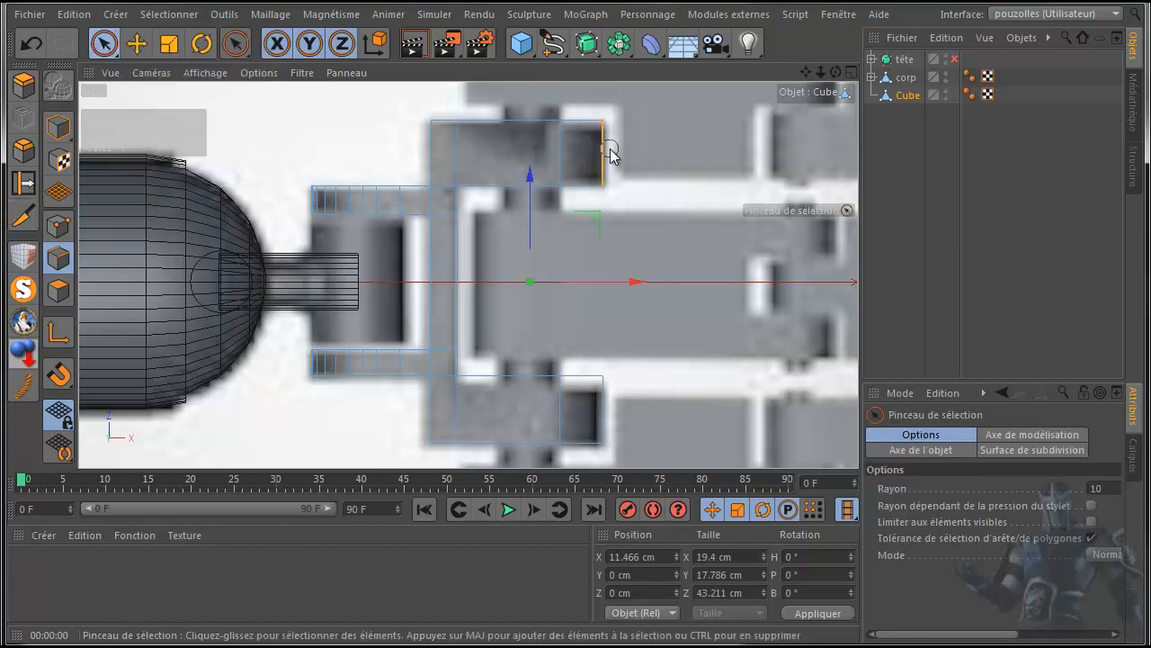
pyautogui.keyDown('shift'); pyautogui.click(605, 414); pyautogui.keyUp('shift')
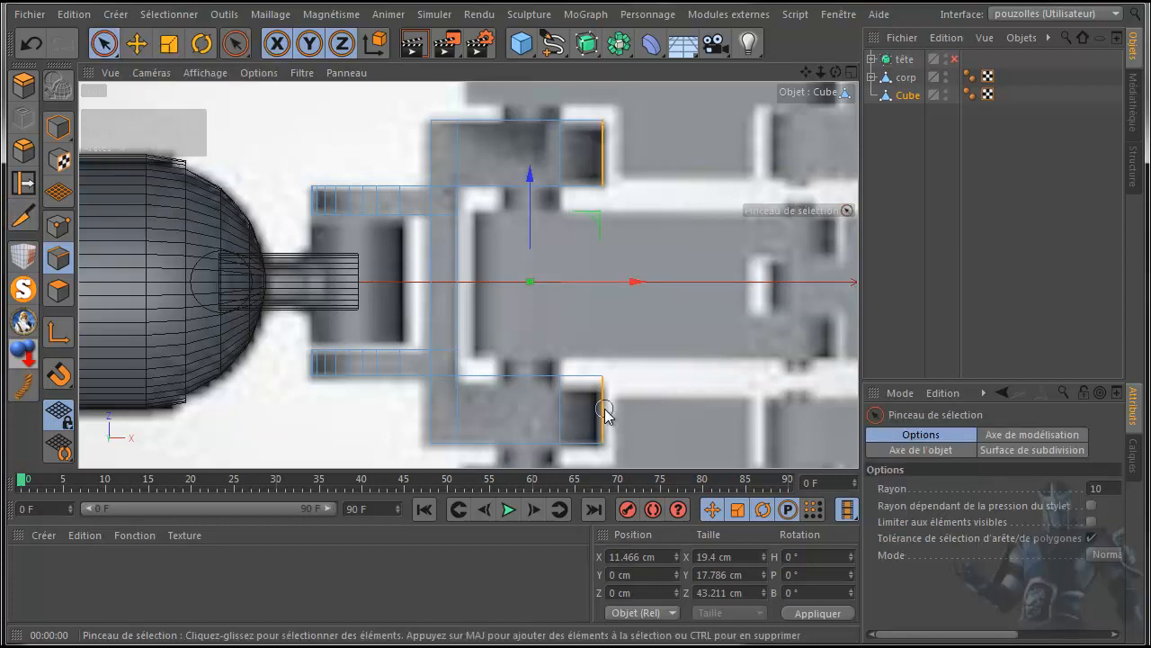
pyautogui.middleClick(333, 416)
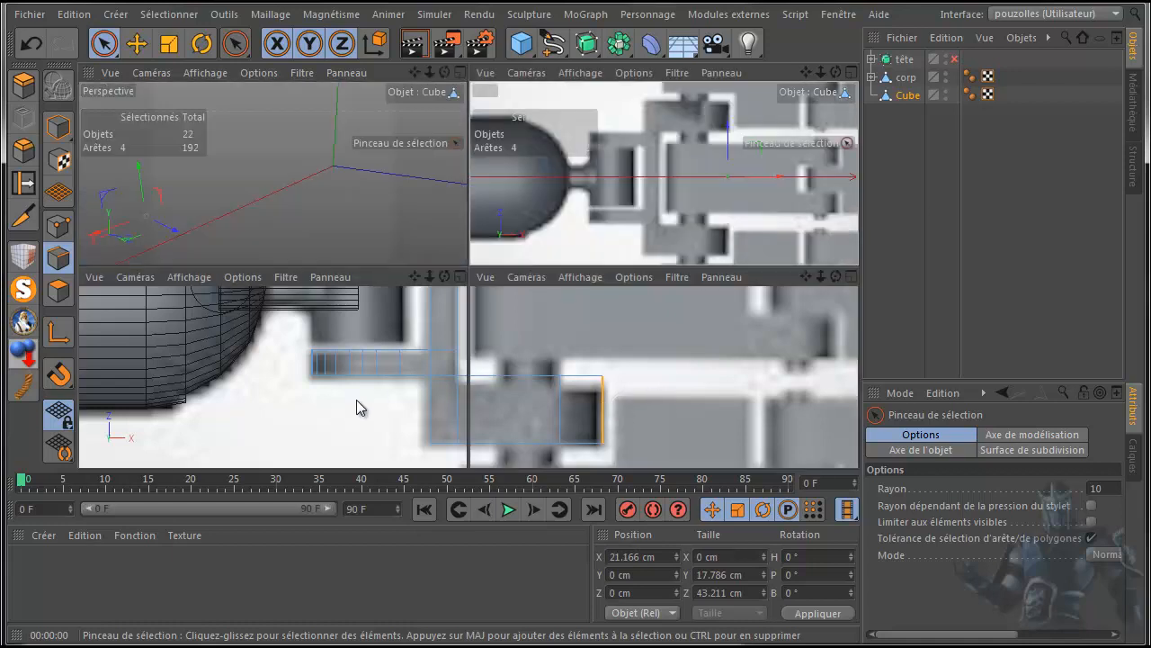
pyautogui.middleClick(594, 411)
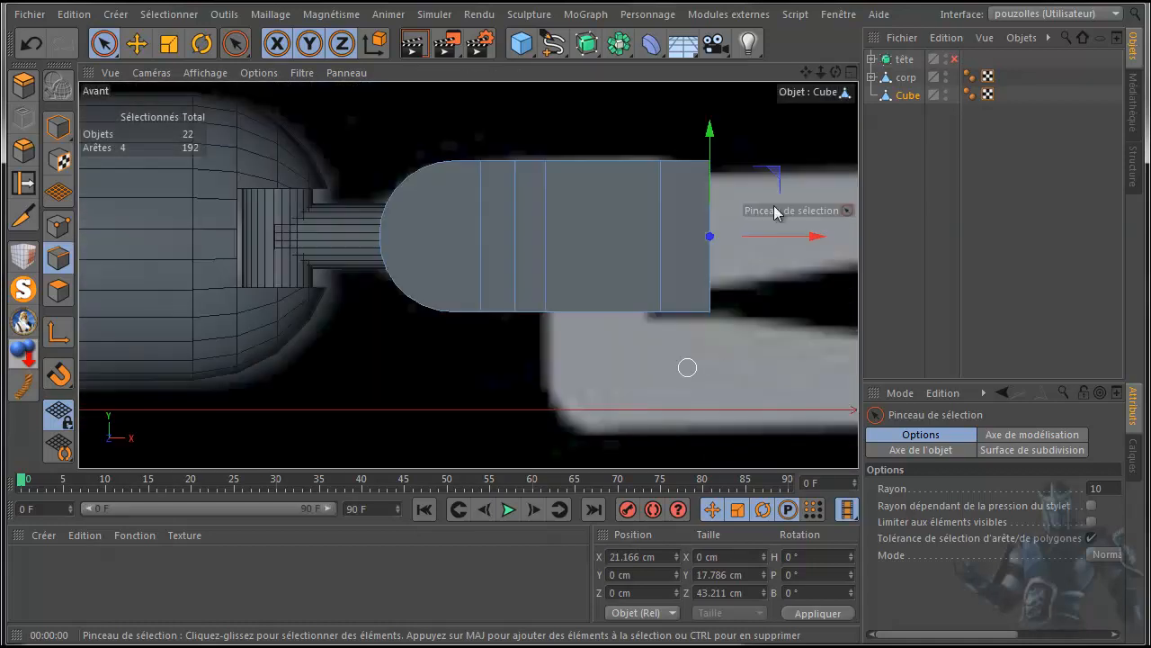
pyautogui.moveTo(808, 67); pyautogui.dragTo(718, 74)
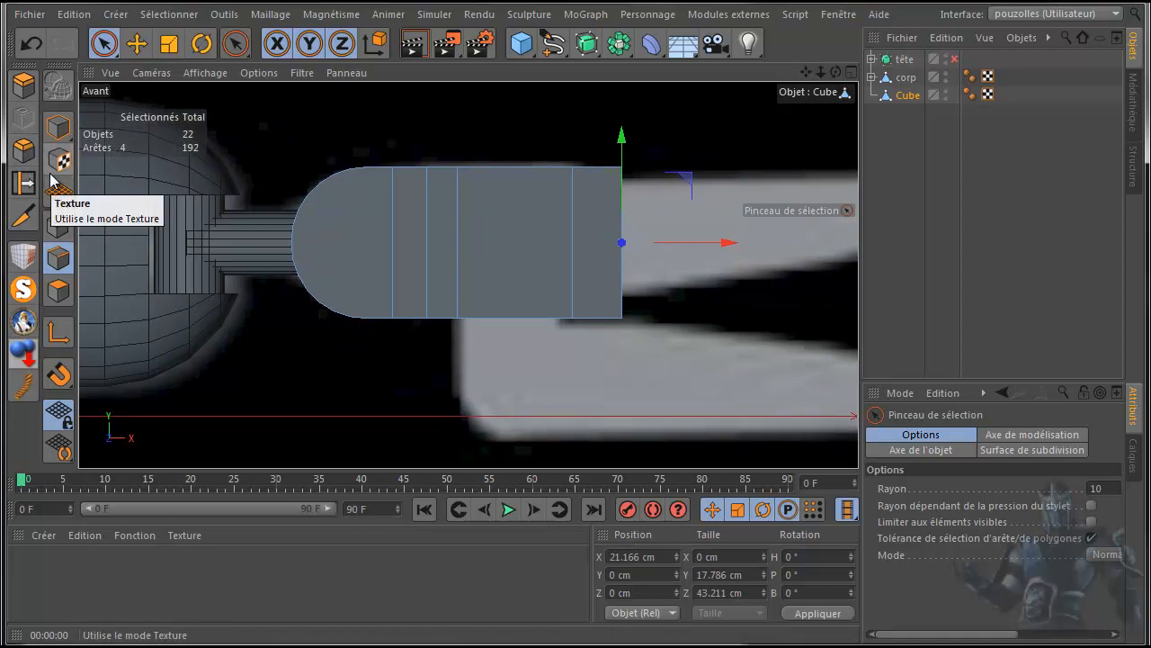
# Step: Try to bevel the selected free-end edges of the finger mount blocks, undoing the bevel
pyautogui.click(24, 149)
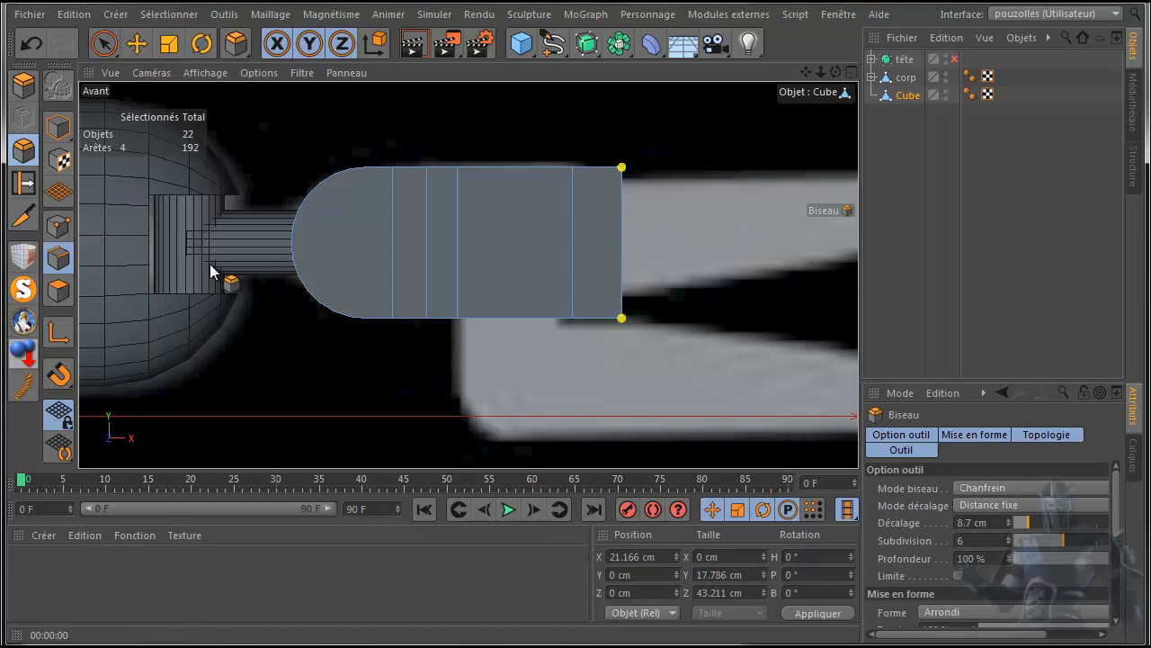
pyautogui.click(670, 398)
pyautogui.moveTo(668, 397)
pyautogui.mouseDown()
pyautogui.moveTo(773, 391)
pyautogui.moveTo(679, 384)
pyautogui.mouseUp()
pyautogui.click(32, 43)
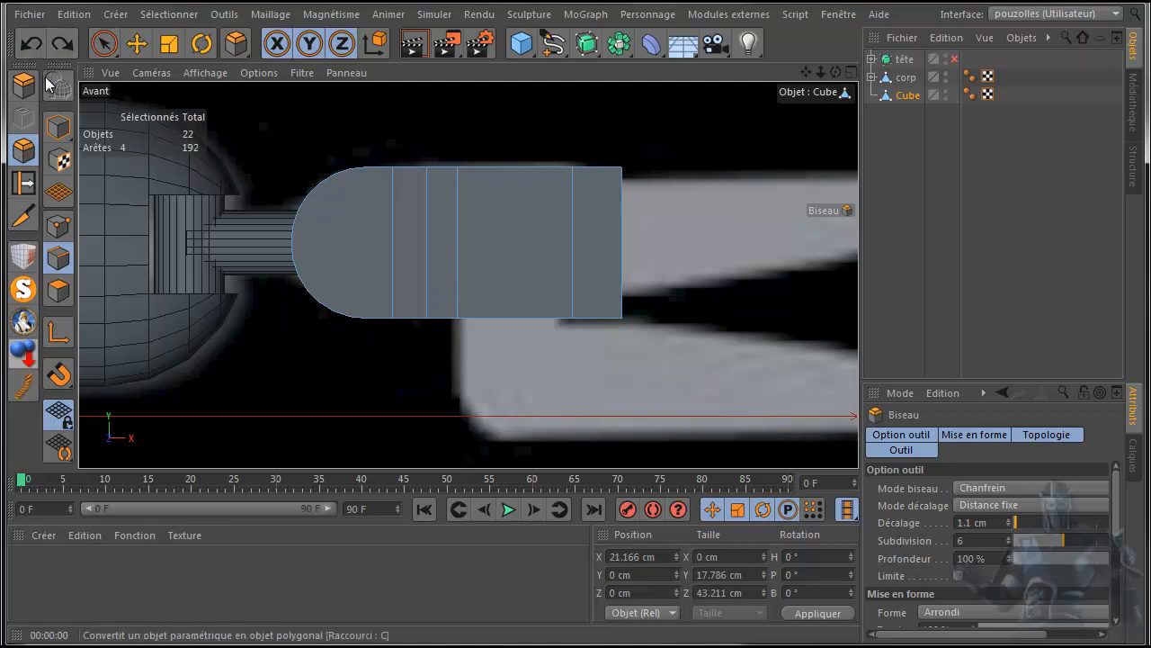
# Step: Select the points of the knife cut near the blocks' free ends with rectangle selection and move them inward to X 13.701 cm
pyautogui.click(112, 44)
pyautogui.click(194, 100)
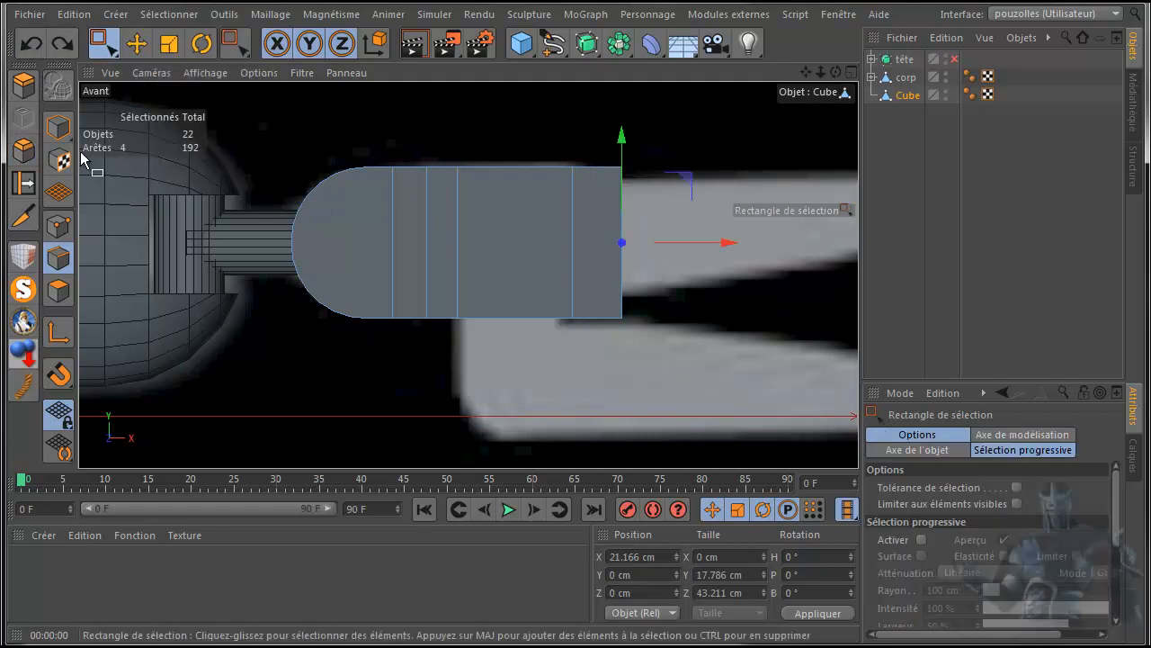
pyautogui.click(57, 225)
pyautogui.moveTo(552, 144); pyautogui.dragTo(589, 369)
pyautogui.moveTo(672, 244); pyautogui.dragTo(661, 245)
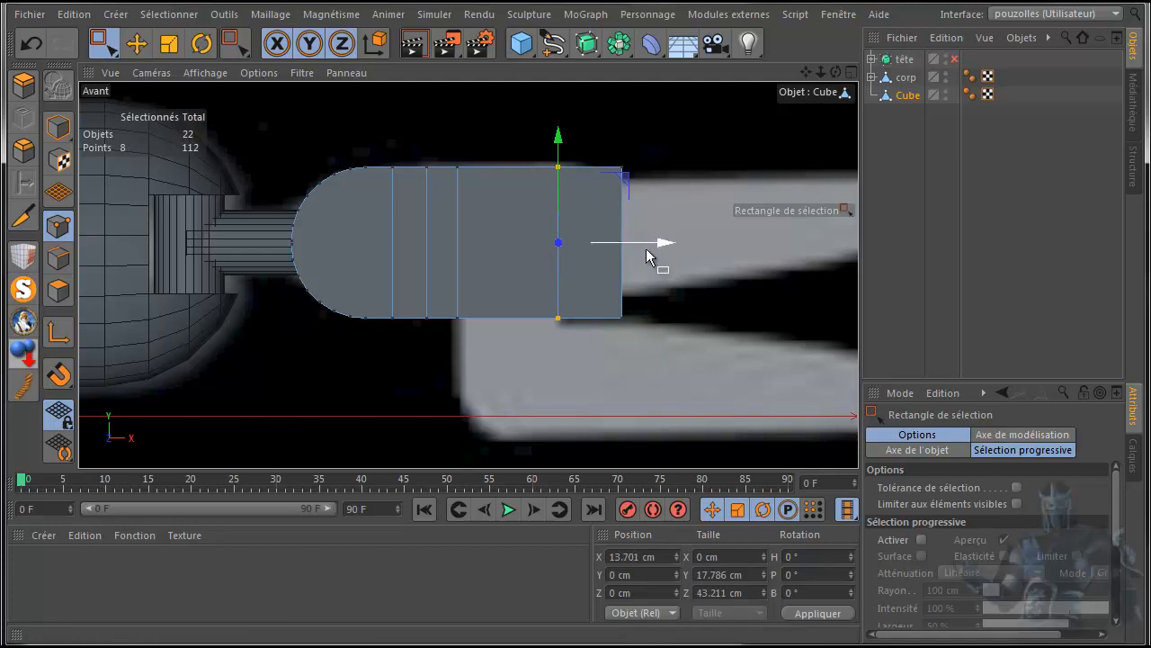
# Step: Bevel the selected free-end edges of both blocks by 7.2 cm with 6 subdivisions to round the ends
pyautogui.click(59, 259)
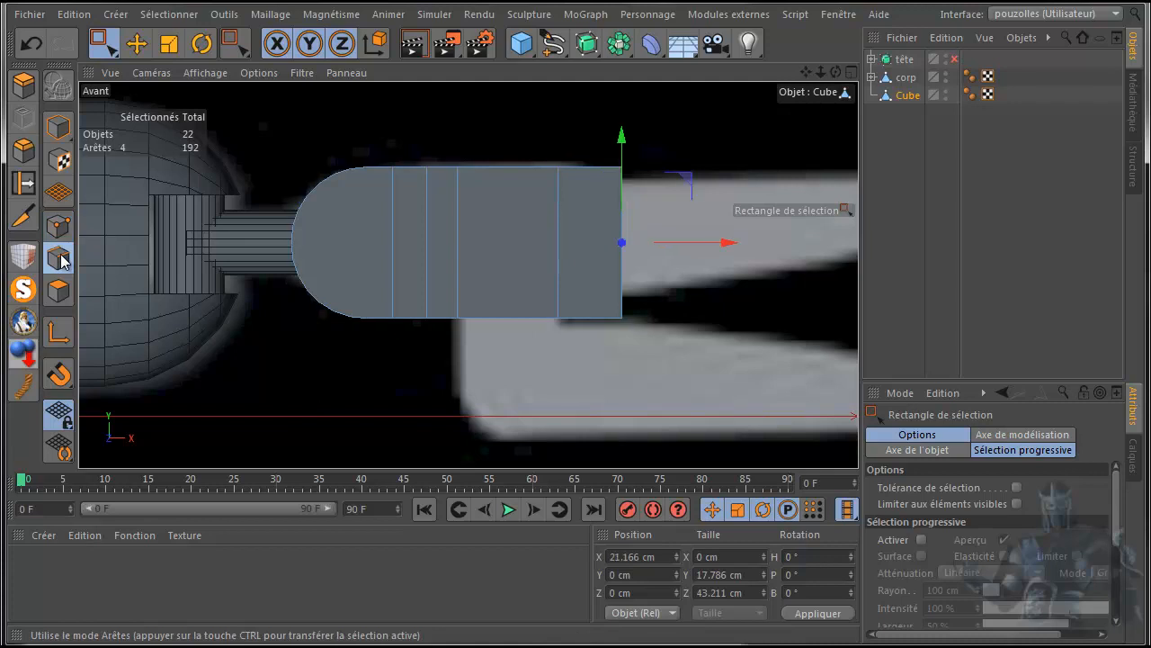
pyautogui.click(23, 149)
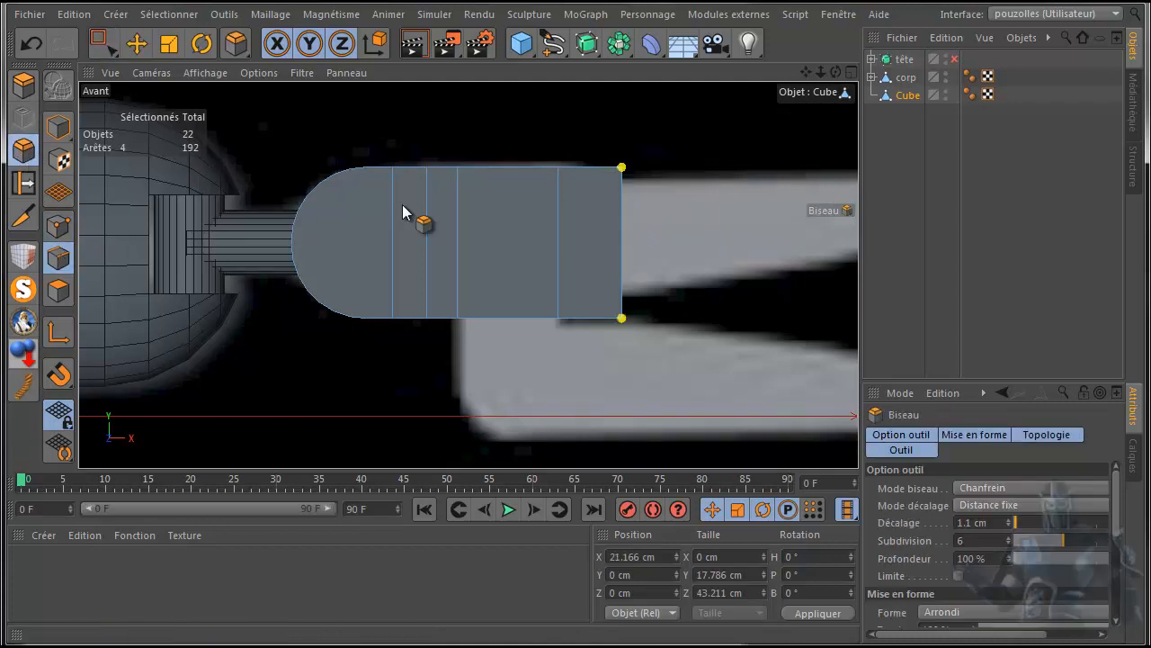
pyautogui.moveTo(721, 217); pyautogui.dragTo(783, 225)
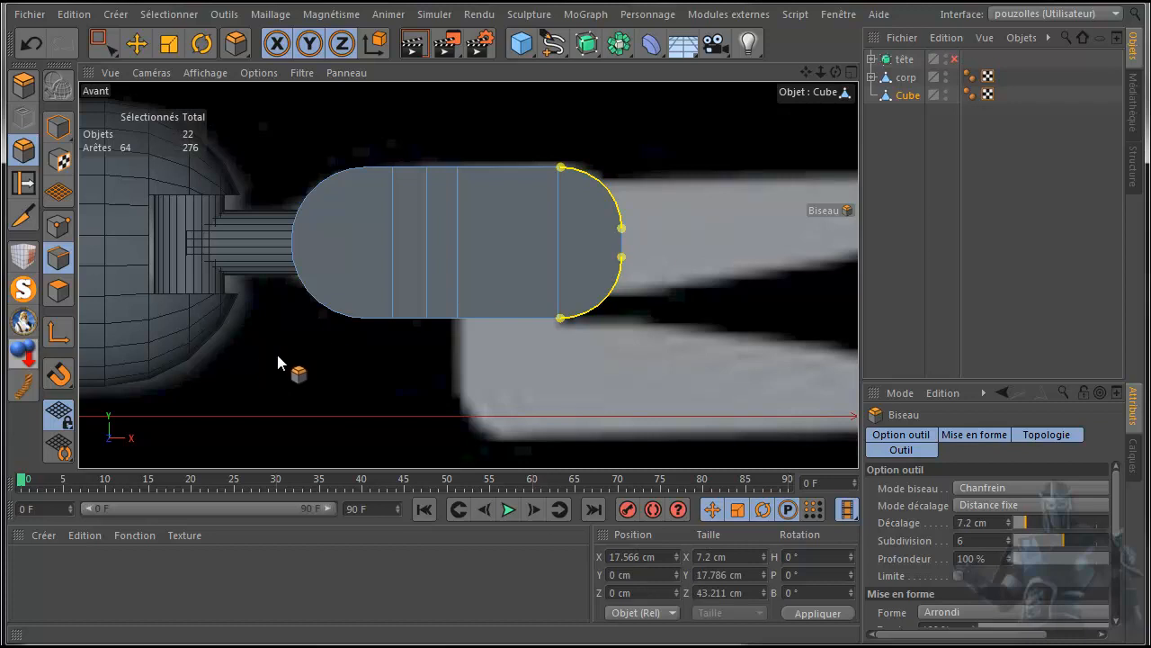
# Step: Render the perspective view to check the rounded finger mounts
pyautogui.middleClick(277, 362)
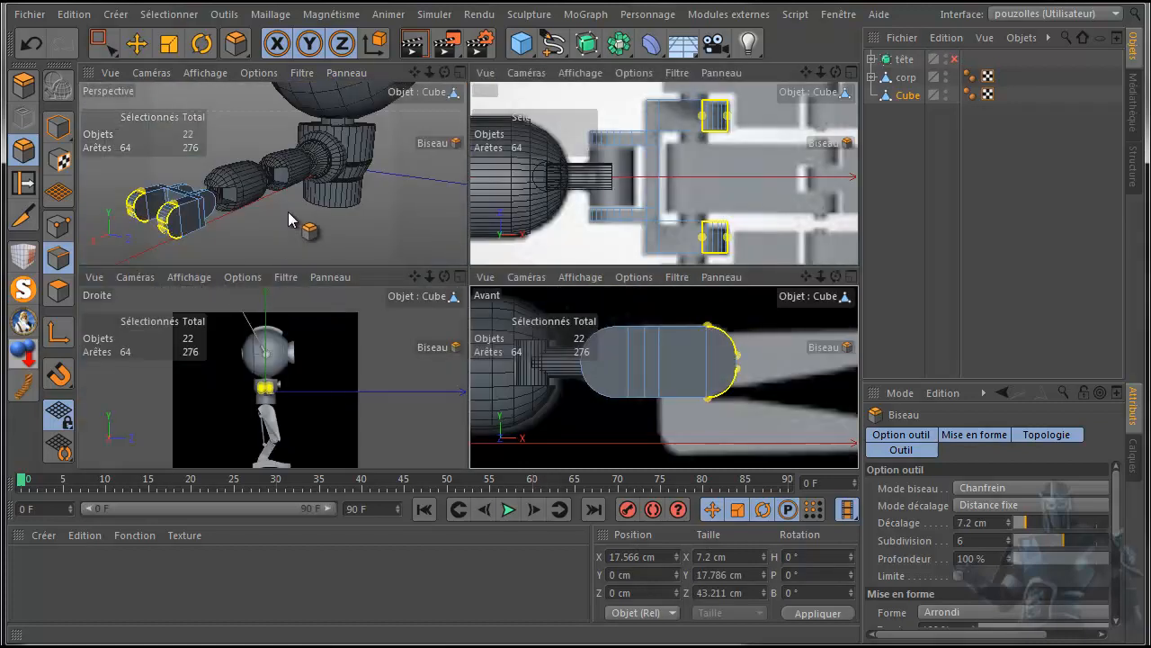
pyautogui.middleClick(305, 241)
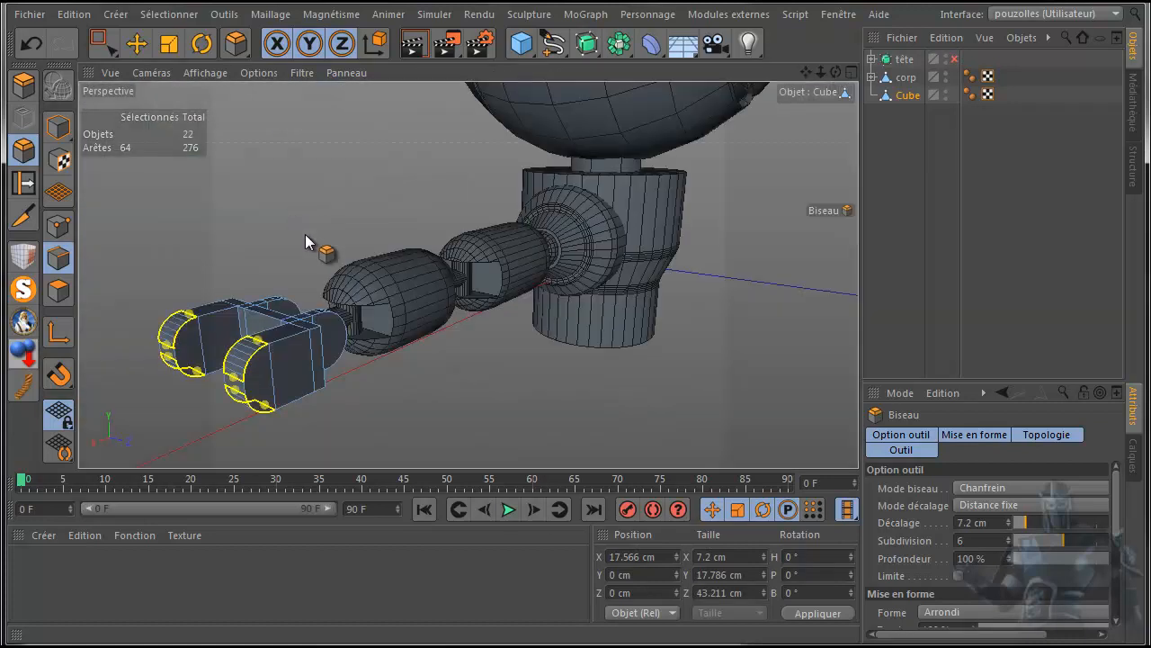
pyautogui.click(418, 45)
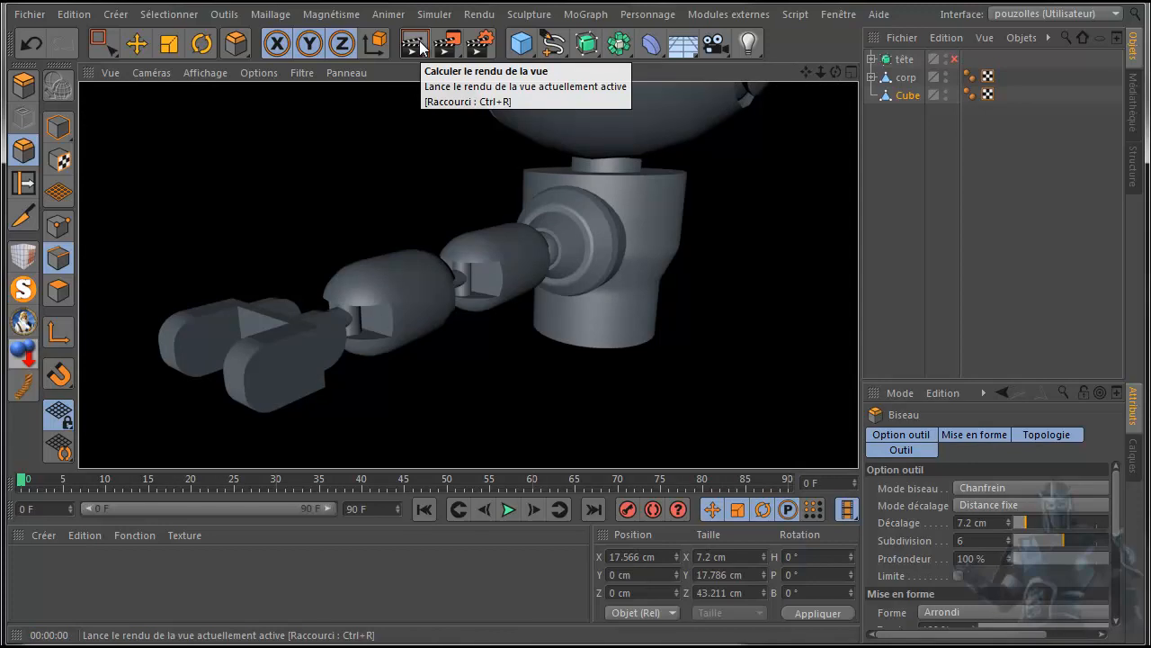
# Step: Return the hand cube to model mode with the Move tool and frame the wrist and palm in the top view
pyautogui.click(905, 97)
pyautogui.middleClick(770, 232)
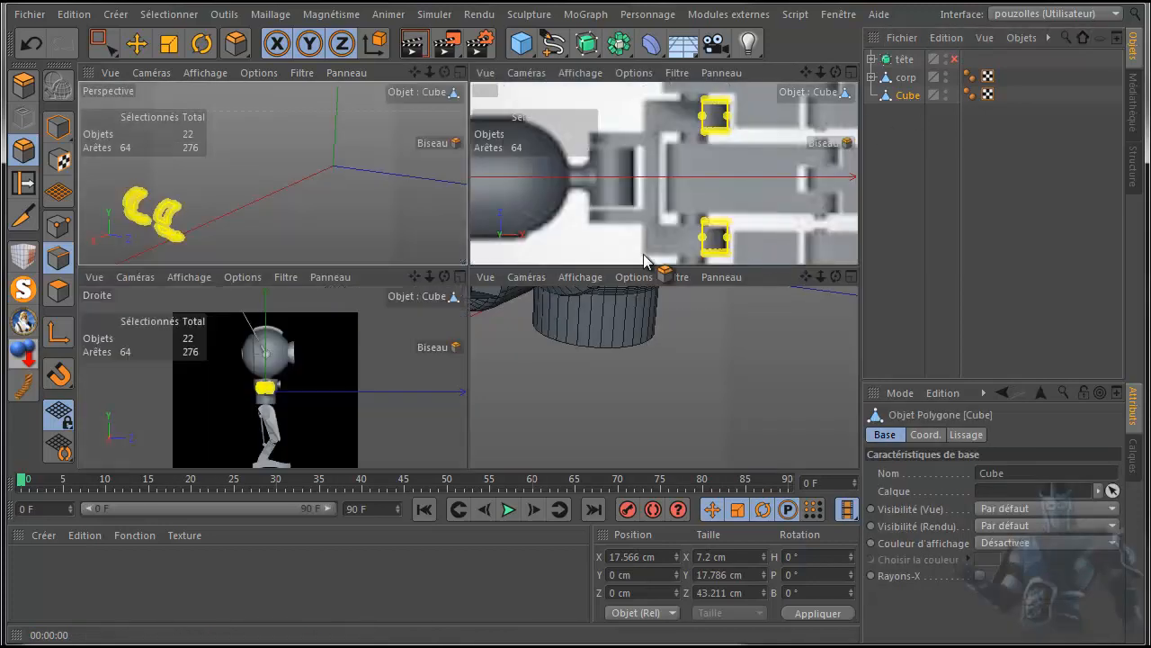
pyautogui.click(58, 127)
pyautogui.click(137, 42)
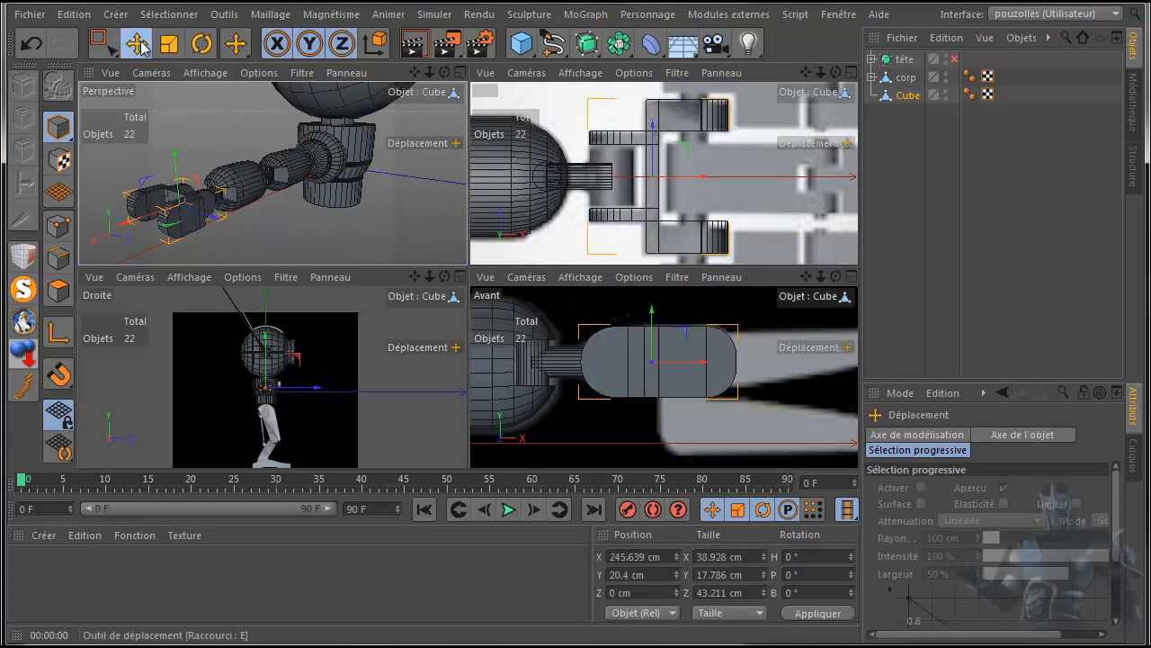
pyautogui.middleClick(563, 242)
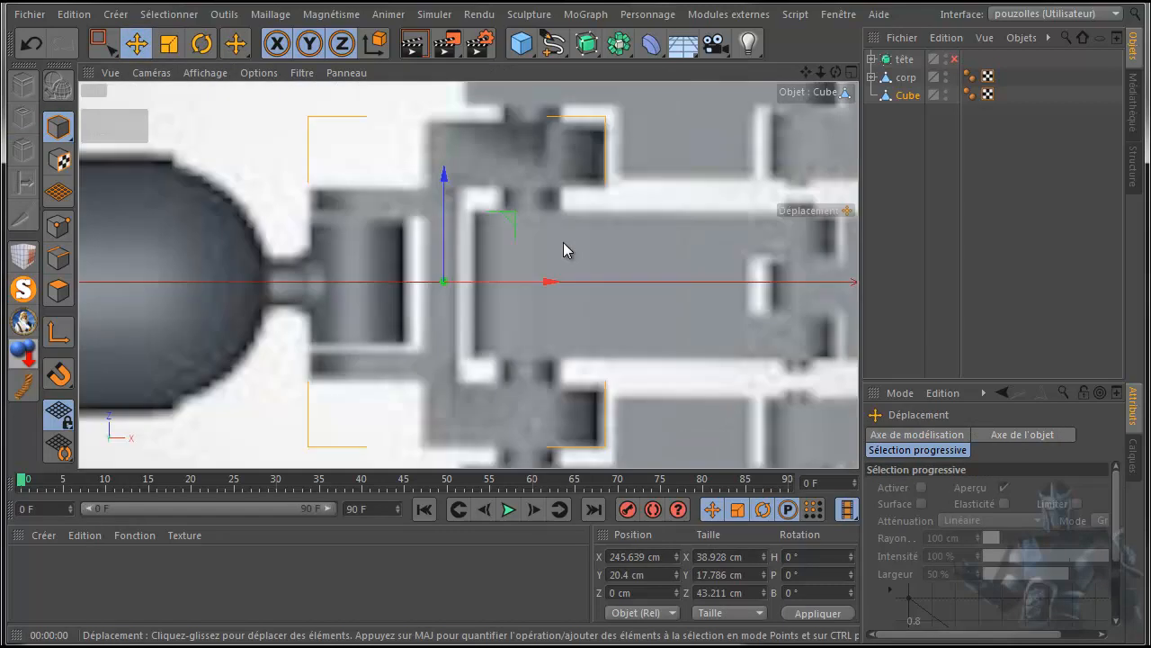
pyautogui.moveTo(806, 71); pyautogui.dragTo(760, 86)
pyautogui.scroll(-4, 697, 188)
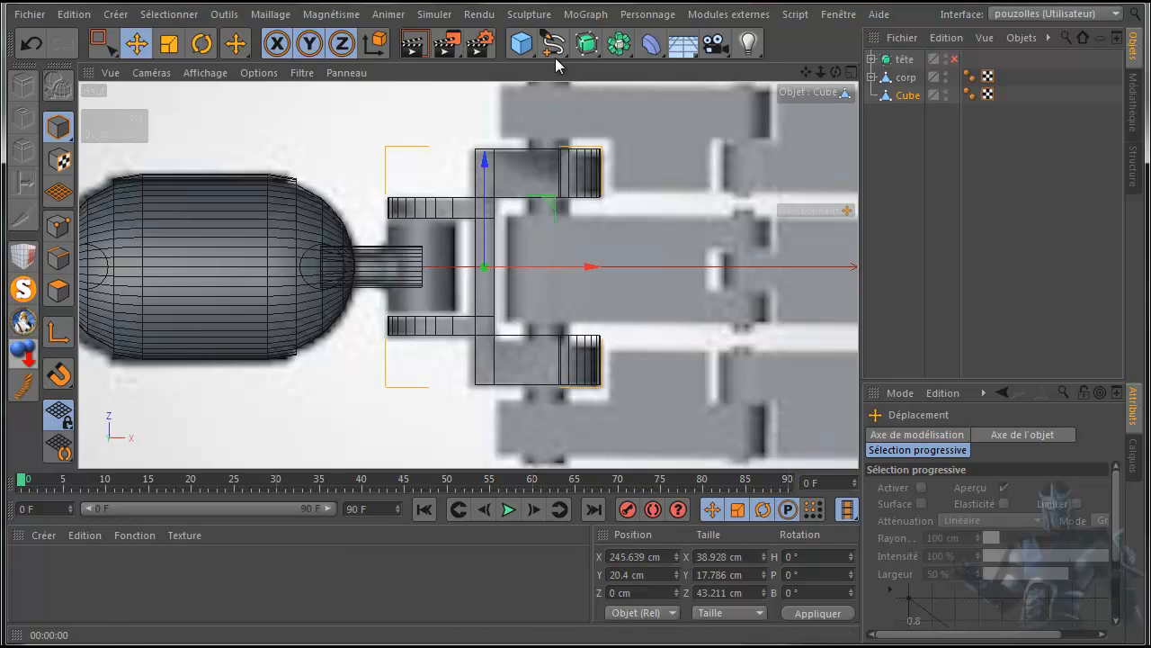
# Step: Add a cylinder centred on the hand by nesting it under Cube, resetting its position, and taking it back out of the hierarchy
pyautogui.click(525, 45)
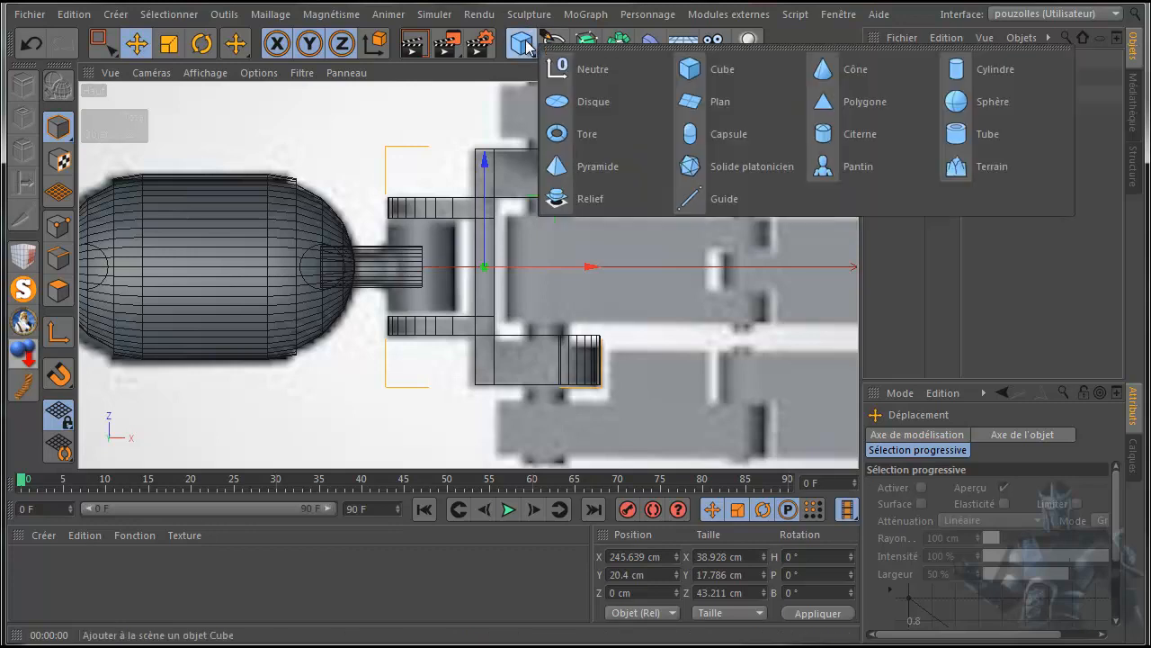
pyautogui.click(963, 76)
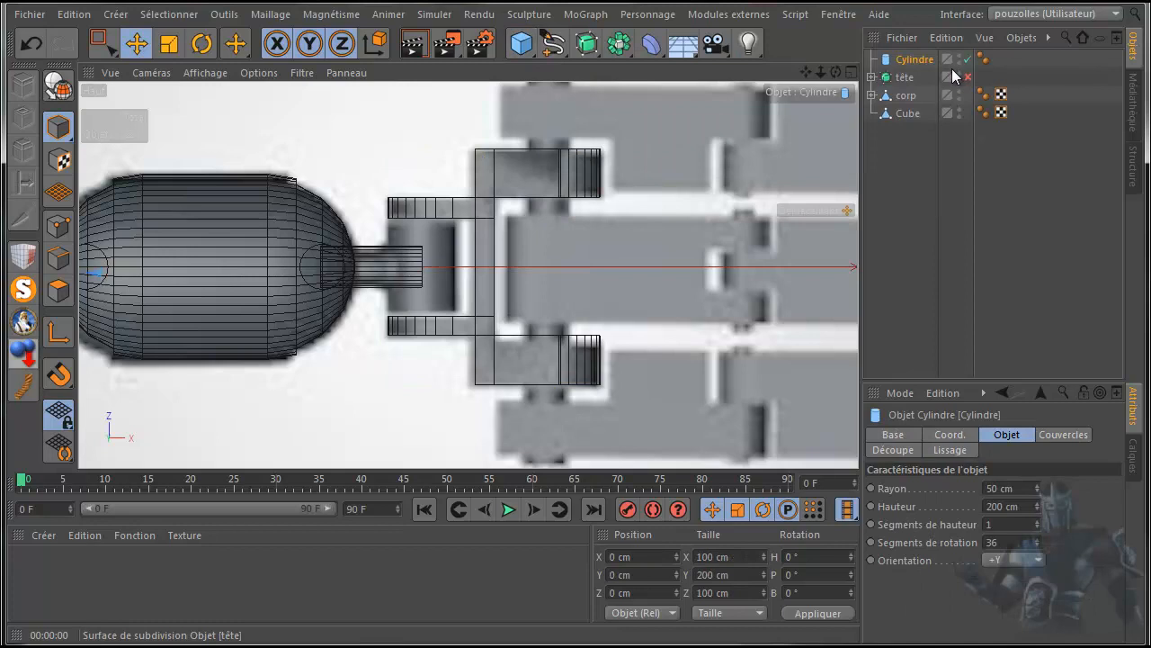
pyautogui.moveTo(908, 61); pyautogui.dragTo(908, 115)
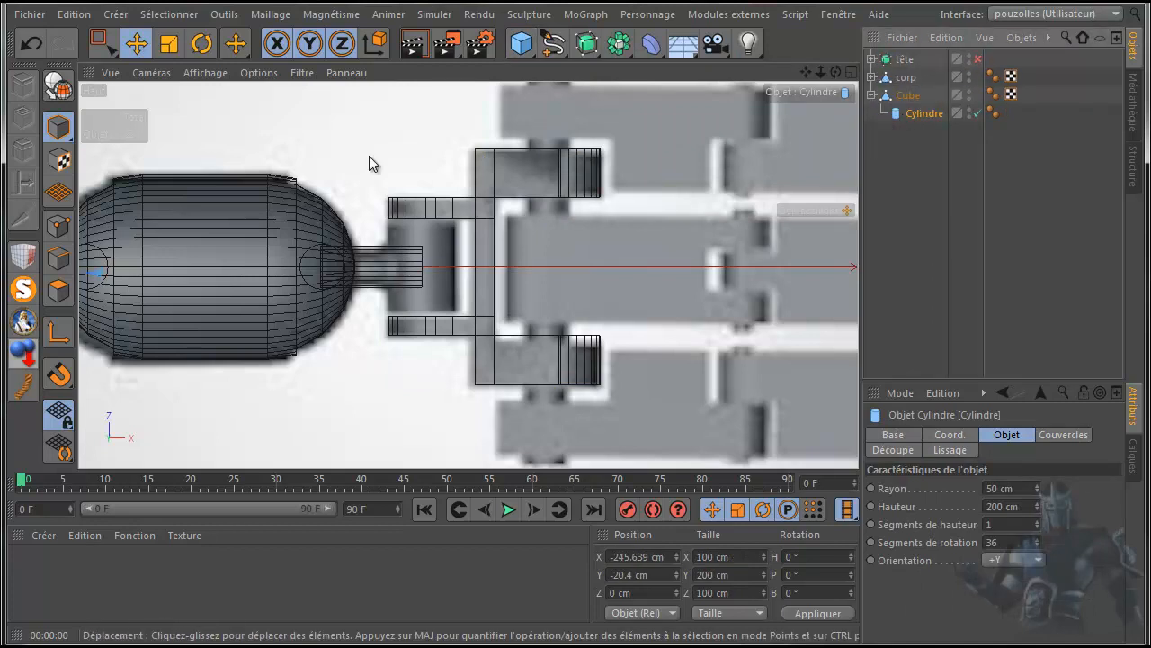
pyautogui.click(23, 323)
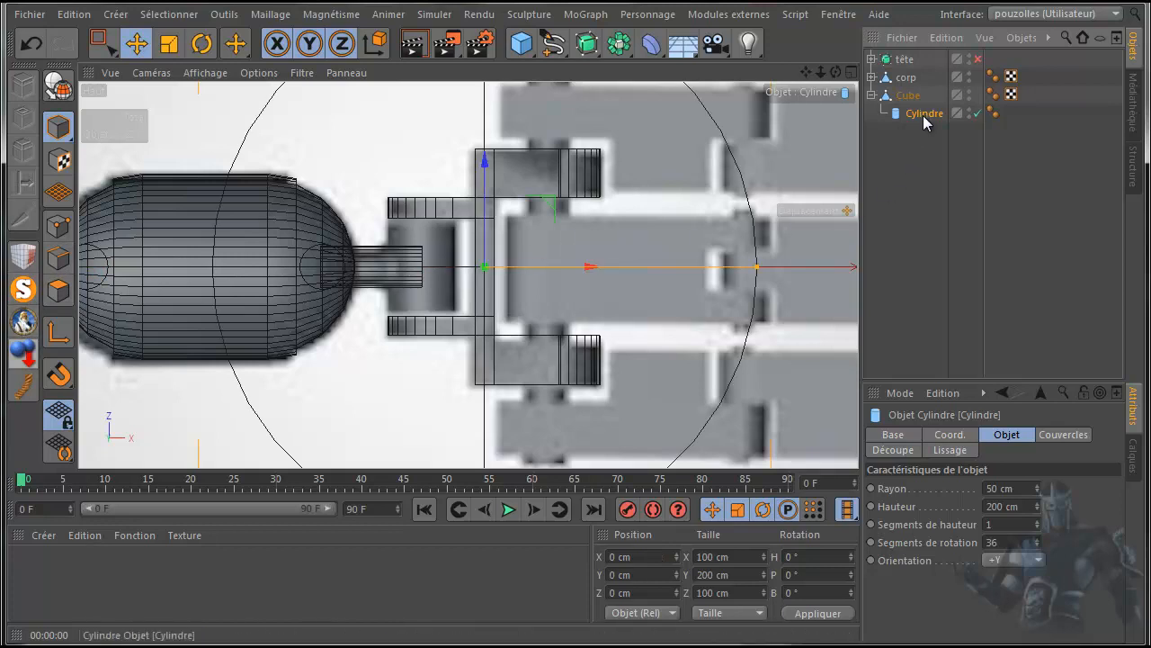
pyautogui.moveTo(923, 115); pyautogui.dragTo(917, 147)
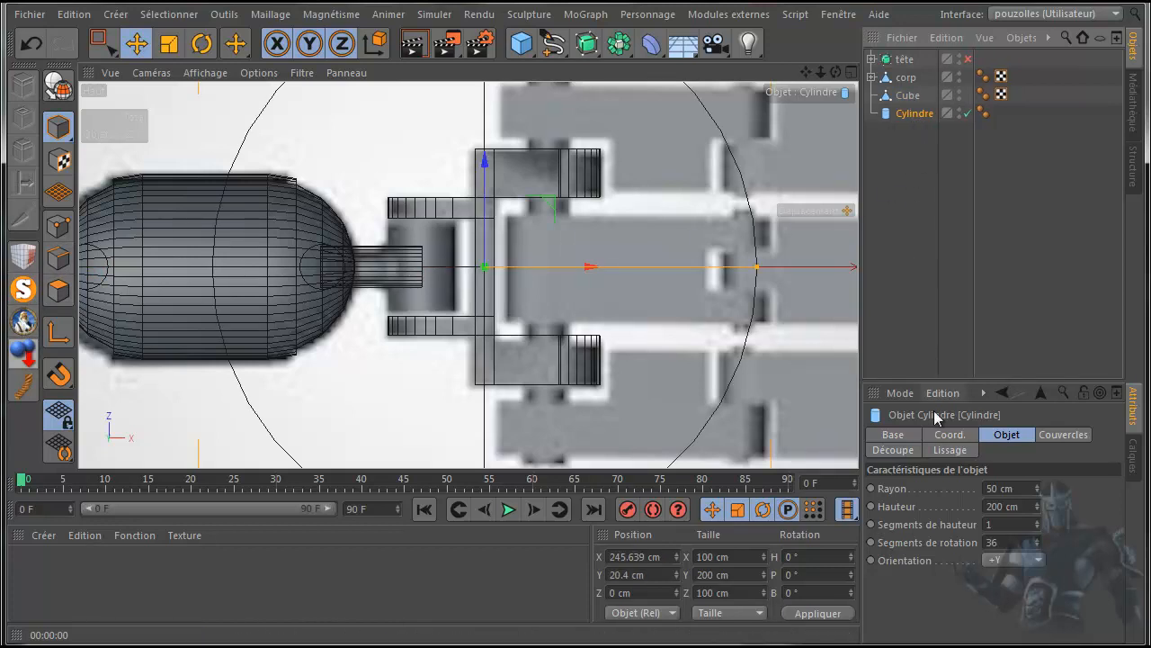
# Step: Orient the cylinder along +Z and set its radius to 4 cm and height to 34 cm
pyautogui.click(1013, 561)
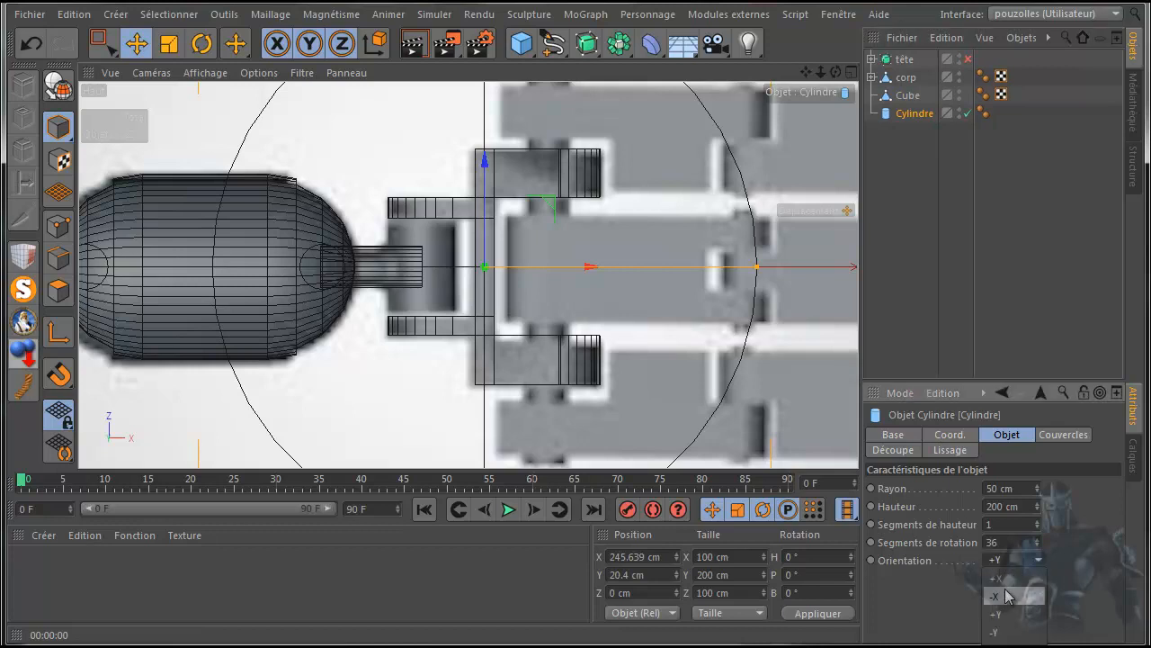
pyautogui.click(1005, 597)
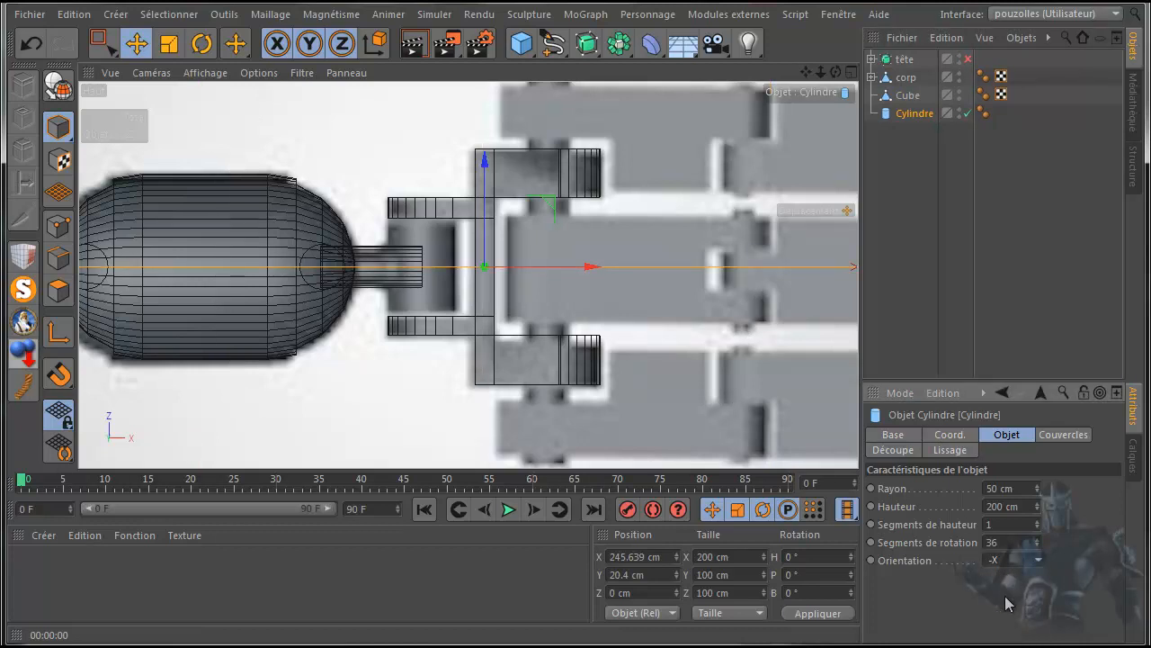
pyautogui.scroll(-2, 748, 401)
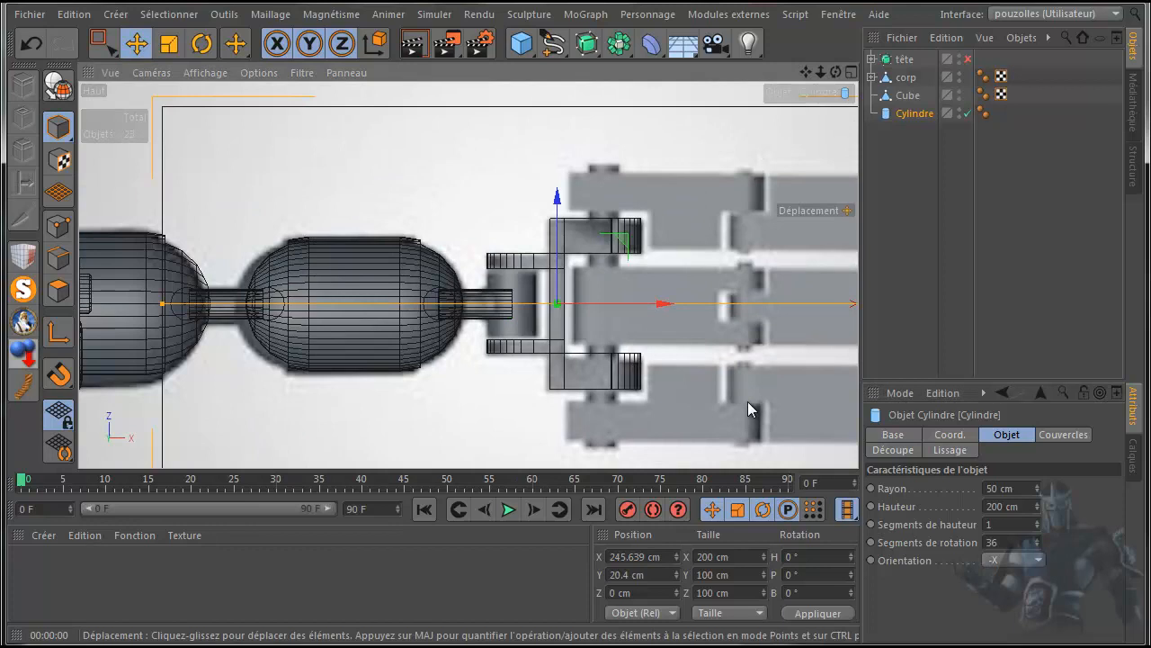
pyautogui.scroll(-2, 748, 402)
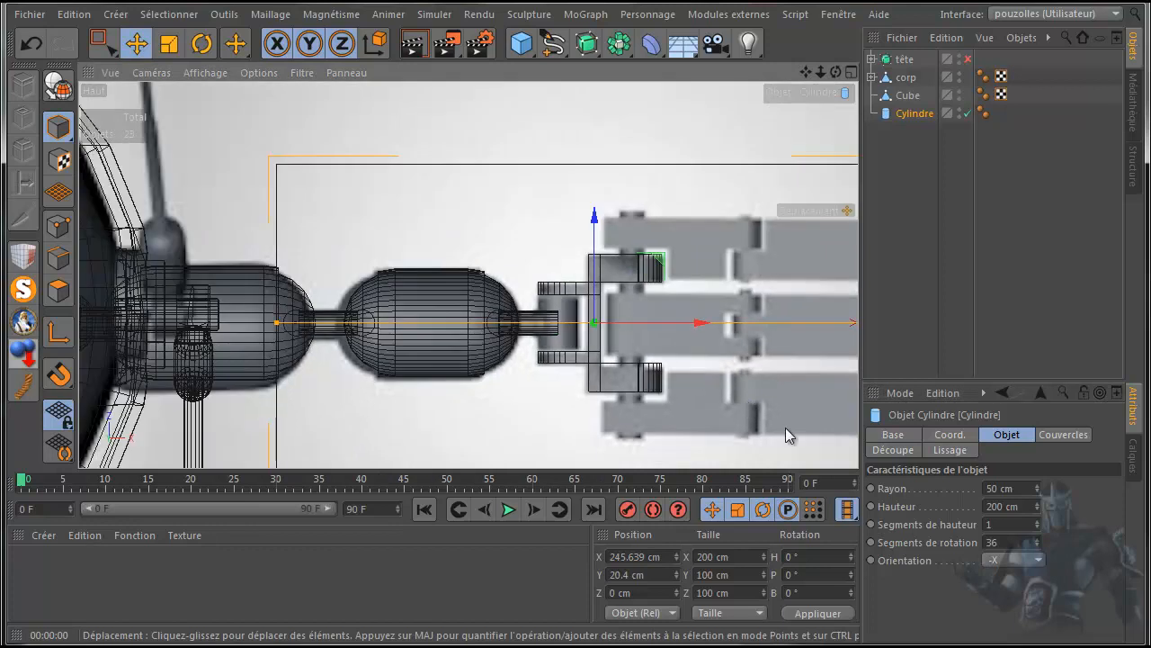
pyautogui.click(1007, 561)
pyautogui.click(1005, 638)
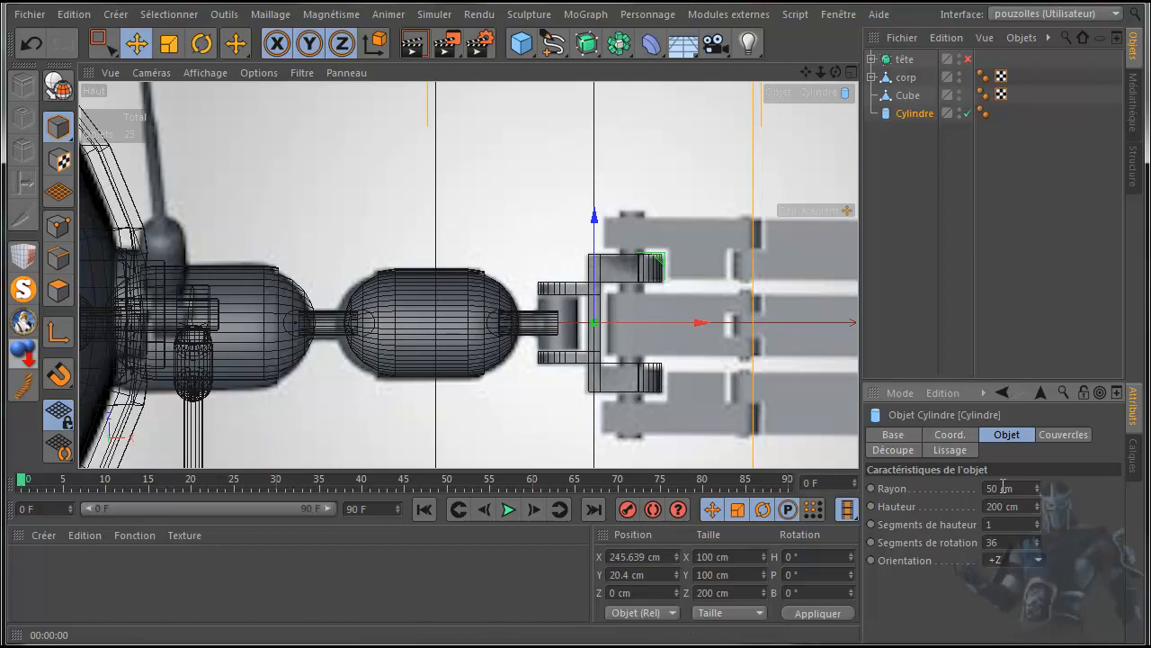
pyautogui.moveTo(1039, 498); pyautogui.dragTo(1036, 517)
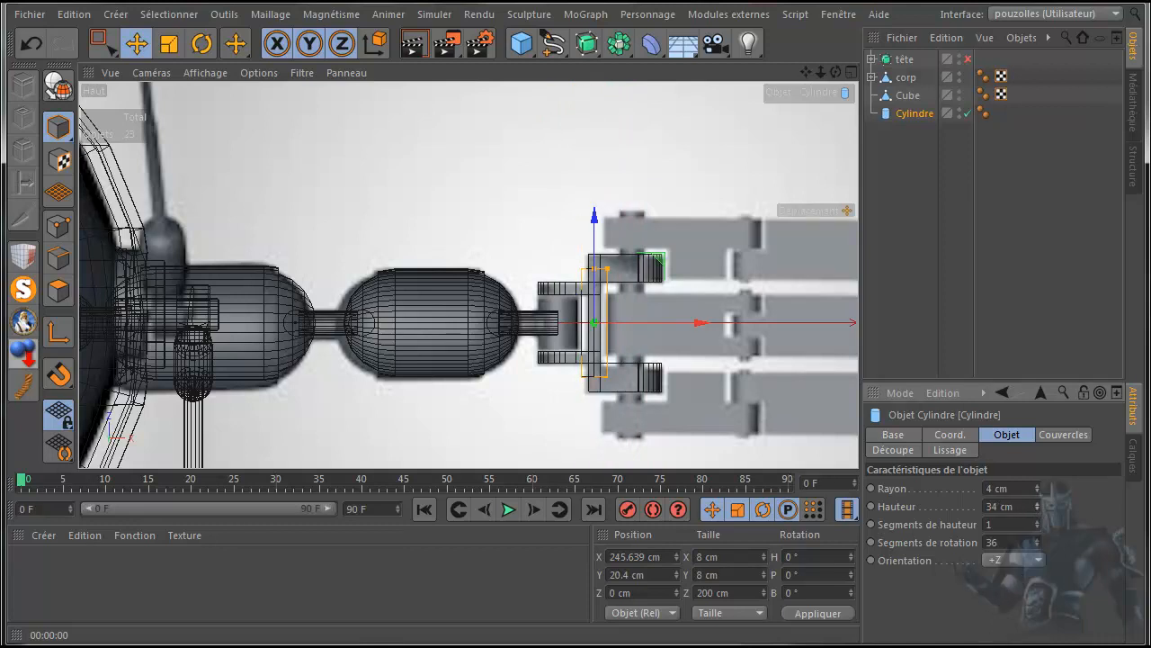
# Step: Move the cylinder along X to 234.136 cm, between the two arms of the wrist bracket
pyautogui.scroll(3, 716, 402)
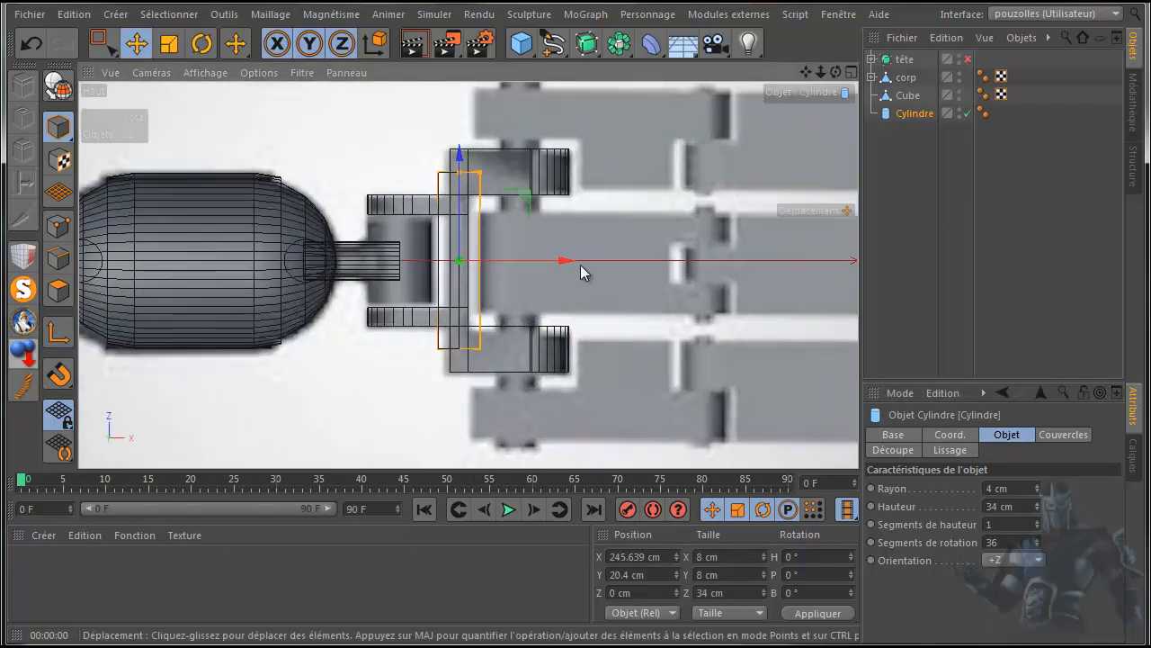
pyautogui.scroll(3, 528, 169)
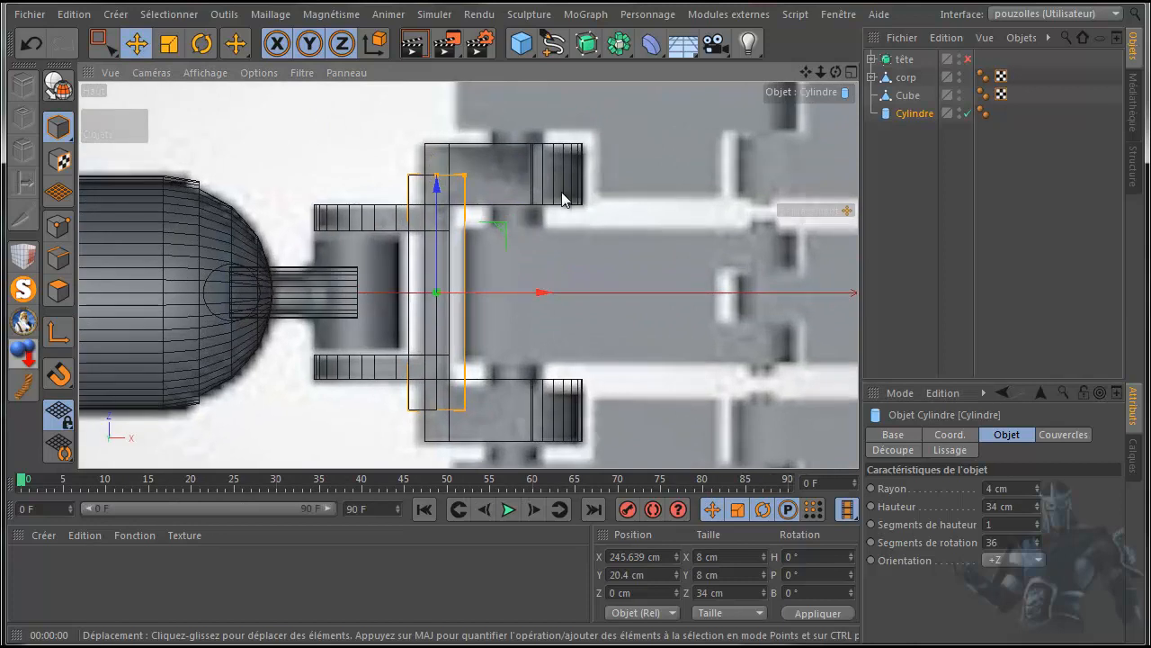
pyautogui.moveTo(545, 297); pyautogui.dragTo(466, 300)
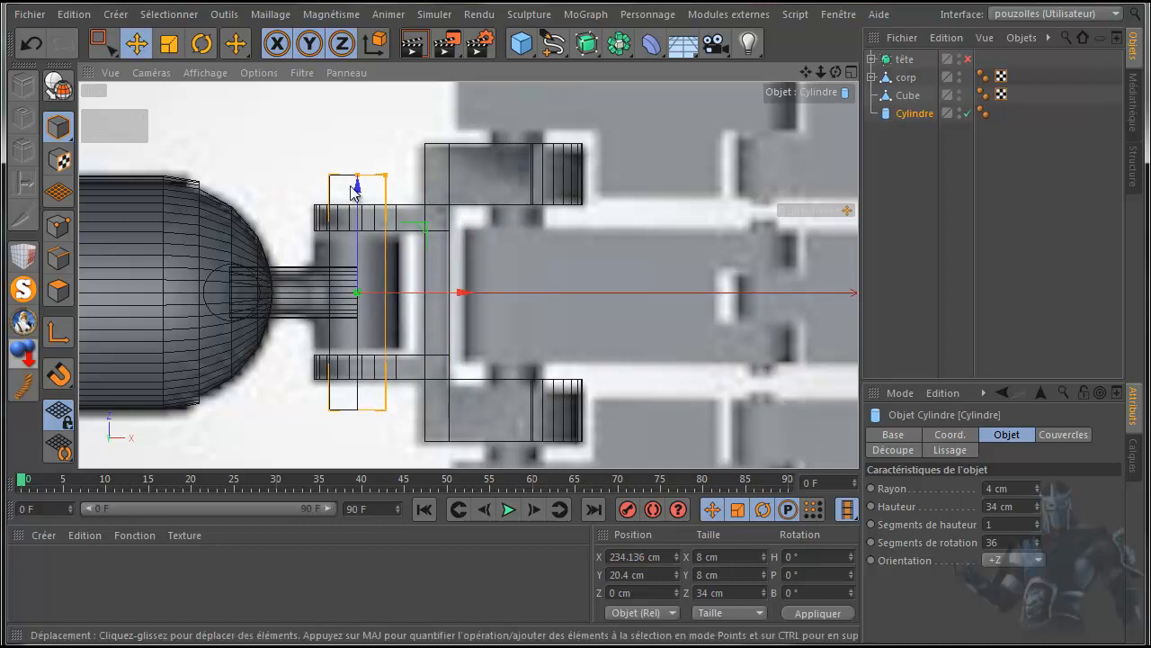
# Step: Resize the wrist cylinder to about 20.13 cm high with a 5.553 cm radius, and duplicate it along X to 257.272 cm
pyautogui.moveTo(359, 176); pyautogui.dragTo(359, 225)
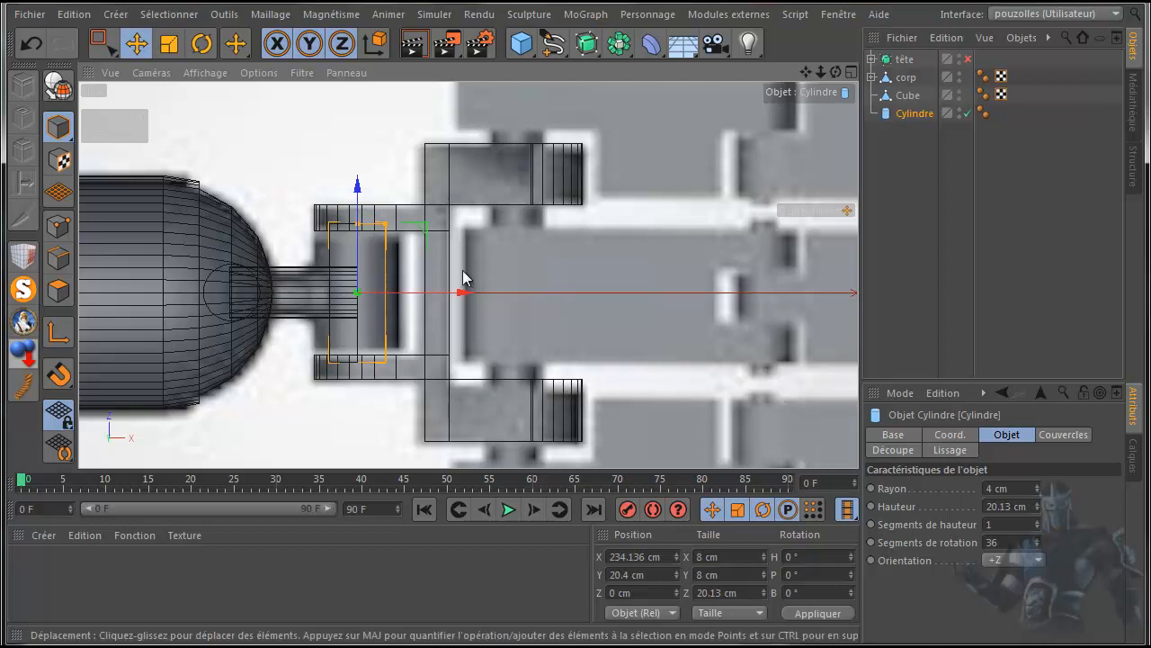
pyautogui.moveTo(389, 232); pyautogui.dragTo(398, 235)
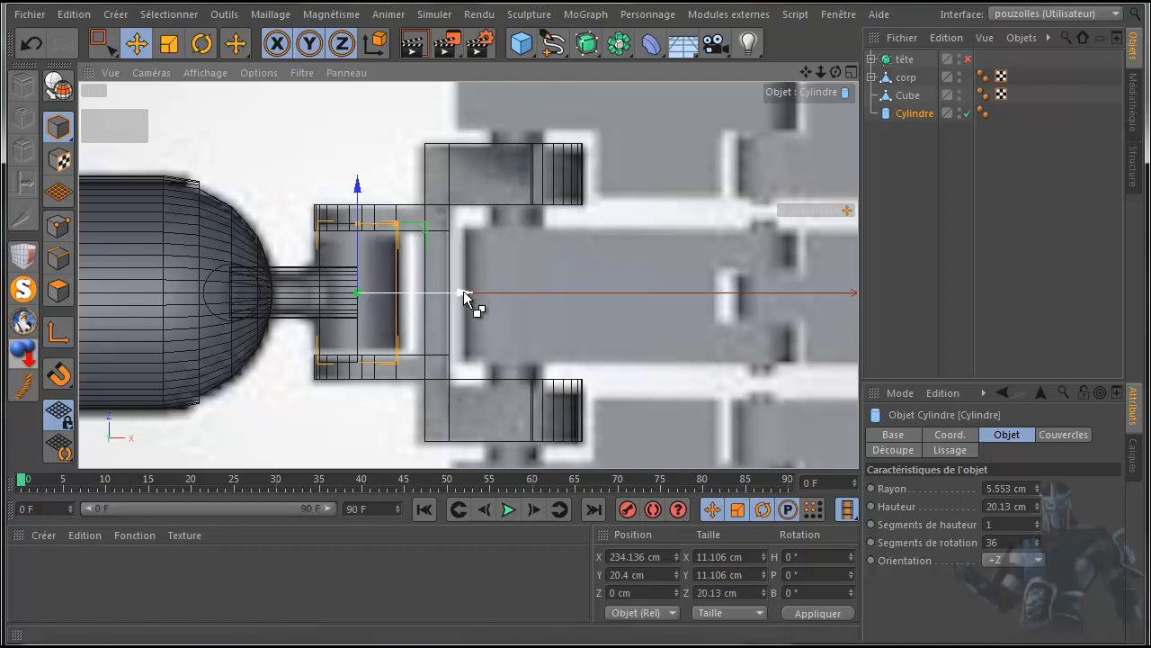
pyautogui.keyDown('ctrl'); pyautogui.moveTo(463, 291); pyautogui.dragTo(624, 289); pyautogui.keyUp('ctrl')
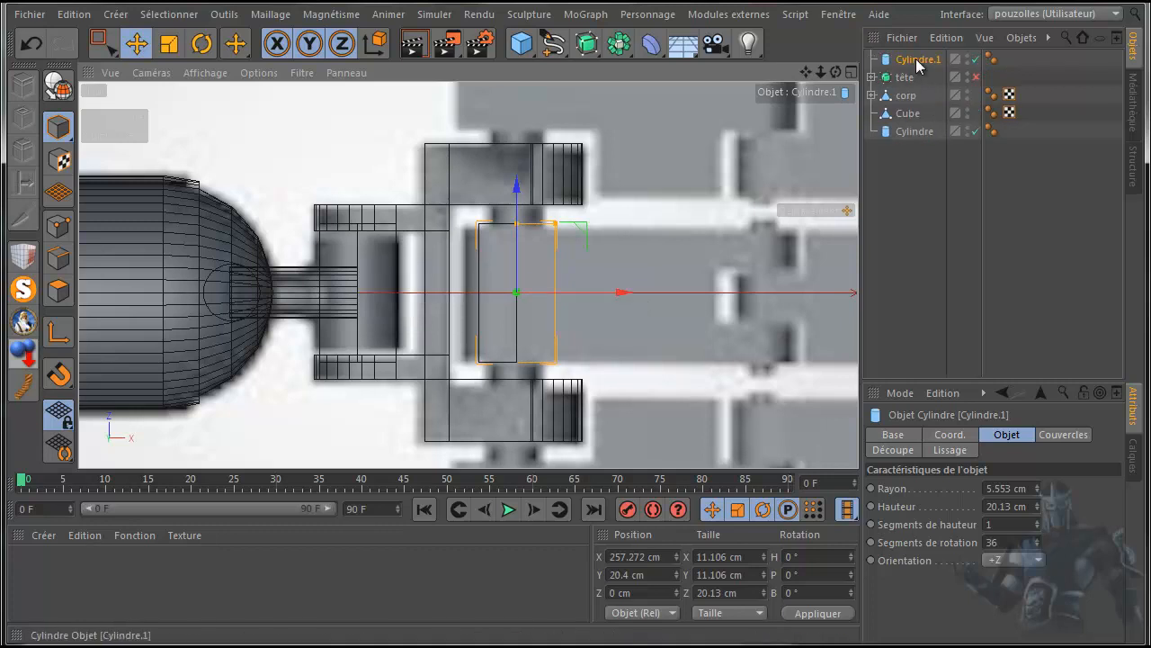
# Step: Turn off the end caps of the original wrist cylinder
pyautogui.click(914, 114)
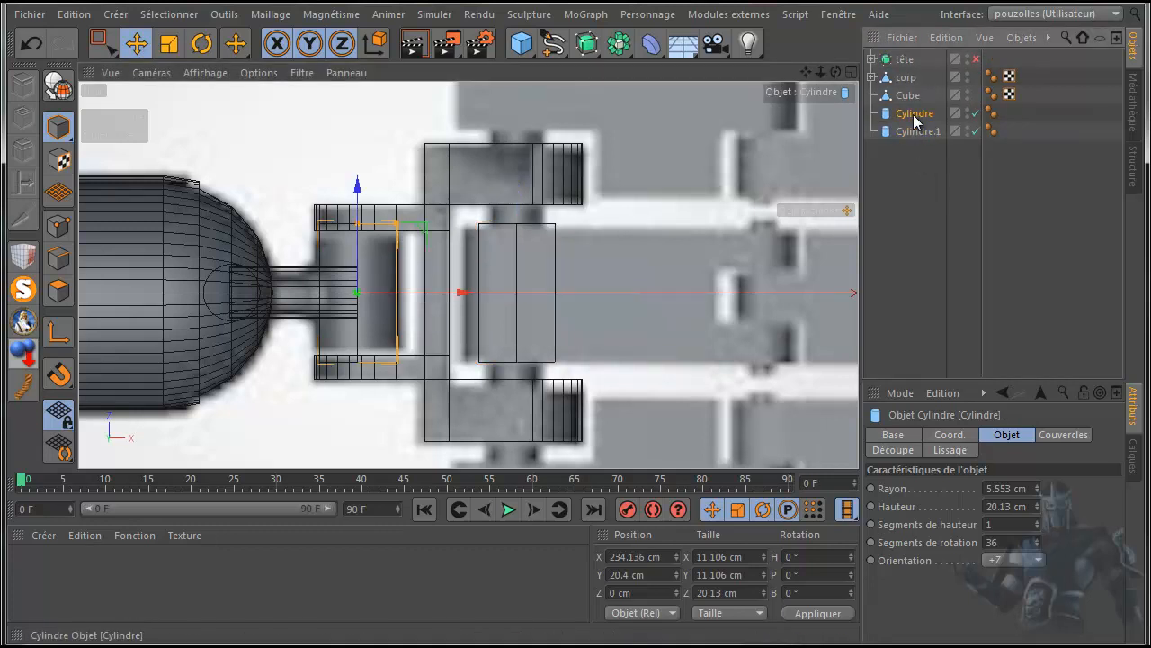
pyautogui.click(1066, 436)
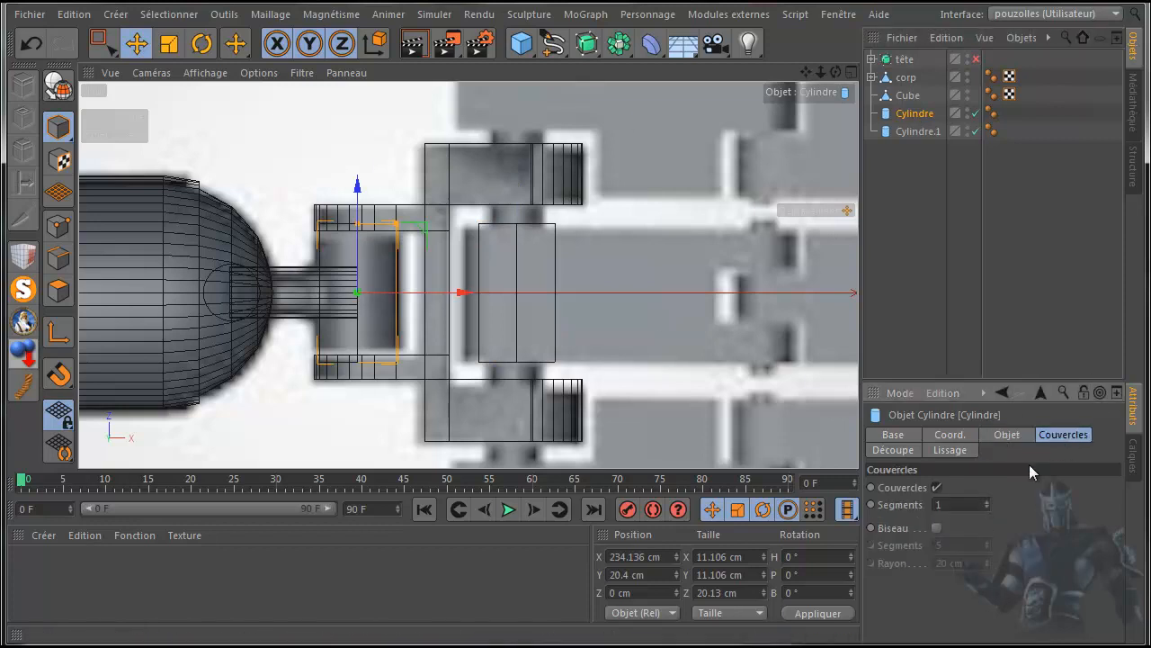
pyautogui.click(936, 487)
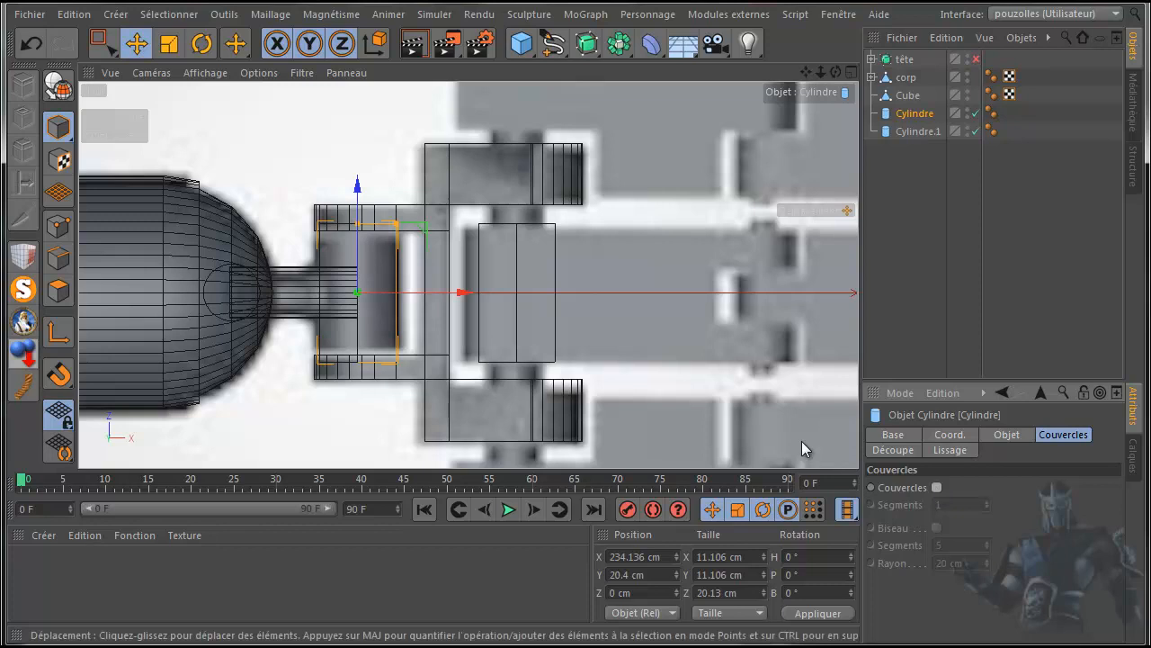
# Step: Reduce the duplicated cylinder's diameter to about 6.21 cm and shift it along X to 257.52 cm to match the finger pin in the reference
pyautogui.click(899, 131)
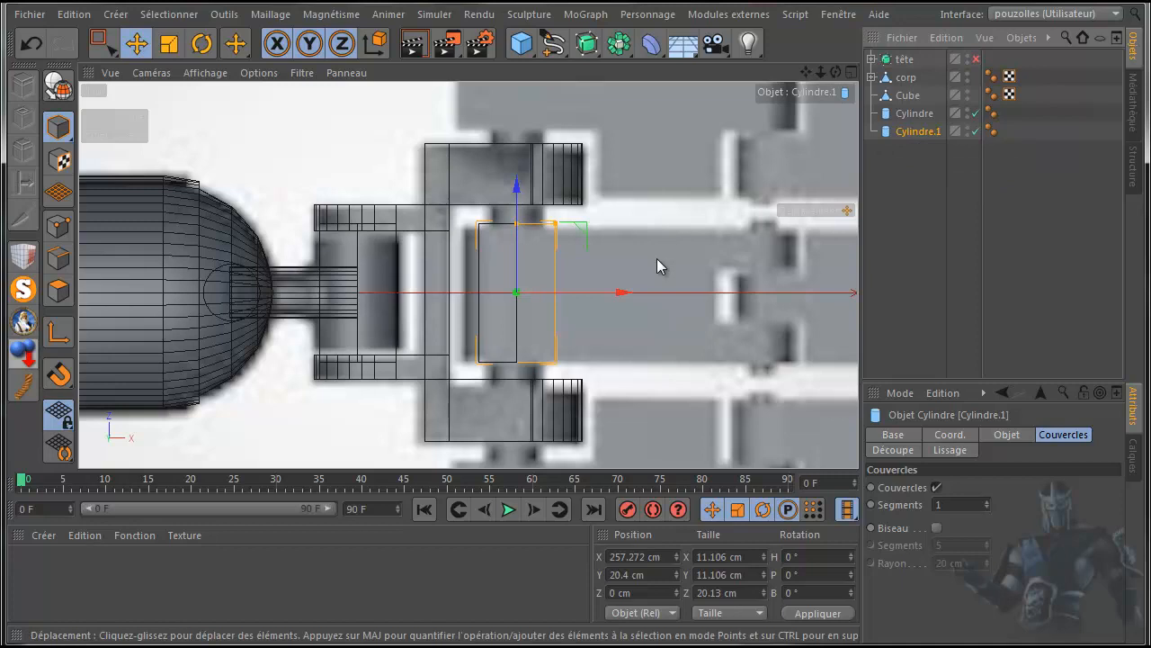
pyautogui.scroll(-5, 659, 199)
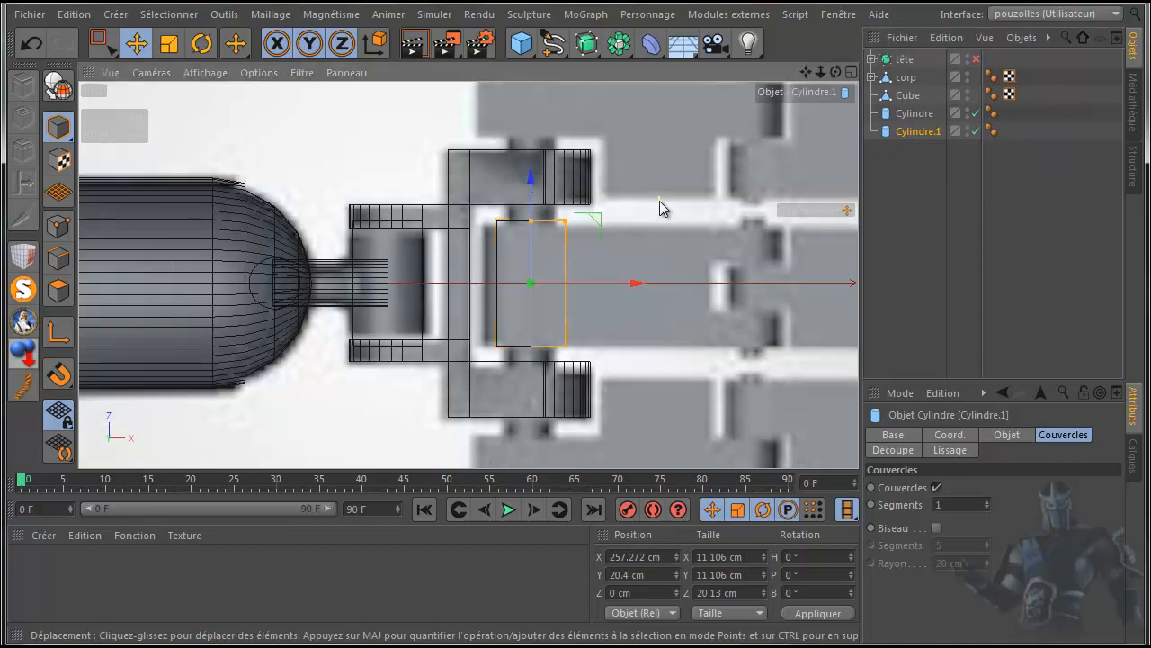
pyautogui.scroll(3, 660, 208)
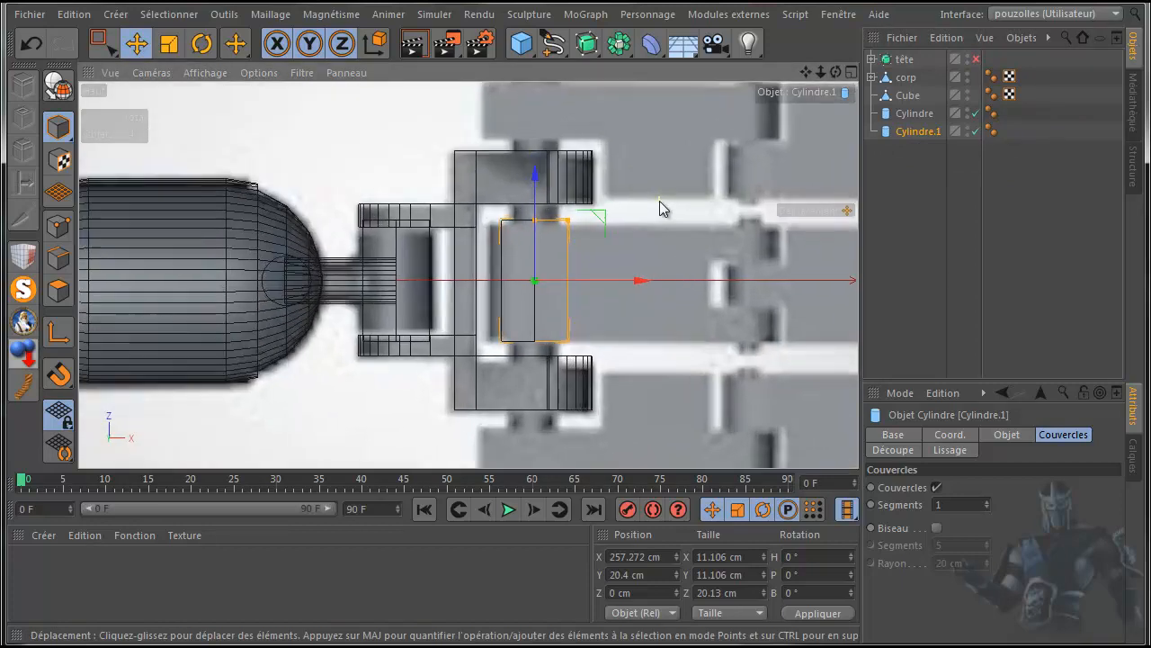
pyautogui.moveTo(541, 225); pyautogui.dragTo(530, 229)
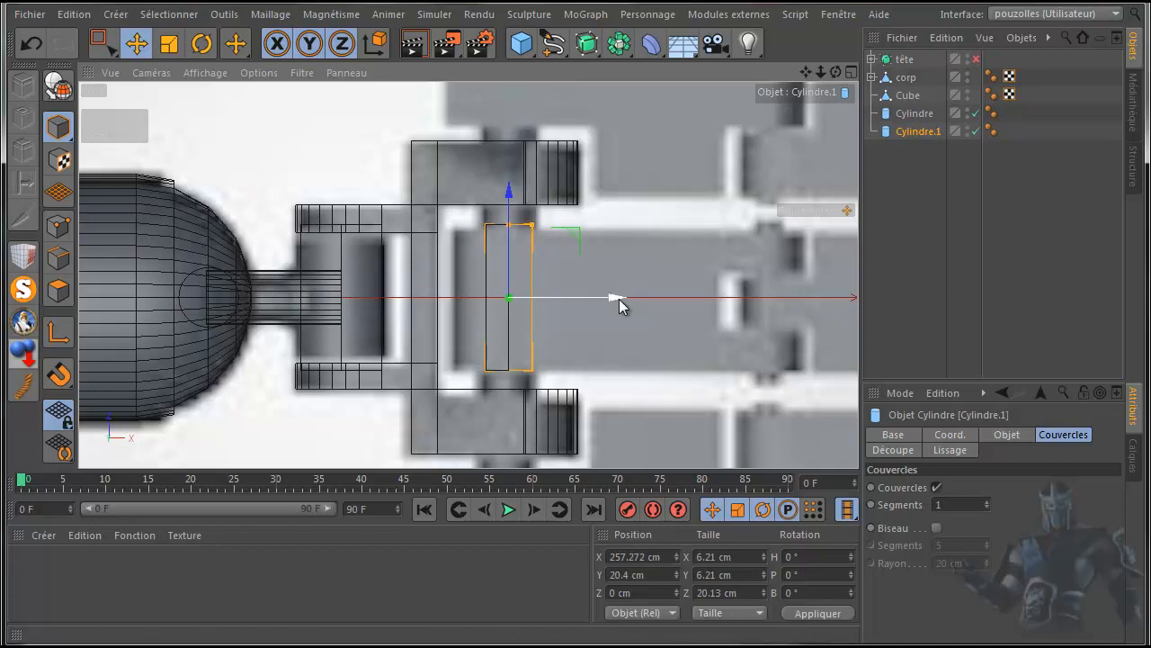
pyautogui.moveTo(620, 299); pyautogui.dragTo(619, 300)
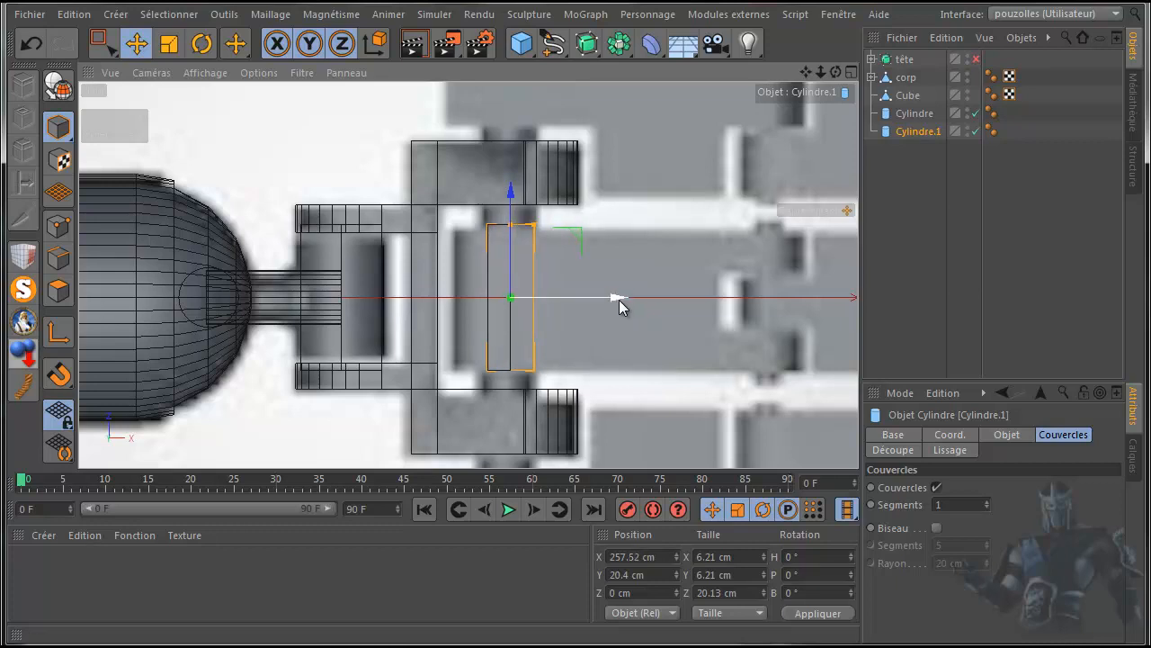
# Step: Lengthen the finger pin to about 71.425 cm across all the finger mounts and shift it along Z to -0.758 cm
pyautogui.scroll(-3, 619, 302)
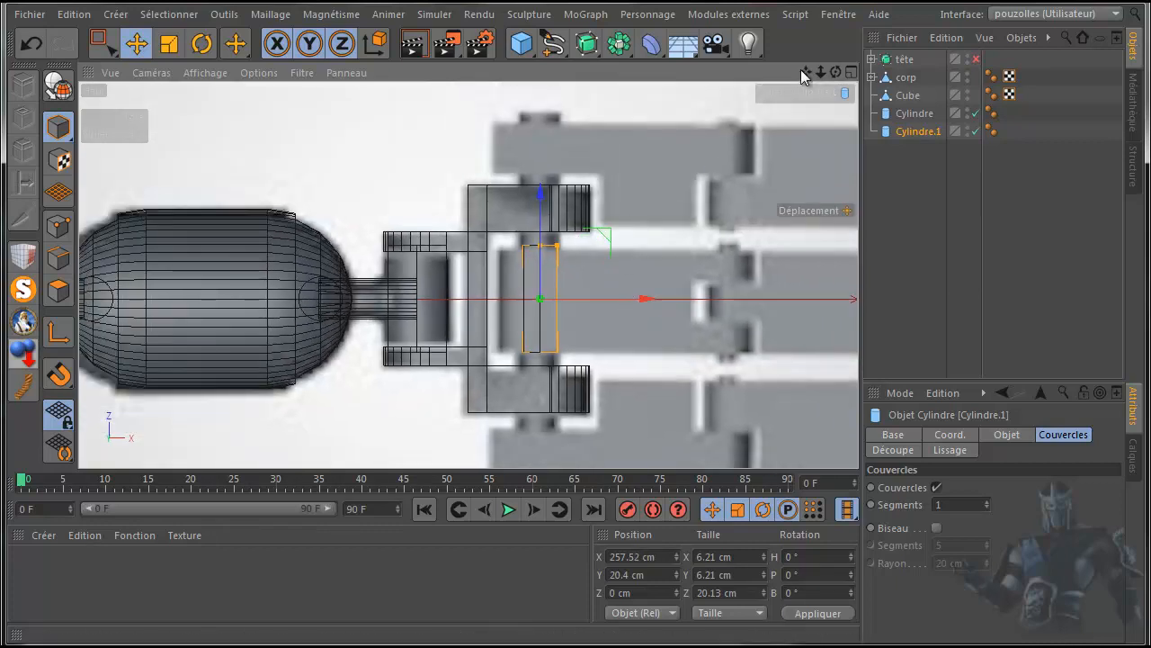
pyautogui.moveTo(807, 72)
pyautogui.mouseDown()
pyautogui.moveTo(805, 44)
pyautogui.moveTo(804, 55)
pyautogui.mouseUp()
pyautogui.scroll(-1, 750, 118)
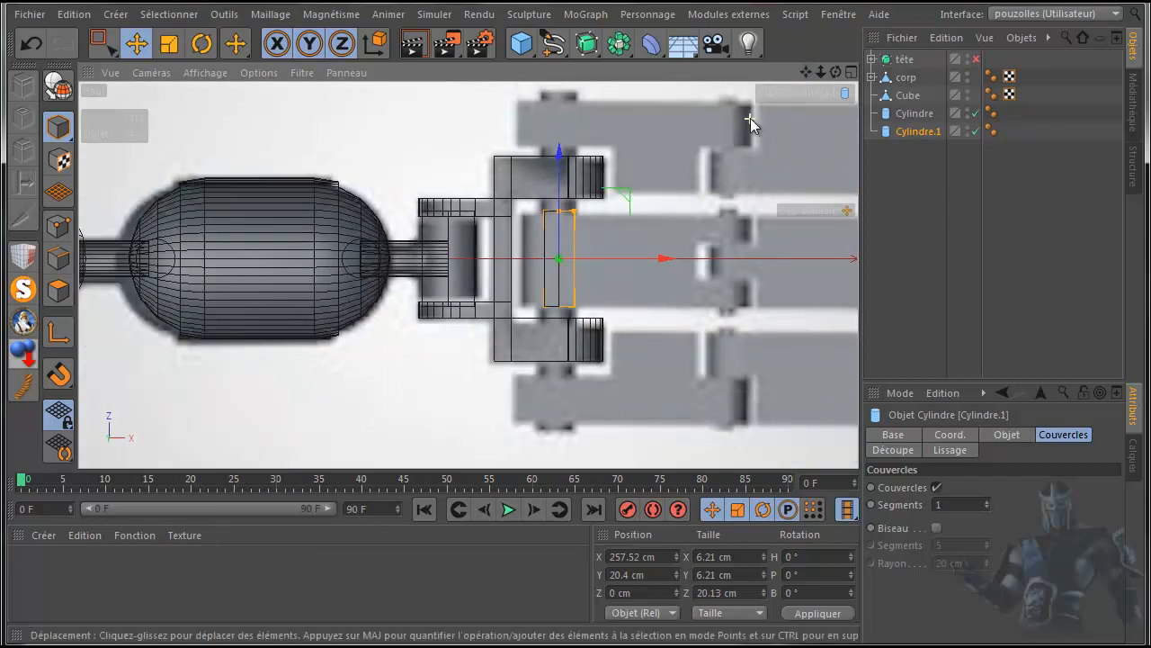
pyautogui.moveTo(561, 216); pyautogui.dragTo(567, 90)
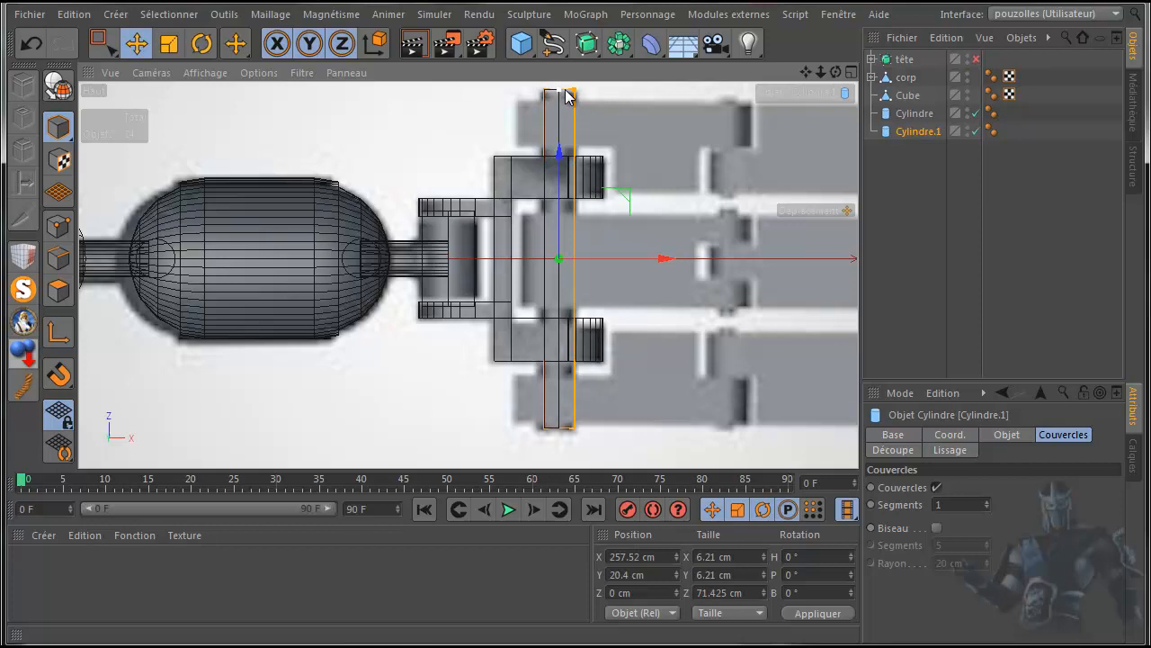
pyautogui.moveTo(558, 154); pyautogui.dragTo(561, 160)
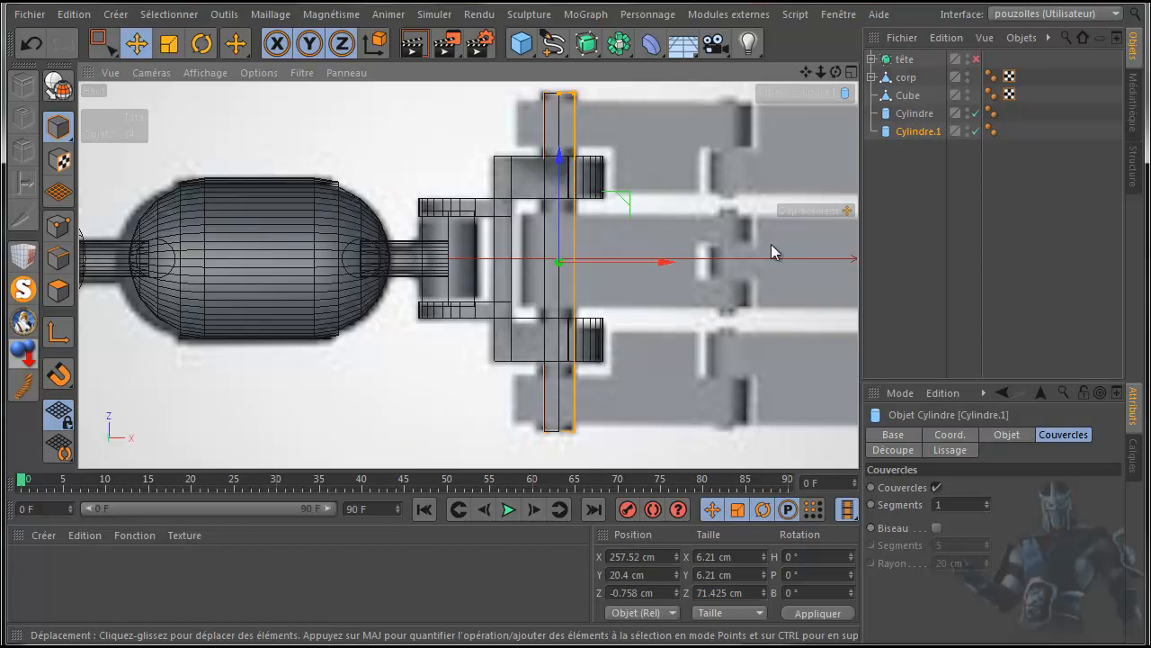
# Step: Convert the wrist cylinder into an editable polygon object
pyautogui.click(910, 114)
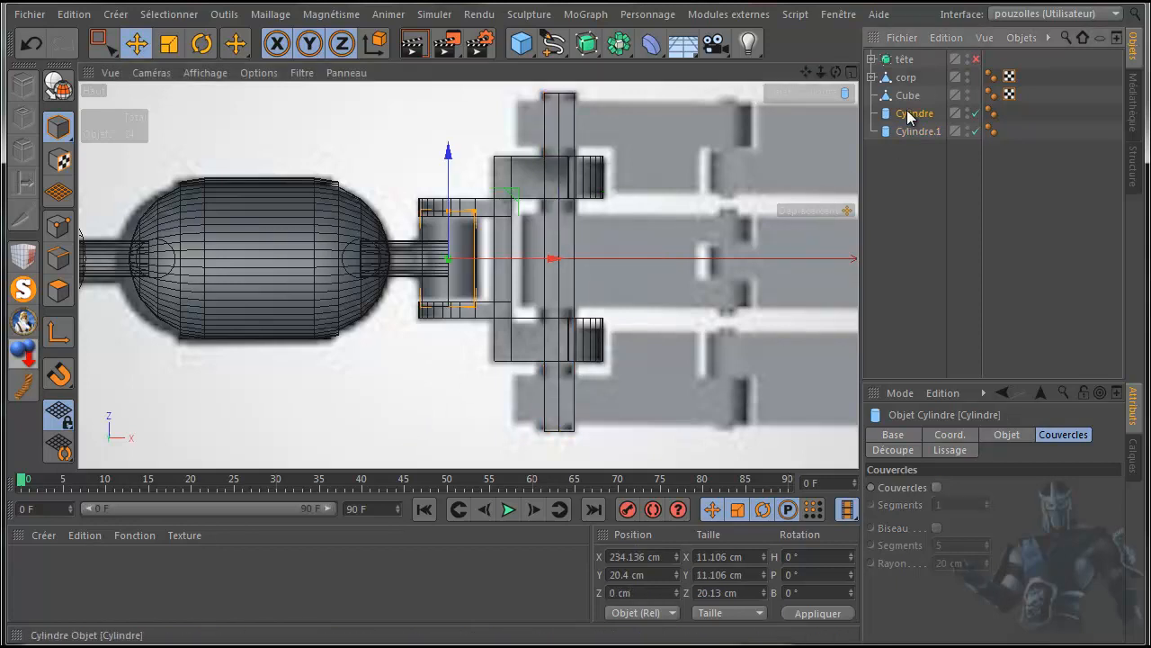
pyautogui.click(57, 85)
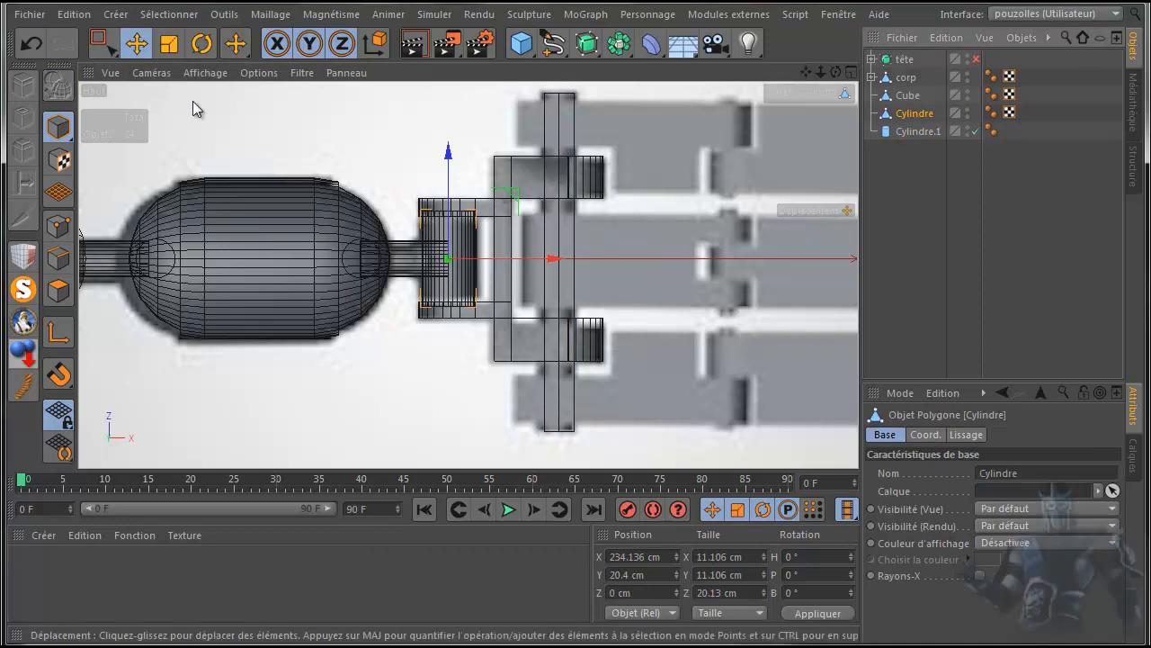
pyautogui.click(912, 130)
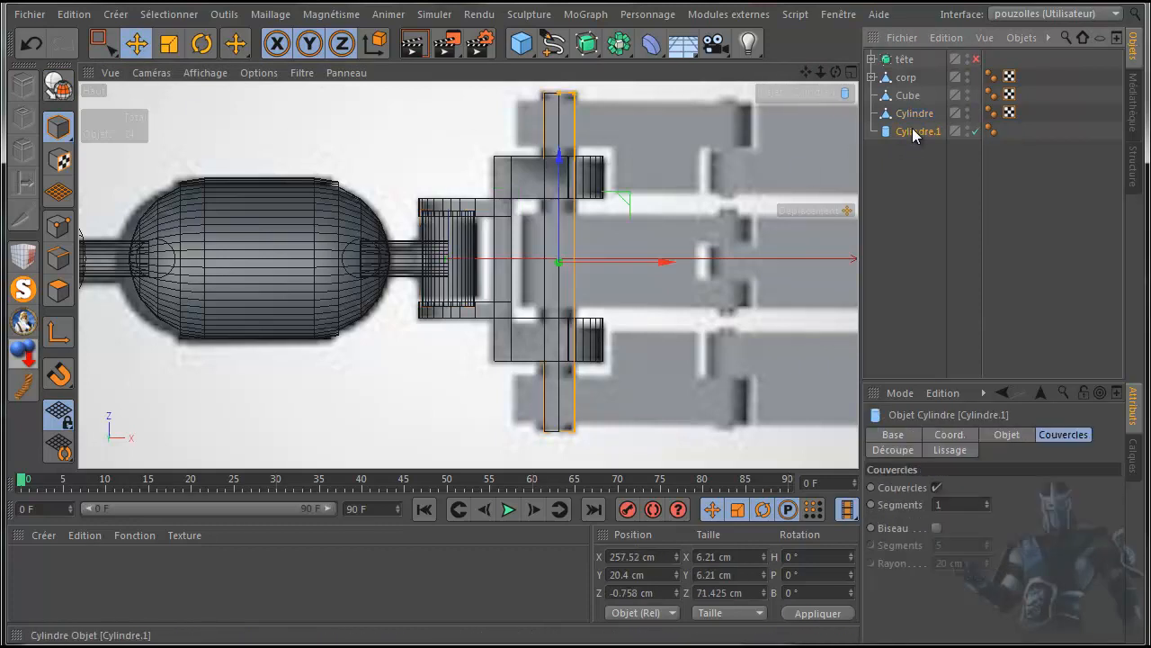
pyautogui.click(56, 85)
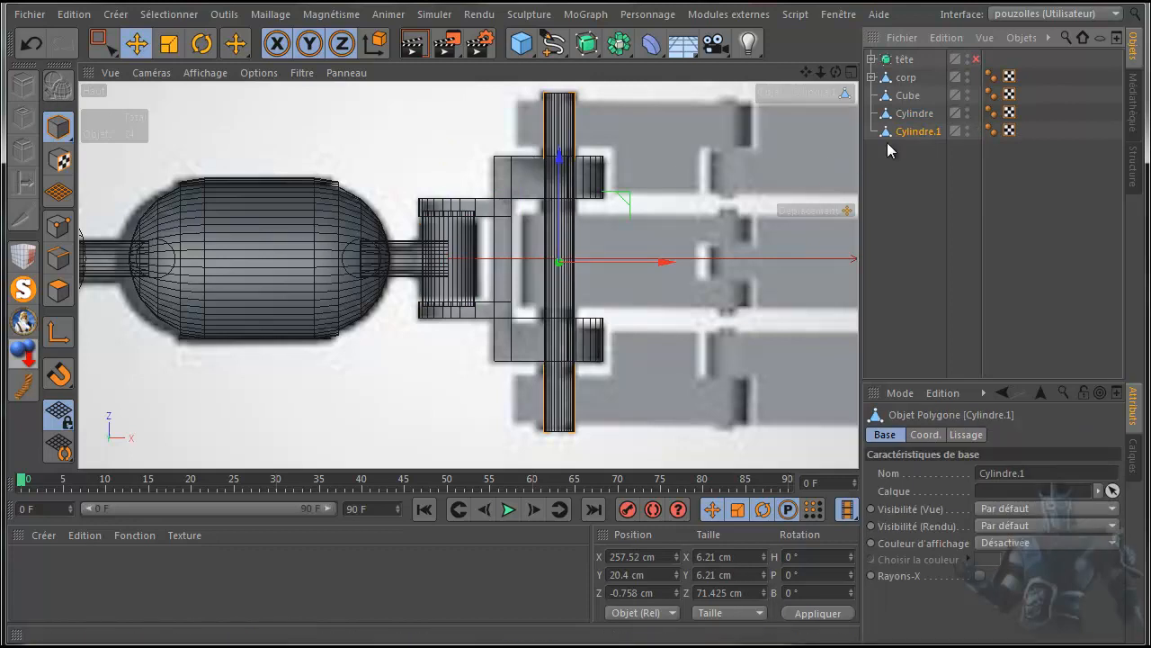
pyautogui.click(27, 42)
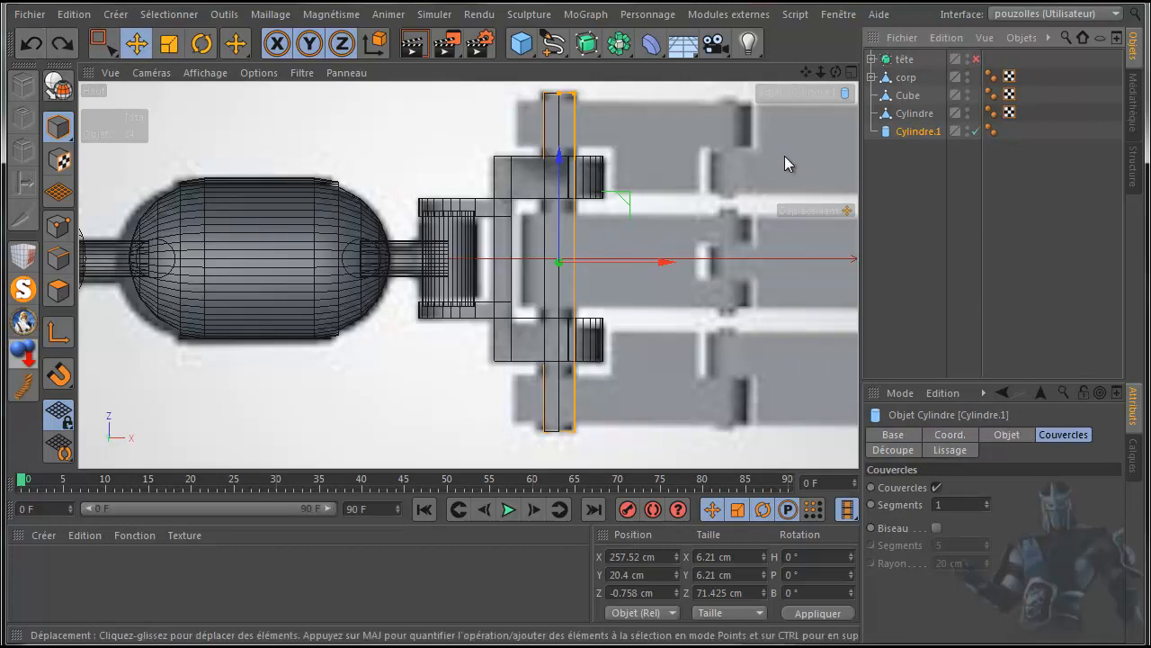
# Step: With the finger pin selected, switch the top view from isoparms to full wireframe display
pyautogui.click(915, 131)
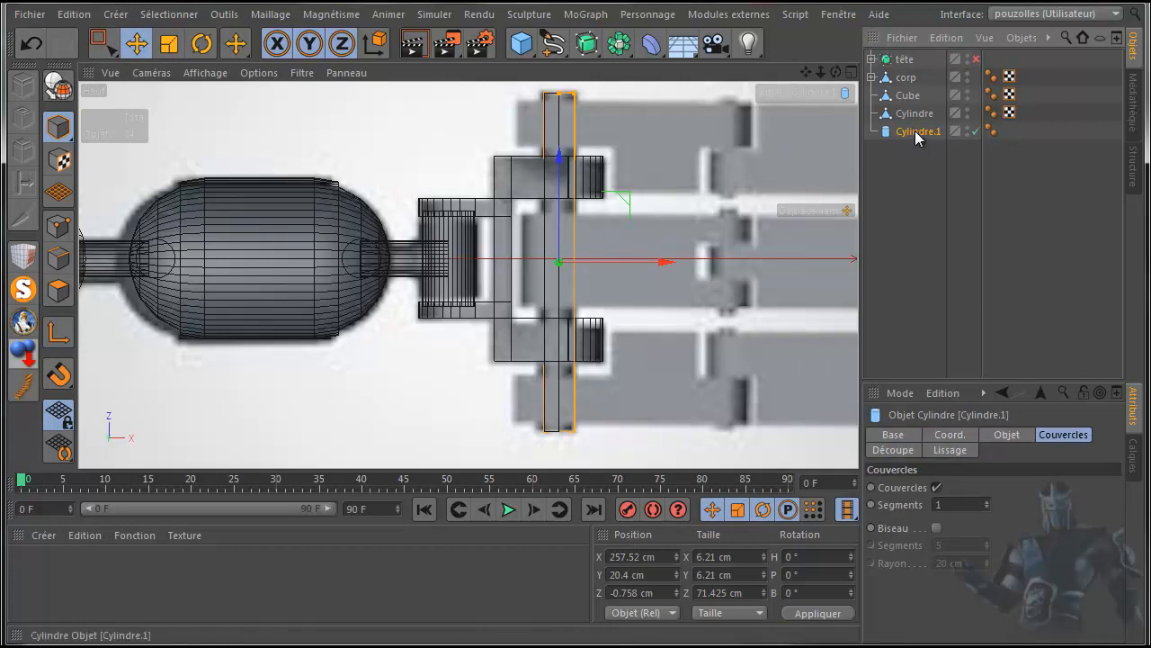
pyautogui.click(205, 73)
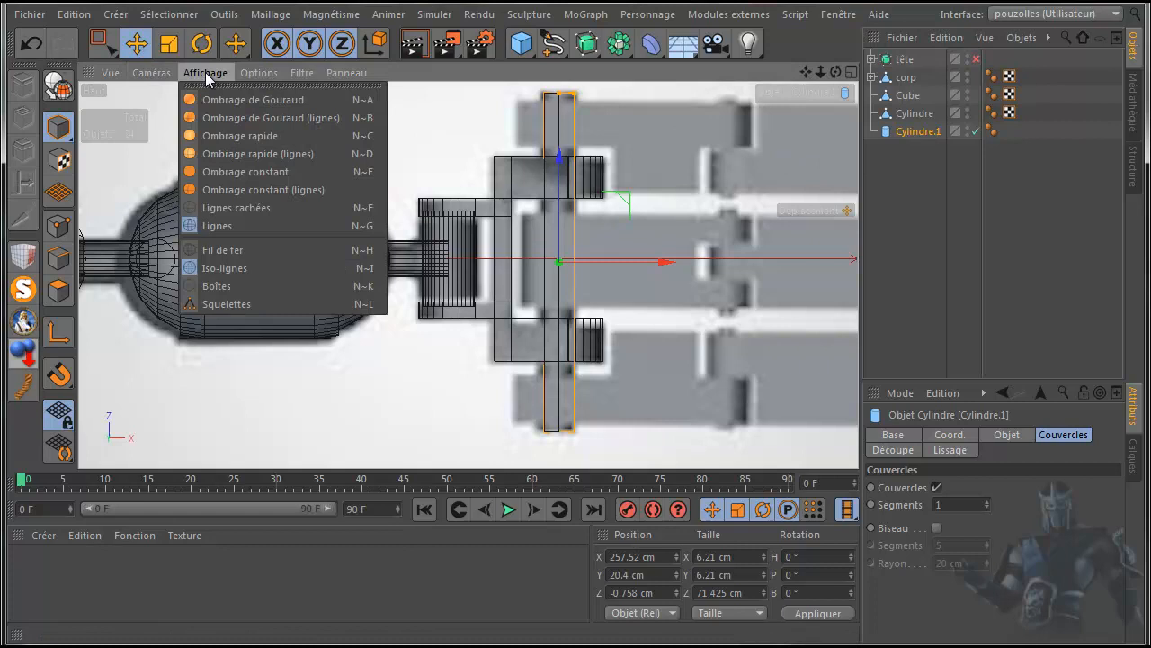
pyautogui.click(209, 250)
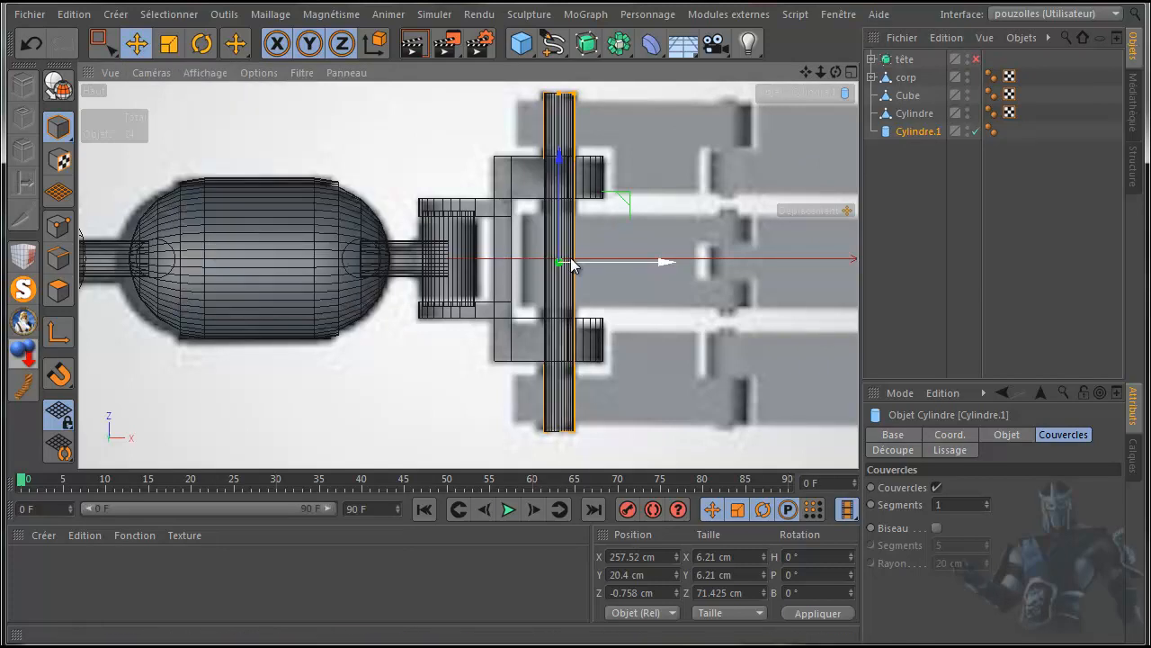
# Step: Reduce the finger pin's rotation segments to 27
pyautogui.scroll(5, 572, 264)
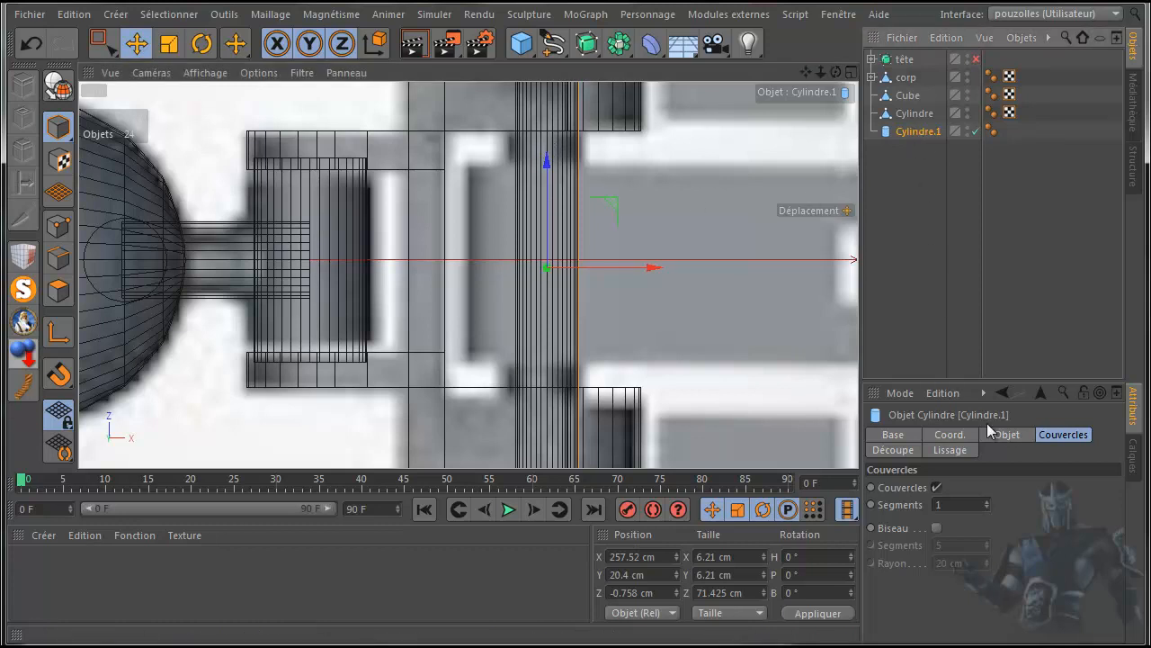
pyautogui.click(1008, 435)
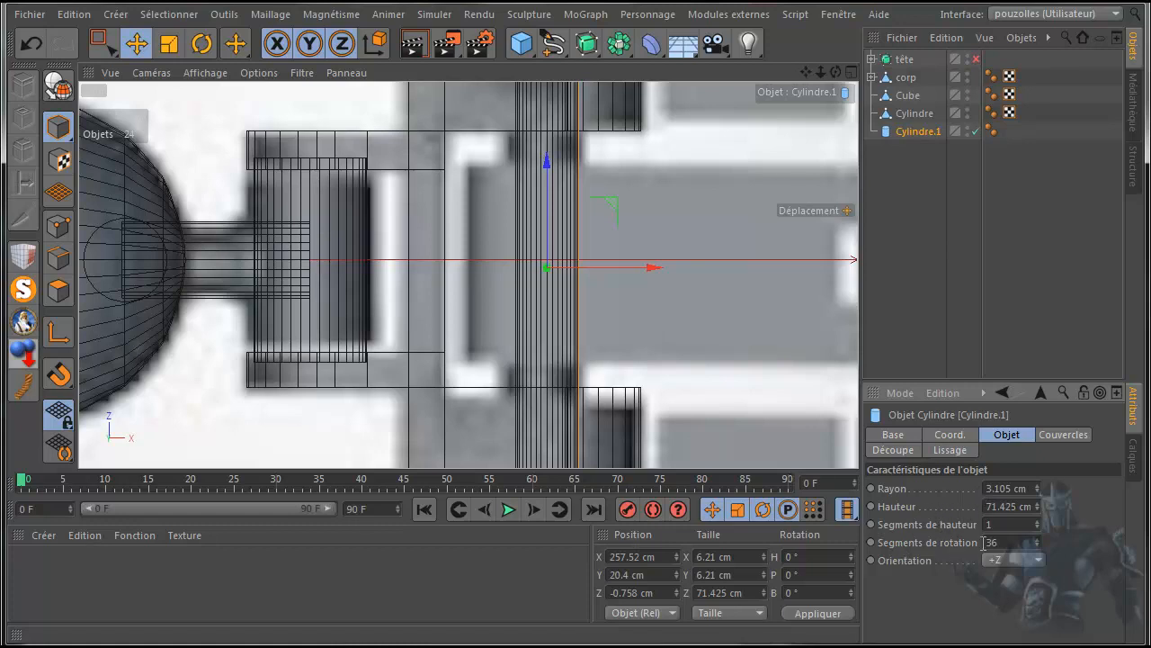
pyautogui.click(1037, 546)
pyautogui.click(1037, 546)
pyautogui.click(1037, 546)
pyautogui.click(1037, 546)
pyautogui.click(1037, 546)
pyautogui.click(1037, 546)
pyautogui.click(1037, 546)
pyautogui.click(1037, 546)
pyautogui.click(1037, 546)
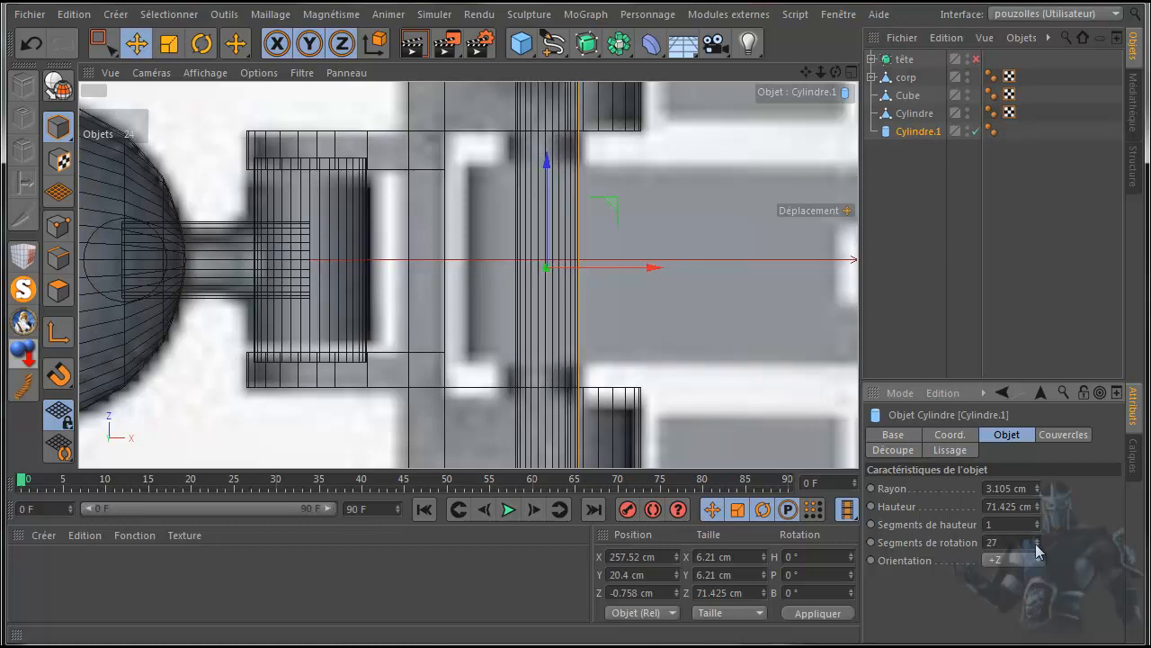
# Step: Render the perspective view to check how smooth the finger pin looks
pyautogui.middleClick(212, 196)
pyautogui.middleClick(269, 232)
pyautogui.scroll(5, 381, 358)
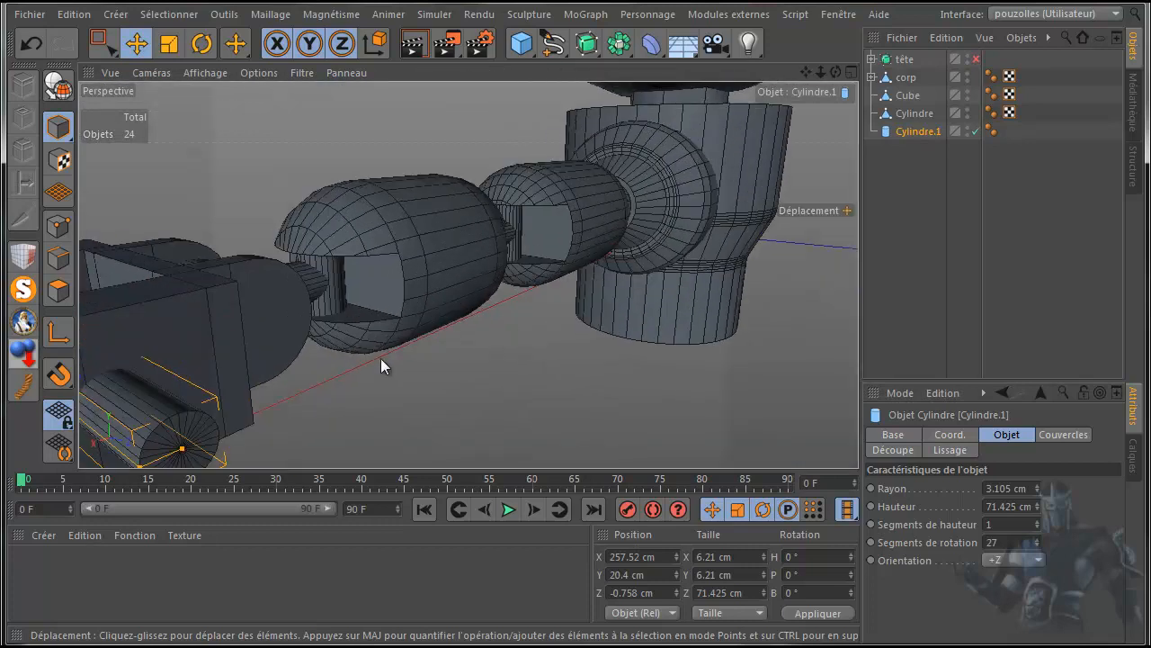
pyautogui.click(413, 43)
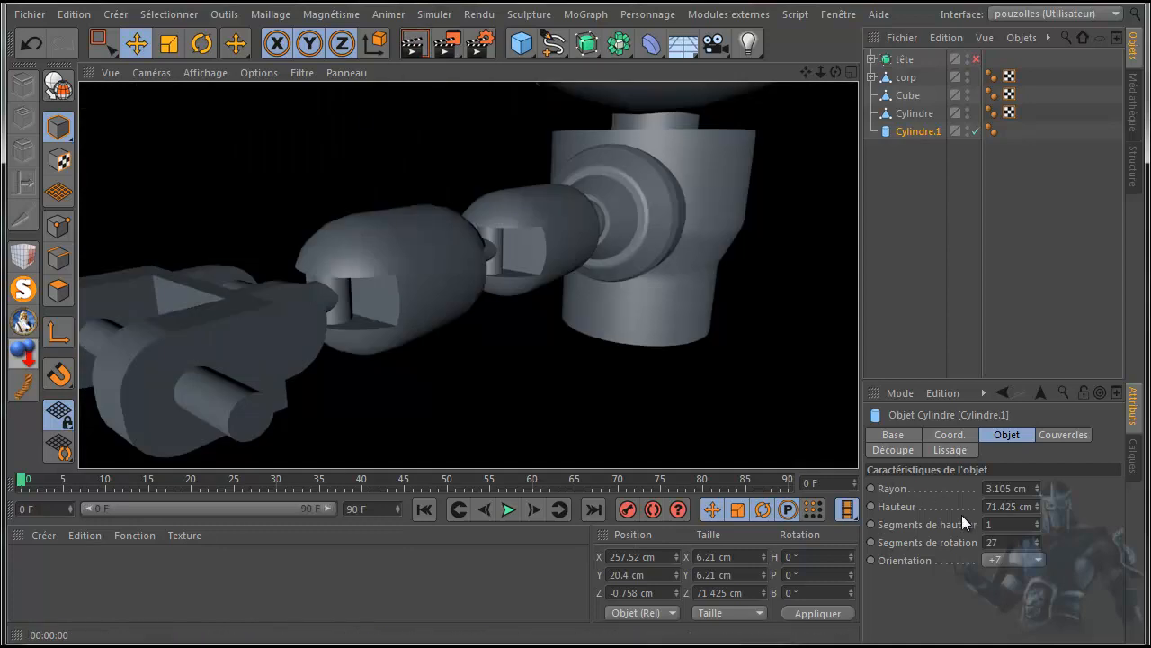
# Step: Set the finger pin's rotation segments to 25 and render the perspective view again
pyautogui.click(1038, 545)
pyautogui.click(1038, 545)
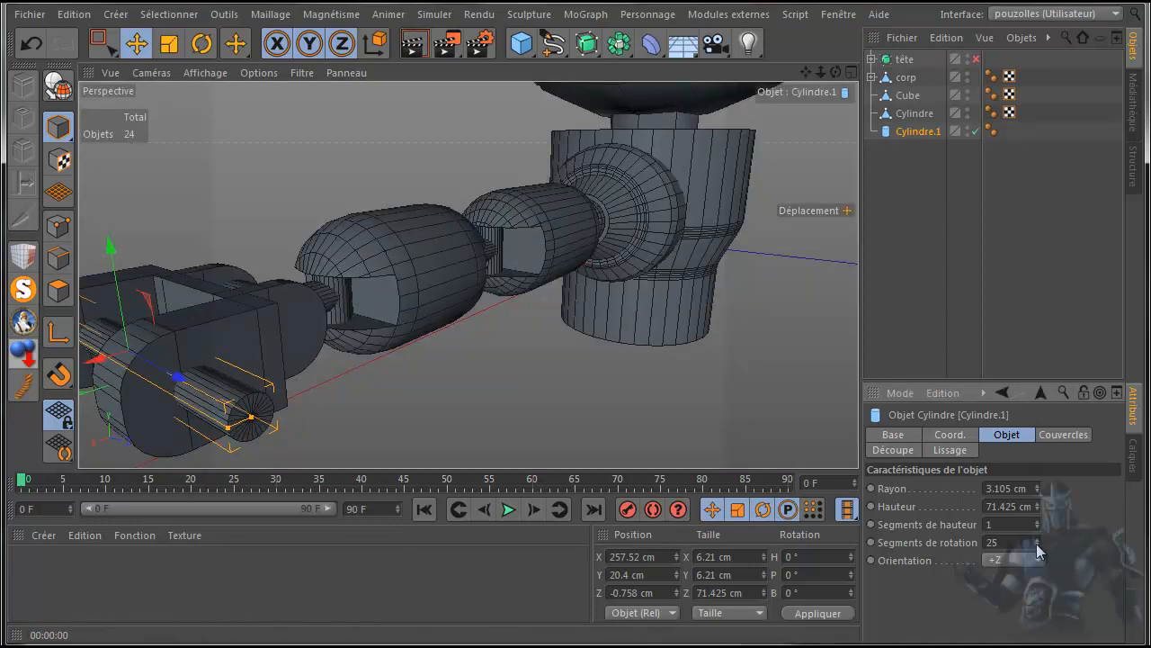
pyautogui.click(418, 51)
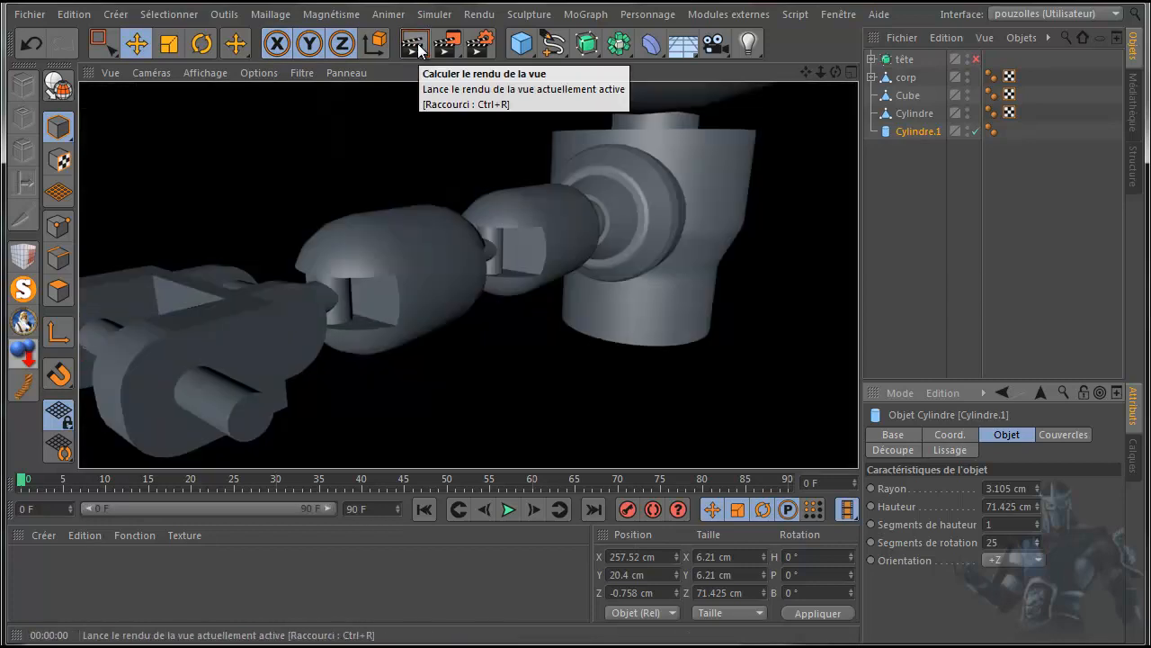
# Step: Convert the long finger pin into an editable polygon object, with the top view framed on the hand
pyautogui.middleClick(490, 382)
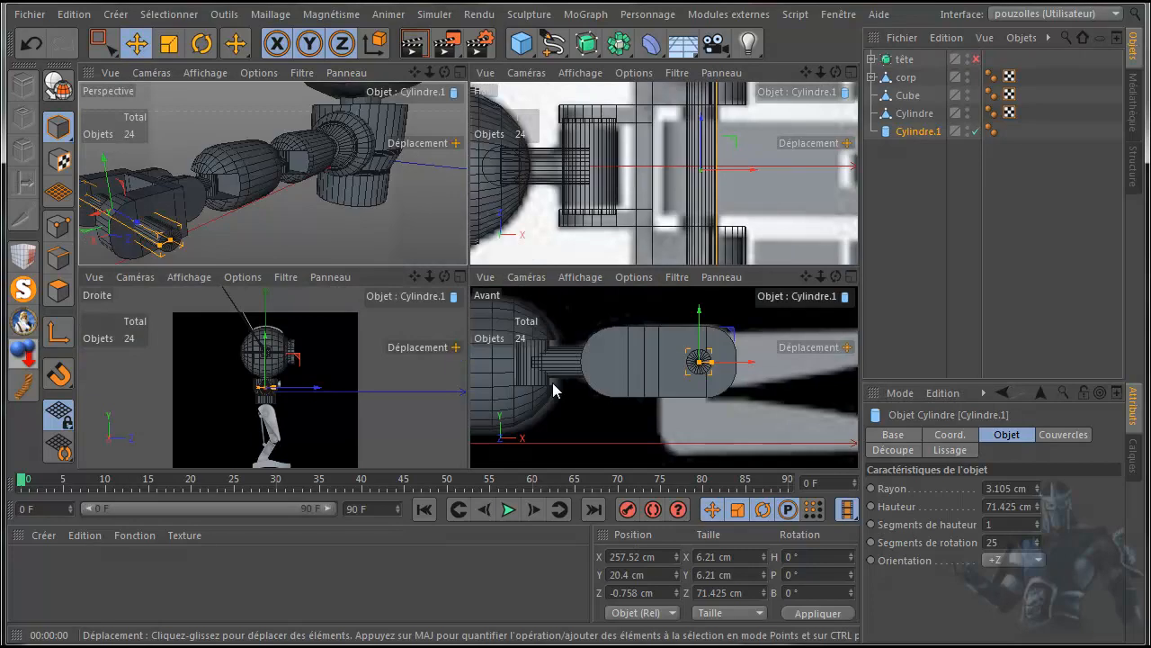
pyautogui.middleClick(566, 249)
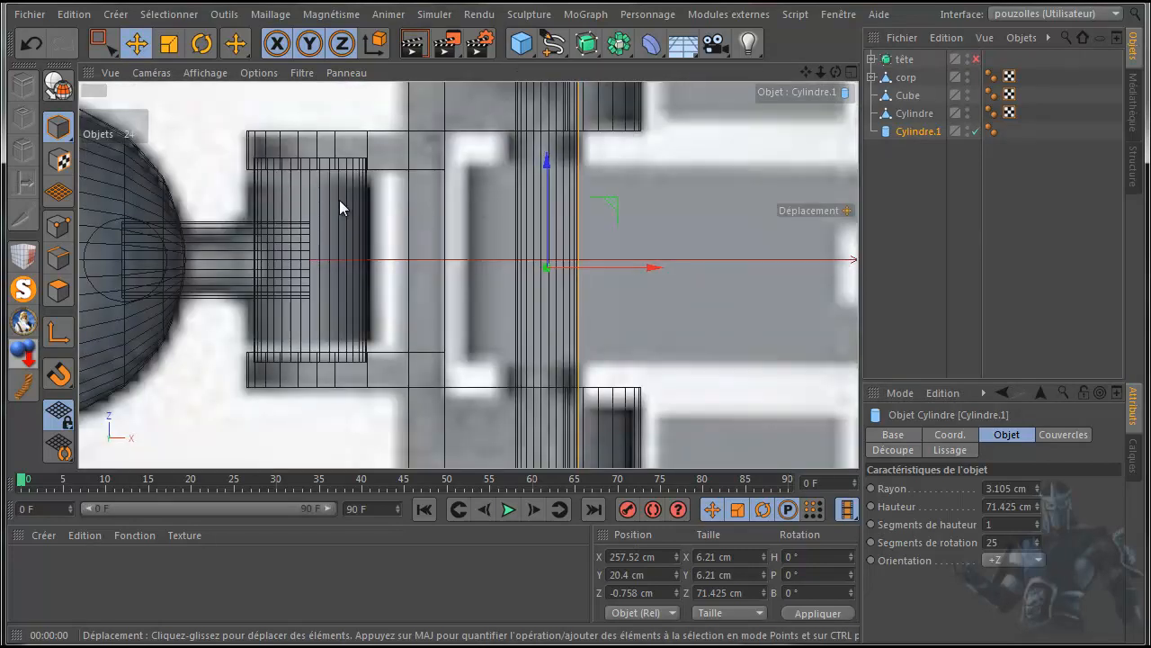
pyautogui.scroll(-3, 669, 200)
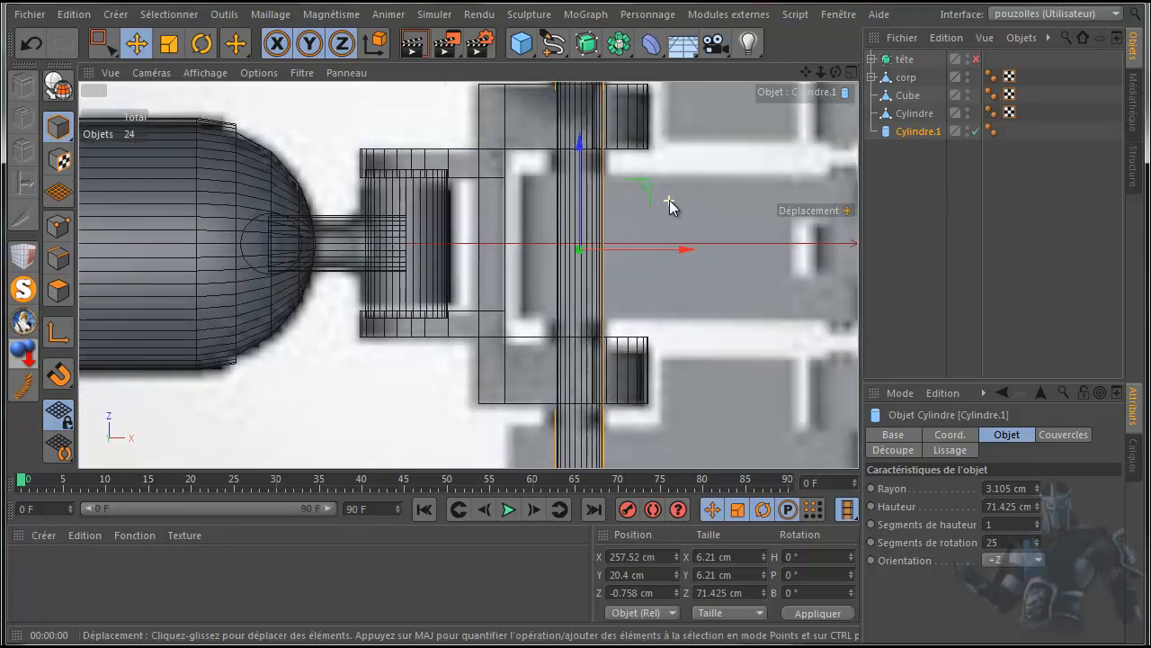
pyautogui.scroll(-3, 669, 199)
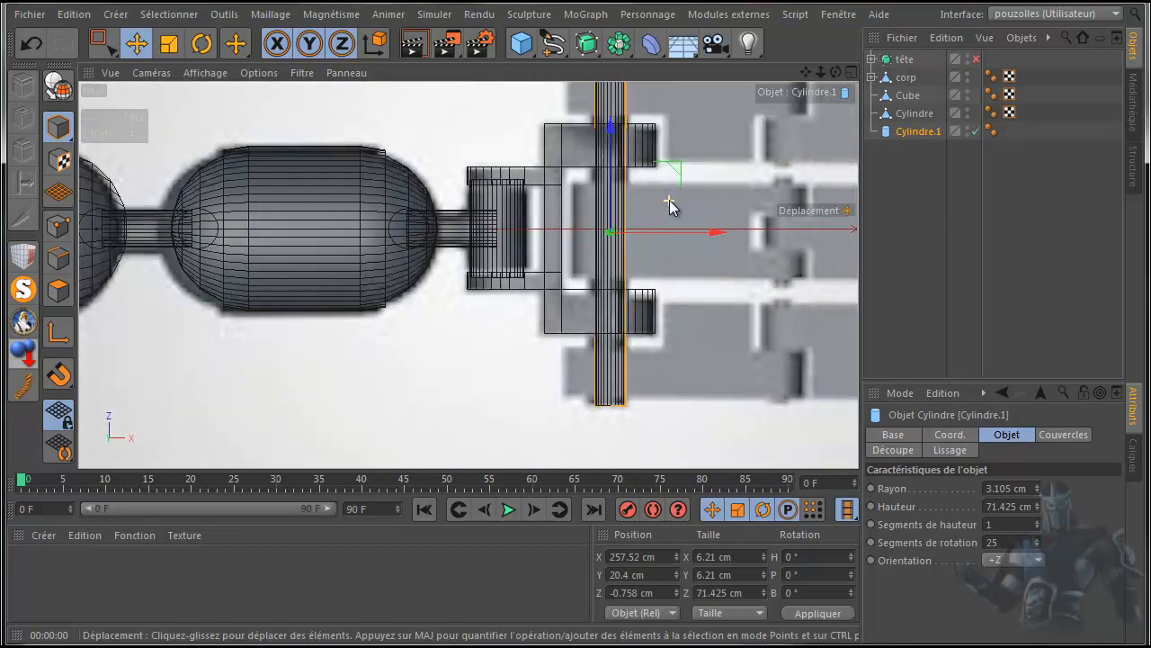
pyautogui.moveTo(800, 69); pyautogui.dragTo(743, 114)
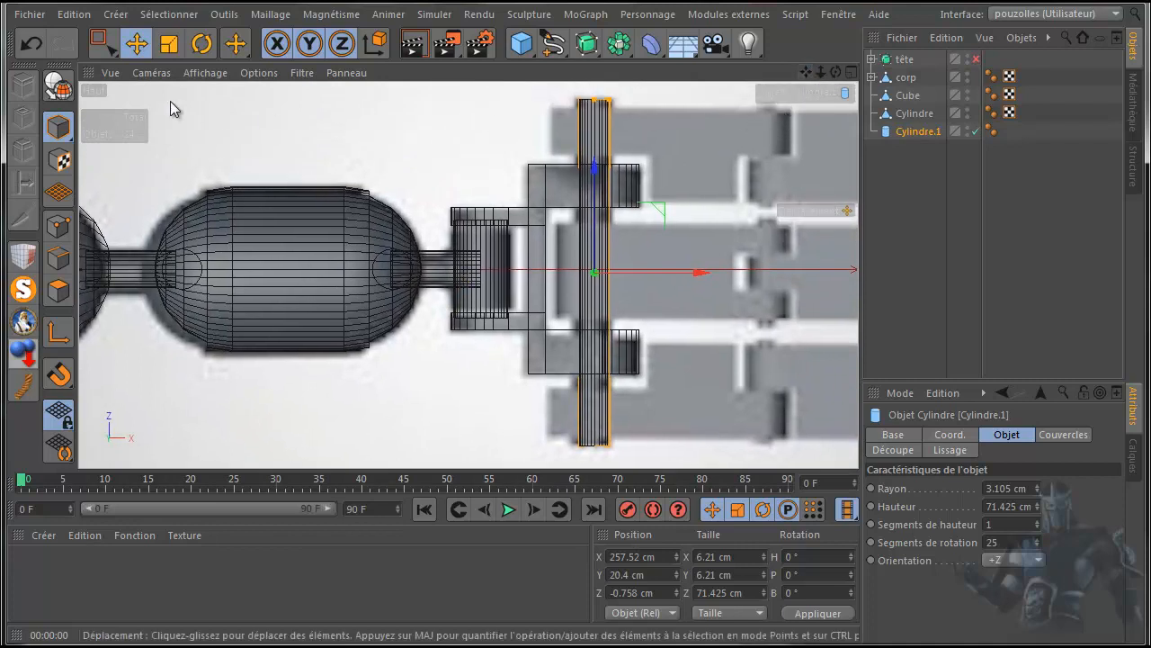
pyautogui.click(57, 86)
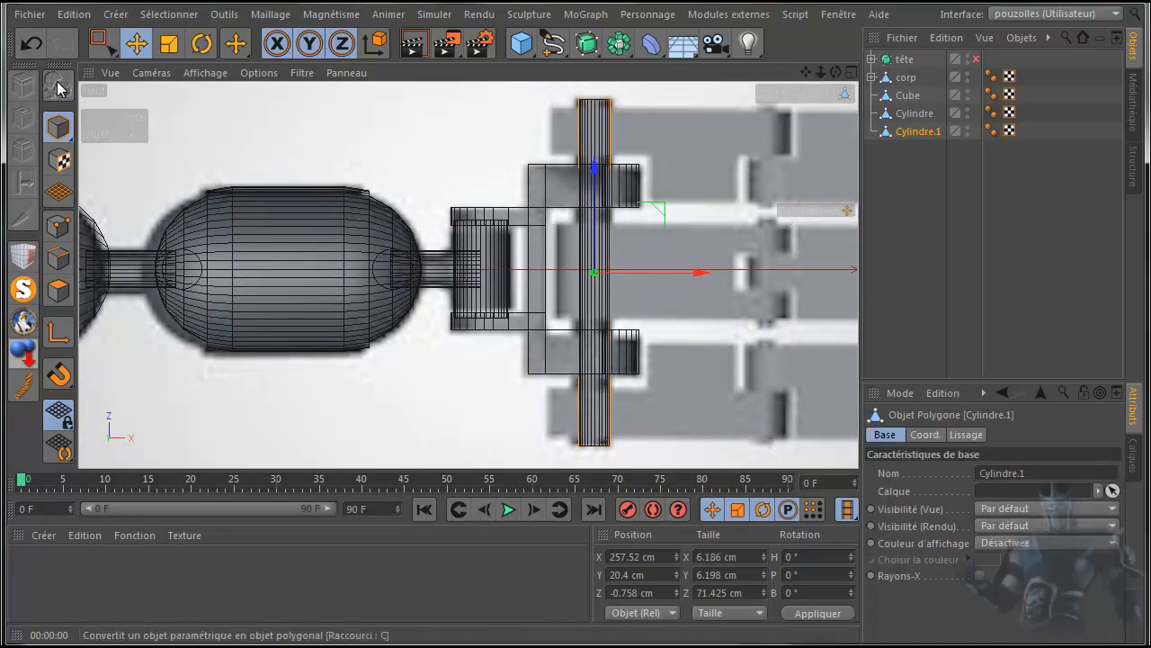
# Step: Select the points at both ends of the finger pin and merge its duplicate cap points with Optimize
pyautogui.click(58, 225)
pyautogui.hotkey('ctrl', 'a')
pyautogui.click(104, 45)
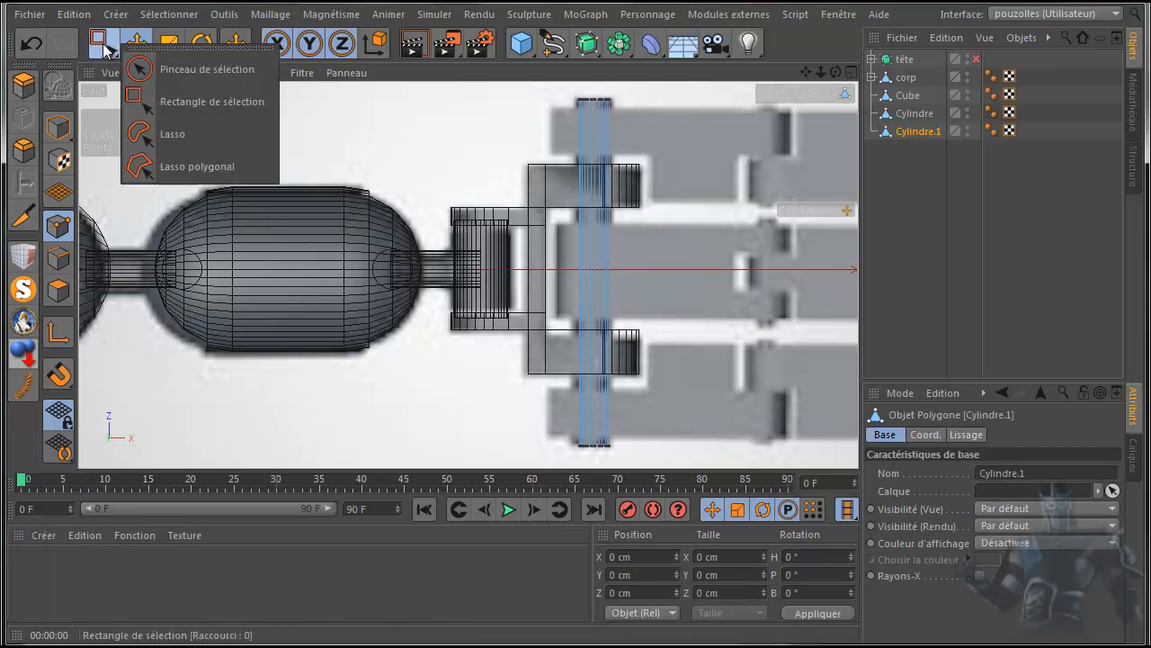
pyautogui.click(213, 93)
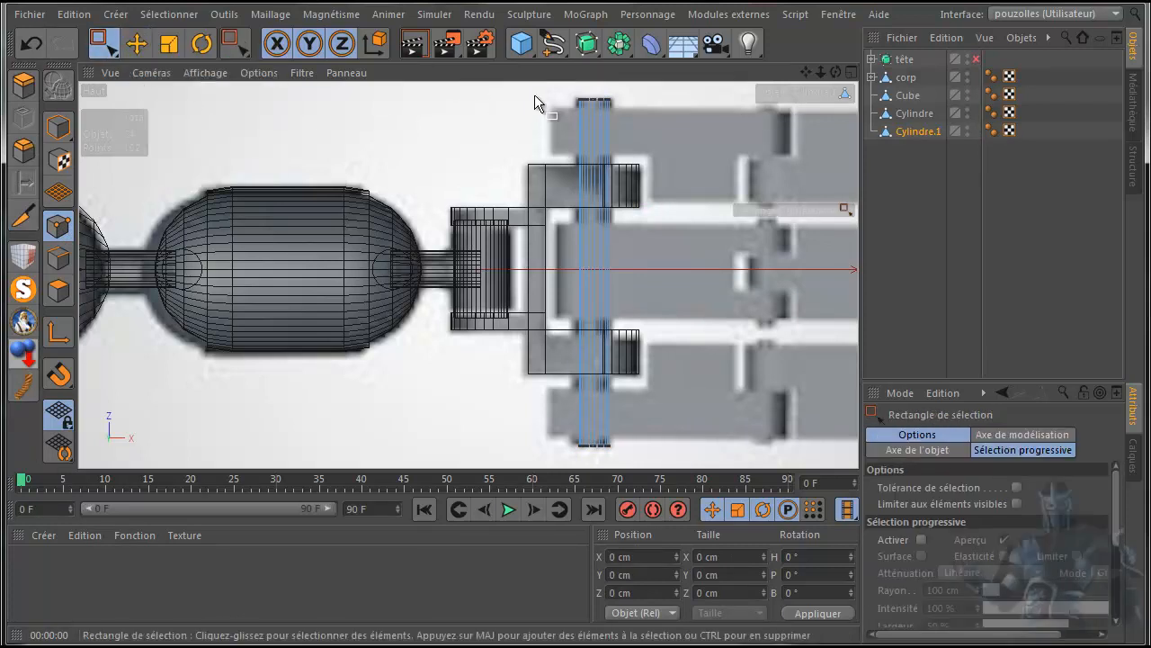
pyautogui.moveTo(538, 88); pyautogui.dragTo(679, 119)
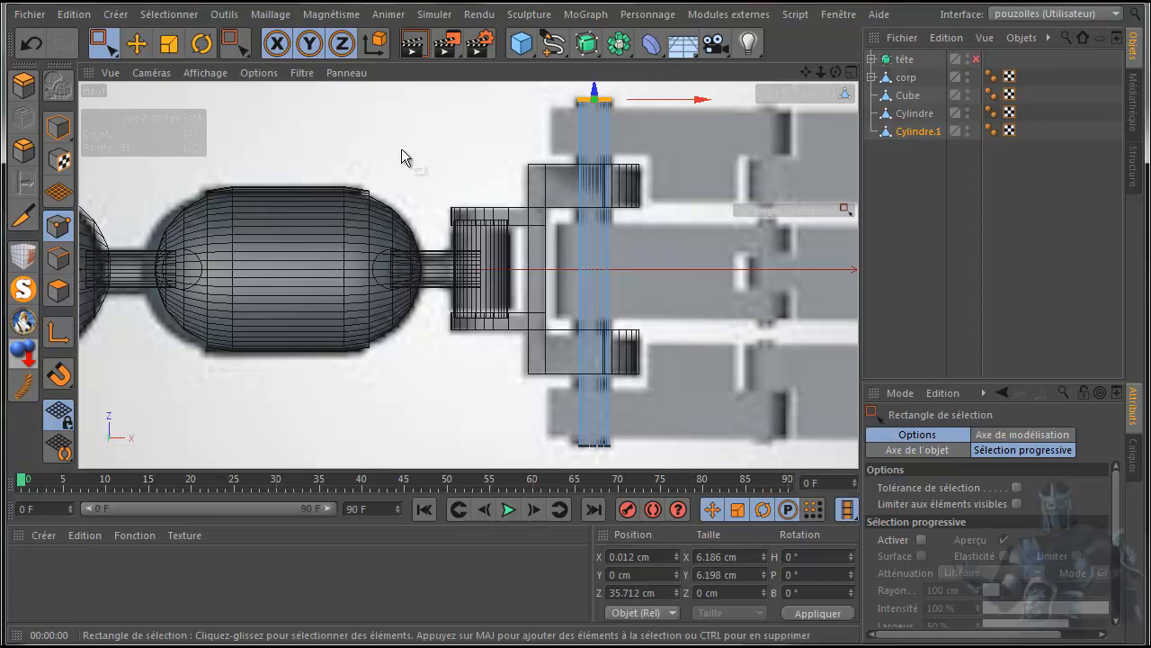
pyautogui.moveTo(542, 90); pyautogui.dragTo(652, 461)
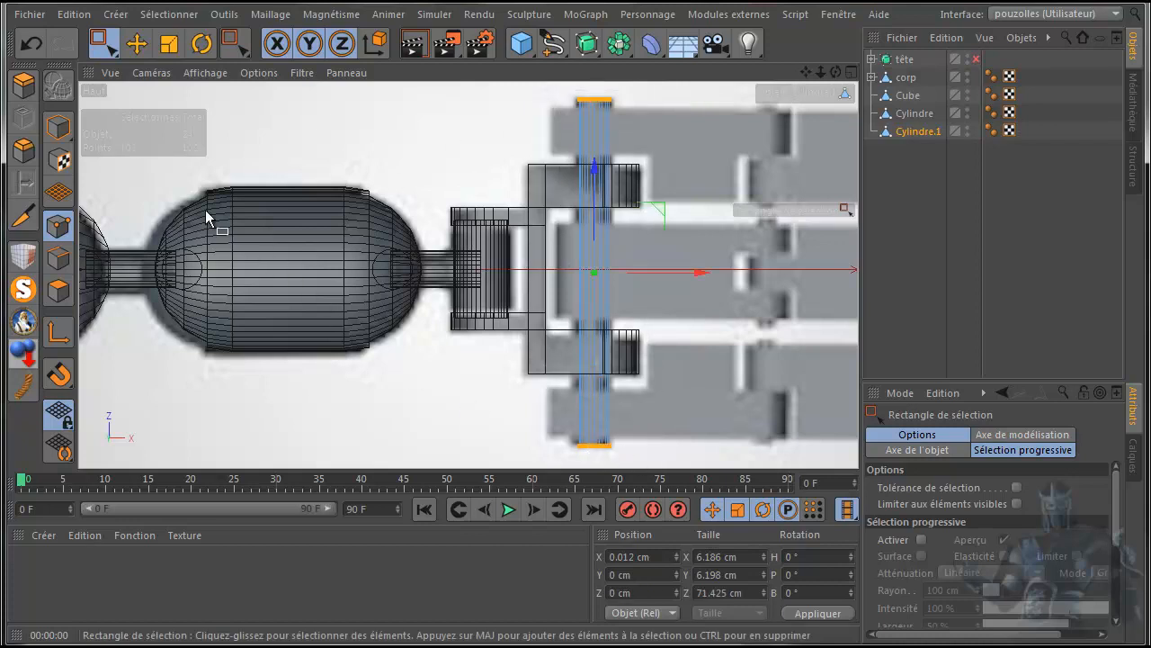
pyautogui.middleClick(135, 159)
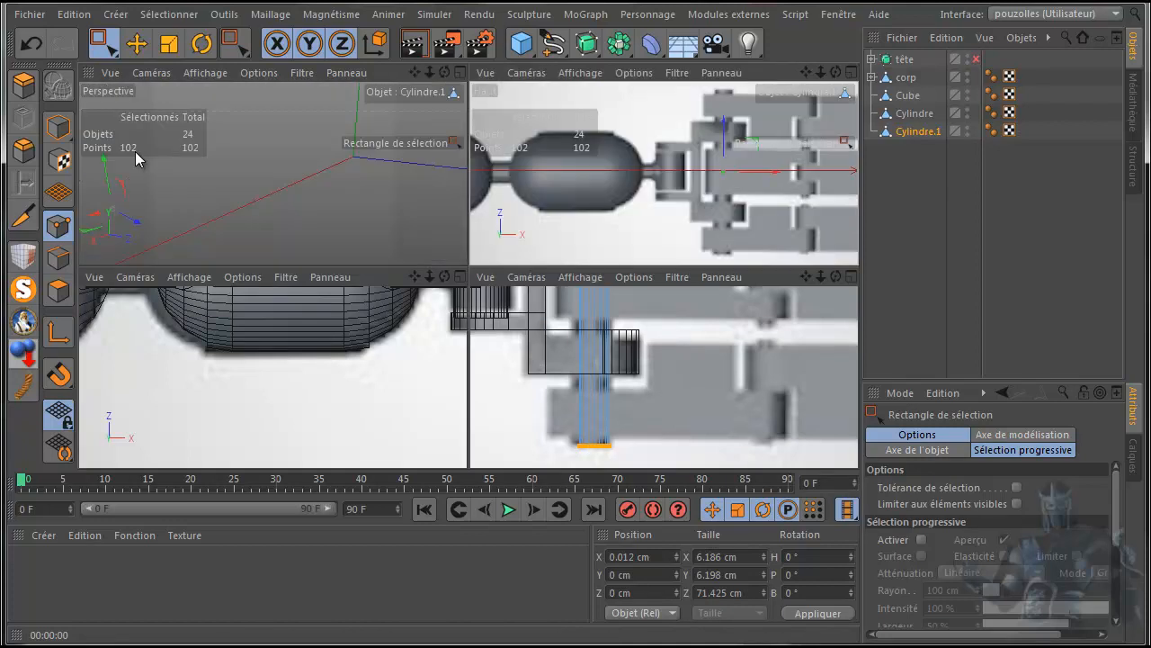
pyautogui.middleClick(137, 159)
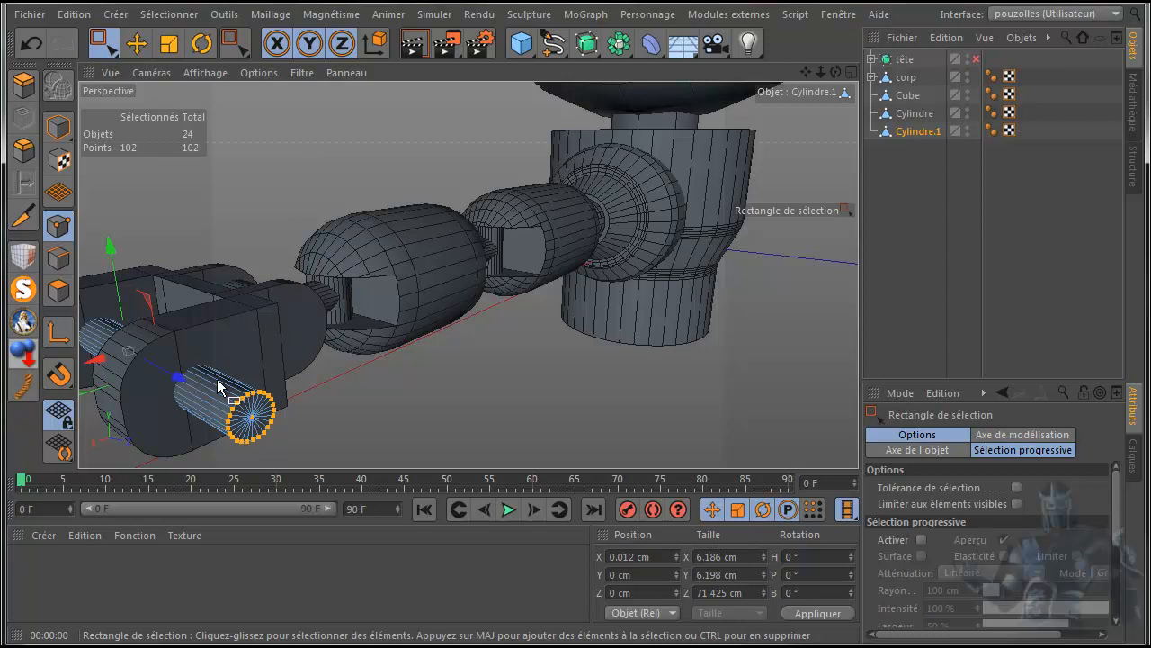
pyautogui.rightClick(310, 111)
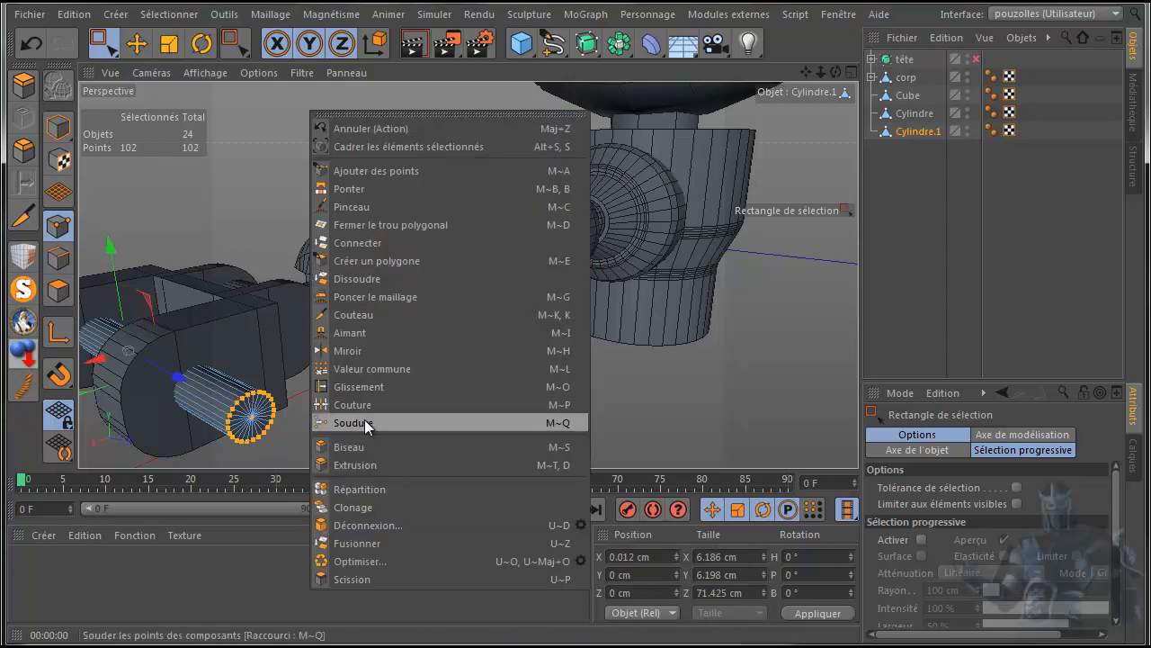
pyautogui.click(358, 560)
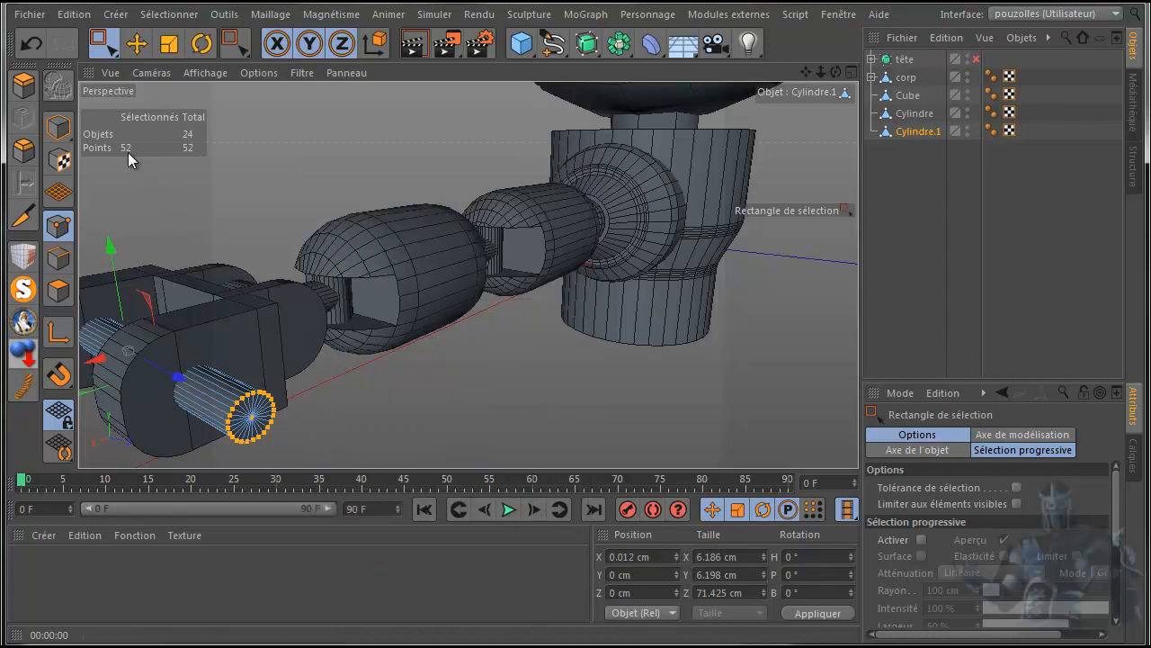
# Step: Add a cube and nest it under the finger pin with its position zeroed so it is centred on the pin
pyautogui.middleClick(308, 173)
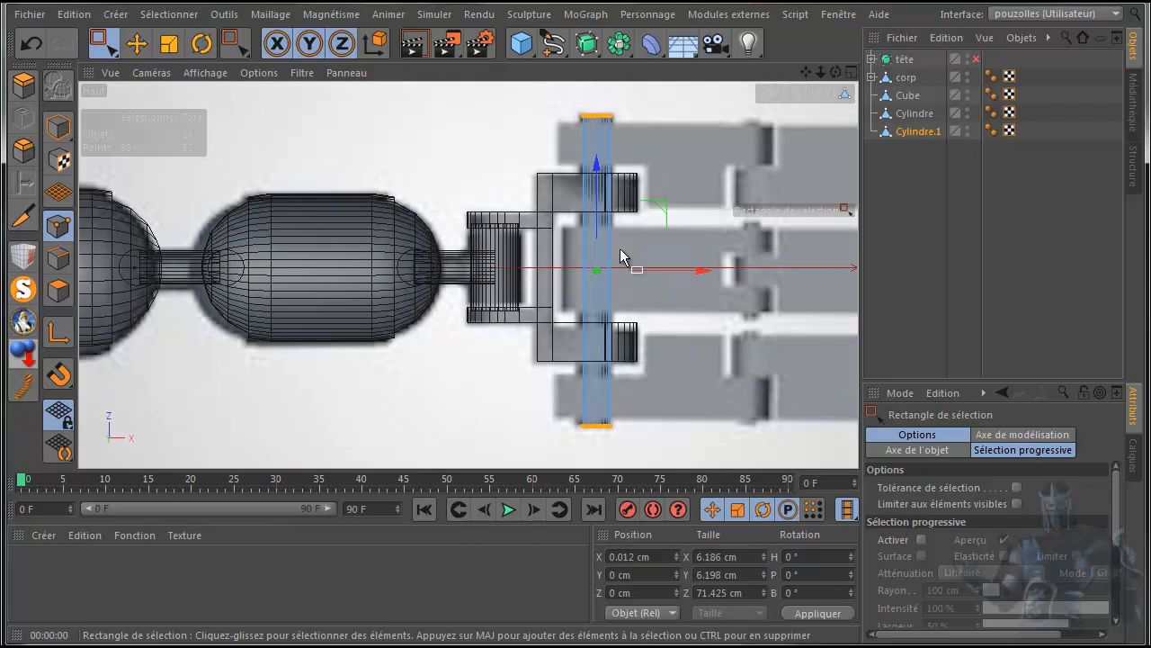
pyautogui.moveTo(805, 74); pyautogui.dragTo(677, 85)
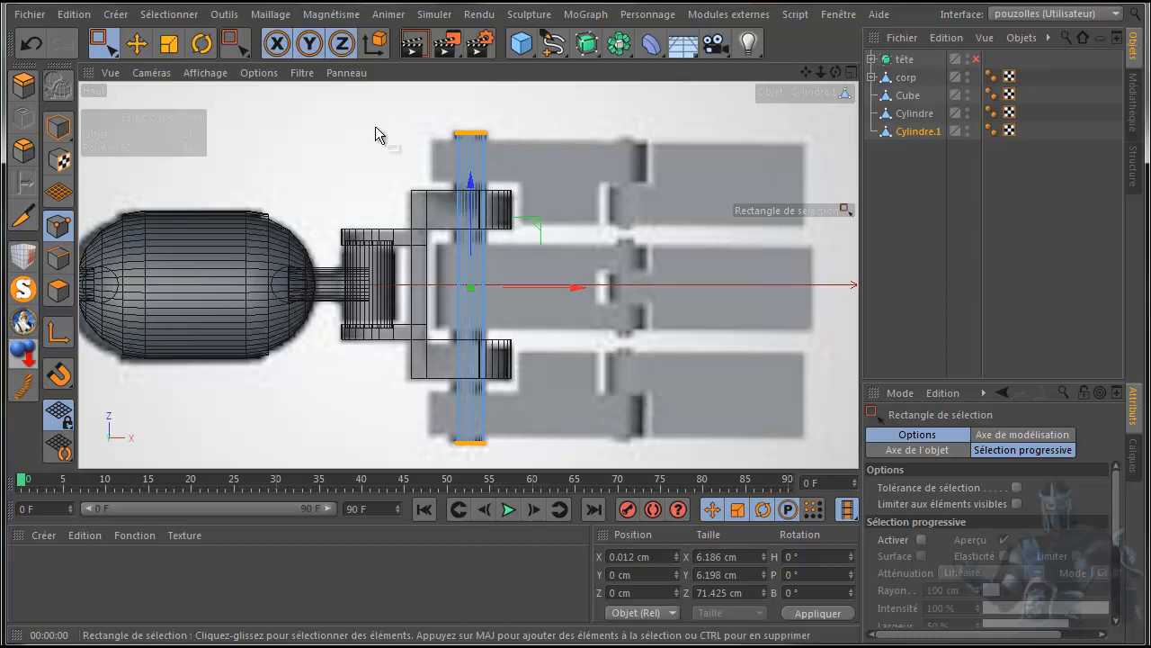
pyautogui.click(521, 45)
pyautogui.moveTo(912, 140); pyautogui.dragTo(913, 150)
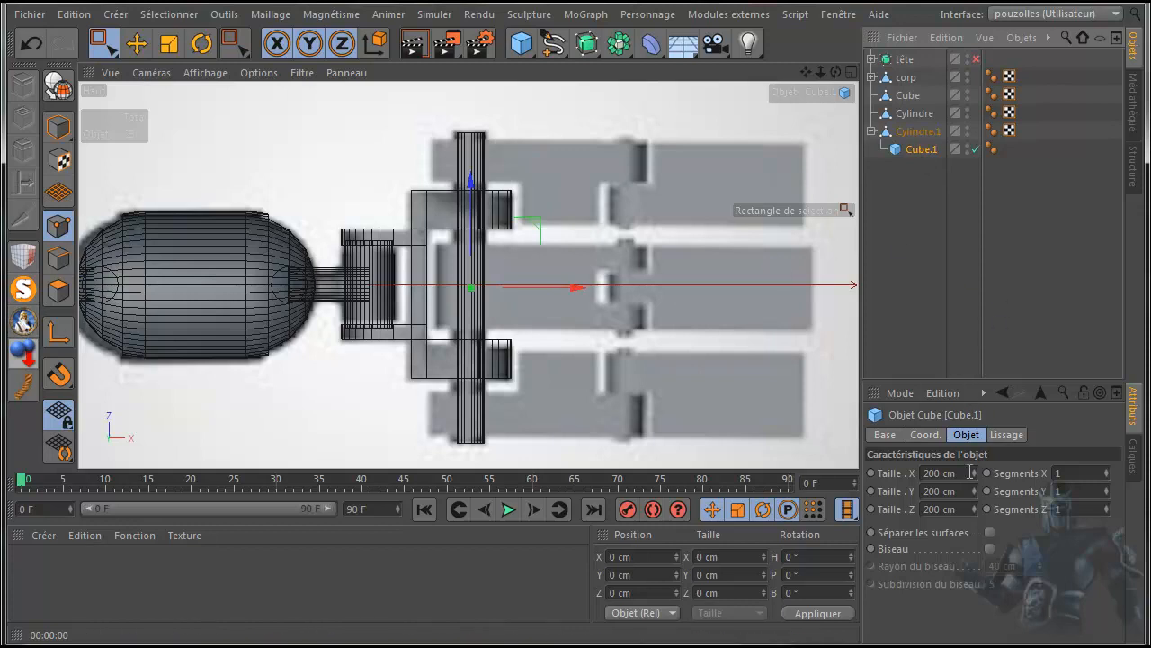
# Step: Set the new cube's size to 50 cm in X, Y and Z
pyautogui.moveTo(943, 473); pyautogui.dragTo(919, 473)
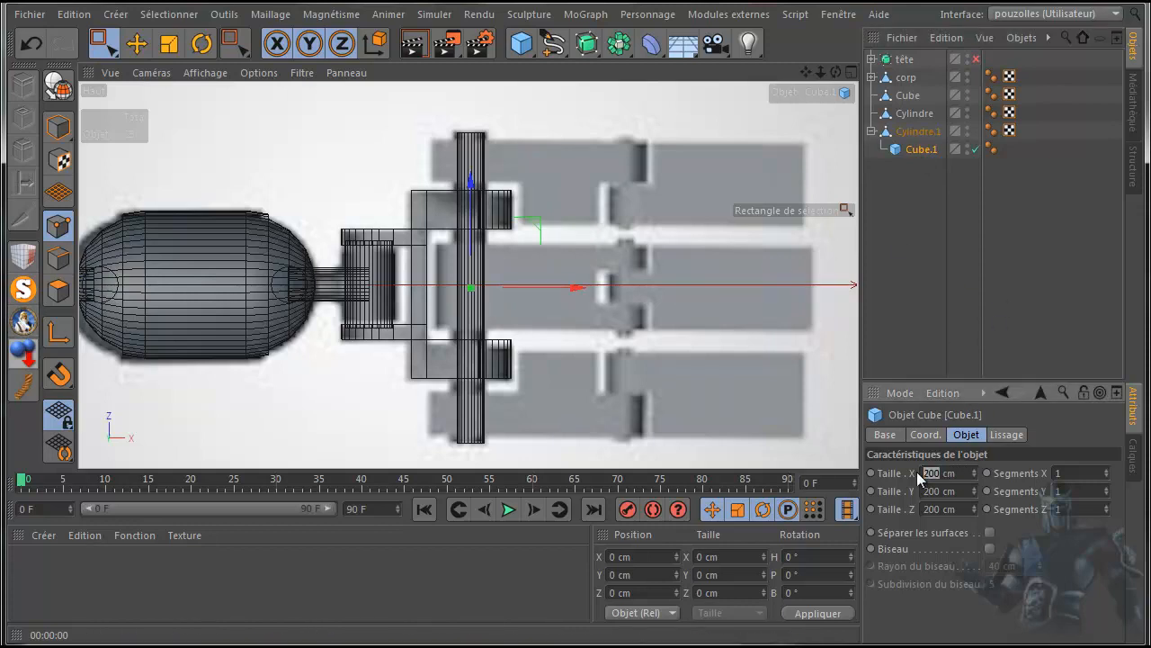
pyautogui.write('50')
pyautogui.press('Return')
pyautogui.moveTo(944, 492); pyautogui.dragTo(921, 491)
pyautogui.write('50')
pyautogui.press('Return')
pyautogui.doubleClick(935, 509)
pyautogui.write('50')
pyautogui.press('Return')
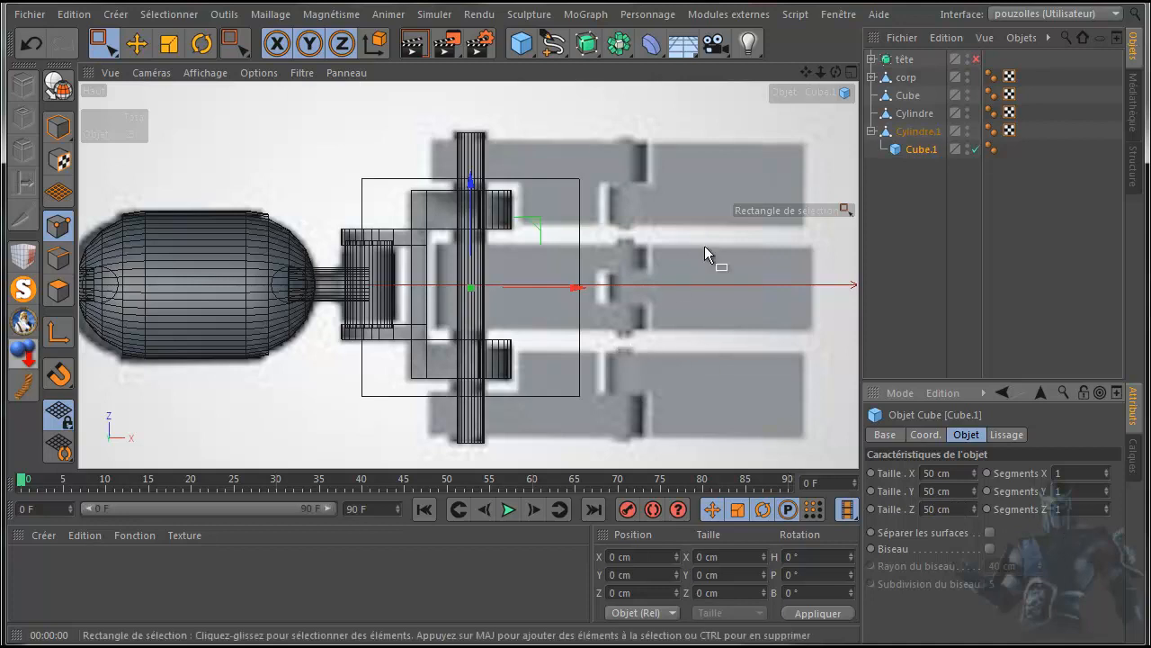
# Step: Take the cube out of the finger pin's hierarchy and return to model mode, keeping the cube parametric
pyautogui.moveTo(930, 150); pyautogui.dragTo(917, 191)
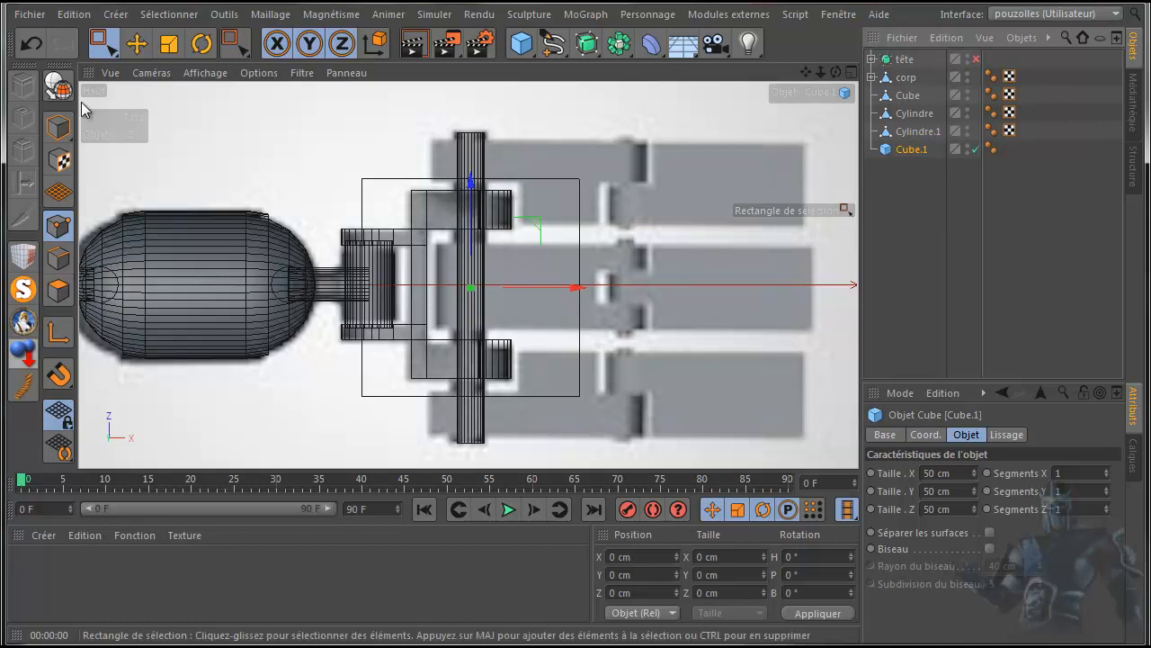
pyautogui.click(56, 86)
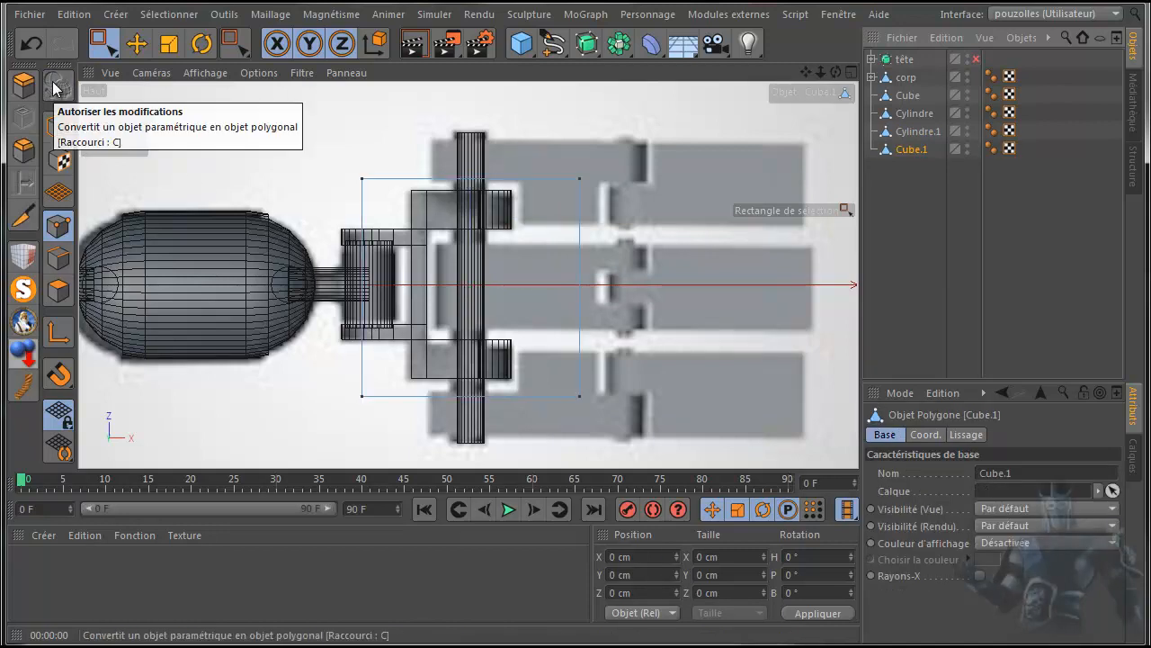
pyautogui.click(32, 42)
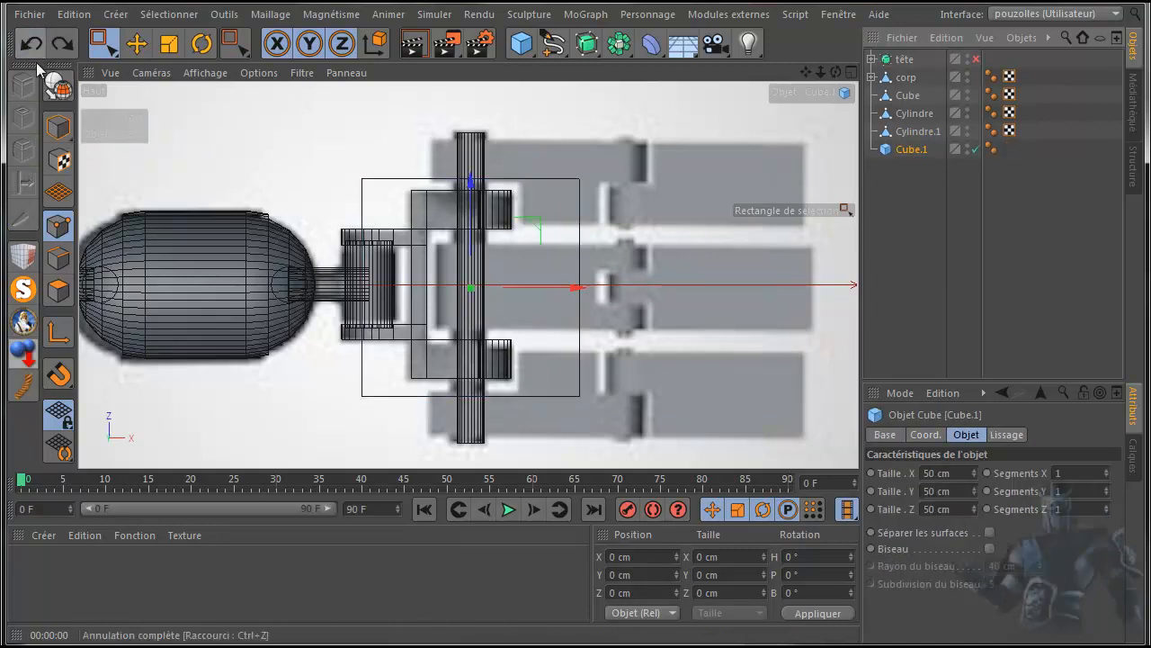
pyautogui.click(58, 129)
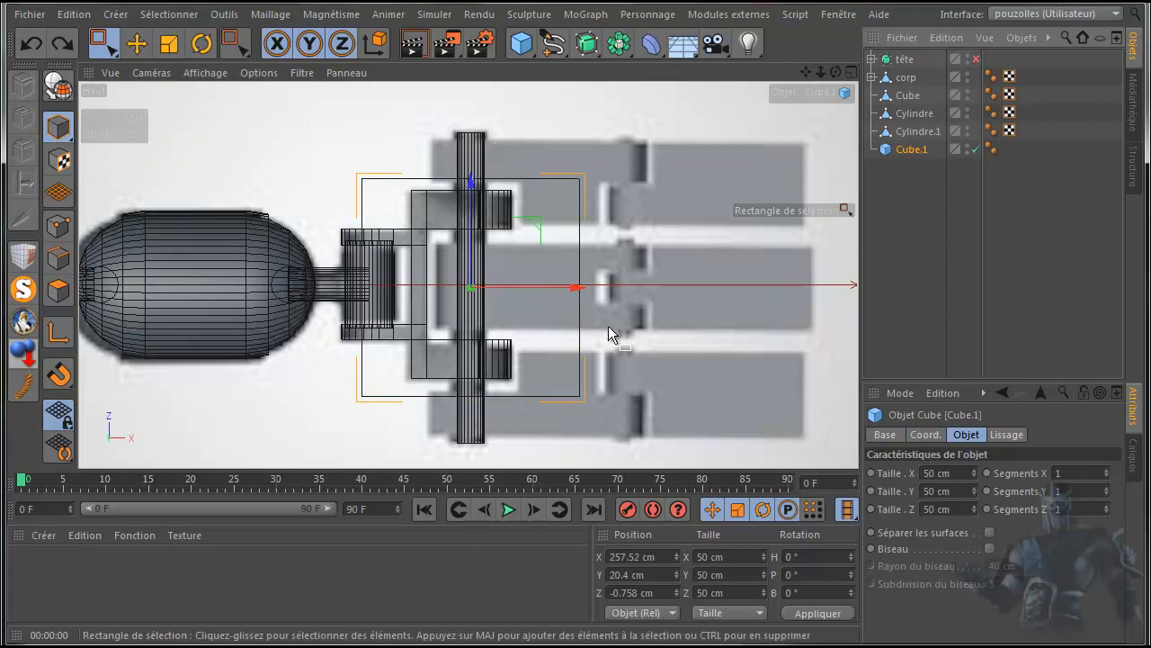
# Step: Resize the cube in the top view to about 44.3 cm in X and 18.9 cm in Z, matching the middle finger's width
pyautogui.scroll(1, 605, 325)
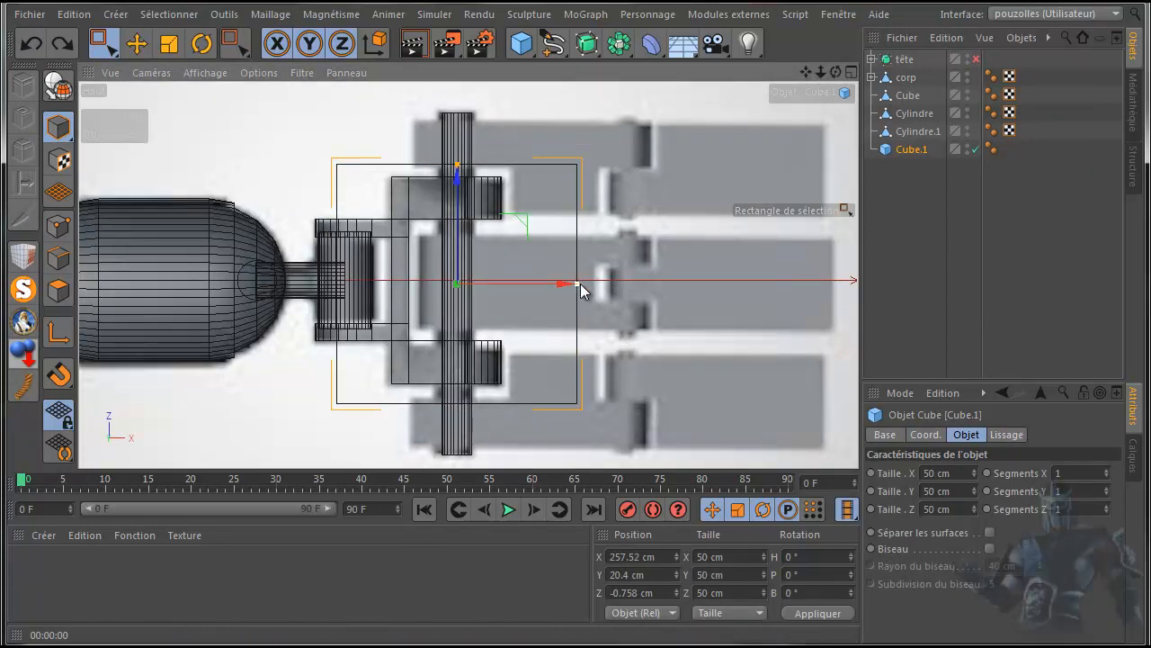
pyautogui.moveTo(576, 286); pyautogui.dragTo(564, 286)
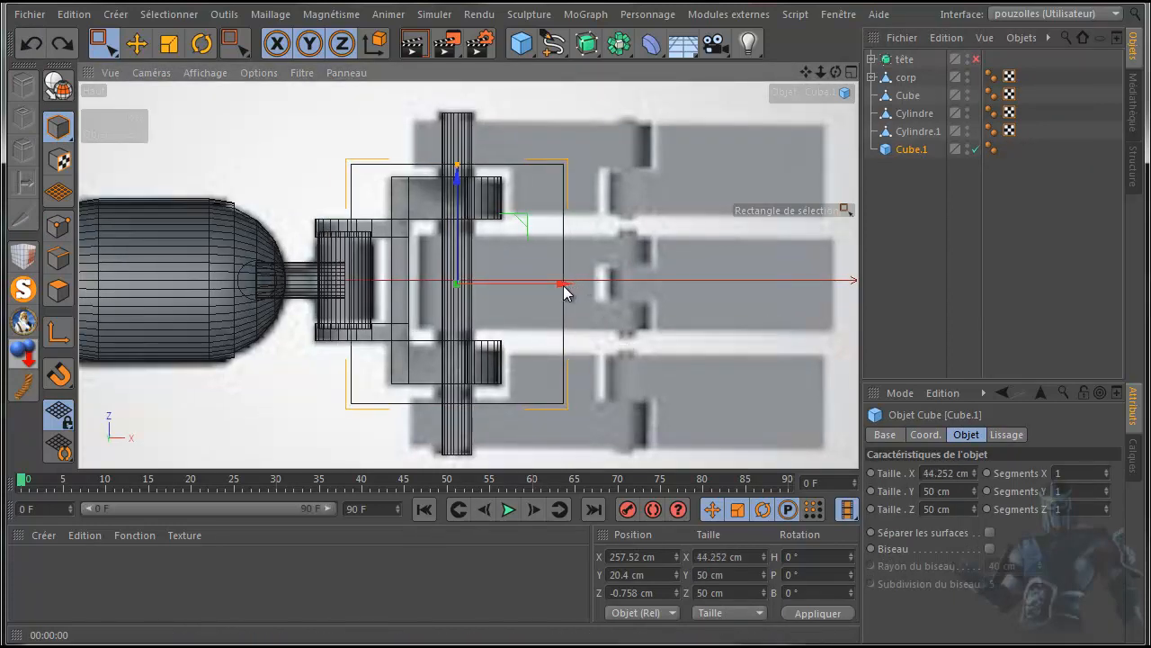
pyautogui.moveTo(460, 169); pyautogui.dragTo(457, 244)
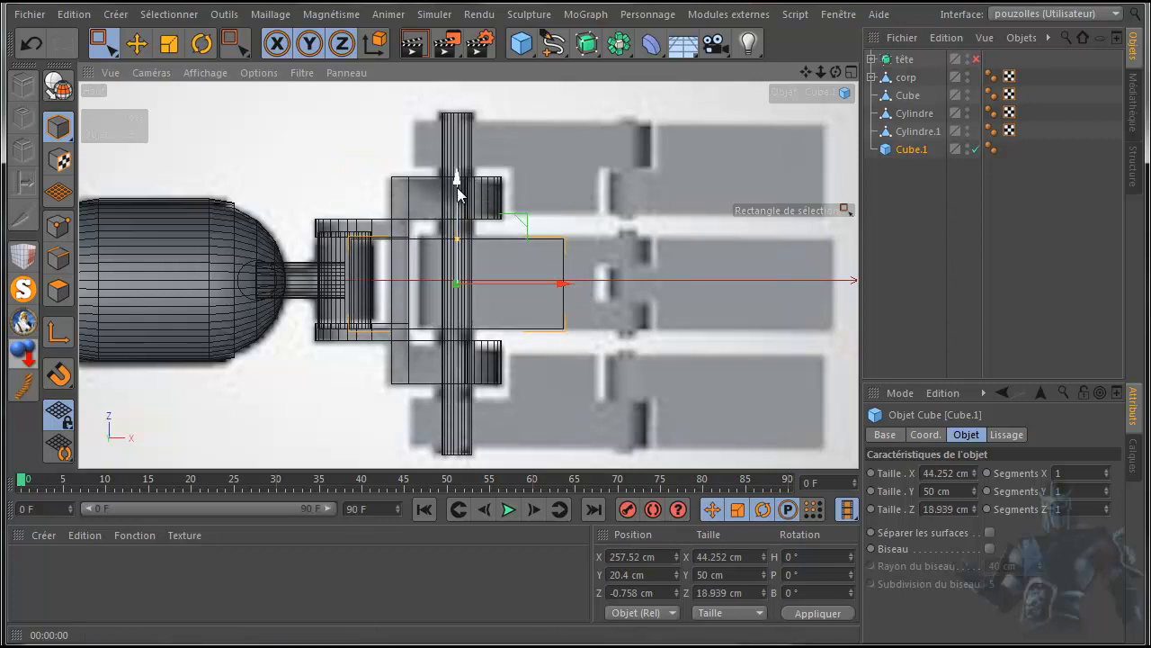
# Step: Move the cube onto the reference finger on the negative Z side and lengthen it to about 47.8 cm in X
pyautogui.moveTo(456, 180); pyautogui.dragTo(457, 302)
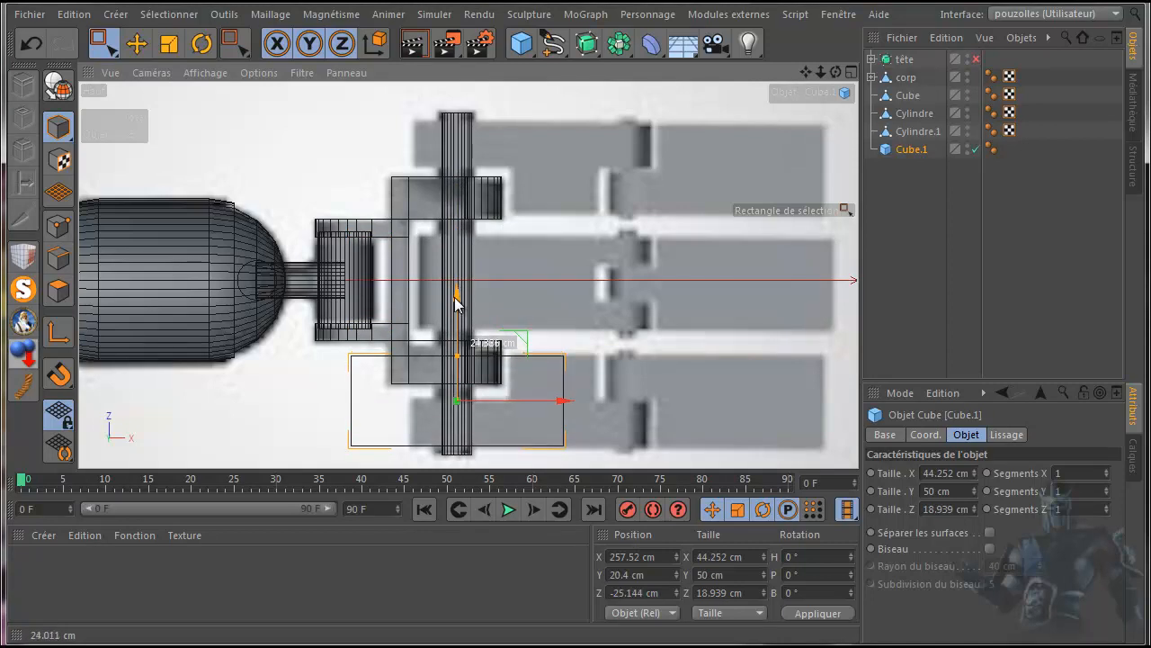
pyautogui.moveTo(457, 301); pyautogui.dragTo(458, 304)
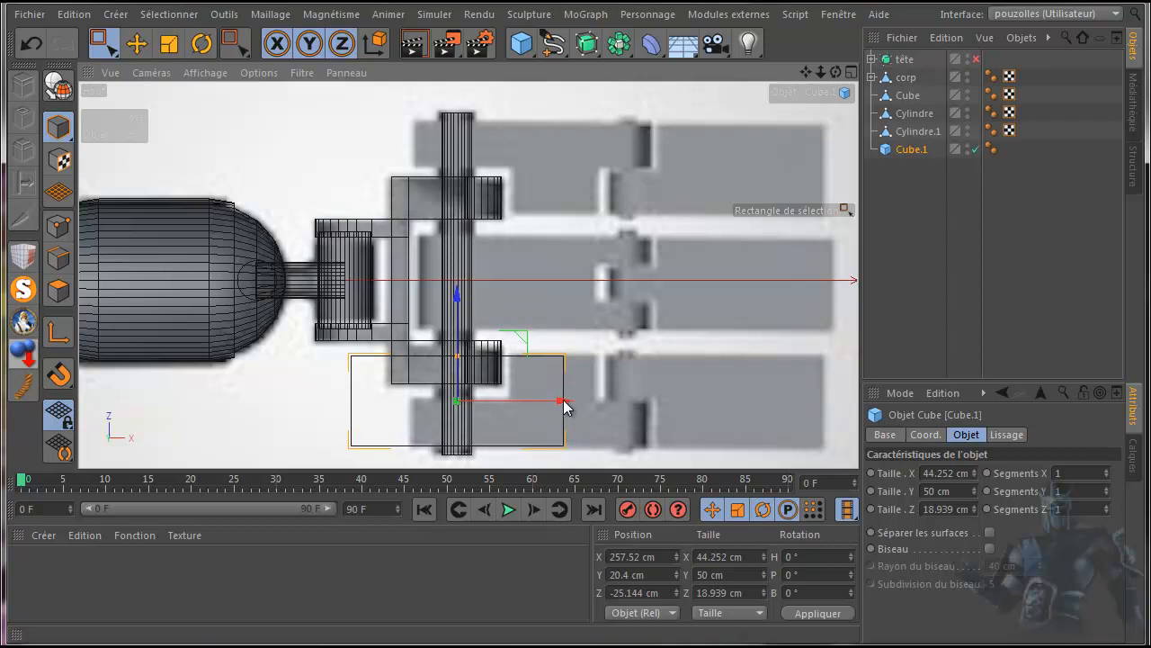
pyautogui.moveTo(564, 401); pyautogui.dragTo(633, 409)
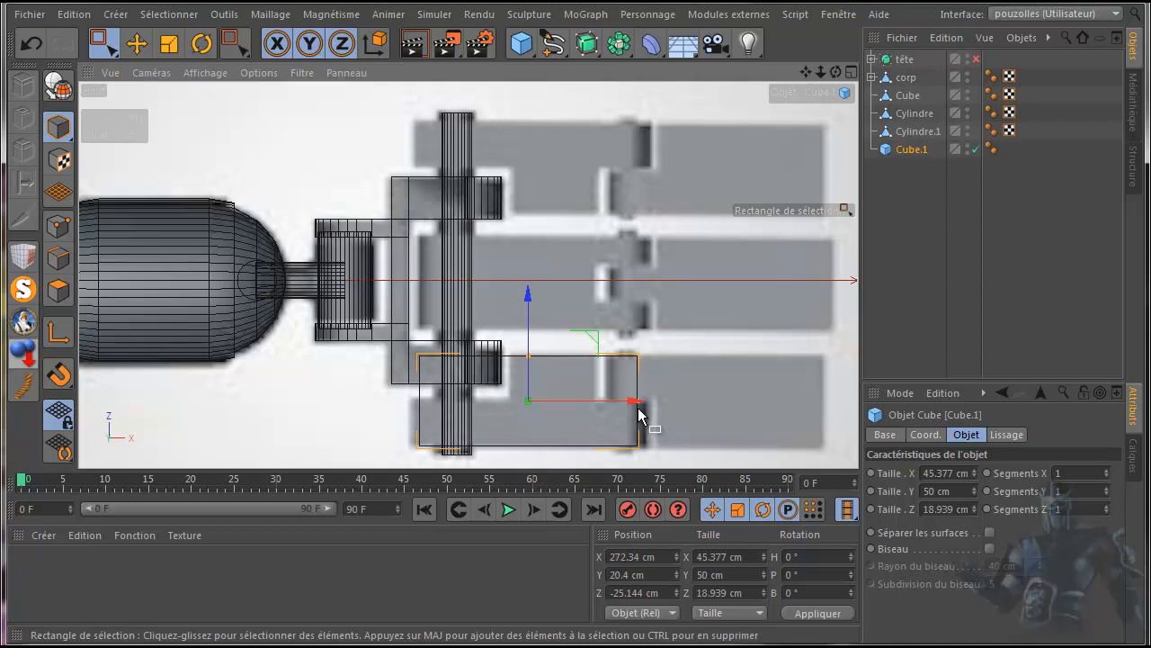
pyautogui.scroll(2, 640, 410)
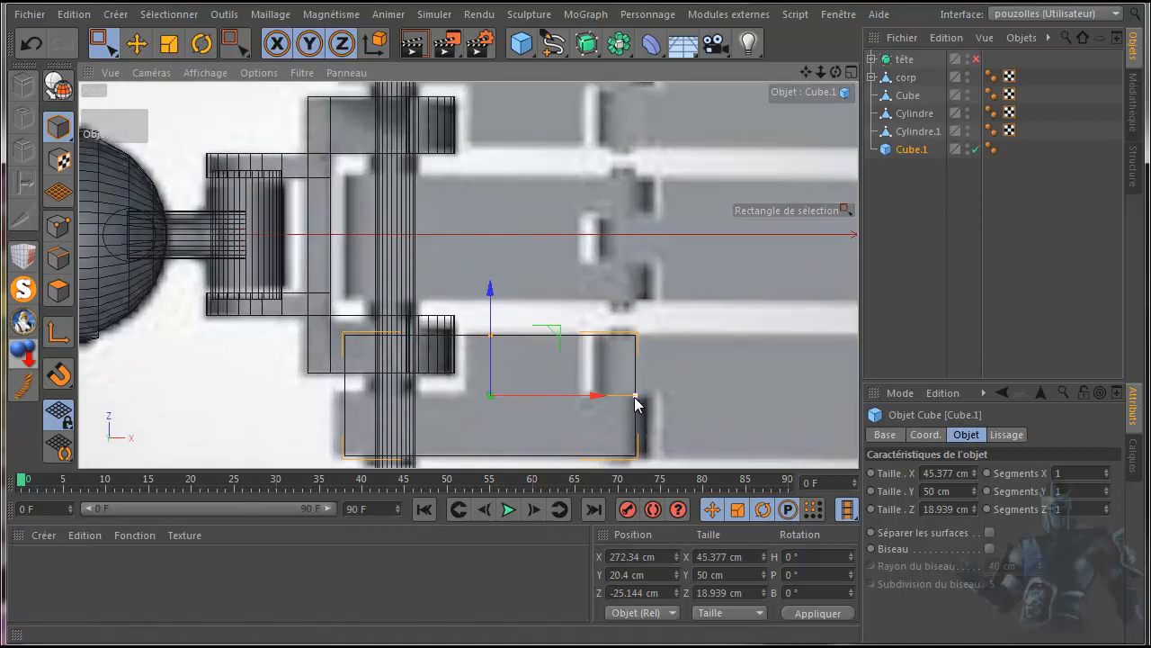
pyautogui.moveTo(635, 397); pyautogui.dragTo(643, 400)
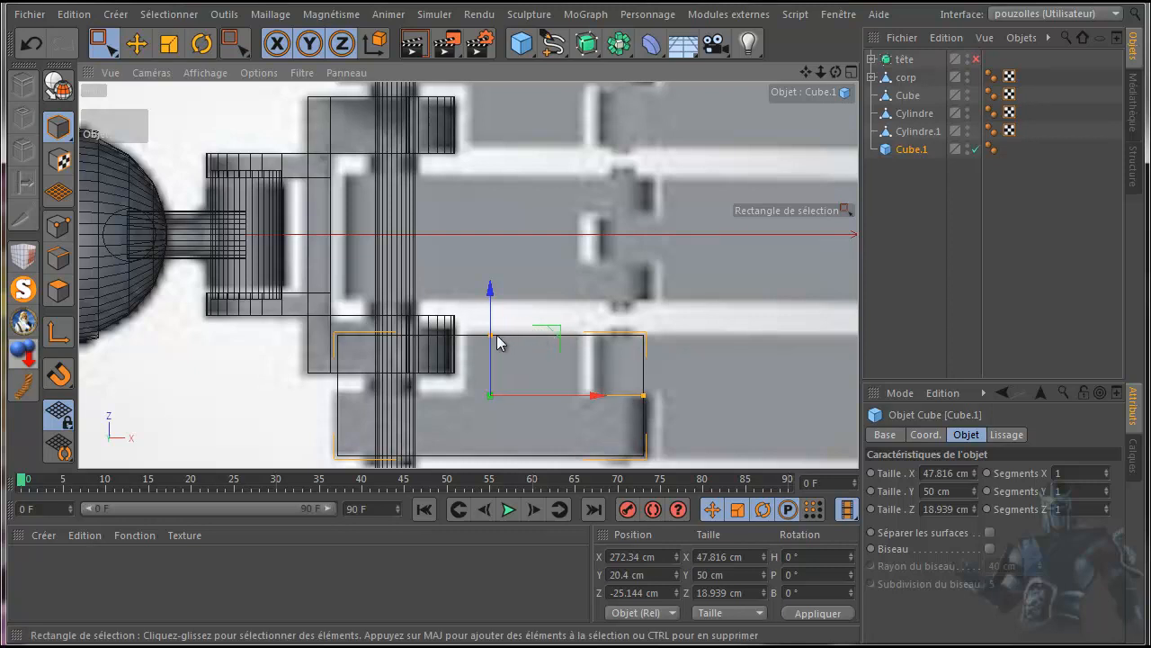
# Step: Narrow the cube to about 9.8 cm in Z and shift it to about Z -29.8 cm, over the finger's outer strip
pyautogui.moveTo(492, 333); pyautogui.dragTo(491, 359)
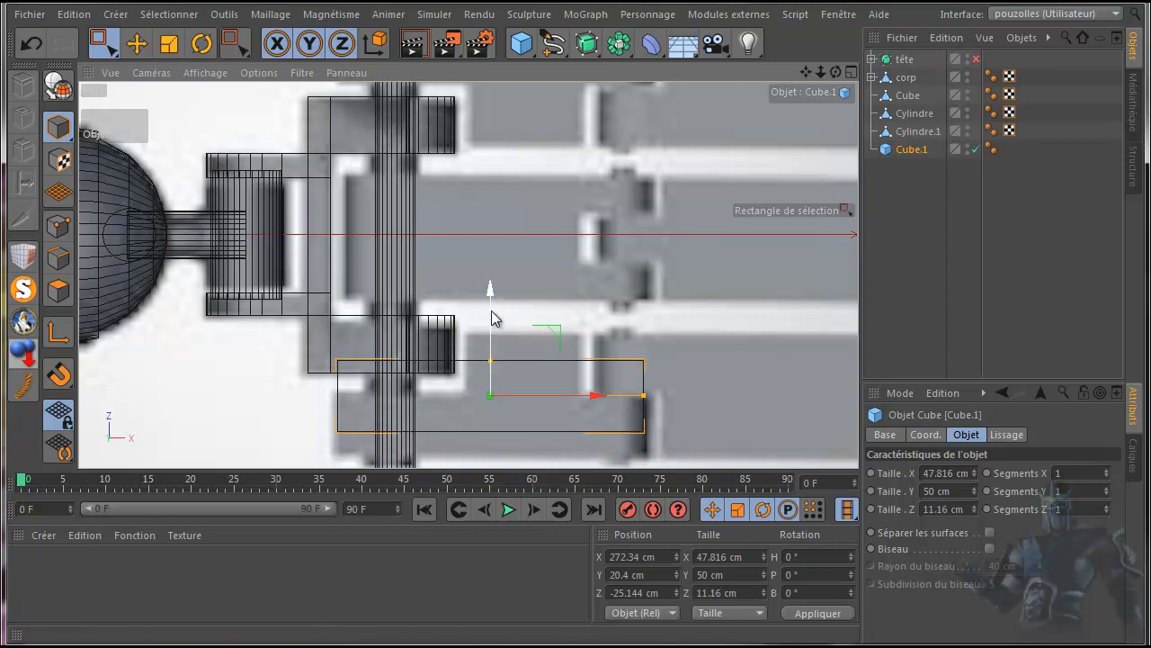
pyautogui.moveTo(492, 303); pyautogui.dragTo(494, 334)
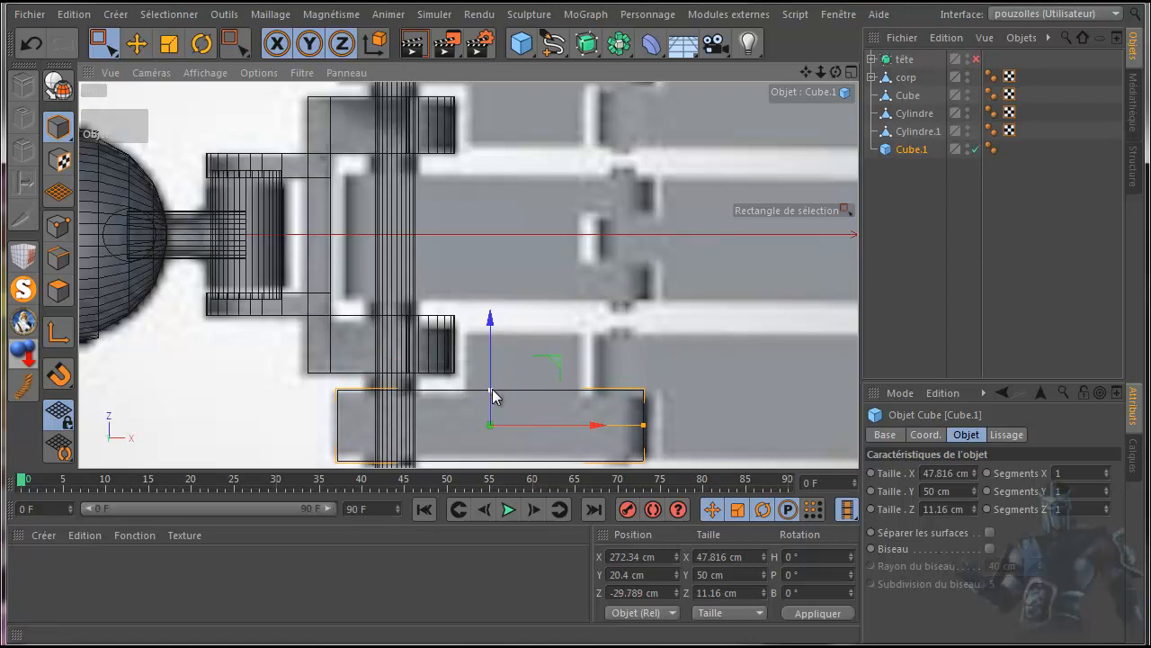
pyautogui.moveTo(491, 390); pyautogui.dragTo(491, 394)
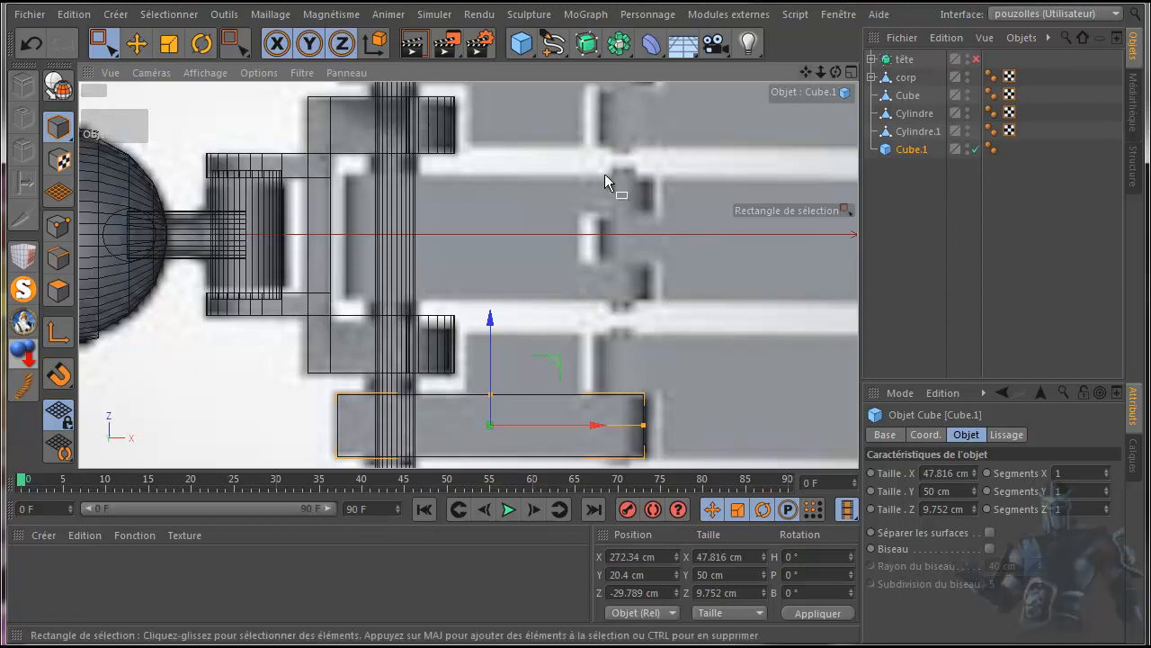
pyautogui.middleClick(524, 186)
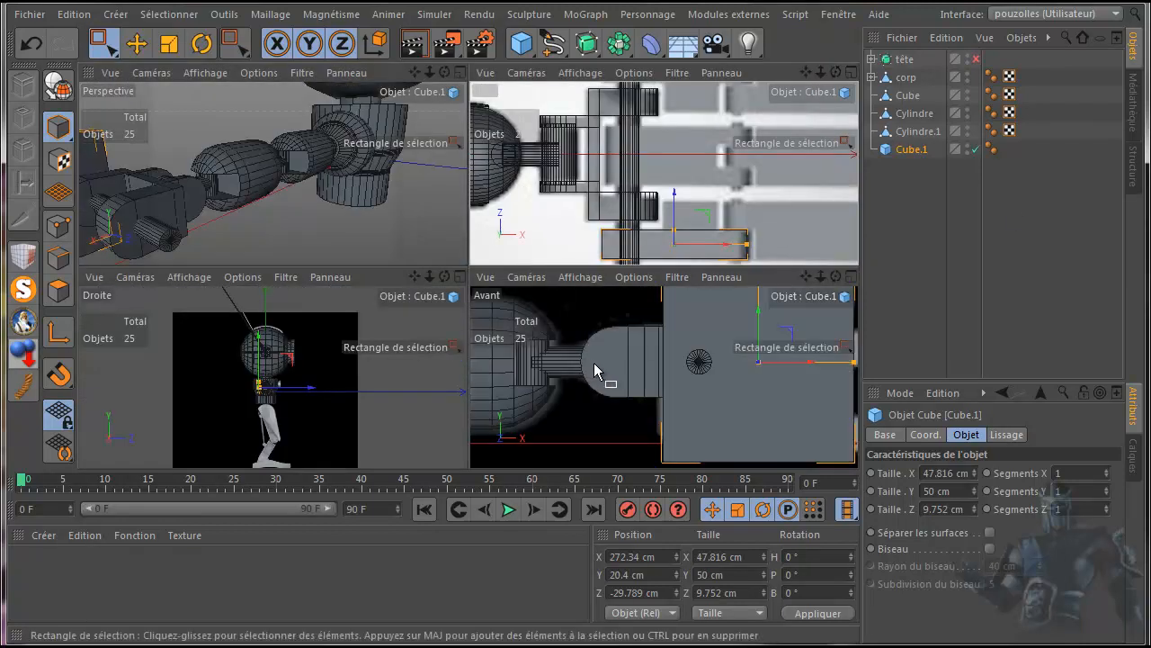
# Step: Reduce the cube's height in the front view to about 14.4 cm in Y
pyautogui.middleClick(594, 370)
pyautogui.moveTo(650, 118); pyautogui.dragTo(652, 233)
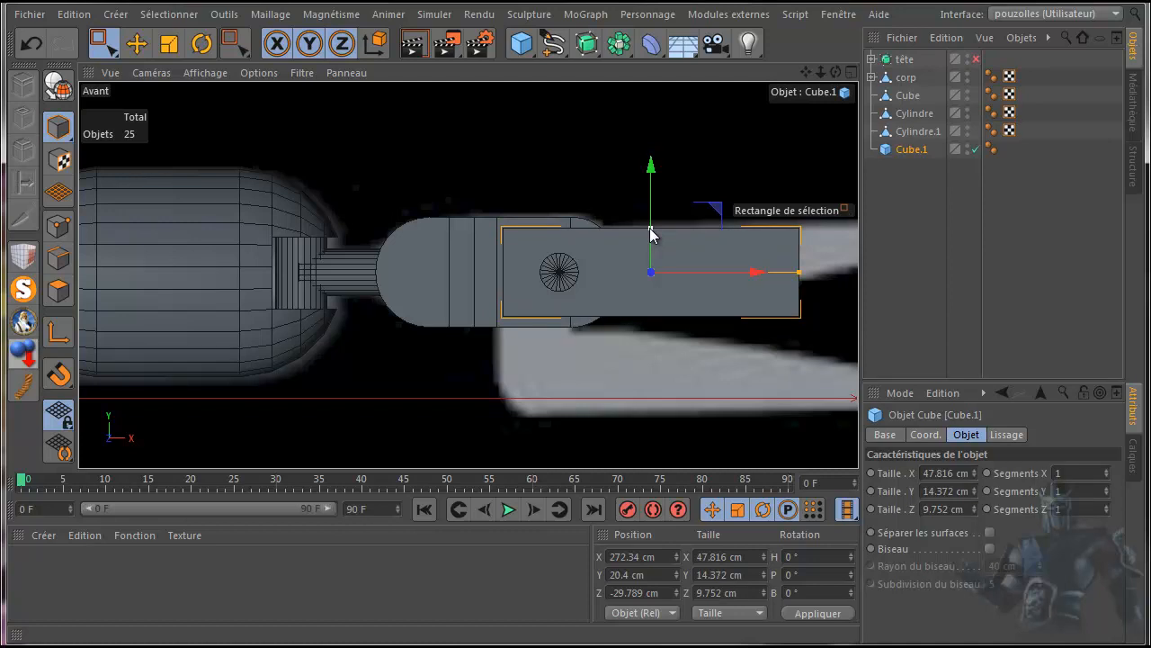
pyautogui.middleClick(415, 364)
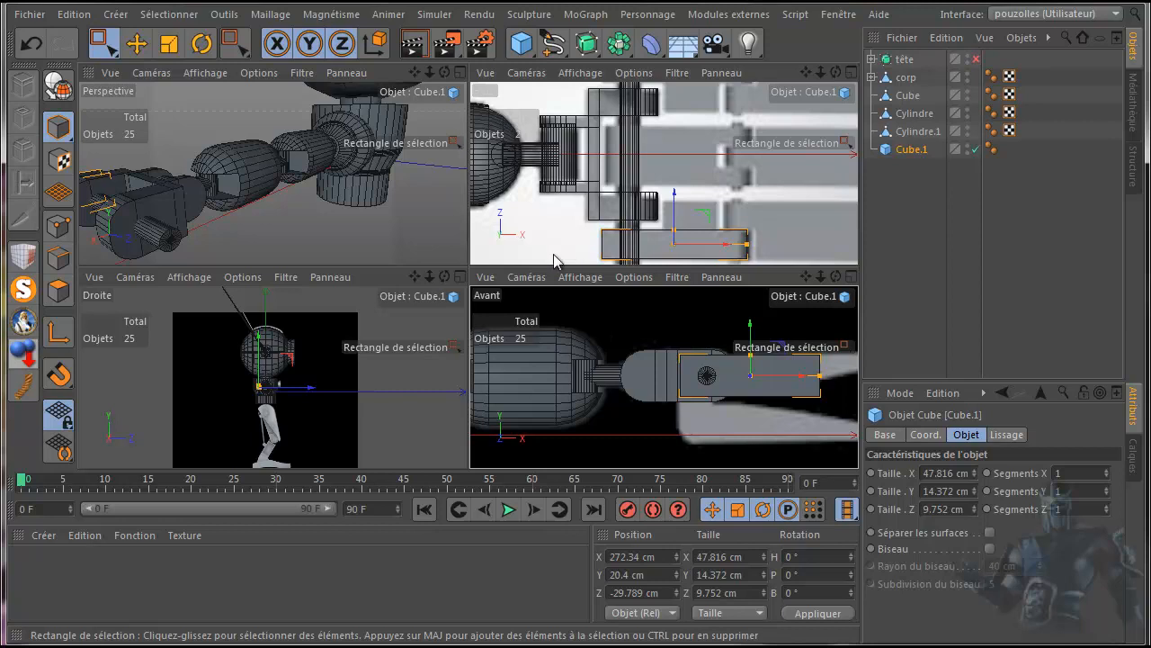
# Step: Turn on X-ray display for the finger cube so the reference shows through it
pyautogui.middleClick(653, 437)
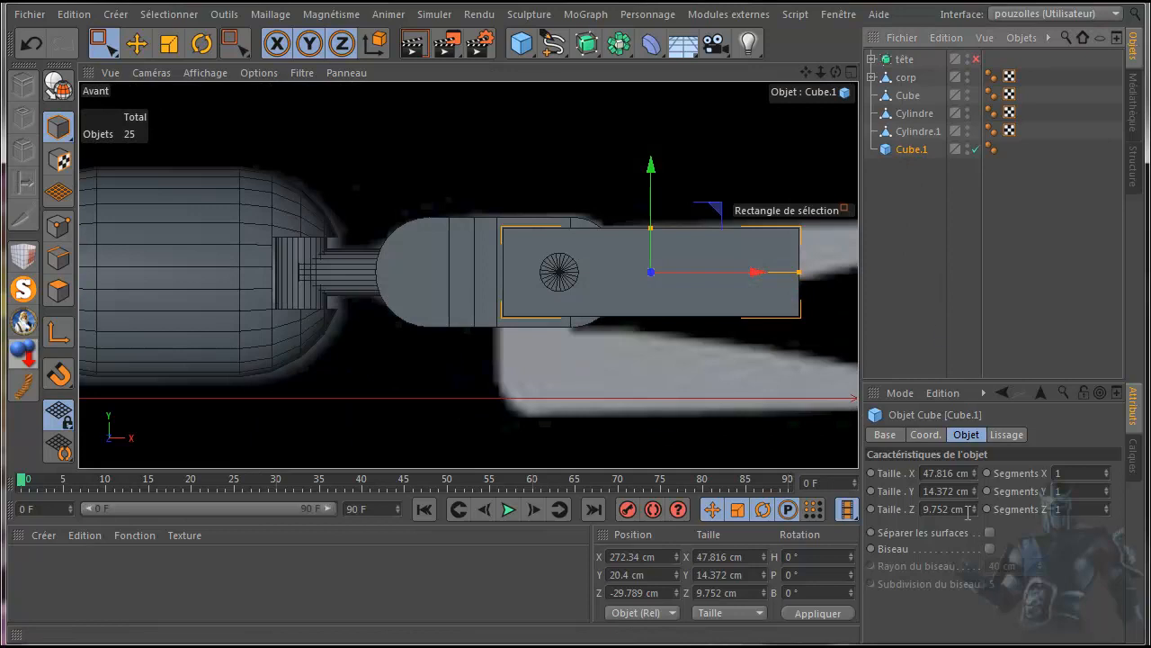
pyautogui.click(886, 435)
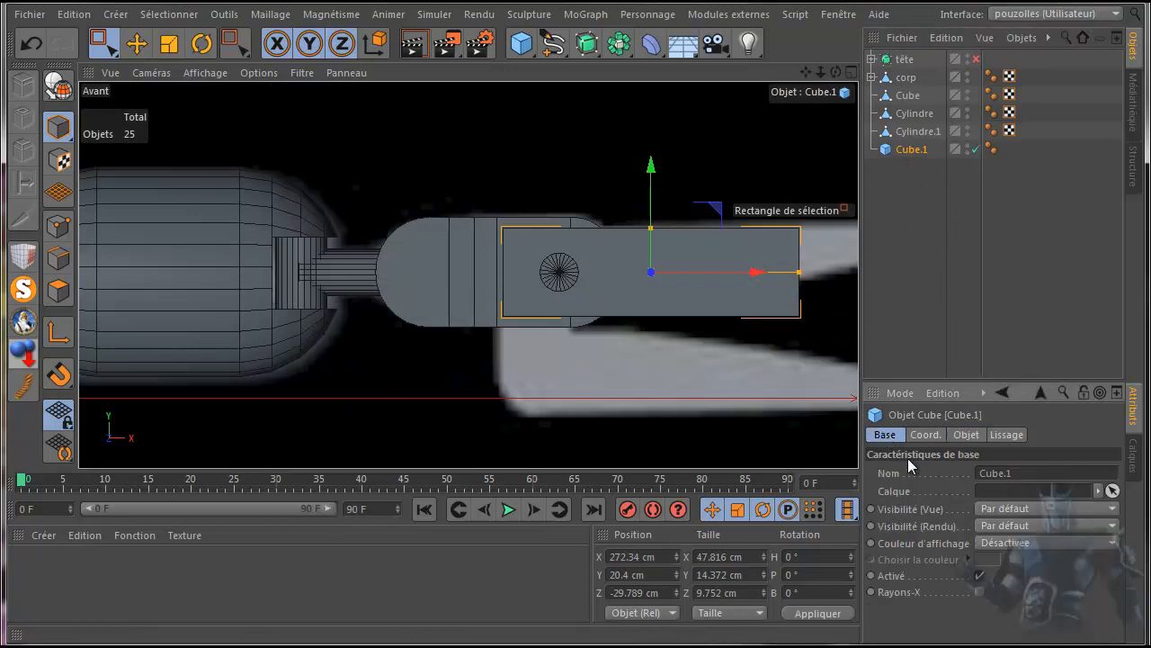
pyautogui.click(980, 592)
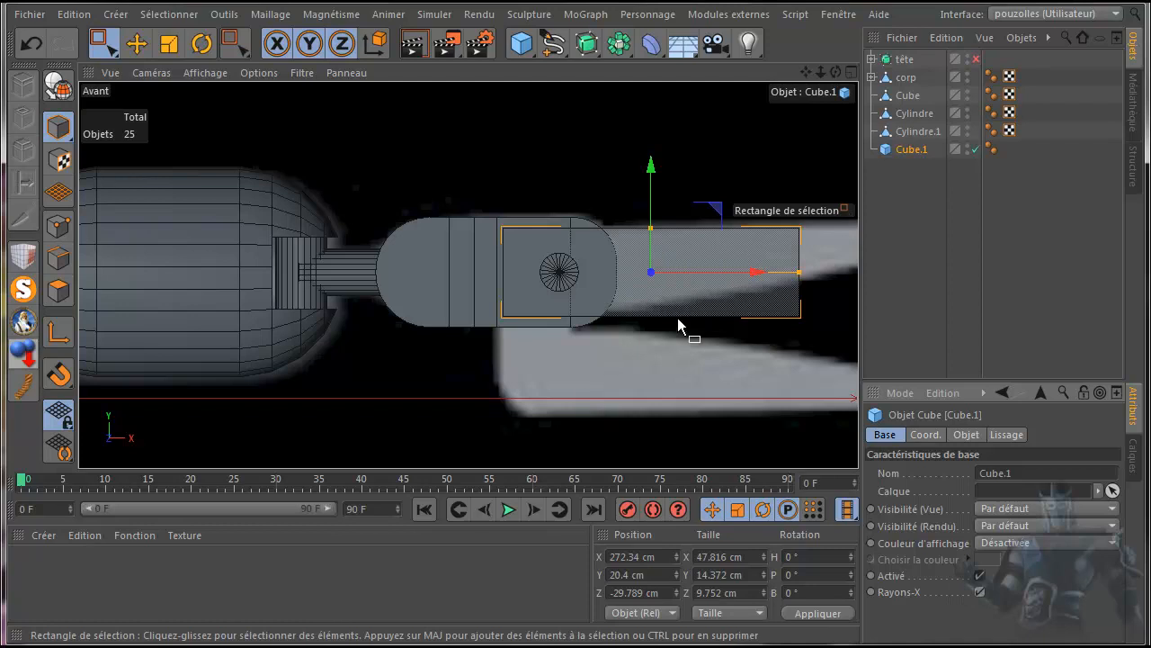
# Step: Convert the finger cube to an editable polygon object and switch to point mode
pyautogui.middleClick(269, 113)
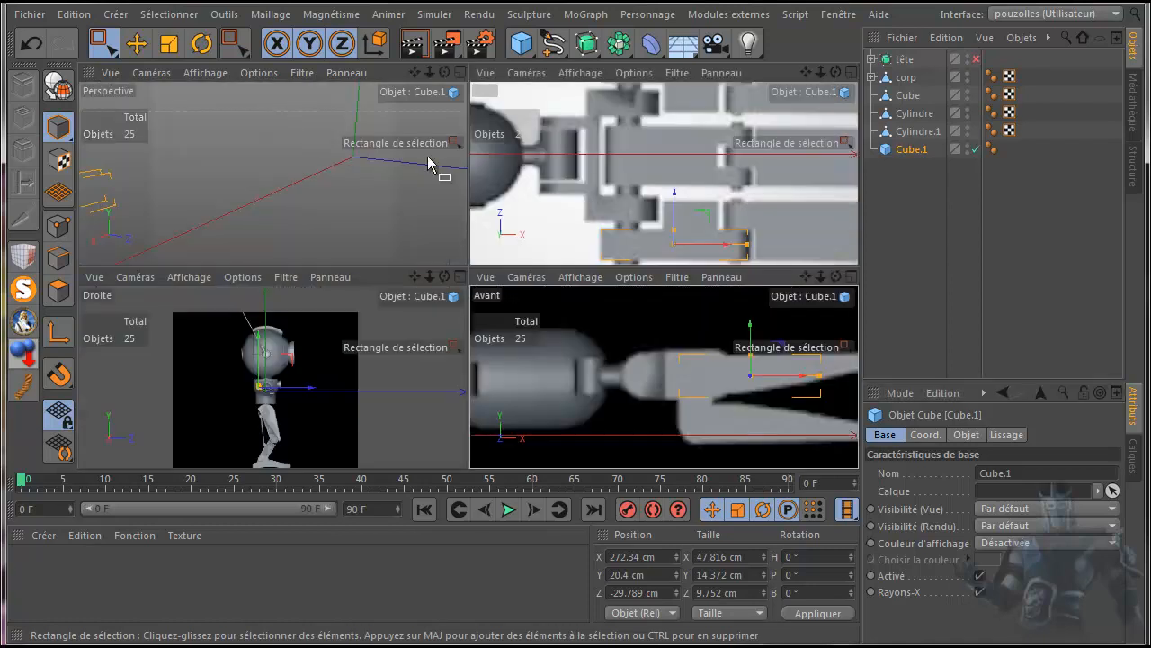
pyautogui.middleClick(555, 237)
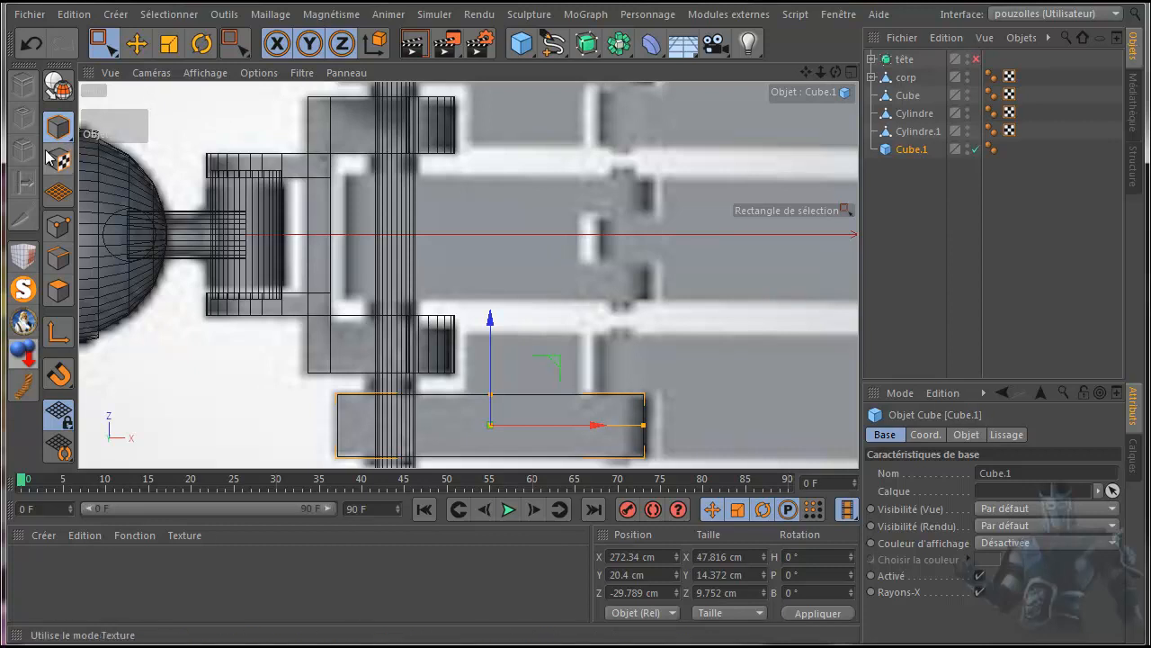
pyautogui.click(59, 86)
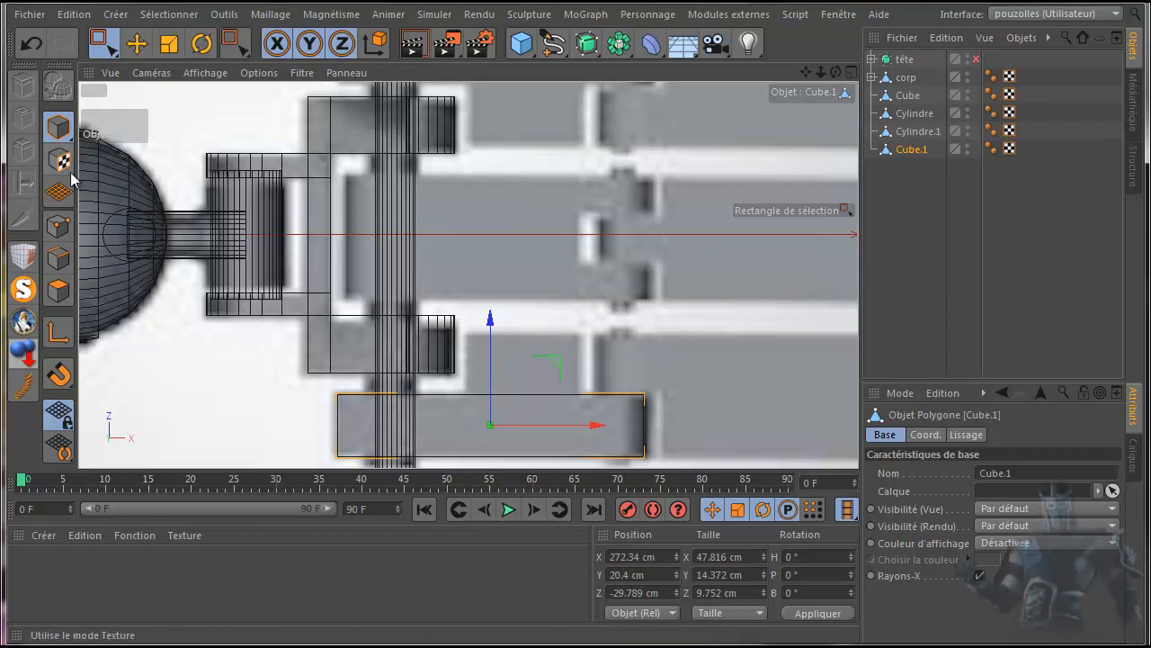
pyautogui.click(58, 226)
# Step: Cut two loops across the finger block with the Knife in loop mode, at both edges of the reference's wider middle part
pyautogui.click(23, 217)
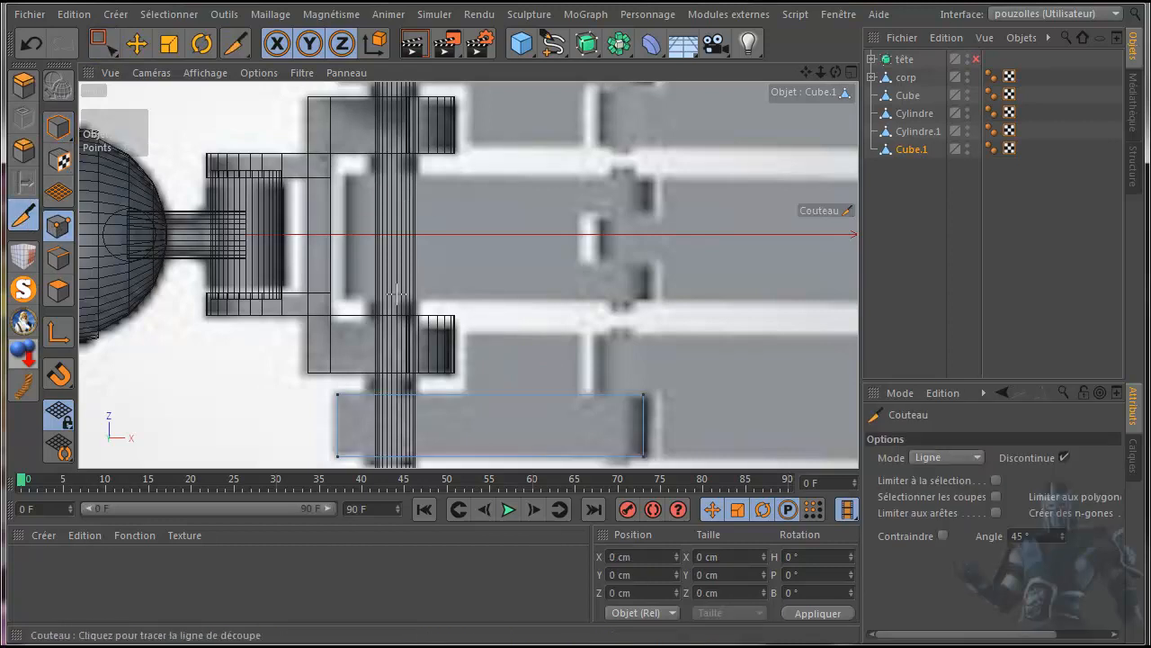
pyautogui.moveTo(807, 72); pyautogui.dragTo(812, 2)
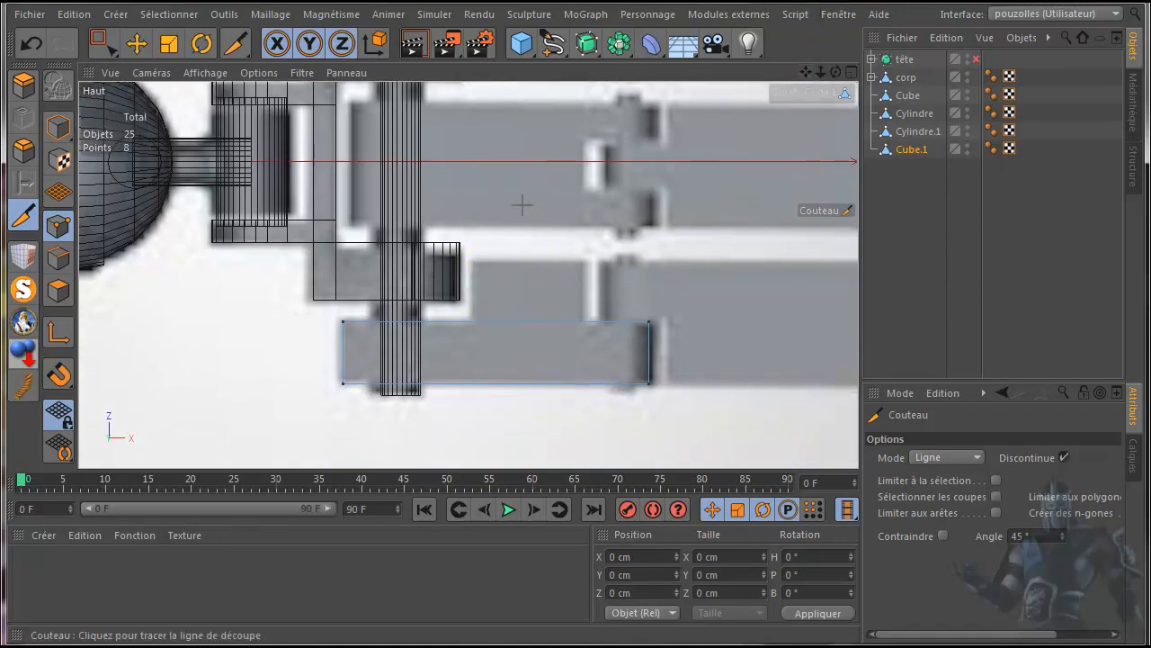
pyautogui.click(958, 456)
pyautogui.click(935, 526)
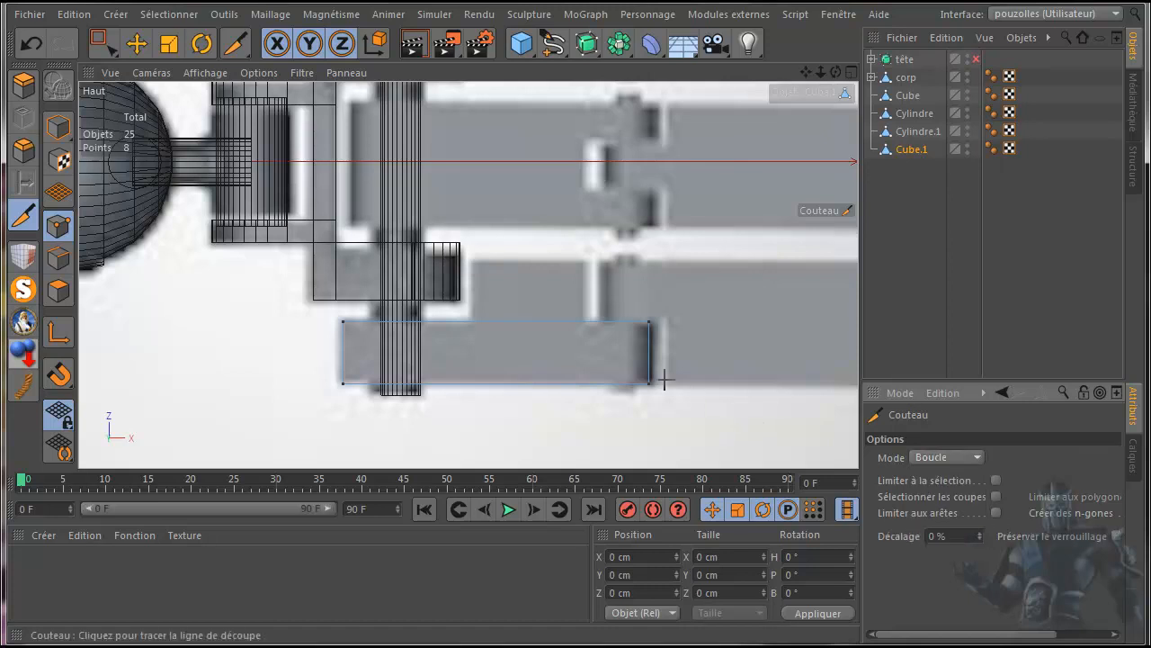
pyautogui.click(472, 324)
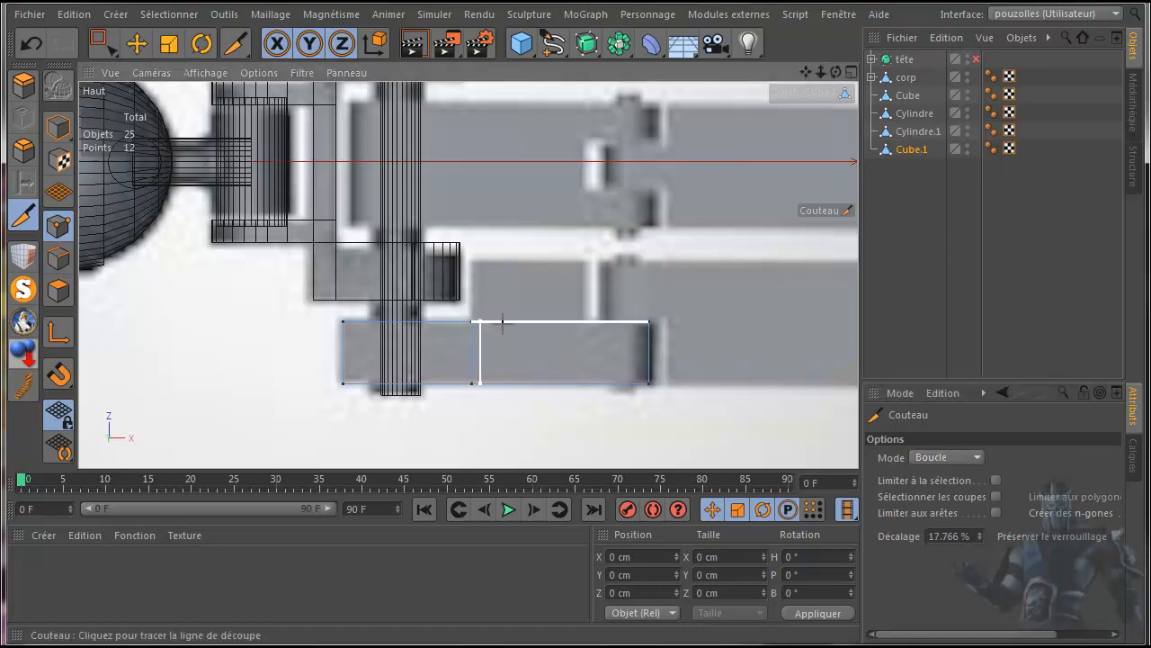
pyautogui.click(586, 324)
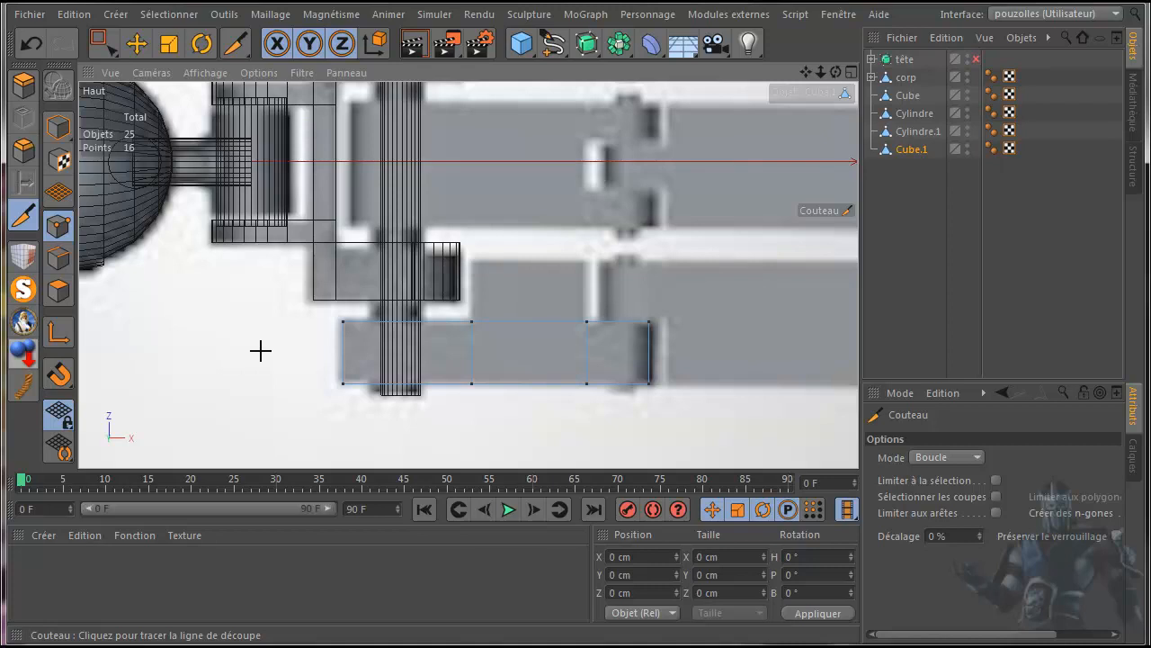
# Step: Extrude the middle polygon on the block's +Z side out to about Z 14.3 cm, matching the reference's wider part
pyautogui.click(59, 286)
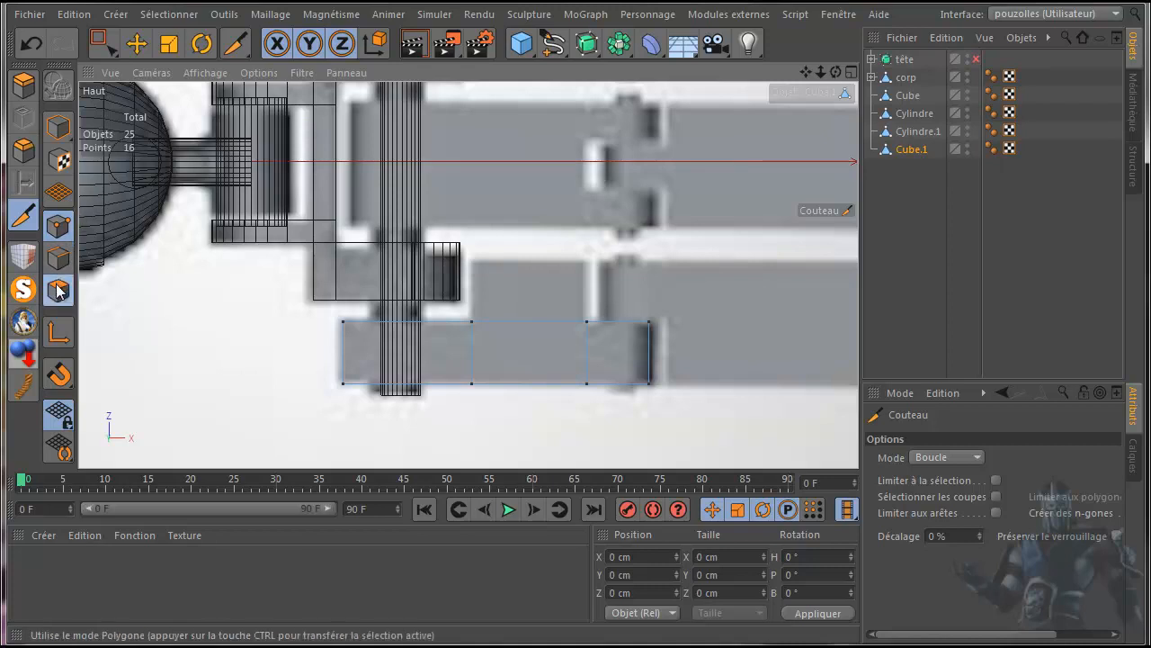
pyautogui.click(103, 43)
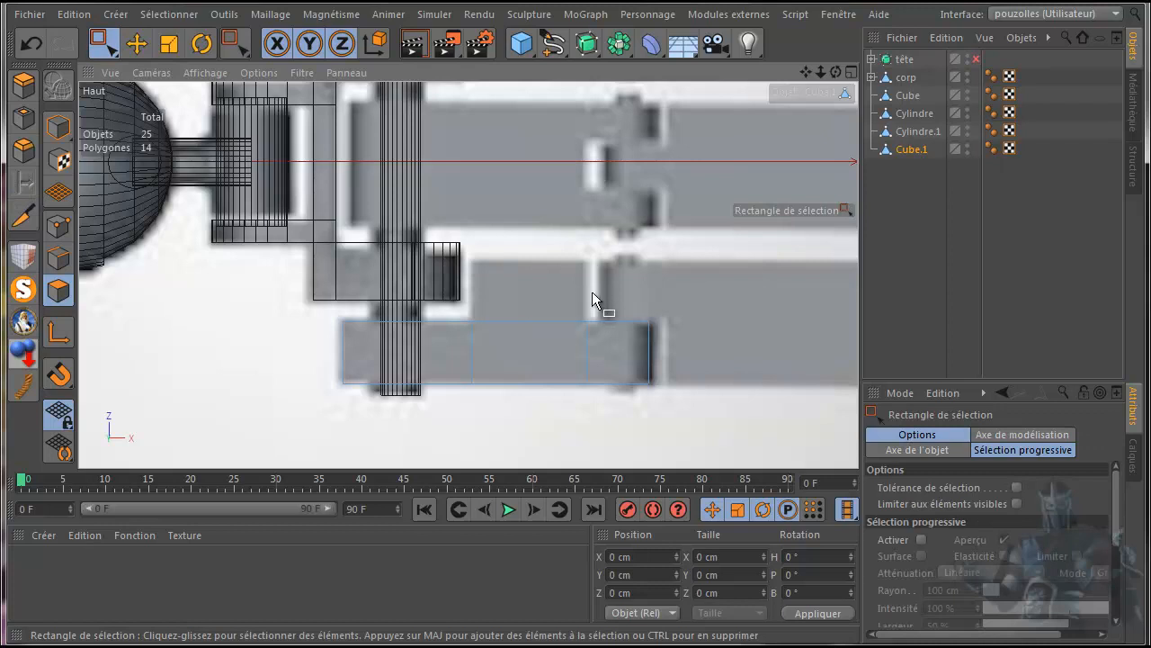
pyautogui.moveTo(597, 308); pyautogui.dragTo(455, 342)
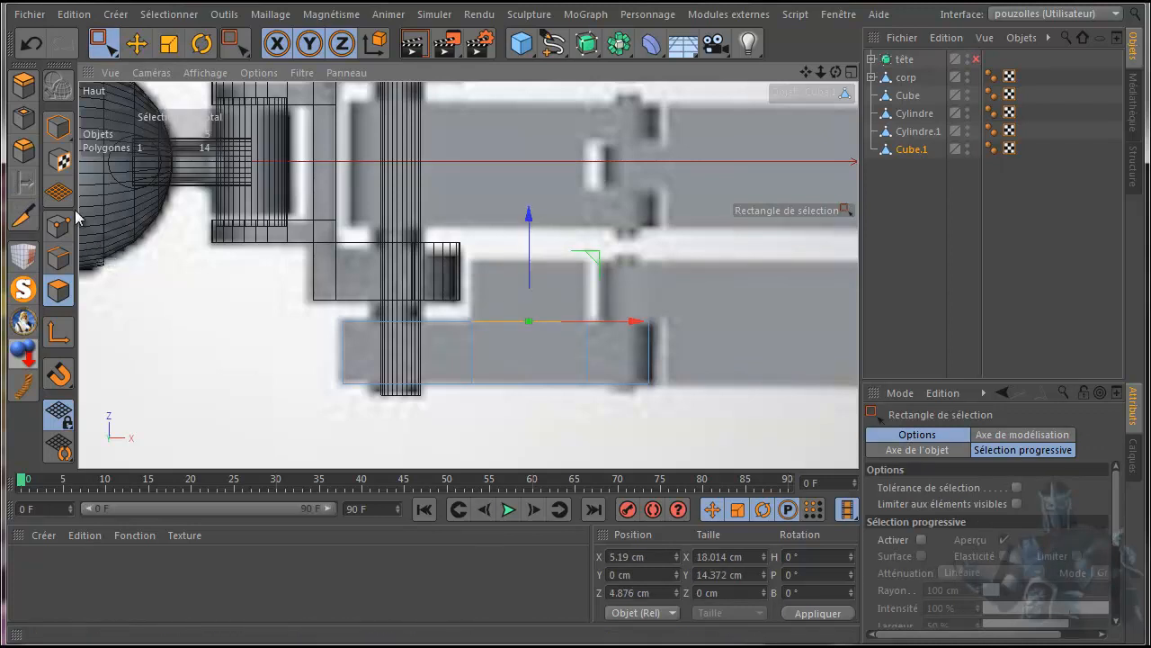
pyautogui.click(24, 85)
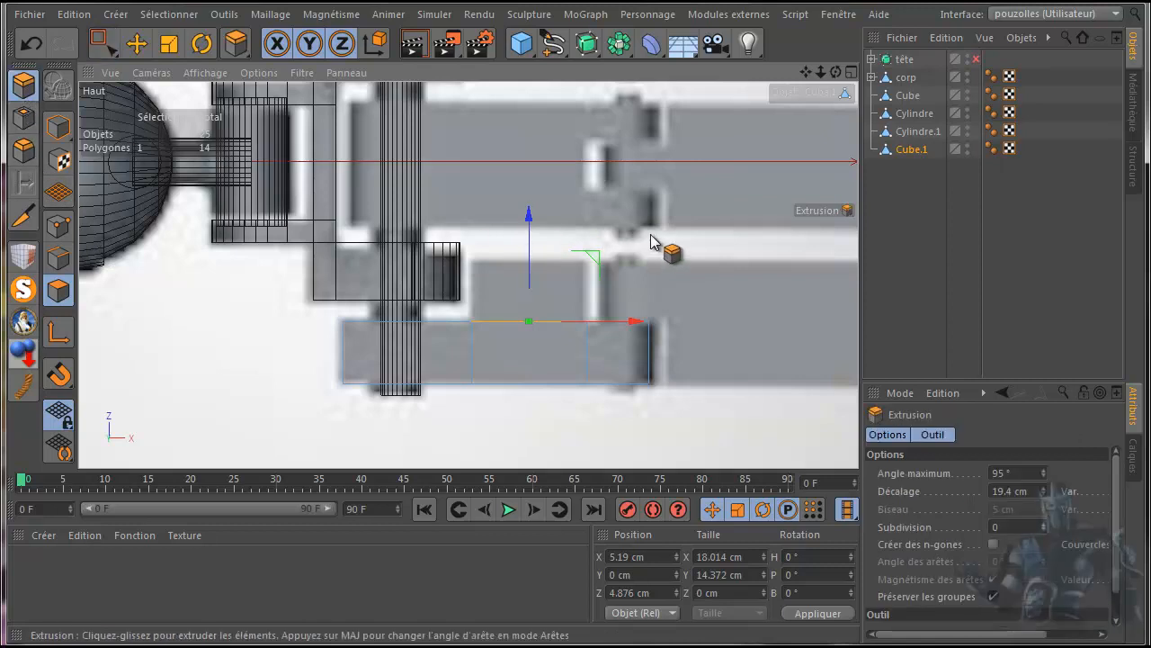
pyautogui.moveTo(654, 251); pyautogui.dragTo(841, 93)
pyautogui.moveTo(529, 214); pyautogui.dragTo(530, 167)
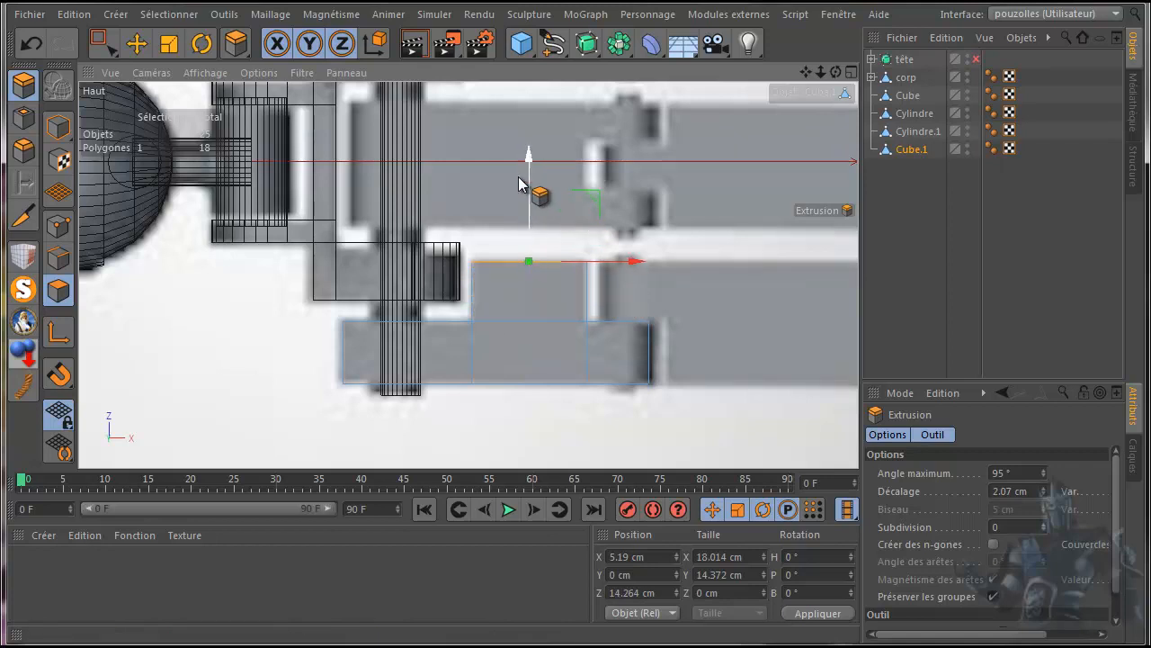
# Step: Raise the eight lower points from the first cut to the tip slightly in the front view, following the reference's underside
pyautogui.middleClick(316, 416)
pyautogui.middleClick(607, 410)
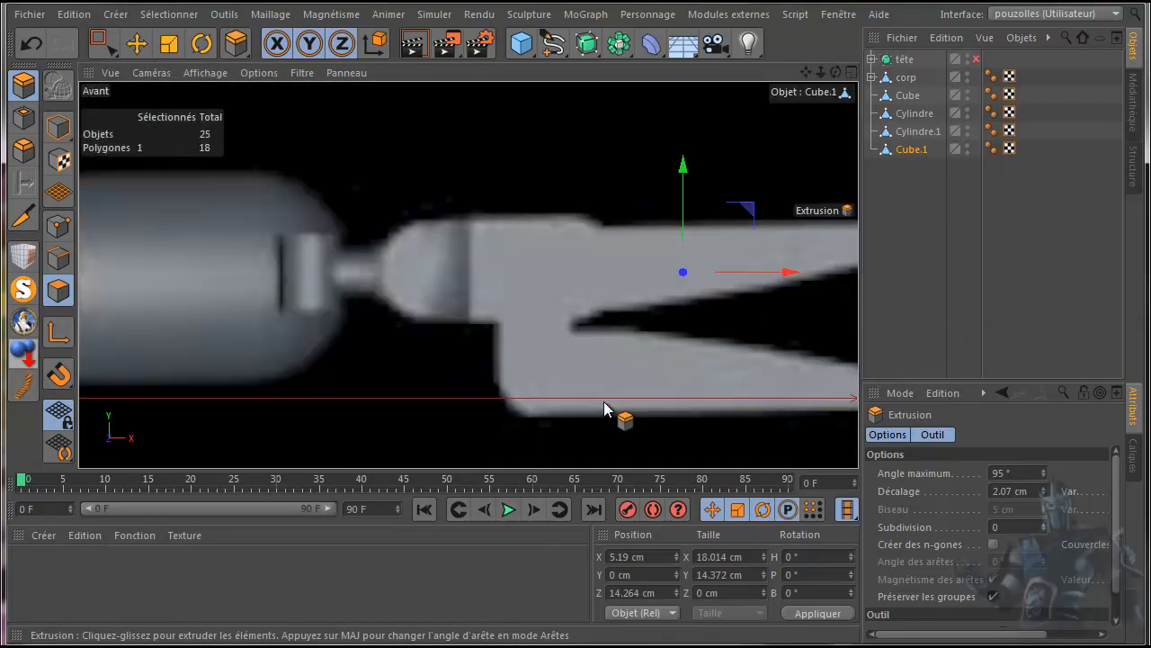
pyautogui.moveTo(812, 71); pyautogui.dragTo(713, 72)
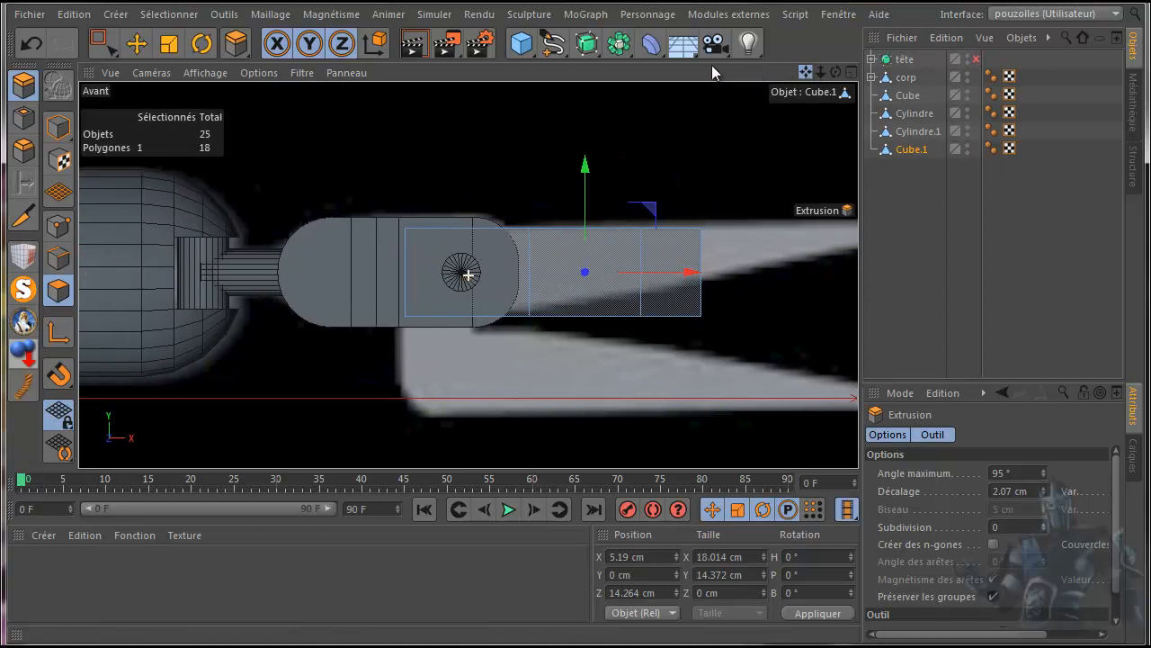
pyautogui.click(59, 225)
pyautogui.click(103, 43)
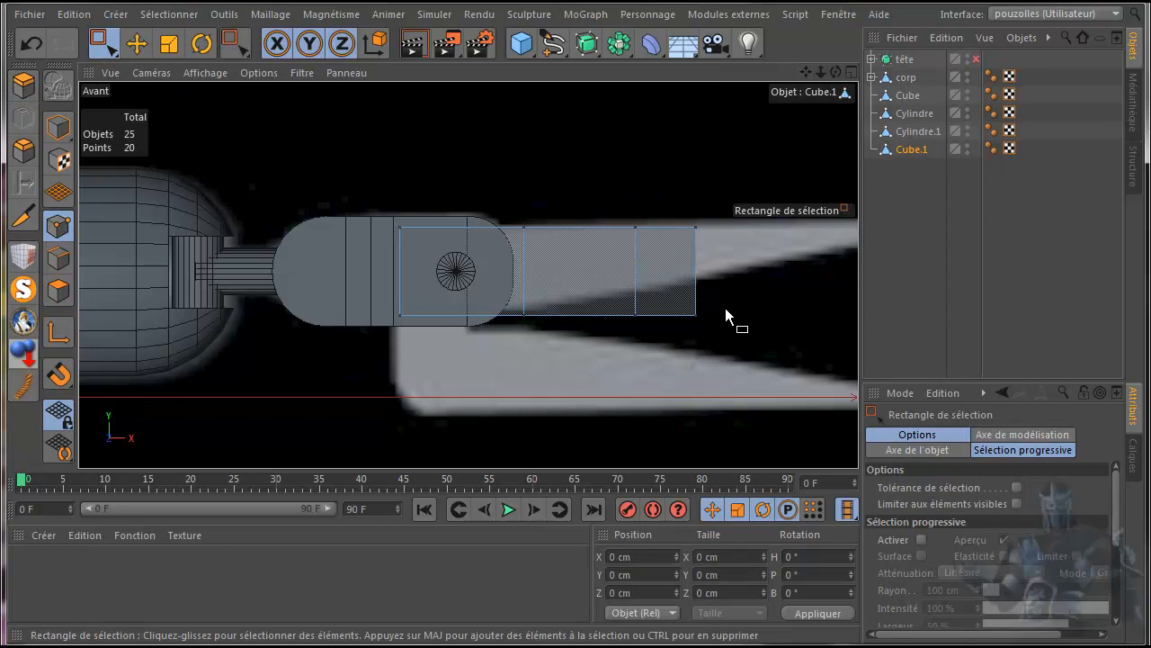
pyautogui.moveTo(750, 299); pyautogui.dragTo(501, 340)
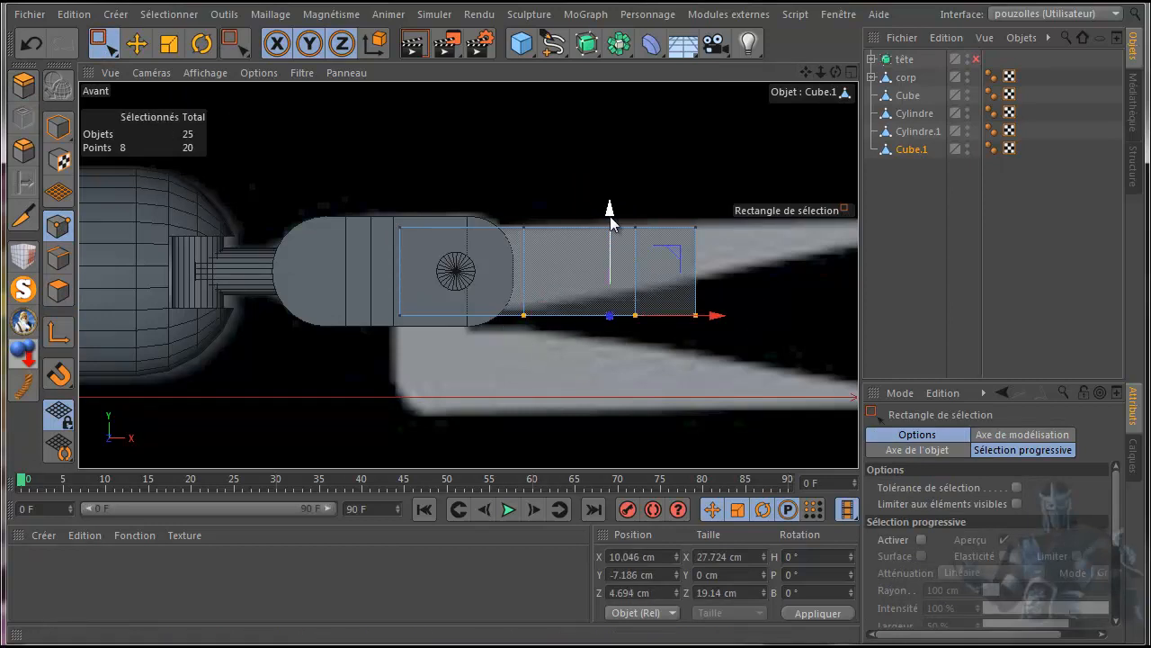
pyautogui.moveTo(609, 212); pyautogui.dragTo(610, 206)
# Step: Taper the underside by raising the outer lower points to about Y -3.4 cm and the two tip points to about Y -1.4 cm
pyautogui.moveTo(746, 288); pyautogui.dragTo(619, 338)
pyautogui.moveTo(666, 216); pyautogui.dragTo(667, 194)
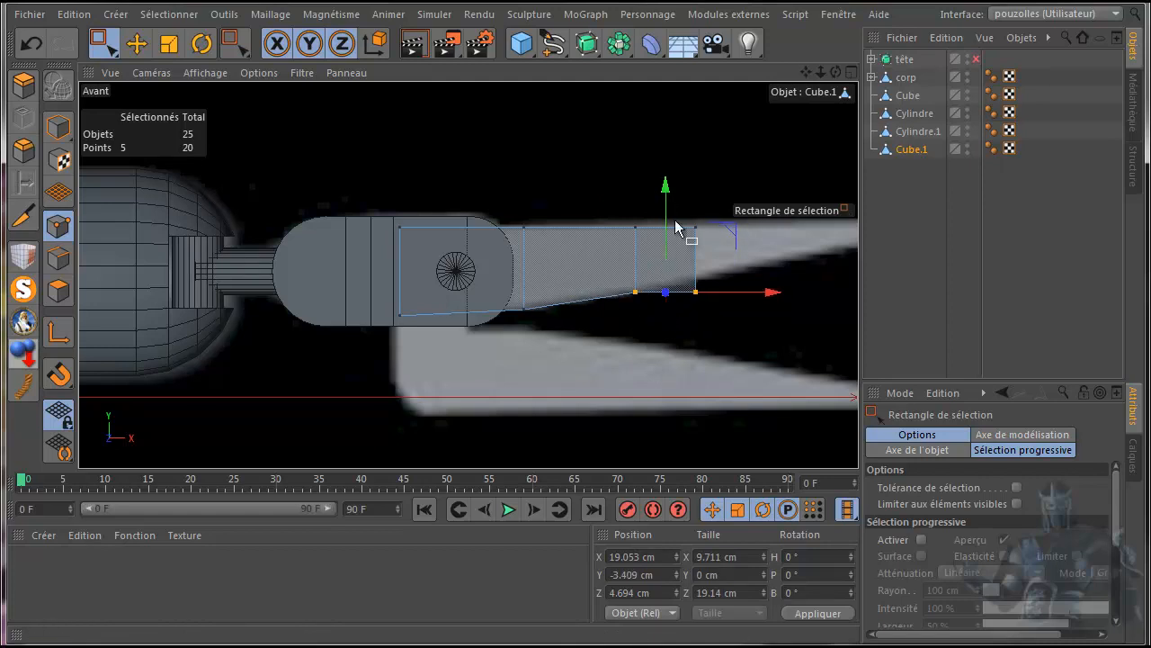
pyautogui.moveTo(716, 270); pyautogui.dragTo(684, 317)
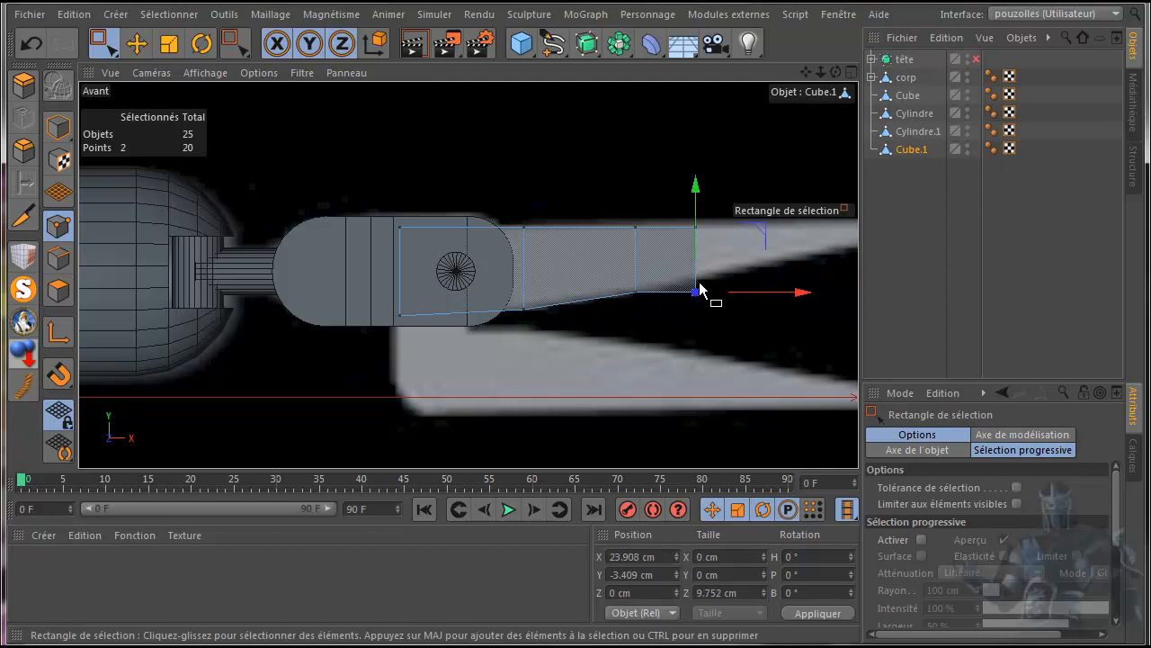
pyautogui.moveTo(696, 193); pyautogui.dragTo(697, 186)
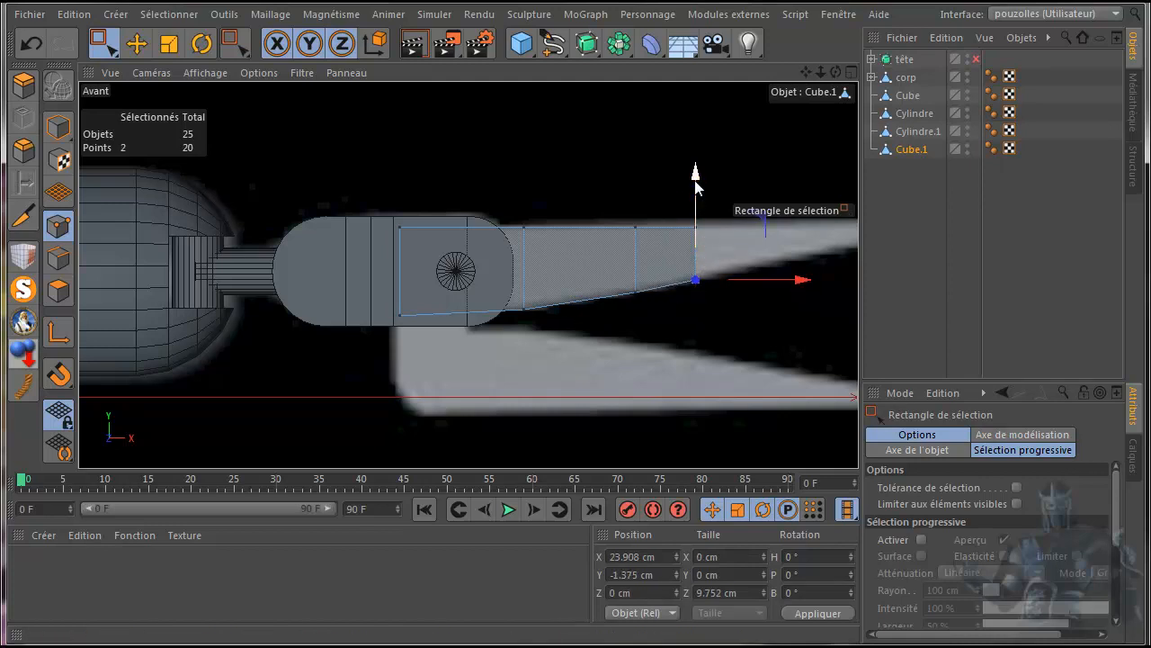
# Step: Select the two end edges at the segment's tip and round them with a Bevel of about 4.1 cm and 6 subdivisions
pyautogui.middleClick(289, 180)
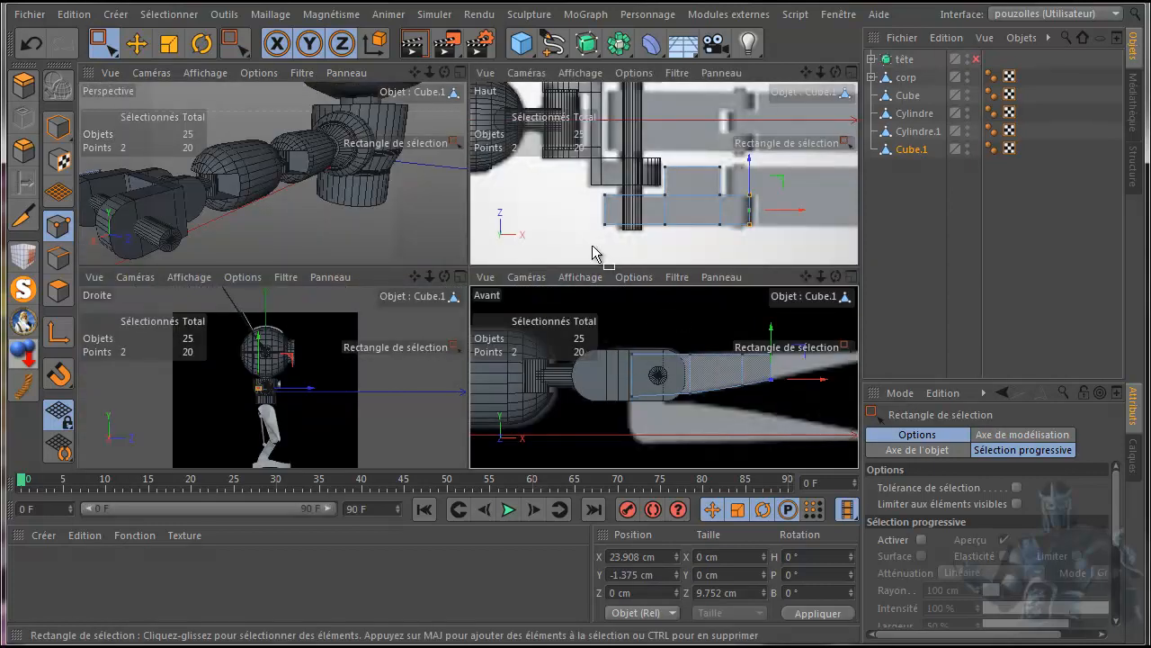
pyautogui.middleClick(593, 254)
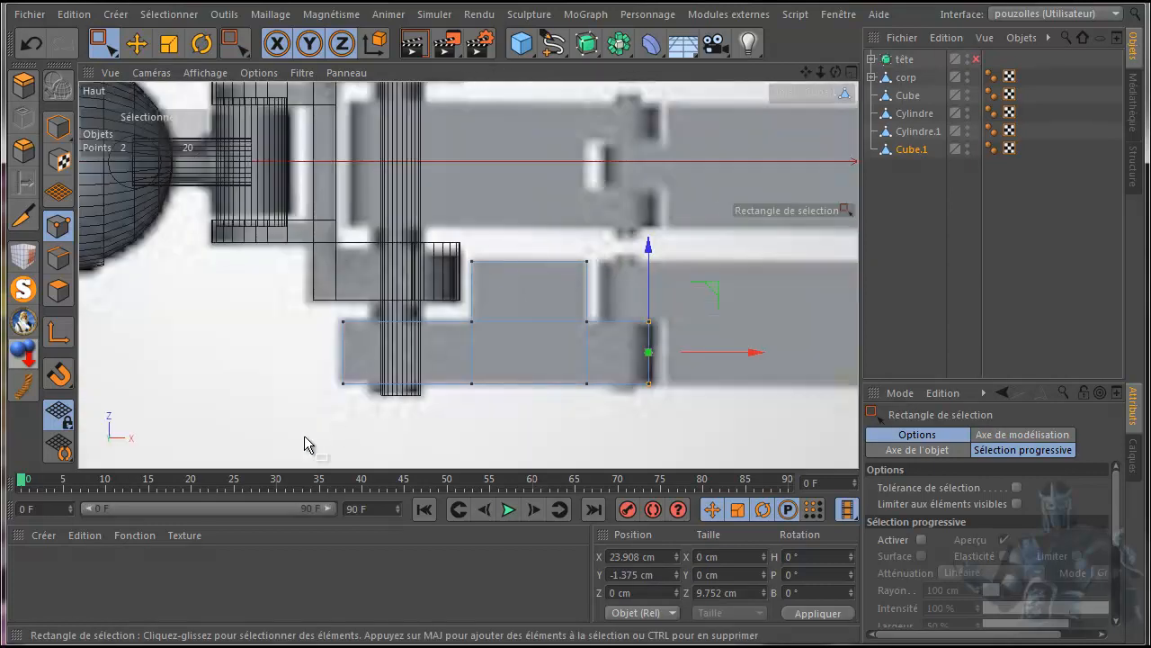
pyautogui.click(60, 258)
pyautogui.moveTo(99, 43)
pyautogui.mouseDown()
pyautogui.moveTo(144, 68)
pyautogui.moveTo(190, 72)
pyautogui.mouseUp()
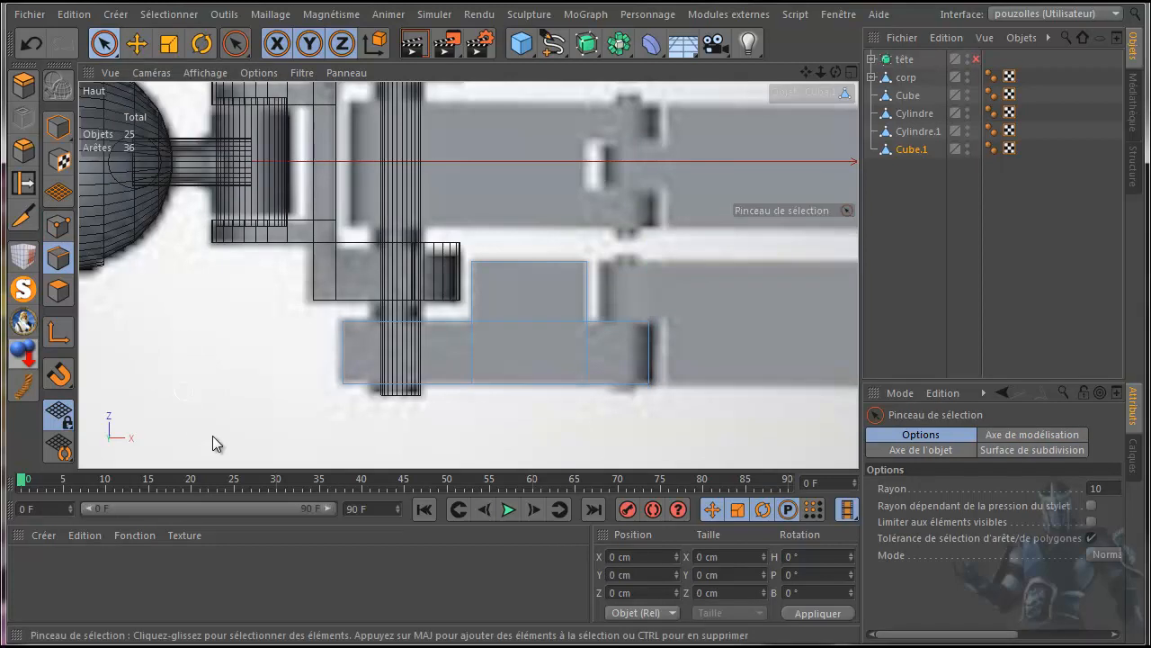
pyautogui.click(651, 347)
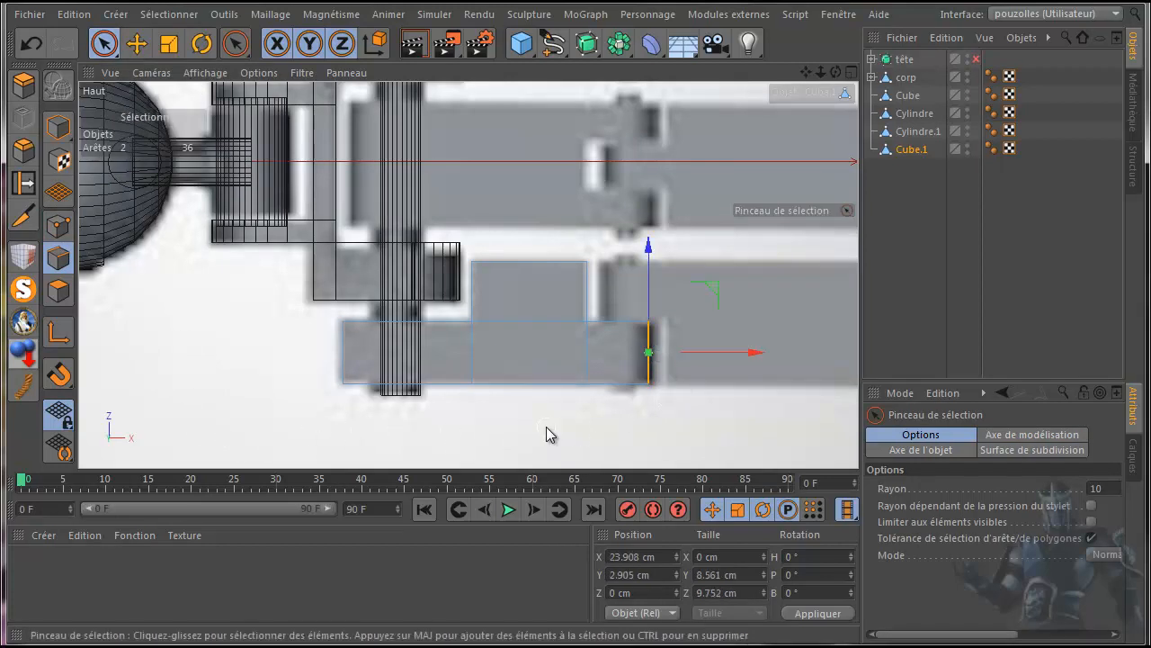
pyautogui.middleClick(467, 433)
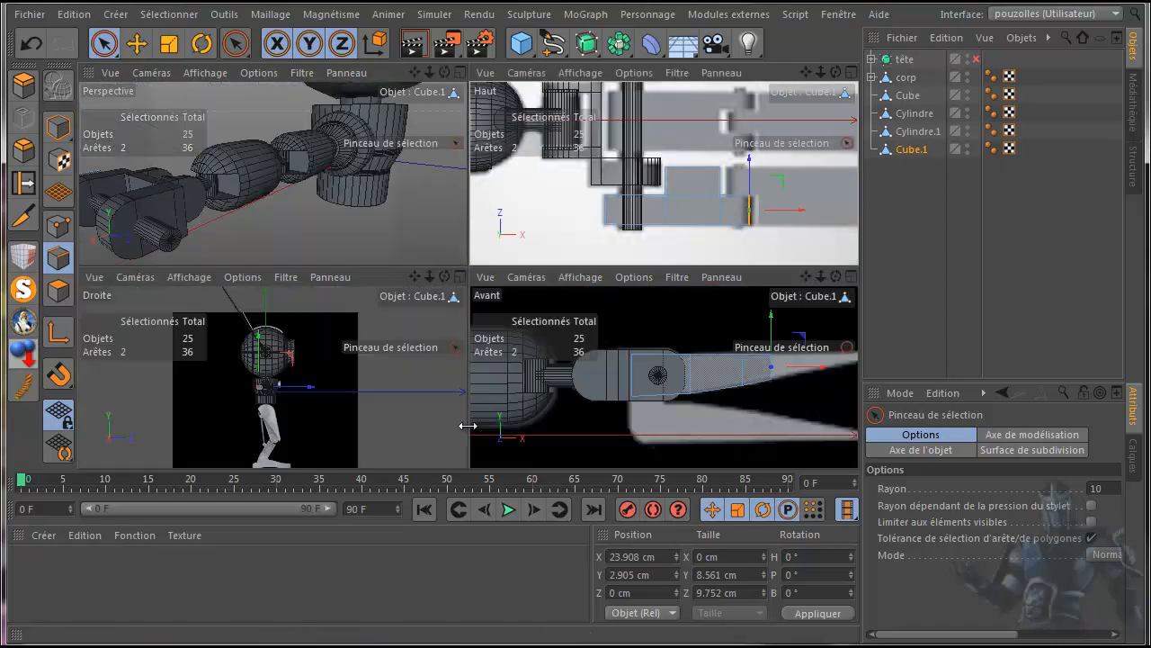
pyautogui.middleClick(701, 318)
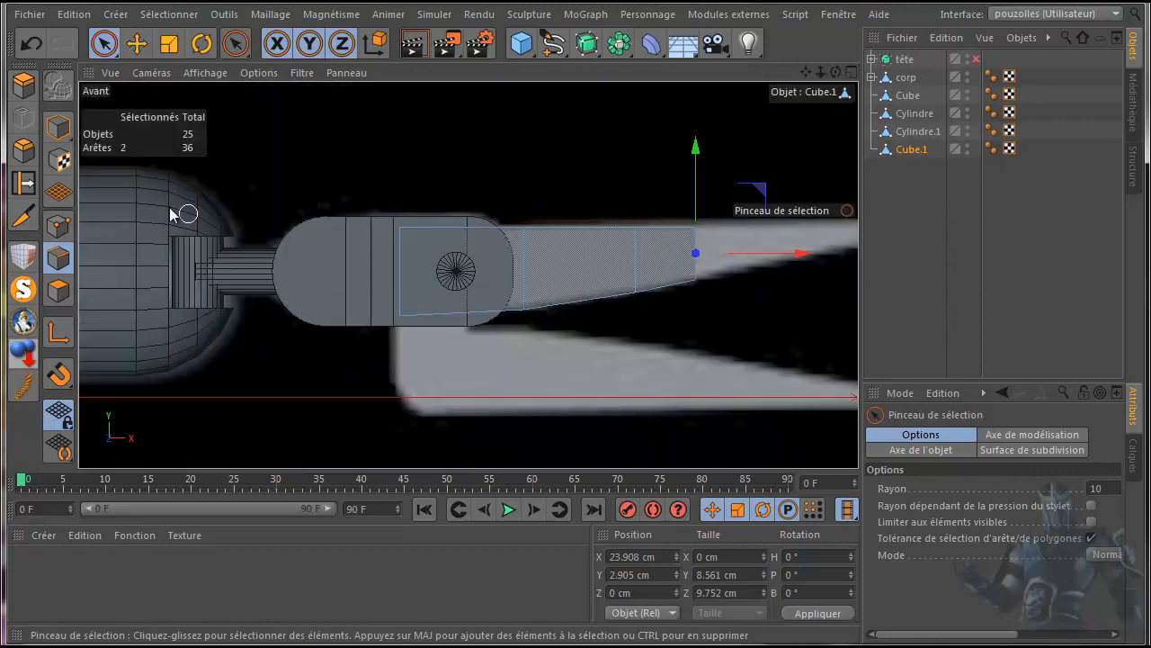
pyautogui.click(58, 173)
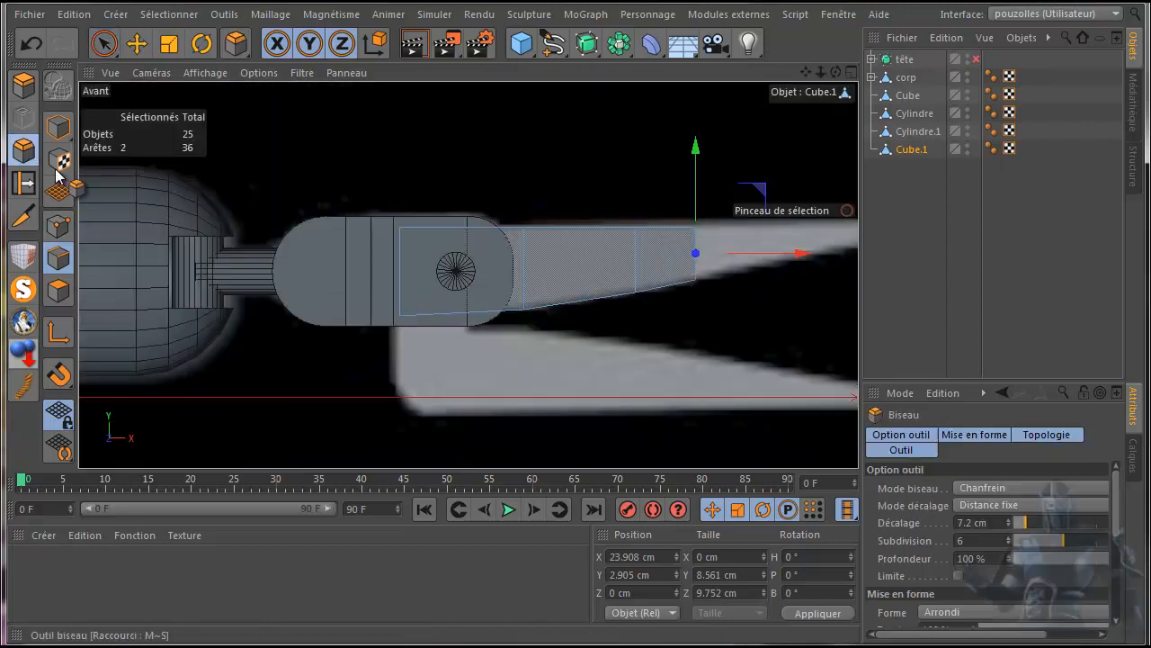
pyautogui.click(775, 329)
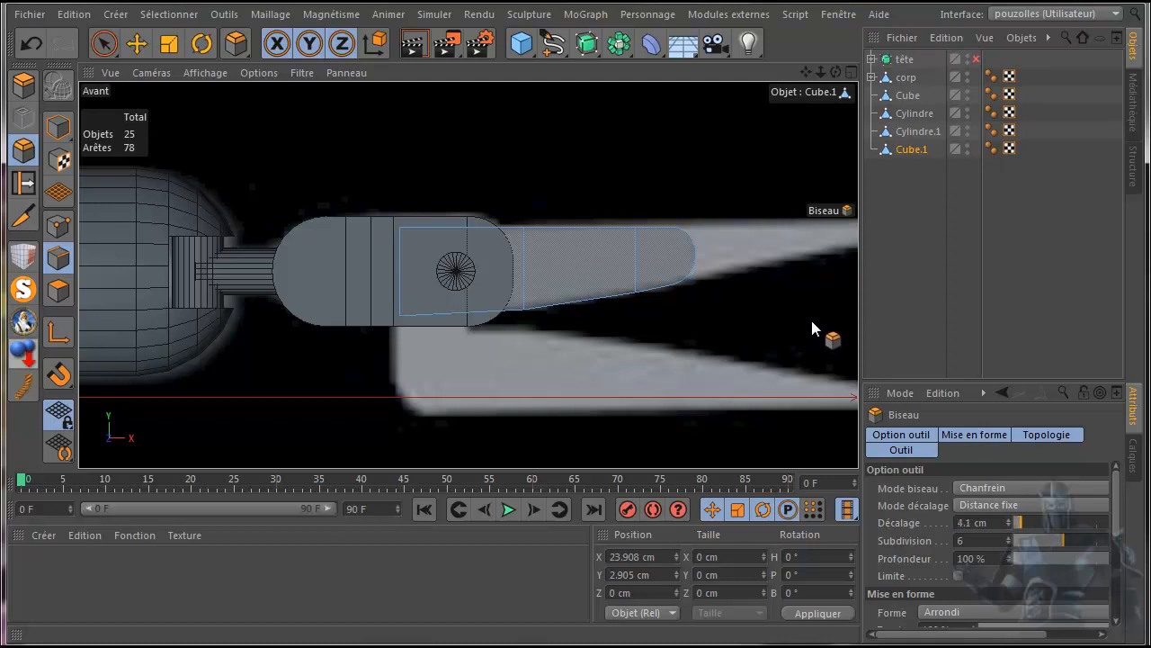
pyautogui.scroll(4, 749, 316)
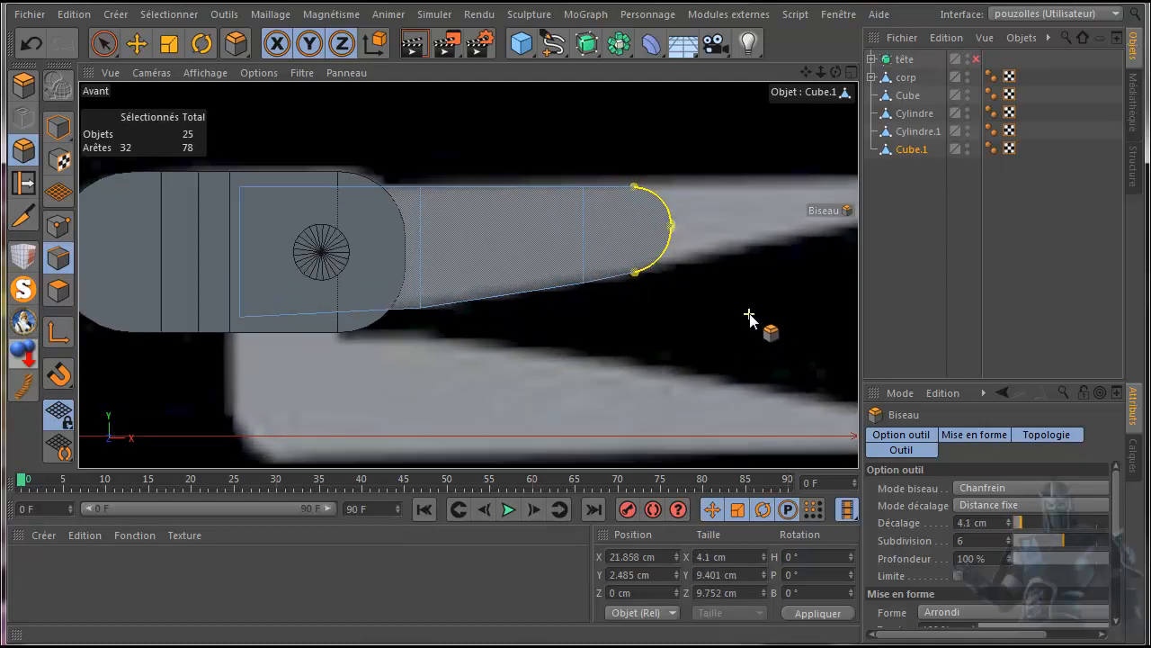
pyautogui.scroll(4, 717, 273)
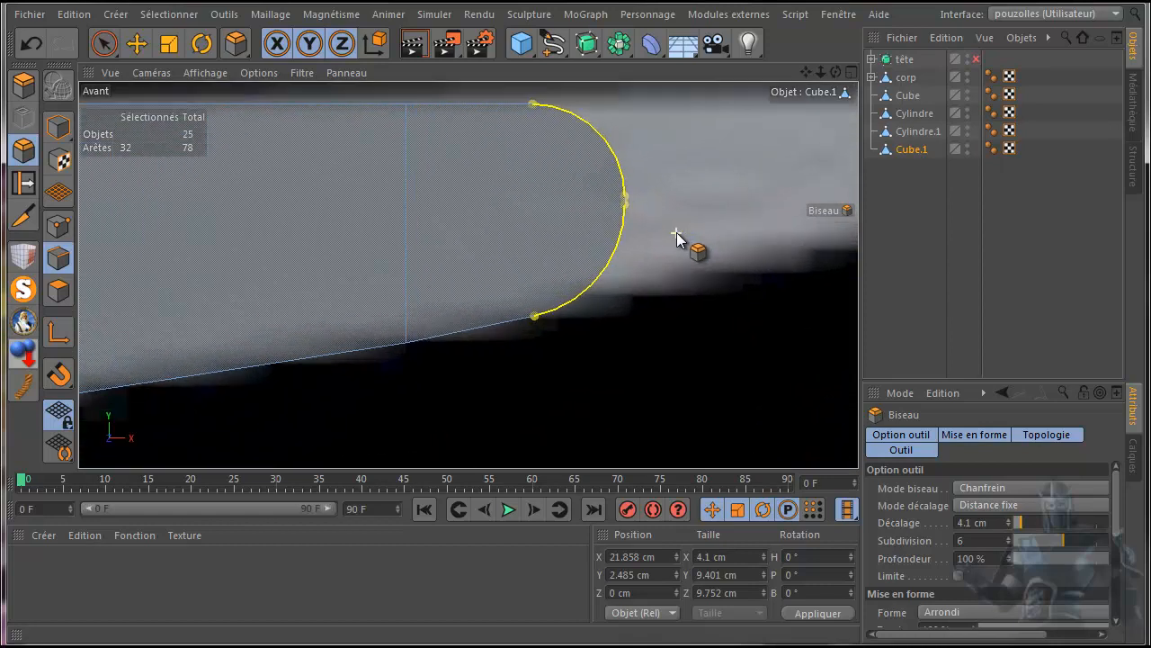
# Step: Try a Knife loop cut across the finger segment in line with the pin's centre and undo it
pyautogui.scroll(4, 642, 227)
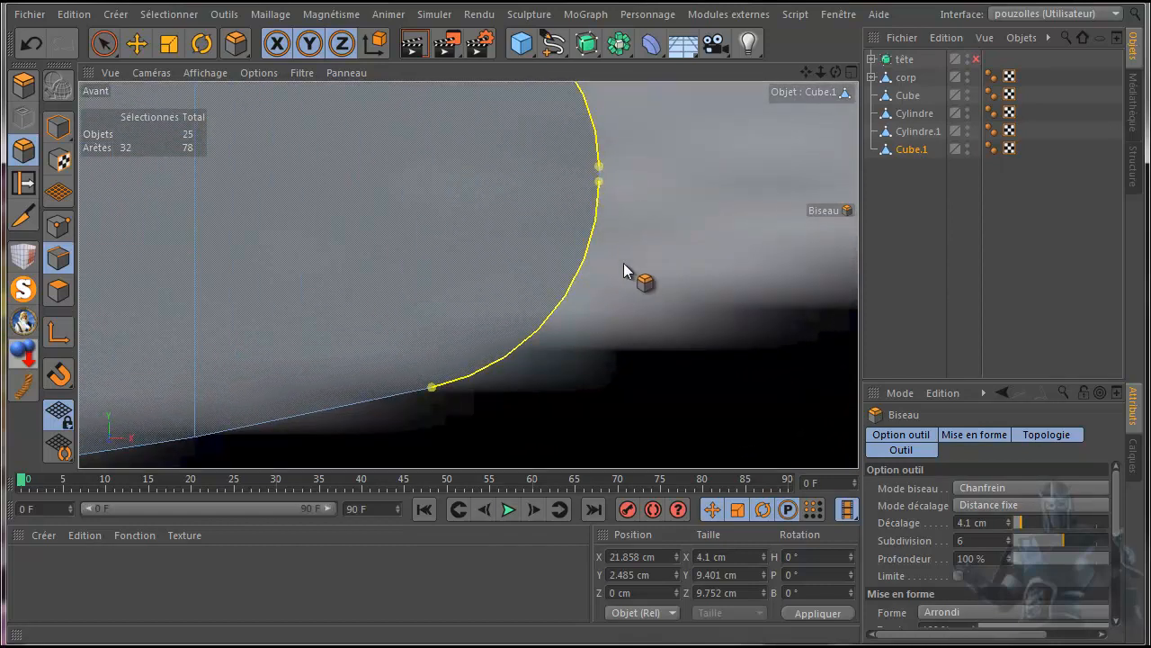
pyautogui.scroll(-2, 629, 290)
pyautogui.scroll(-5, 628, 290)
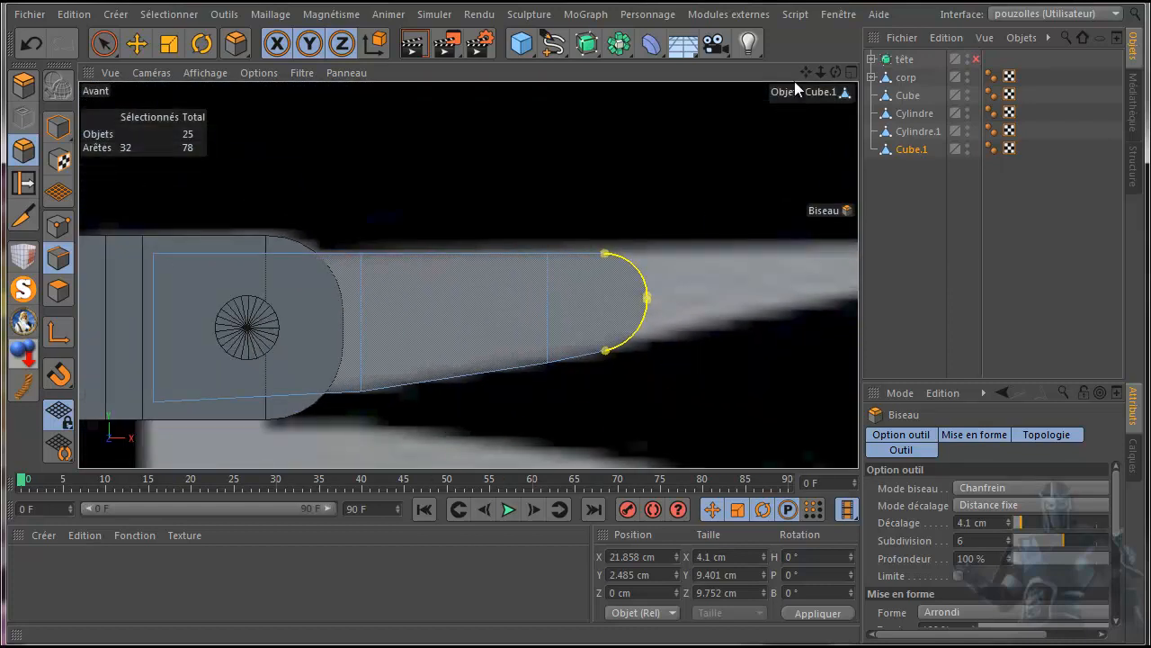
pyautogui.moveTo(805, 79); pyautogui.dragTo(1007, 43)
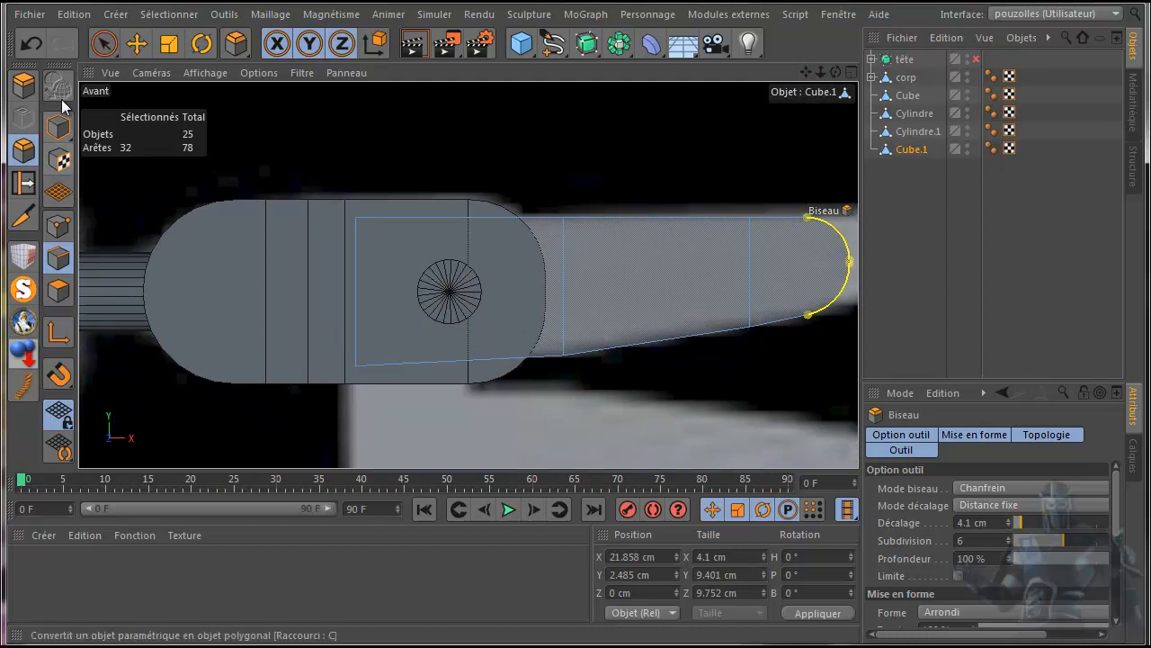
pyautogui.click(58, 225)
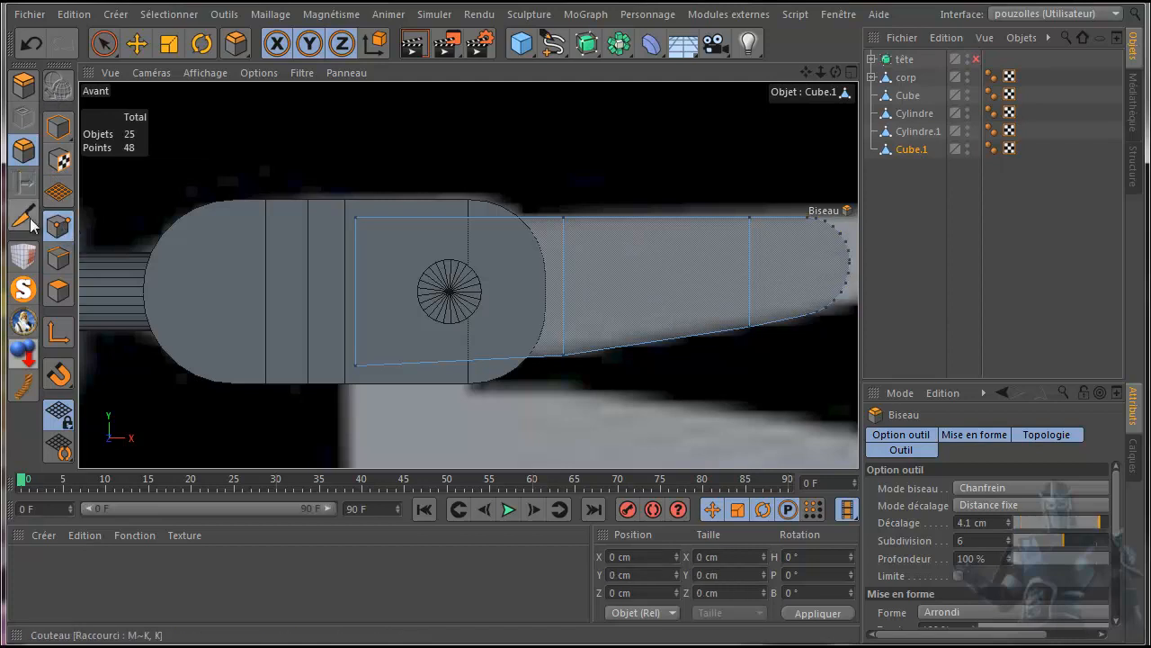
pyautogui.click(22, 219)
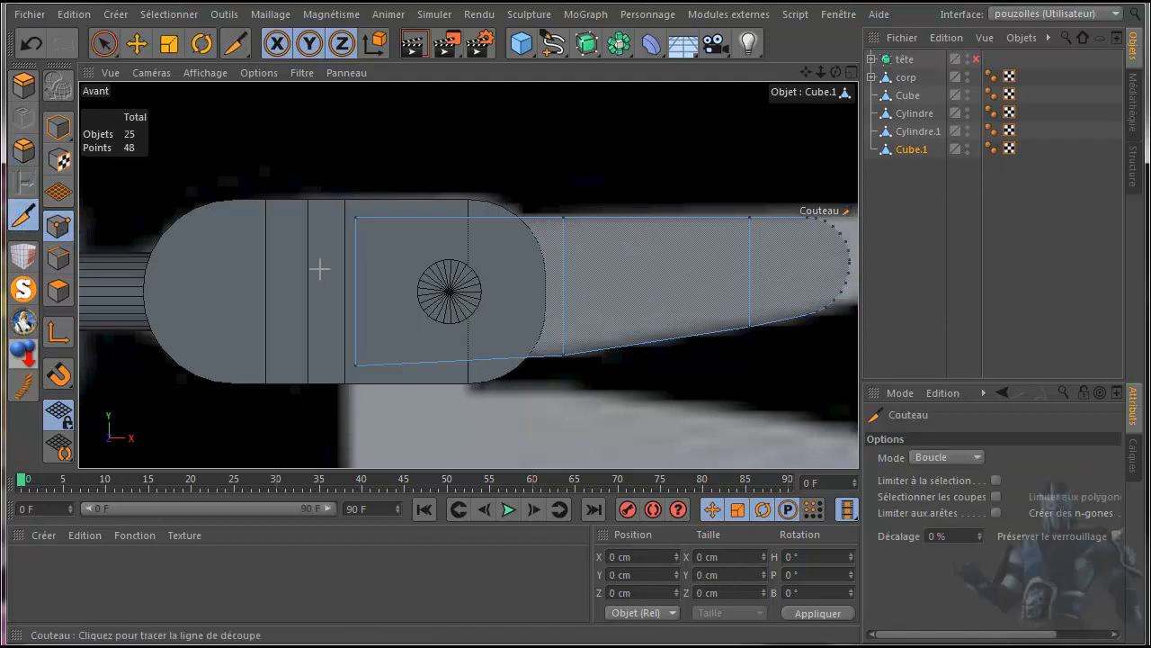
pyautogui.click(450, 220)
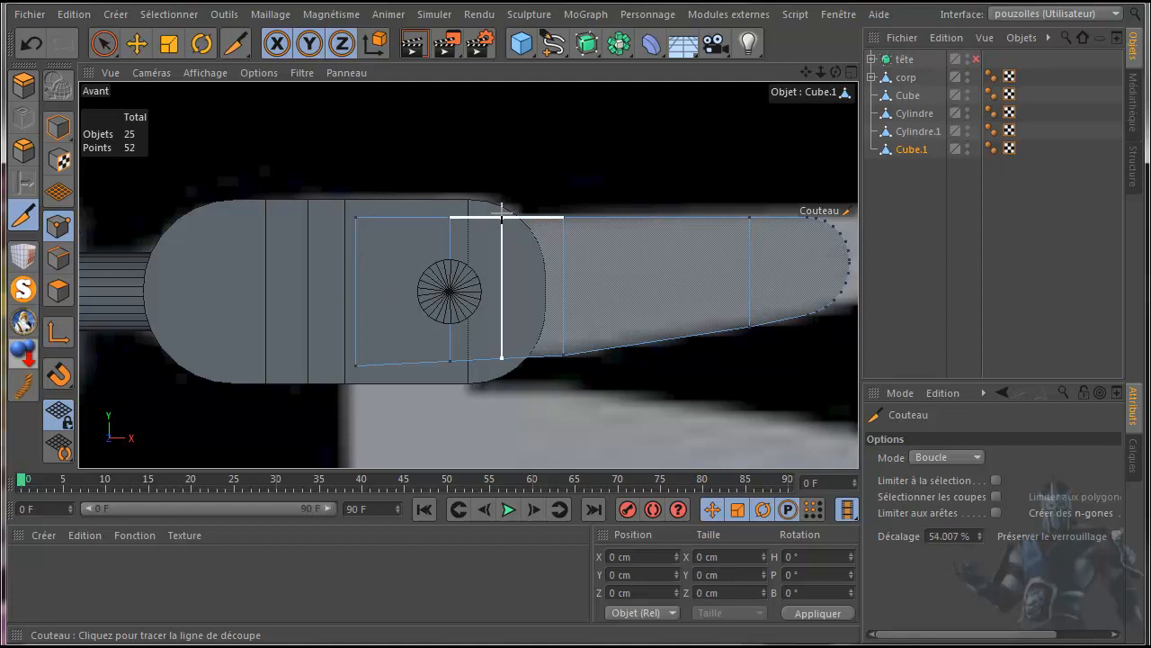
pyautogui.click(32, 44)
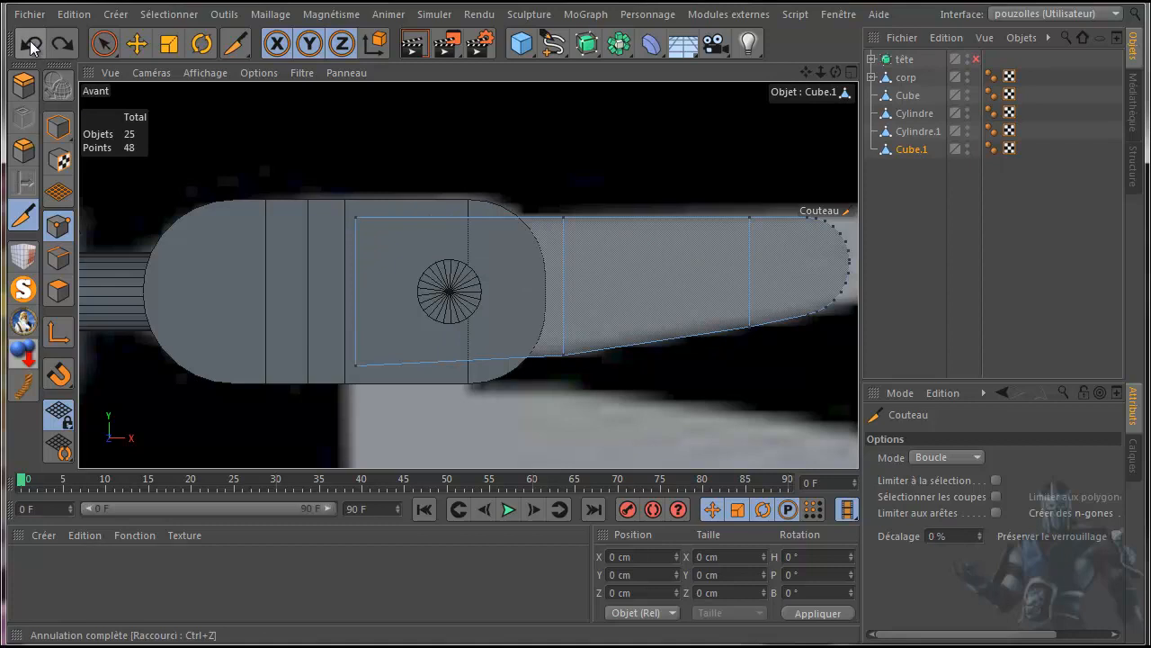
# Step: Select the two vertical-end edges of the finger segment at its rear, behind the pin, in the top view
pyautogui.middleClick(168, 275)
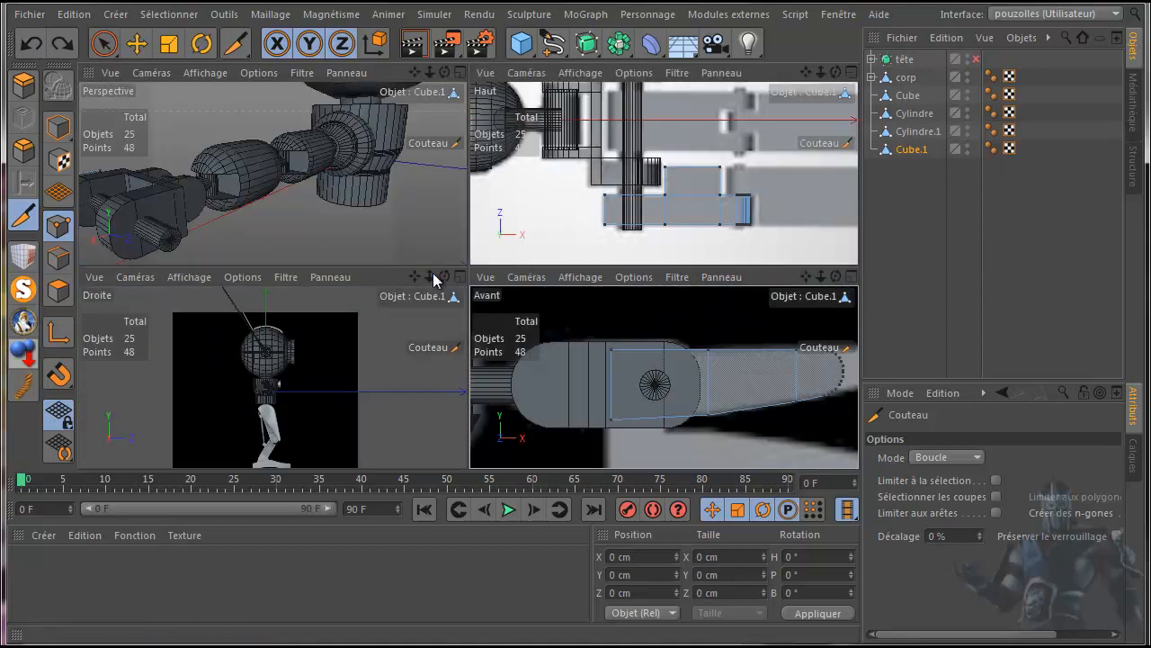
pyautogui.middleClick(581, 250)
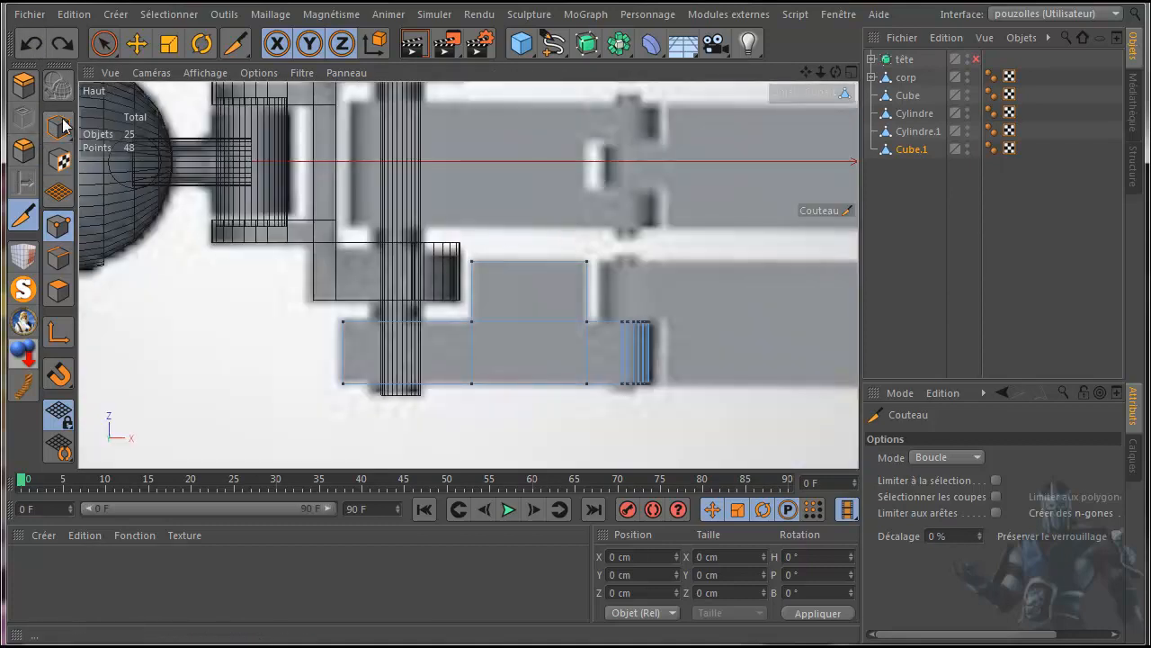
pyautogui.click(60, 292)
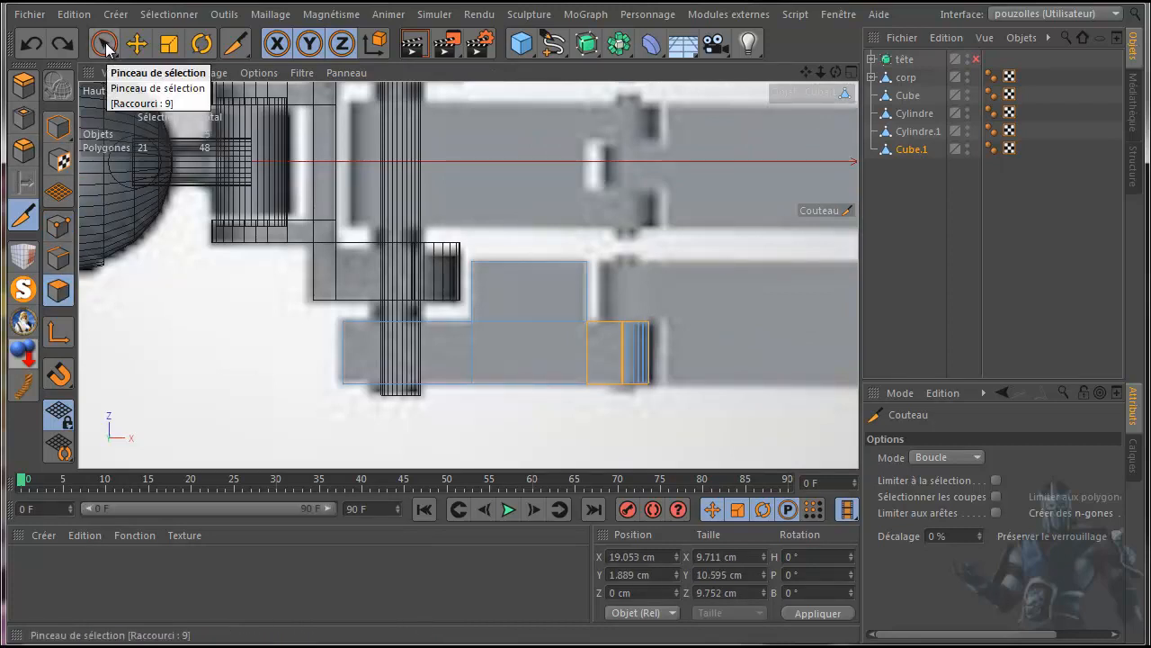
pyautogui.click(105, 44)
pyautogui.moveTo(288, 349); pyautogui.dragTo(346, 357)
pyautogui.click(60, 258)
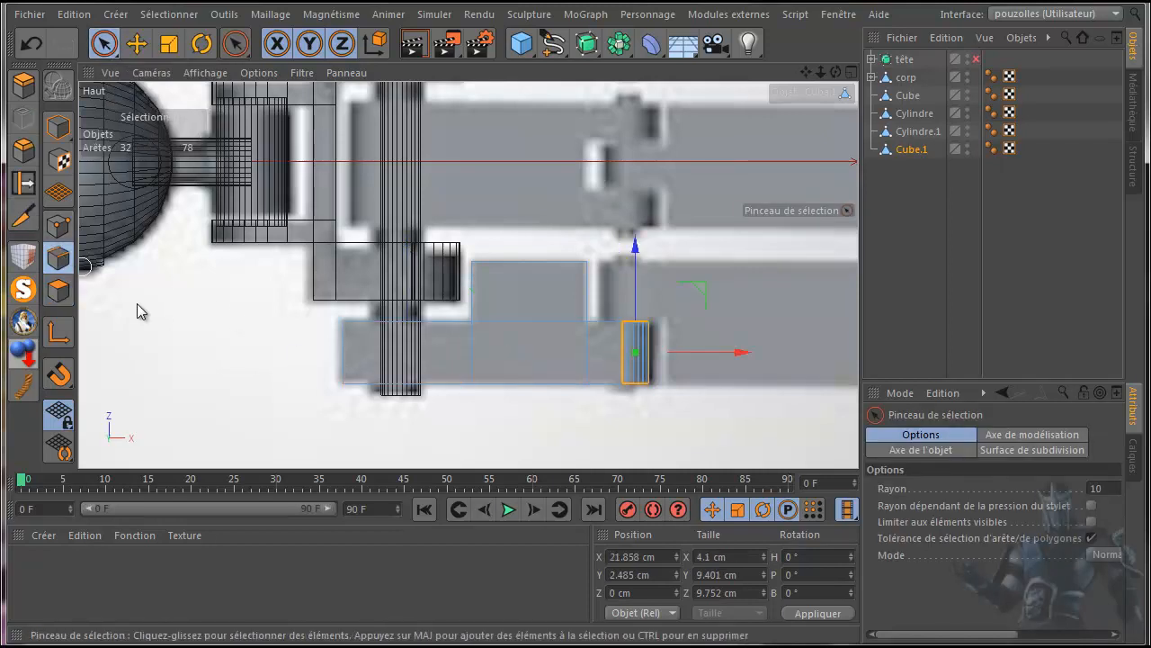
pyautogui.click(349, 348)
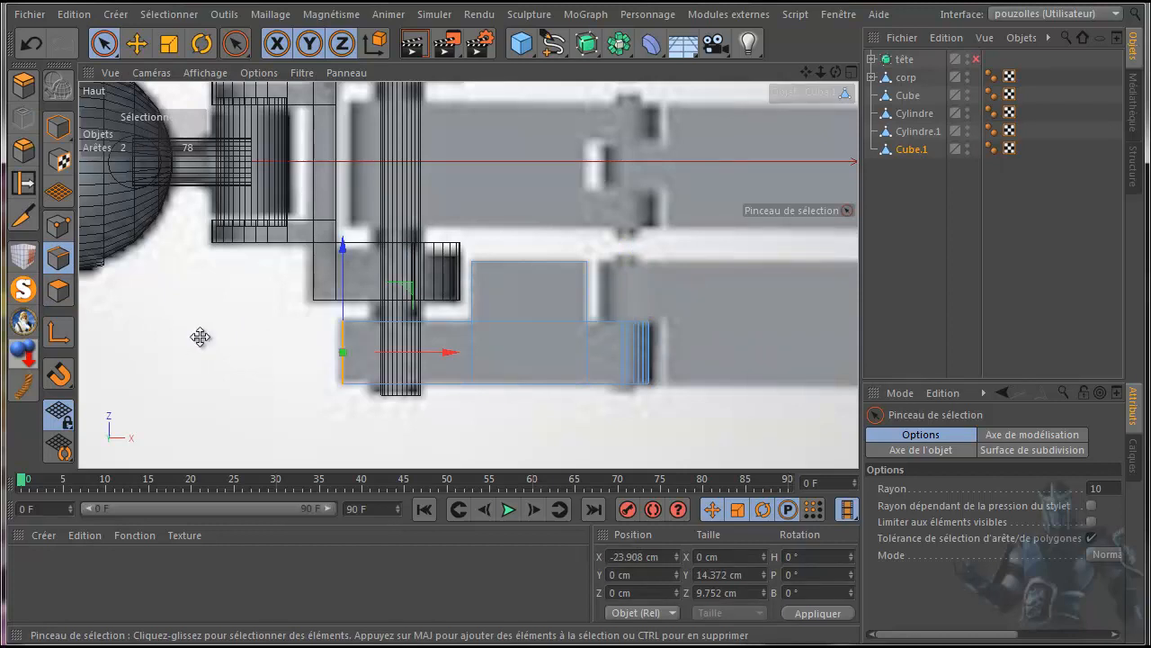
# Step: Try a 9 cm Bevel with 6 subdivisions on the two rear edges in the front view and undo it
pyautogui.middleClick(201, 336)
pyautogui.scroll(3, 622, 435)
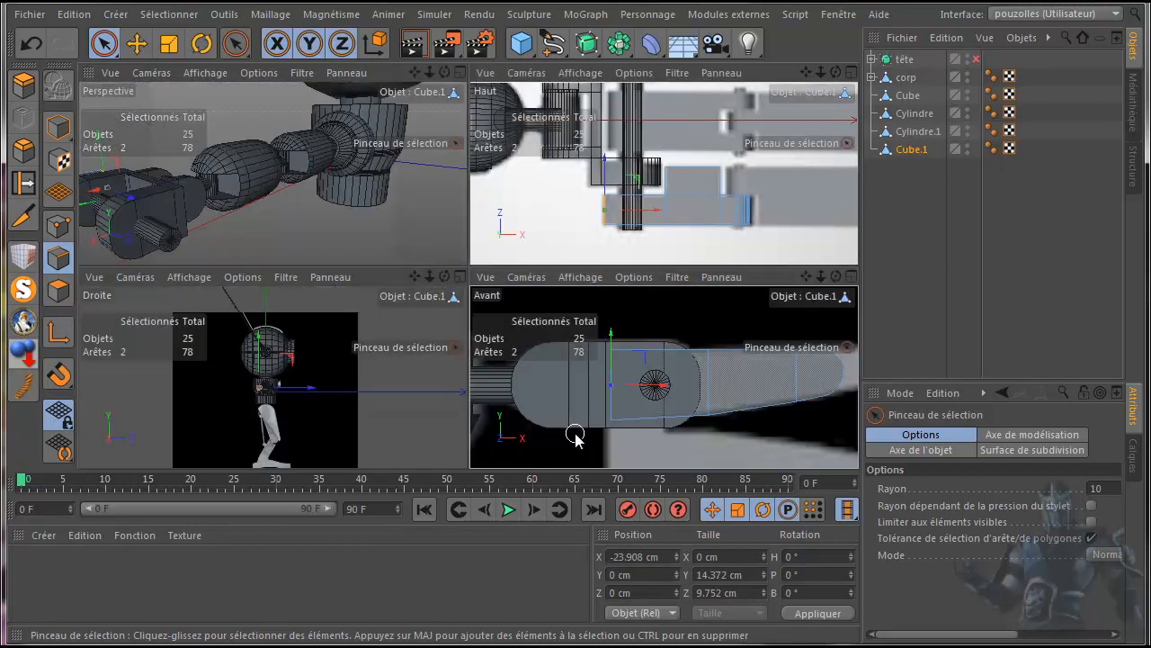
pyautogui.middleClick(576, 431)
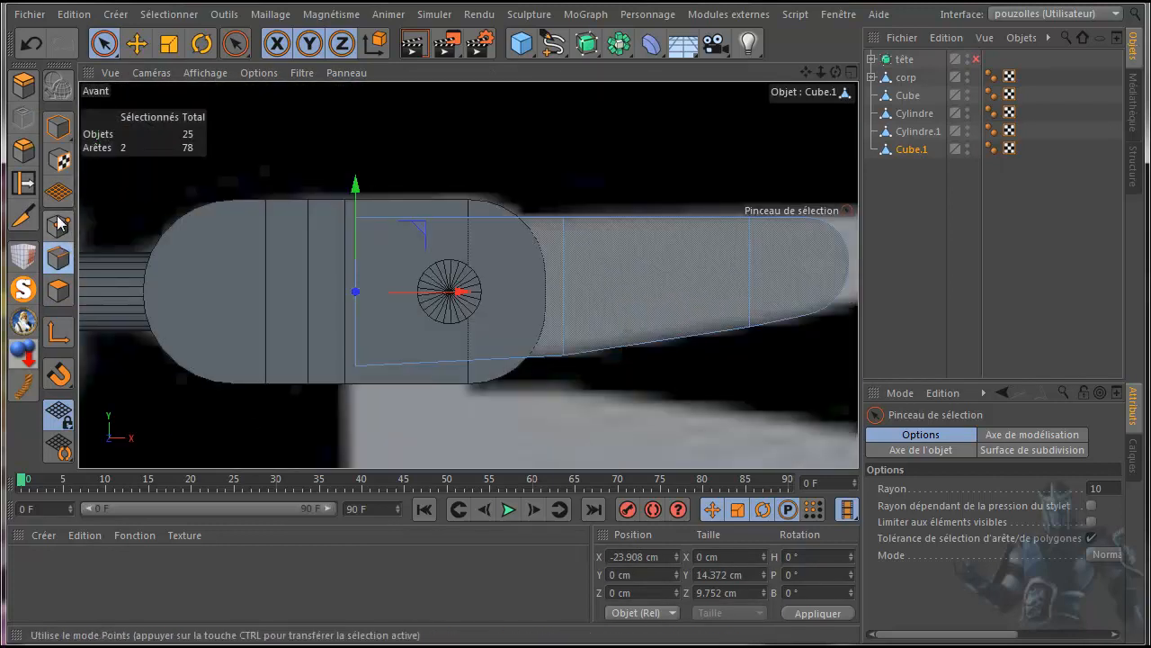
pyautogui.click(22, 153)
pyautogui.click(490, 145)
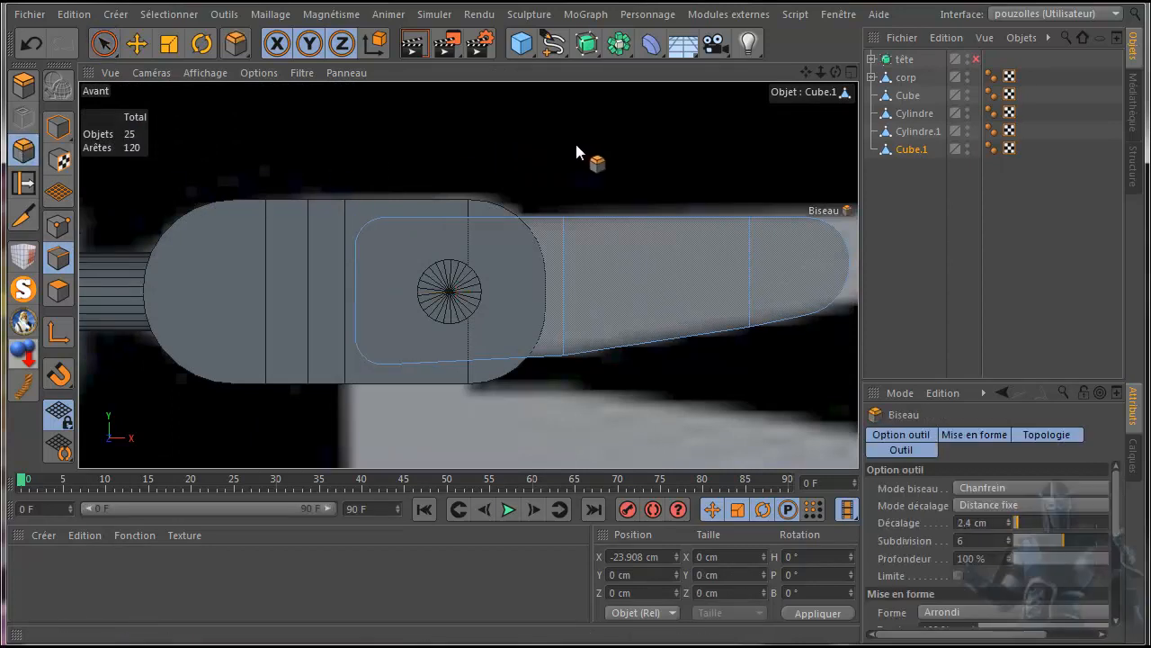
pyautogui.moveTo(585, 144); pyautogui.dragTo(635, 141)
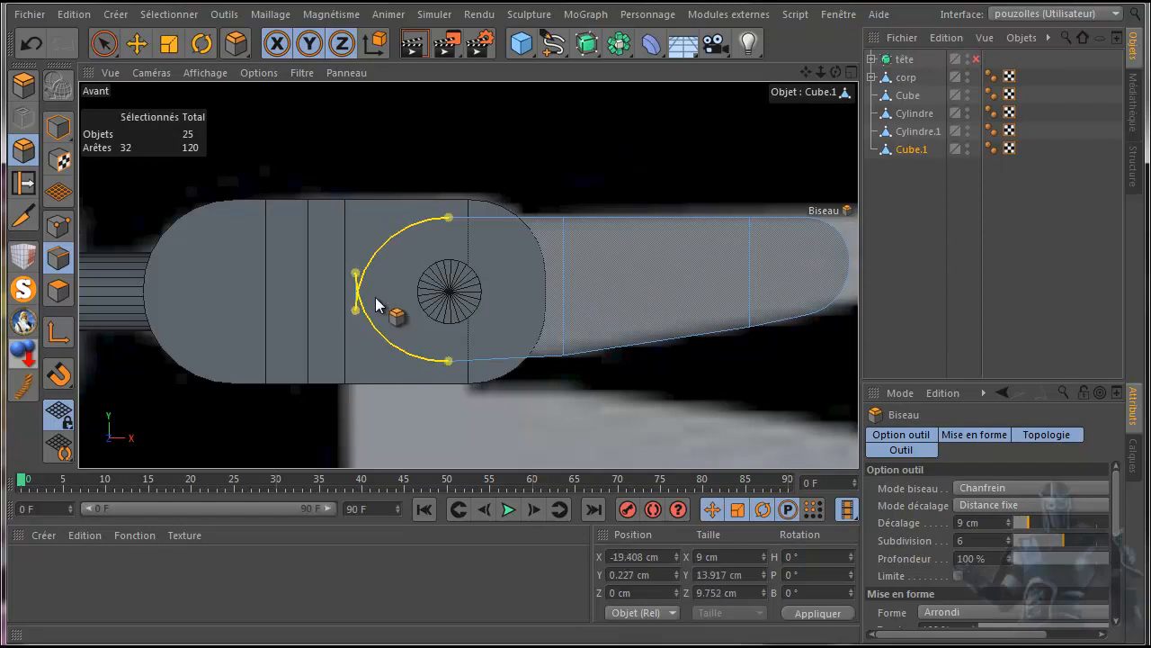
pyautogui.scroll(5, 360, 295)
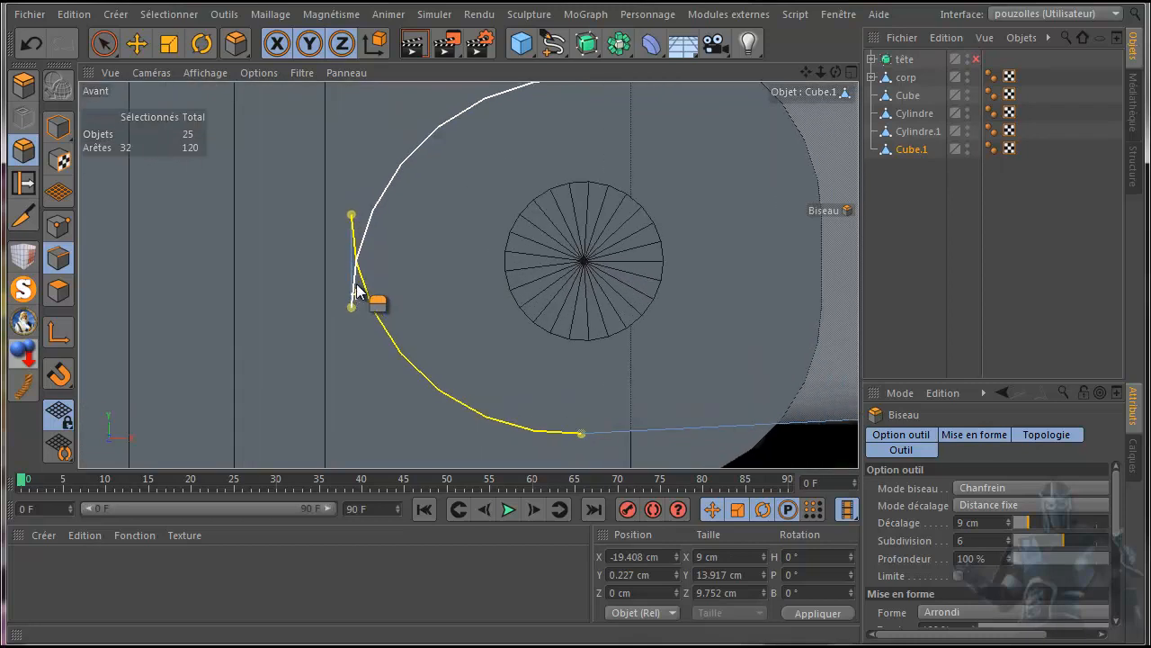
pyautogui.click(33, 45)
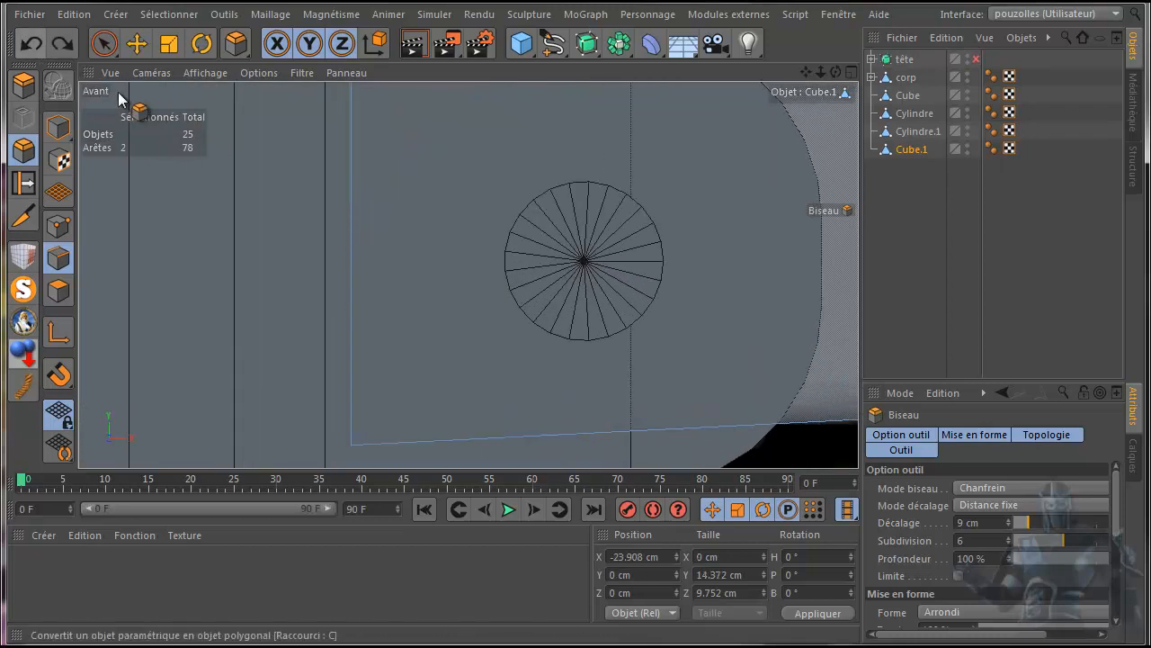
# Step: Round the finger segment's two rear edges around the pin with a Bevel of about 7.1 cm and 6 subdivisions
pyautogui.click(572, 154)
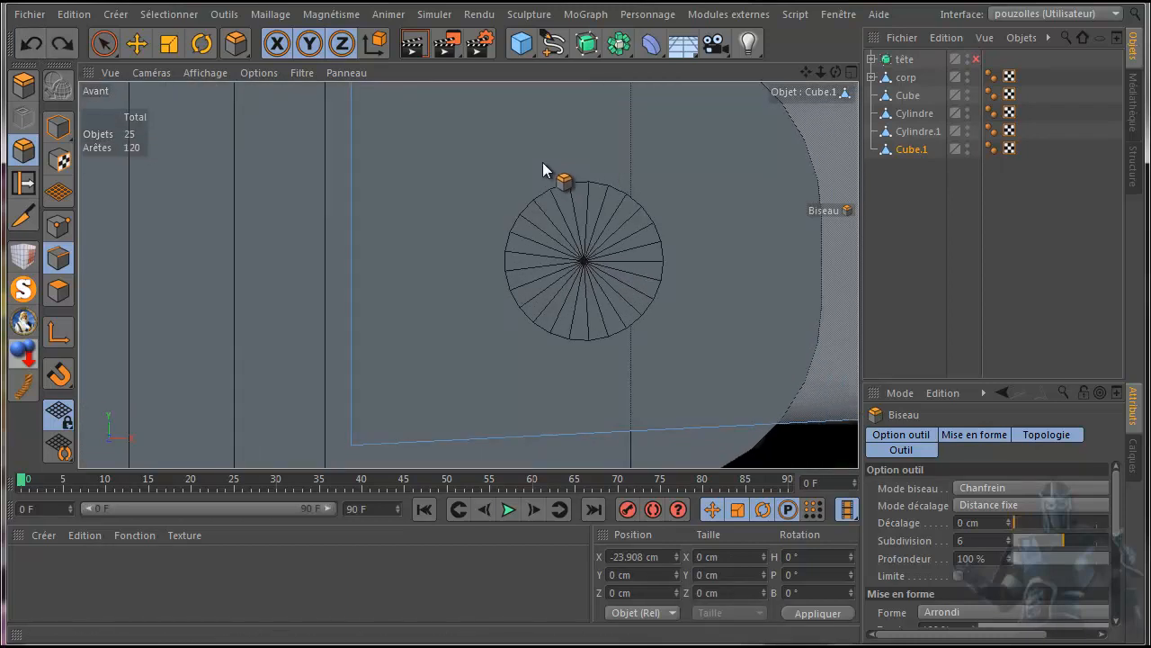
pyautogui.moveTo(601, 170); pyautogui.dragTo(681, 171)
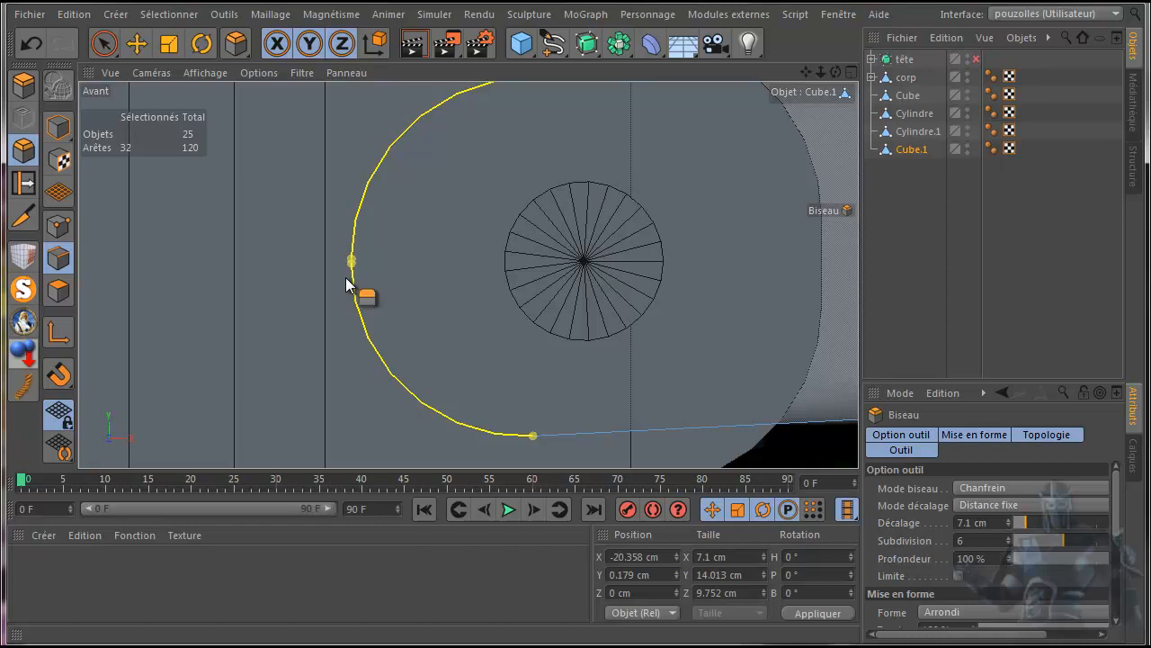
pyautogui.scroll(5, 355, 260)
pyautogui.scroll(4, 354, 252)
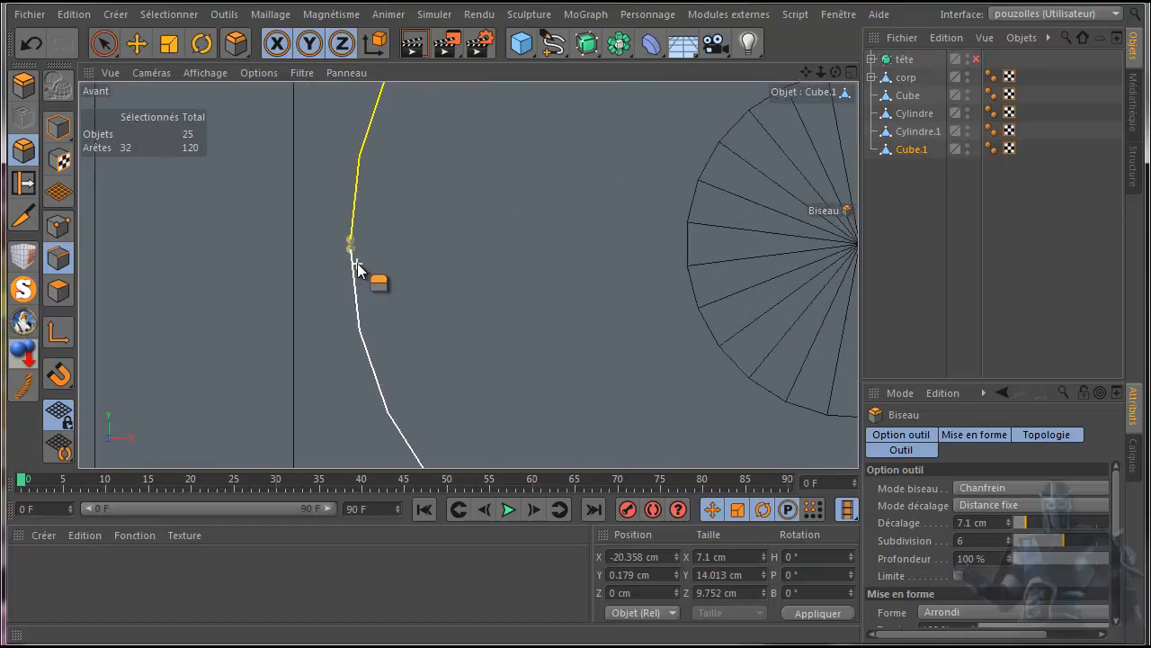
pyautogui.scroll(-8, 346, 239)
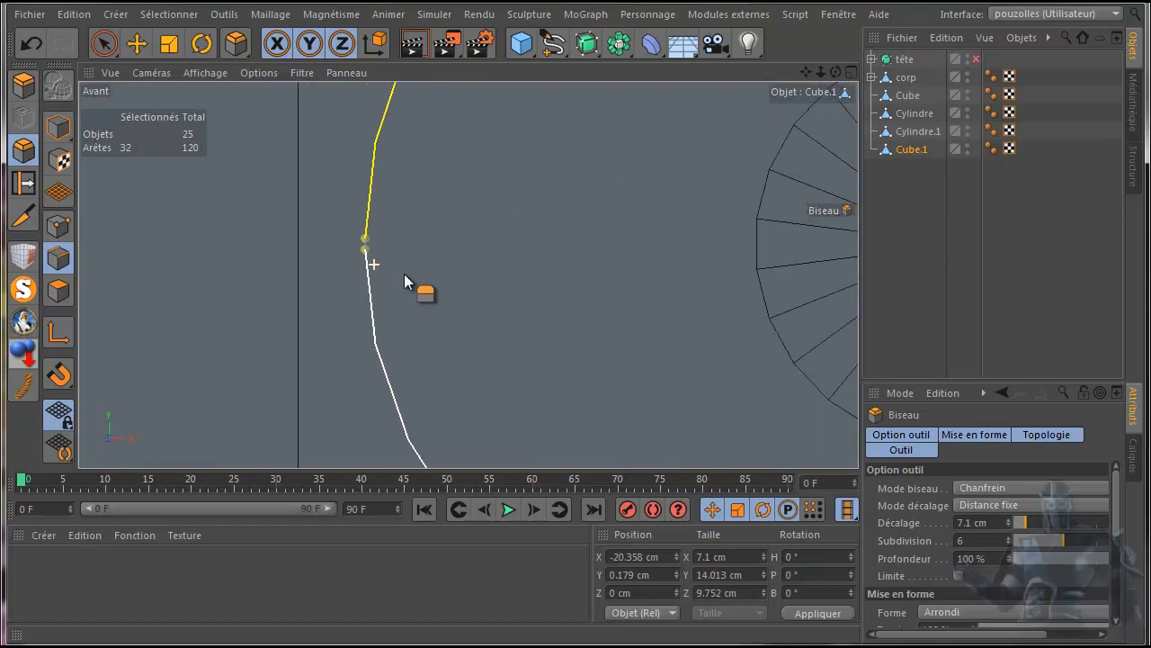
pyautogui.scroll(-3, 419, 294)
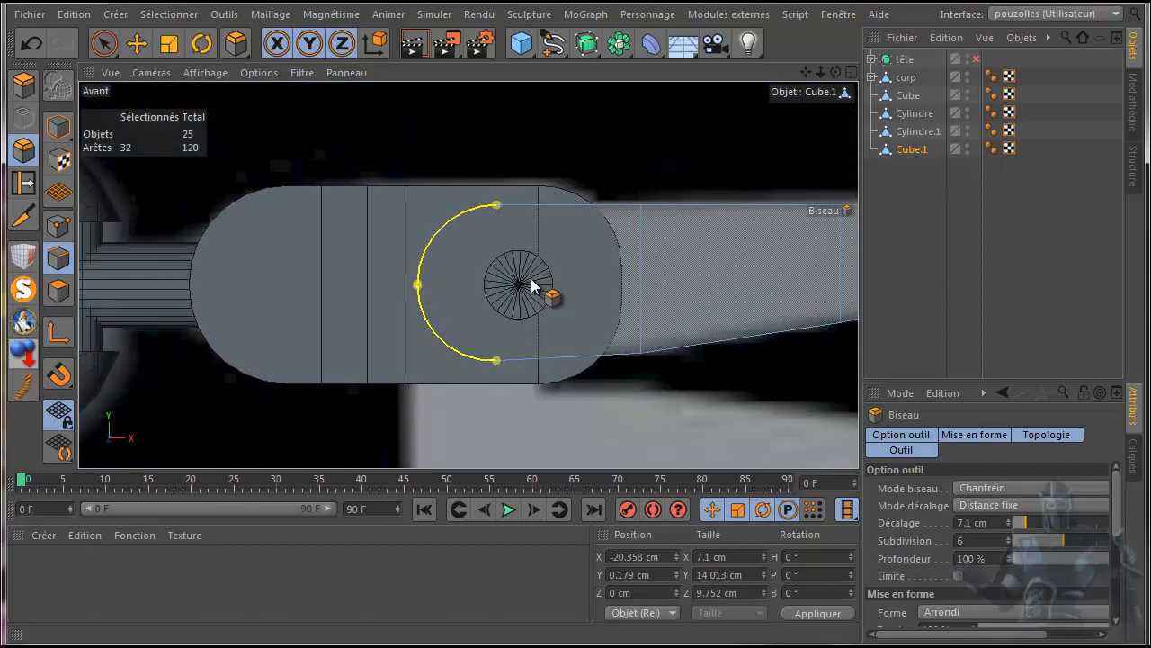
pyautogui.scroll(-2, 532, 286)
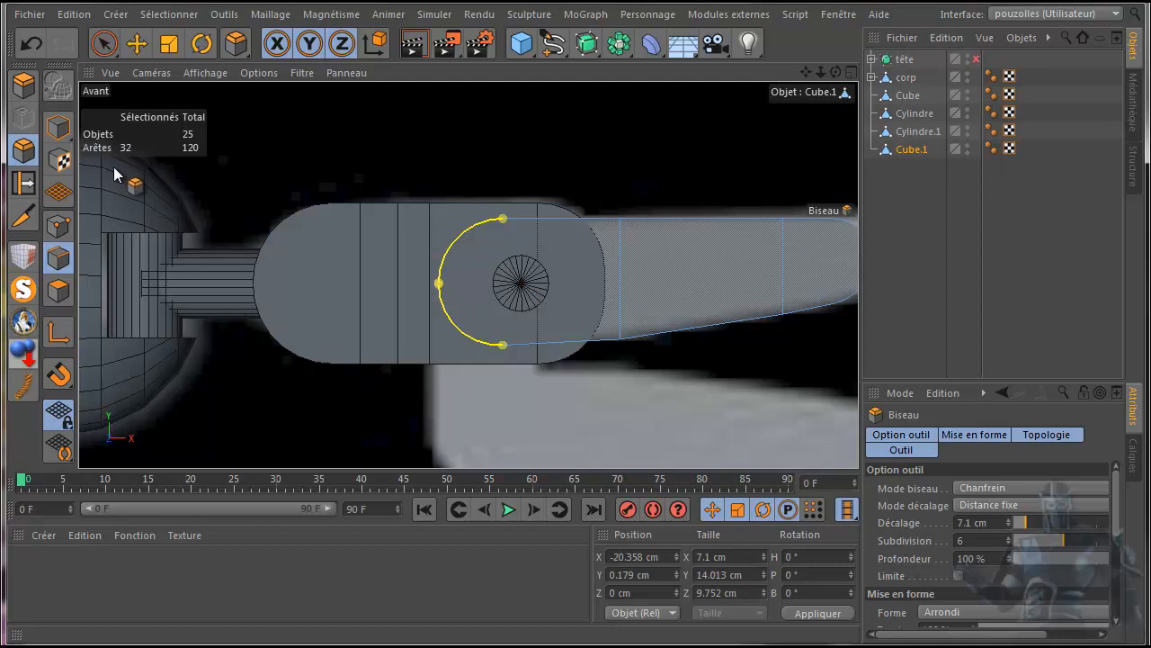
# Step: Return to Model mode with the Move tool and frame the next finger segment's reference in the top view
pyautogui.click(59, 126)
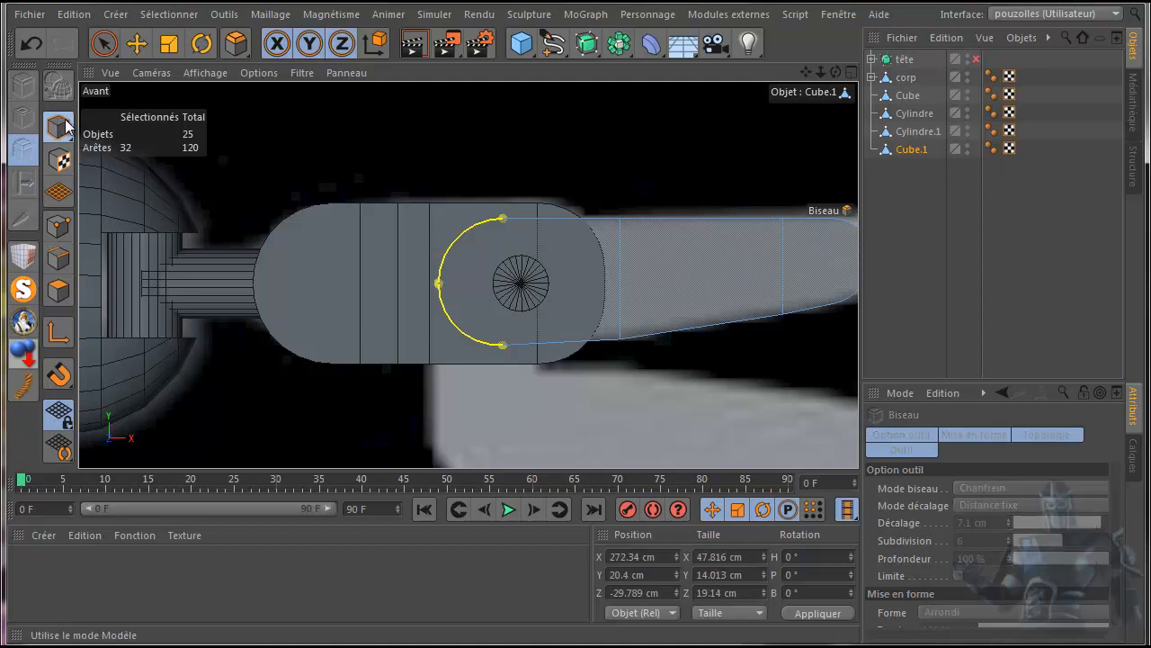
pyautogui.click(137, 43)
pyautogui.scroll(-3, 492, 144)
pyautogui.middleClick(495, 175)
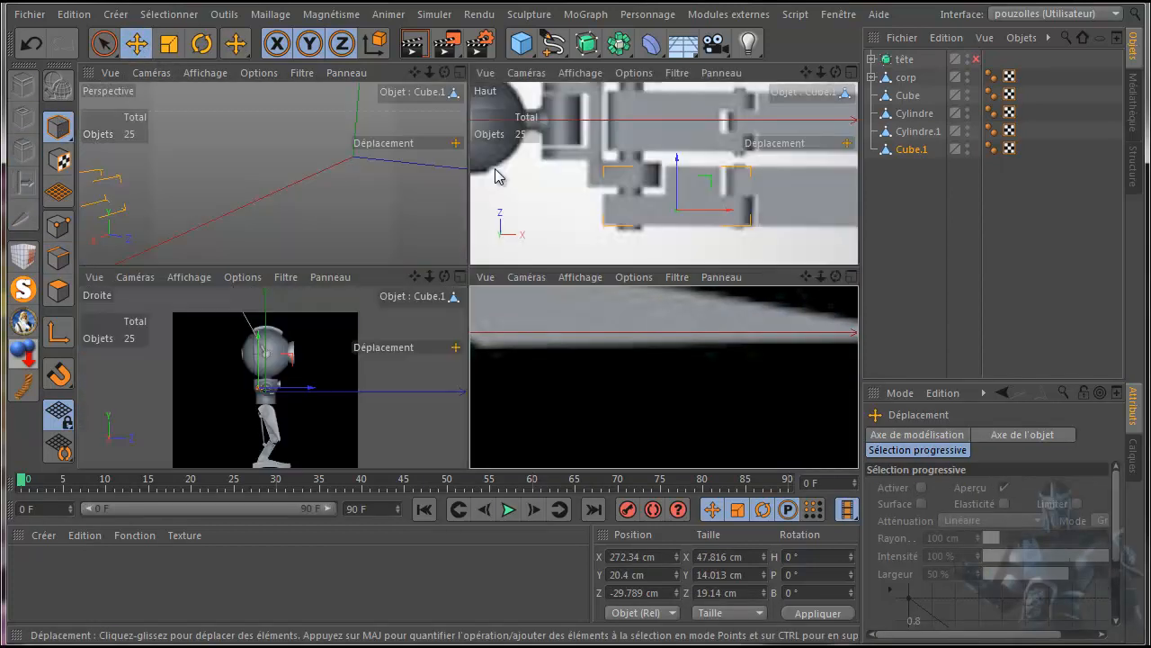
pyautogui.middleClick(580, 270)
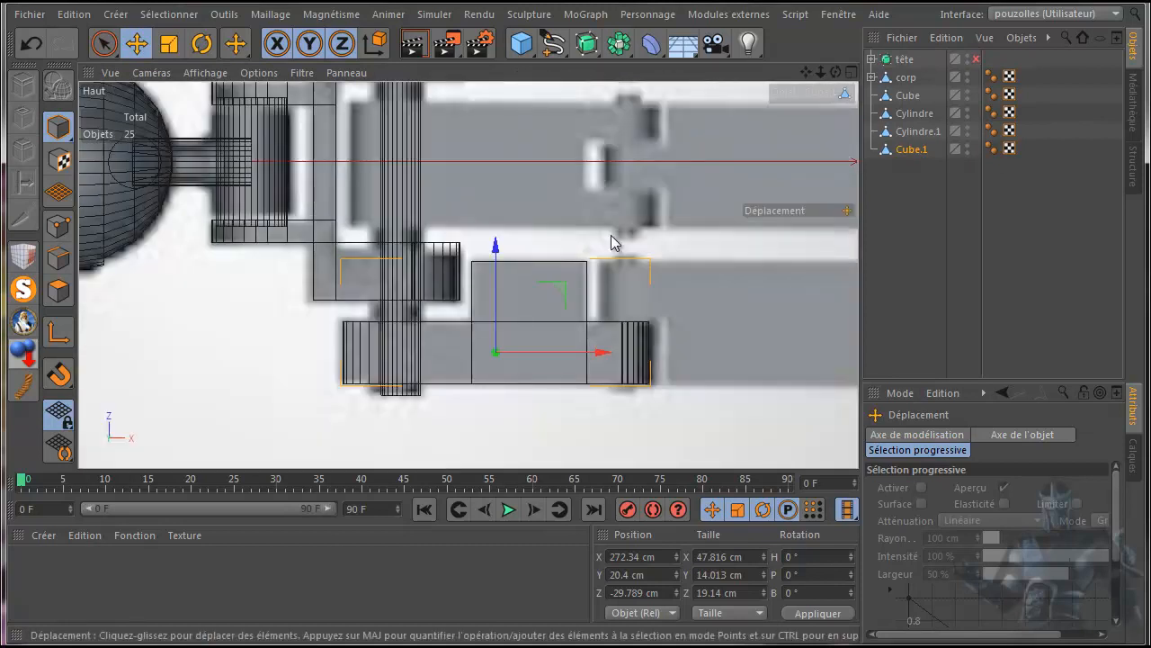
pyautogui.moveTo(814, 70); pyautogui.dragTo(715, 85)
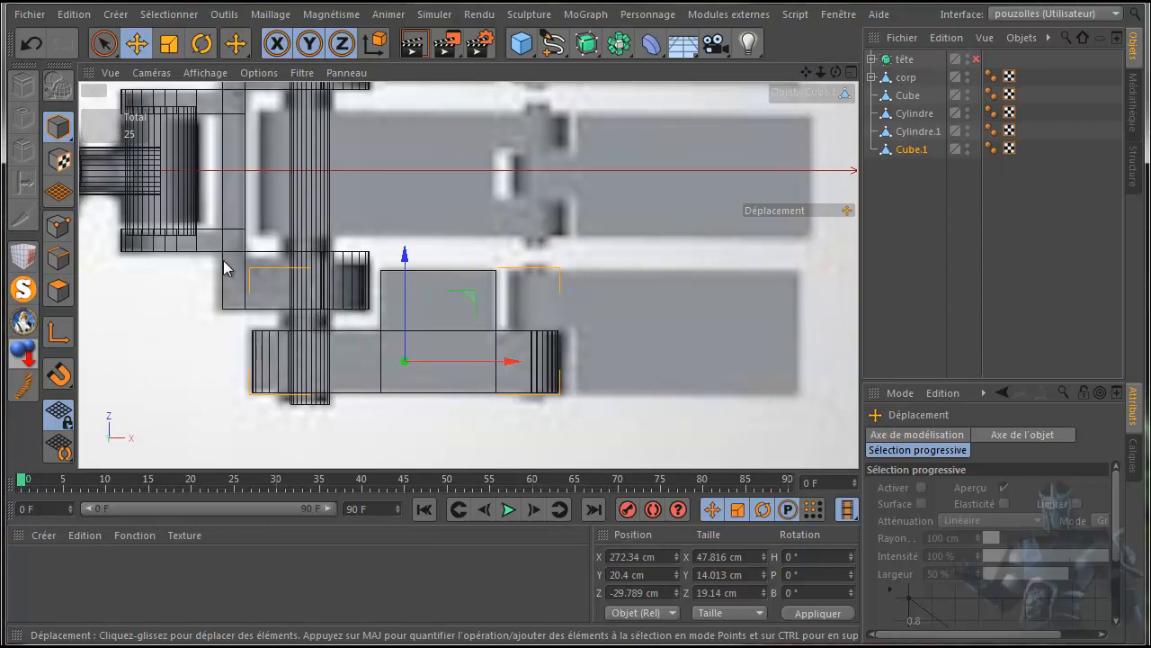
# Step: Turn off X-Ray display for the finger segment Cube.1 and inspect the hand in perspective
pyautogui.middleClick(144, 312)
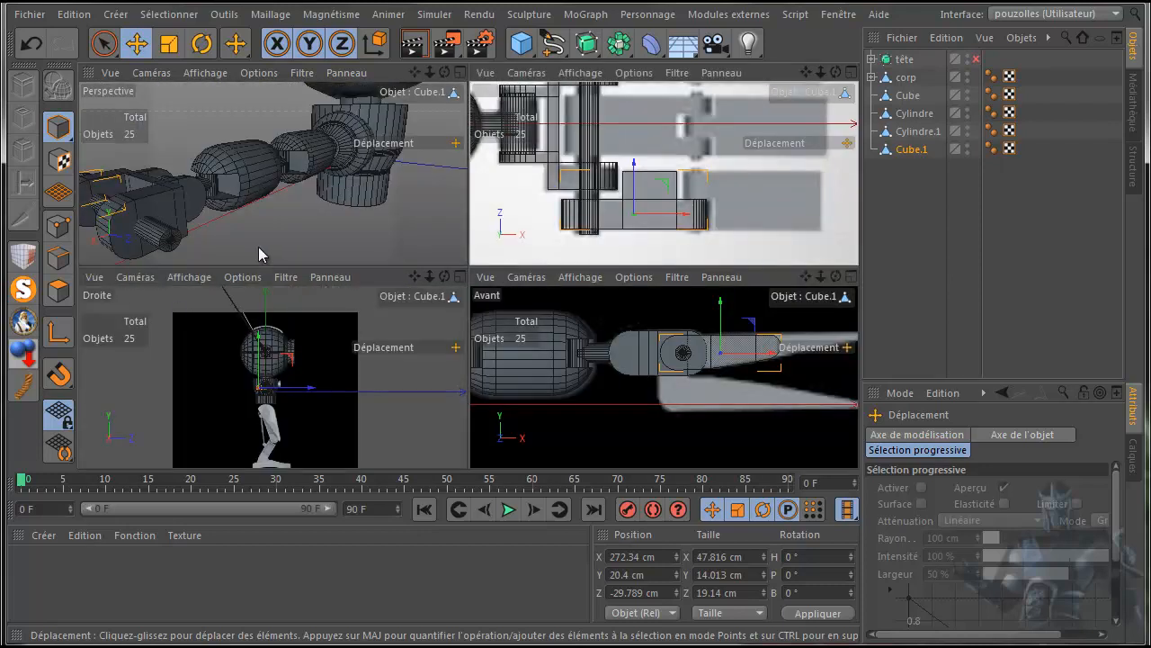
pyautogui.middleClick(255, 245)
pyautogui.scroll(-3, 407, 263)
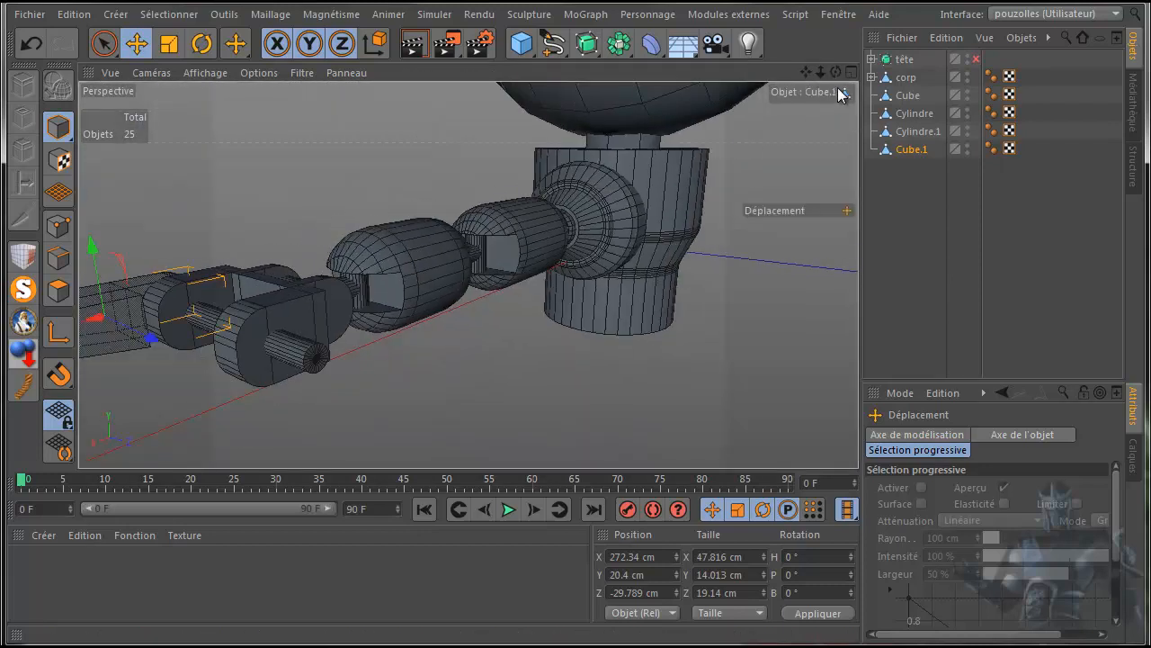
pyautogui.moveTo(836, 74); pyautogui.dragTo(960, 131)
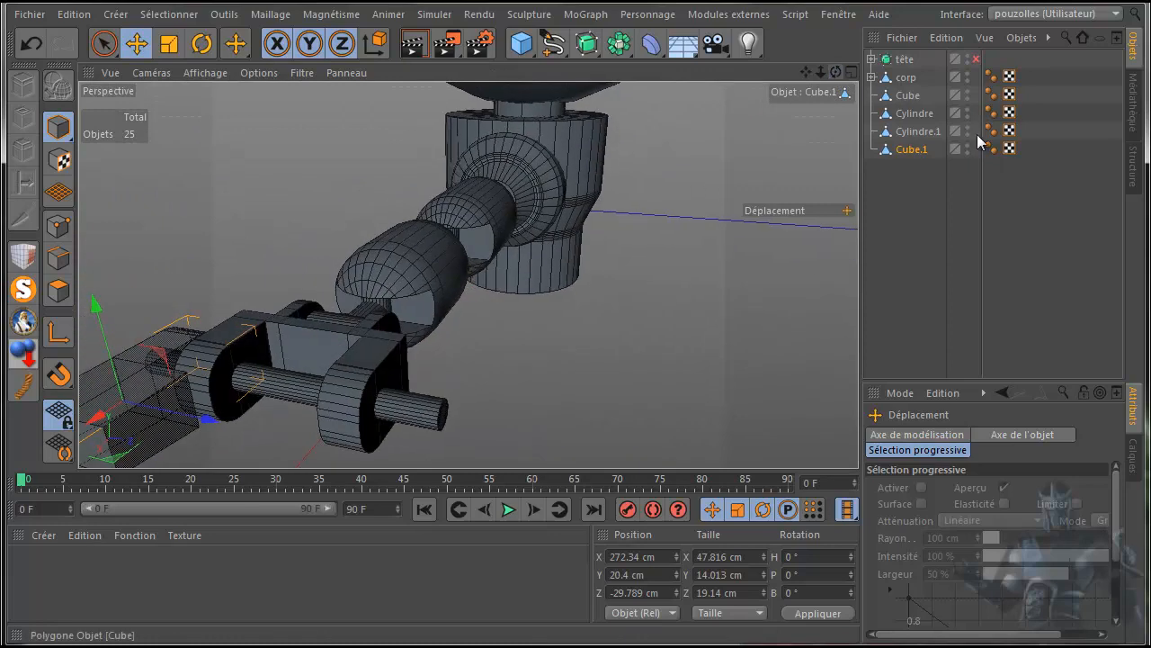
pyautogui.click(915, 151)
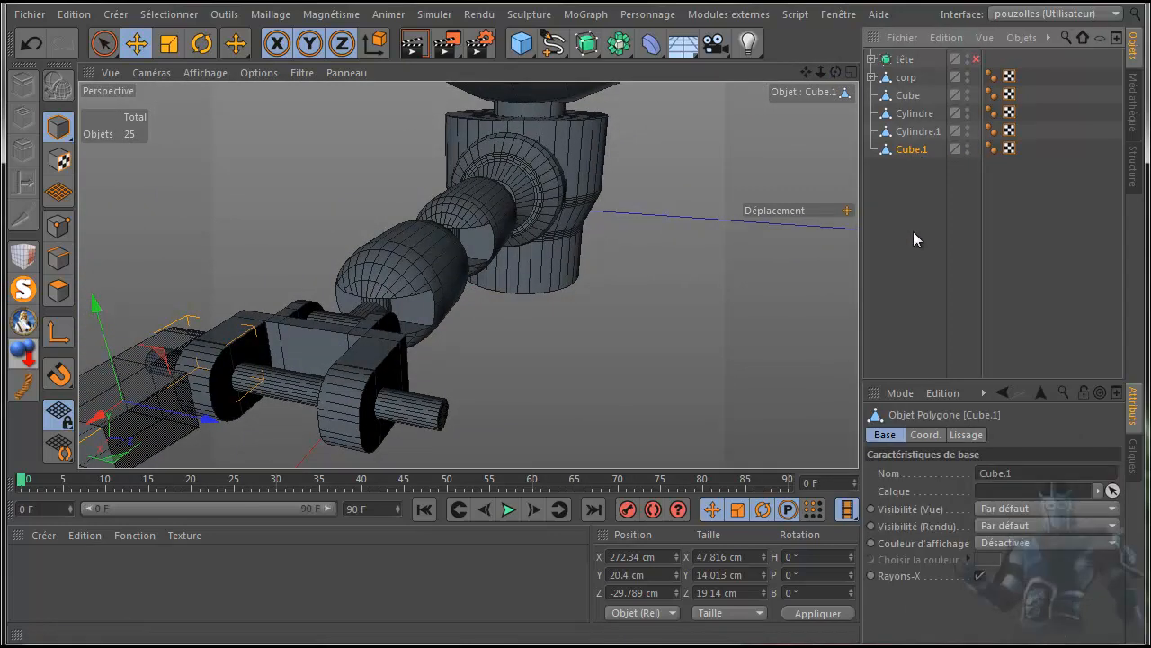
pyautogui.click(979, 575)
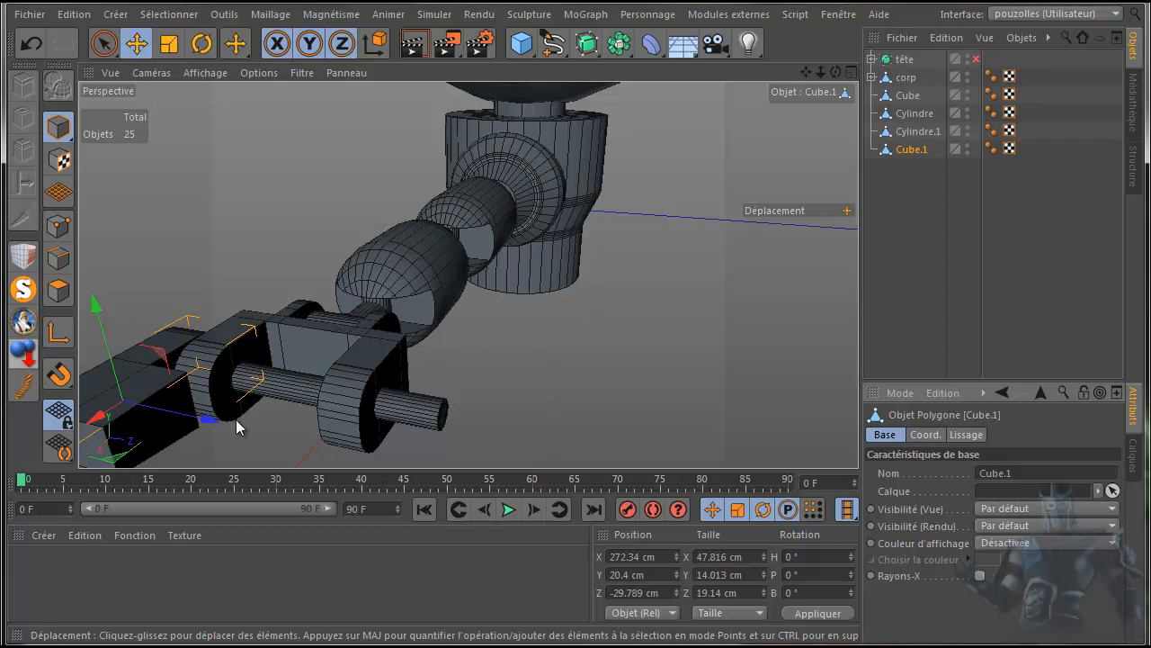
pyautogui.scroll(6, 244, 418)
pyautogui.moveTo(807, 66); pyautogui.dragTo(865, 71)
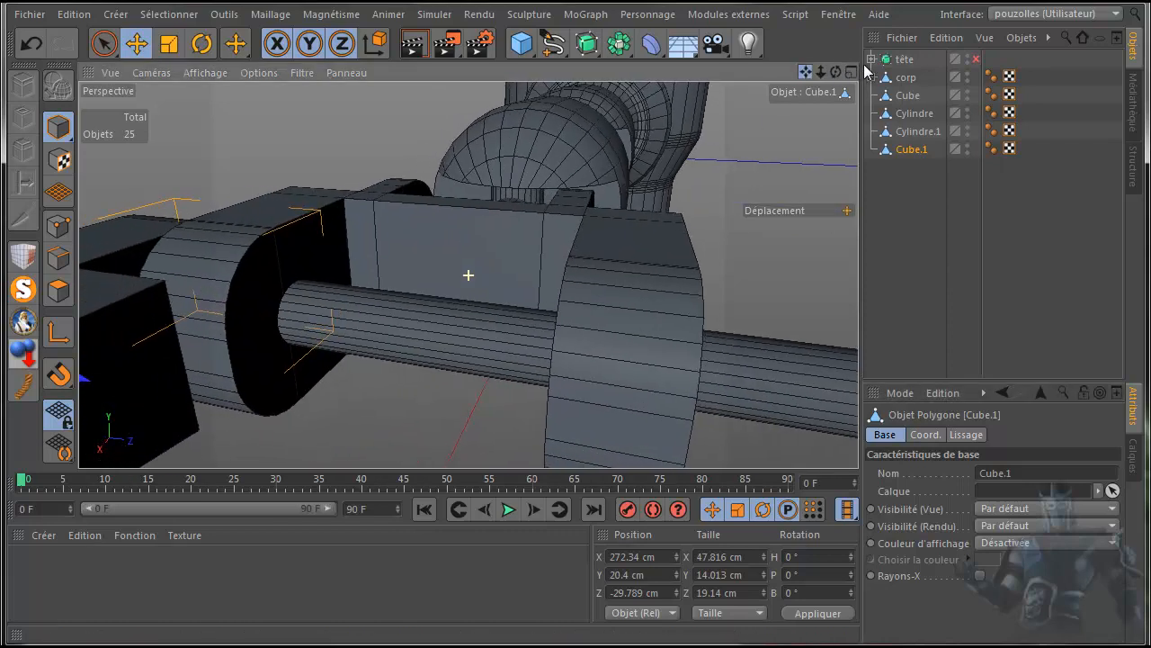
pyautogui.middleClick(368, 145)
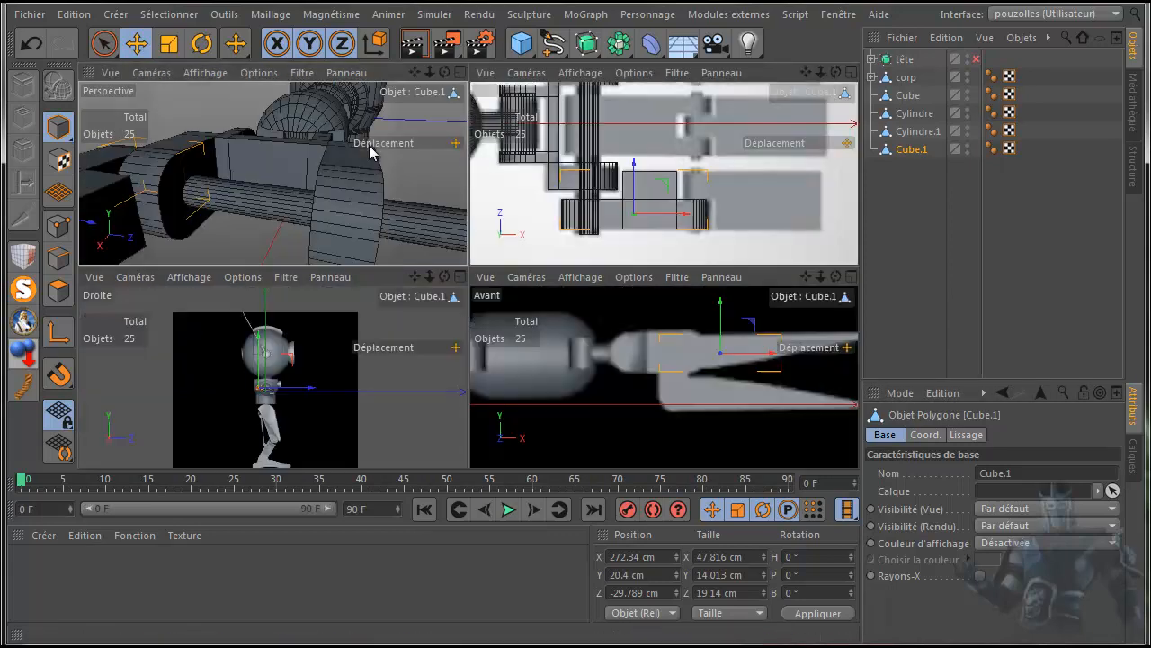
# Step: Isolate the hand's bracket object Cube in solo mode in the maximized top view
pyautogui.middleClick(524, 245)
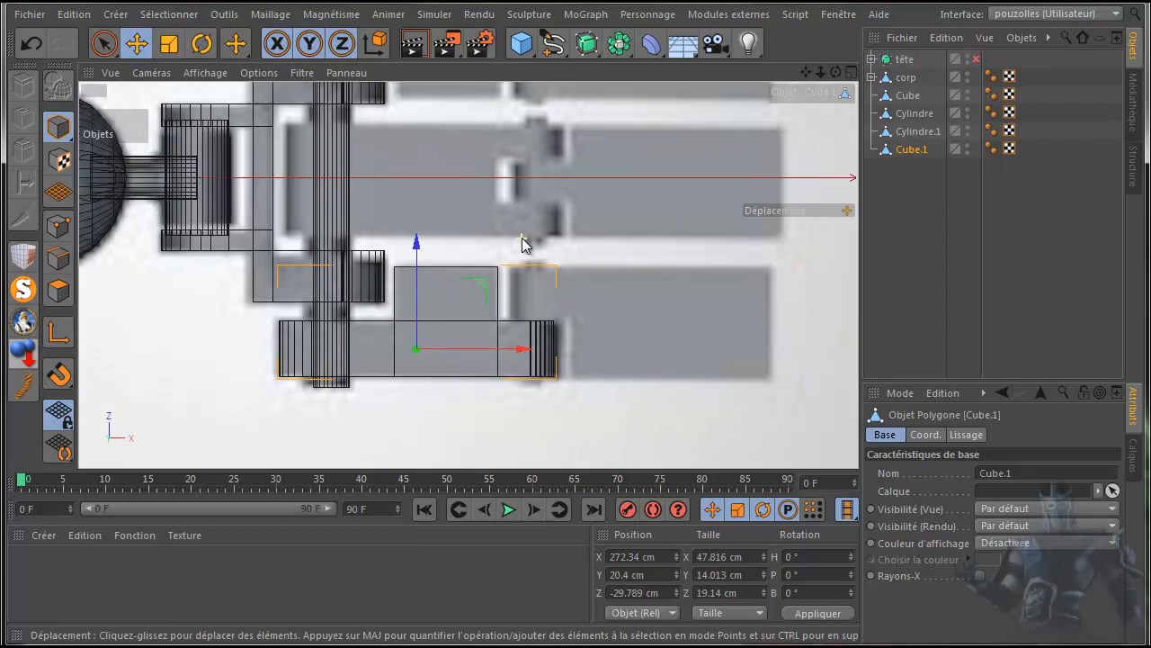
pyautogui.moveTo(813, 72); pyautogui.dragTo(822, 117)
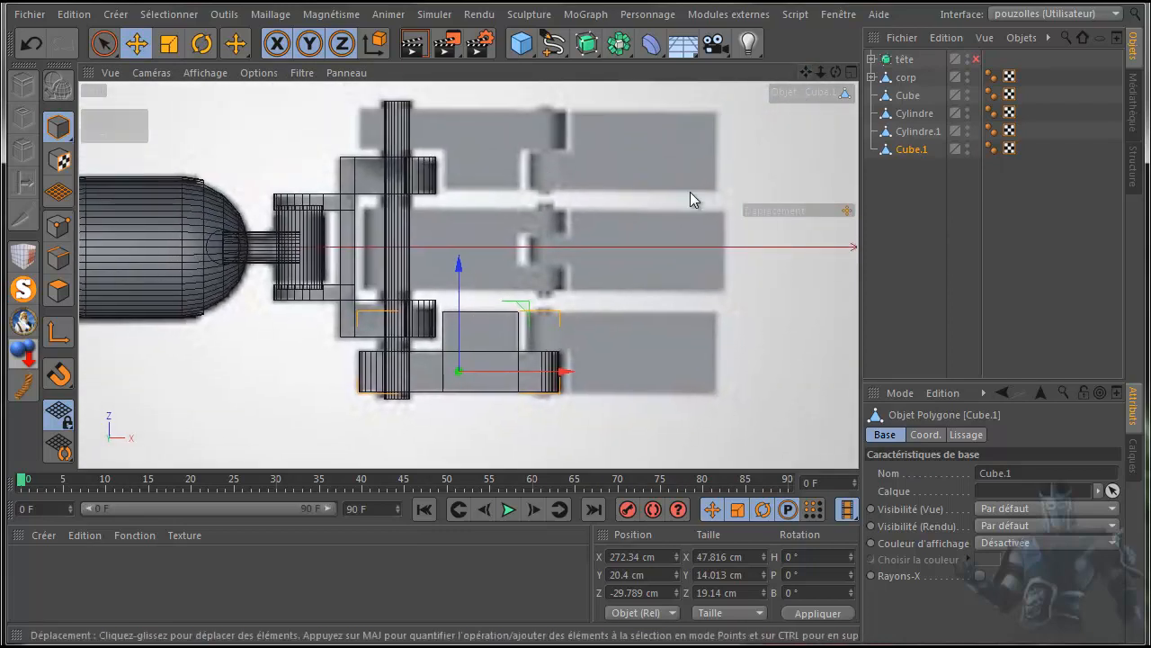
pyautogui.click(909, 97)
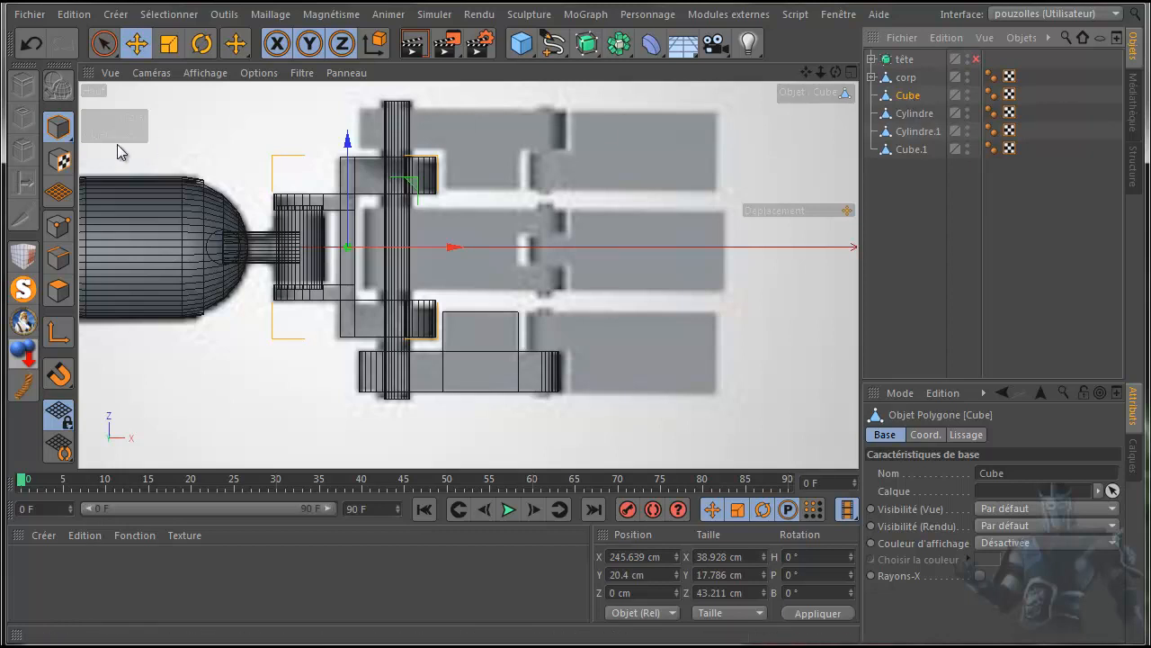
pyautogui.click(24, 289)
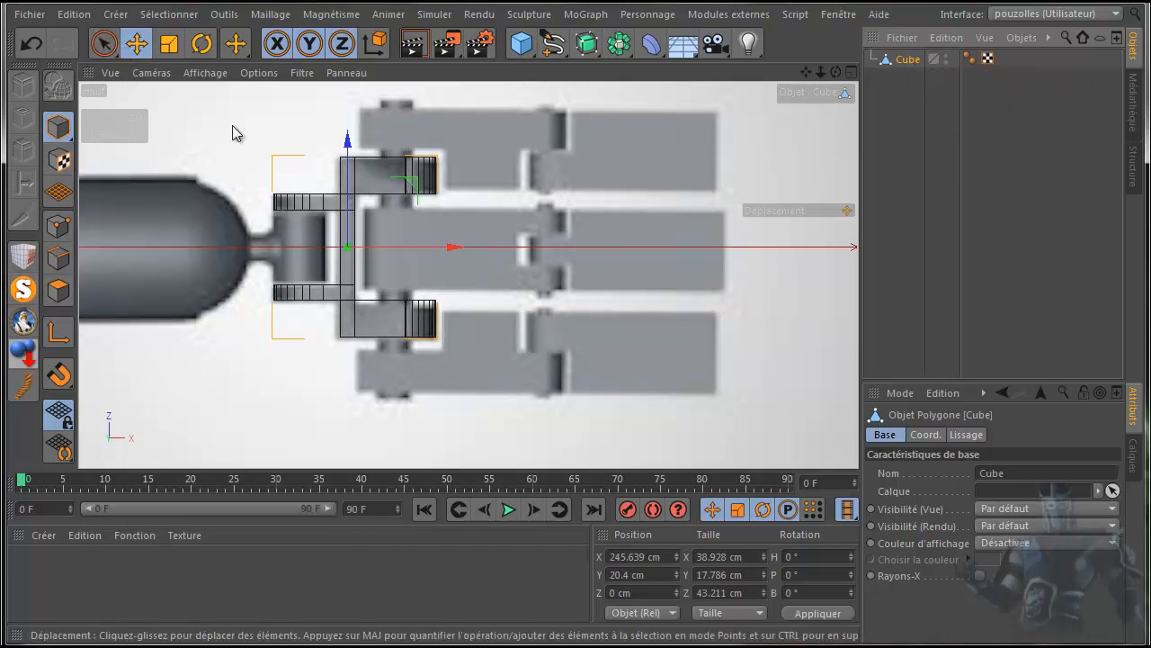
# Step: Select all edges of the bracket using Rectangle Selection in Edge mode
pyautogui.moveTo(104, 43); pyautogui.dragTo(172, 105)
pyautogui.click(65, 259)
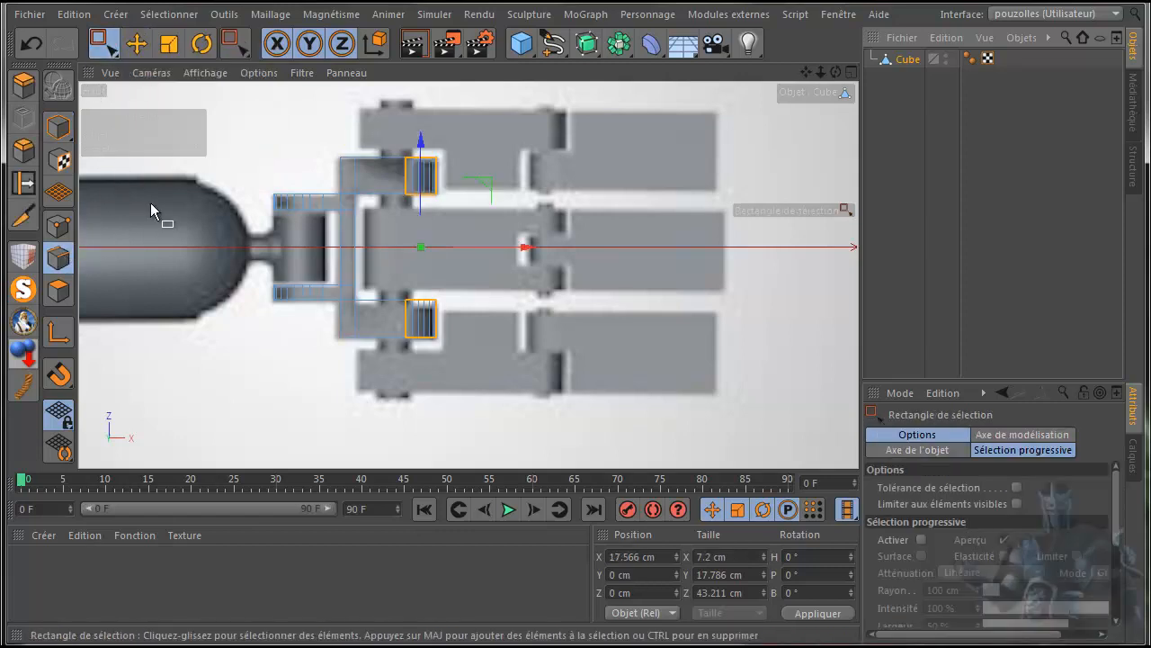
pyautogui.moveTo(246, 316); pyautogui.dragTo(490, 384)
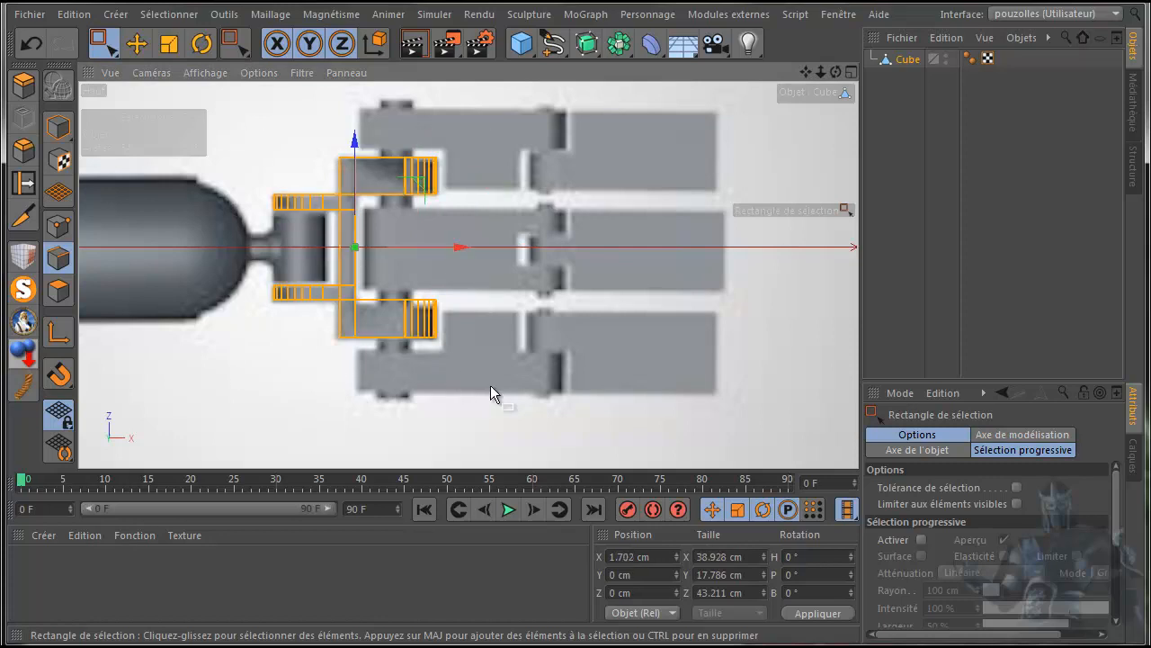
# Step: Deselect the cross edges on the rounded ends and flat inner faces with Live Selection in perspective, keeping the outline edges selected
pyautogui.middleClick(375, 412)
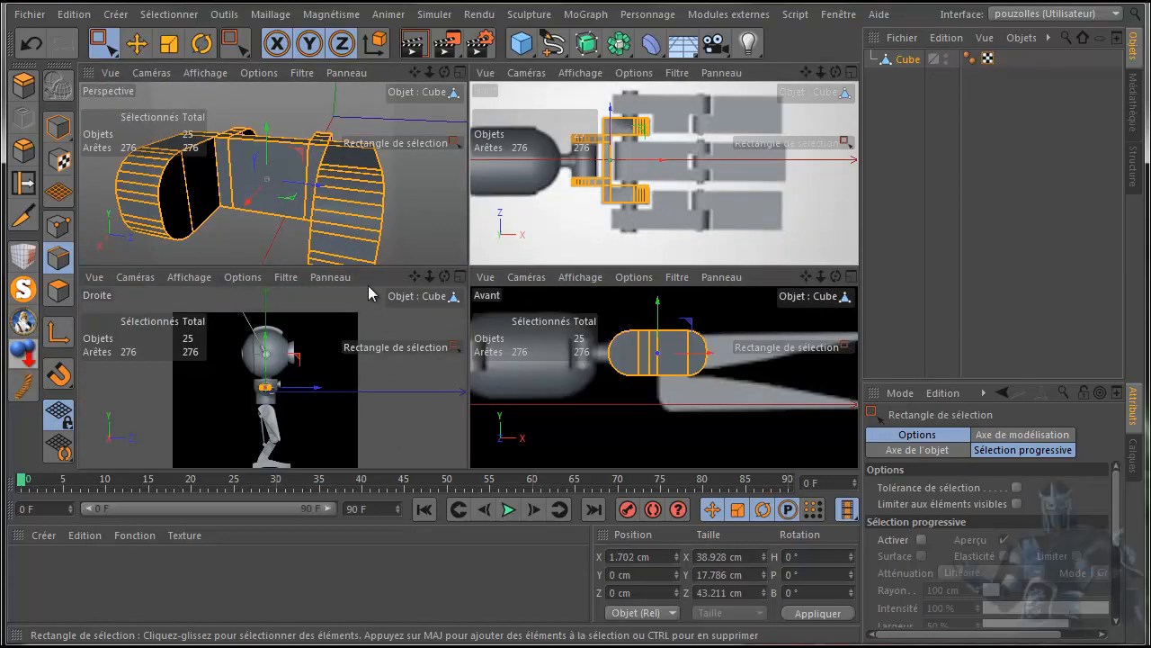
pyautogui.middleClick(433, 203)
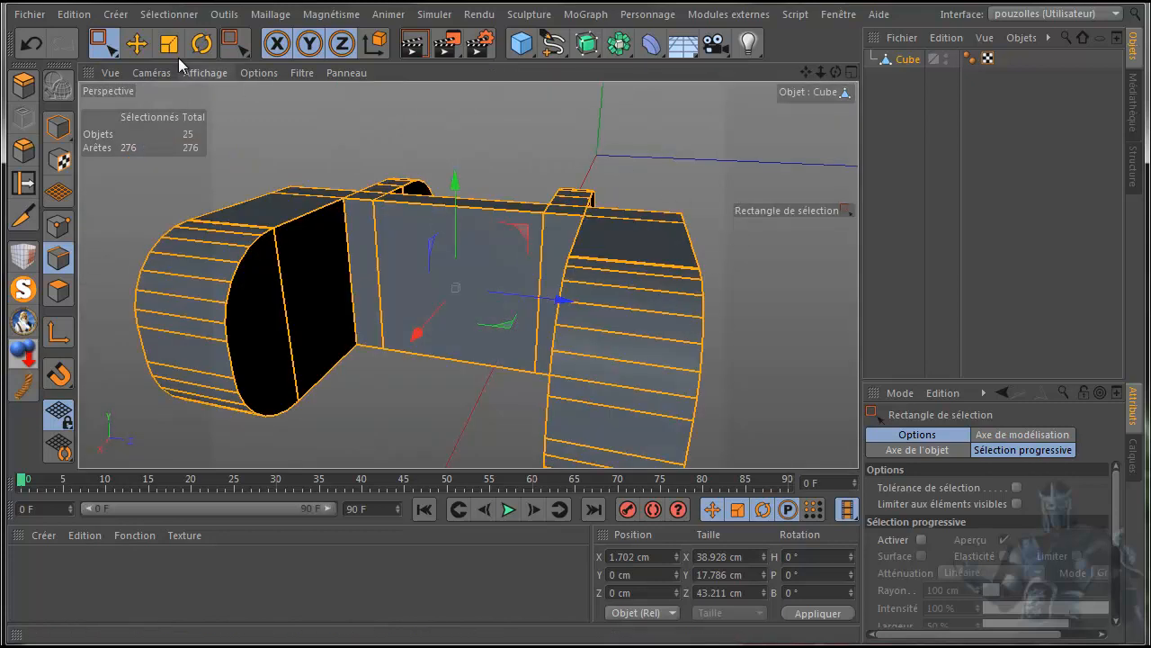
pyautogui.click(104, 43)
pyautogui.click(181, 71)
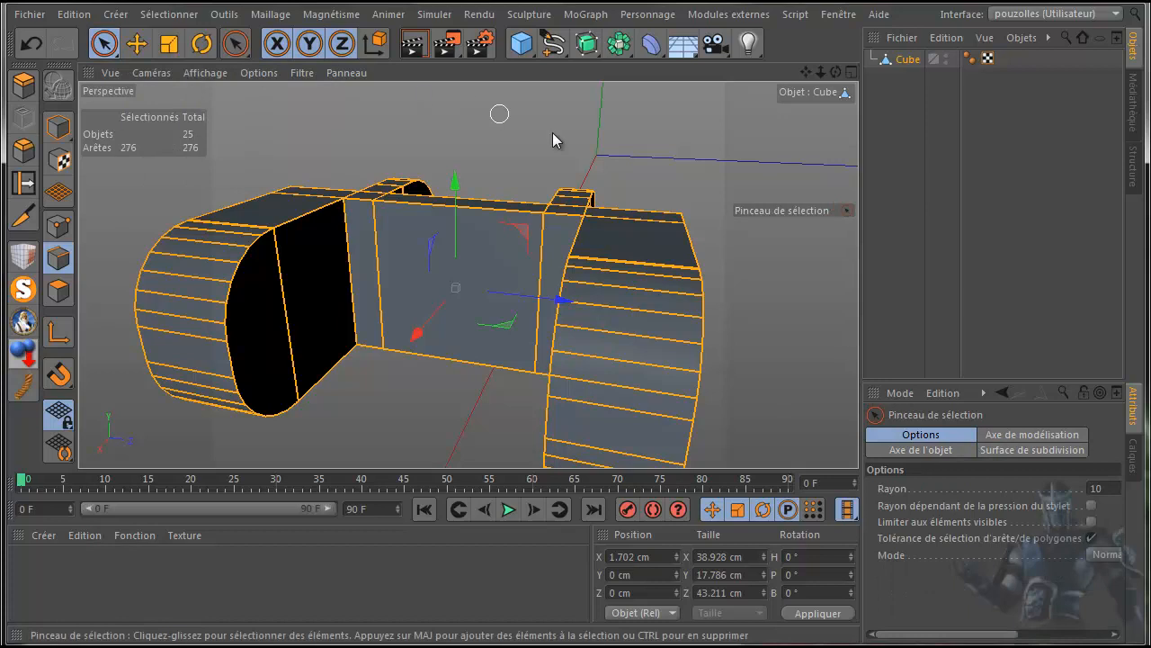
pyautogui.click(1091, 522)
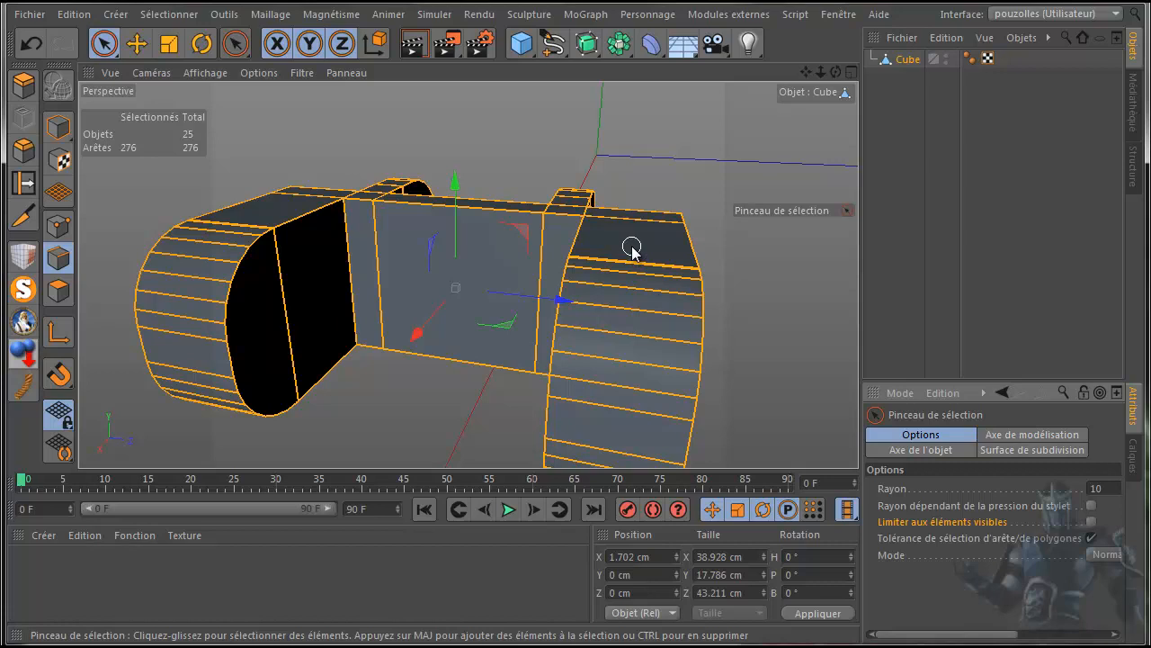
pyautogui.keyDown('ctrl'); pyautogui.moveTo(635, 264); pyautogui.dragTo(620, 374); pyautogui.keyUp('ctrl')
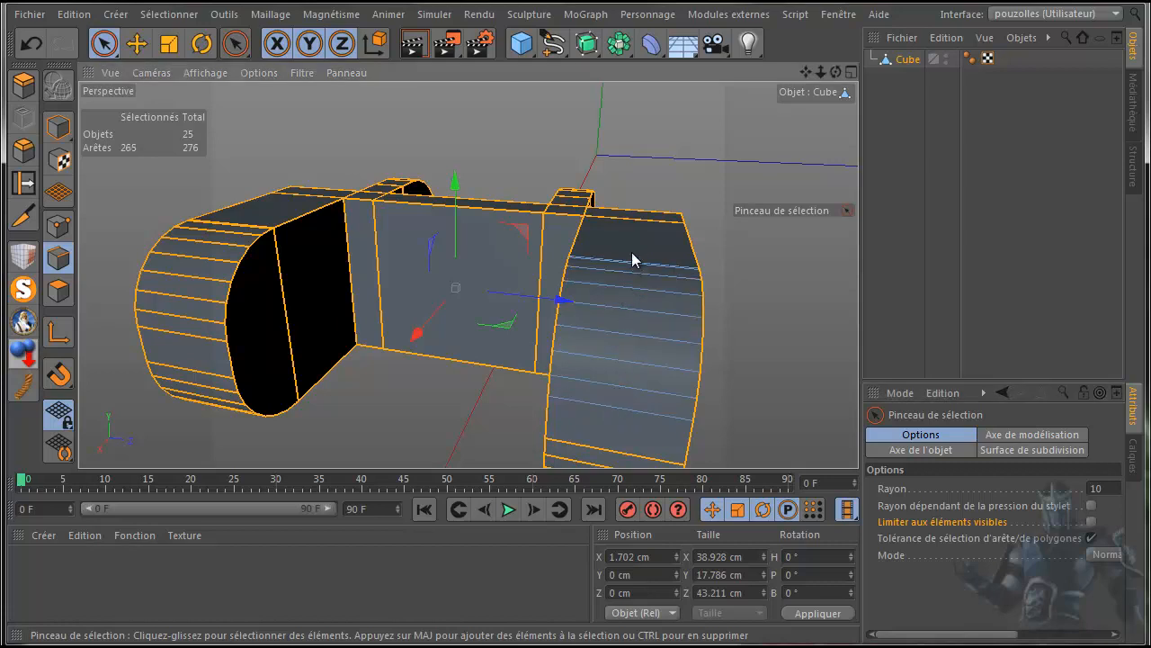
pyautogui.moveTo(291, 224)
pyautogui.keyDown('ctrl'); pyautogui.mouseDown()
pyautogui.moveTo(249, 211)
pyautogui.moveTo(214, 240)
pyautogui.mouseUp(); pyautogui.keyUp('ctrl')
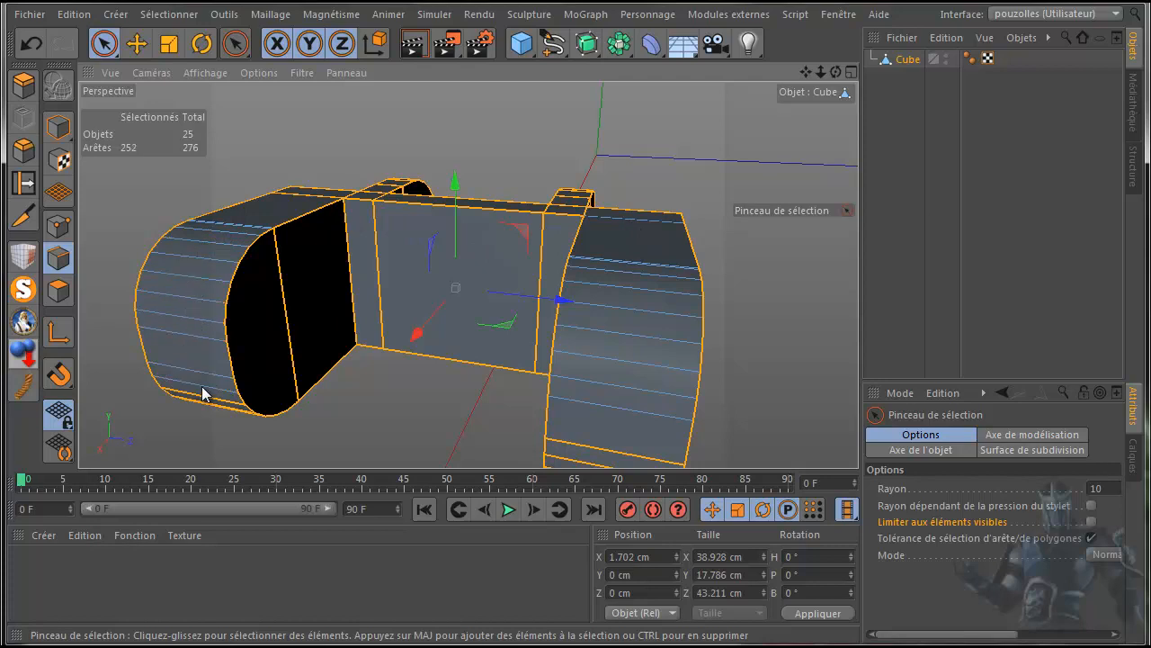
pyautogui.keyDown('ctrl'); pyautogui.click(281, 319); pyautogui.keyUp('ctrl')
pyautogui.keyDown('ctrl'); pyautogui.moveTo(356, 276); pyautogui.dragTo(385, 275); pyautogui.keyUp('ctrl')
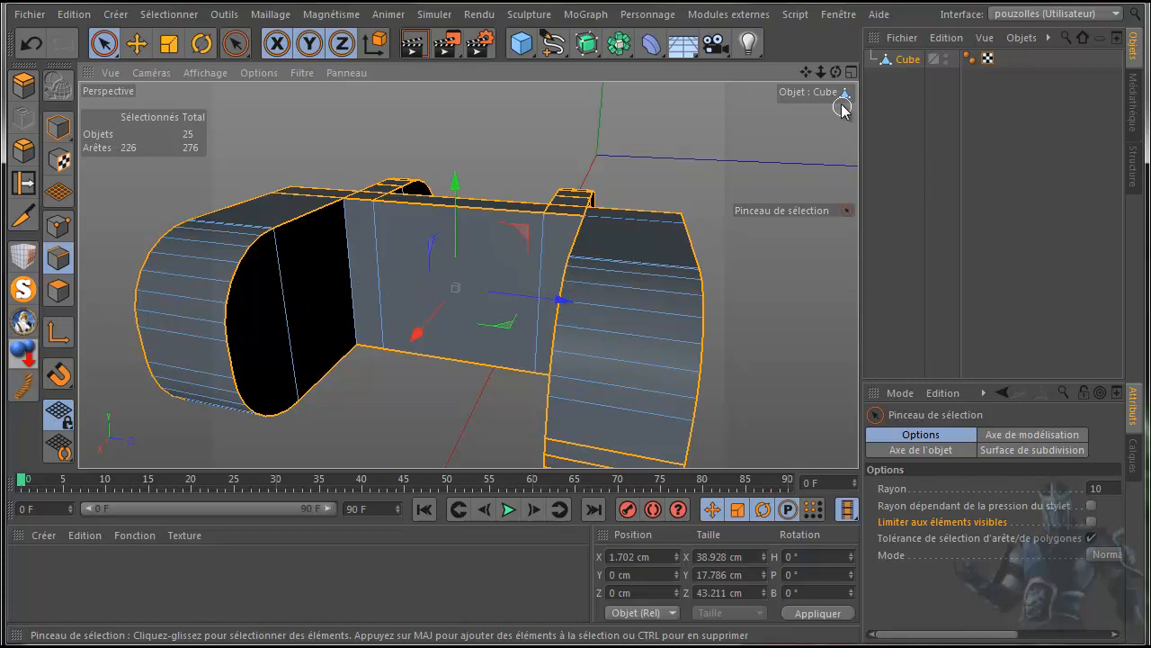
# Step: Deselect the crosswise edges on the wide arms' surfaces, keeping the outline edges selected
pyautogui.moveTo(807, 71); pyautogui.dragTo(826, 33)
pyautogui.moveTo(836, 71); pyautogui.dragTo(838, 101)
pyautogui.keyDown('ctrl'); pyautogui.moveTo(666, 142); pyautogui.dragTo(654, 286); pyautogui.keyUp('ctrl')
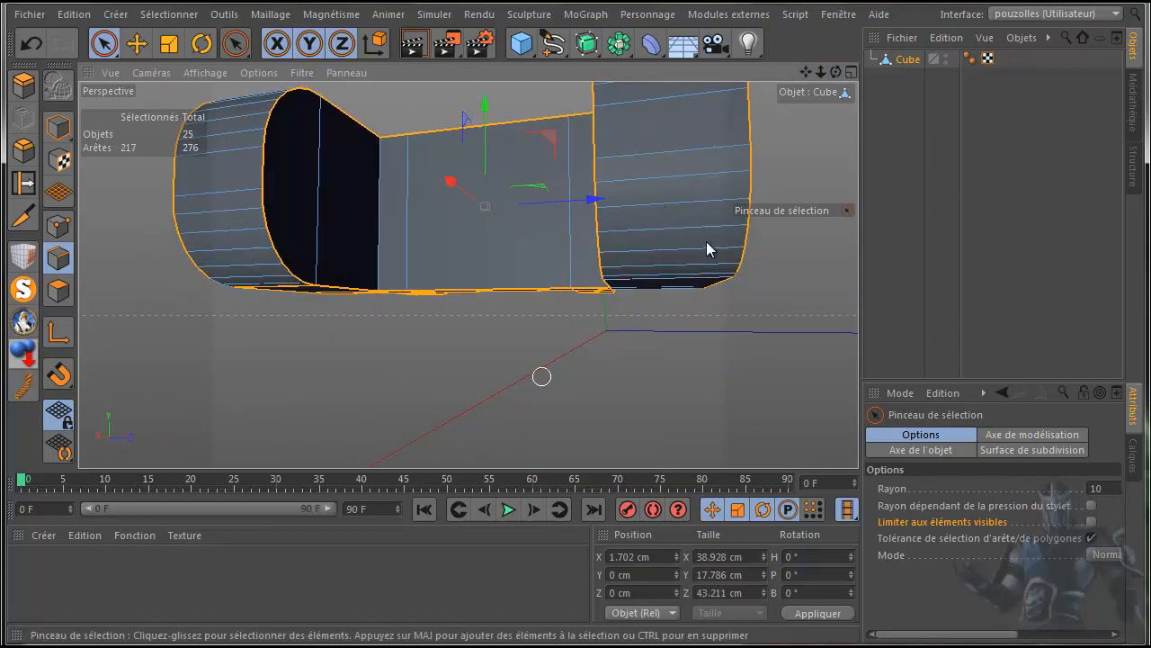
pyautogui.moveTo(838, 78); pyautogui.dragTo(824, 97)
pyautogui.keyDown('ctrl'); pyautogui.moveTo(638, 131); pyautogui.dragTo(591, 214); pyautogui.keyUp('ctrl')
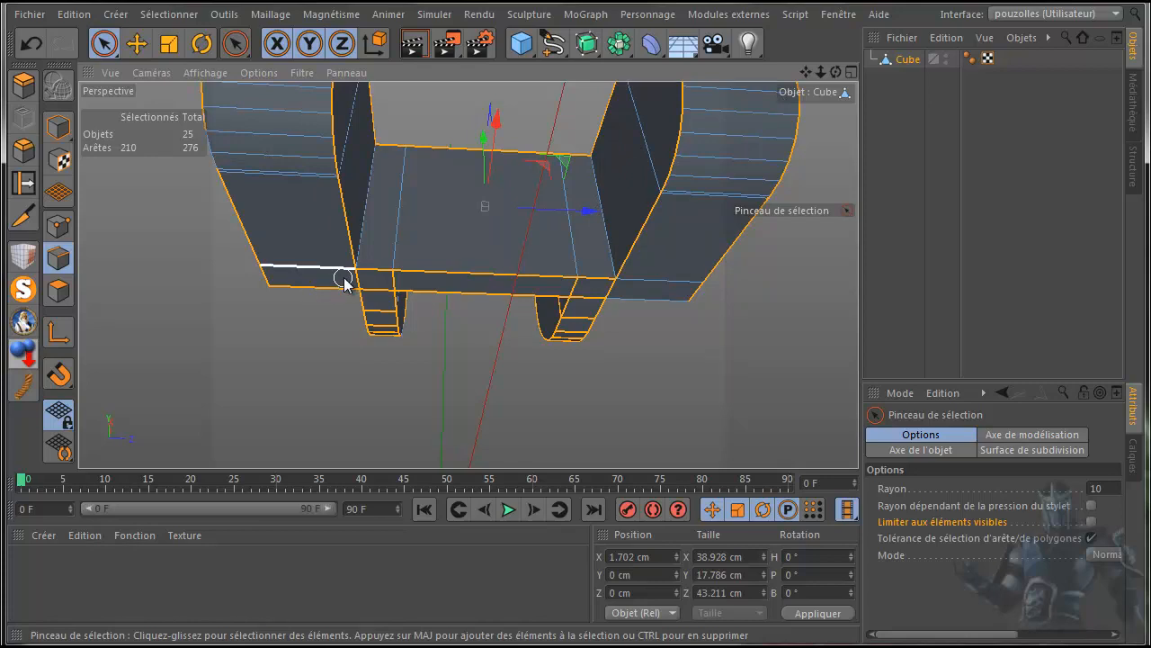
# Step: Deselect the edges crossing the two narrow arms and their junctions with the connecting bar
pyautogui.scroll(3, 430, 363)
pyautogui.scroll(1, 427, 359)
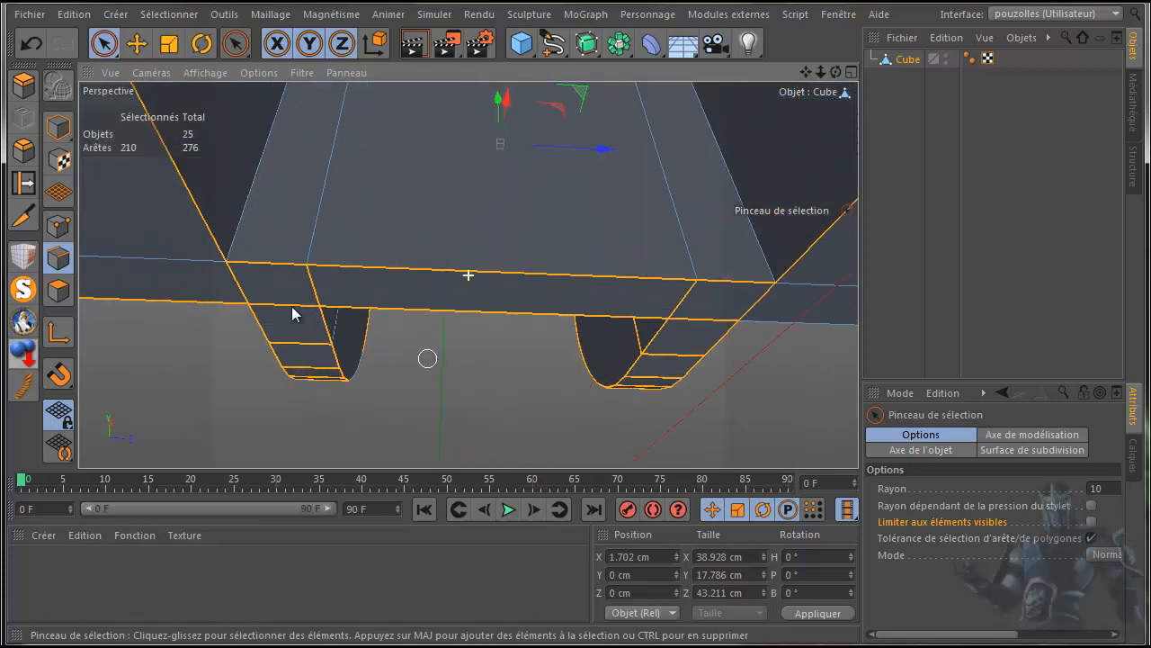
pyautogui.keyDown('ctrl'); pyautogui.click(232, 288); pyautogui.keyUp('ctrl')
pyautogui.moveTo(376, 297)
pyautogui.keyDown('ctrl'); pyautogui.mouseDown()
pyautogui.moveTo(761, 306)
pyautogui.moveTo(698, 324)
pyautogui.moveTo(691, 343)
pyautogui.mouseUp(); pyautogui.keyUp('ctrl')
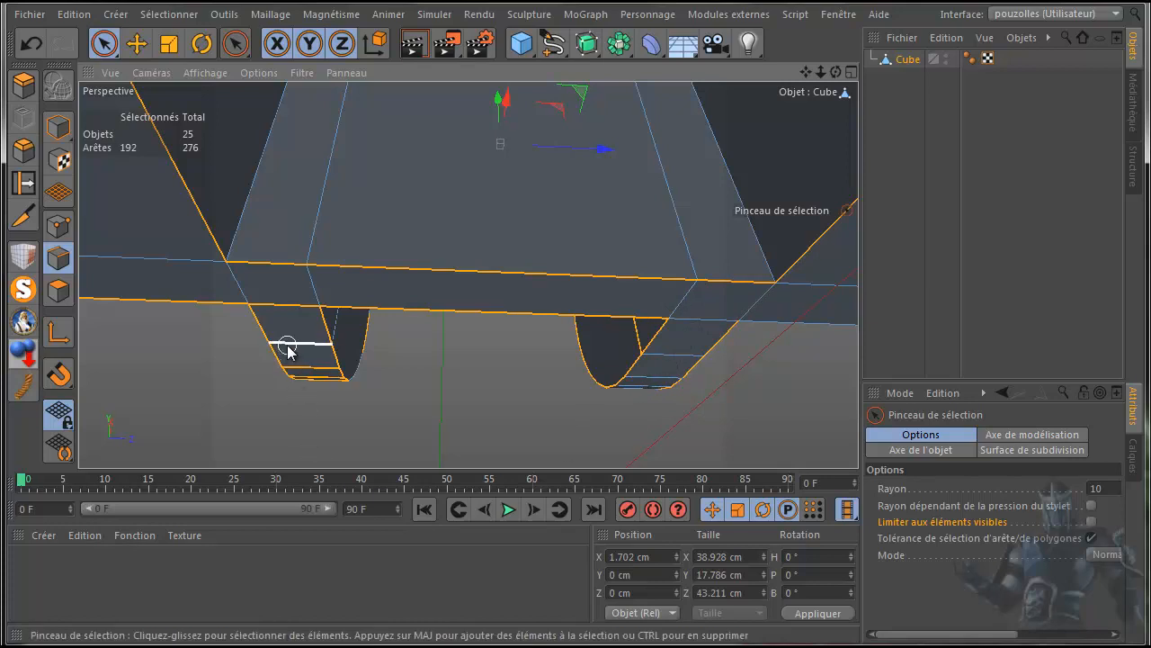
pyautogui.keyDown('ctrl'); pyautogui.moveTo(306, 371); pyautogui.dragTo(312, 385); pyautogui.keyUp('ctrl')
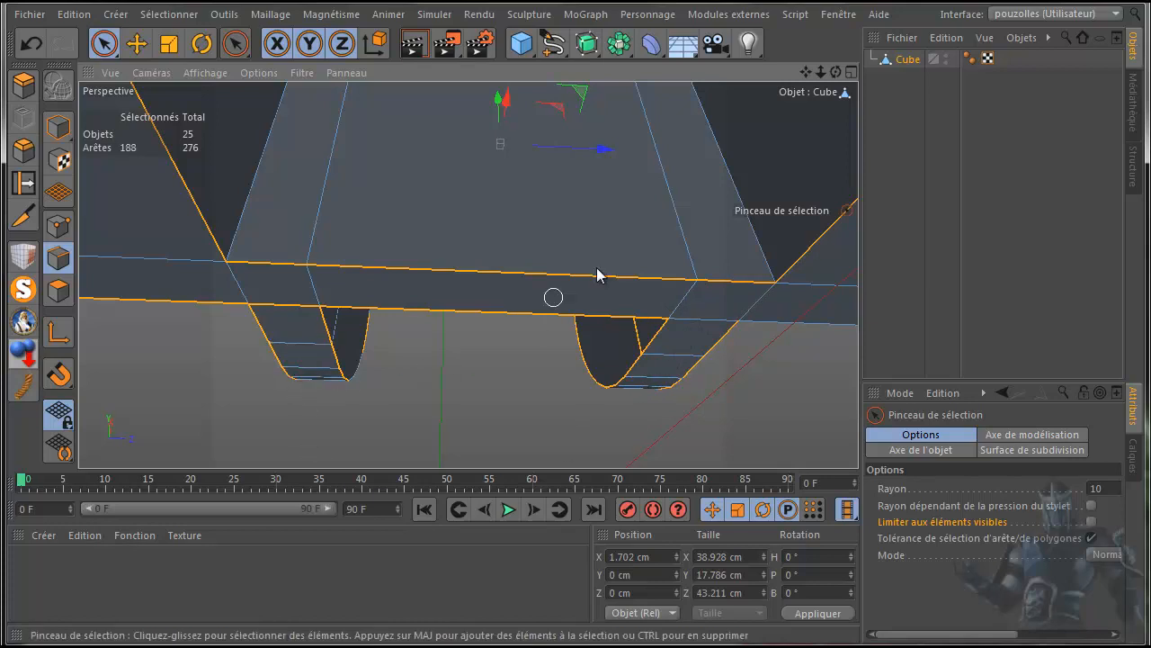
# Step: Add the missing outline edges around the rounded tips of both narrow arms to the edge selection
pyautogui.moveTo(836, 74); pyautogui.dragTo(845, 9)
pyautogui.moveTo(807, 76); pyautogui.dragTo(471, 273)
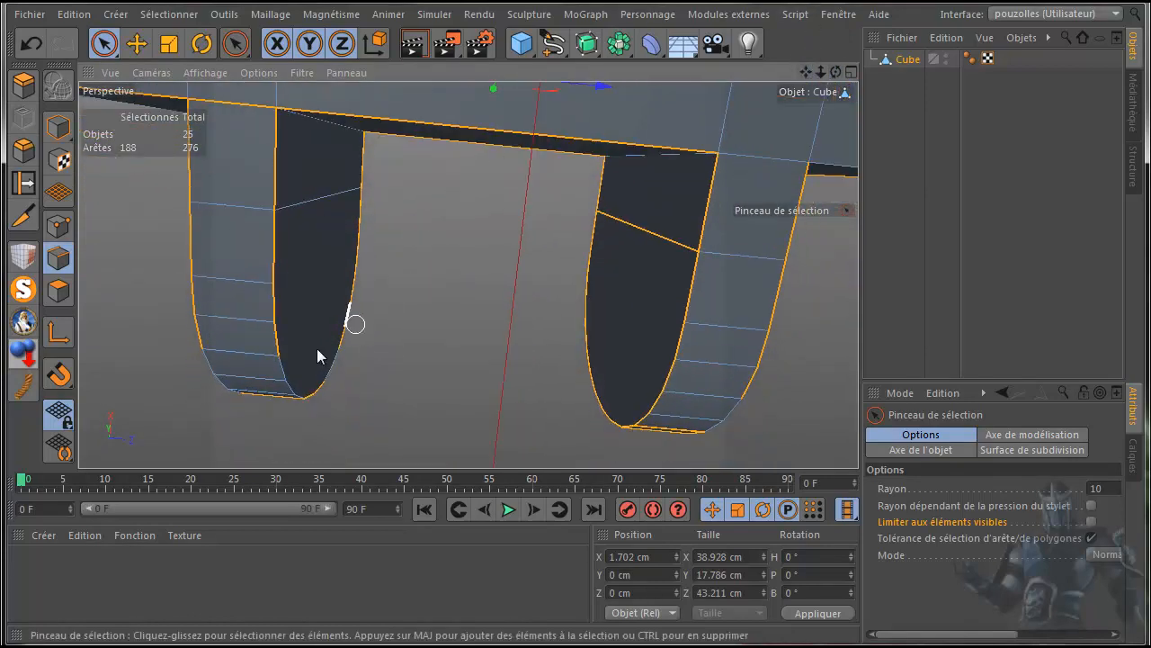
pyautogui.moveTo(290, 379); pyautogui.dragTo(300, 393)
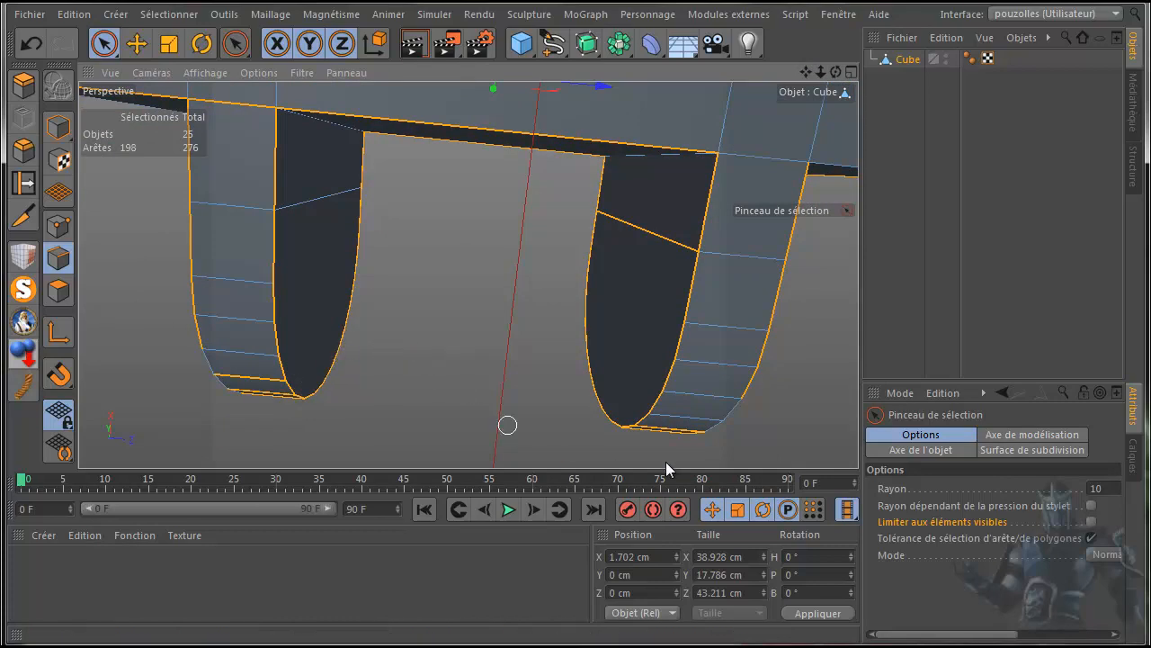
pyautogui.moveTo(707, 437)
pyautogui.mouseDown()
pyautogui.moveTo(727, 413)
pyautogui.moveTo(751, 424)
pyautogui.mouseUp()
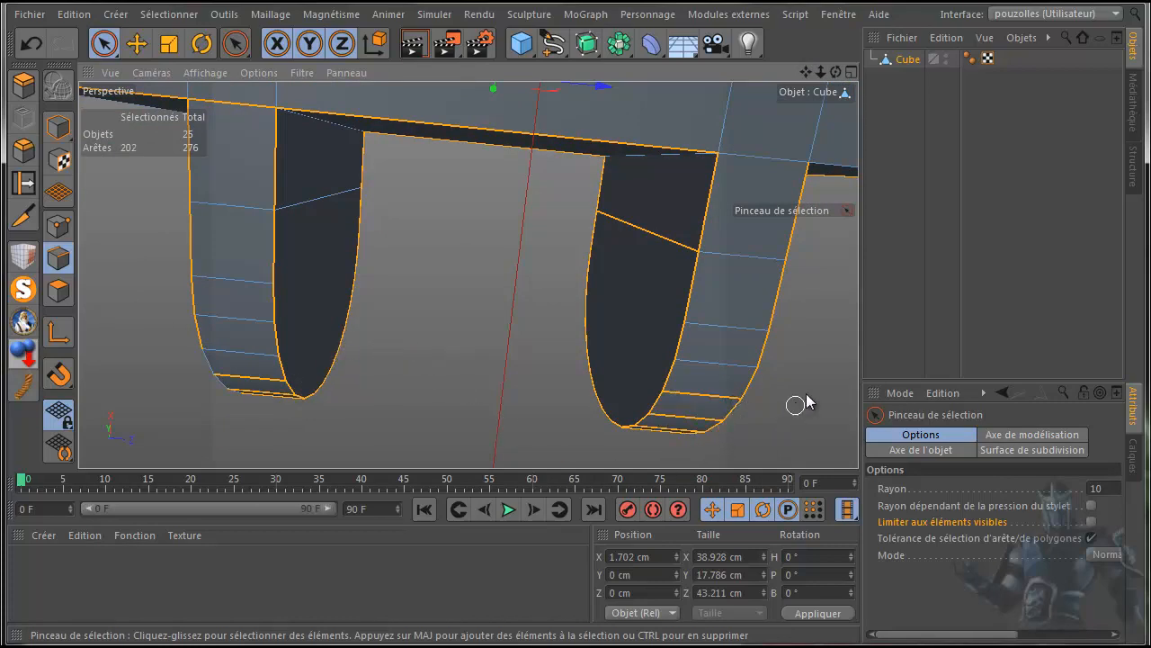
# Step: Deselect one narrow arm's crosswise and side-face edges, and add the missing outline edges at the other narrow arm's rounded tip
pyautogui.keyDown('ctrl'); pyautogui.click(642, 235); pyautogui.keyUp('ctrl')
pyautogui.keyDown('ctrl'); pyautogui.moveTo(692, 393); pyautogui.dragTo(677, 424); pyautogui.keyUp('ctrl')
pyautogui.keyDown('ctrl'); pyautogui.click(678, 428); pyautogui.keyUp('ctrl')
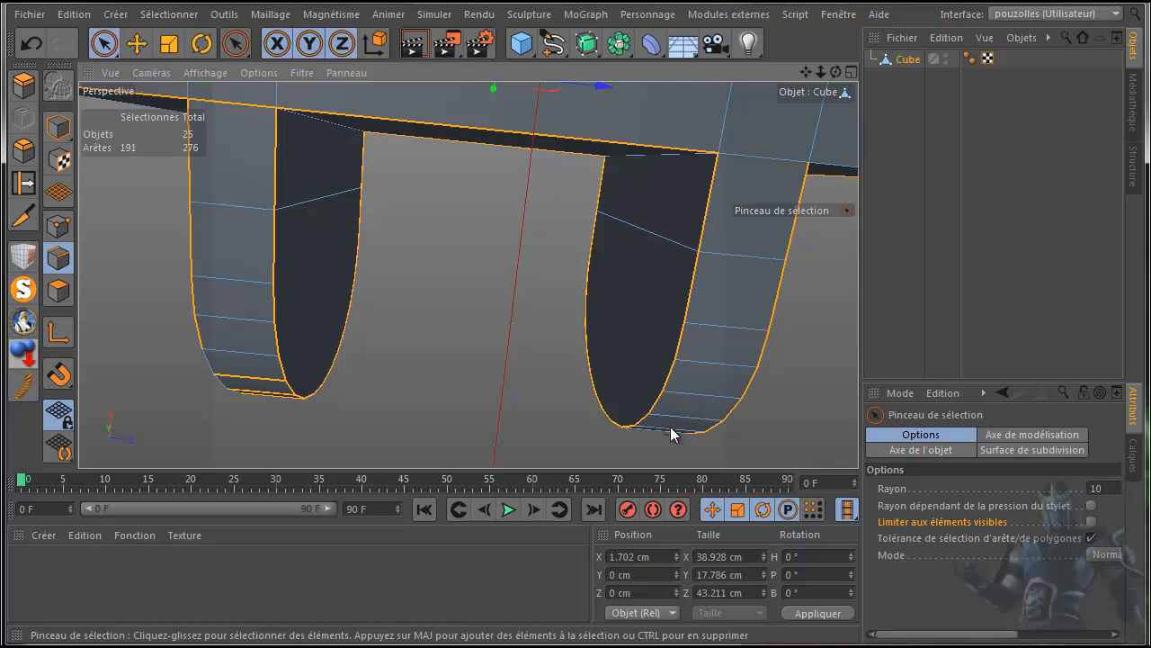
pyautogui.moveTo(249, 380)
pyautogui.keyDown('shift'); pyautogui.mouseDown()
pyautogui.moveTo(218, 360)
pyautogui.moveTo(216, 388)
pyautogui.mouseUp(); pyautogui.keyUp('shift')
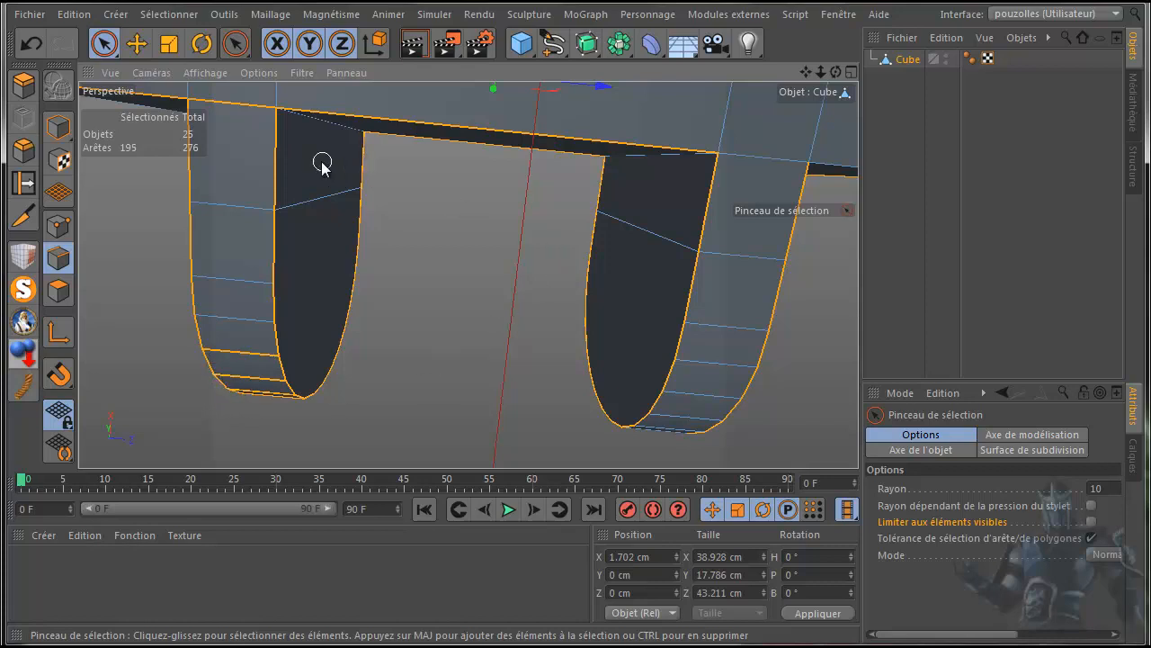
pyautogui.keyDown('ctrl'); pyautogui.click(236, 102); pyautogui.keyUp('ctrl')
# Step: Deselect the crosswise edges along the curved surfaces of both narrow arms, seen from their underside
pyautogui.scroll(-3, 513, 183)
pyautogui.moveTo(835, 74); pyautogui.dragTo(468, 274)
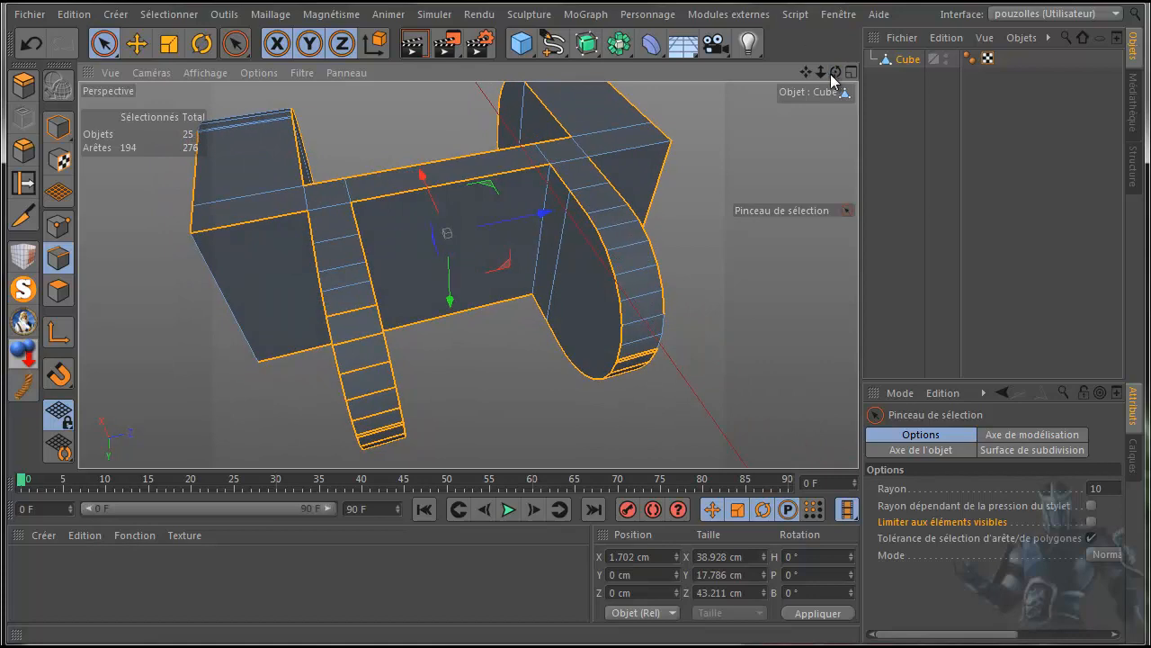
pyautogui.moveTo(821, 78); pyautogui.dragTo(471, 276)
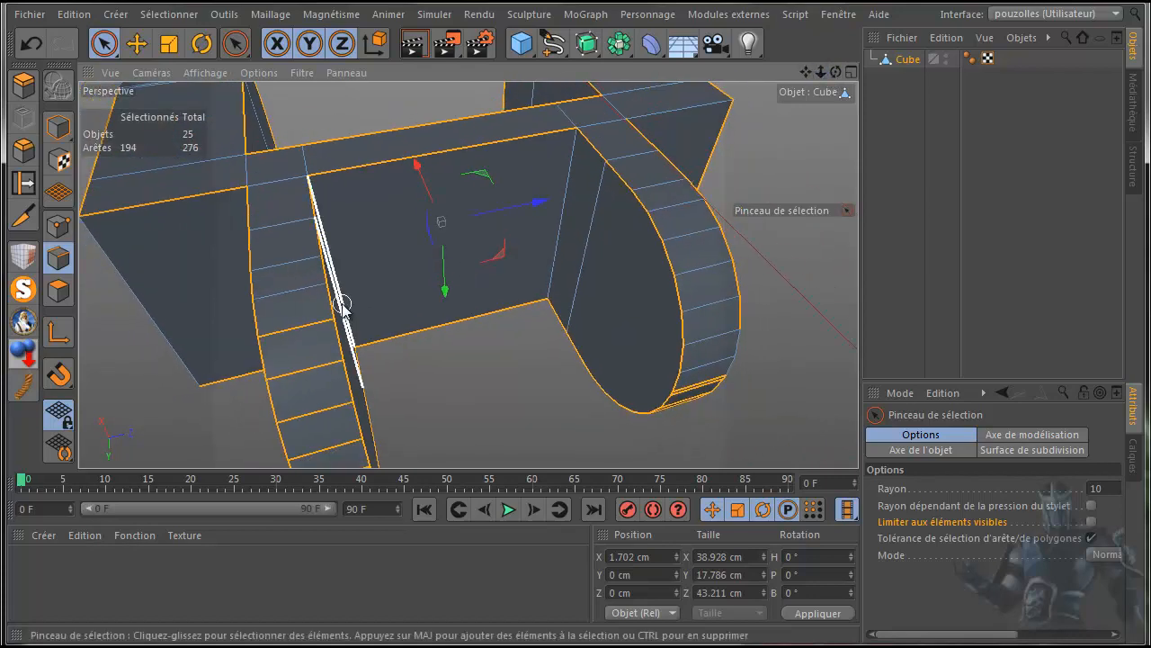
pyautogui.keyDown('ctrl'); pyautogui.click(317, 419); pyautogui.keyUp('ctrl')
pyautogui.moveTo(807, 77); pyautogui.dragTo(470, 273)
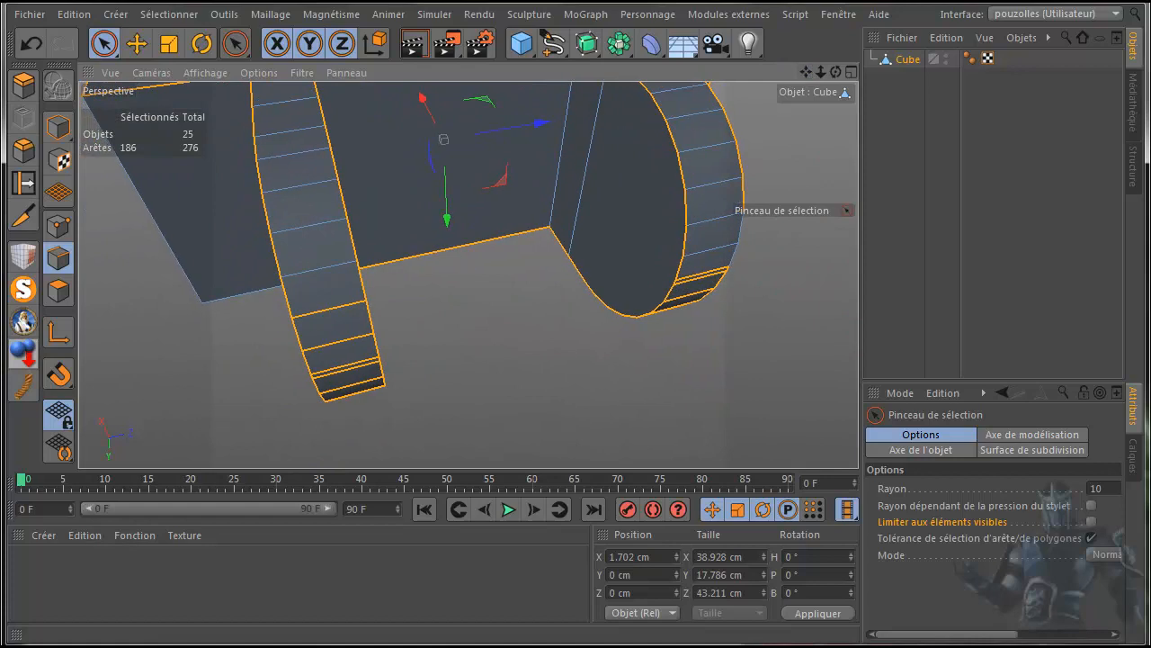
pyautogui.moveTo(835, 71); pyautogui.dragTo(693, 81)
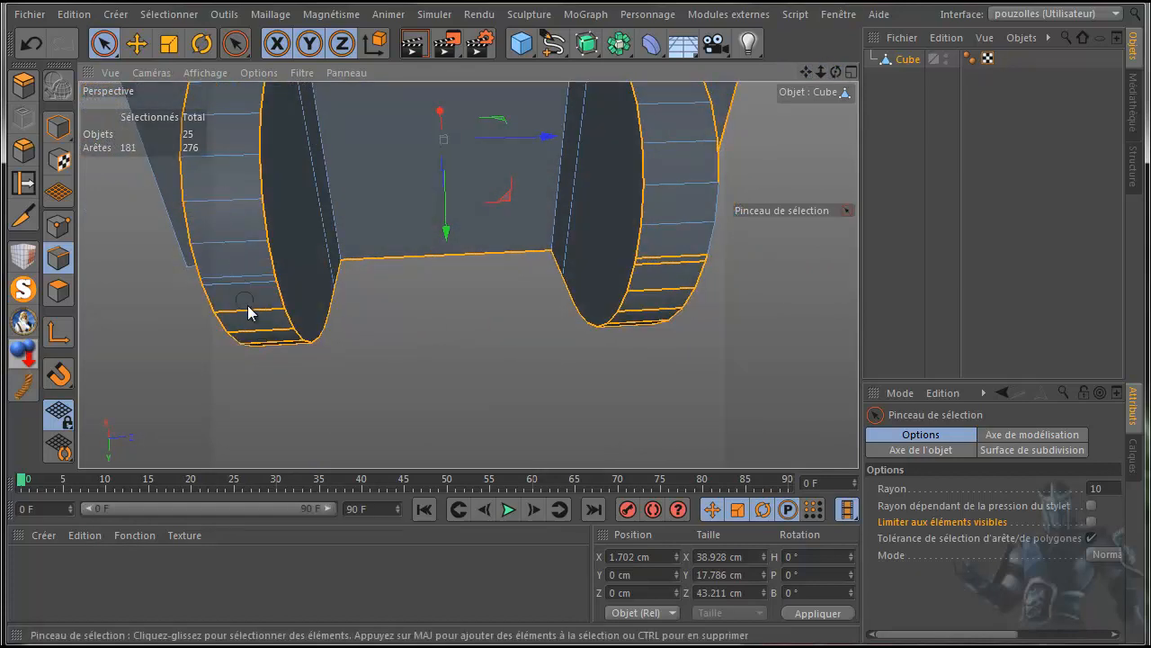
pyautogui.moveTo(674, 319)
pyautogui.keyDown('ctrl'); pyautogui.mouseDown()
pyautogui.moveTo(662, 257)
pyautogui.moveTo(652, 320)
pyautogui.mouseUp(); pyautogui.keyUp('ctrl')
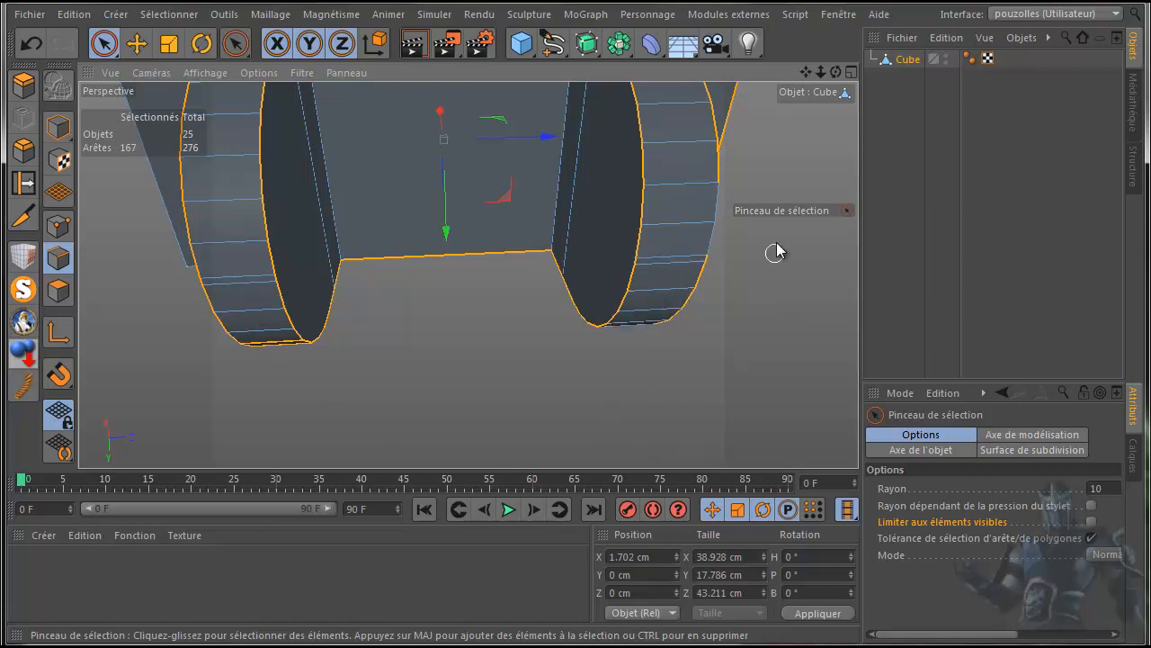
# Step: Deselect the remaining crosswise edges at the rounded tip of the narrow arm
pyautogui.moveTo(835, 72); pyautogui.dragTo(833, 25)
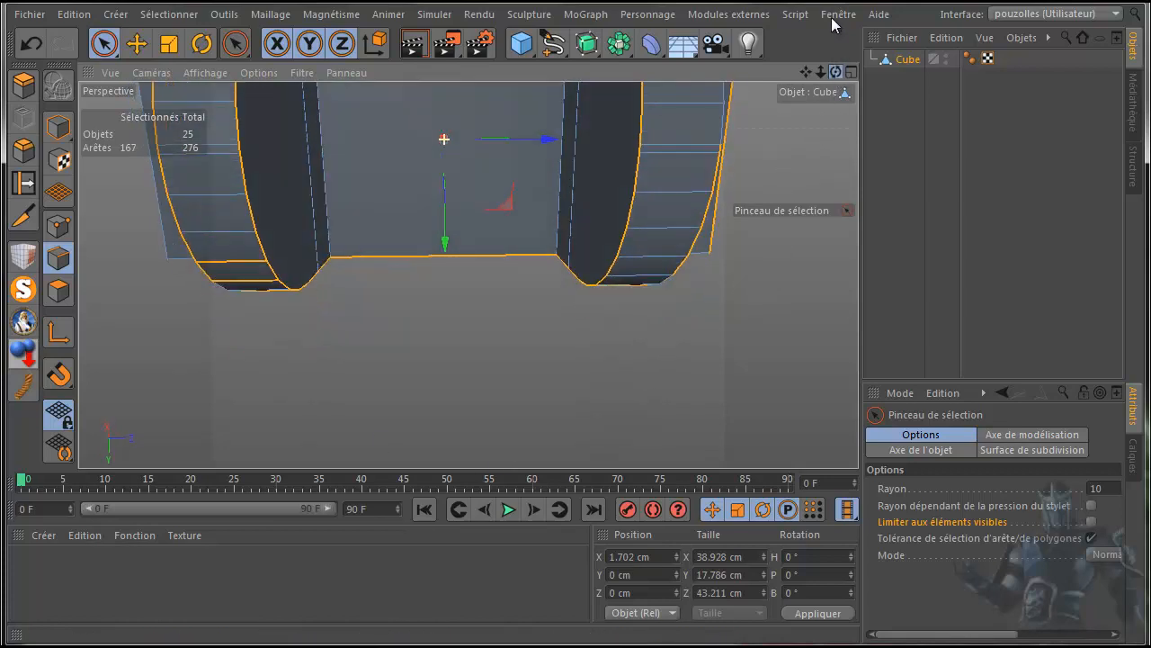
pyautogui.keyDown('ctrl'); pyautogui.click(257, 290); pyautogui.keyUp('ctrl')
pyautogui.keyDown('ctrl'); pyautogui.moveTo(233, 266); pyautogui.dragTo(244, 288); pyautogui.keyUp('ctrl')
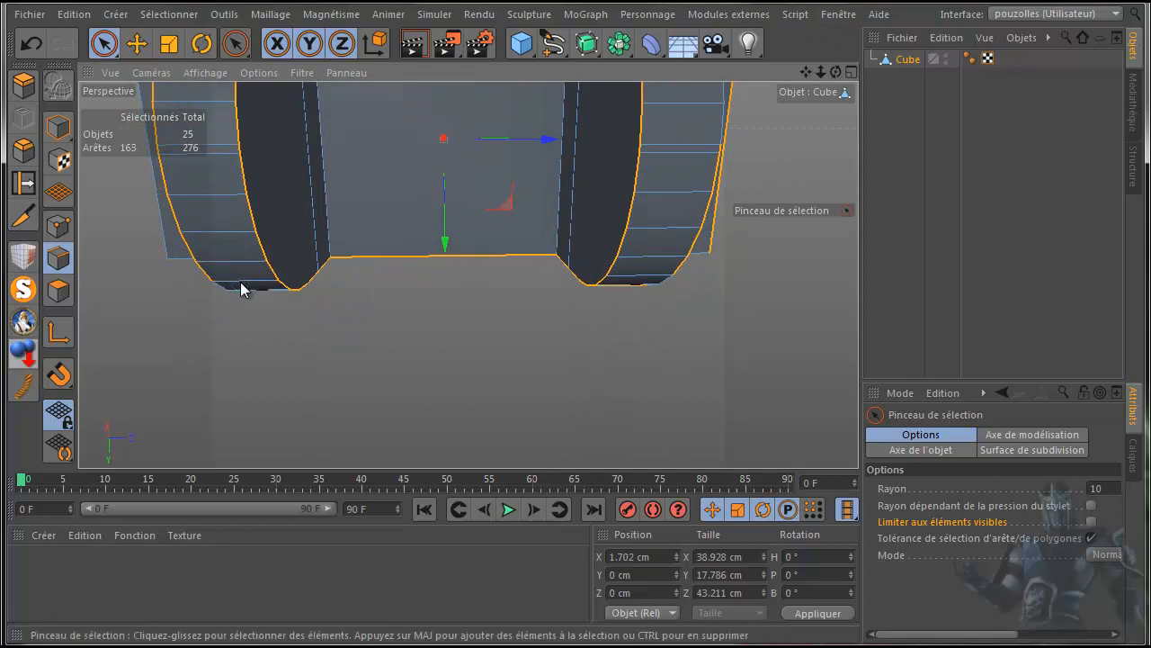
# Step: Add the missing outer outline edges on the narrow arm's rounded end, leaving its crosswise edges unselected
pyautogui.moveTo(835, 77)
pyautogui.mouseDown()
pyautogui.moveTo(868, 5)
pyautogui.moveTo(828, 48)
pyautogui.moveTo(790, 181)
pyautogui.moveTo(779, 390)
pyautogui.mouseUp()
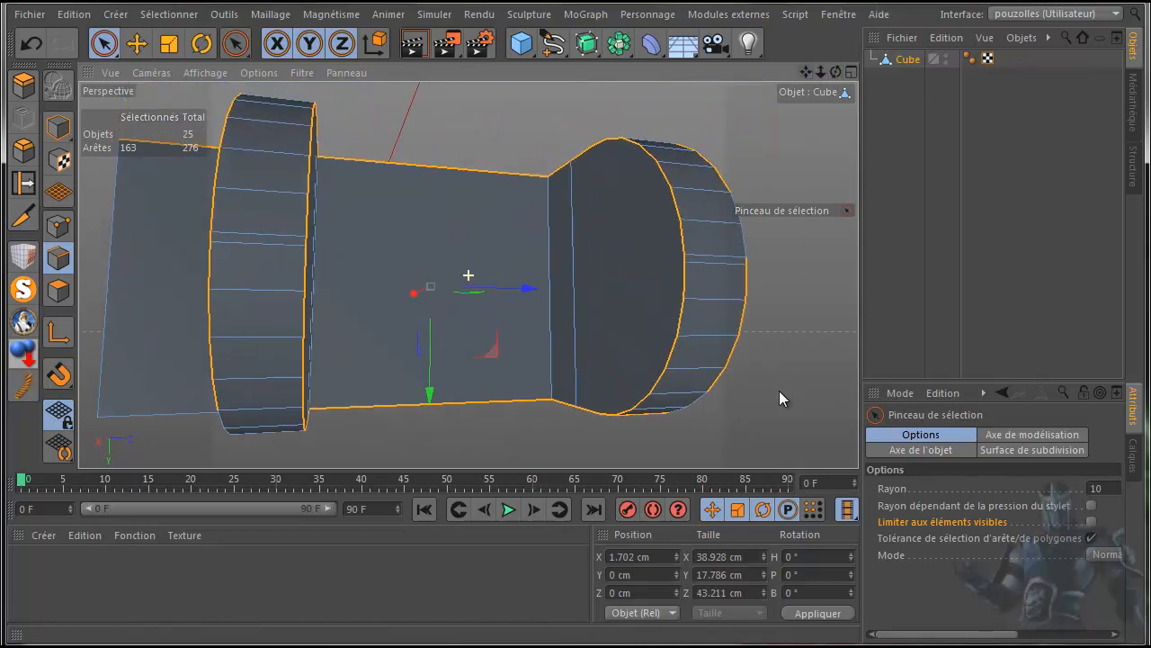
pyautogui.click(137, 43)
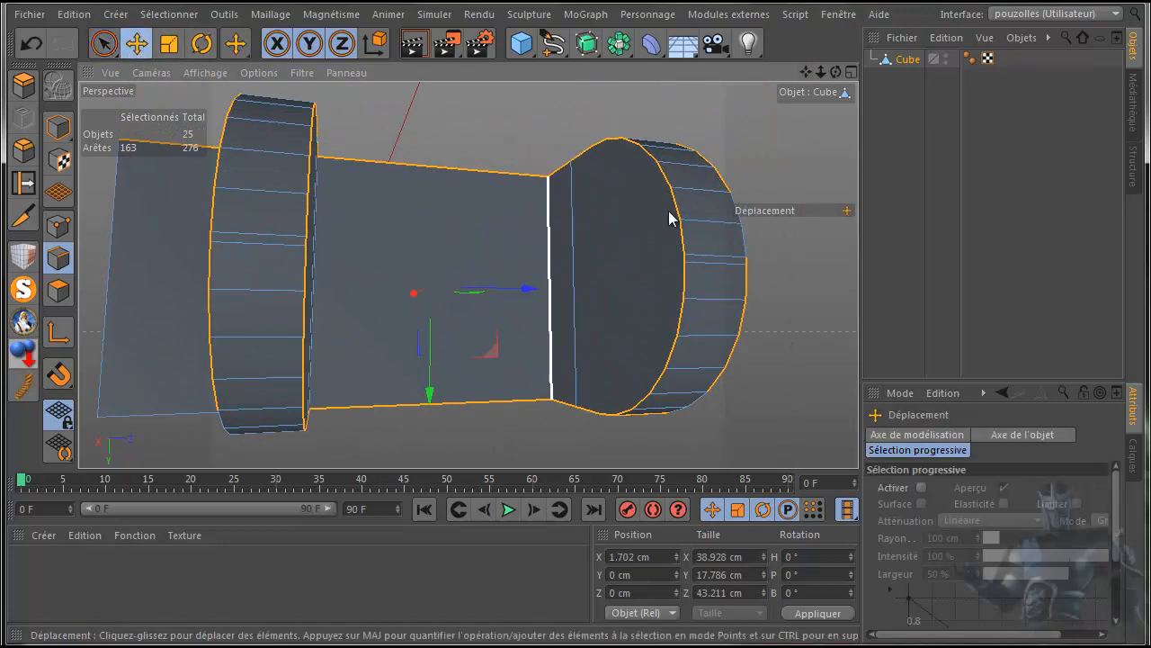
pyautogui.keyDown('shift'); pyautogui.click(736, 206); pyautogui.keyUp('shift')
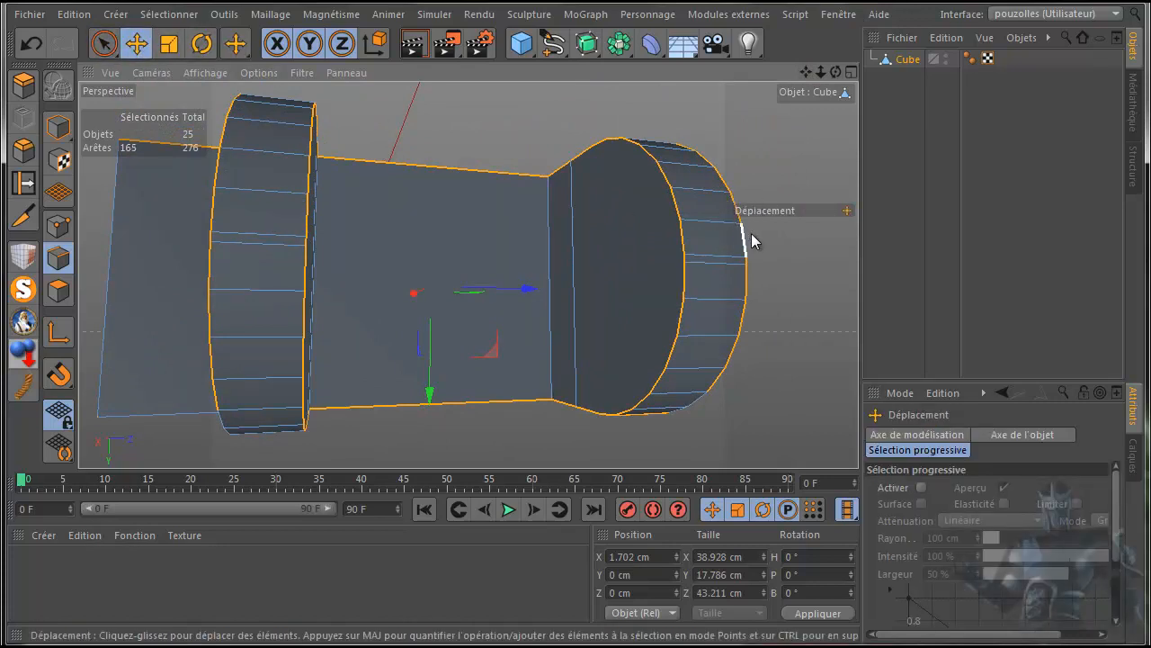
pyautogui.click(103, 43)
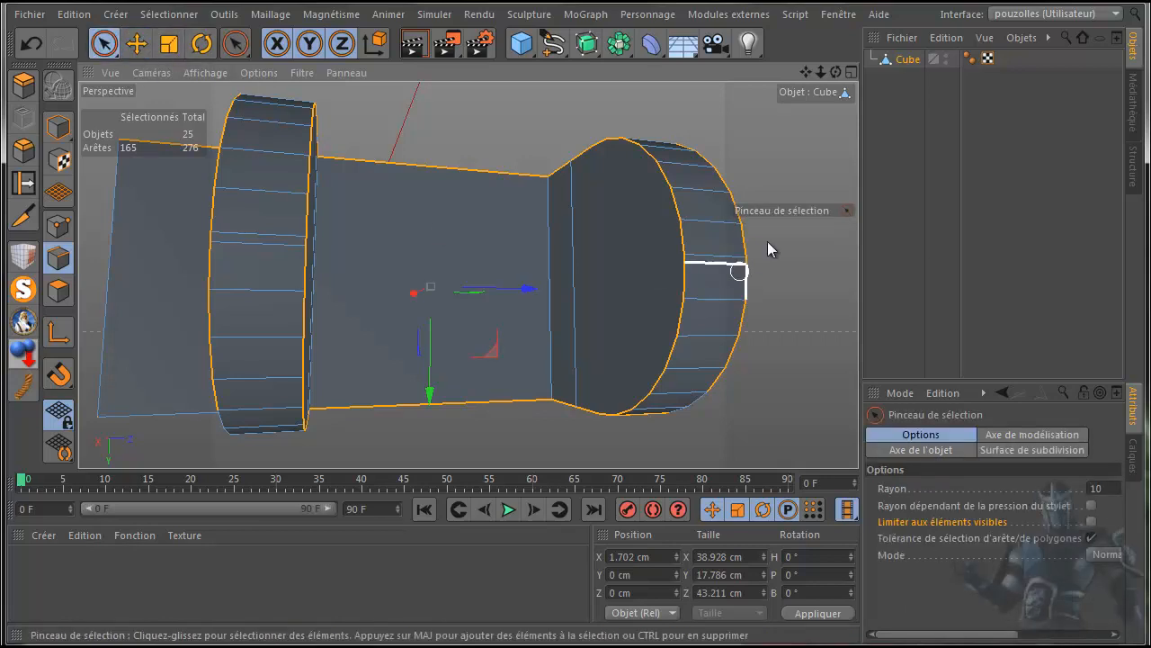
pyautogui.moveTo(756, 177)
pyautogui.keyDown('ctrl'); pyautogui.mouseDown()
pyautogui.moveTo(743, 244)
pyautogui.moveTo(752, 287)
pyautogui.moveTo(746, 226)
pyautogui.mouseUp(); pyautogui.keyUp('ctrl')
pyautogui.keyDown('ctrl'); pyautogui.click(708, 220); pyautogui.keyUp('ctrl')
pyautogui.keyDown('ctrl'); pyautogui.click(713, 261); pyautogui.keyUp('ctrl')
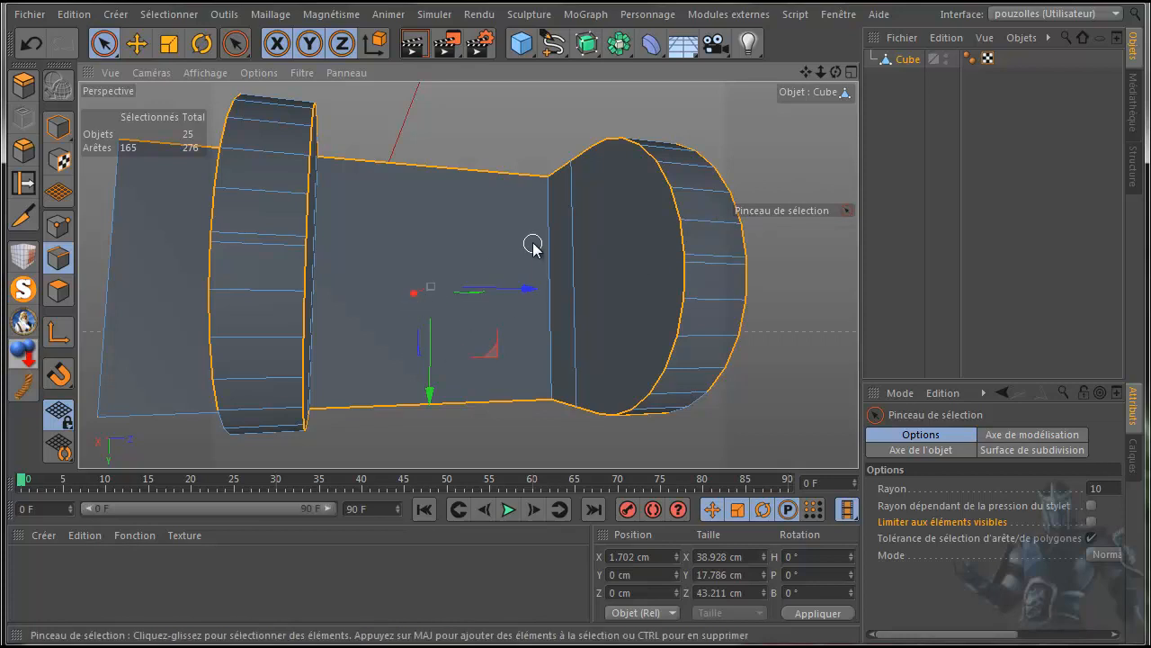
# Step: Add the missing outer outline edges along both narrow arms and the side of the wide arm
pyautogui.scroll(-2, 531, 246)
pyautogui.moveTo(837, 72)
pyautogui.mouseDown()
pyautogui.moveTo(825, 106)
pyautogui.moveTo(773, 162)
pyautogui.moveTo(783, 249)
pyautogui.moveTo(788, 0)
pyautogui.moveTo(746, 108)
pyautogui.mouseUp()
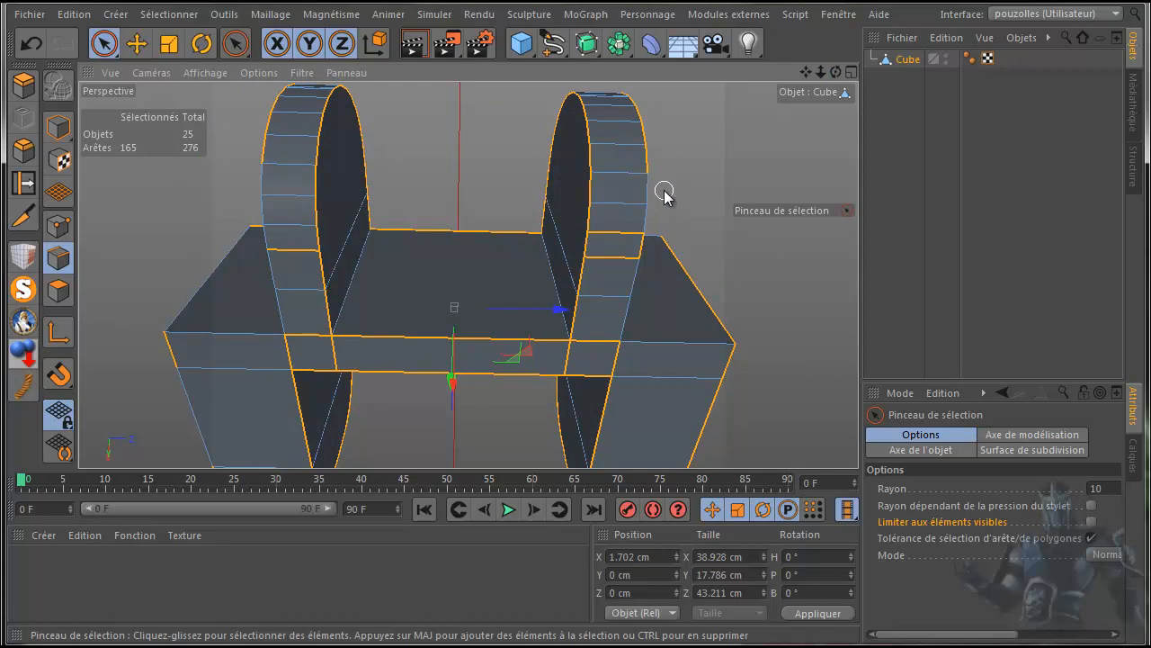
pyautogui.keyDown('shift'); pyautogui.moveTo(656, 195); pyautogui.dragTo(658, 228); pyautogui.keyUp('shift')
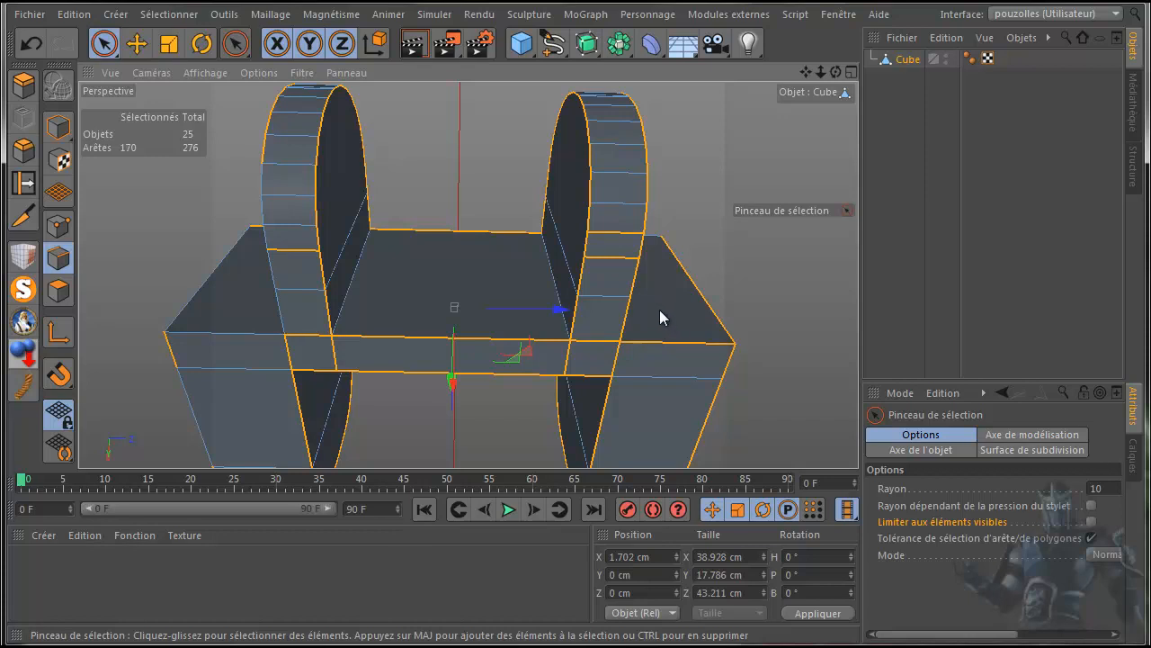
pyautogui.keyDown('shift'); pyautogui.moveTo(262, 216); pyautogui.dragTo(270, 307); pyautogui.keyUp('shift')
pyautogui.moveTo(197, 288)
pyautogui.keyDown('shift'); pyautogui.mouseDown()
pyautogui.moveTo(162, 327)
pyautogui.moveTo(196, 426)
pyautogui.mouseUp(); pyautogui.keyUp('shift')
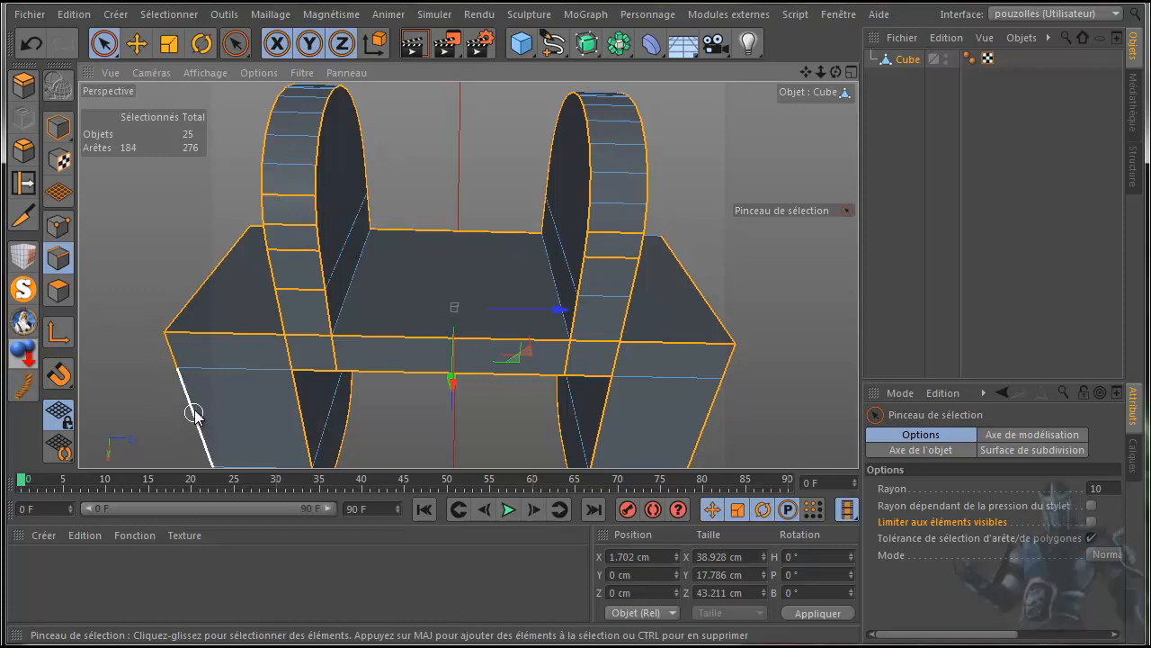
# Step: Deselect the crosswise edges on both narrow arms and the edges where they meet the connecting bar
pyautogui.keyDown('ctrl'); pyautogui.moveTo(286, 195); pyautogui.dragTo(297, 286); pyautogui.keyUp('ctrl')
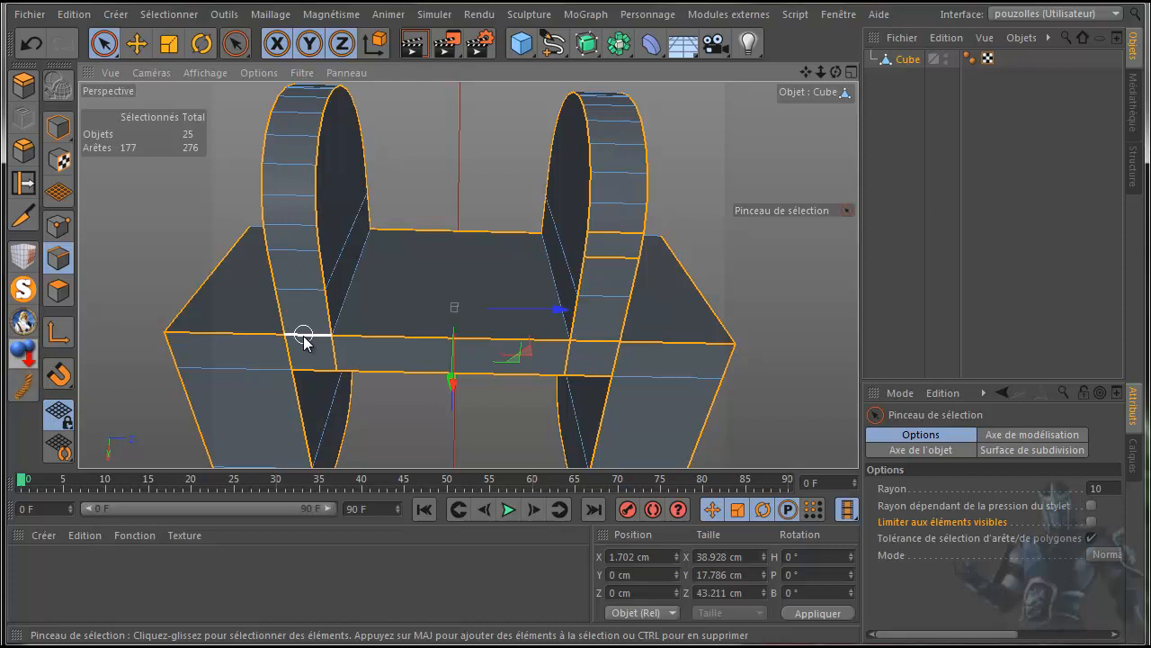
pyautogui.keyDown('ctrl'); pyautogui.click(331, 358); pyautogui.keyUp('ctrl')
pyautogui.keyDown('ctrl'); pyautogui.click(601, 353); pyautogui.keyUp('ctrl')
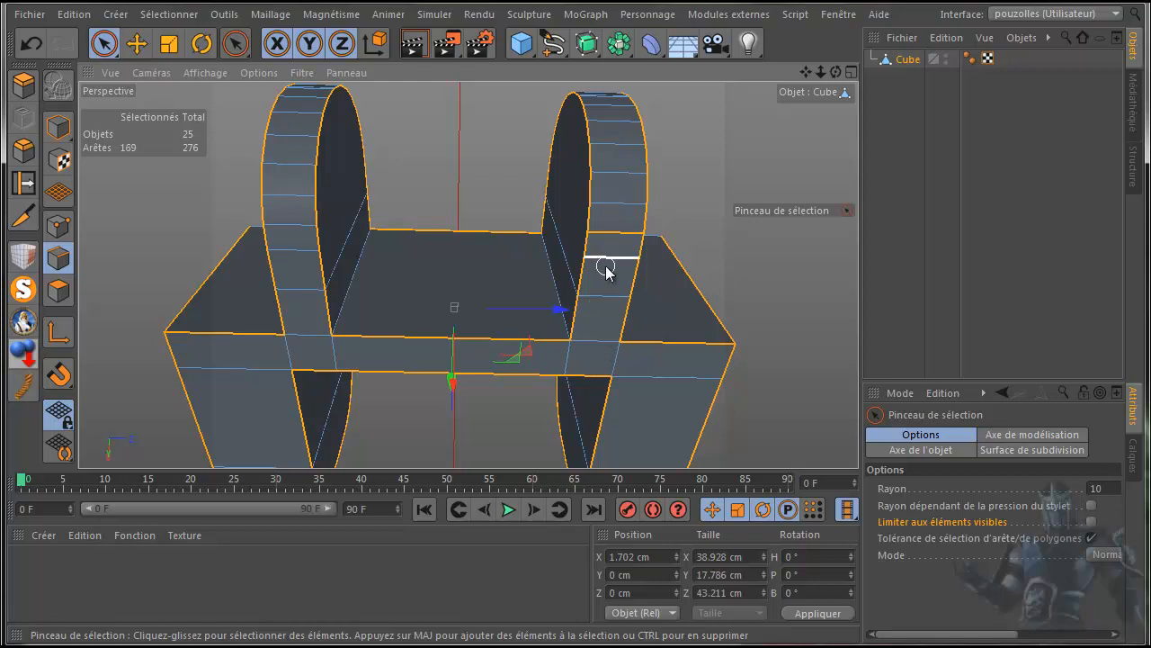
pyautogui.keyDown('ctrl'); pyautogui.click(611, 234); pyautogui.keyUp('ctrl')
# Step: Add the missing outer outline edges along the rounded ends of the wide arms and check the complete edge selection
pyautogui.moveTo(805, 72); pyautogui.dragTo(801, 5)
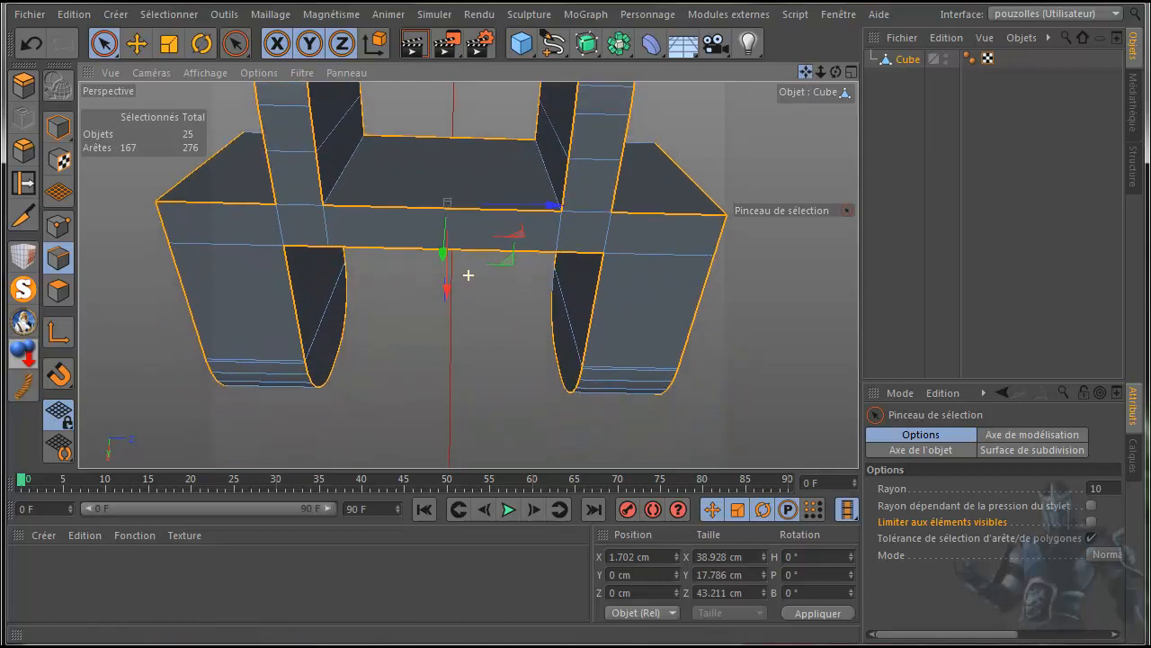
pyautogui.moveTo(837, 74); pyautogui.dragTo(1150, 455)
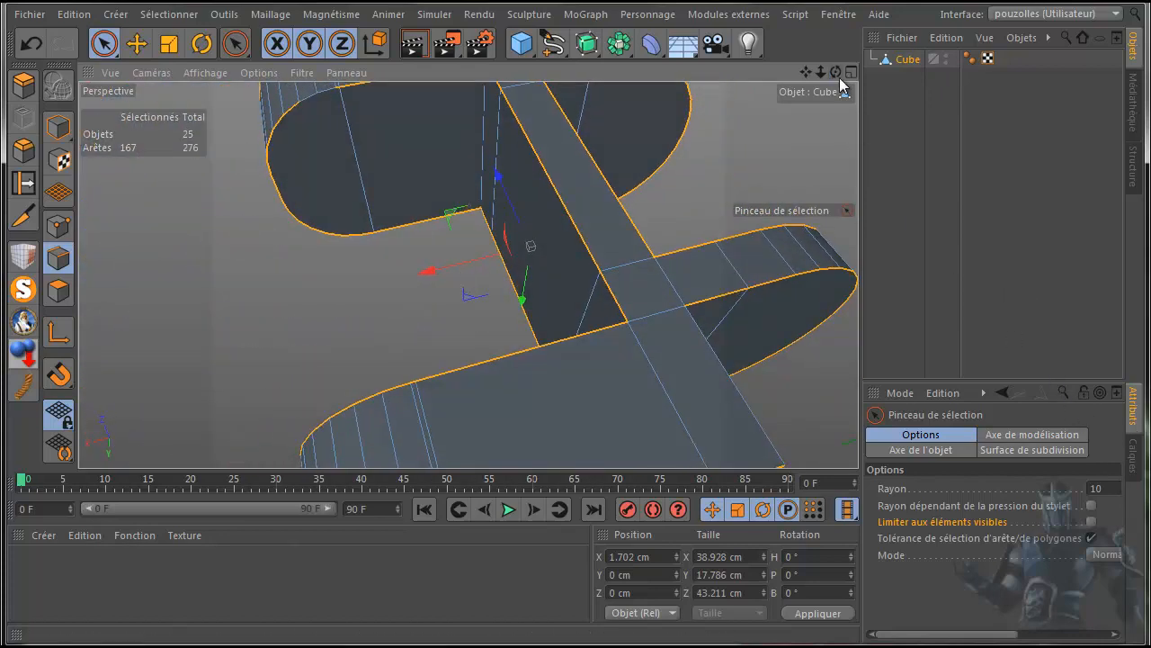
pyautogui.moveTo(838, 75); pyautogui.dragTo(1004, 109)
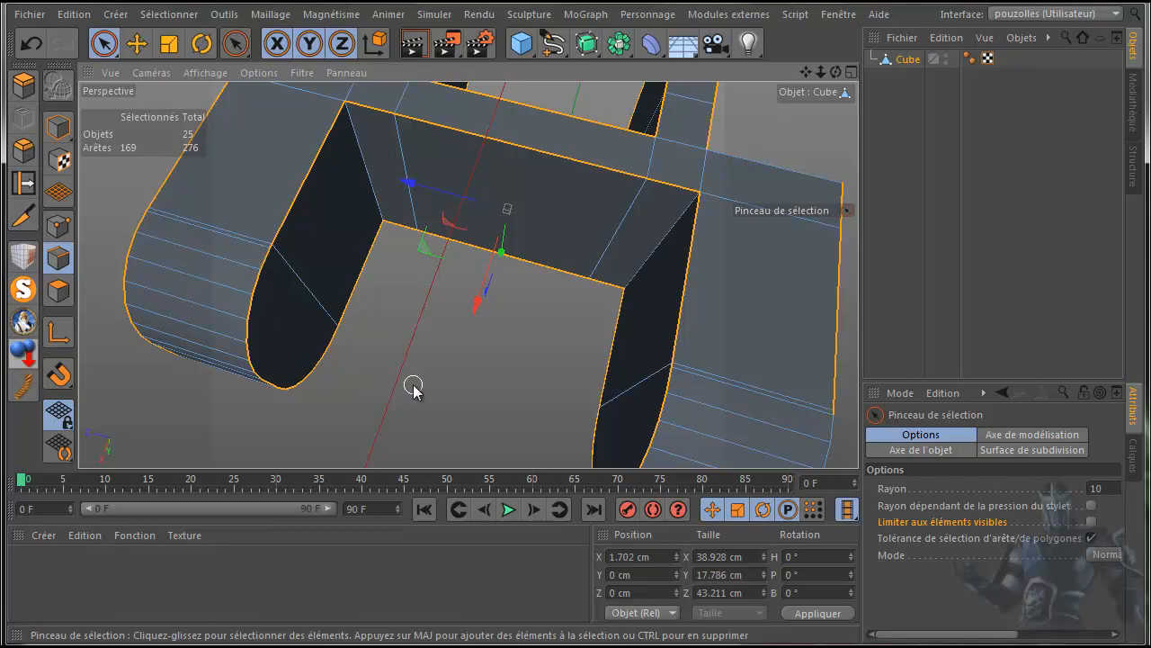
pyautogui.scroll(-2, 427, 387)
pyautogui.scroll(-1, 427, 387)
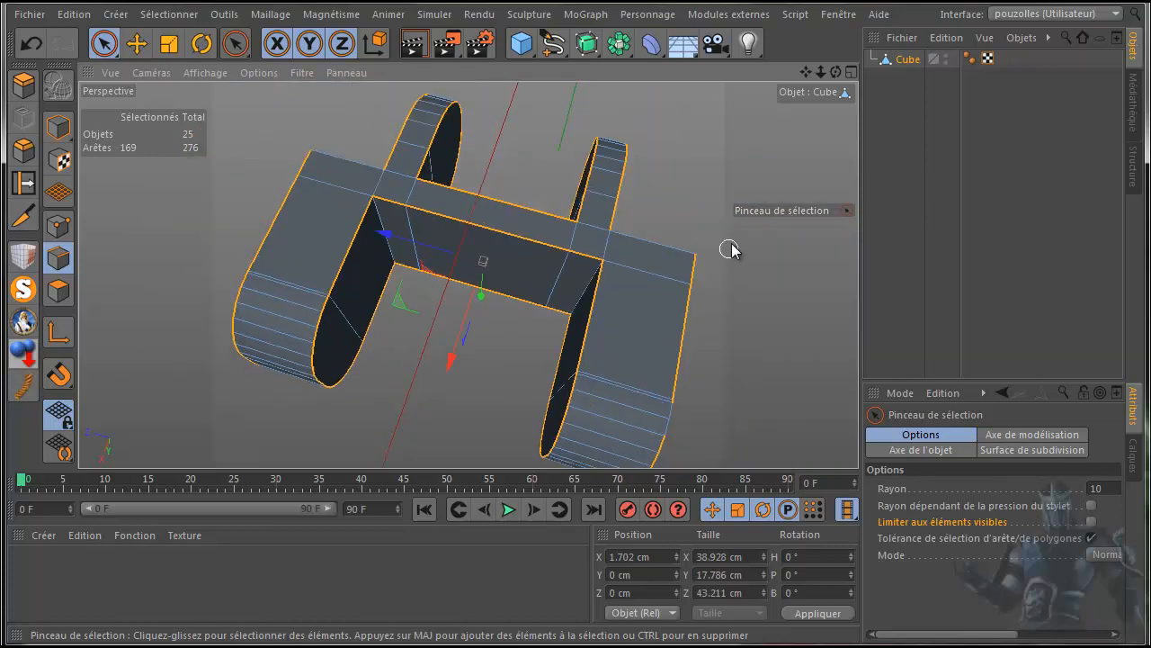
pyautogui.scroll(5, 686, 432)
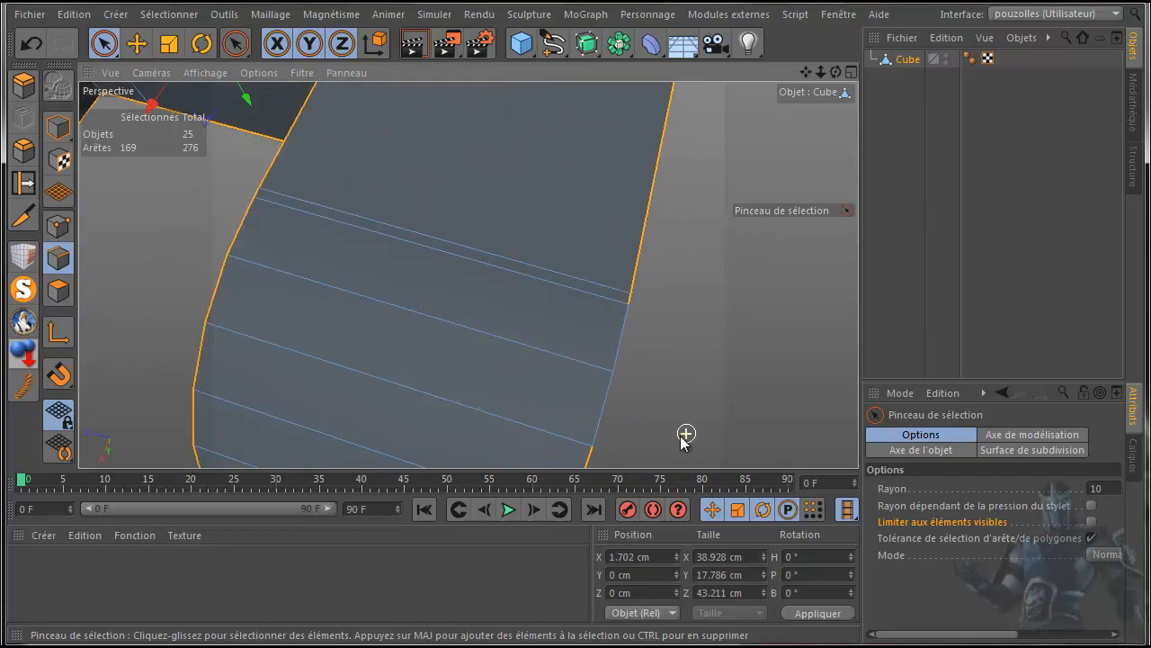
pyautogui.keyDown('shift'); pyautogui.moveTo(612, 407); pyautogui.dragTo(624, 342); pyautogui.keyUp('shift')
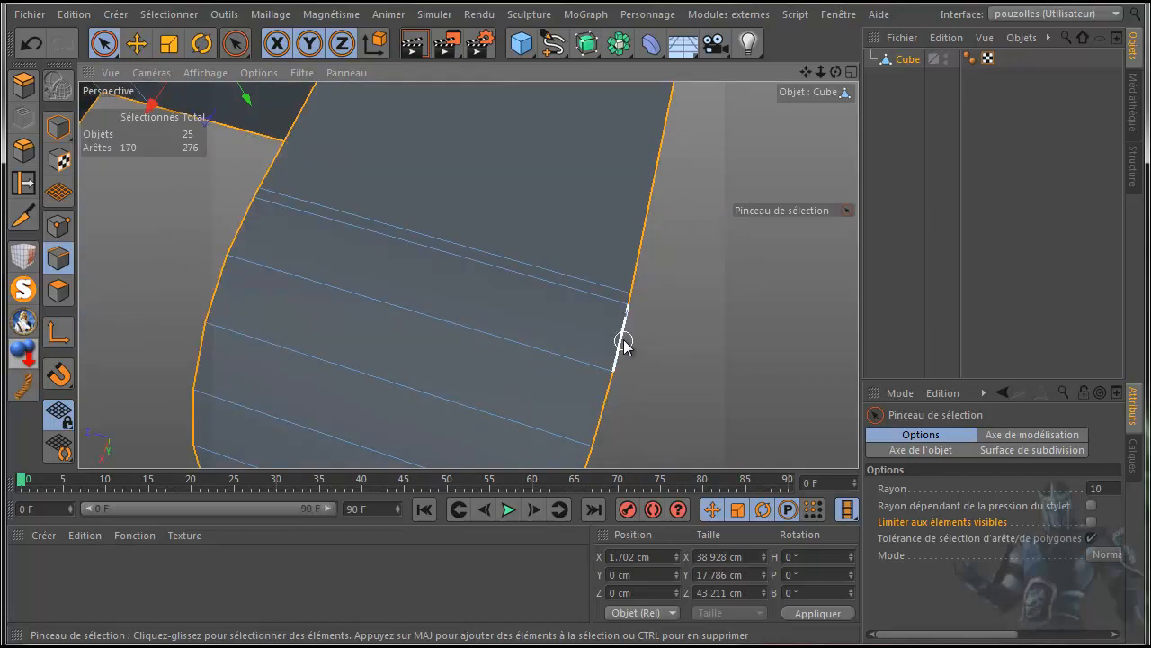
pyautogui.scroll(-3, 693, 329)
pyautogui.scroll(-4, 684, 341)
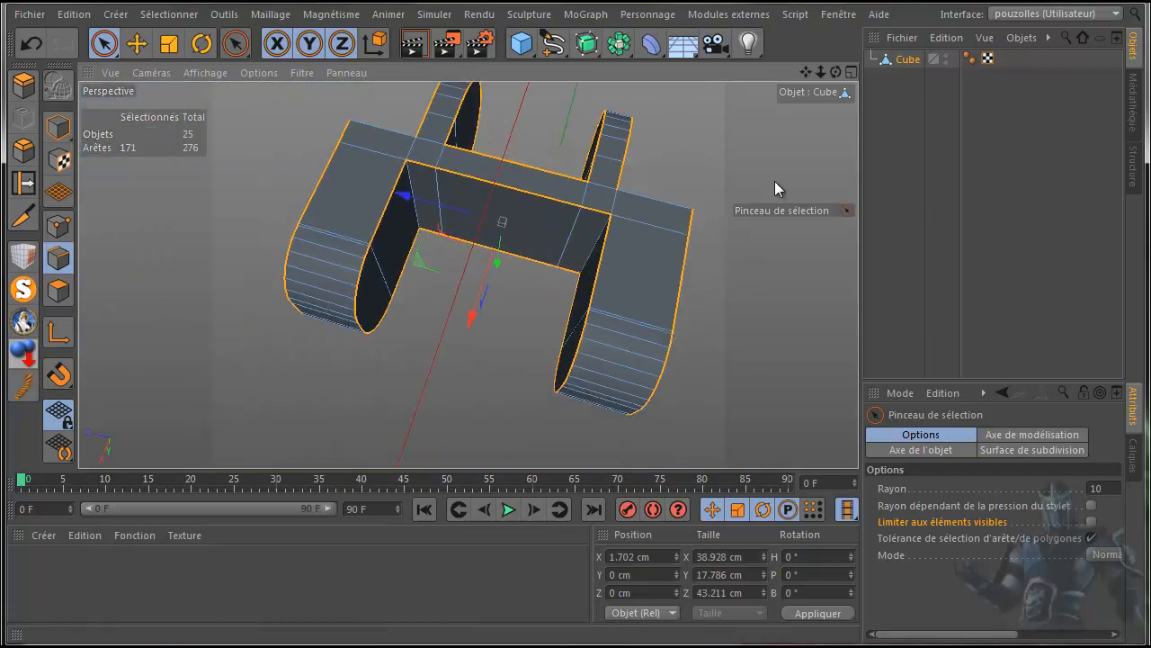
pyautogui.moveTo(835, 72); pyautogui.dragTo(711, 5)
pyautogui.moveTo(1007, 5)
pyautogui.keyDown('alt'); pyautogui.mouseDown()
pyautogui.moveTo(980, 5)
pyautogui.moveTo(678, 179)
pyautogui.moveTo(457, 109)
pyautogui.moveTo(390, 4)
pyautogui.moveTo(207, 23)
pyautogui.moveTo(665, 210)
pyautogui.moveTo(595, 409)
pyautogui.moveTo(609, 583)
pyautogui.moveTo(558, 616)
pyautogui.moveTo(618, 611)
pyautogui.moveTo(560, 607)
pyautogui.moveTo(515, 513)
pyautogui.mouseUp(); pyautogui.keyUp('alt')
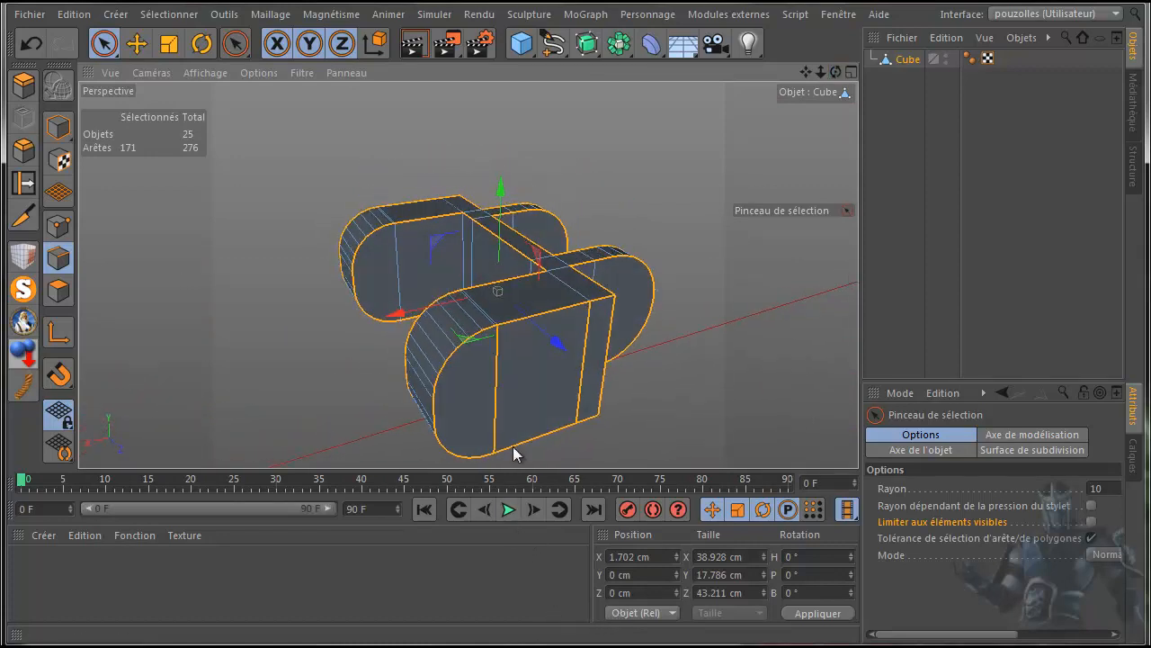
# Step: Deselect the remaining crosswise edges on the outer side face of the wide arm
pyautogui.keyDown('ctrl'); pyautogui.click(498, 389); pyautogui.keyUp('ctrl')
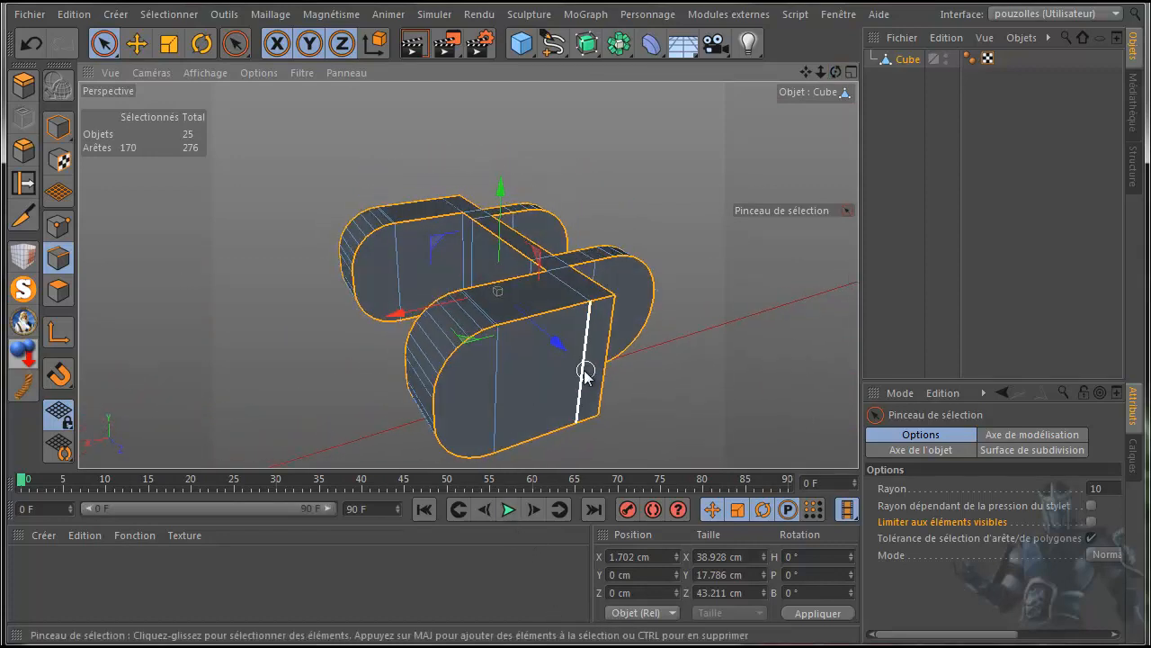
pyautogui.moveTo(836, 72); pyautogui.dragTo(638, 245)
pyautogui.keyDown('ctrl'); pyautogui.click(417, 275); pyautogui.keyUp('ctrl')
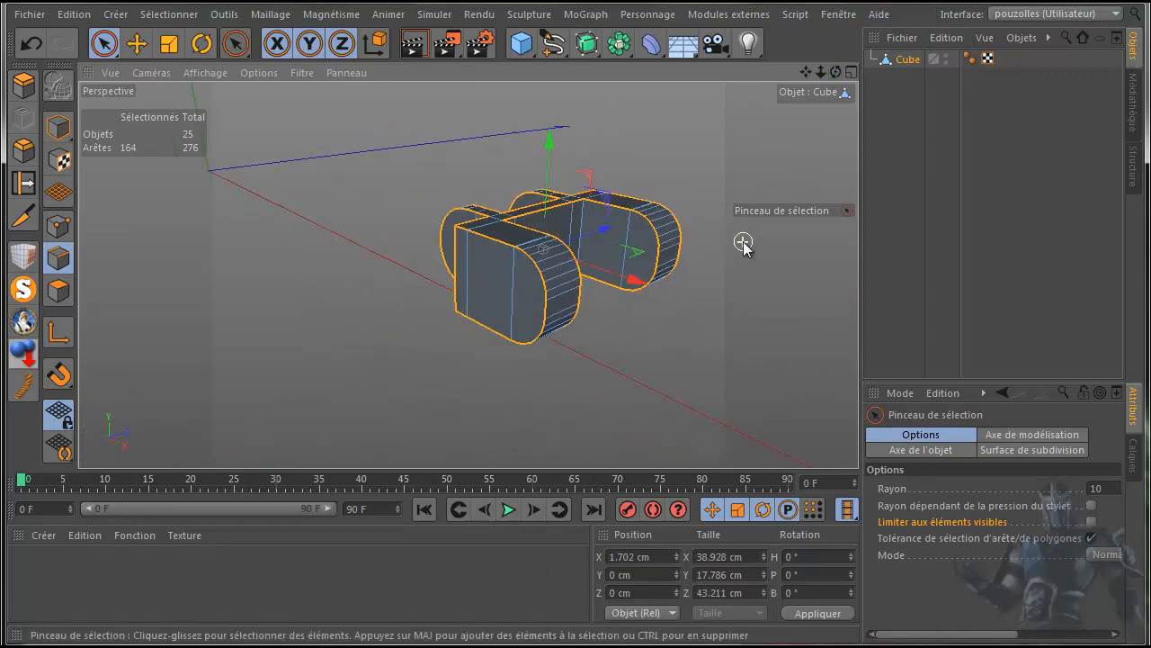
pyautogui.moveTo(836, 72); pyautogui.dragTo(985, 135)
pyautogui.moveTo(468, 275); pyautogui.dragTo(468, 275)
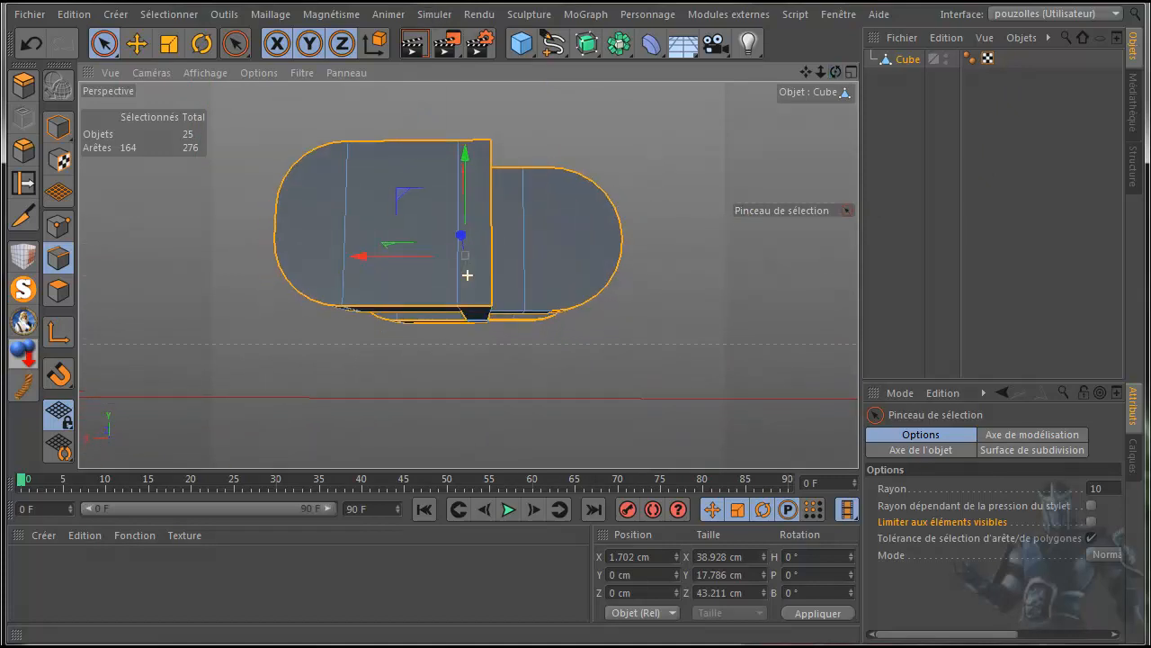
# Step: Limit the selection brush to visible elements and add the missing outline edges along the narrow arm's underside and rounded end
pyautogui.click(1089, 520)
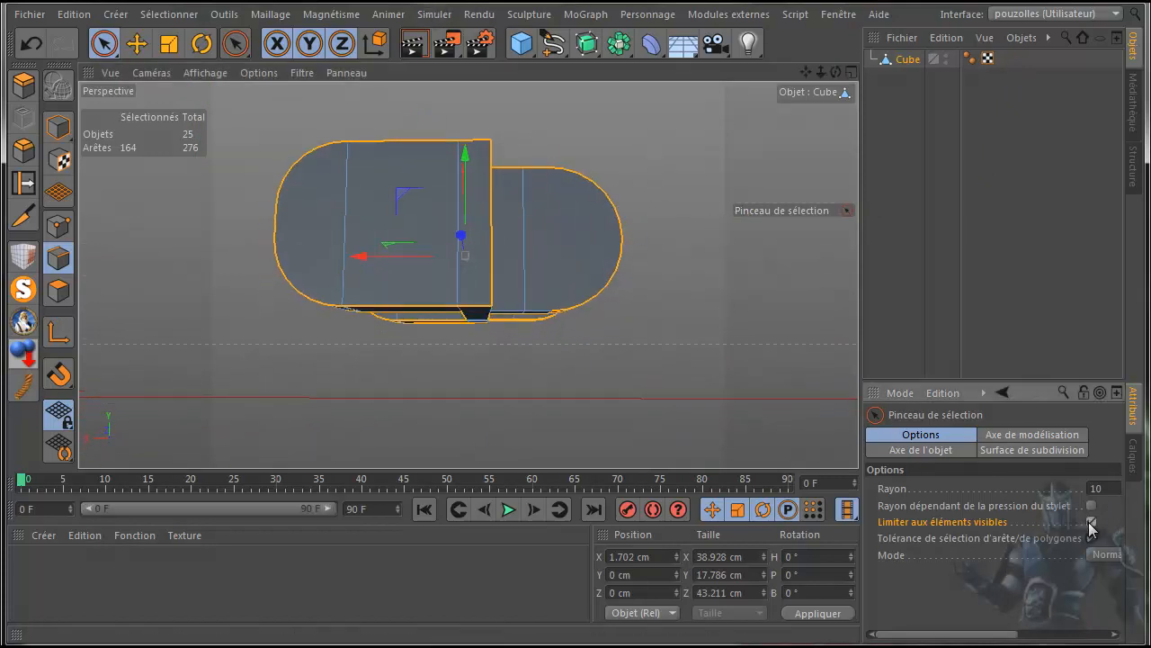
pyautogui.scroll(4, 538, 378)
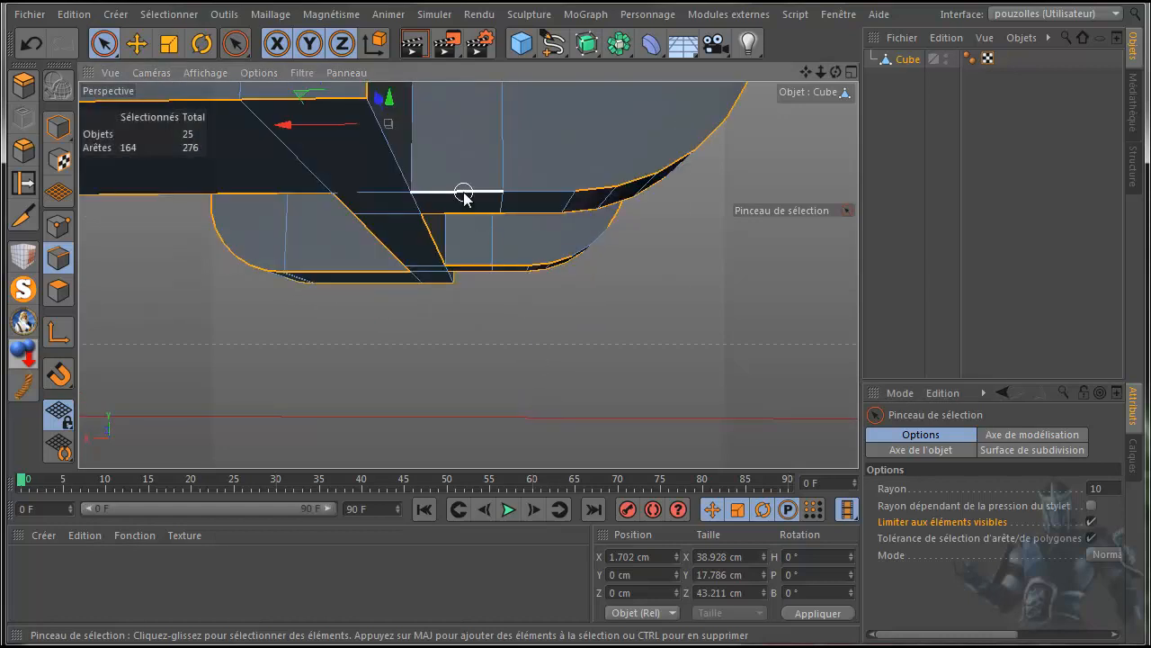
pyautogui.click(542, 198)
pyautogui.click(586, 244)
pyautogui.scroll(2, 599, 283)
pyautogui.click(536, 153)
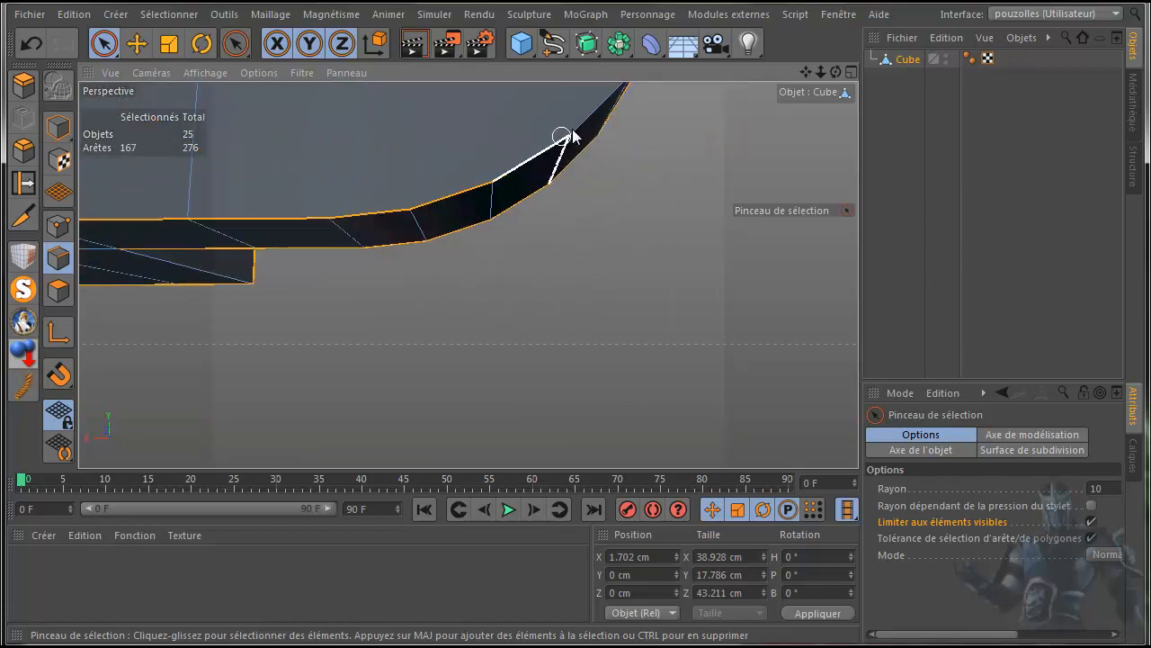
pyautogui.click(604, 112)
pyautogui.scroll(-2, 620, 180)
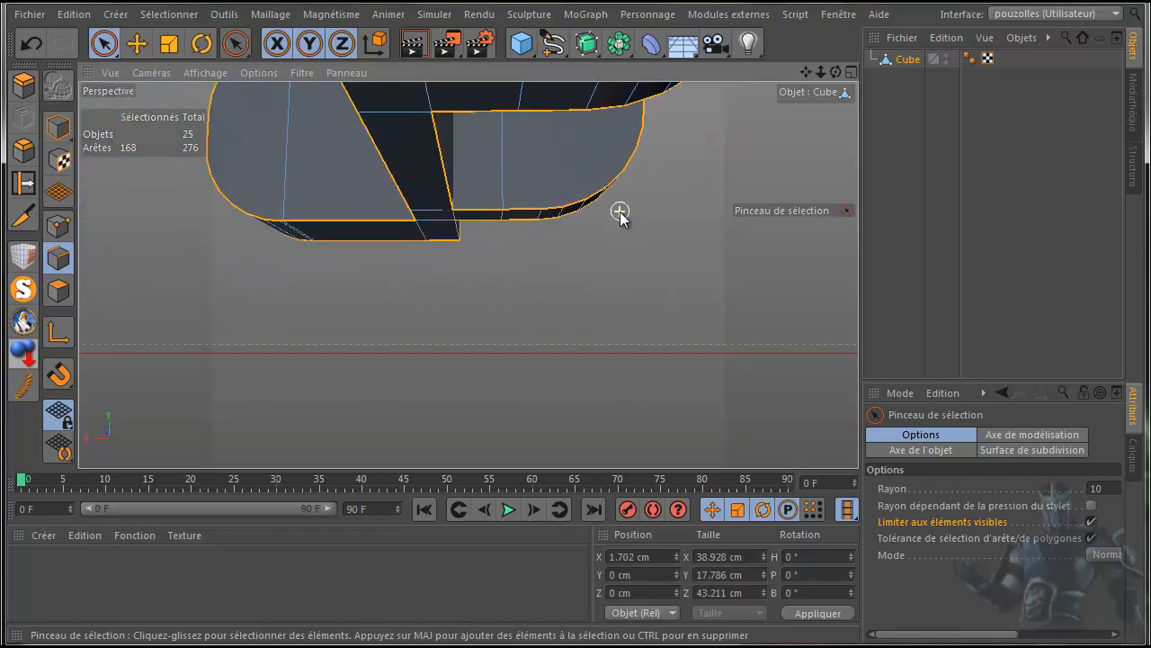
# Step: Add the missing outline edges on the underside where the arms meet the connecting bar, and check the edge selection all around
pyautogui.moveTo(810, 72); pyautogui.dragTo(780, 156)
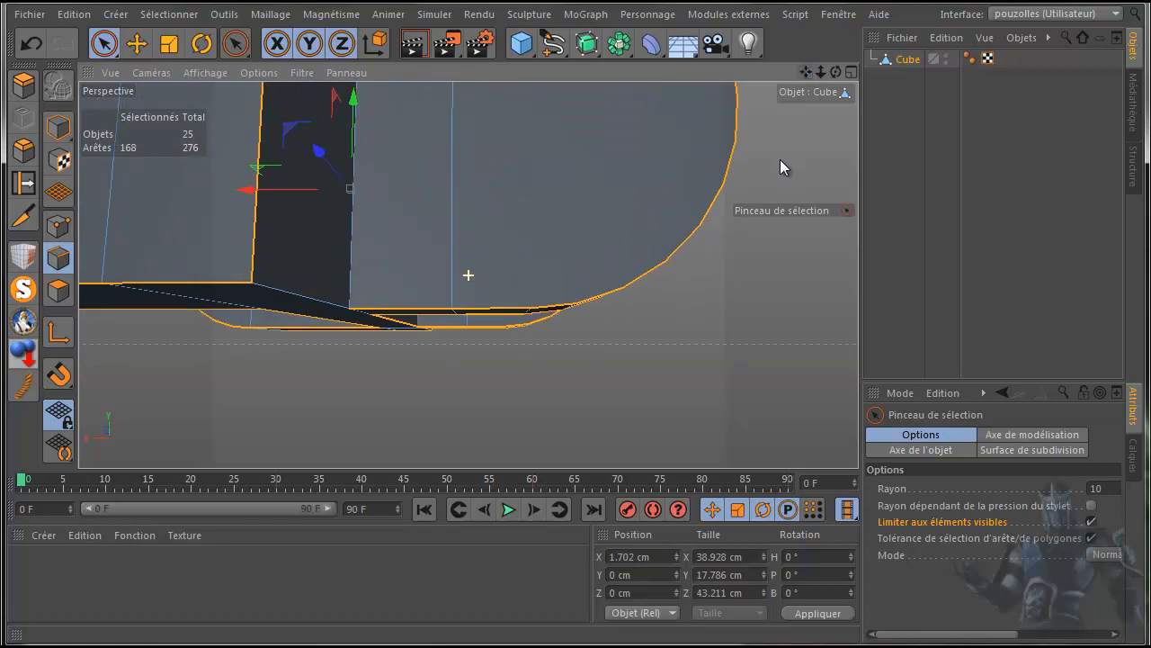
pyautogui.click(303, 297)
pyautogui.scroll(-4, 464, 388)
pyautogui.moveTo(836, 72); pyautogui.dragTo(1150, 18)
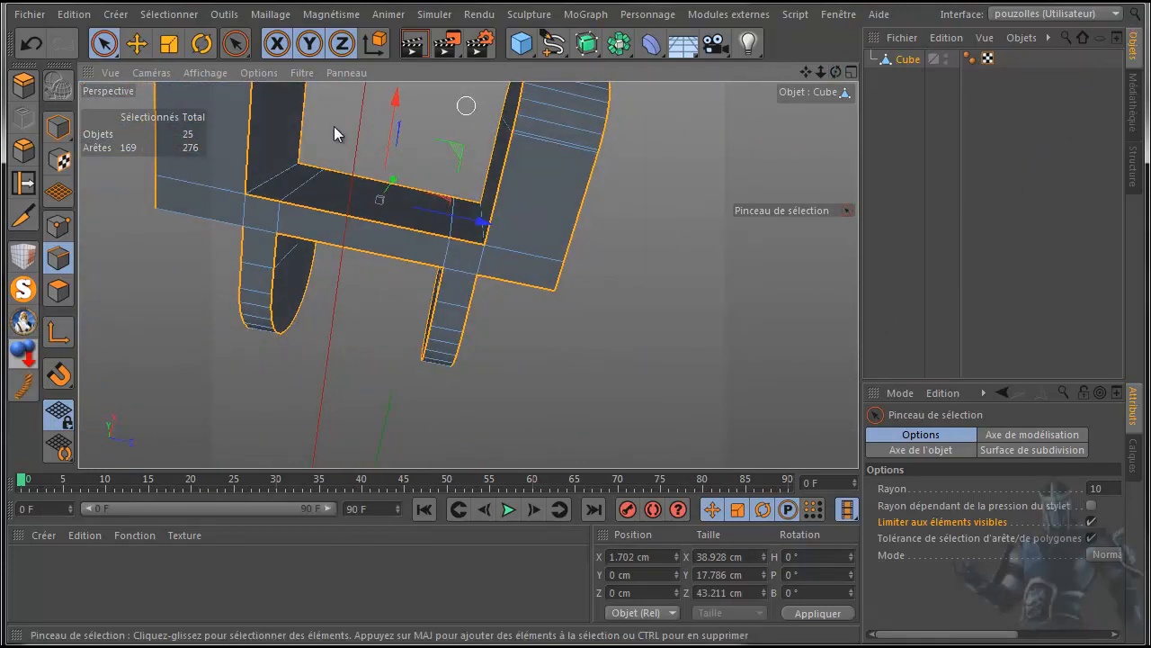
pyautogui.moveTo(805, 72); pyautogui.dragTo(884, 158)
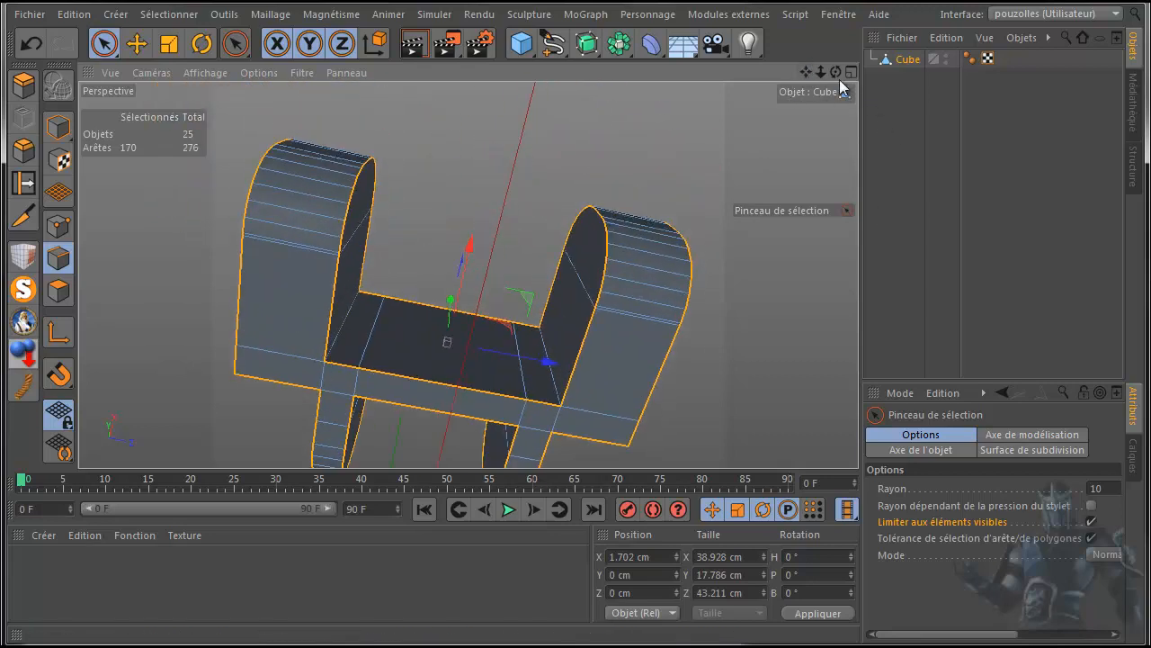
pyautogui.moveTo(835, 72); pyautogui.dragTo(967, 464)
pyautogui.moveTo(468, 274); pyautogui.dragTo(869, 117)
pyautogui.moveTo(829, 70)
pyautogui.mouseDown()
pyautogui.moveTo(938, 151)
pyautogui.moveTo(862, 29)
pyautogui.moveTo(846, 54)
pyautogui.moveTo(889, 112)
pyautogui.moveTo(771, 128)
pyautogui.moveTo(465, 272)
pyautogui.moveTo(526, 209)
pyautogui.mouseUp()
pyautogui.scroll(-3, 526, 207)
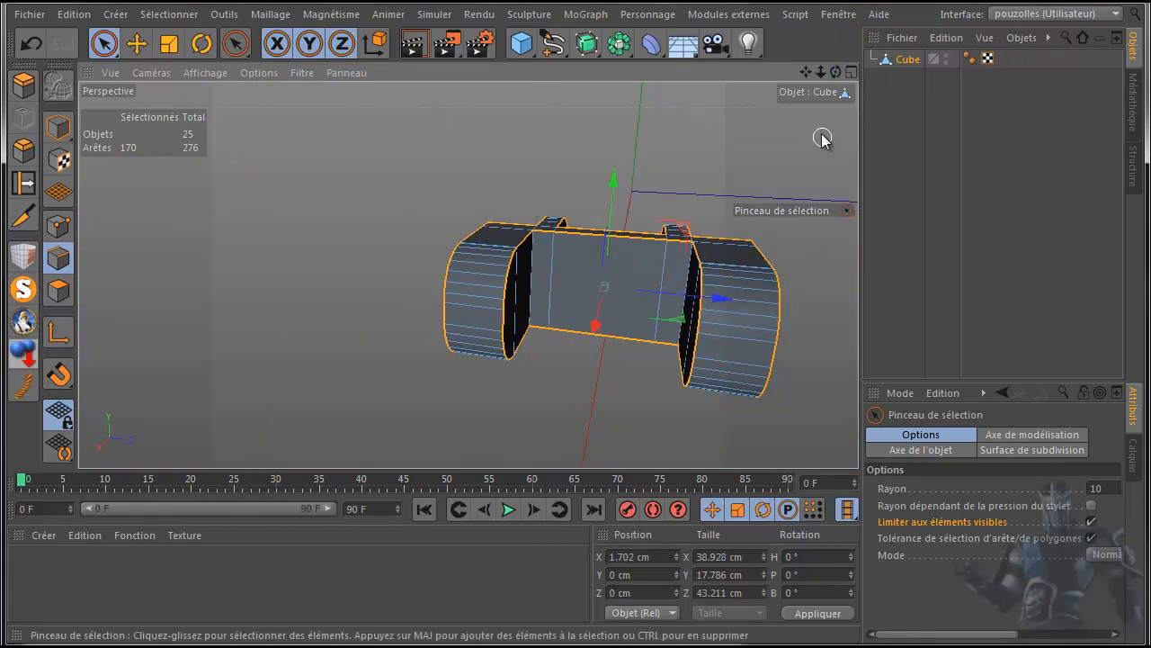
pyautogui.moveTo(805, 79); pyautogui.dragTo(627, 74)
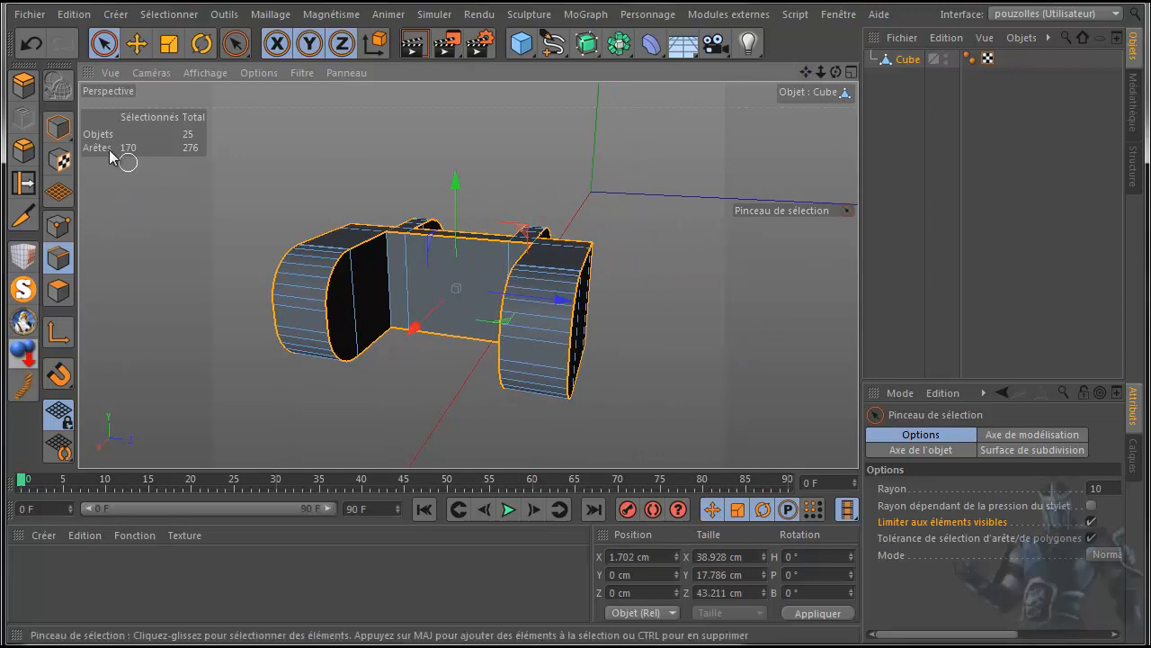
# Step: Bevel the selected outline edges with the subdivision set to 1
pyautogui.click(24, 148)
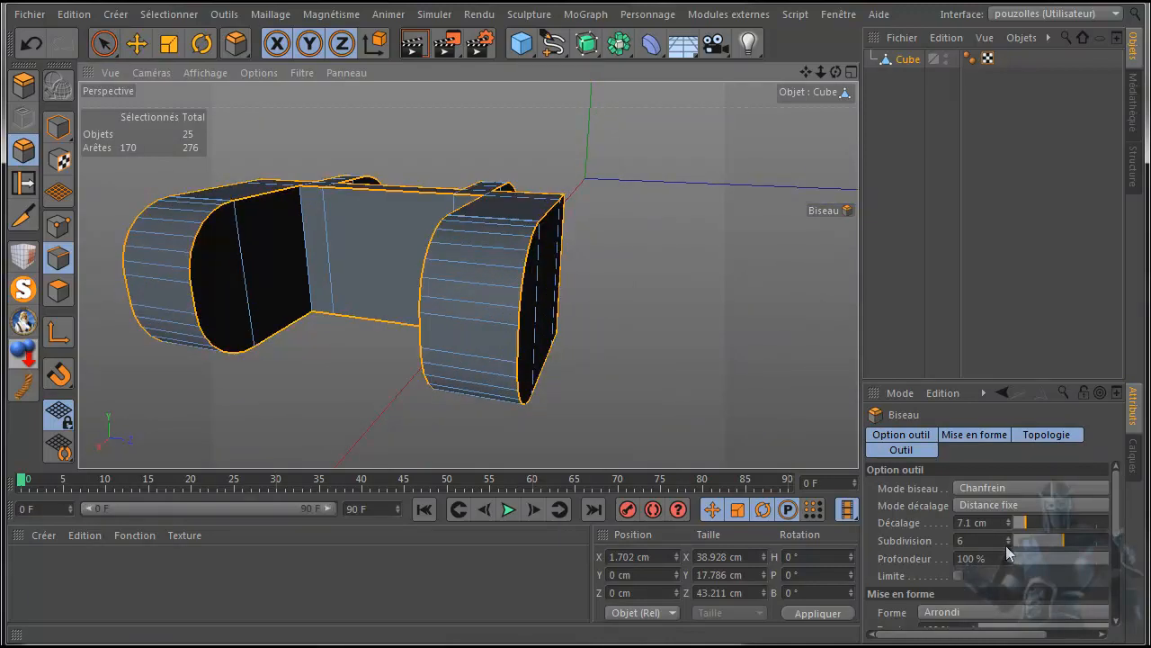
pyautogui.click(1007, 543)
pyautogui.click(1007, 543)
pyautogui.click(1007, 542)
pyautogui.click(1007, 542)
pyautogui.click(1007, 543)
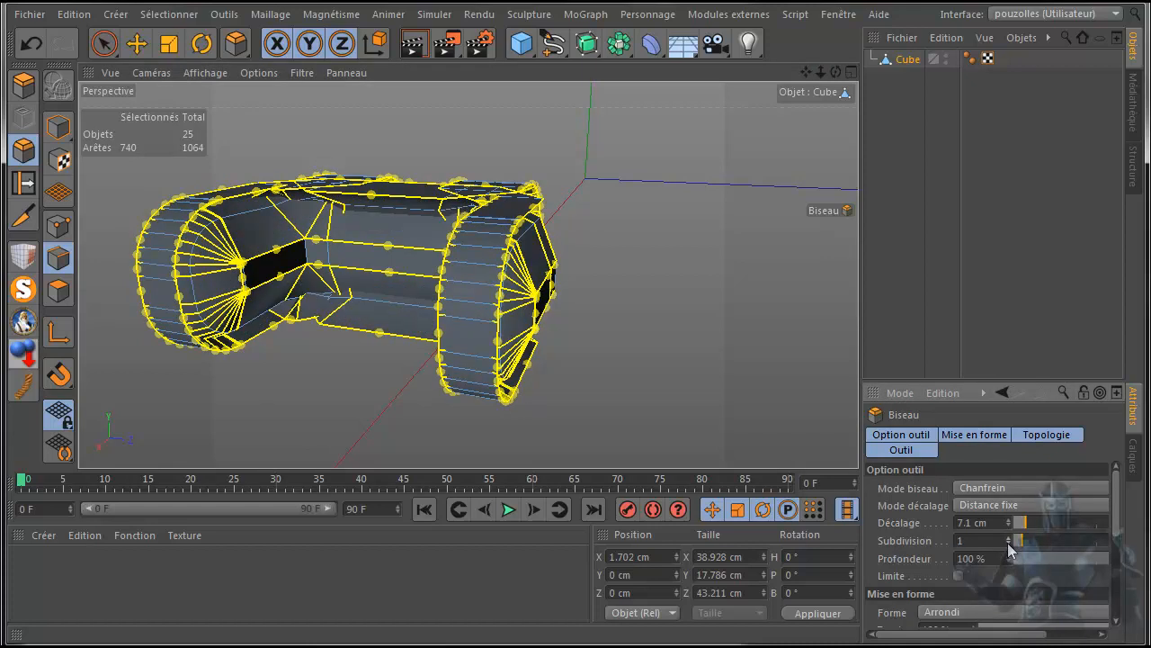
# Step: Set the bevel offset of the outline edges to 1 cm and deselect the part
pyautogui.click(1008, 525)
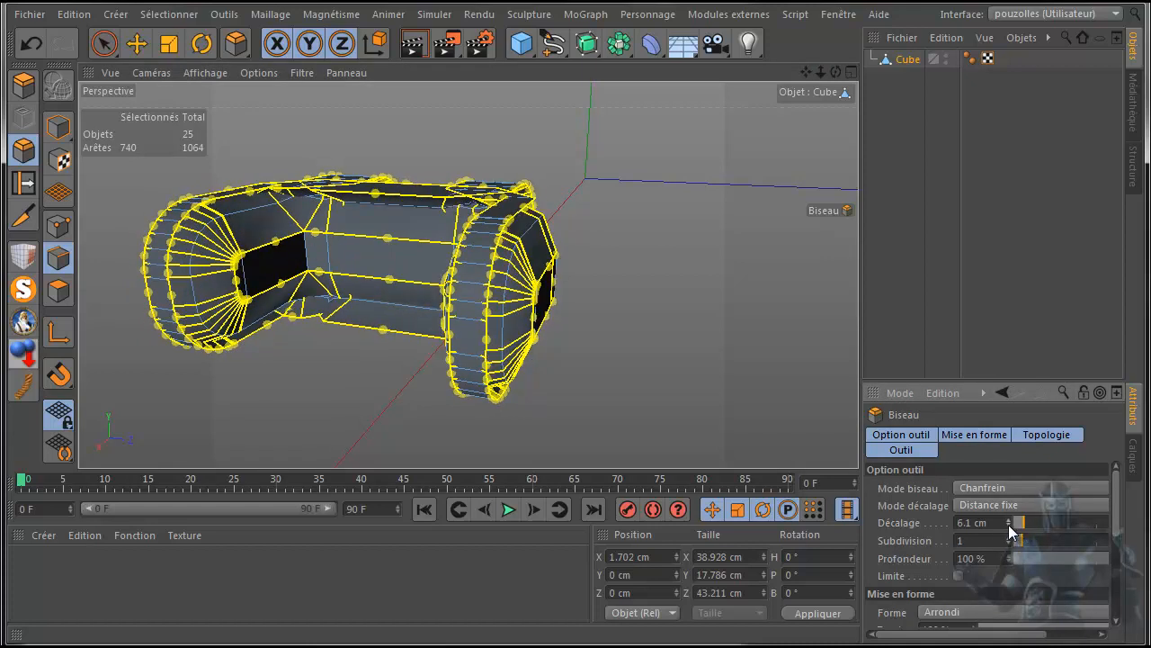
pyautogui.click(1008, 524)
pyautogui.click(1008, 525)
pyautogui.click(1009, 524)
pyautogui.click(1008, 525)
pyautogui.click(1009, 525)
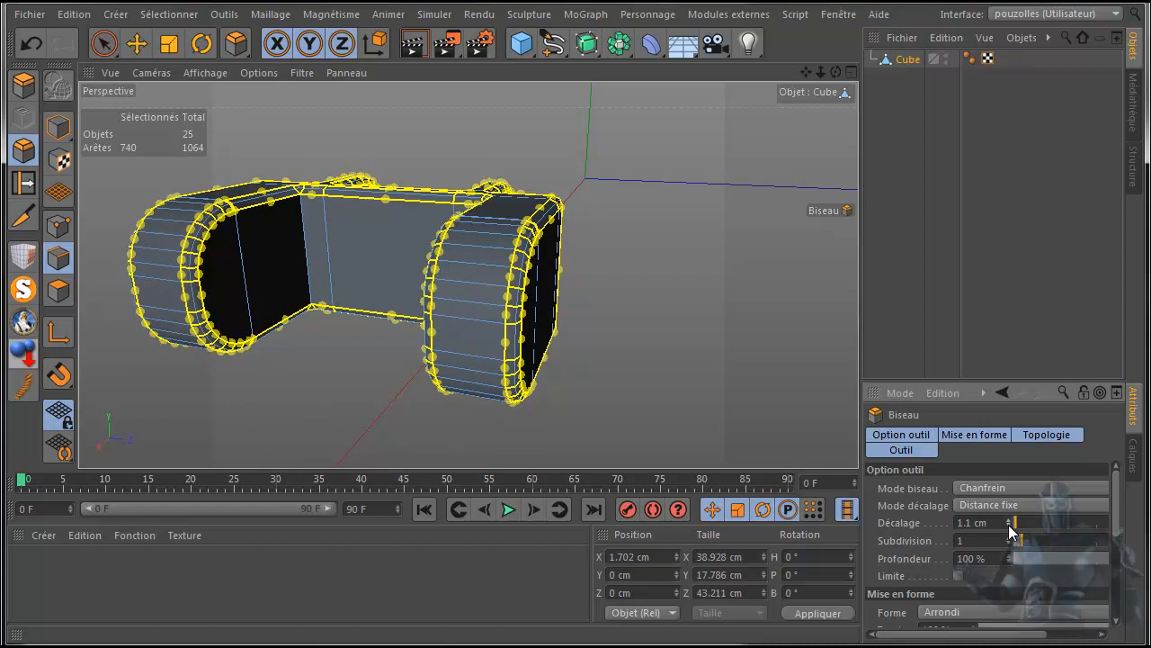
pyautogui.click(1008, 525)
pyautogui.moveTo(988, 520); pyautogui.dragTo(965, 522)
pyautogui.write('1')
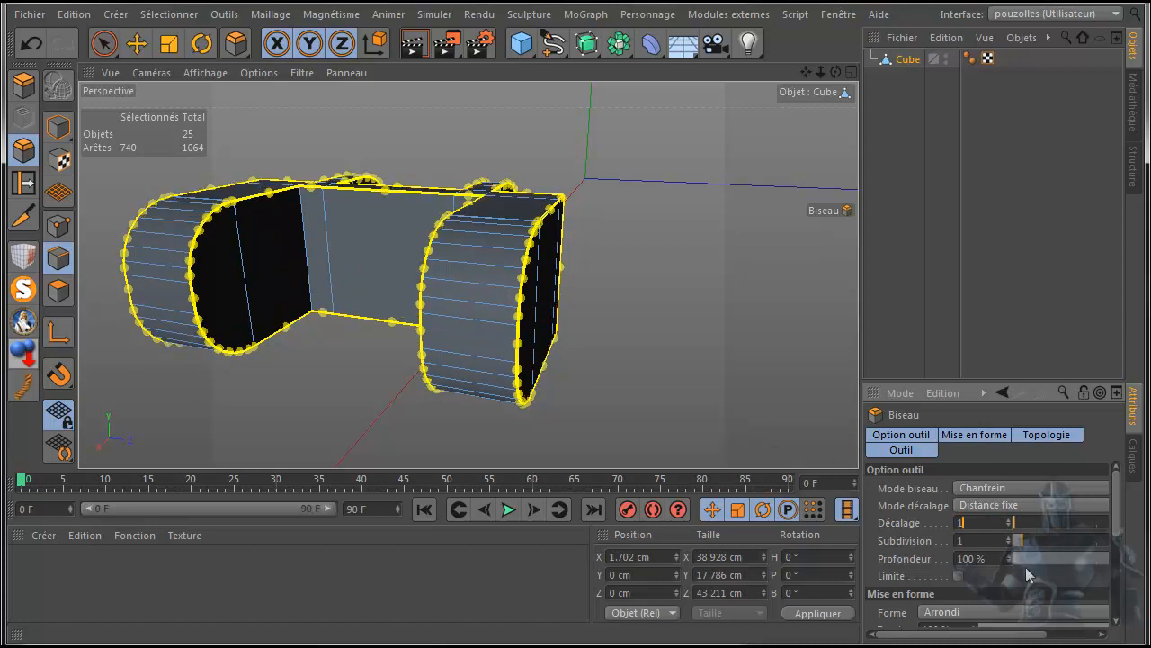
pyautogui.press('Return')
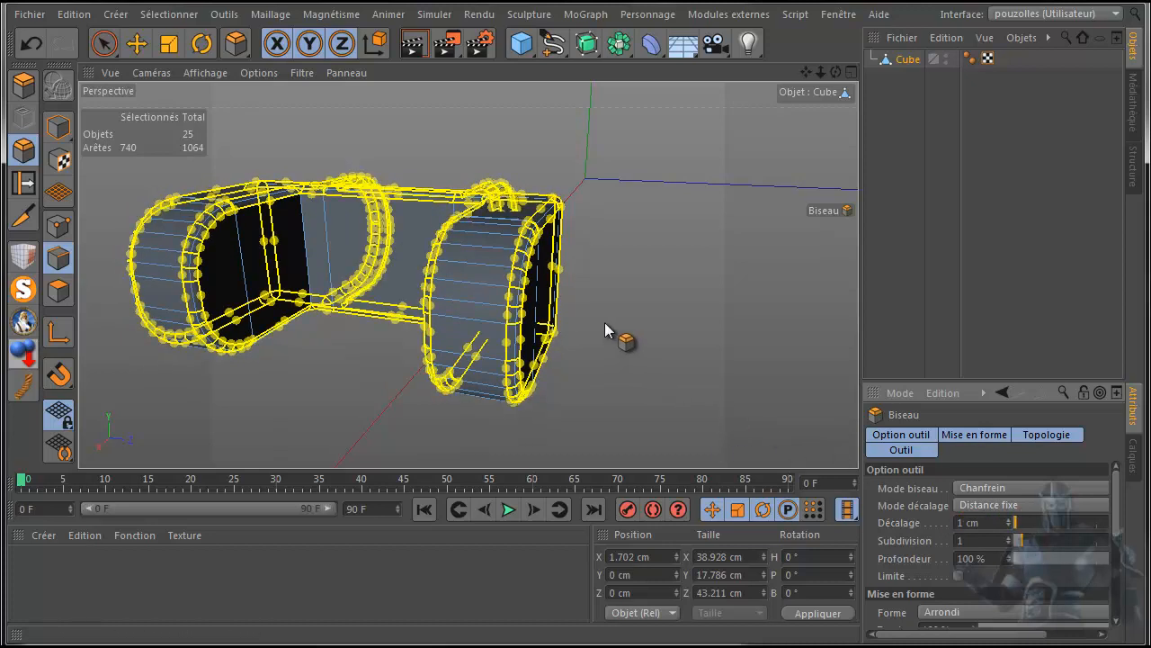
pyautogui.click(906, 199)
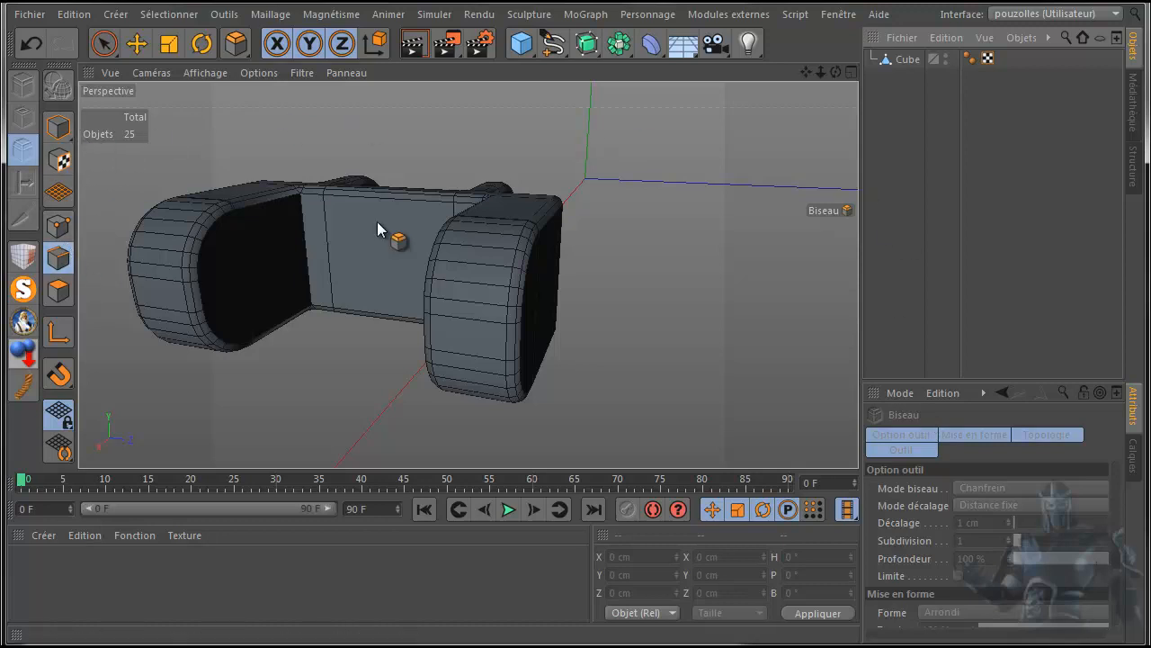
# Step: Reselect the Cube and bevel its selected edges a second time with subdivision 0 and an offset of 0.4 cm
pyautogui.click(904, 59)
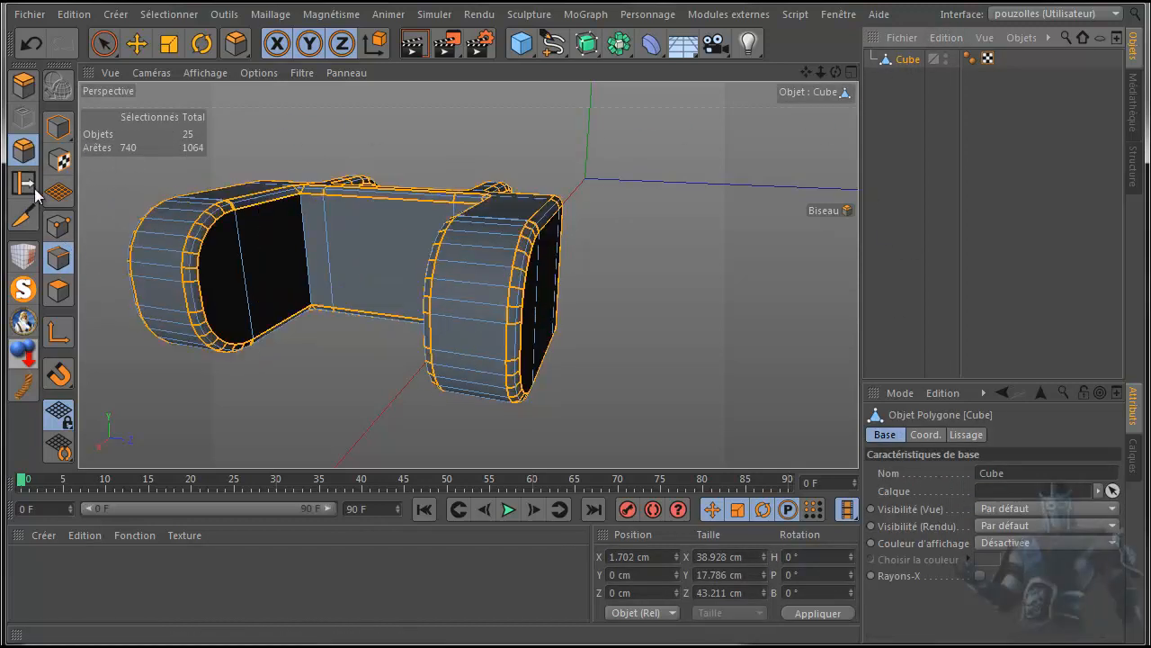
pyautogui.click(24, 150)
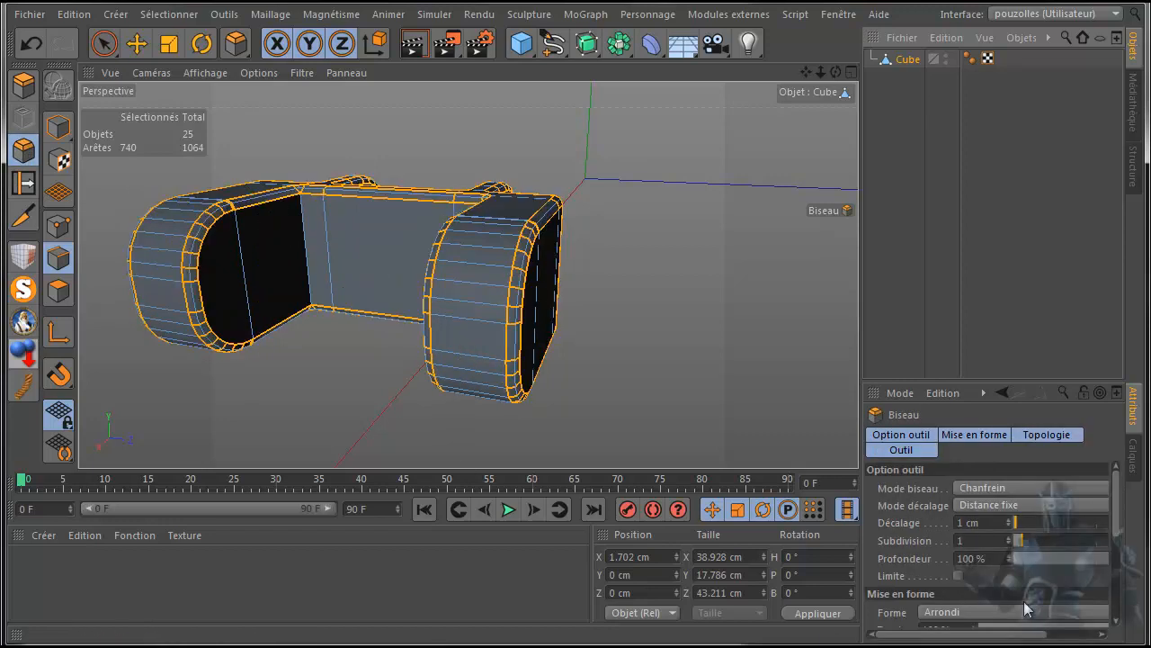
pyautogui.click(1030, 539)
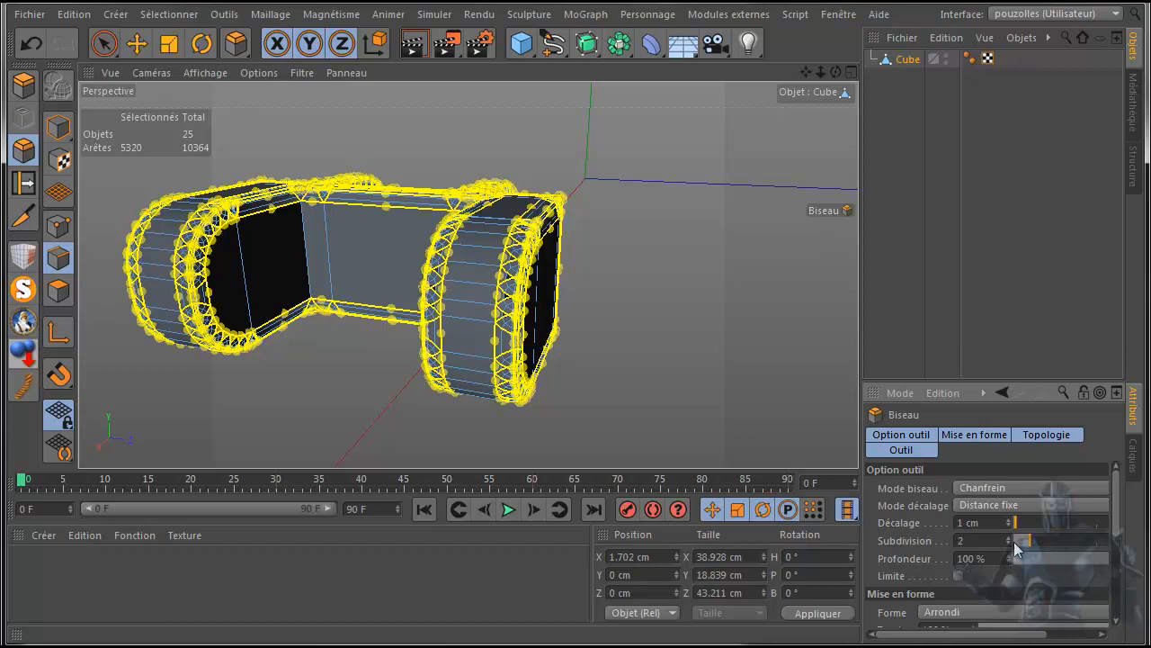
pyautogui.click(1016, 540)
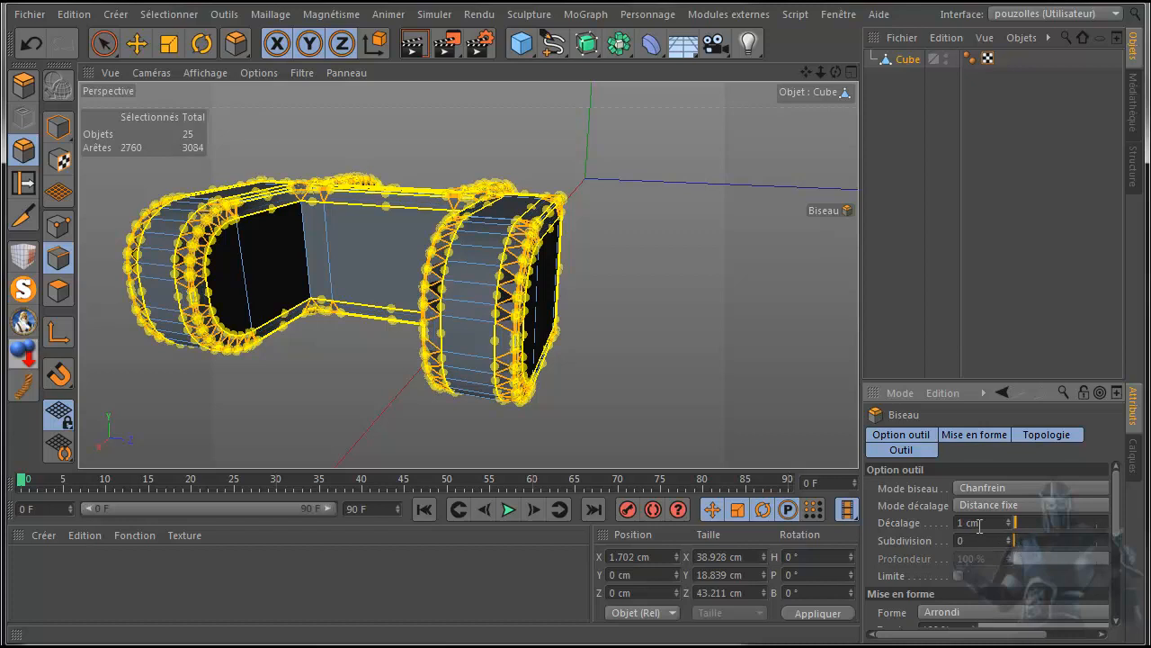
pyautogui.moveTo(991, 521); pyautogui.dragTo(935, 521)
pyautogui.write('0.4')
pyautogui.press('Return')
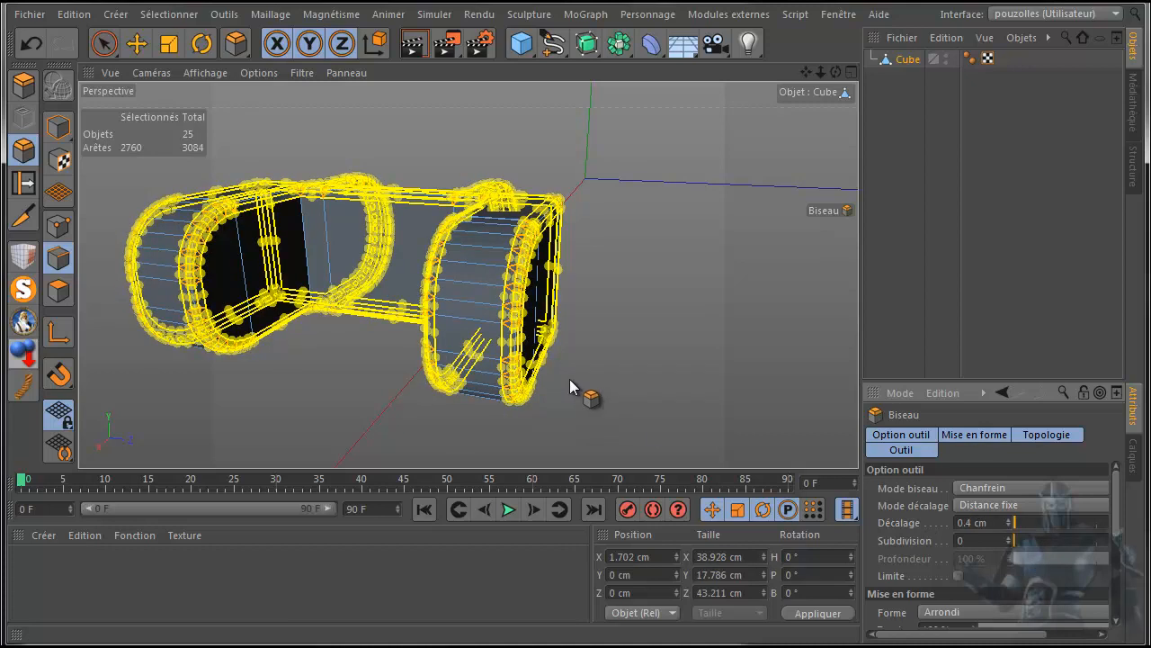
# Step: Examine the second bevel's mesh on the arms and its mode and shape options, with the Cube deselected for inspection
pyautogui.moveTo(833, 71); pyautogui.dragTo(721, 179)
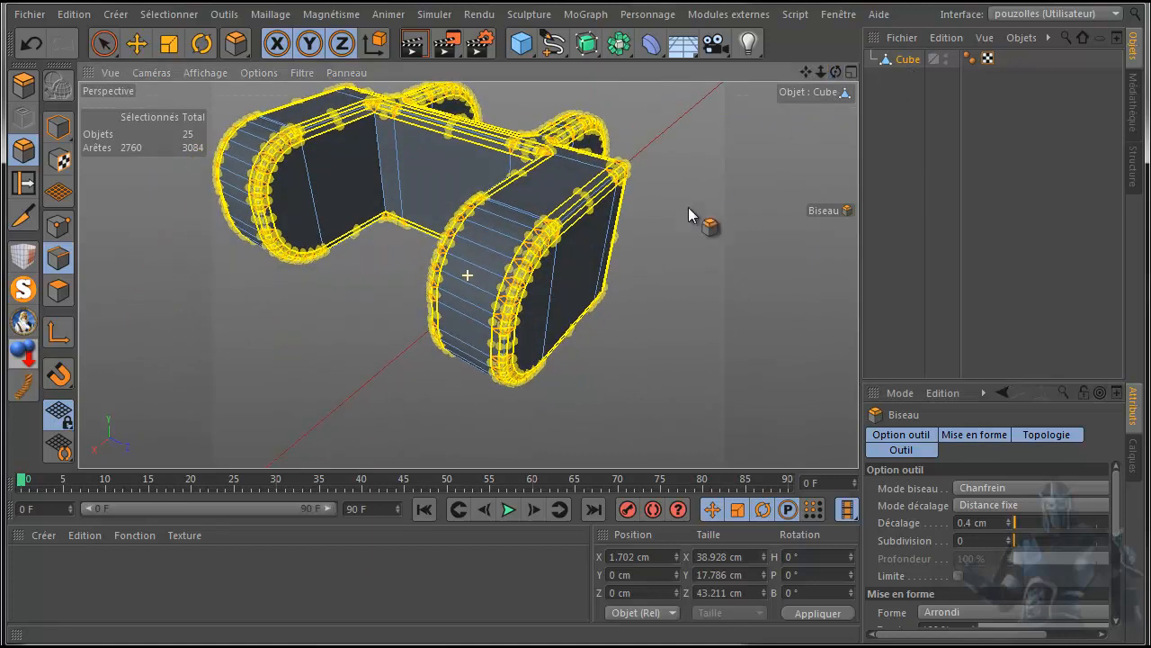
pyautogui.scroll(5, 566, 347)
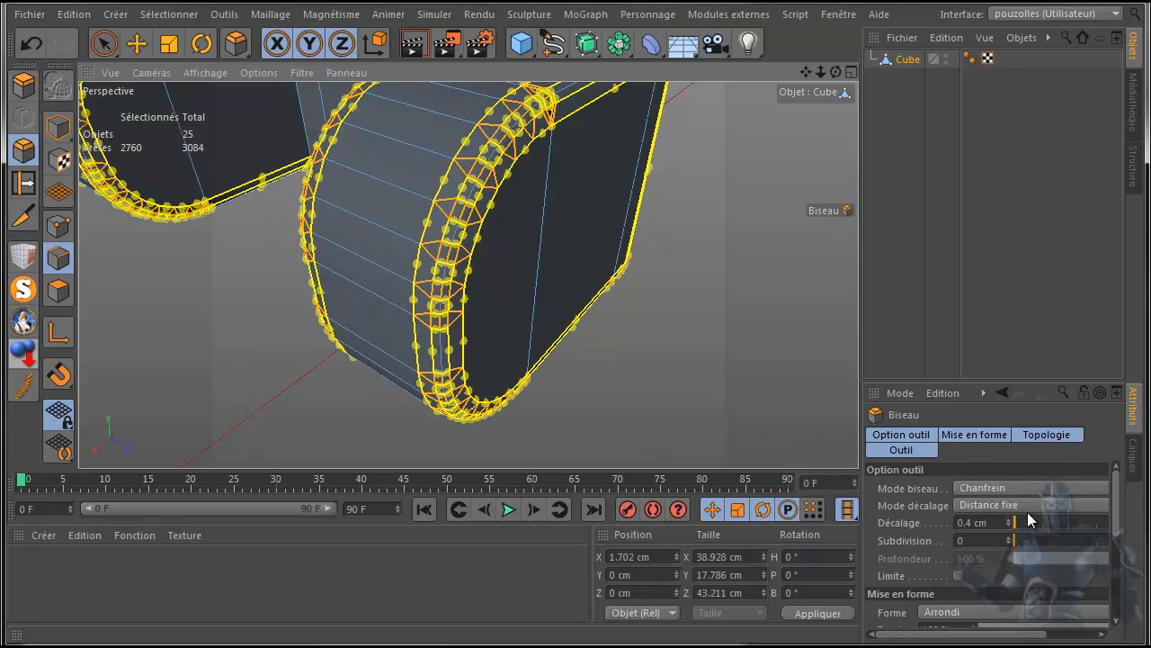
pyautogui.click(1018, 488)
pyautogui.click(1017, 487)
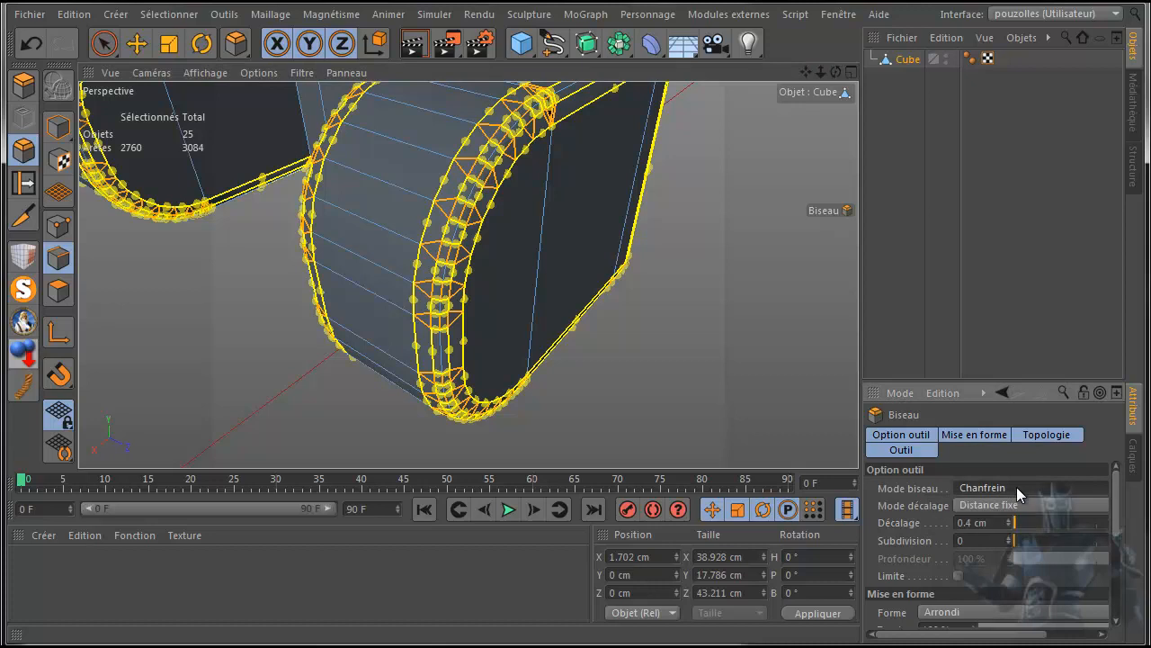
pyautogui.click(961, 614)
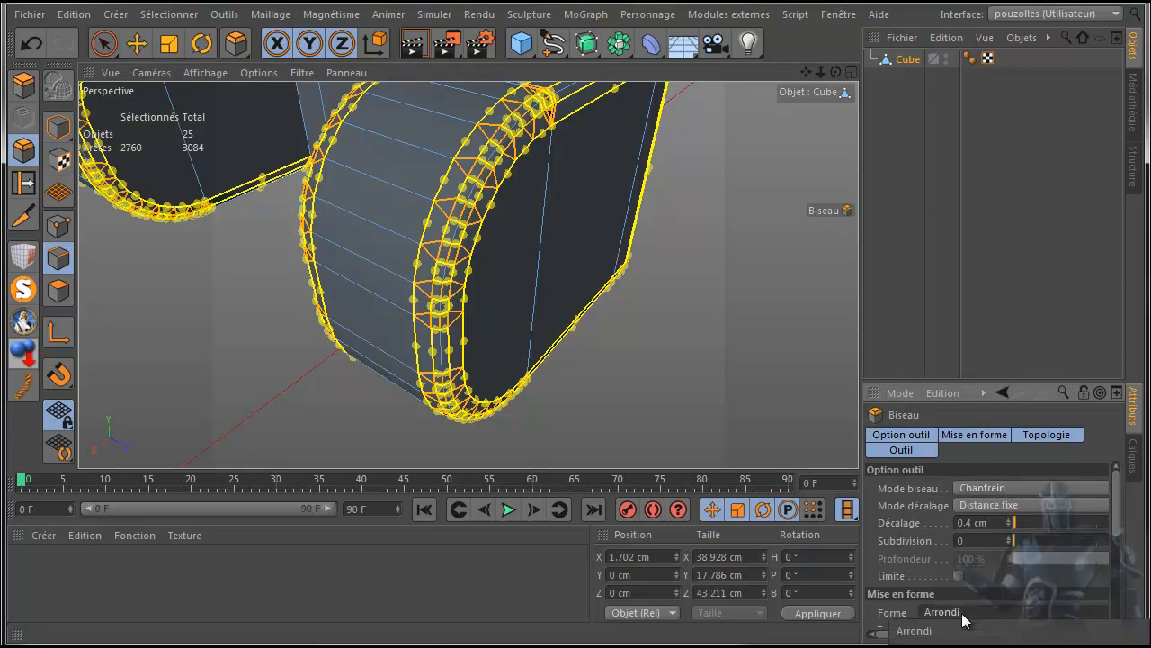
pyautogui.click(962, 615)
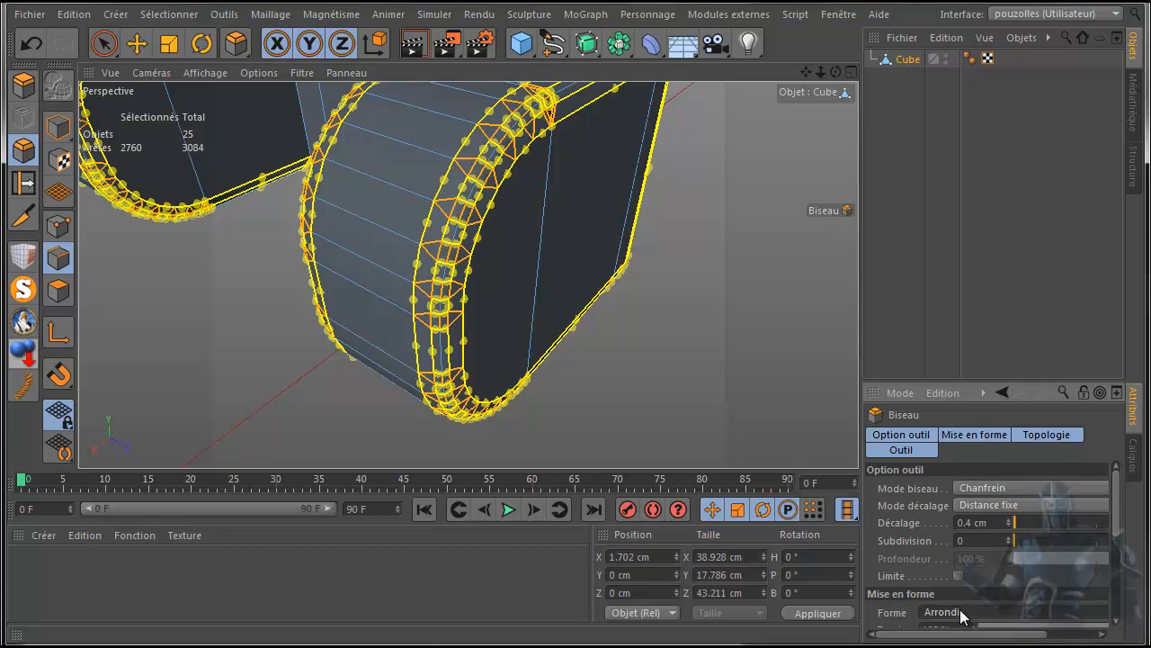
pyautogui.click(910, 59)
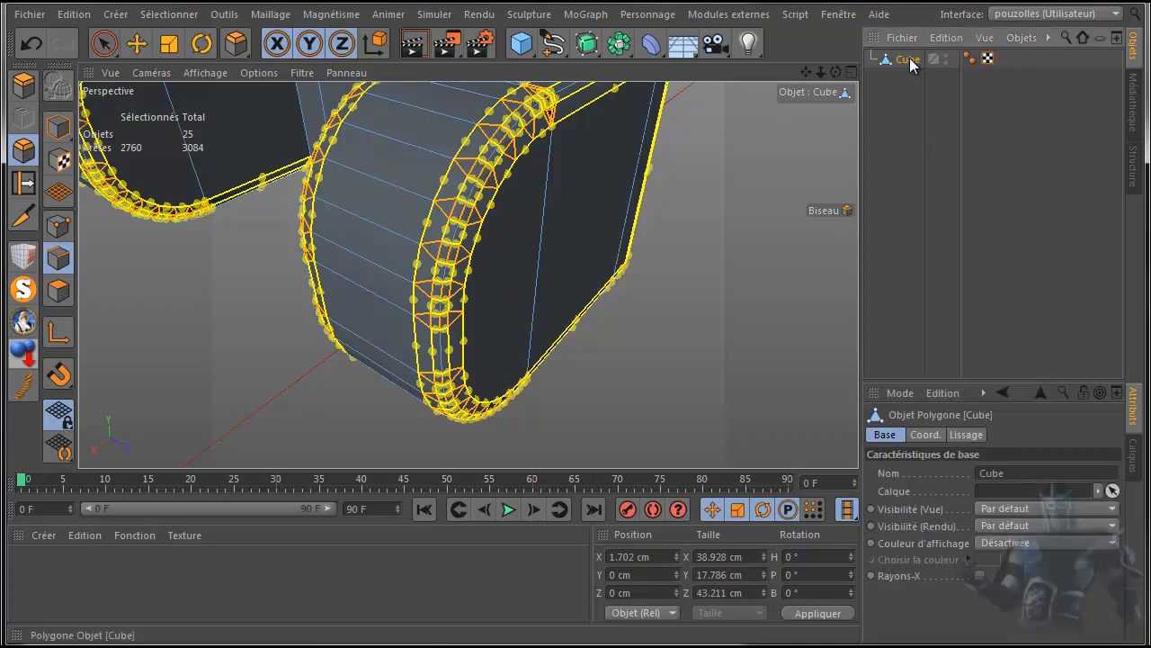
pyautogui.click(906, 94)
pyautogui.scroll(-4, 709, 217)
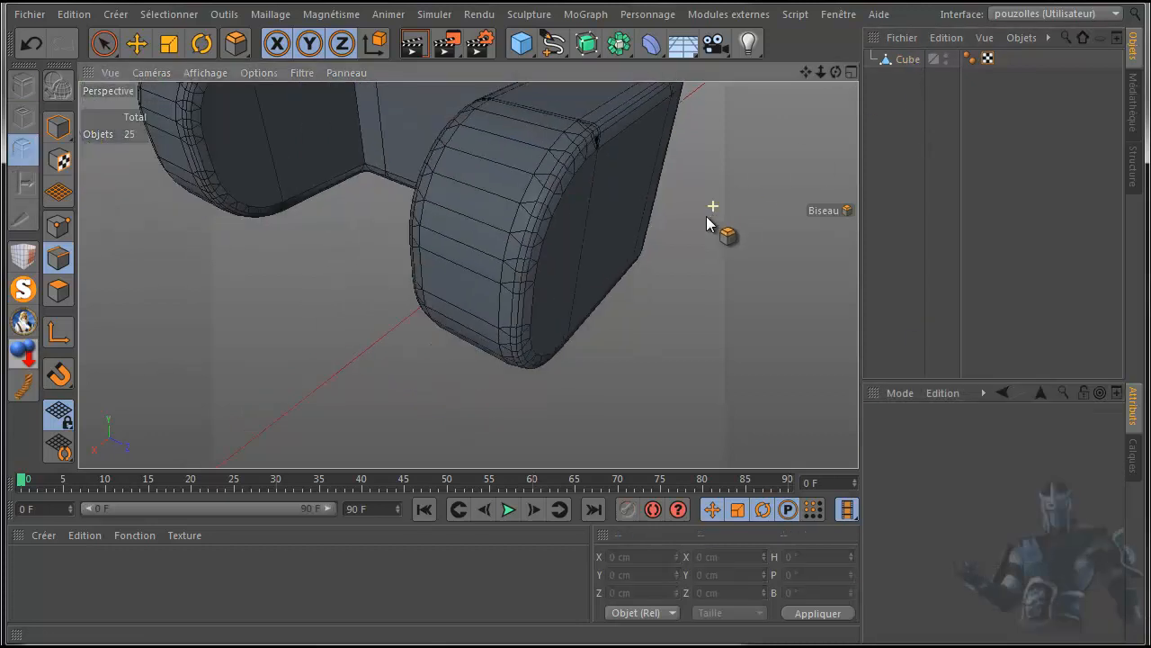
pyautogui.moveTo(836, 73); pyautogui.dragTo(711, 251)
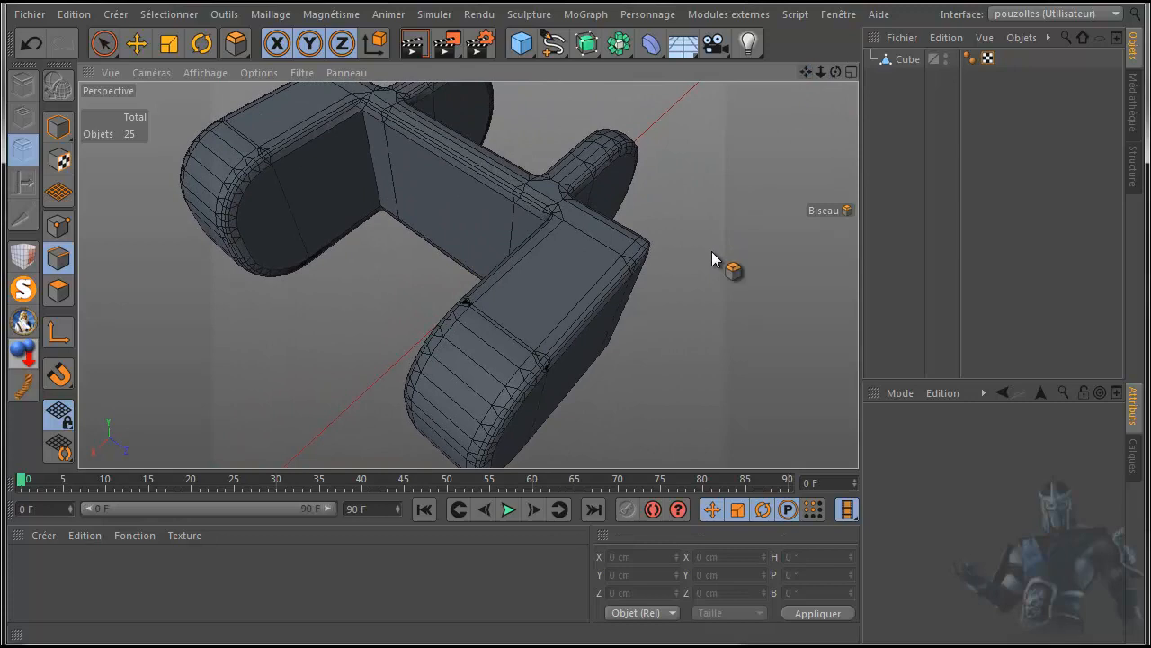
# Step: Undo both bevels back to the unbevelled Cube with its outline edges selected
pyautogui.click(31, 45)
pyautogui.click(32, 45)
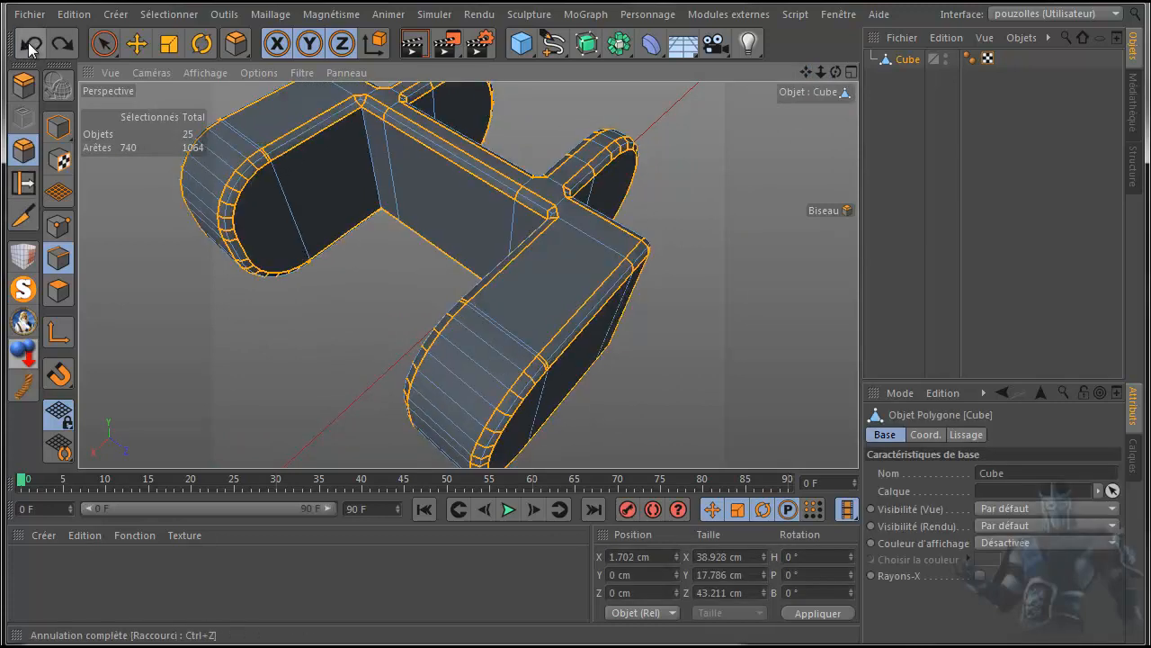
pyautogui.click(31, 45)
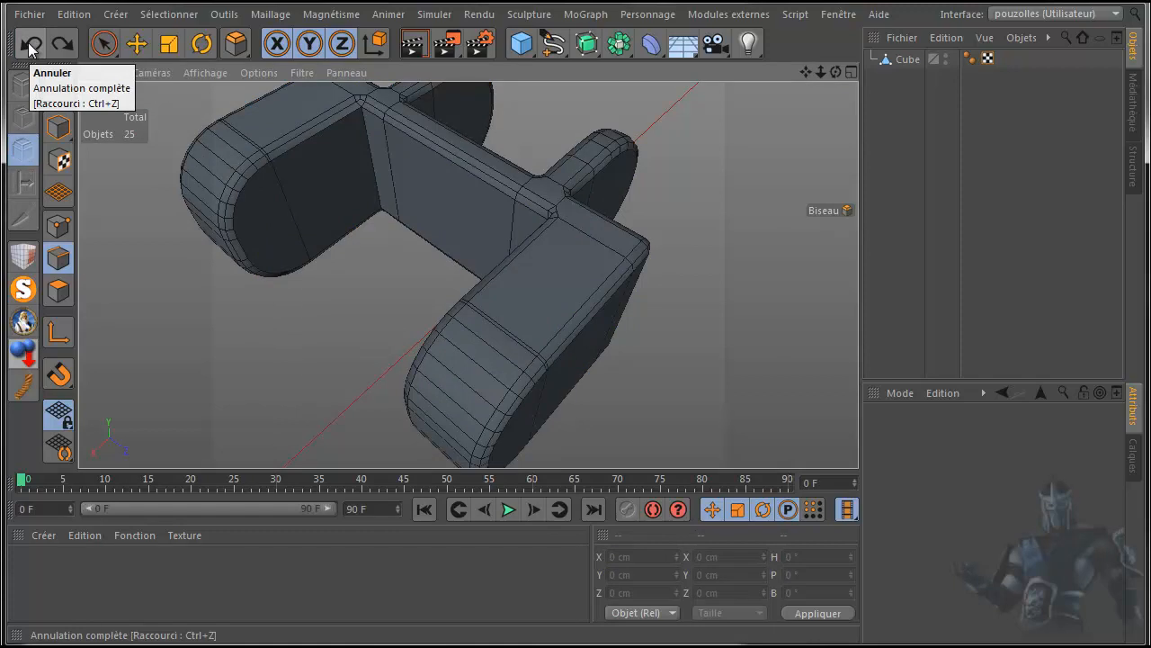
pyautogui.click(32, 45)
pyautogui.click(31, 45)
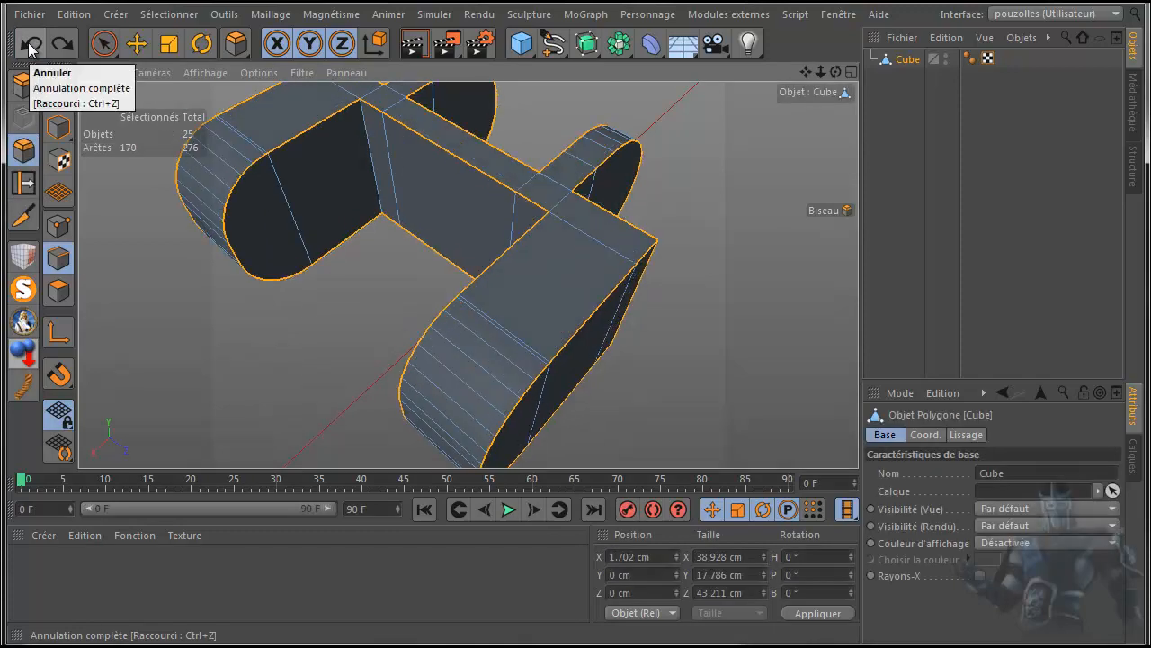
# Step: Bevel the Cube's selected outline edges with a 0.4 cm offset and subdivision 0, and deselect the part to inspect it
pyautogui.click(16, 153)
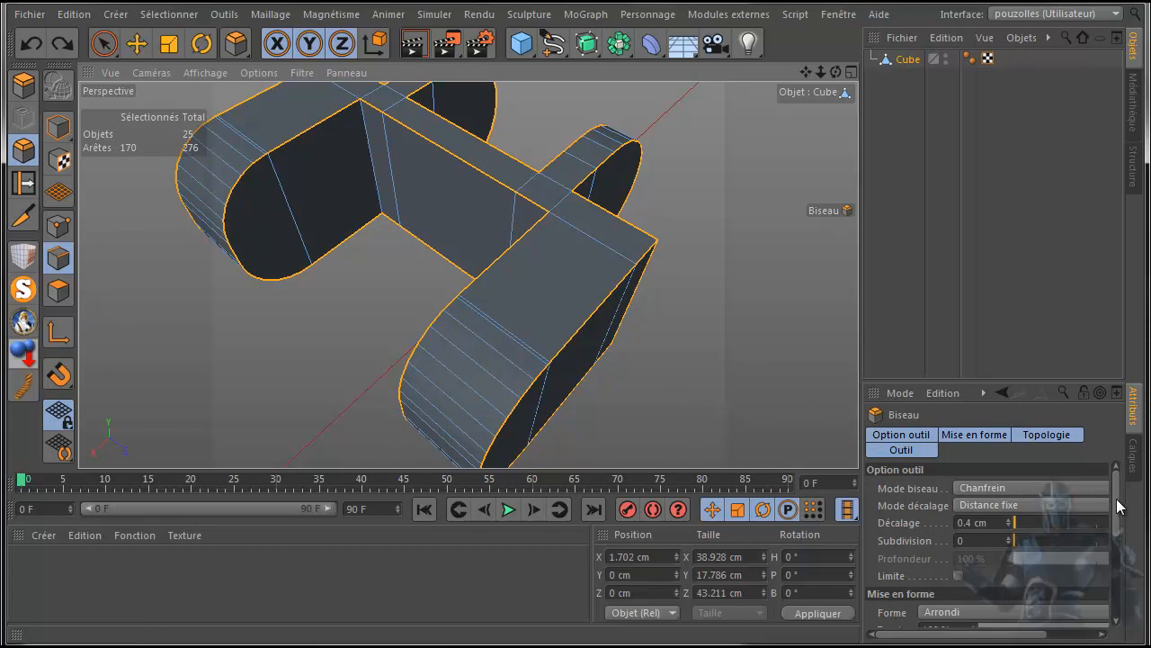
pyautogui.moveTo(1028, 380); pyautogui.dragTo(998, 144)
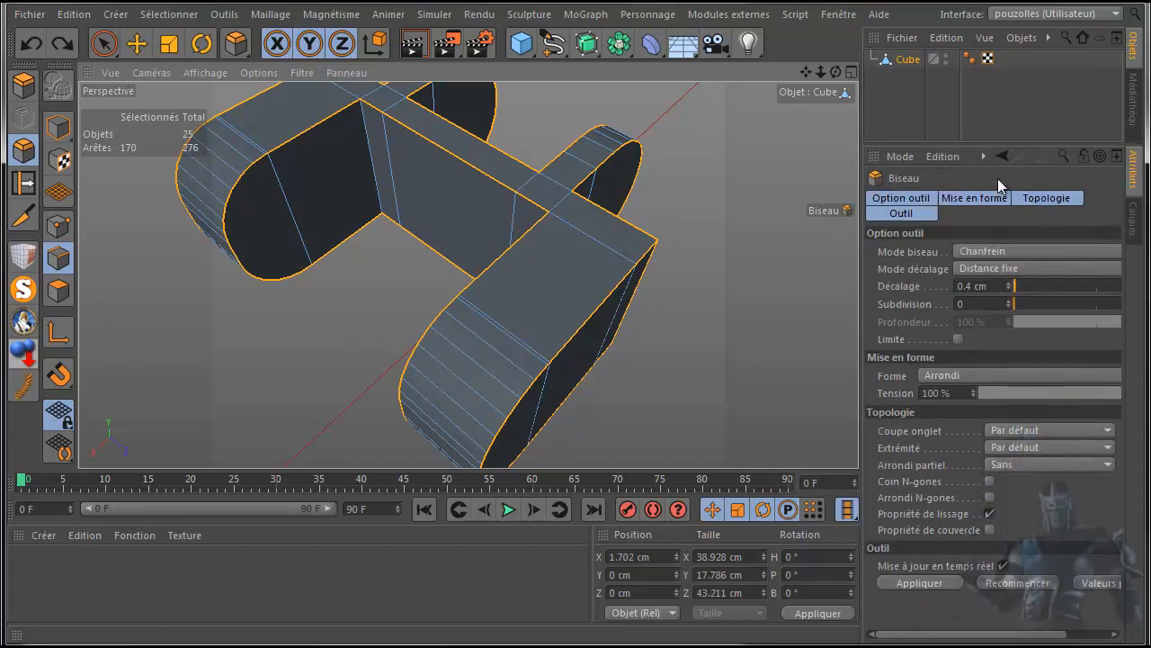
pyautogui.click(912, 578)
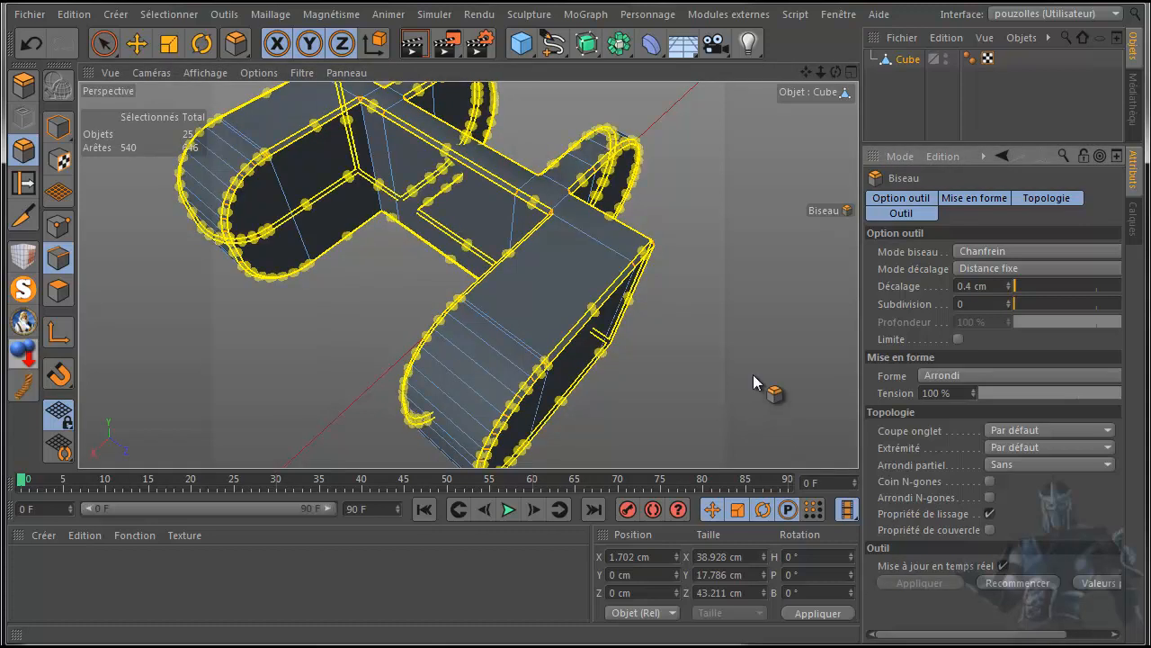
pyautogui.click(907, 95)
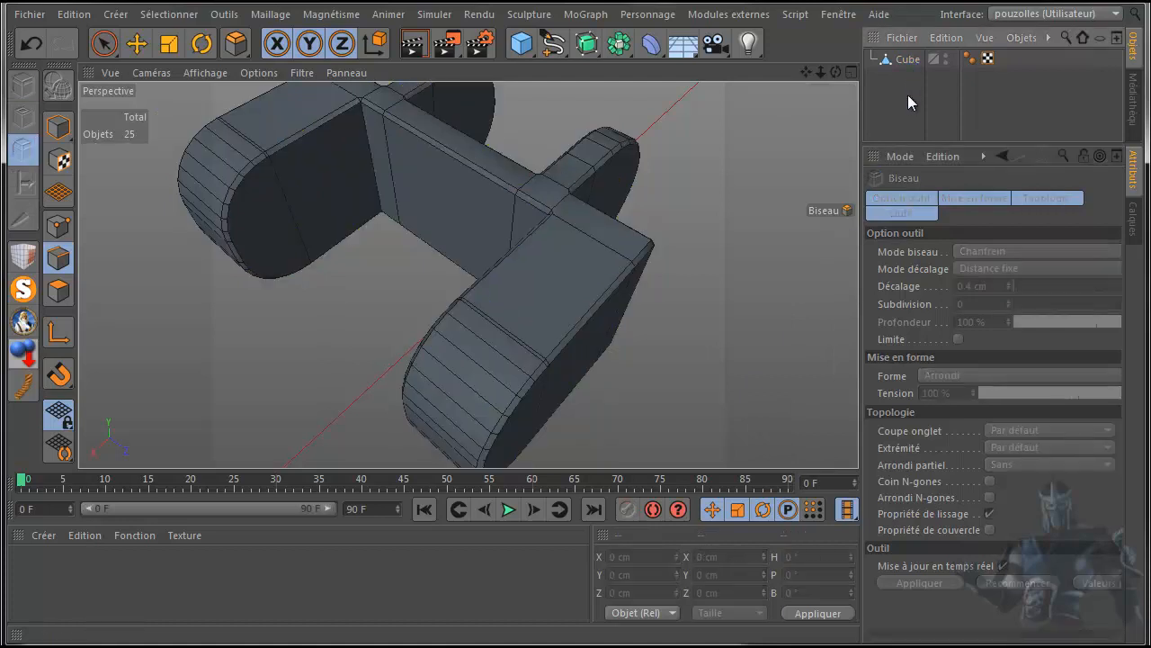
pyautogui.moveTo(835, 71); pyautogui.dragTo(928, 93)
pyautogui.moveTo(913, 102); pyautogui.dragTo(418, 201)
pyautogui.scroll(-5, 333, 301)
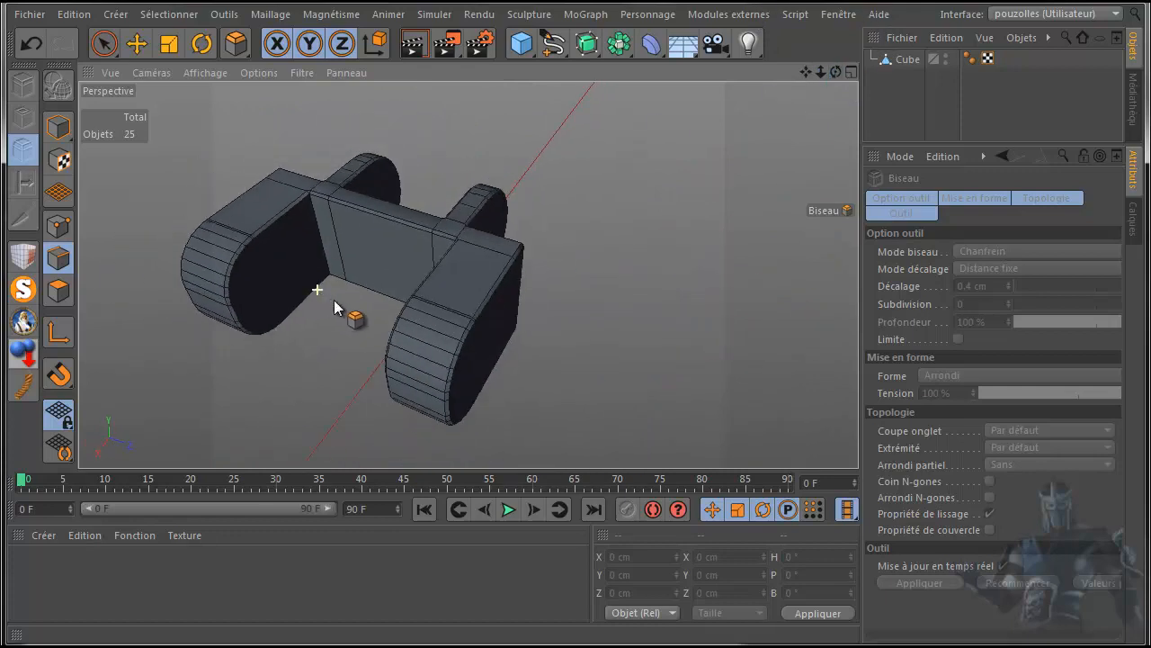
# Step: Bring the rest of the robot back into view and return to model mode with the Move tool
pyautogui.click(26, 287)
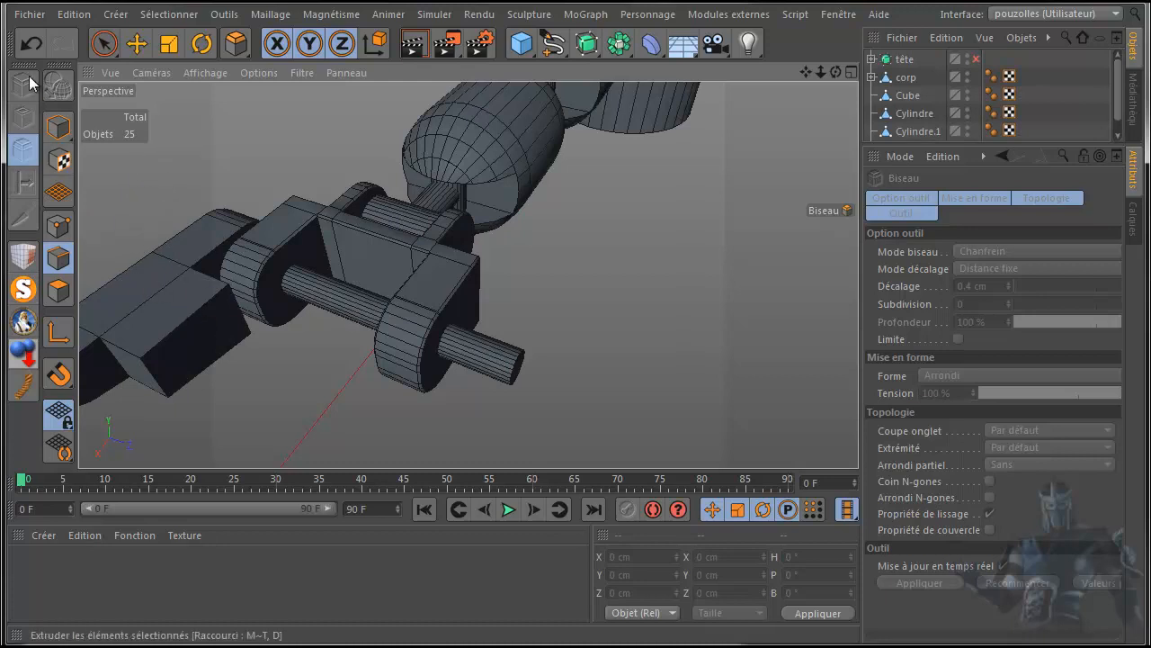
pyautogui.click(58, 126)
pyautogui.click(136, 45)
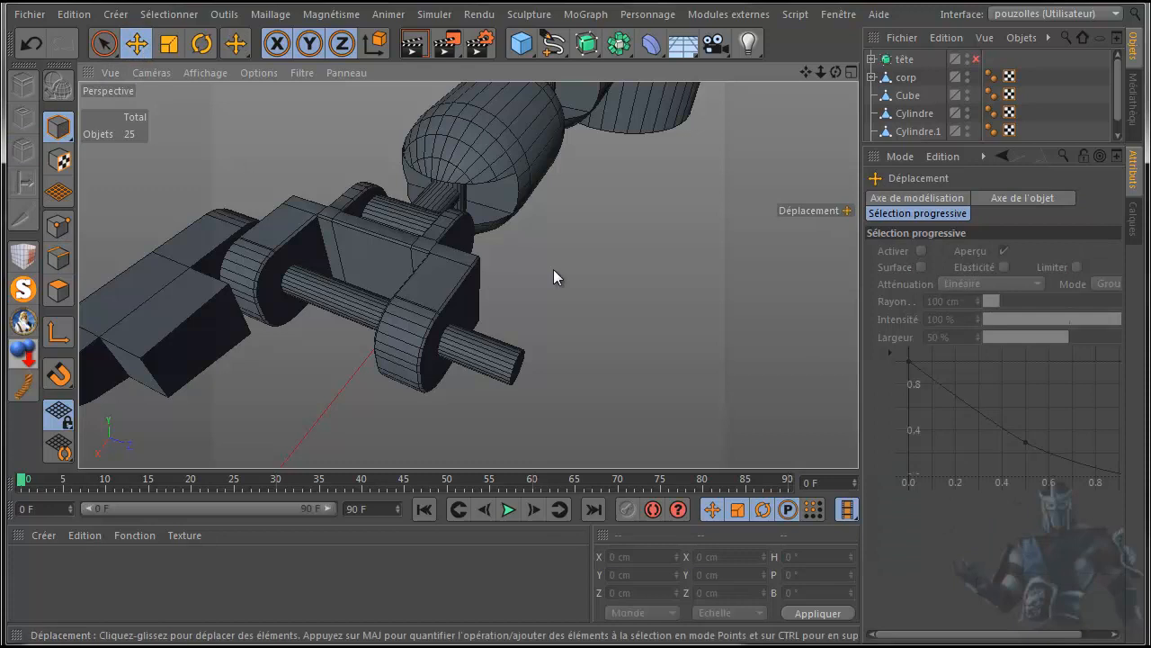
# Step: Duplicate Cylindre.1 in the top view along X to about 292.5 cm and place the copy after Cube.1 in the object list
pyautogui.middleClick(616, 288)
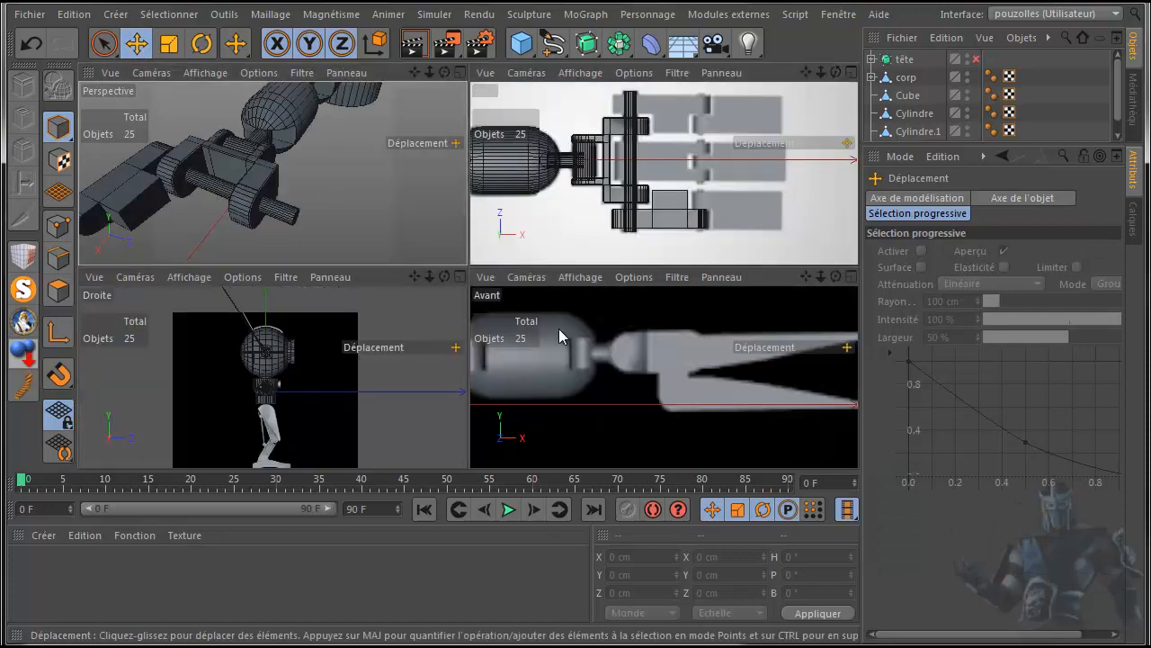
pyautogui.middleClick(594, 261)
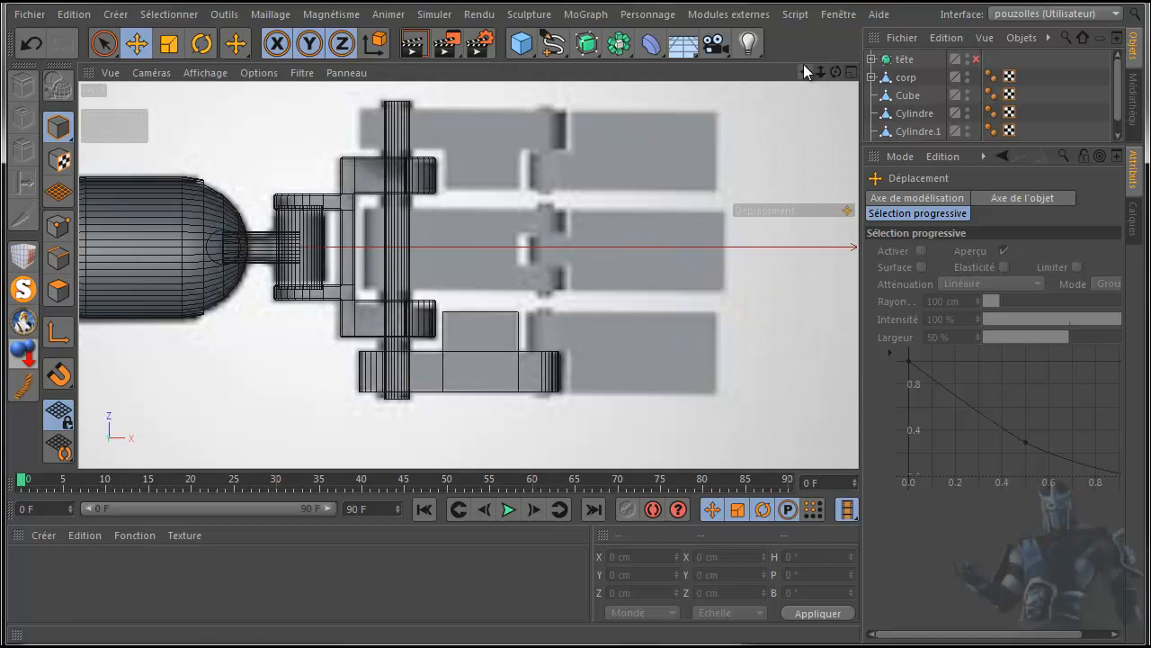
pyautogui.moveTo(803, 68); pyautogui.dragTo(740, 71)
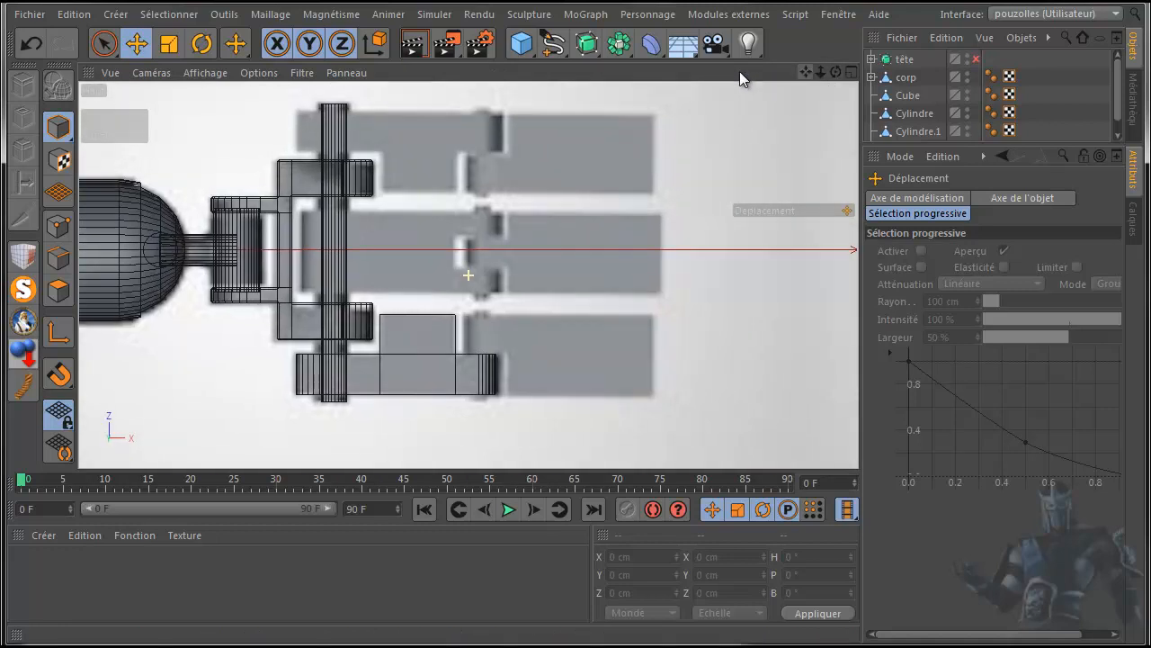
pyautogui.hotkey('ctrl', 'v')
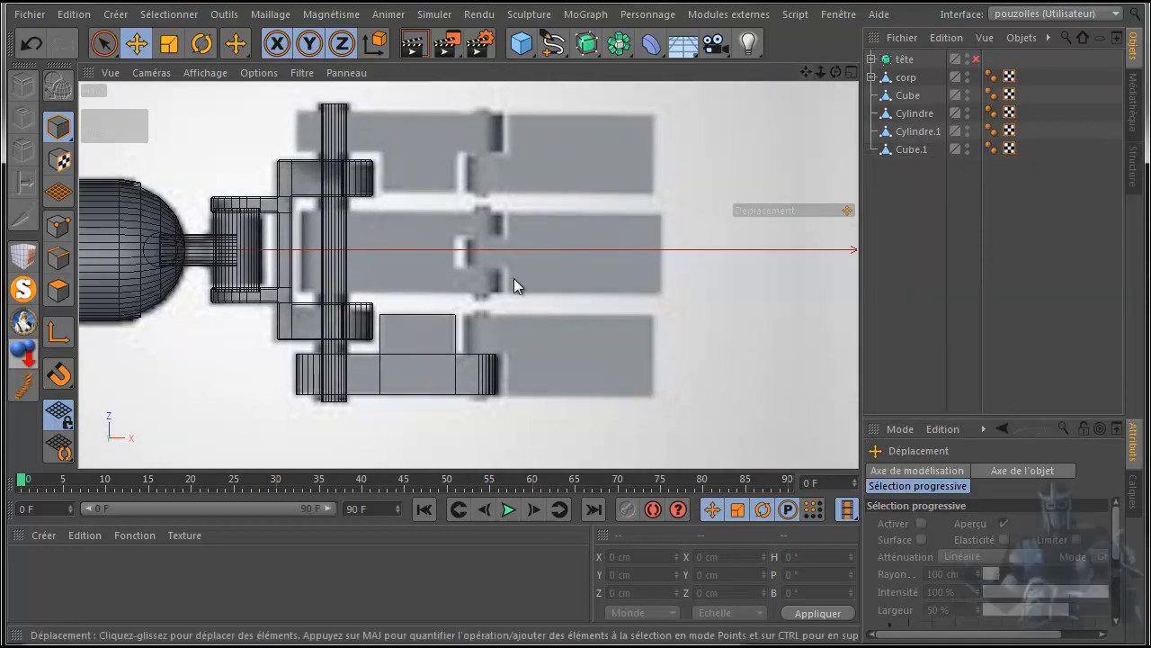
pyautogui.click(335, 124)
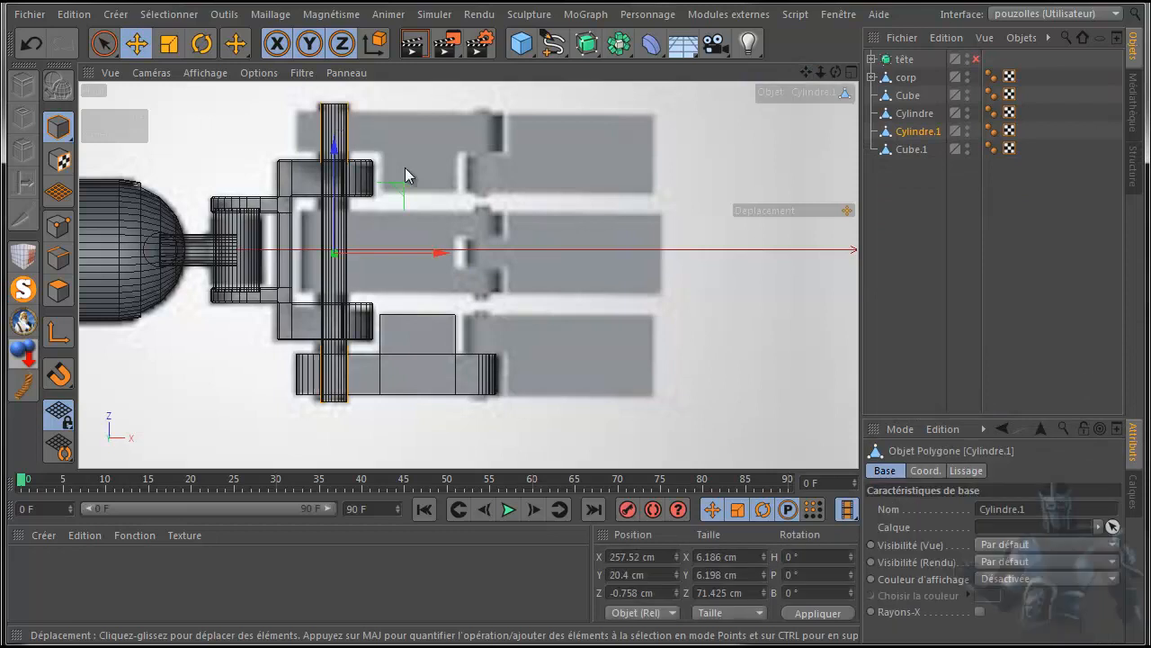
pyautogui.keyDown('ctrl'); pyautogui.moveTo(441, 254); pyautogui.dragTo(588, 267); pyautogui.keyUp('ctrl')
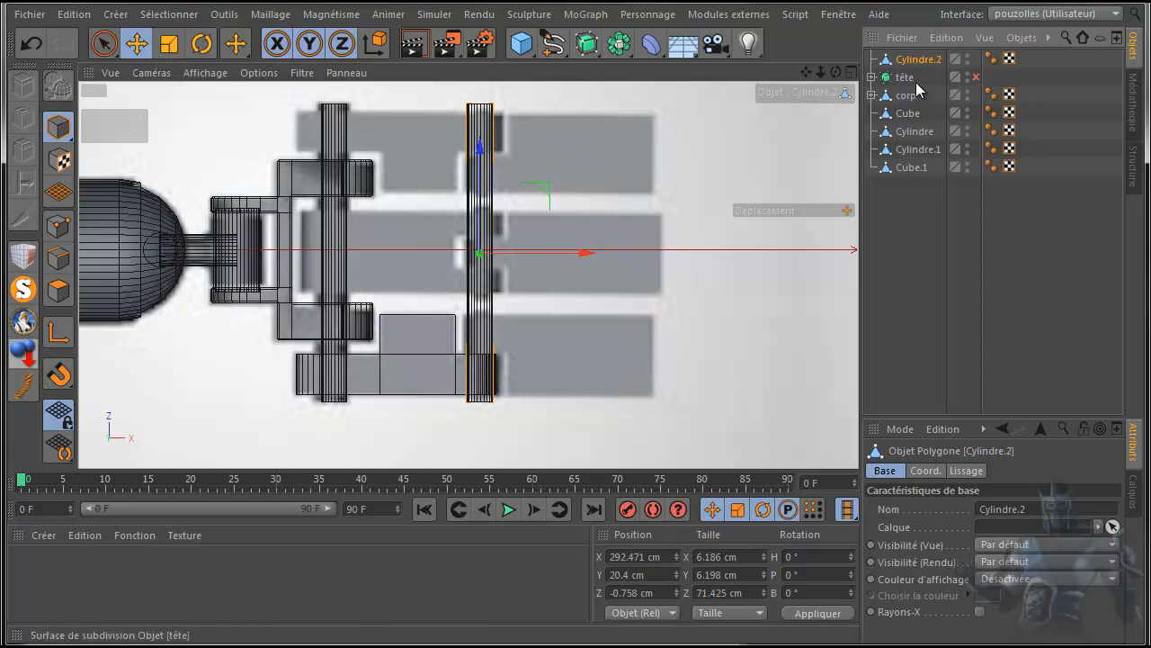
pyautogui.moveTo(916, 61); pyautogui.dragTo(899, 196)
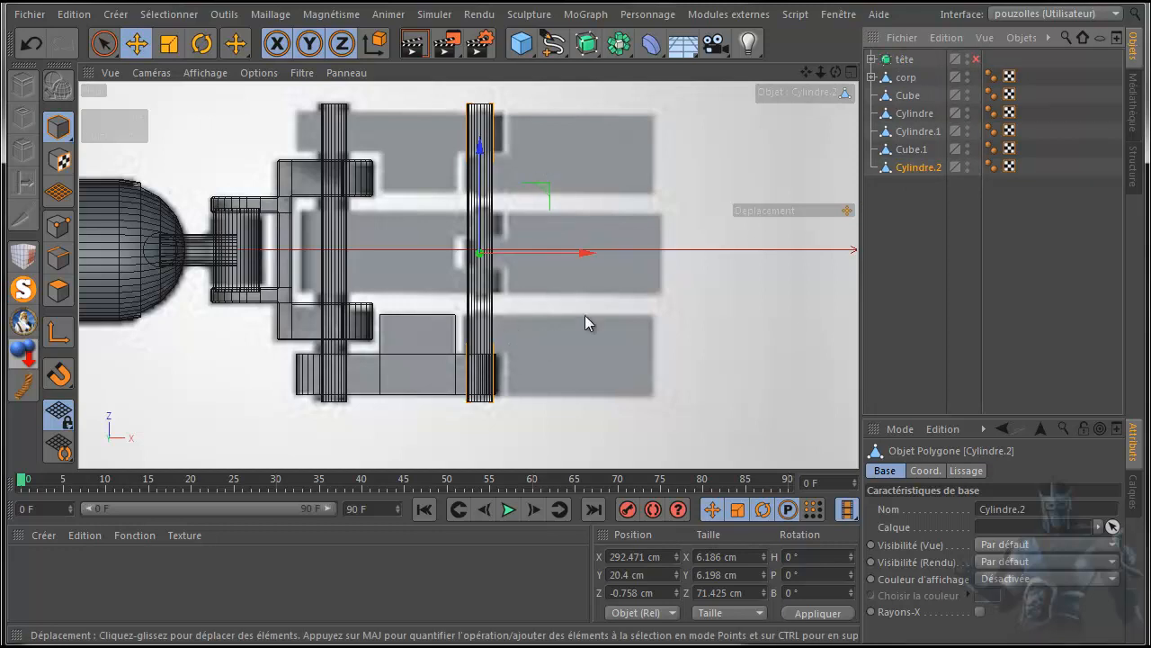
# Step: Scale Cylindre.2 down to about 3.8 cm thick and shorten it along Z to about 20.3 cm
pyautogui.click(168, 44)
pyautogui.moveTo(698, 132); pyautogui.dragTo(416, 198)
pyautogui.scroll(3, 515, 223)
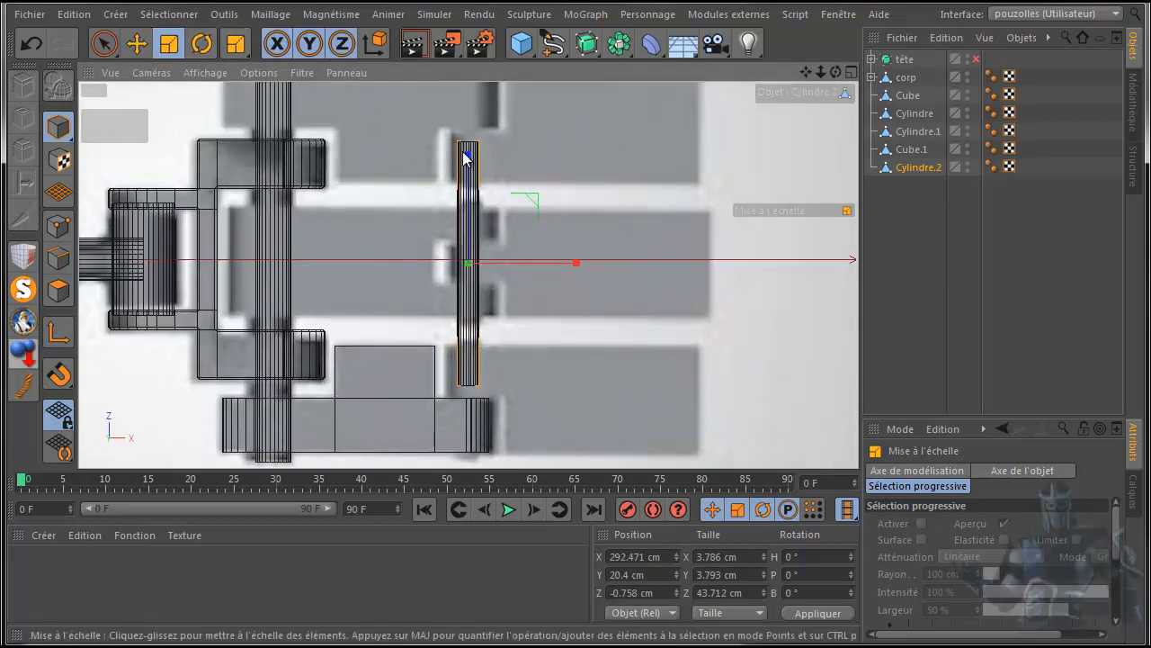
pyautogui.moveTo(468, 154); pyautogui.dragTo(468, 216)
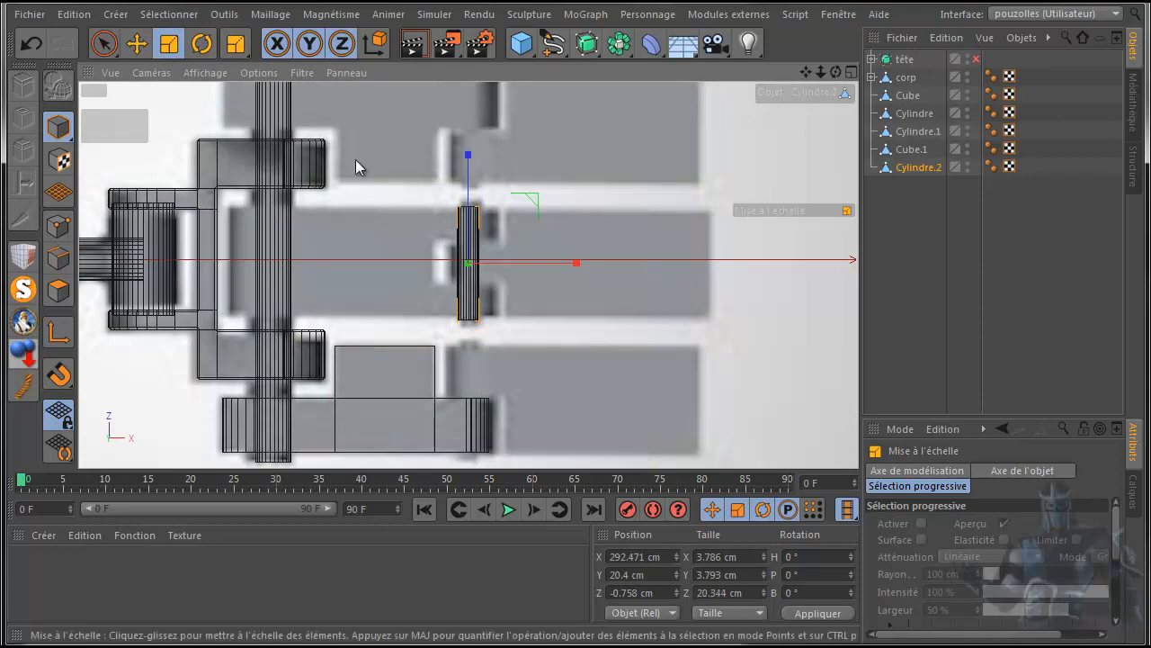
# Step: Move Cylindre.2 onto the end joint of the lower finger, at about X 292.2 cm and Z -25.15 cm
pyautogui.click(137, 43)
pyautogui.moveTo(466, 162); pyautogui.dragTo(471, 297)
pyautogui.scroll(2, 448, 449)
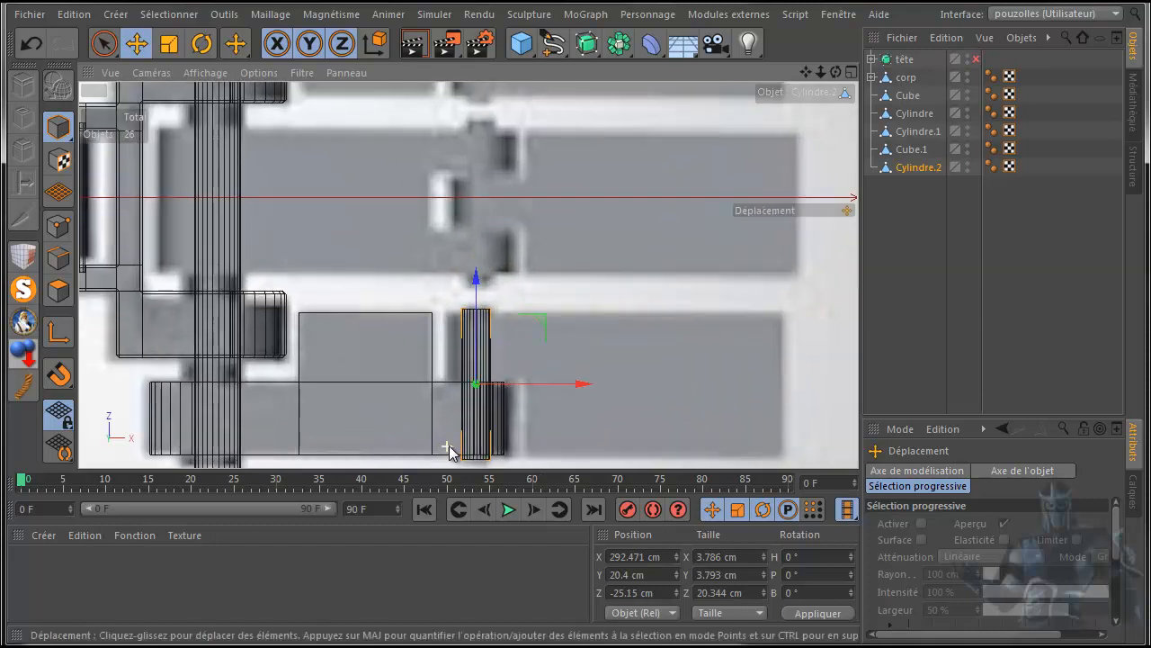
pyautogui.scroll(2, 448, 450)
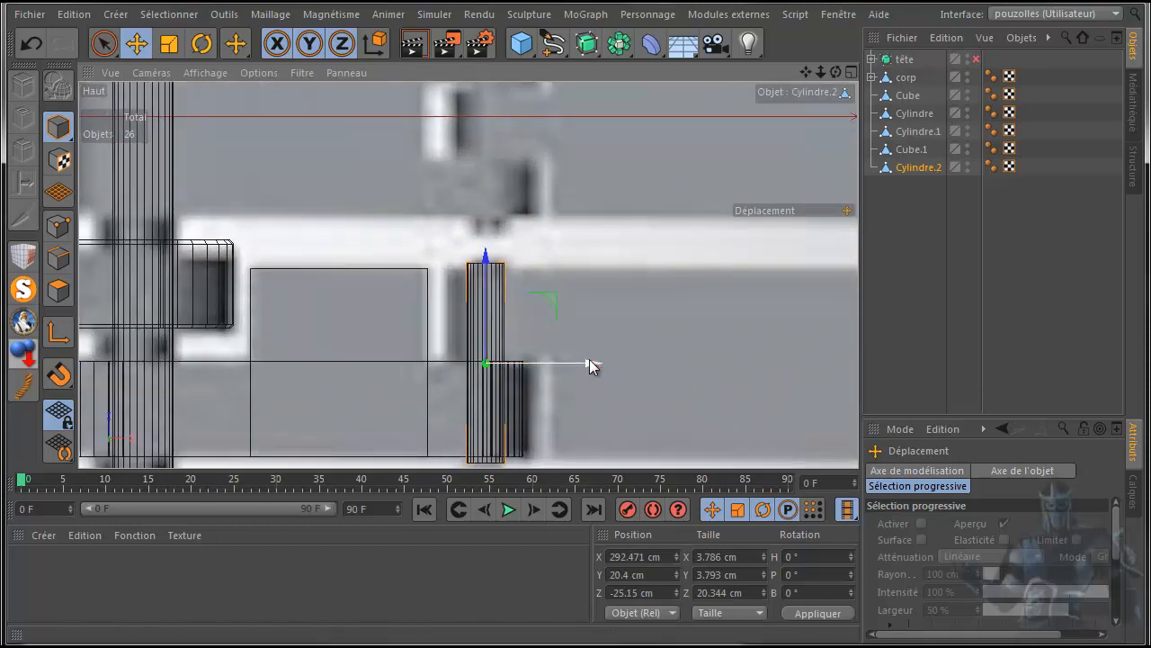
pyautogui.moveTo(594, 363); pyautogui.dragTo(591, 368)
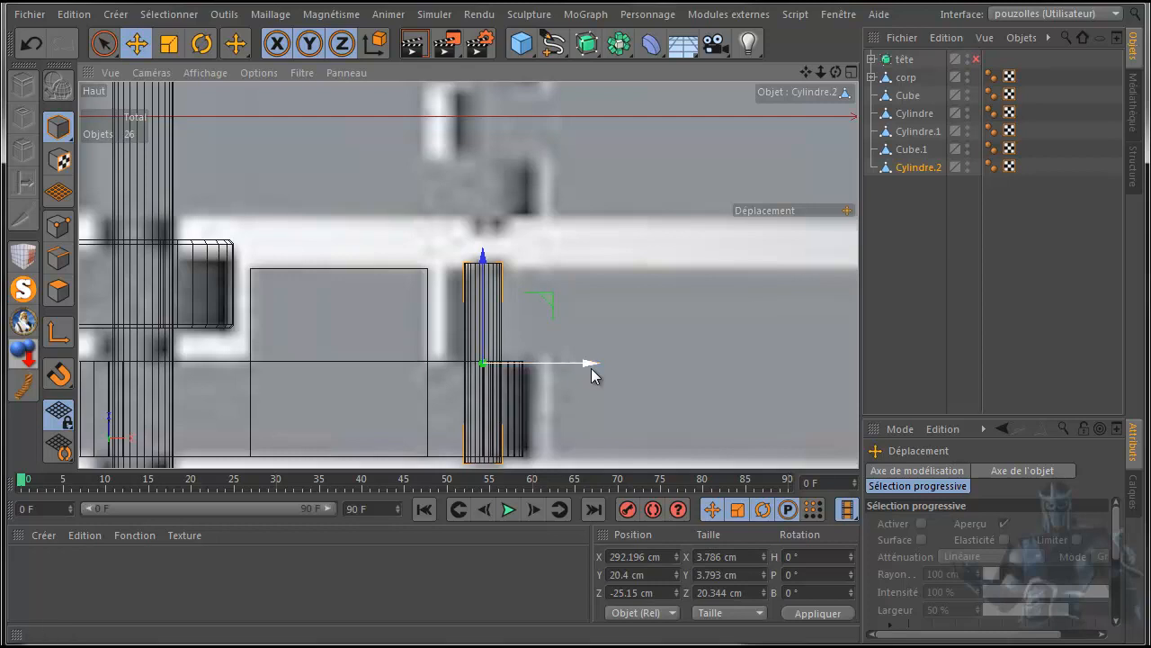
pyautogui.scroll(-2, 591, 369)
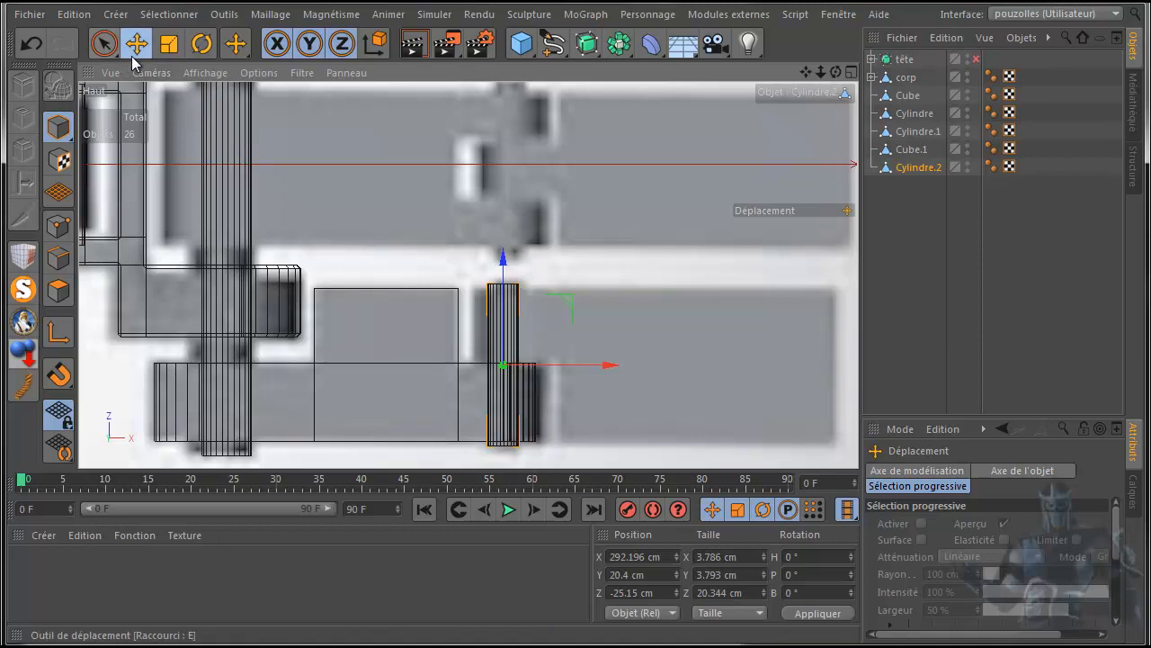
# Step: Scale Cylindre.2 to about 3.2 cm thick and lengthen it along Z to about 21.5 cm
pyautogui.click(168, 43)
pyautogui.moveTo(682, 305); pyautogui.dragTo(558, 324)
pyautogui.moveTo(503, 257); pyautogui.dragTo(510, 239)
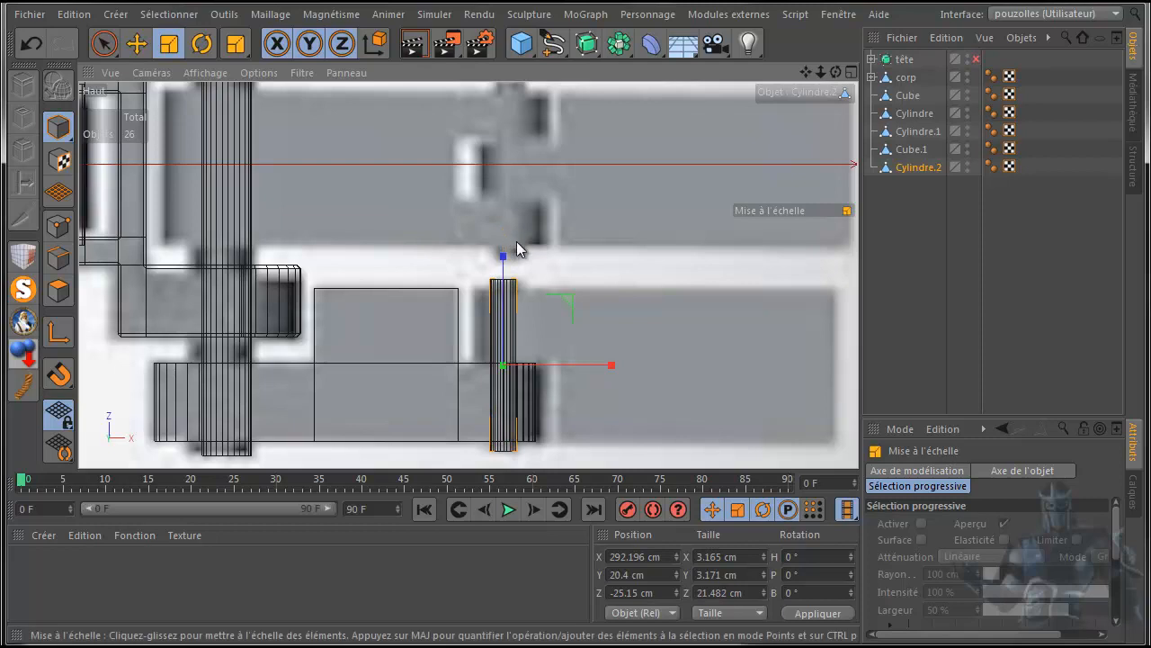
pyautogui.click(137, 43)
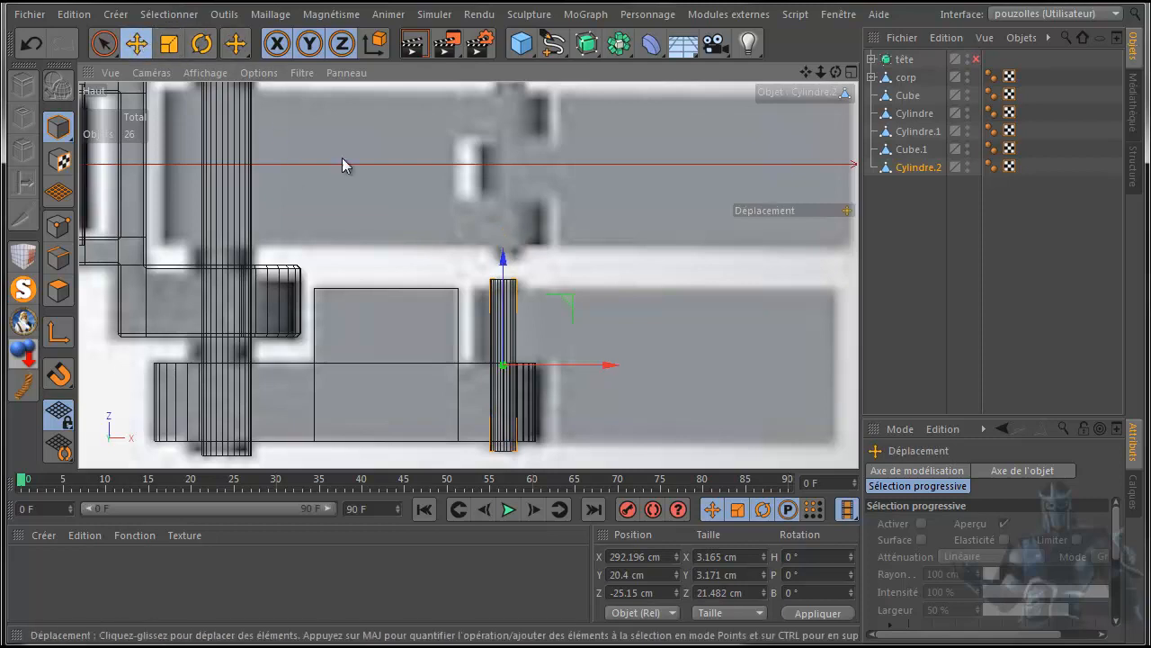
# Step: Raise Cylindre.2 in the front view to about Y 22.6 cm so it centres in the finger's rounded tip
pyautogui.middleClick(593, 253)
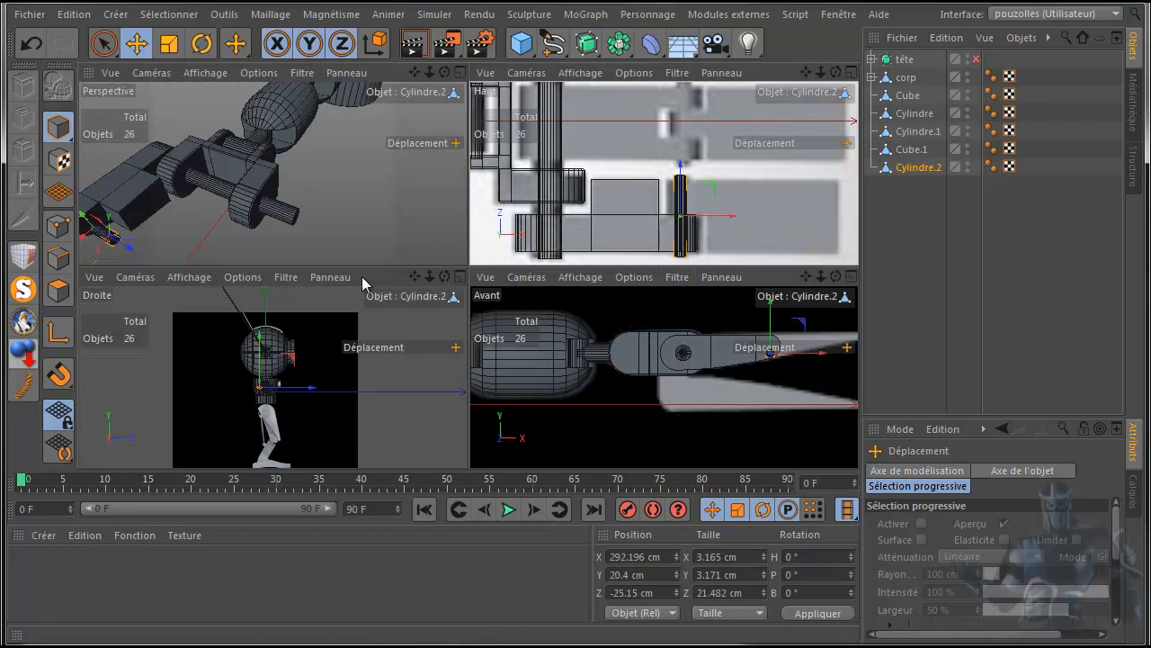
pyautogui.middleClick(205, 248)
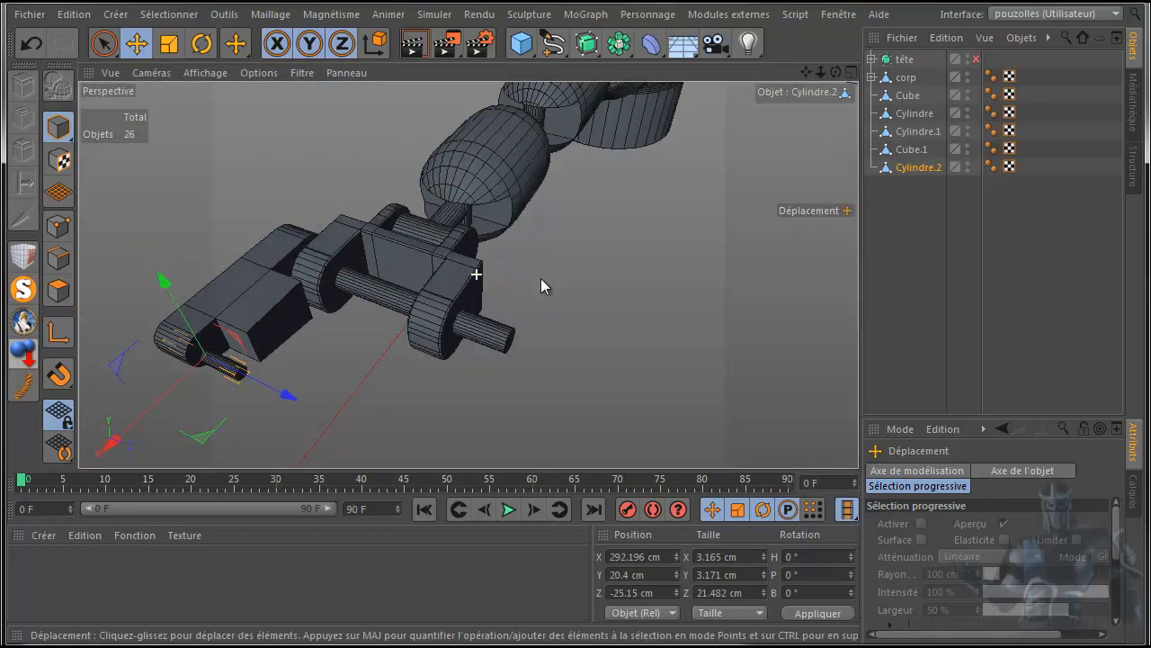
pyautogui.moveTo(836, 73); pyautogui.dragTo(911, 9)
pyautogui.moveTo(468, 274); pyautogui.dragTo(467, 274)
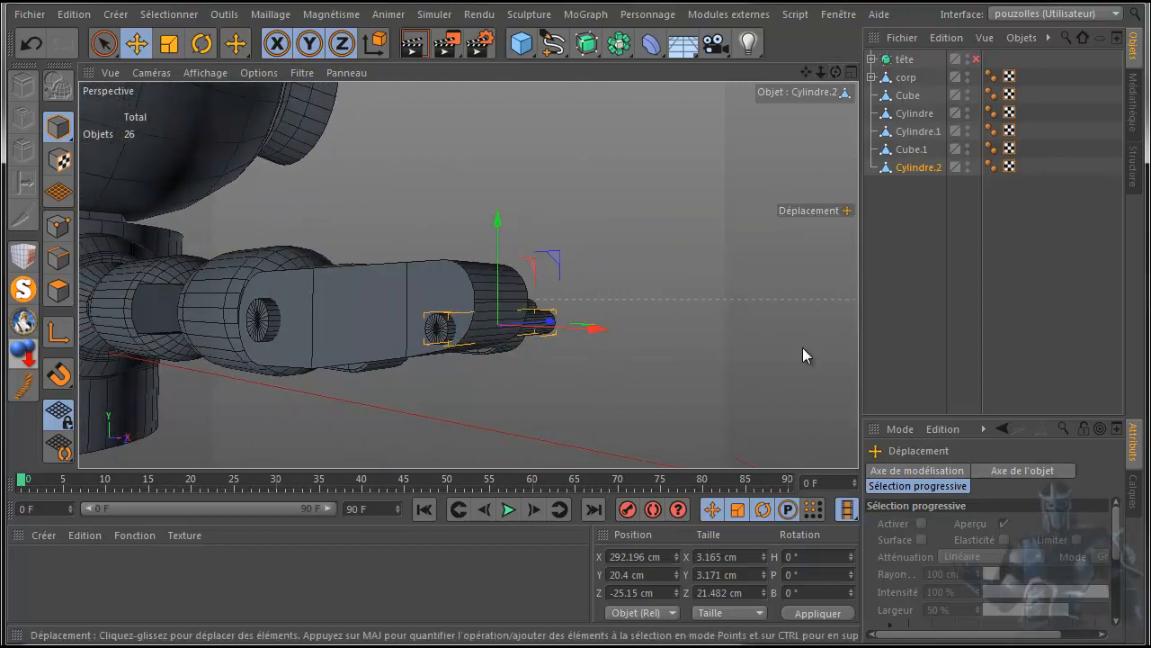
pyautogui.middleClick(628, 390)
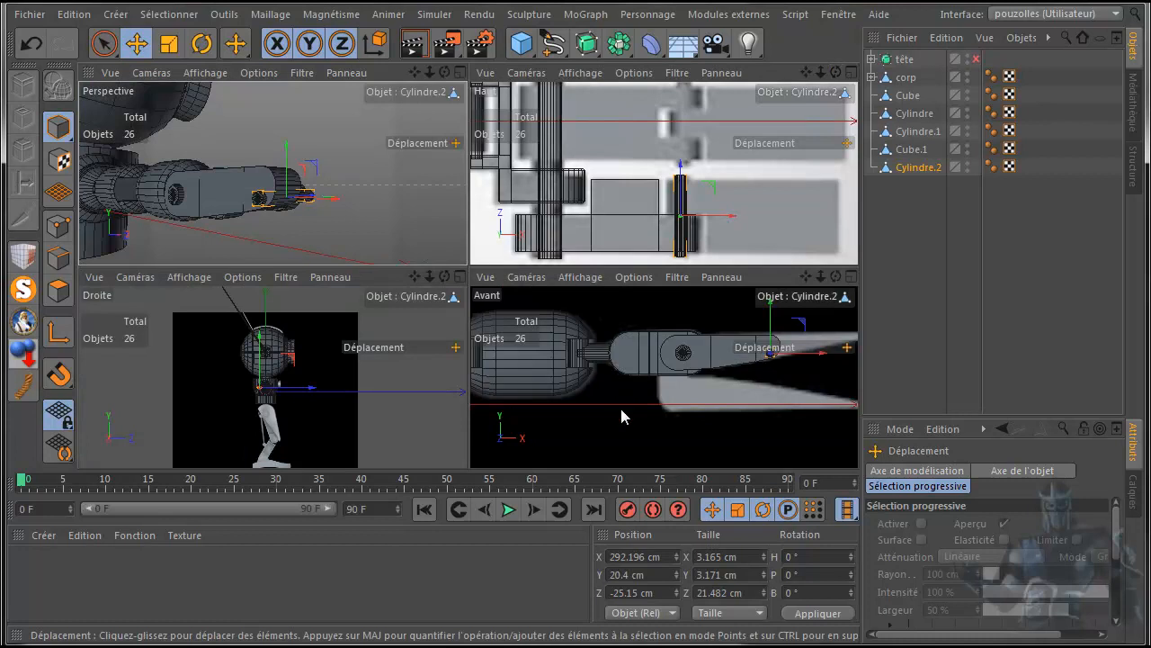
pyautogui.middleClick(620, 405)
pyautogui.moveTo(811, 67); pyautogui.dragTo(722, 110)
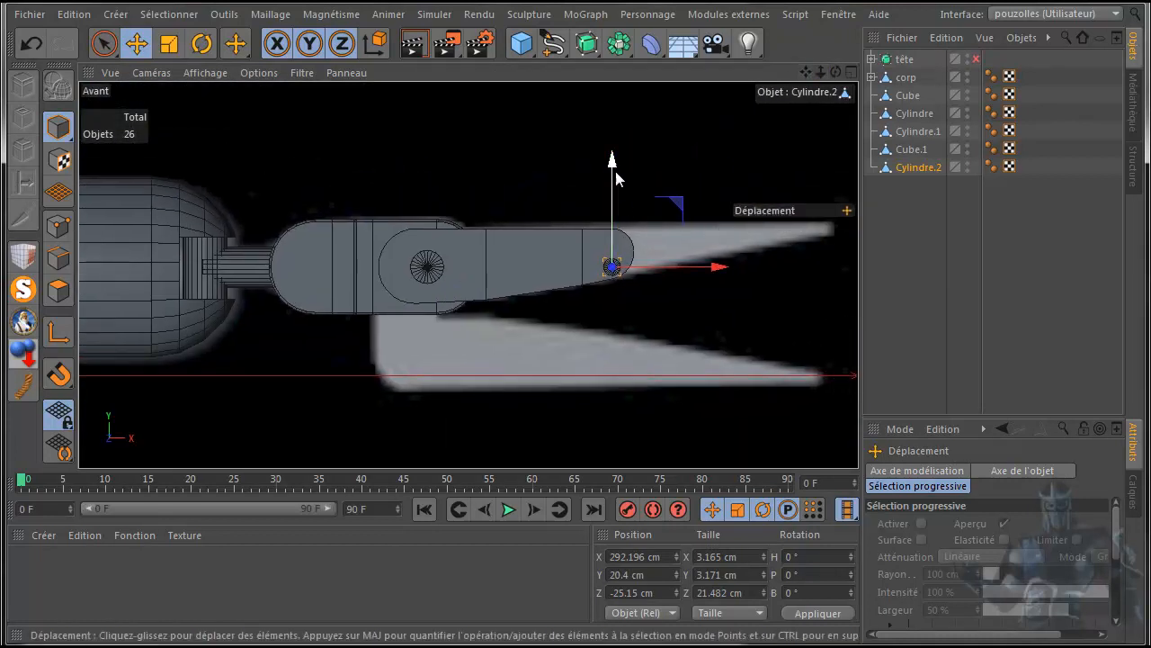
pyautogui.moveTo(613, 163); pyautogui.dragTo(613, 152)
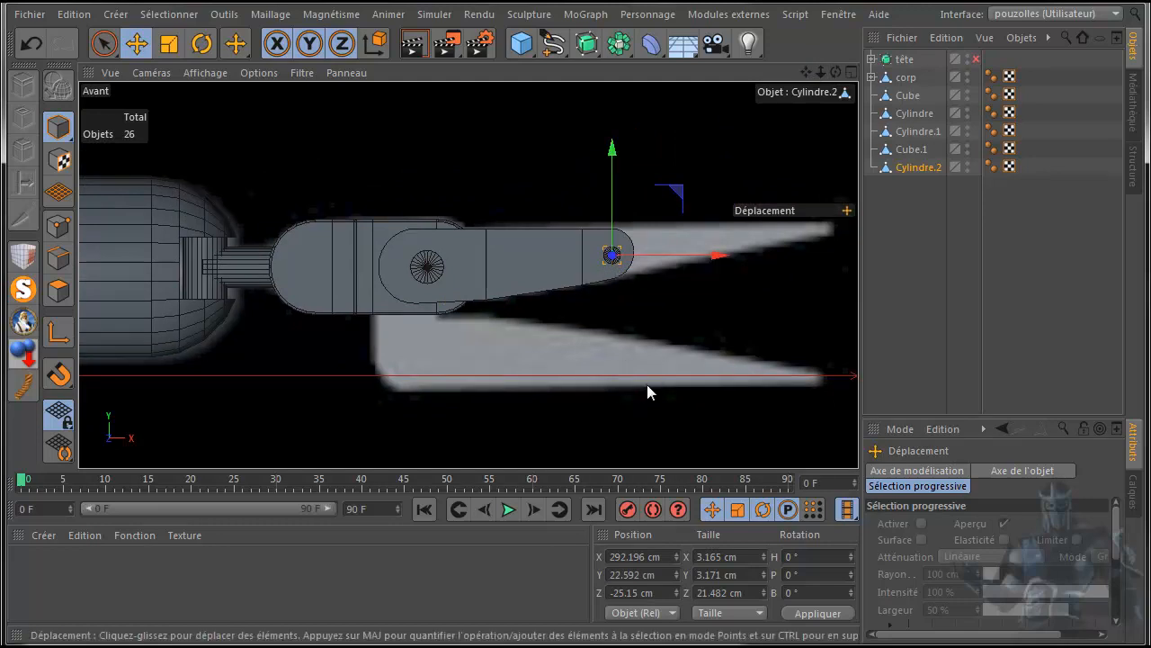
# Step: Add a cube, align it to Cylindre.2 by nesting it there and resetting its position, and move it back out of the hierarchy
pyautogui.middleClick(353, 290)
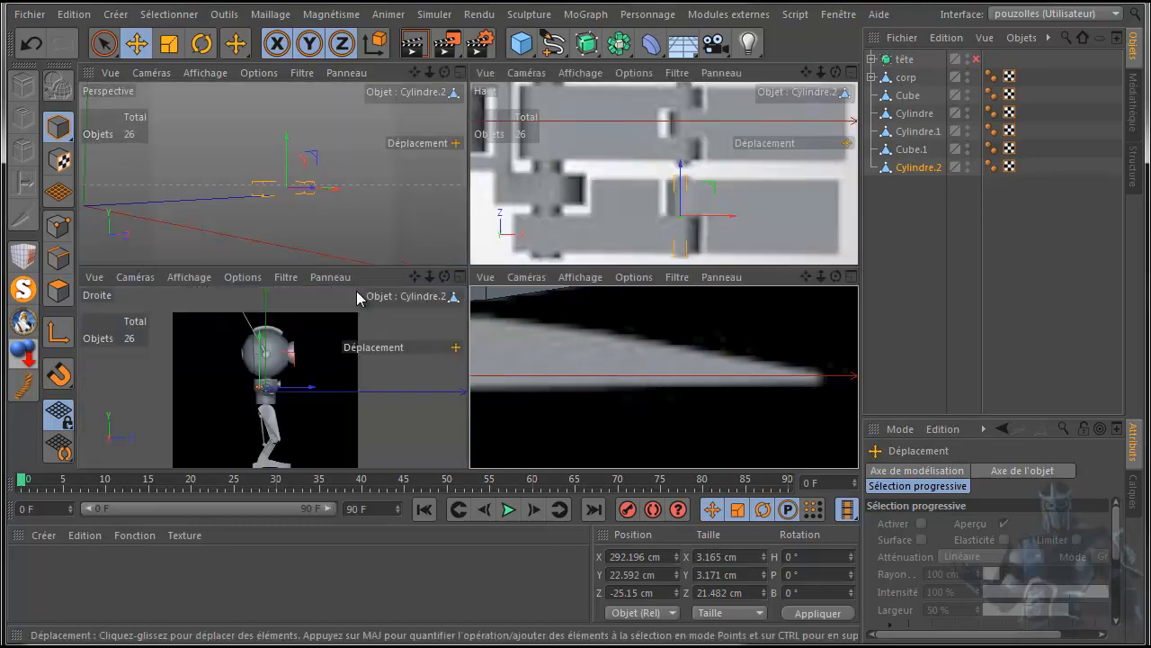
pyautogui.middleClick(598, 258)
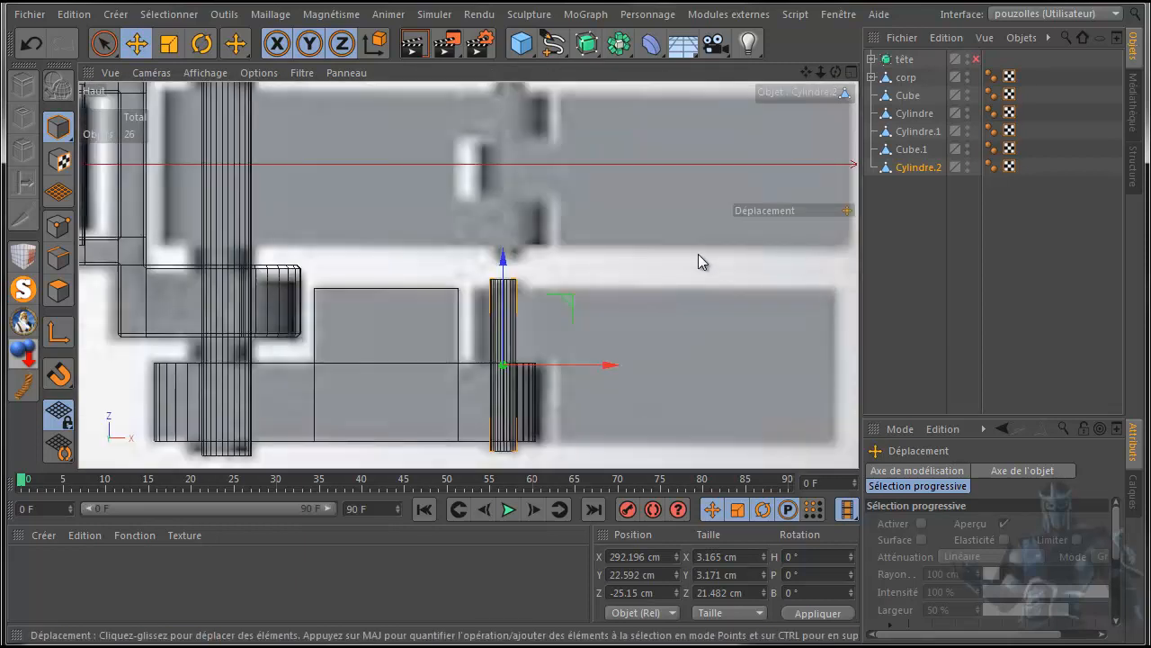
pyautogui.click(520, 45)
pyautogui.moveTo(913, 62); pyautogui.dragTo(918, 185)
pyautogui.click(22, 322)
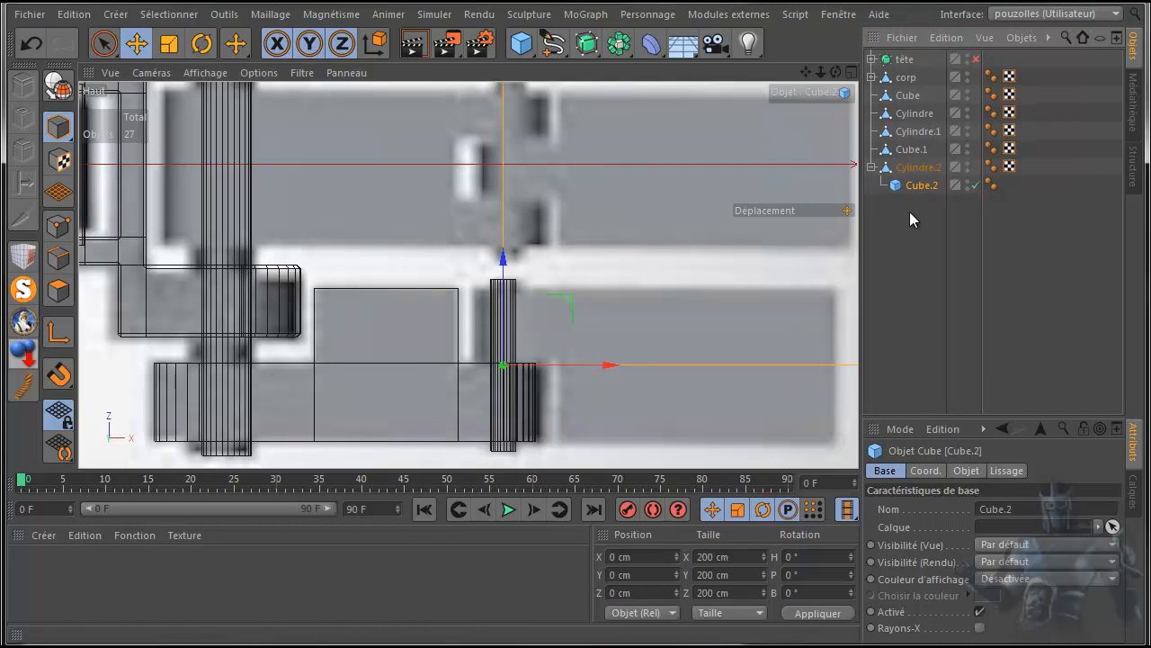
pyautogui.moveTo(916, 217); pyautogui.dragTo(917, 218)
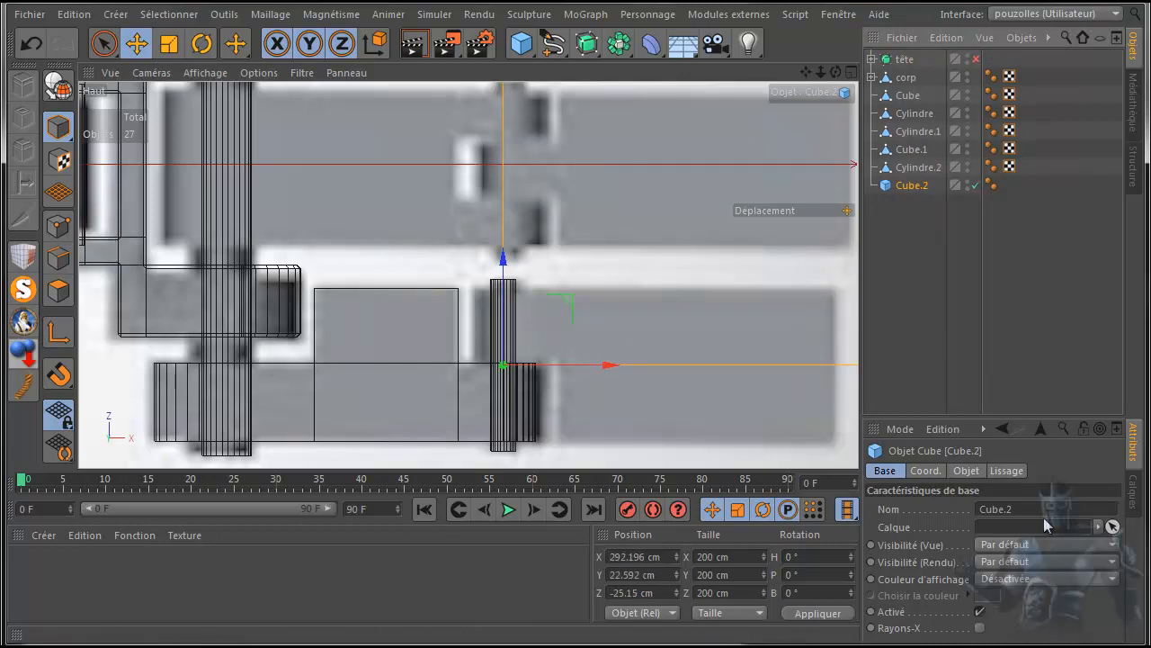
# Step: Set the new cube's X, Y and Z sizes to 20 cm each
pyautogui.click(956, 473)
pyautogui.moveTo(967, 419); pyautogui.dragTo(965, 273)
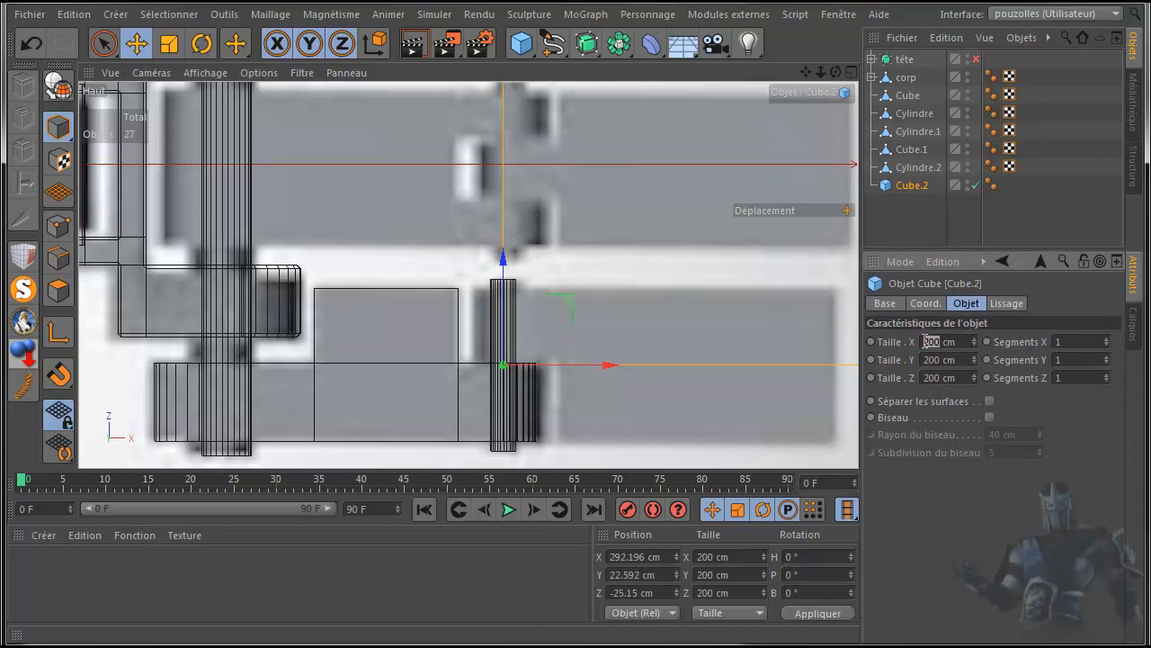
pyautogui.click(925, 341)
pyautogui.write('20')
pyautogui.press('Tab')
pyautogui.write('20')
pyautogui.press('Tab')
pyautogui.write('20')
pyautogui.press('Return')
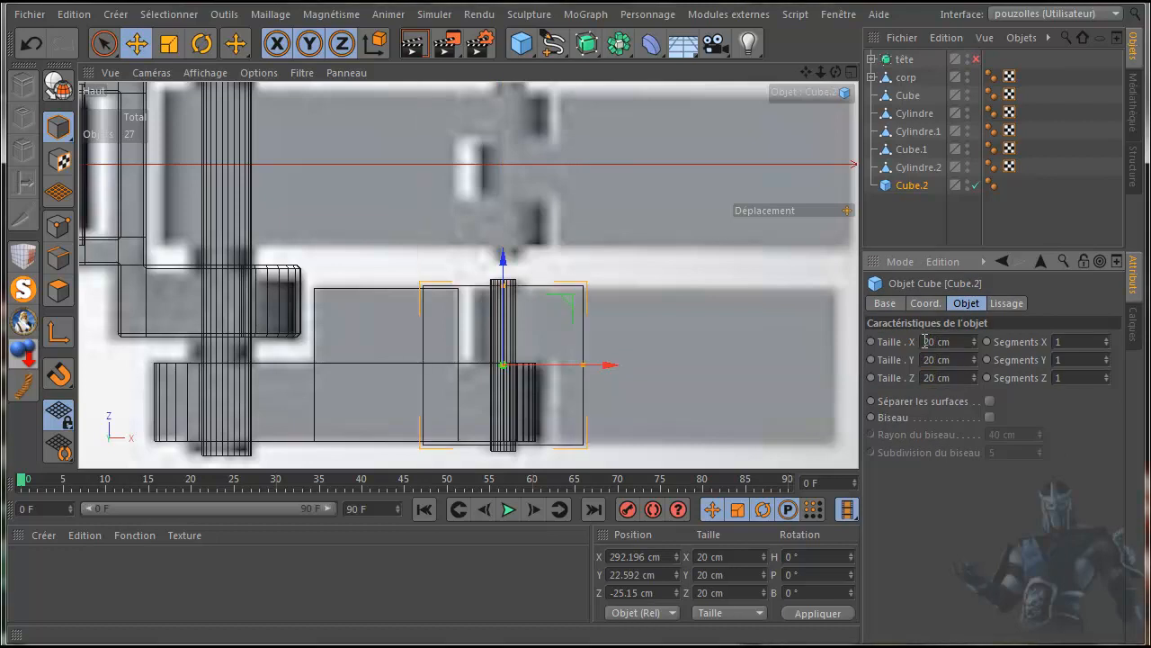
pyautogui.scroll(3, 521, 466)
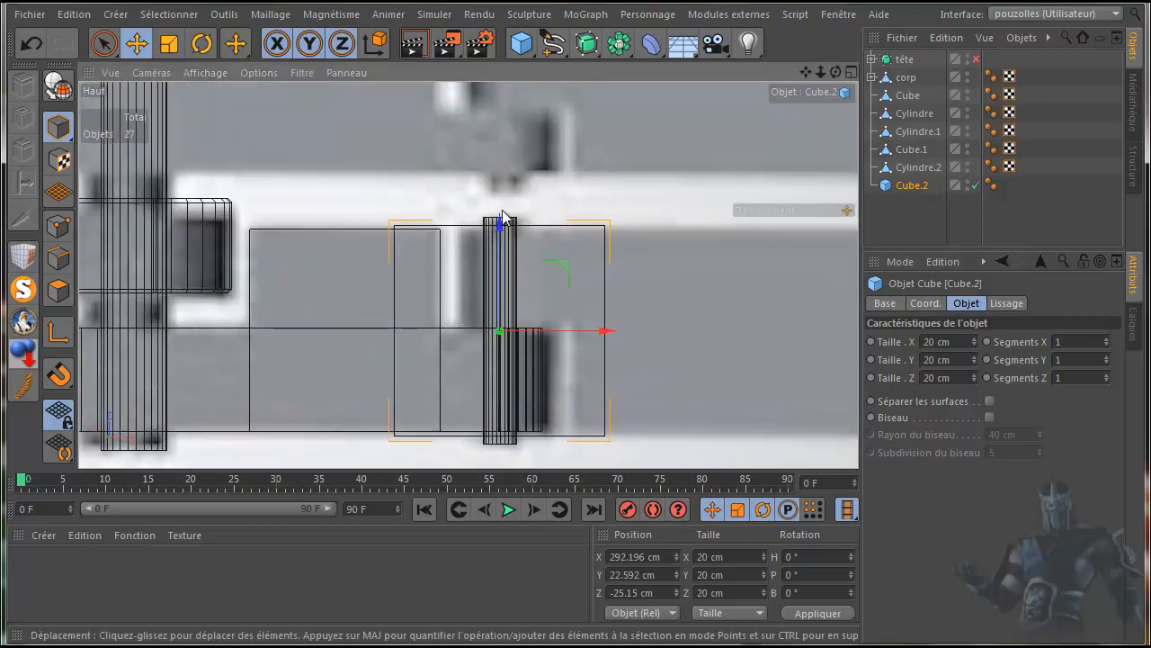
# Step: Thin Cube.2 along Z to about 8.9 cm and shift it in the top view to about Z -20.1 cm
pyautogui.scroll(-1, 546, 249)
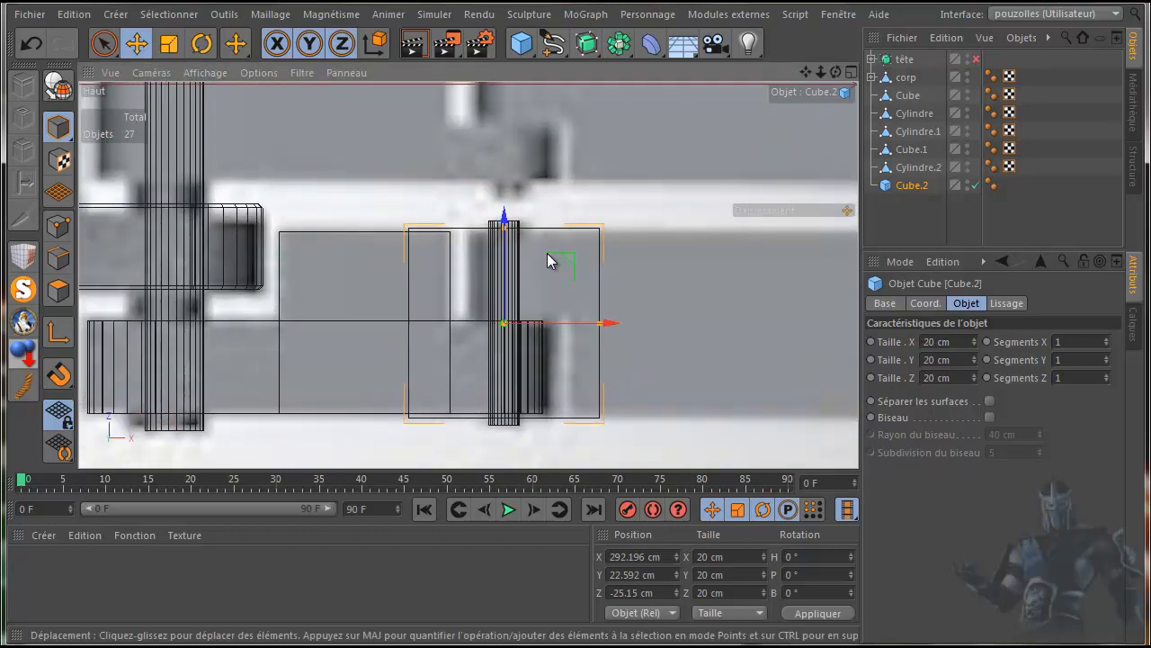
pyautogui.moveTo(506, 232); pyautogui.dragTo(500, 286)
pyautogui.moveTo(506, 228); pyautogui.dragTo(506, 185)
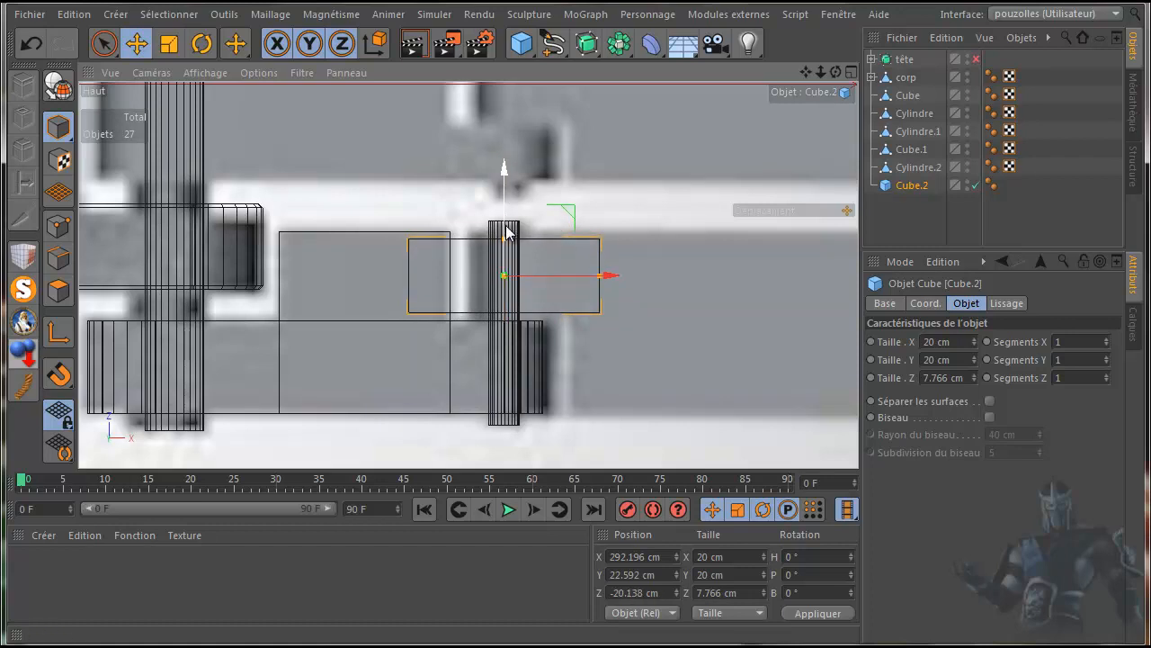
pyautogui.moveTo(509, 241); pyautogui.dragTo(509, 236)
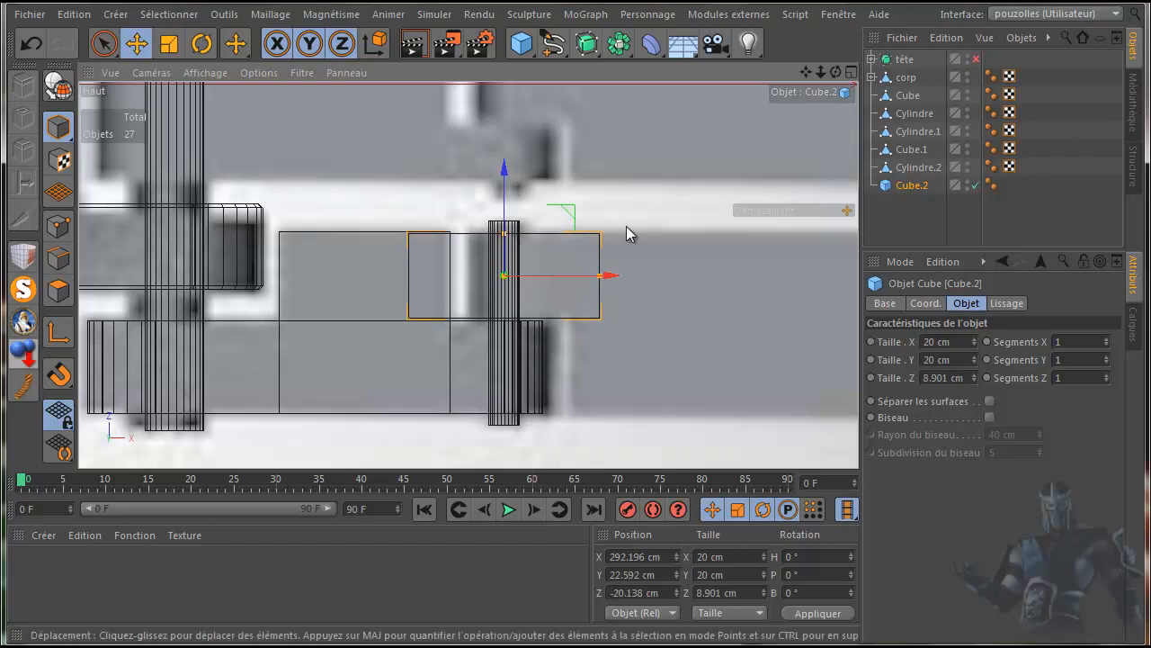
# Step: Lengthen Cube.2 along X to about 44.5 cm and position it at about X 311 cm over the reference fingertip
pyautogui.moveTo(806, 72); pyautogui.dragTo(645, 72)
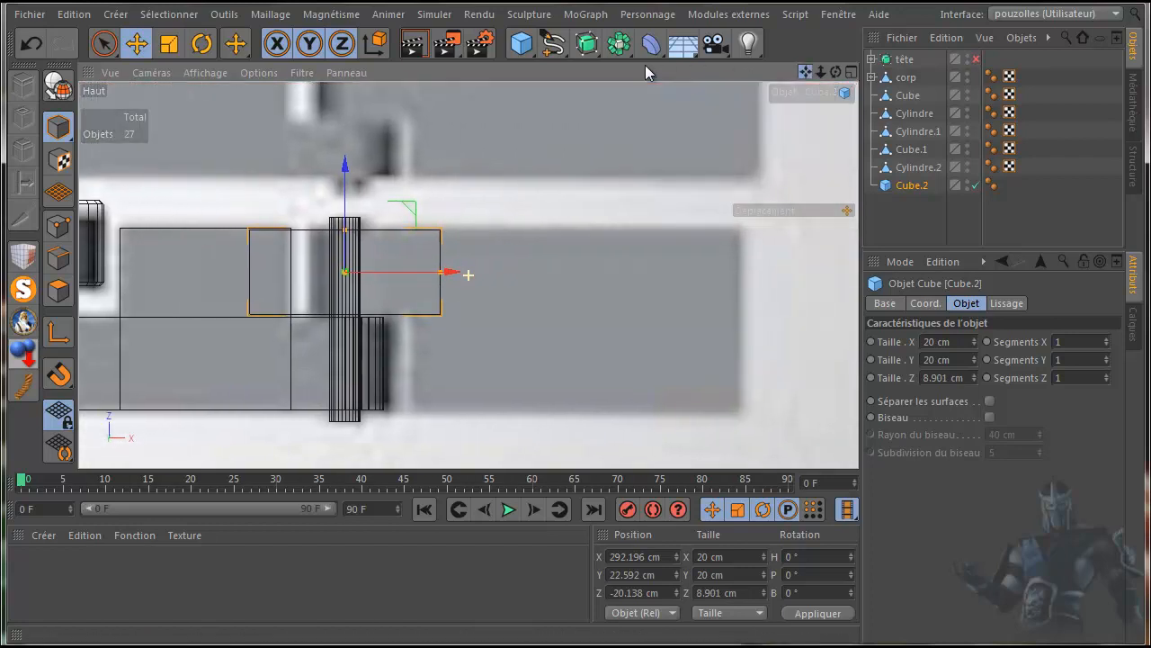
pyautogui.moveTo(448, 276); pyautogui.dragTo(686, 281)
pyautogui.moveTo(596, 274); pyautogui.dragTo(626, 281)
pyautogui.moveTo(719, 273); pyautogui.dragTo(734, 277)
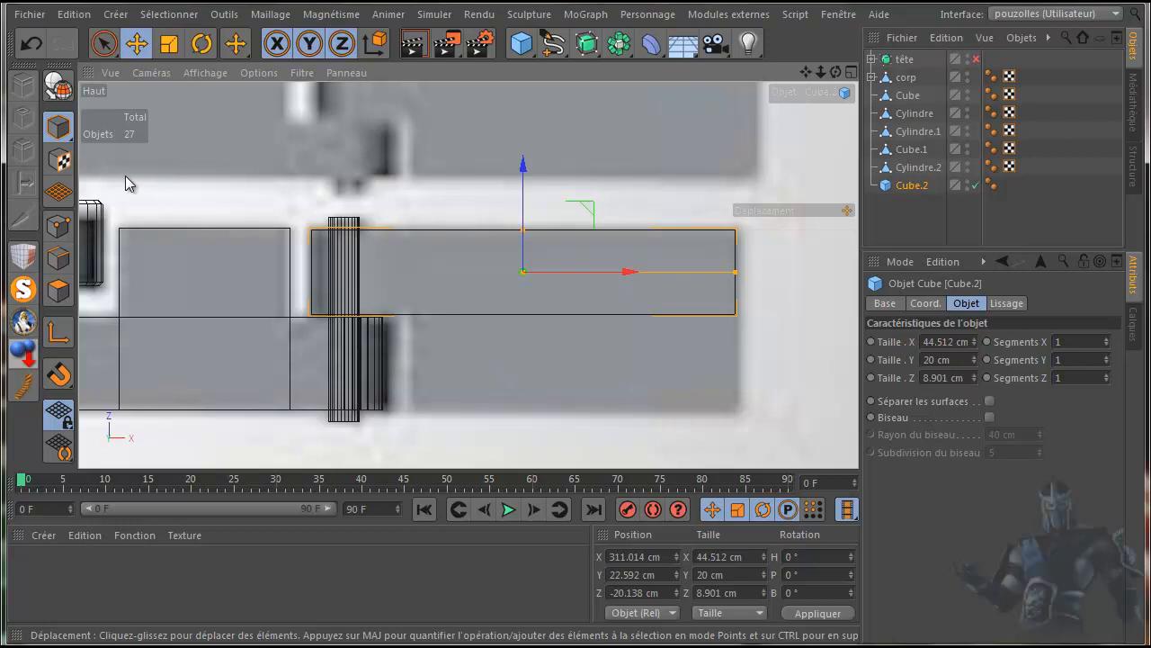
# Step: Reduce Cube.2's height along Y in the front view to about 10 cm
pyautogui.middleClick(523, 431)
pyautogui.middleClick(593, 394)
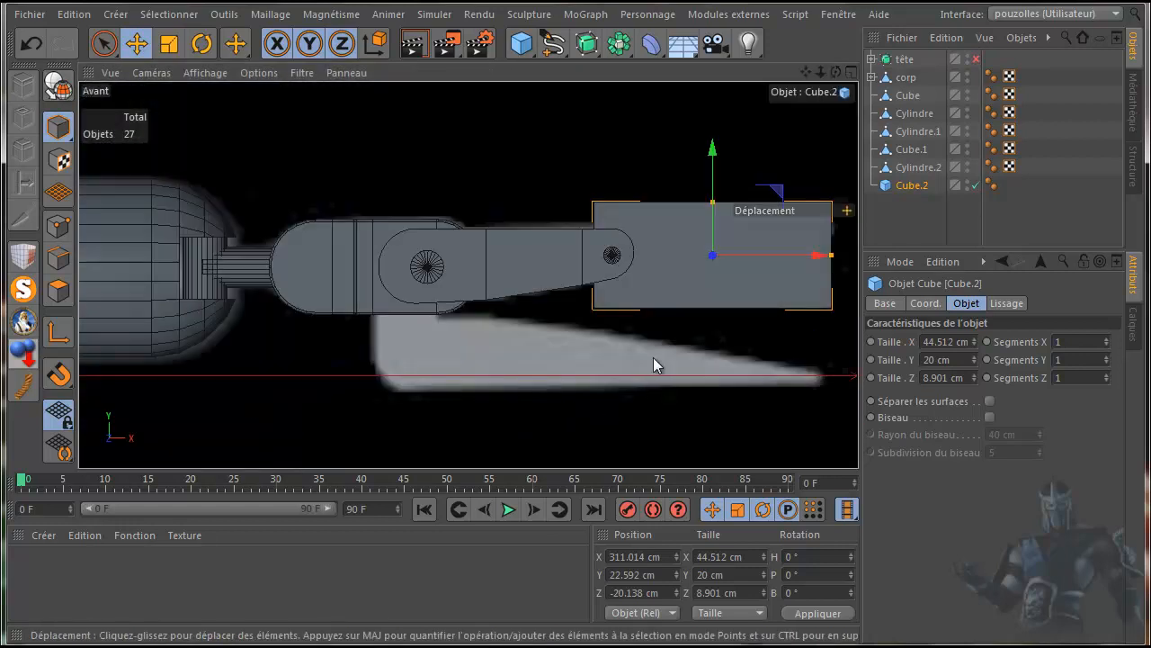
pyautogui.moveTo(713, 204); pyautogui.dragTo(713, 216)
pyautogui.moveTo(711, 219); pyautogui.dragTo(711, 228)
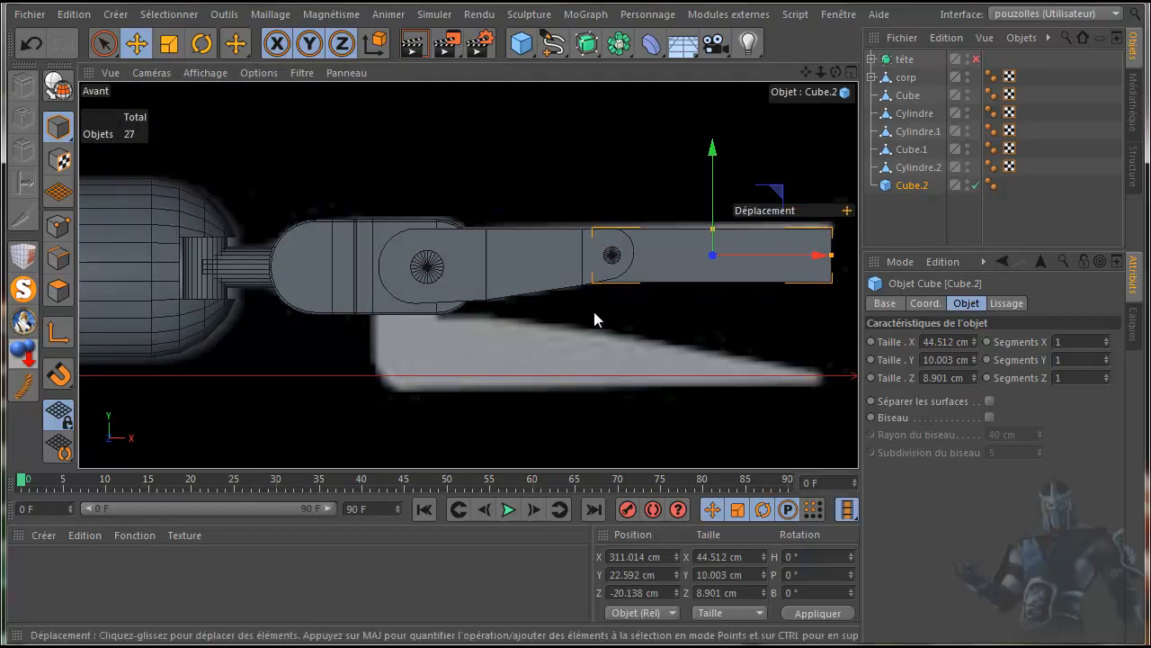
pyautogui.scroll(5, 751, 330)
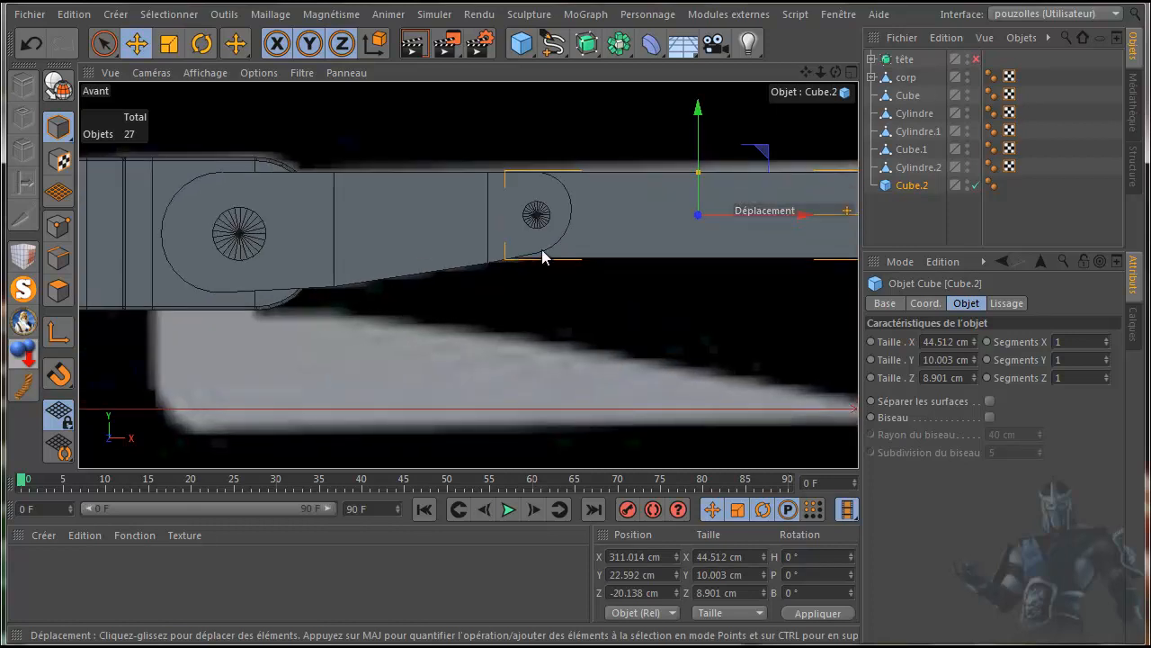
pyautogui.scroll(-2, 543, 308)
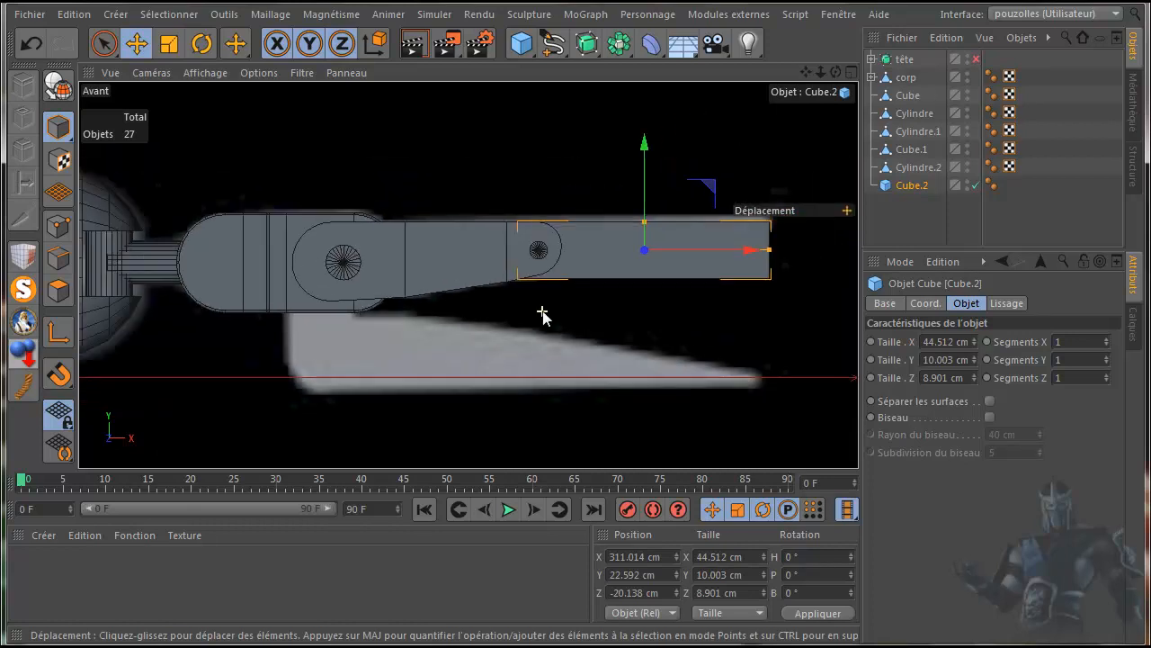
pyautogui.middleClick(272, 364)
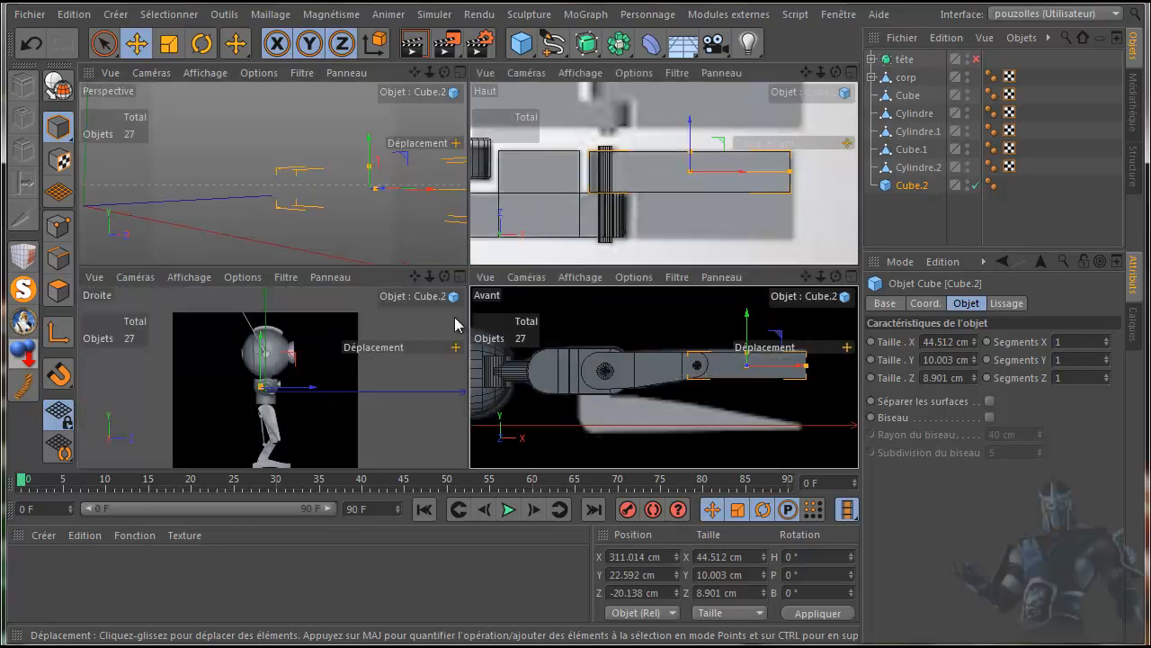
# Step: Make Cube.2 editable and add a loop cut across it where the fingertip widens in the top view reference
pyautogui.middleClick(642, 256)
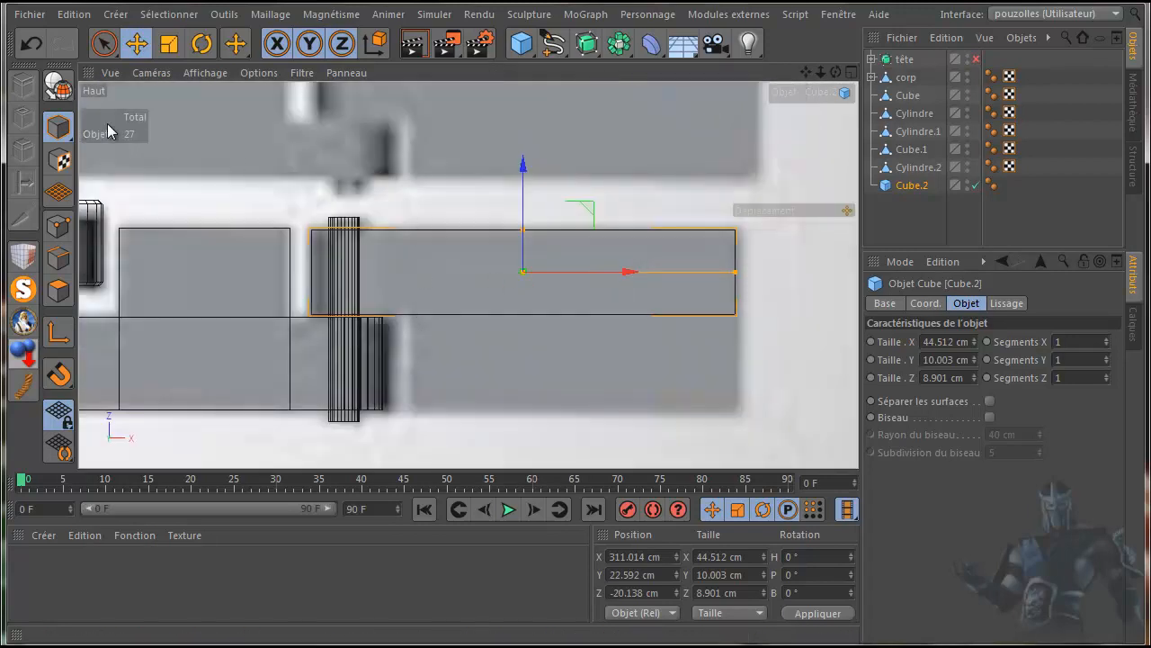
pyautogui.click(59, 86)
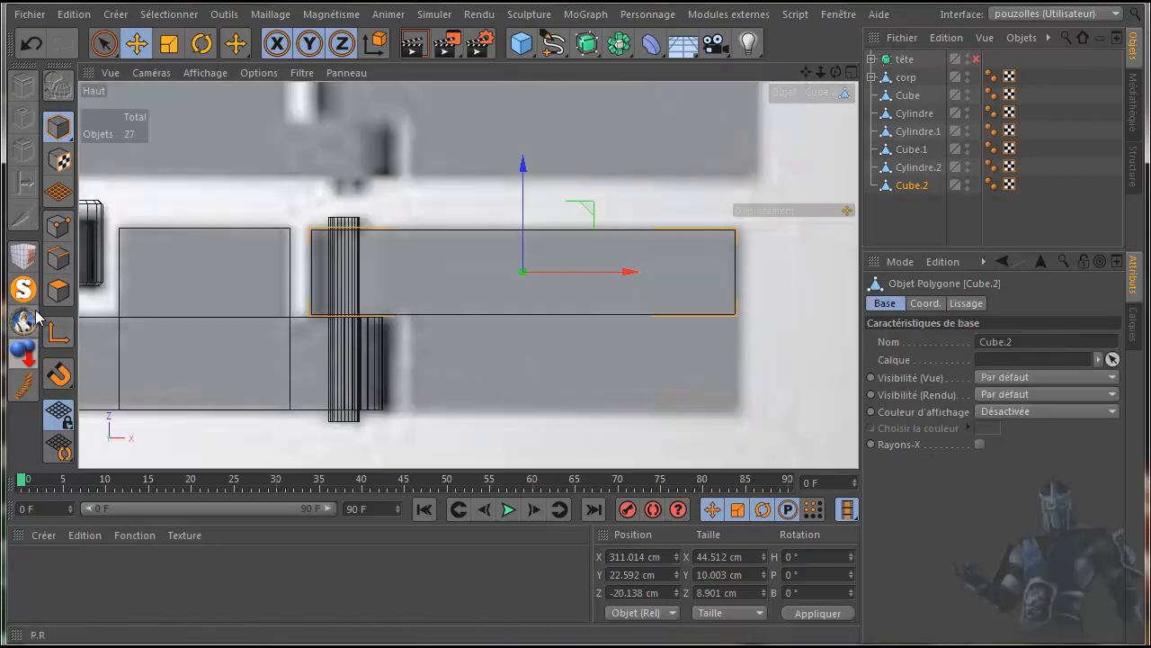
pyautogui.click(23, 148)
pyautogui.click(24, 216)
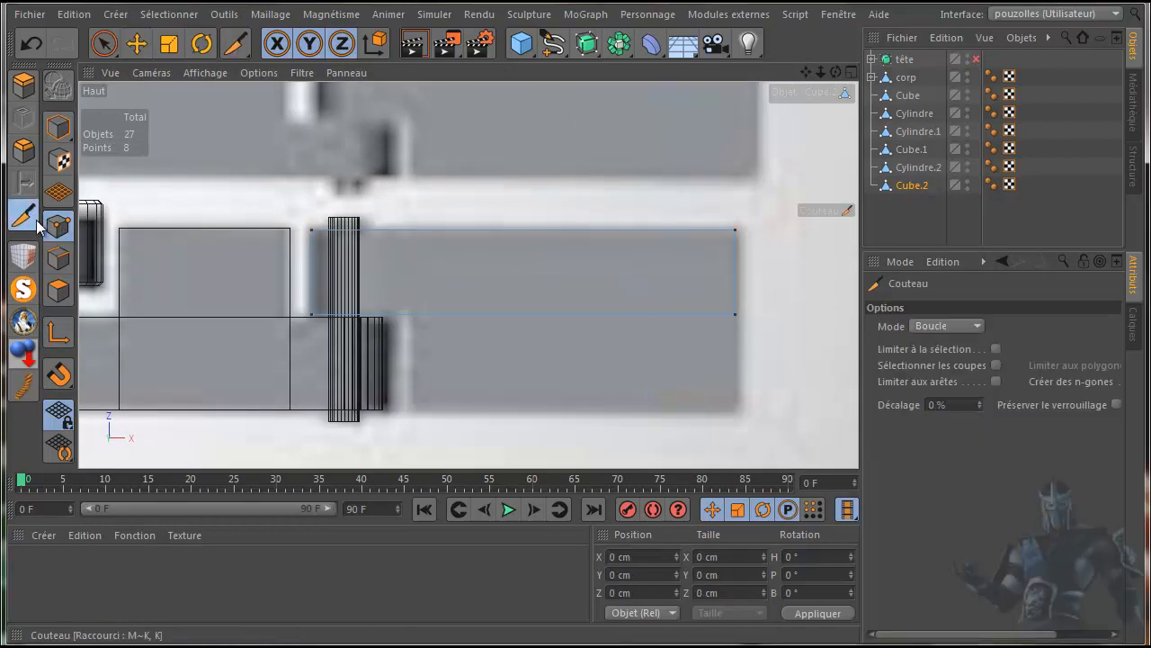
pyautogui.click(414, 231)
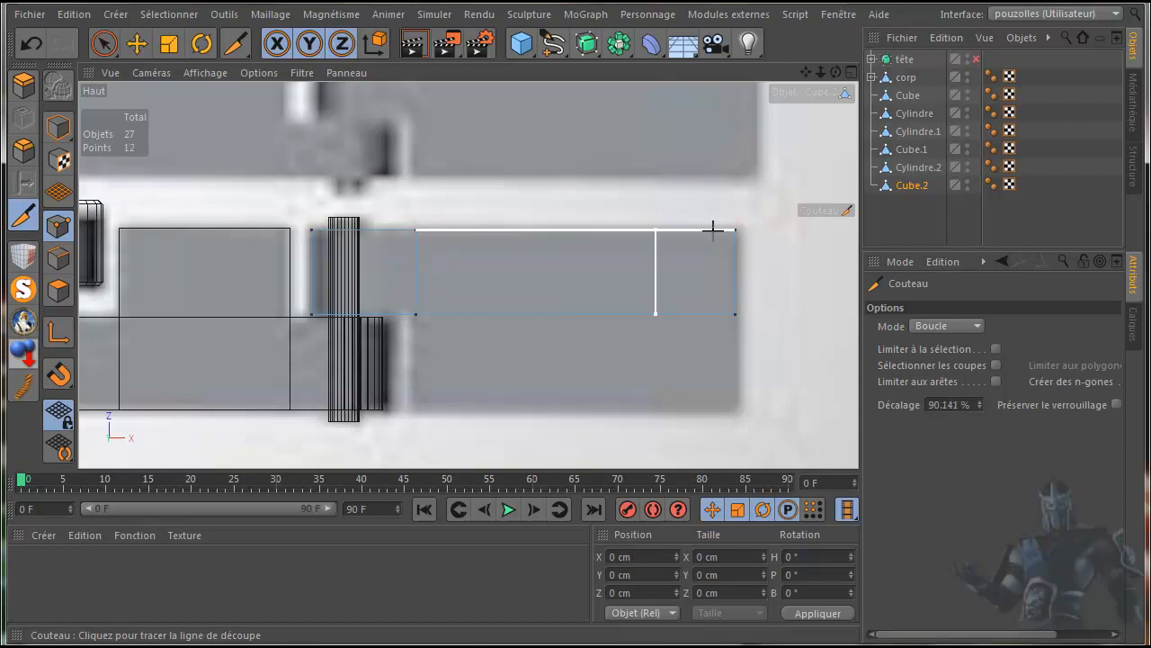
# Step: Extrude Cube.2's long side polygon beyond the cut by about 6.6 cm, and move it outward to about Z -14.5 cm
pyautogui.click(104, 43)
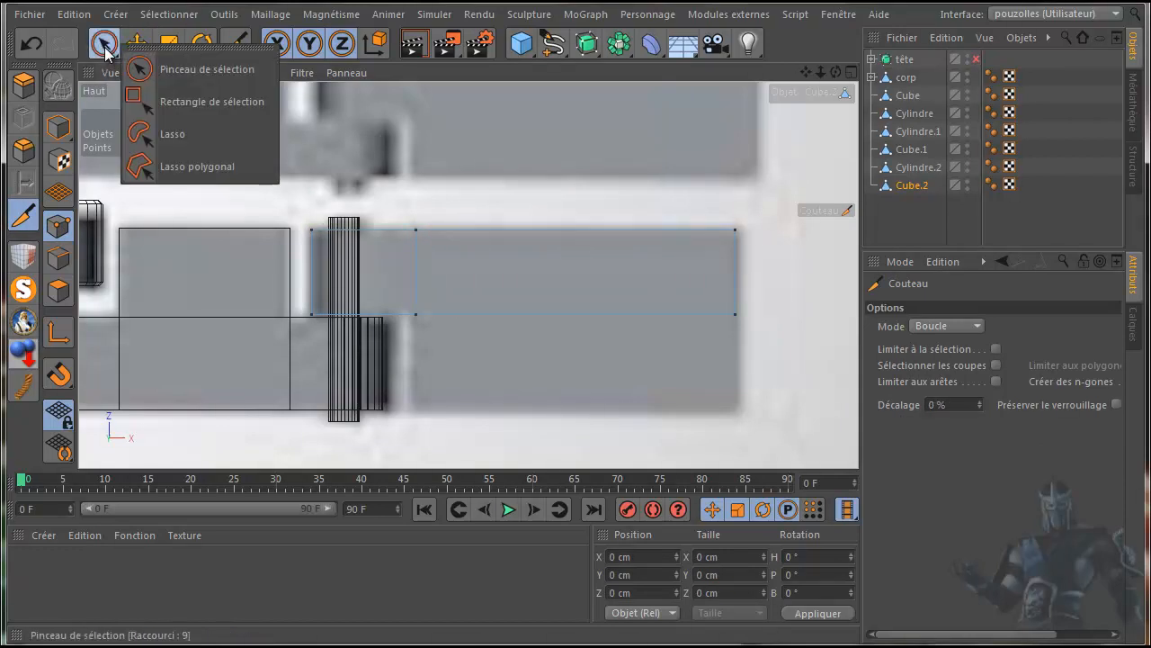
pyautogui.click(165, 108)
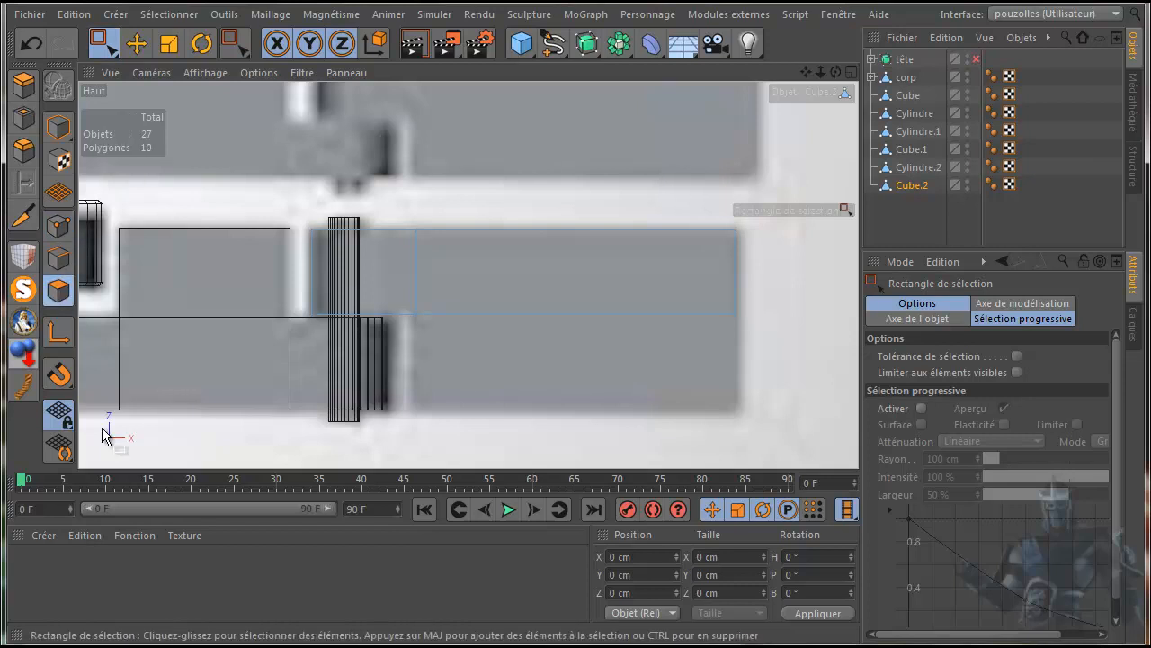
pyautogui.moveTo(404, 310); pyautogui.dragTo(776, 362)
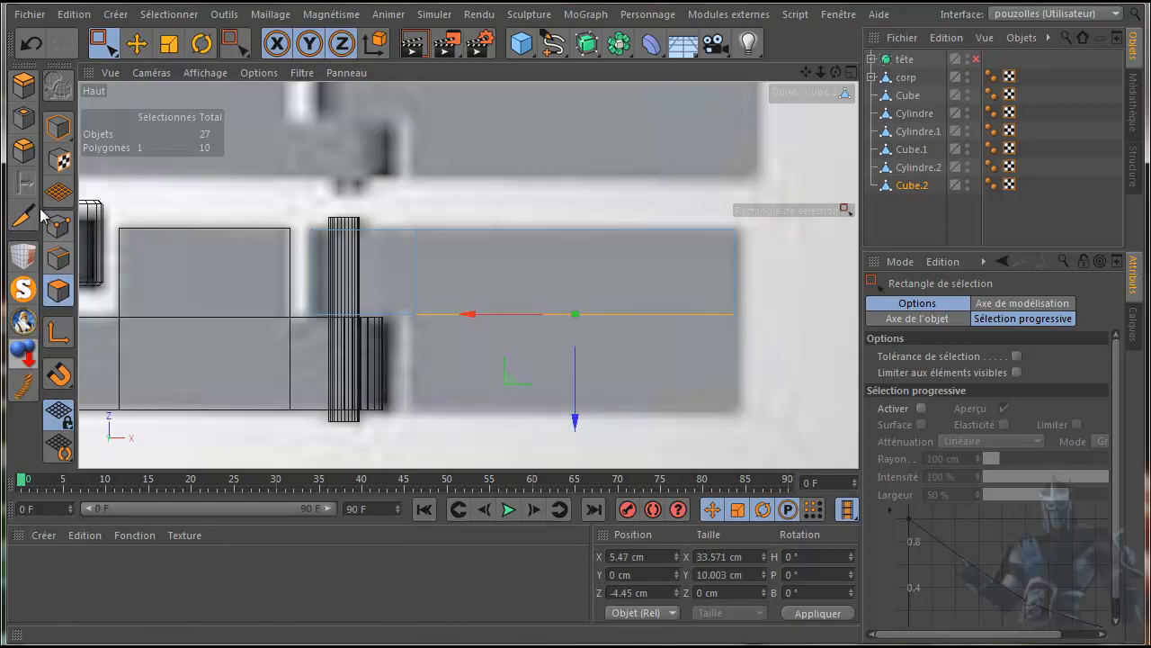
pyautogui.press('d')
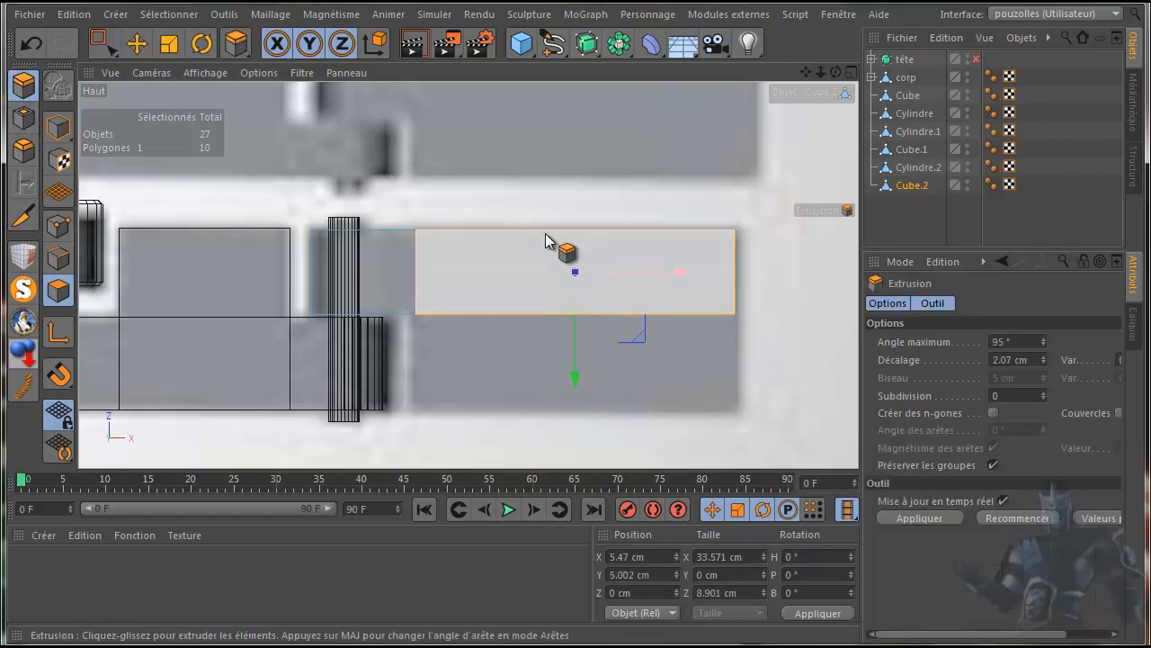
pyautogui.click(27, 47)
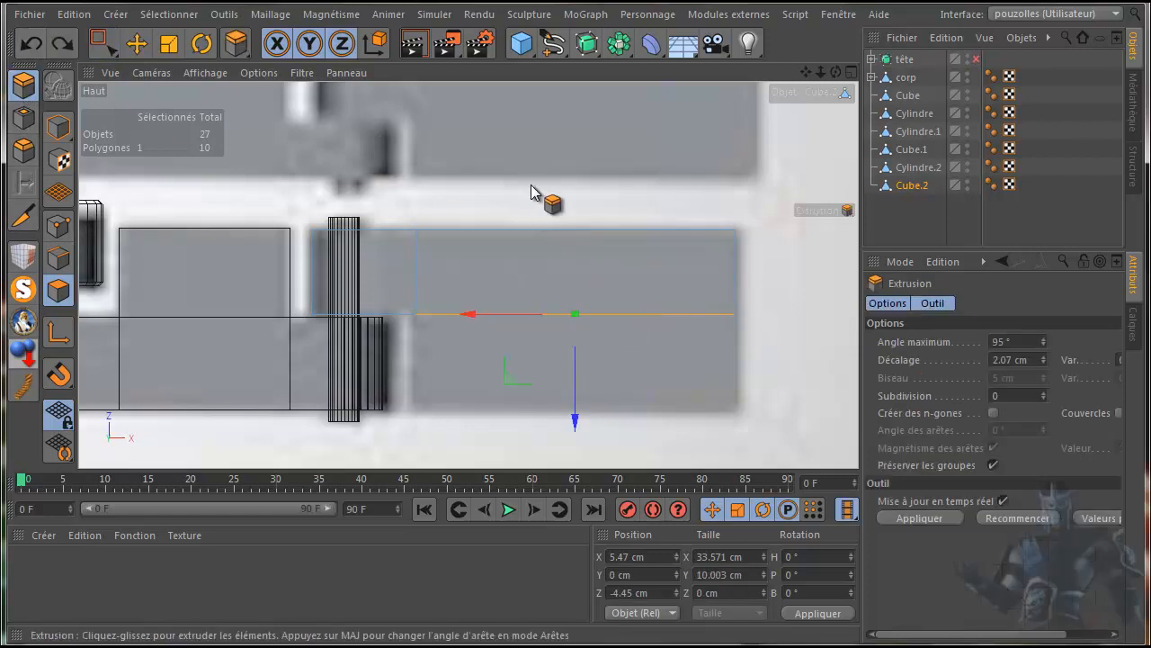
pyautogui.moveTo(623, 133); pyautogui.dragTo(675, 227)
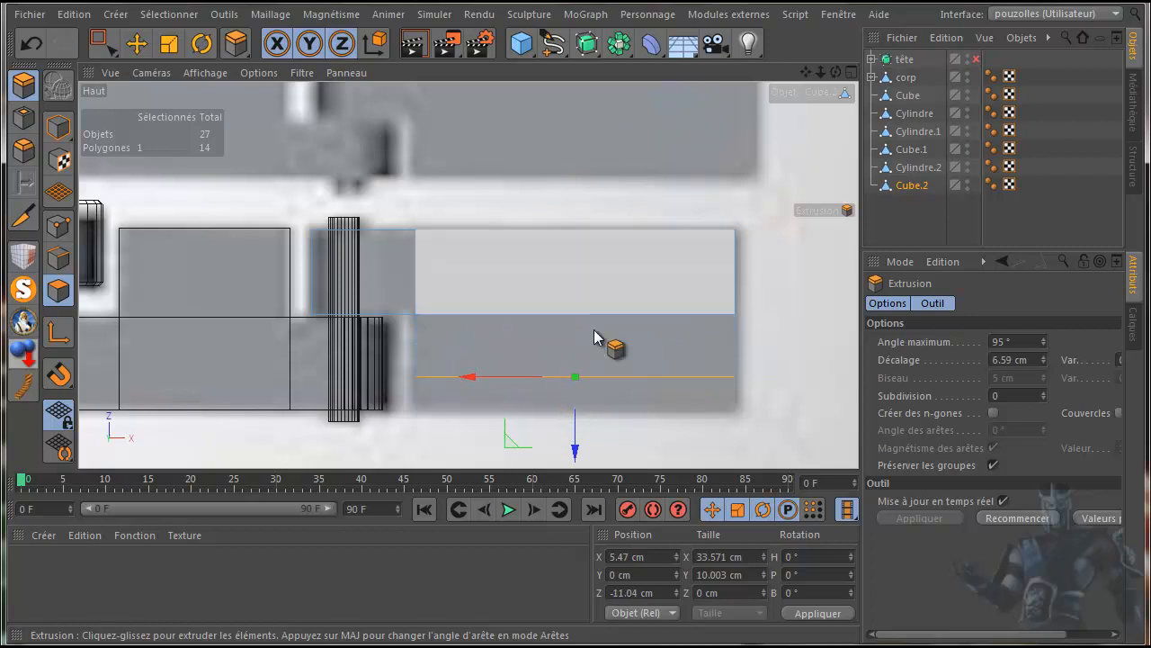
pyautogui.moveTo(574, 452); pyautogui.dragTo(573, 487)
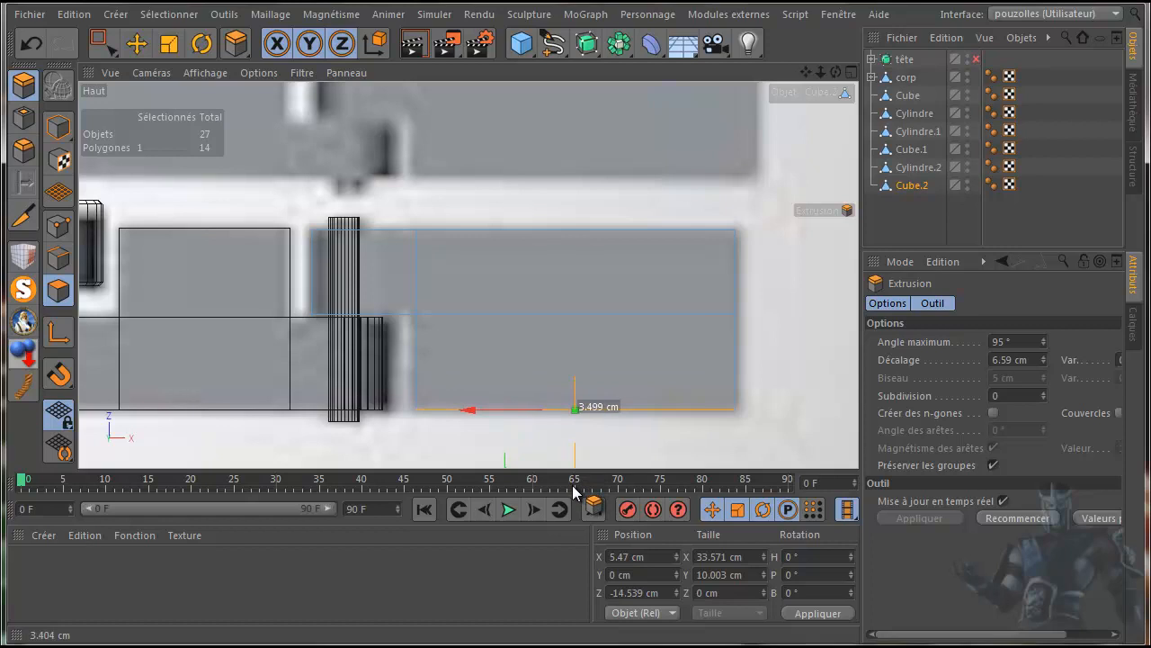
# Step: Switch Cube.2 to point editing with rectangle selection in the front view and enable X-Ray display for it
pyautogui.middleClick(411, 447)
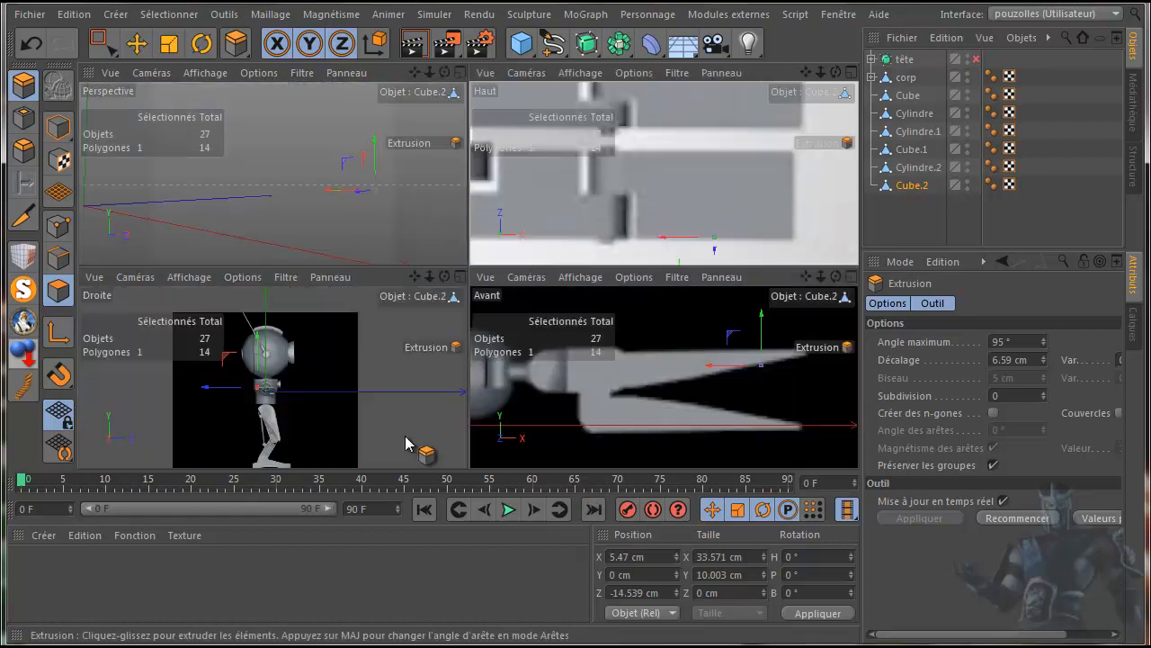
pyautogui.middleClick(822, 411)
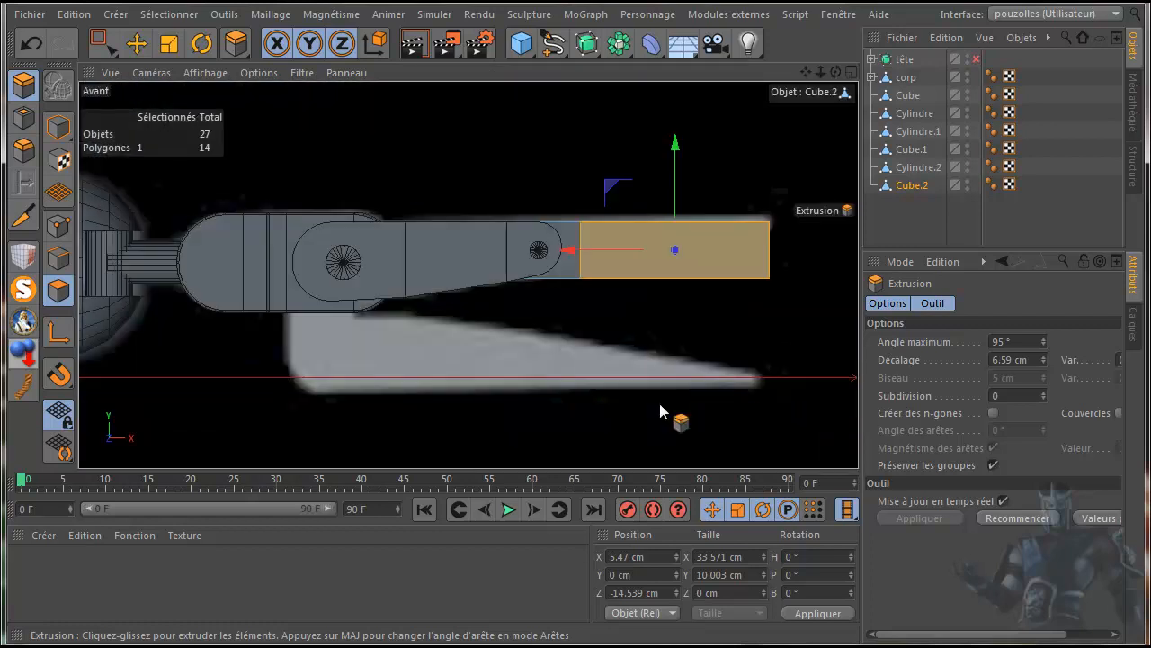
pyautogui.click(57, 226)
pyautogui.click(103, 43)
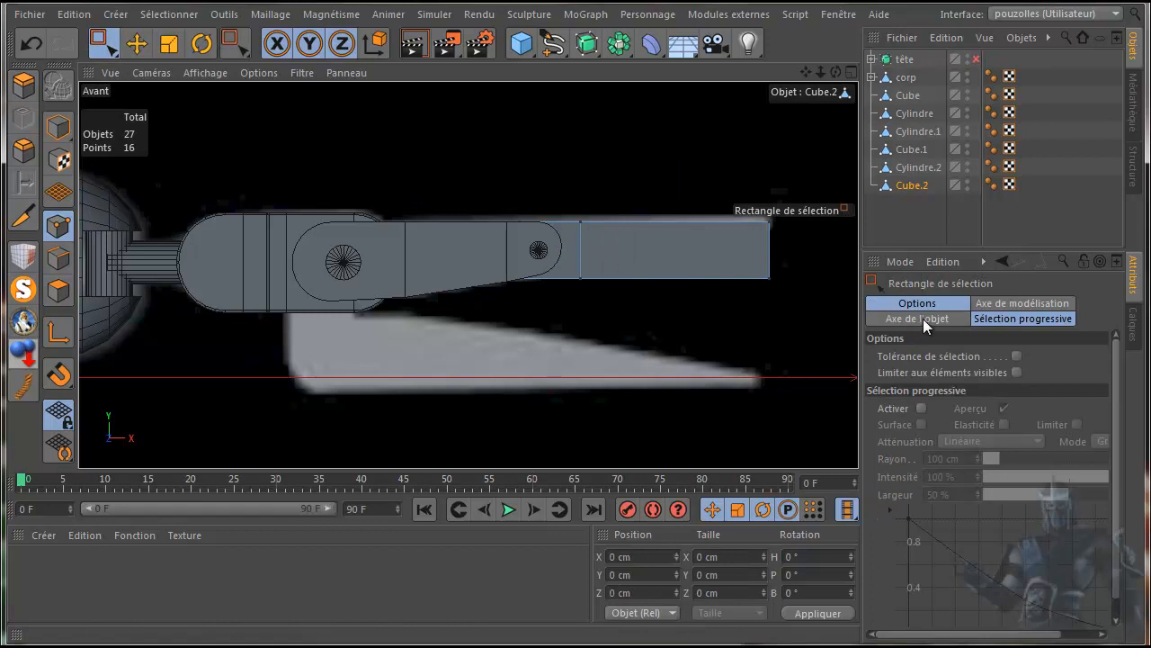
pyautogui.click(912, 185)
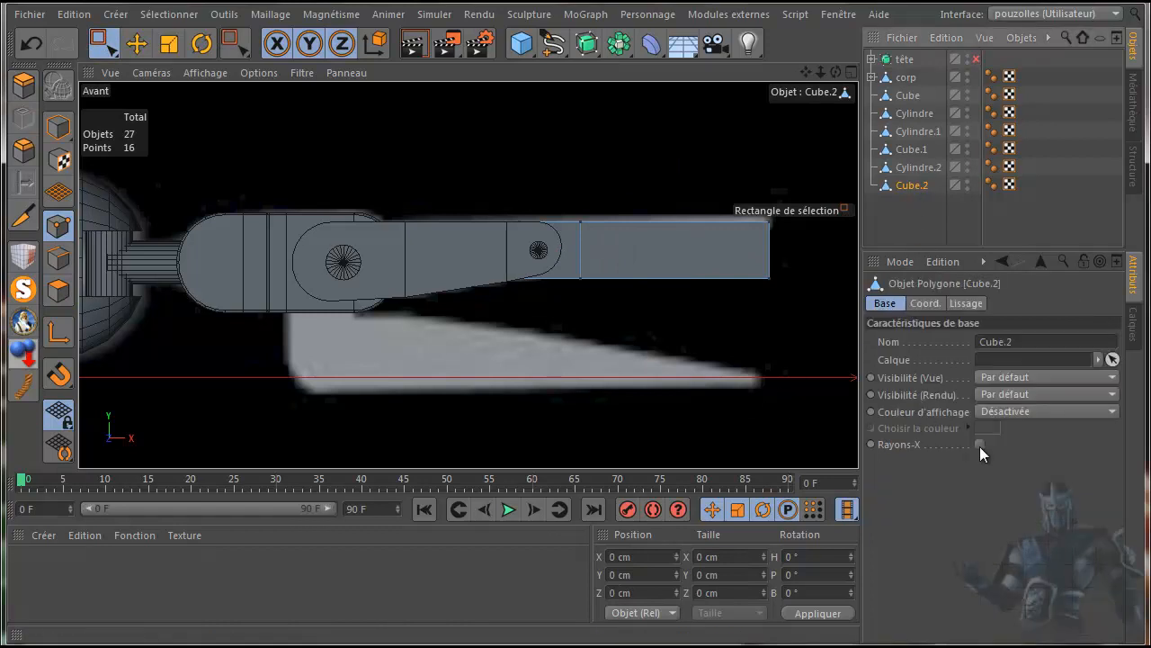
pyautogui.click(979, 444)
pyautogui.moveTo(809, 71); pyautogui.dragTo(666, 85)
pyautogui.scroll(2, 572, 364)
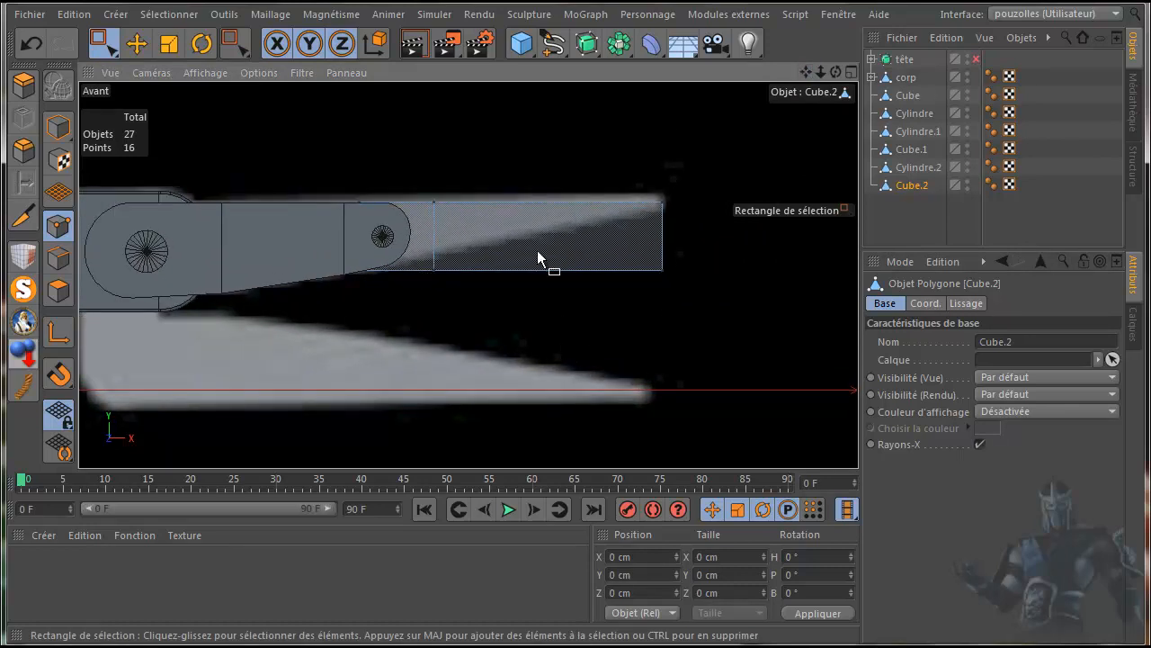
# Step: Taper Cube.2's underside by raising the lower points at the cut to about Y -3 cm and at the tip to about Y 3.6 cm
pyautogui.moveTo(412, 287); pyautogui.dragTo(413, 287)
pyautogui.moveTo(434, 162); pyautogui.dragTo(435, 157)
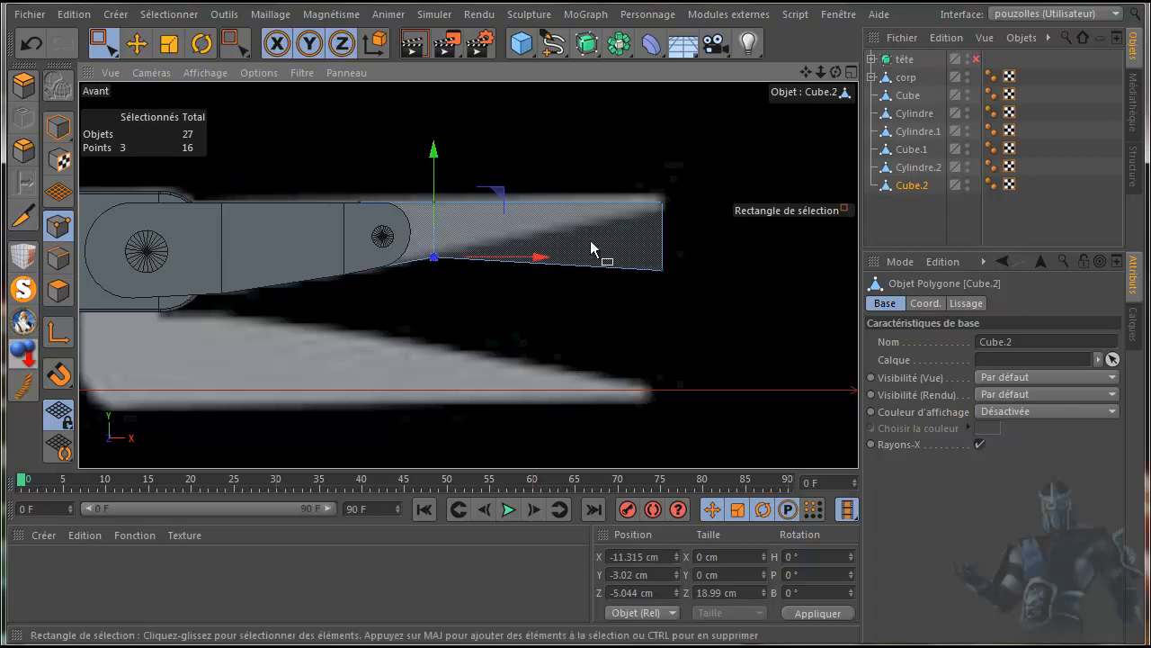
pyautogui.moveTo(691, 249); pyautogui.dragTo(642, 303)
pyautogui.moveTo(662, 167); pyautogui.dragTo(662, 108)
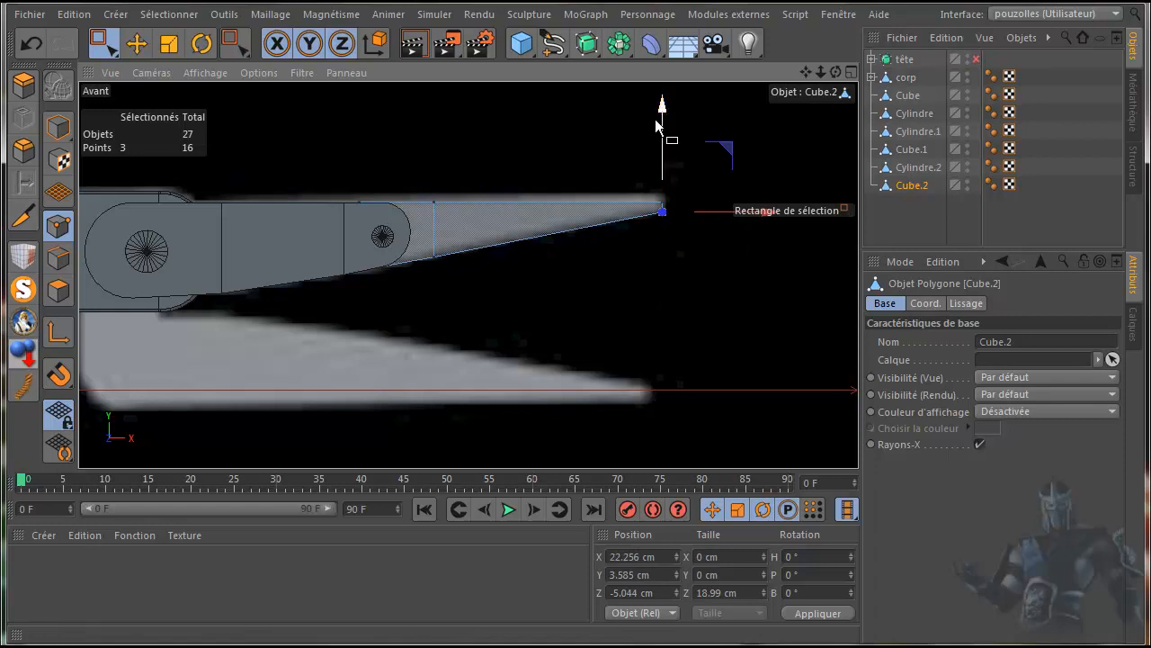
pyautogui.middleClick(565, 313)
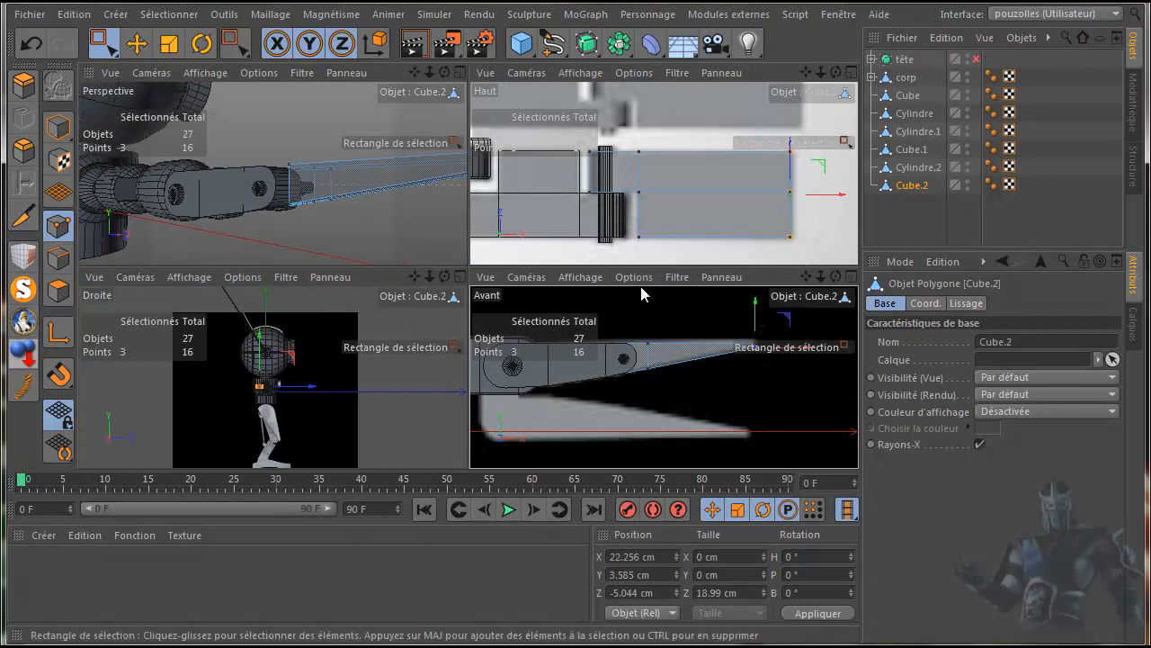
pyautogui.middleClick(792, 378)
pyautogui.scroll(4, 718, 314)
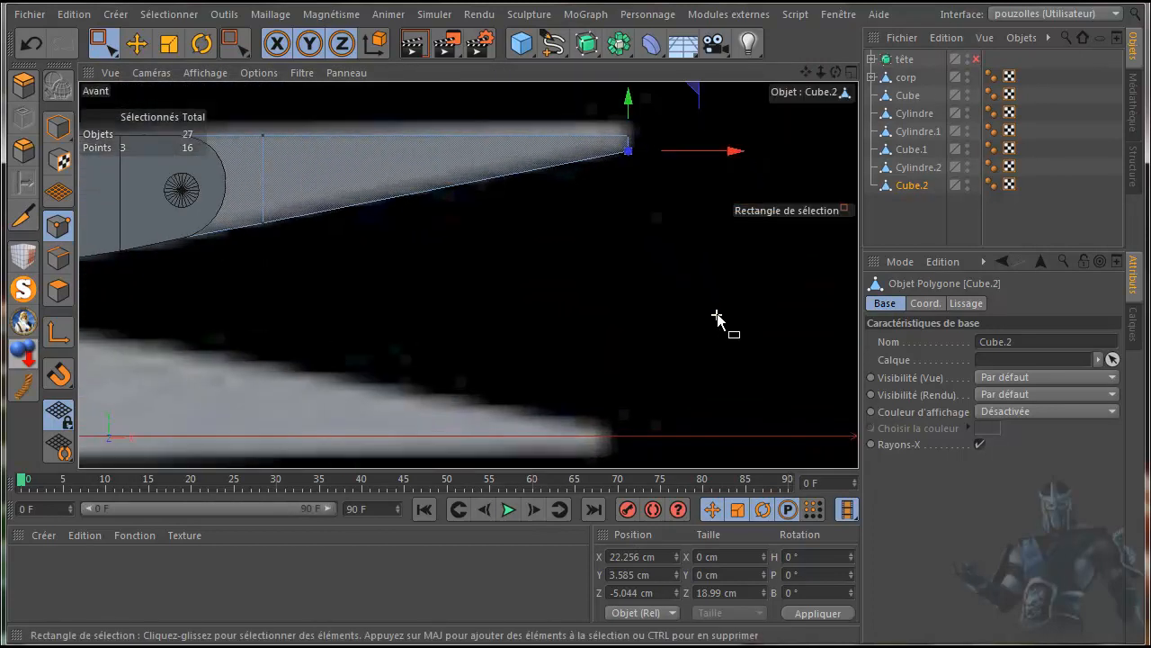
pyautogui.scroll(-3, 718, 319)
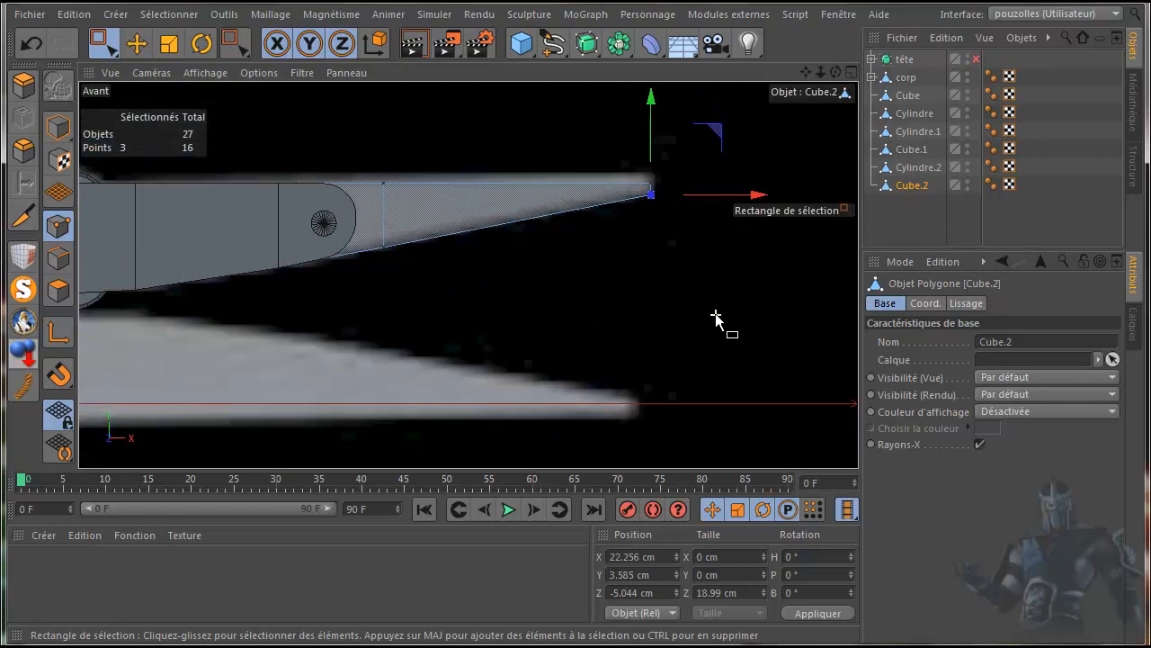
# Step: Select Cube.2's two end edges beside the joint pin and isolate Cube.2 in the front view
pyautogui.middleClick(488, 293)
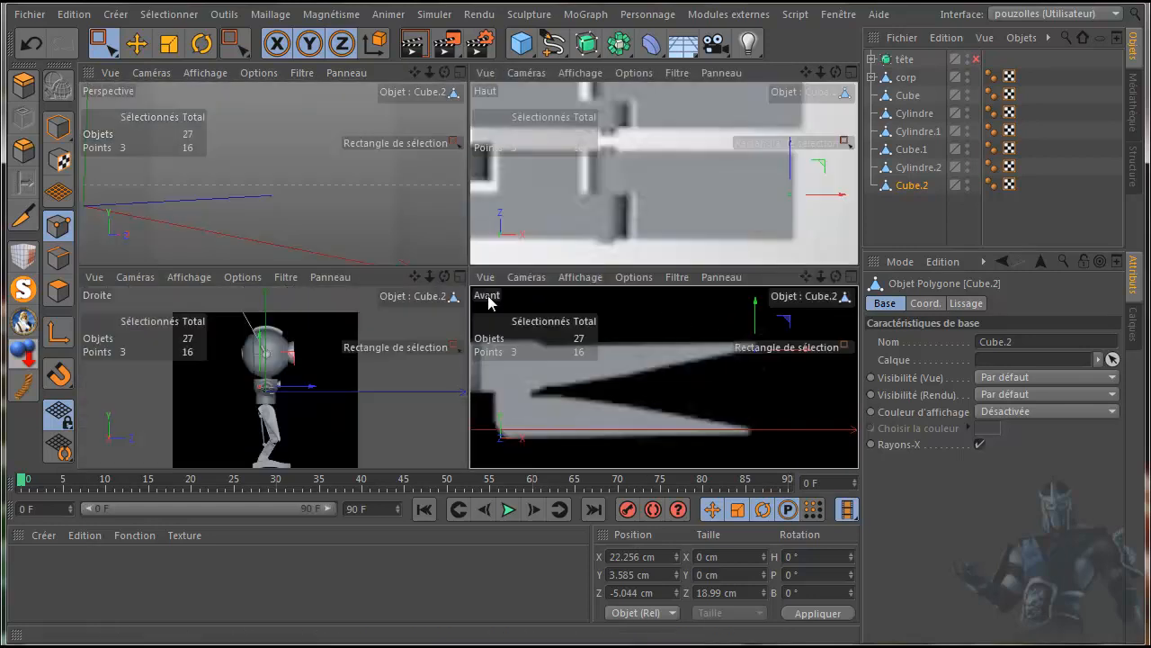
pyautogui.middleClick(585, 255)
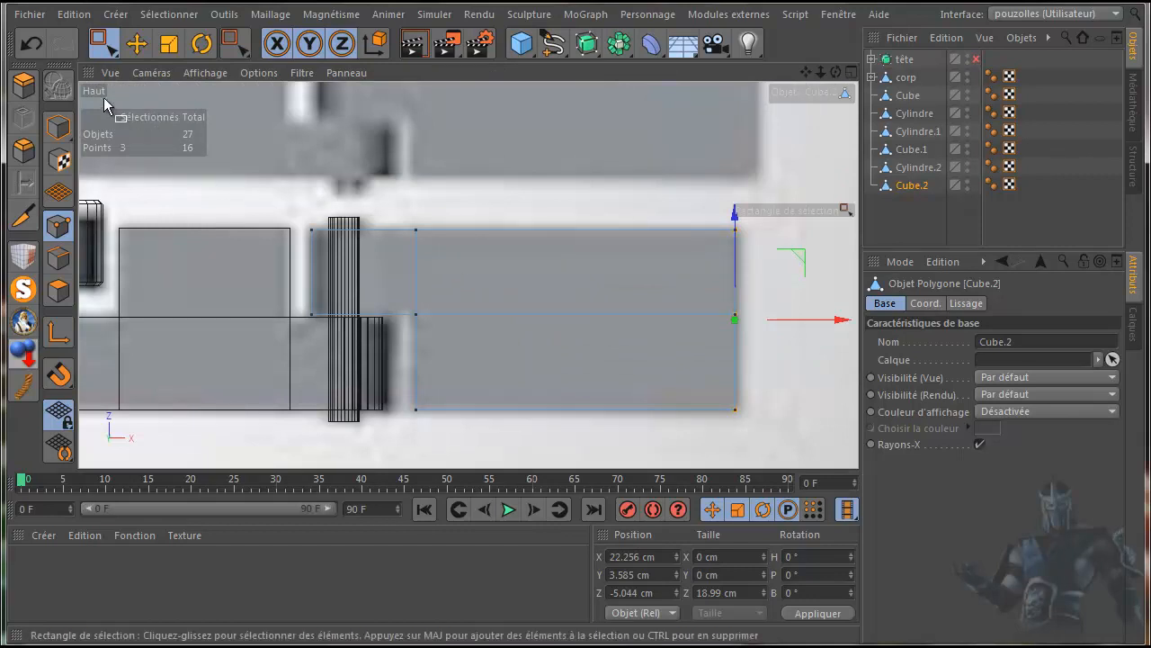
pyautogui.click(58, 257)
pyautogui.moveTo(104, 41); pyautogui.dragTo(167, 70)
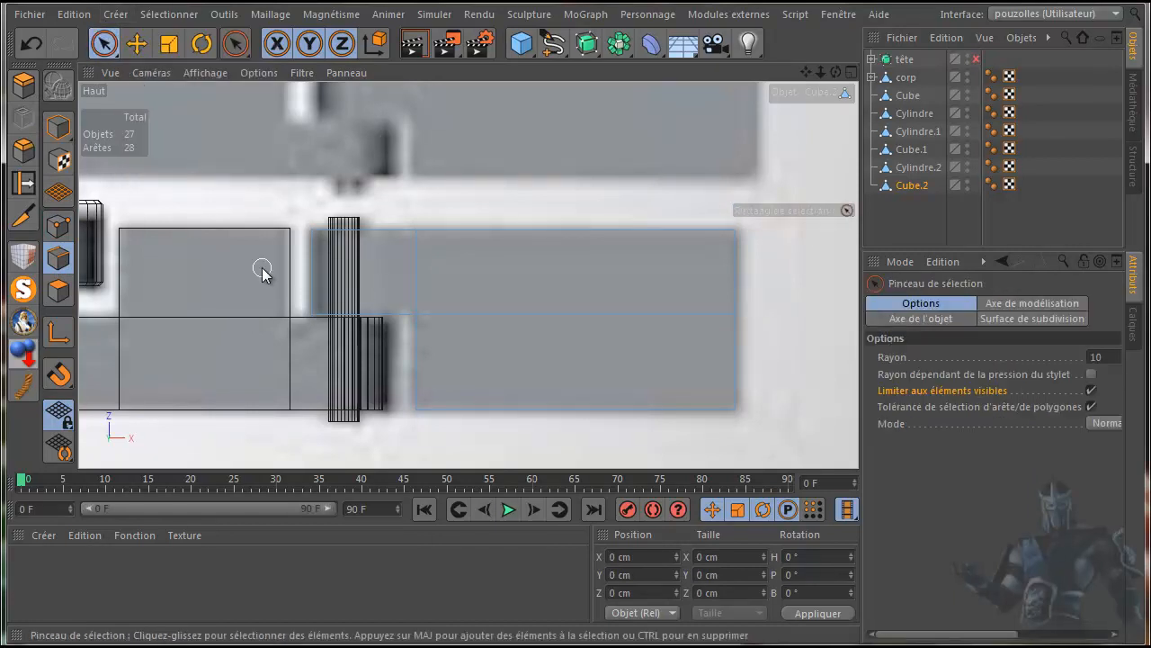
pyautogui.moveTo(311, 276); pyautogui.dragTo(326, 277)
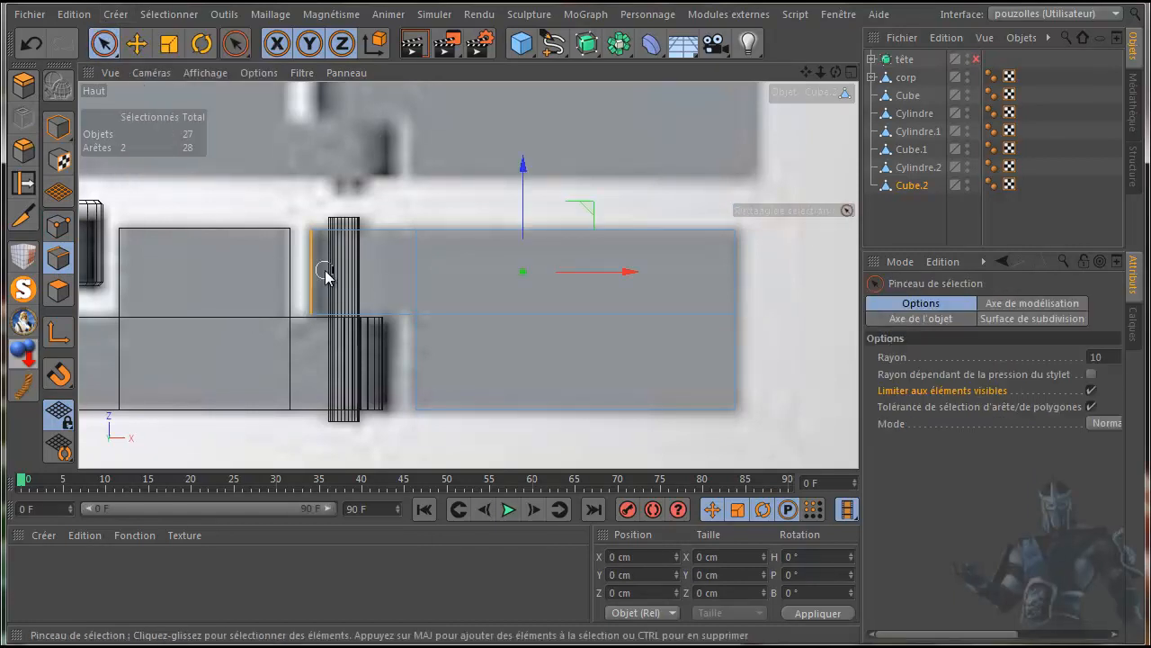
pyautogui.middleClick(281, 438)
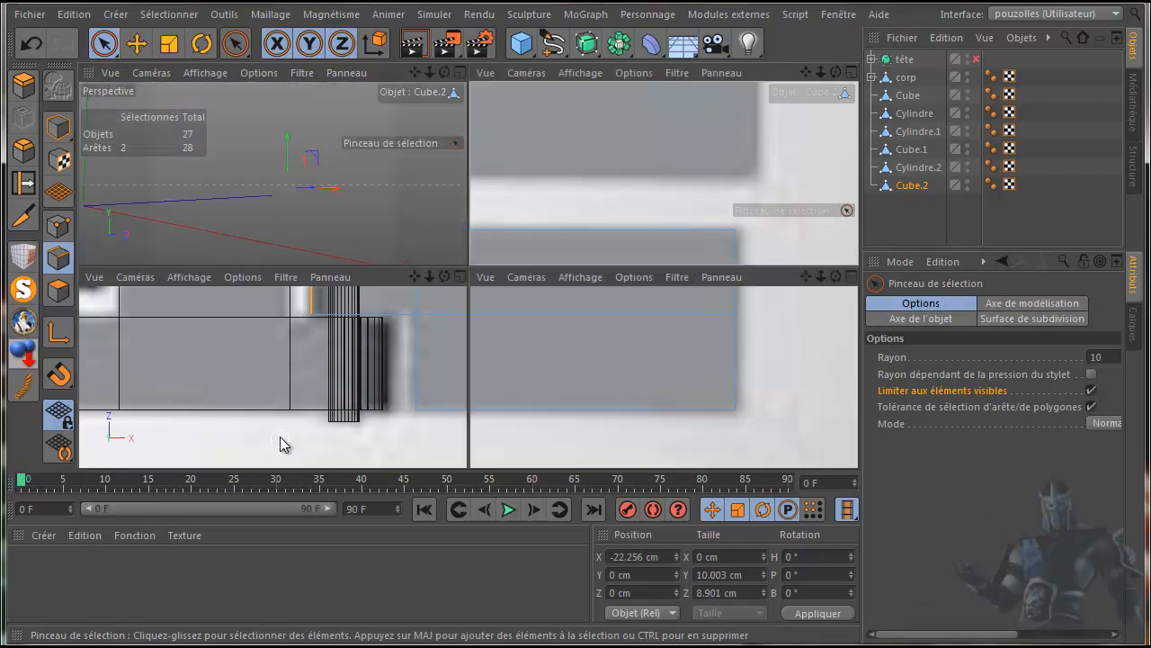
pyautogui.middleClick(659, 400)
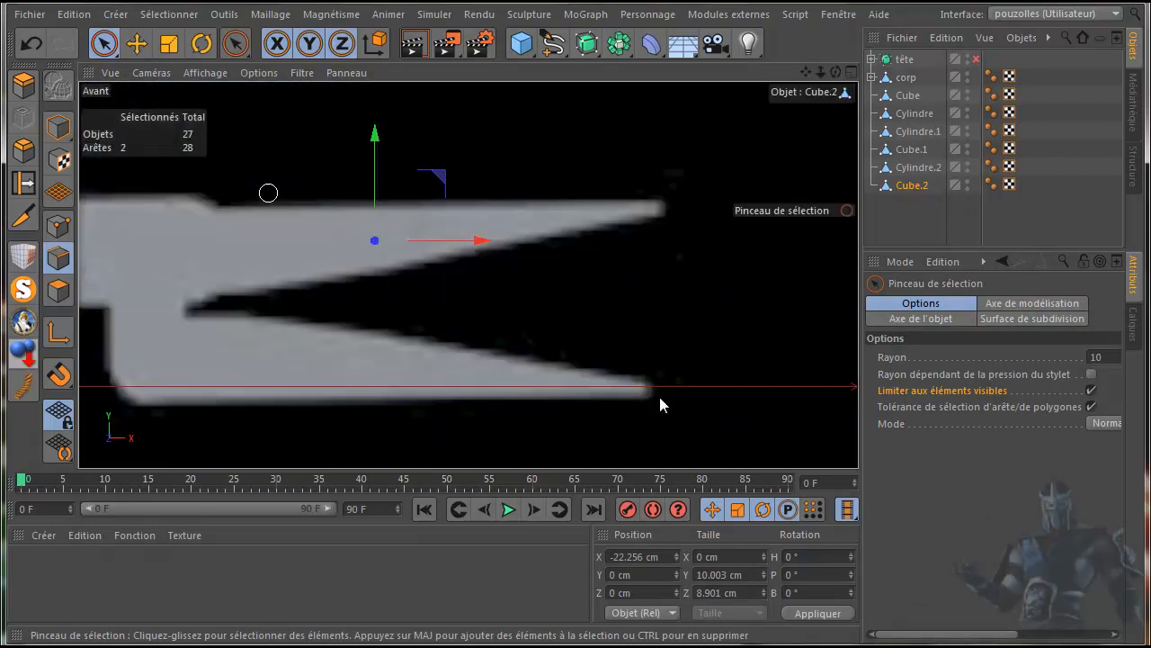
pyautogui.click(24, 287)
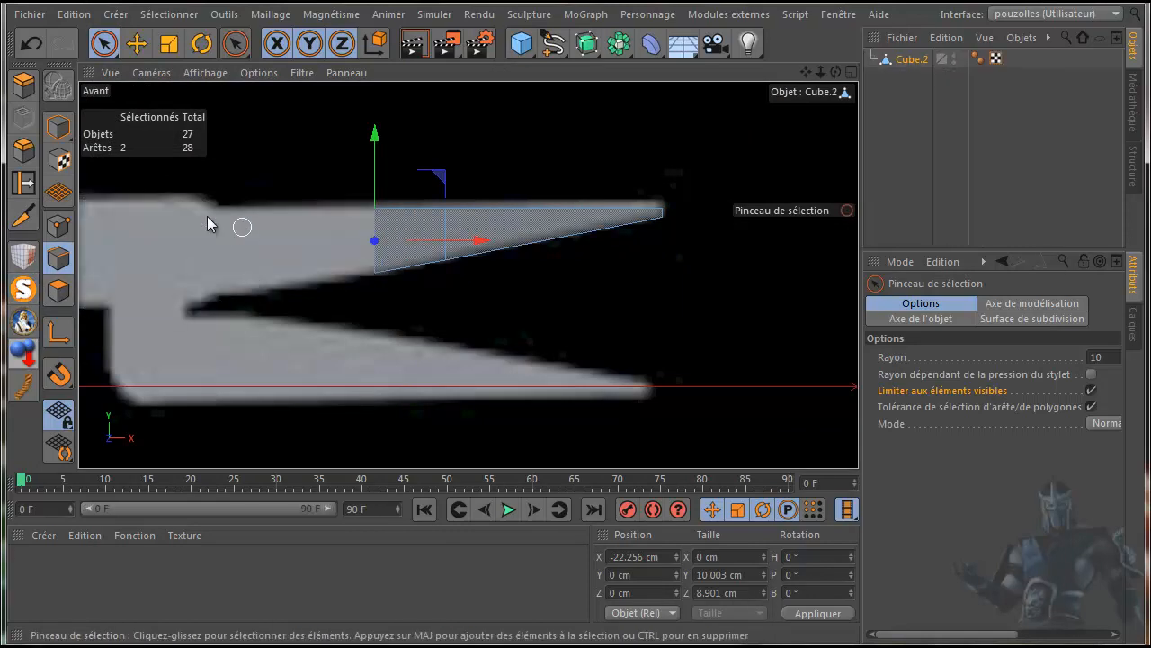
# Step: Bevel the selected joint-end edges of Cube.2 with an offset of 4.4 cm and 6 subdivisions to round the end
pyautogui.click(23, 149)
pyautogui.moveTo(404, 299); pyautogui.dragTo(448, 307)
pyautogui.scroll(6, 382, 278)
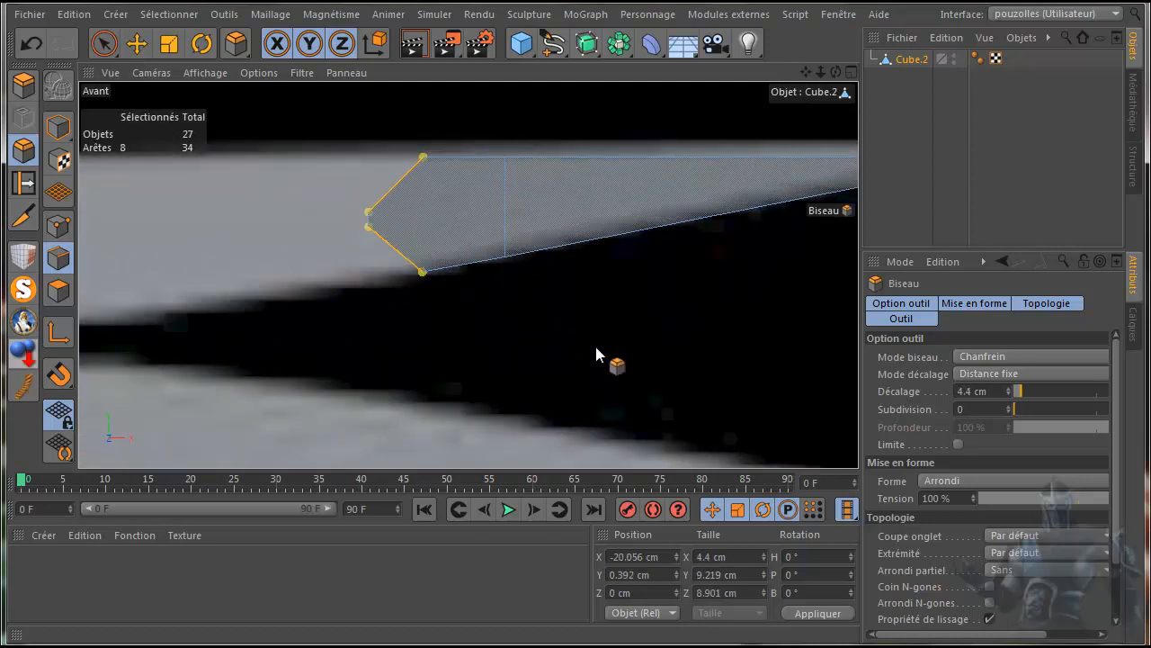
pyautogui.click(1009, 405)
pyautogui.click(1009, 406)
pyautogui.click(1009, 405)
pyautogui.click(1009, 405)
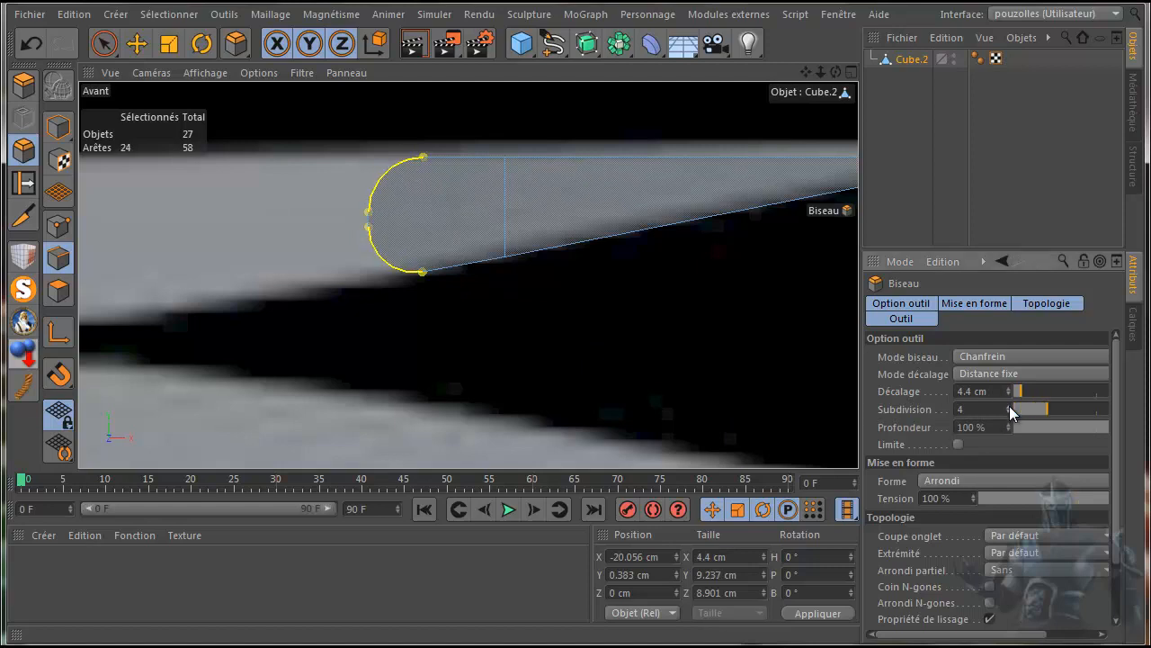
pyautogui.click(1010, 406)
pyautogui.click(1010, 406)
pyautogui.scroll(5, 444, 297)
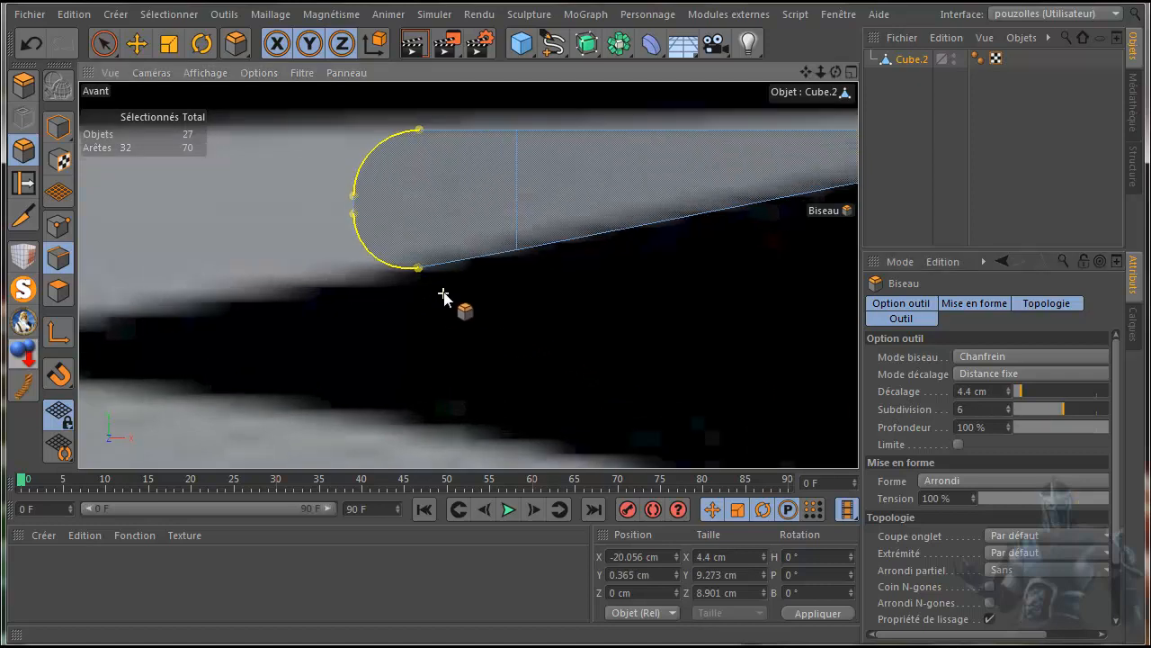
pyautogui.scroll(-8, 442, 289)
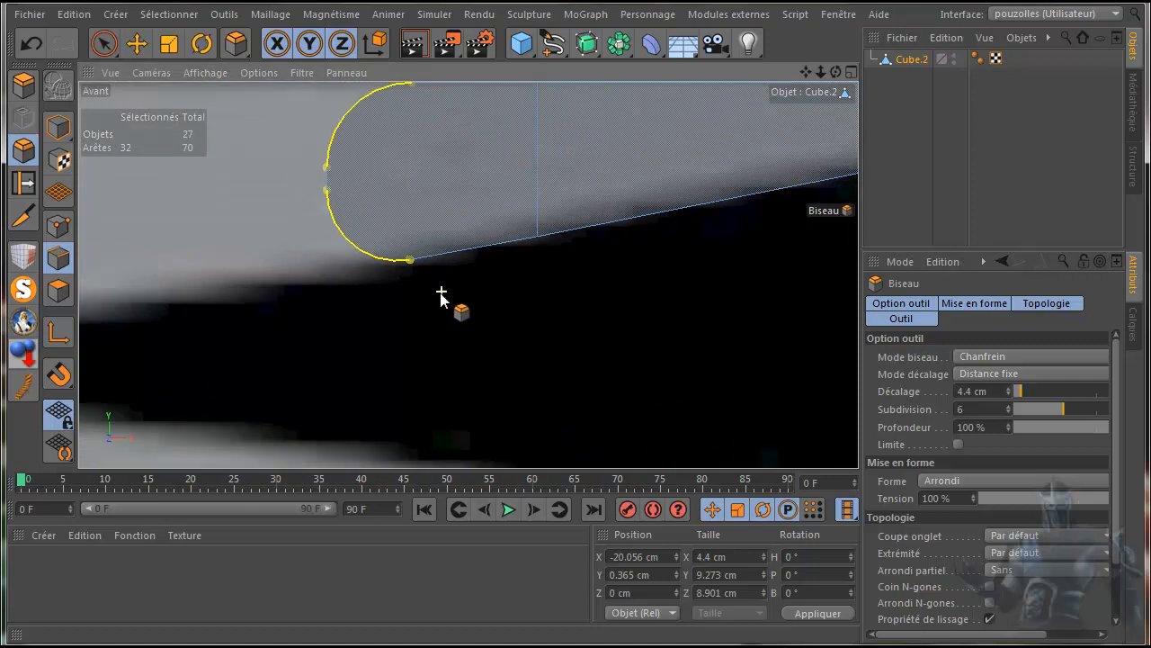
pyautogui.scroll(-1, 436, 296)
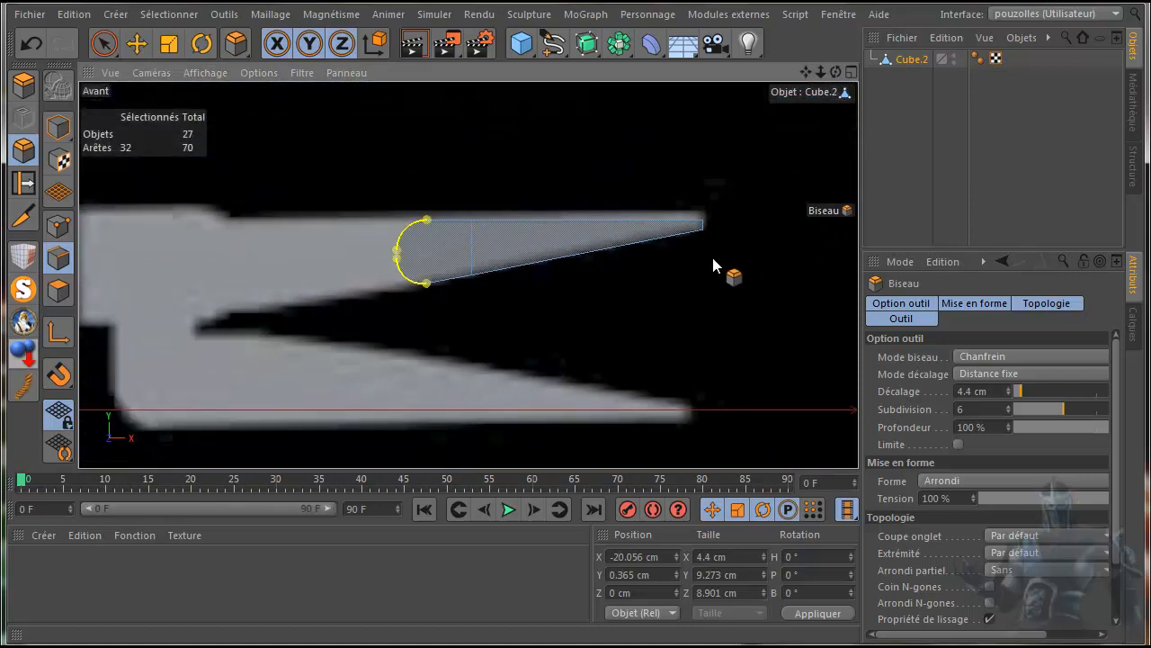
# Step: Select all edges across Cube.2's thin tip in the top view and bevel them with 2 subdivisions
pyautogui.middleClick(549, 319)
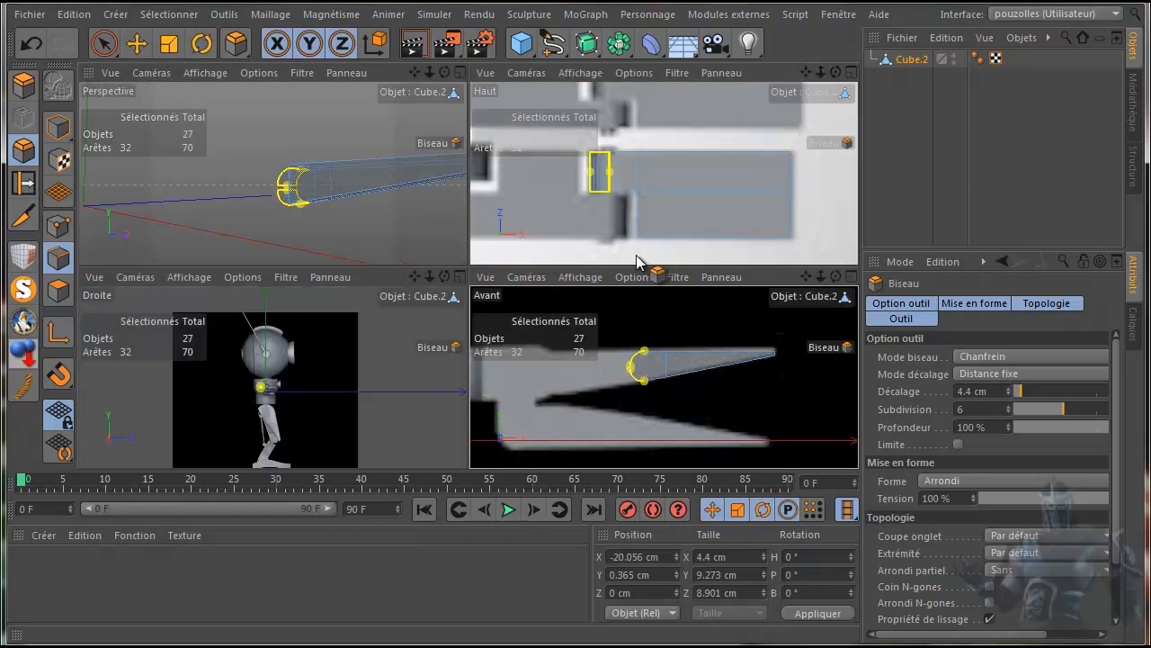
pyautogui.middleClick(636, 255)
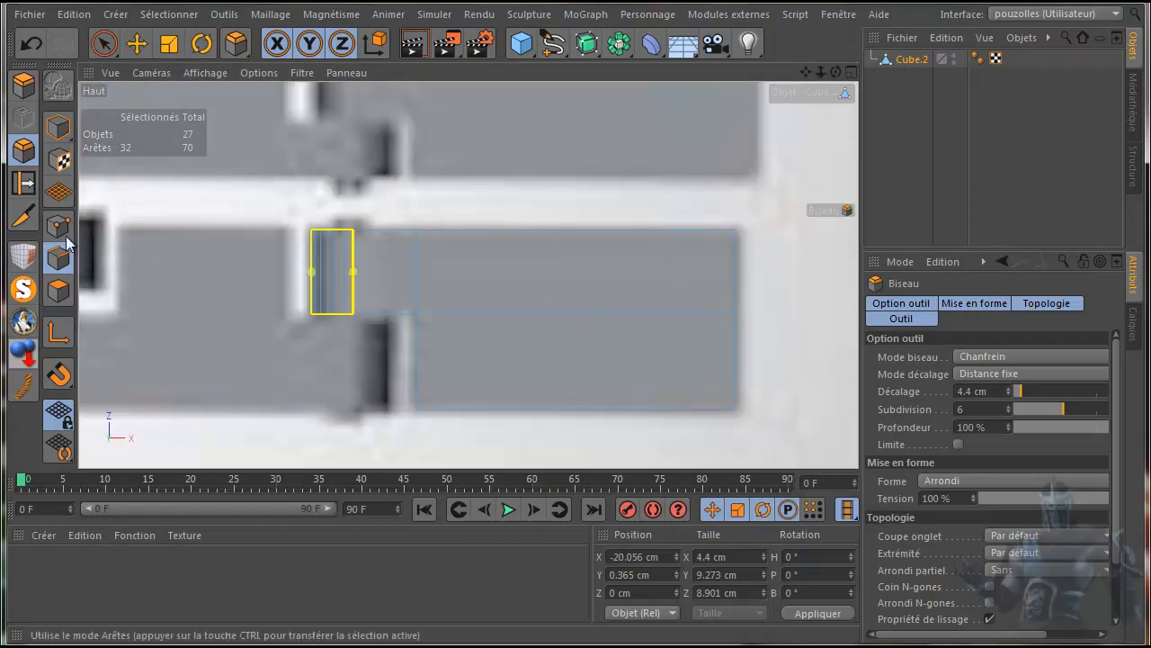
pyautogui.click(104, 43)
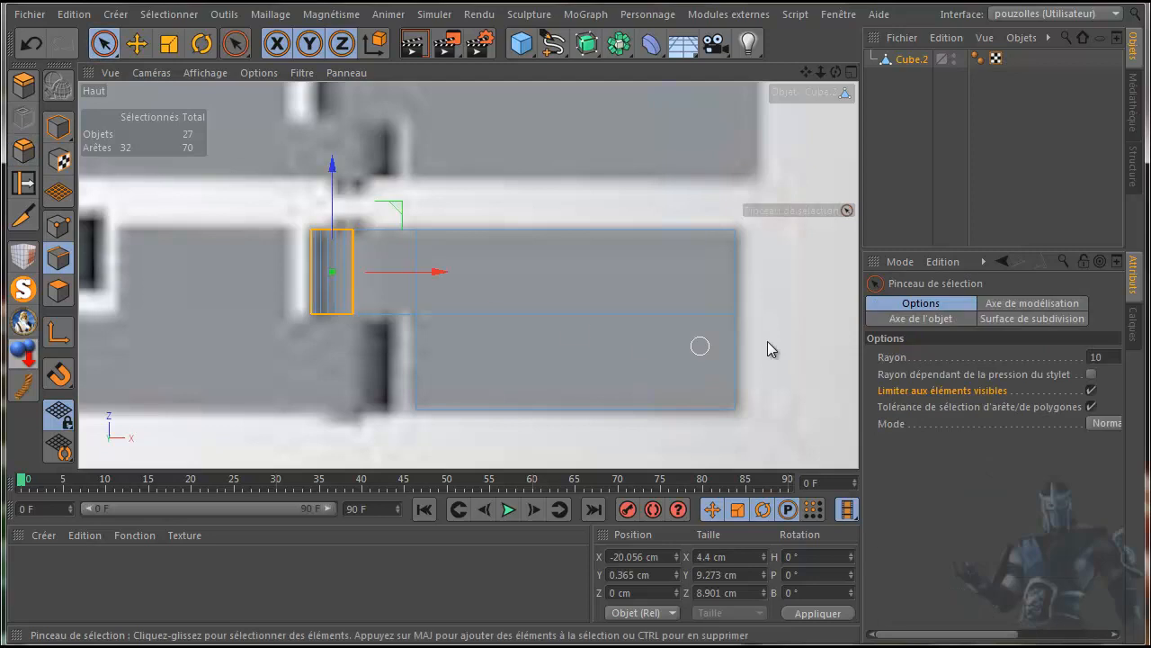
pyautogui.moveTo(734, 265)
pyautogui.mouseDown()
pyautogui.moveTo(792, 334)
pyautogui.moveTo(719, 354)
pyautogui.mouseUp()
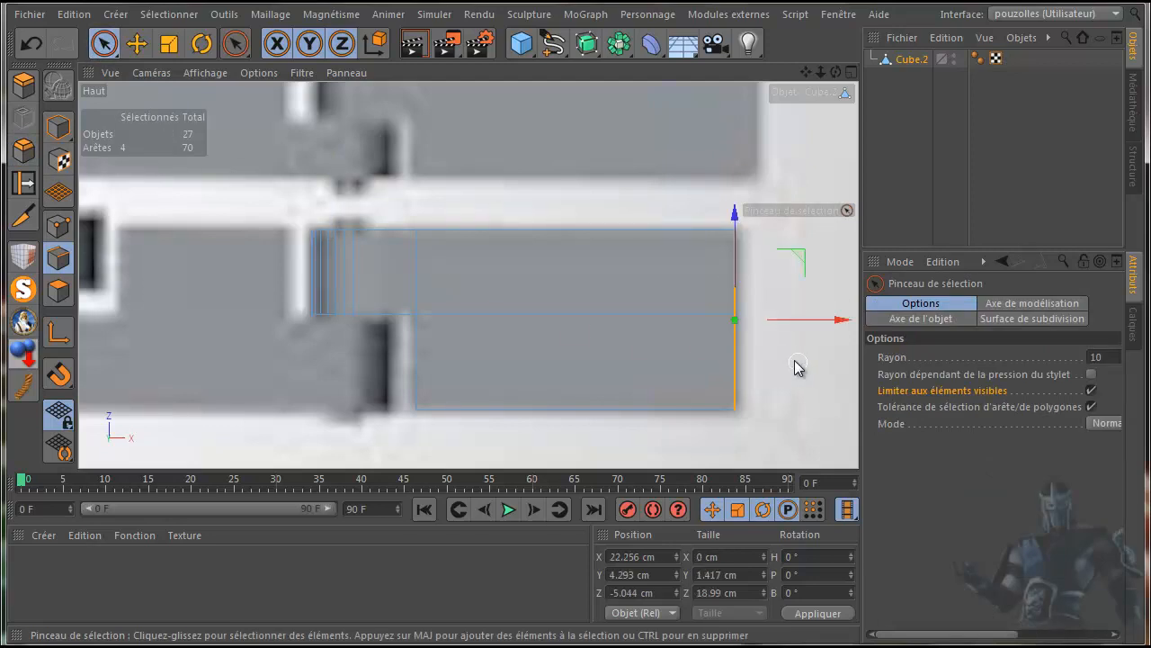
pyautogui.click(23, 152)
pyautogui.middleClick(602, 447)
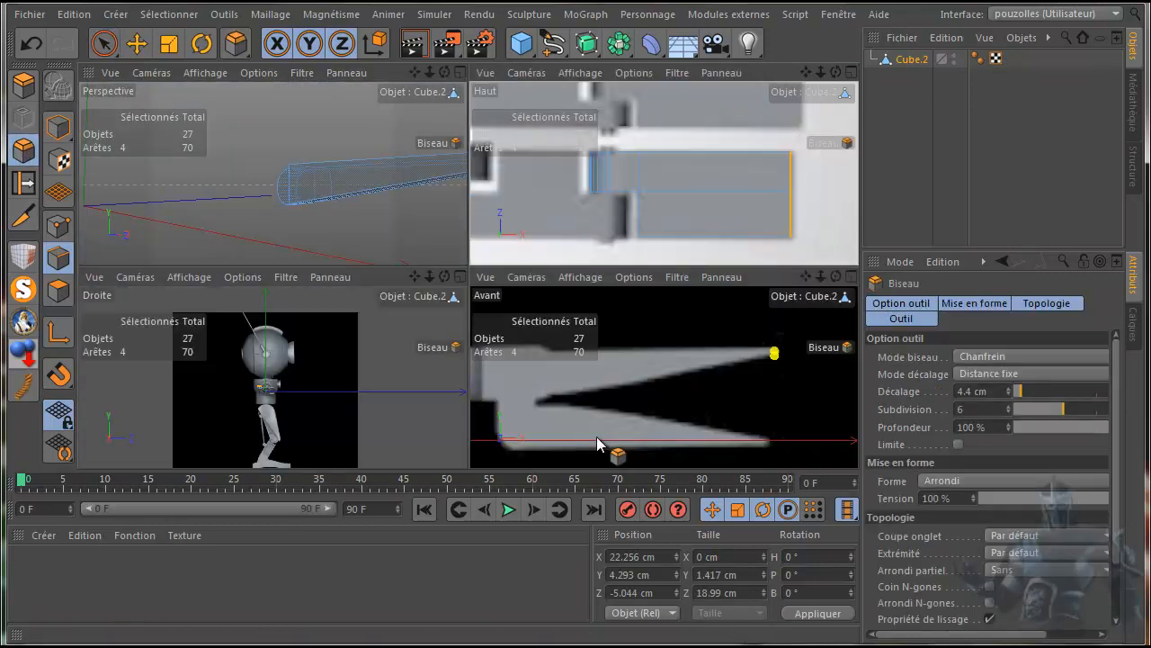
pyautogui.middleClick(771, 393)
pyautogui.scroll(5, 738, 351)
pyautogui.scroll(2, 749, 191)
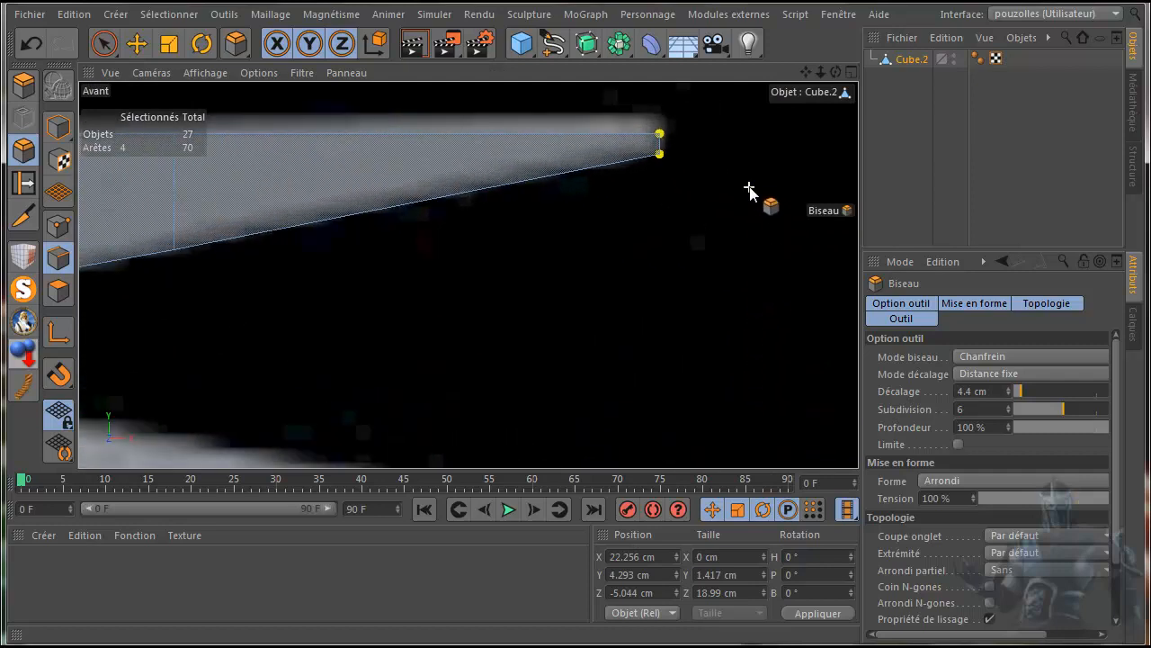
pyautogui.scroll(1, 751, 190)
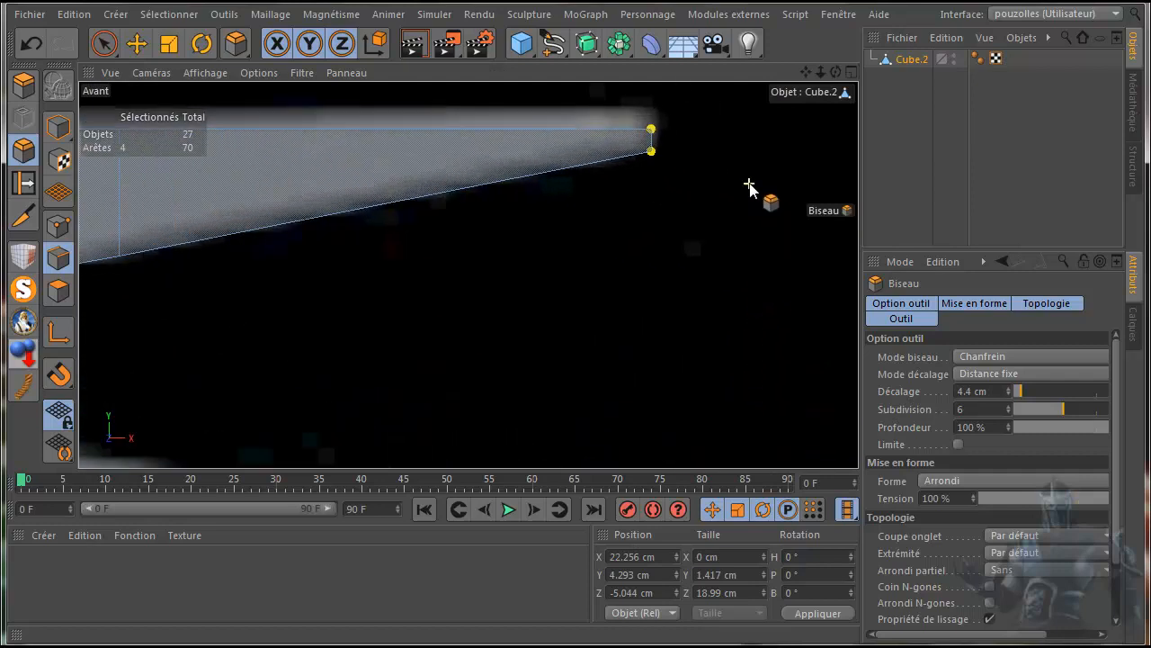
pyautogui.click(1007, 412)
pyautogui.click(1007, 412)
pyautogui.click(1008, 412)
pyautogui.click(1007, 412)
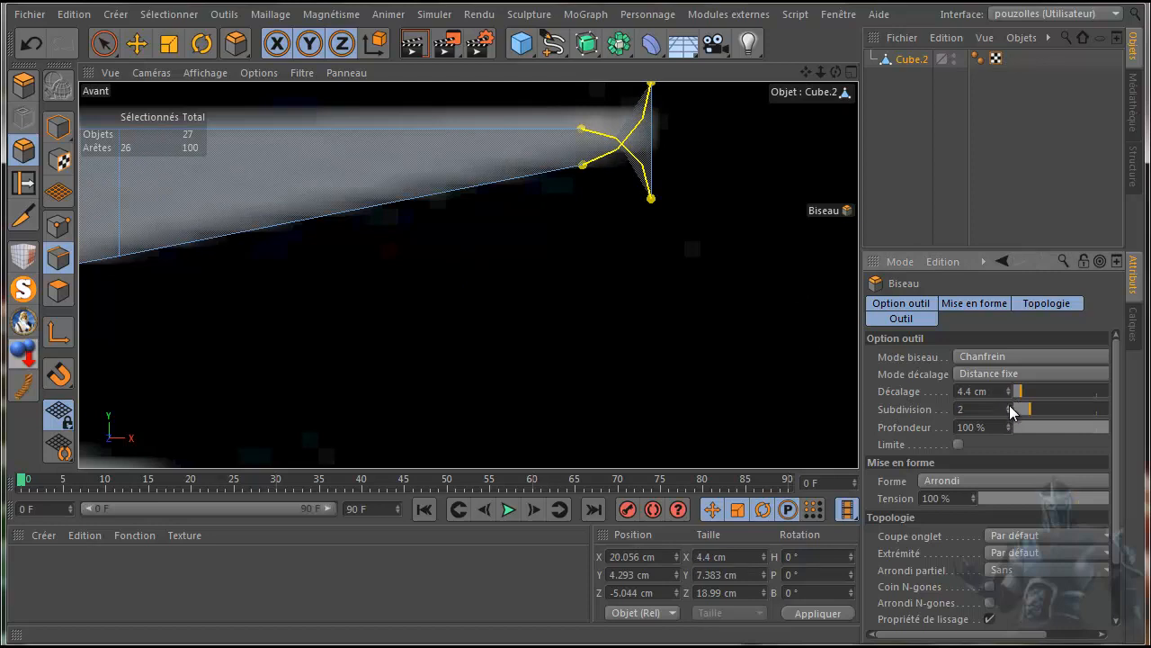
# Step: Reduce the tip bevel's offset to 0.4 cm and check the rounded tip against the front view reference
pyautogui.click(1009, 394)
pyautogui.click(1008, 393)
pyautogui.click(1009, 395)
pyautogui.click(1009, 395)
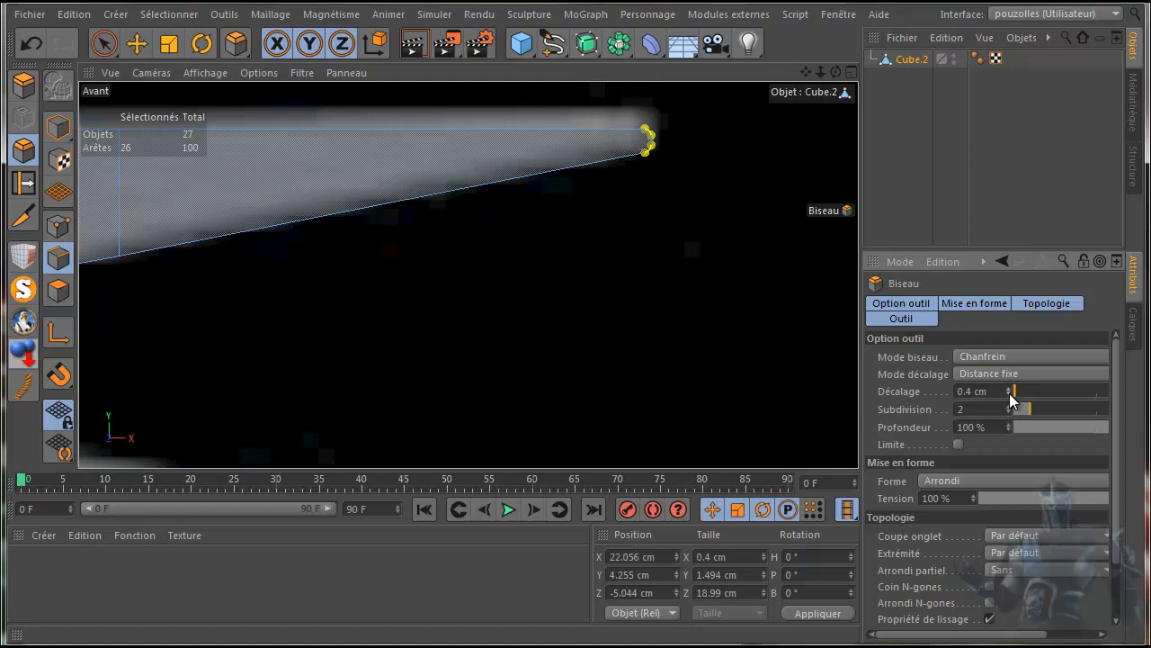
pyautogui.keyDown('alt'); pyautogui.moveTo(709, 108); pyautogui.dragTo(699, 142, button='middle'); pyautogui.keyUp('alt')
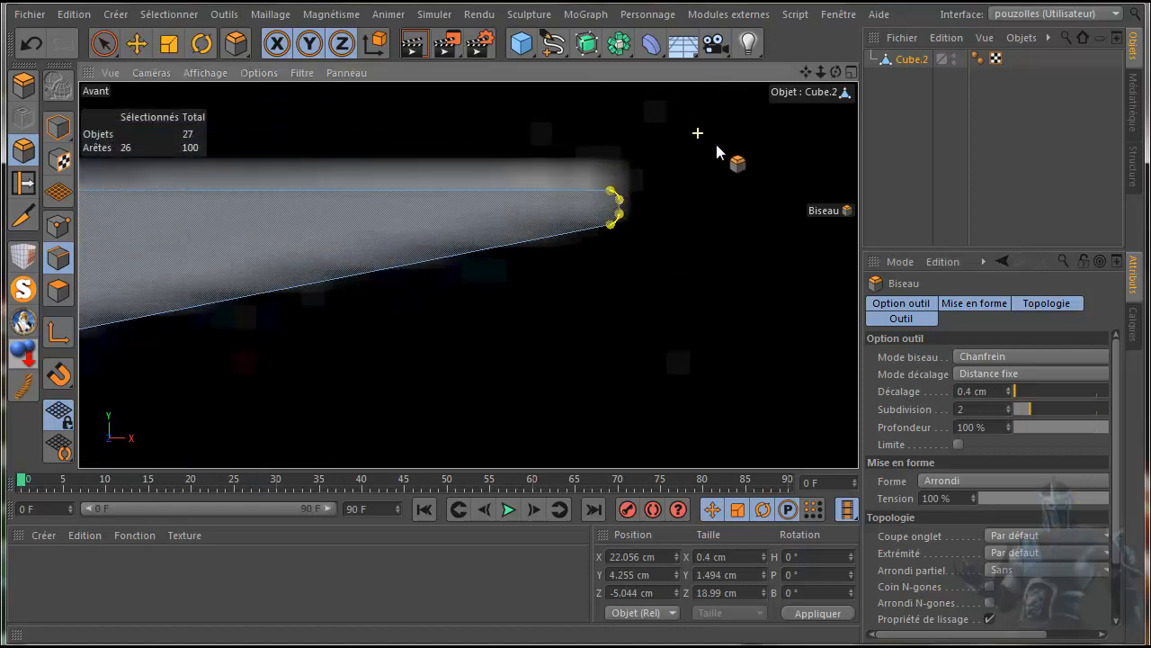
pyautogui.click(912, 144)
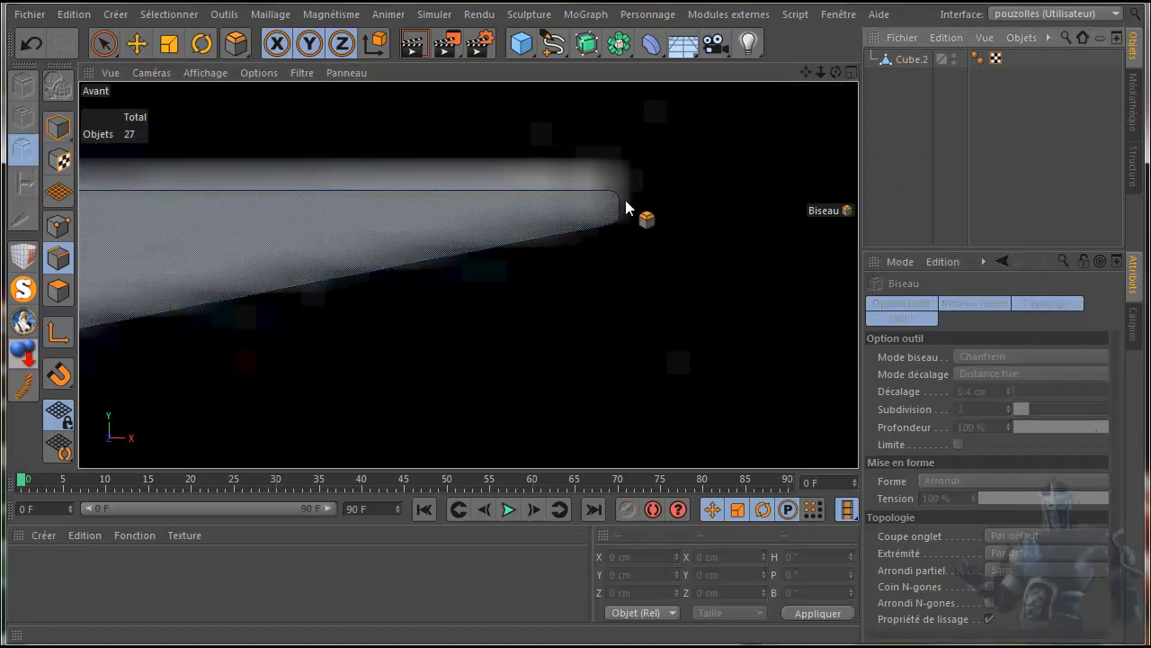
pyautogui.scroll(-5, 603, 275)
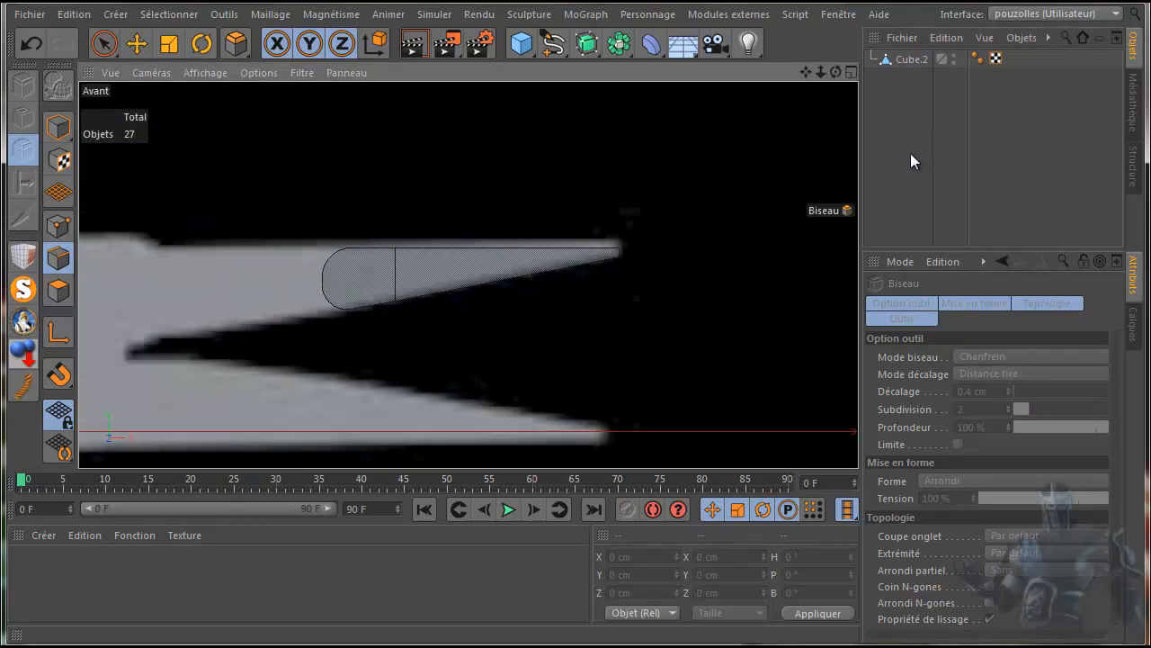
# Step: Turn off X-Ray display for Cube.2 and return to whole-object editing with all objects shown
pyautogui.click(914, 61)
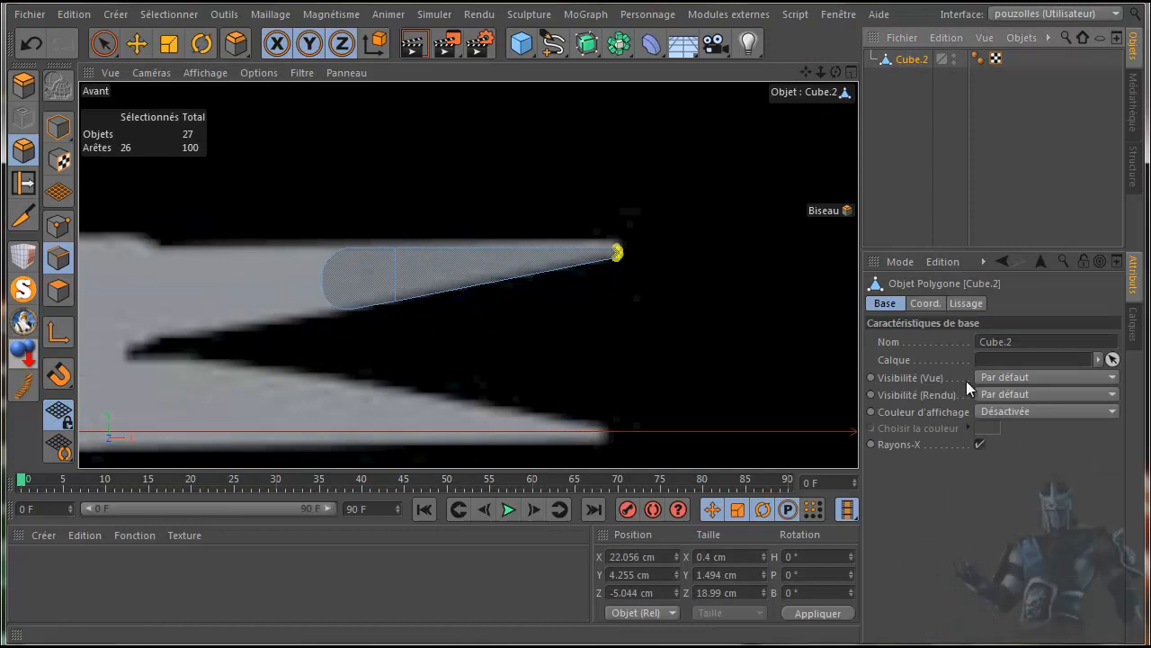
pyautogui.click(979, 443)
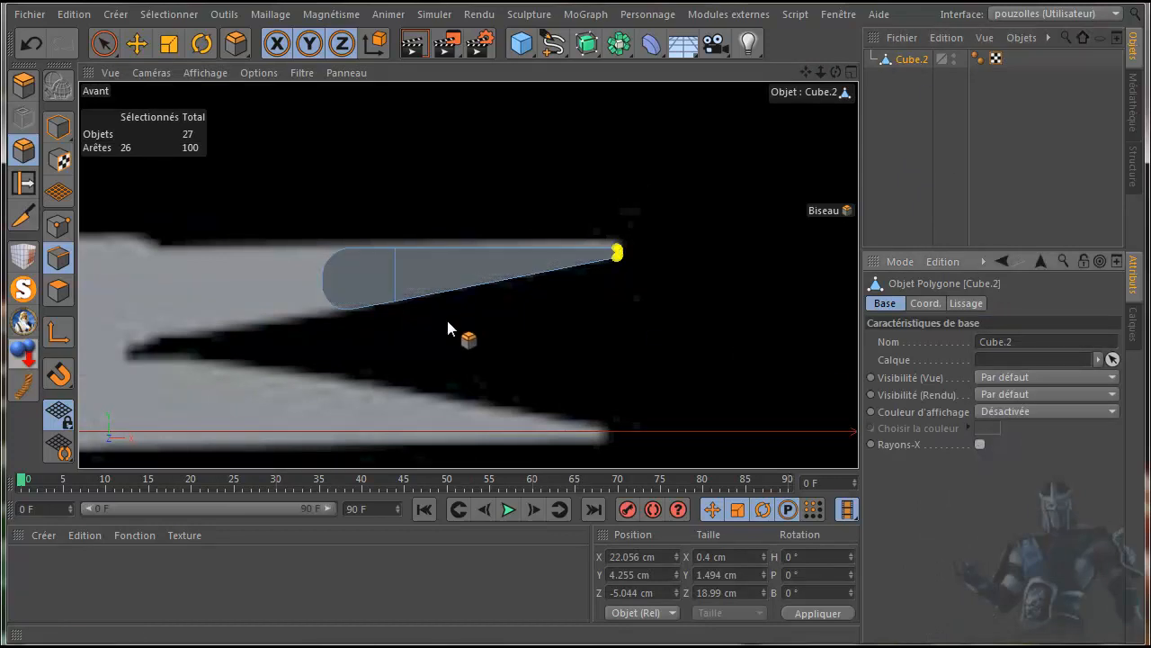
pyautogui.click(24, 84)
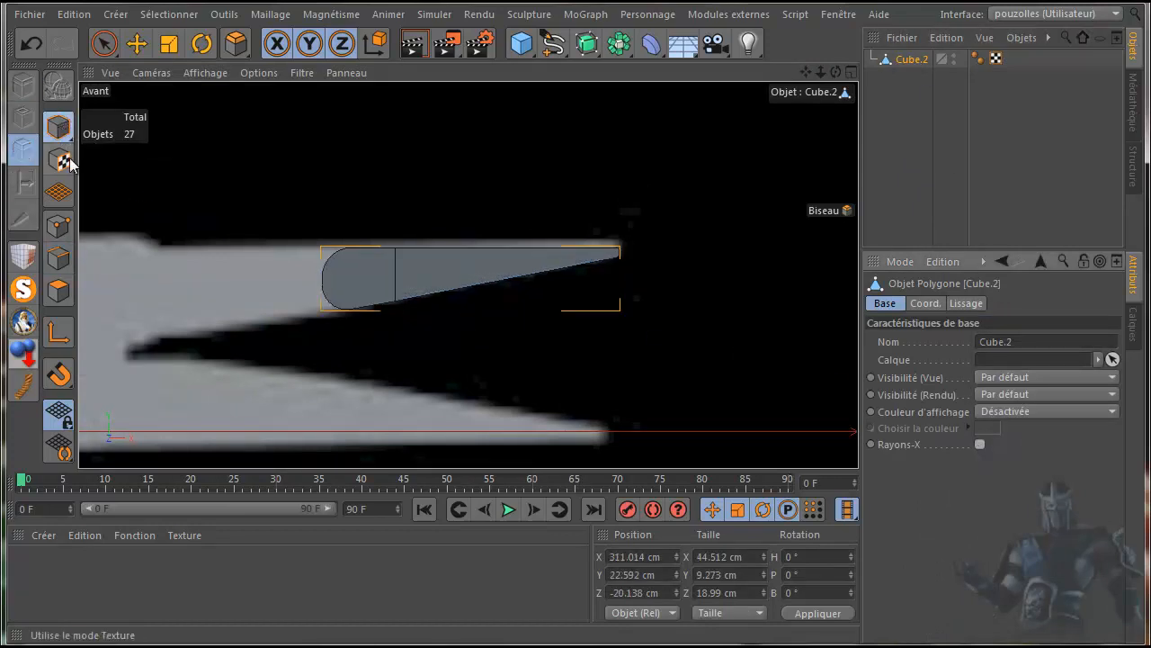
pyautogui.click(21, 287)
pyautogui.scroll(-2, 378, 185)
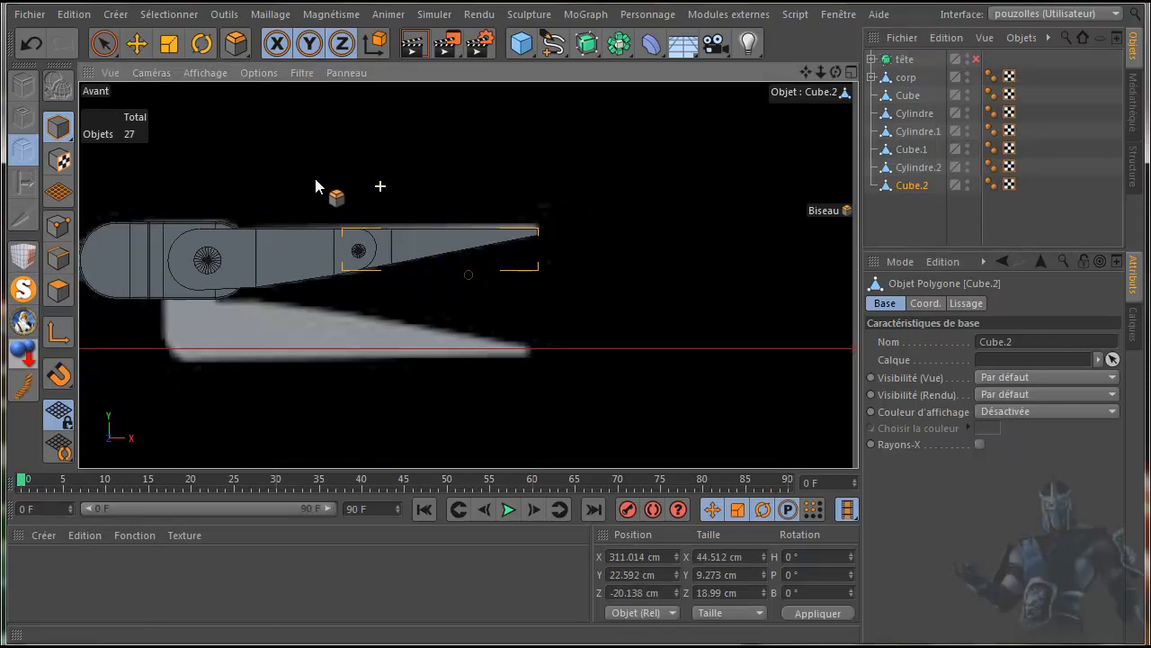
# Step: Examine the assembled finger and its joints from several angles in the perspective view
pyautogui.click(136, 43)
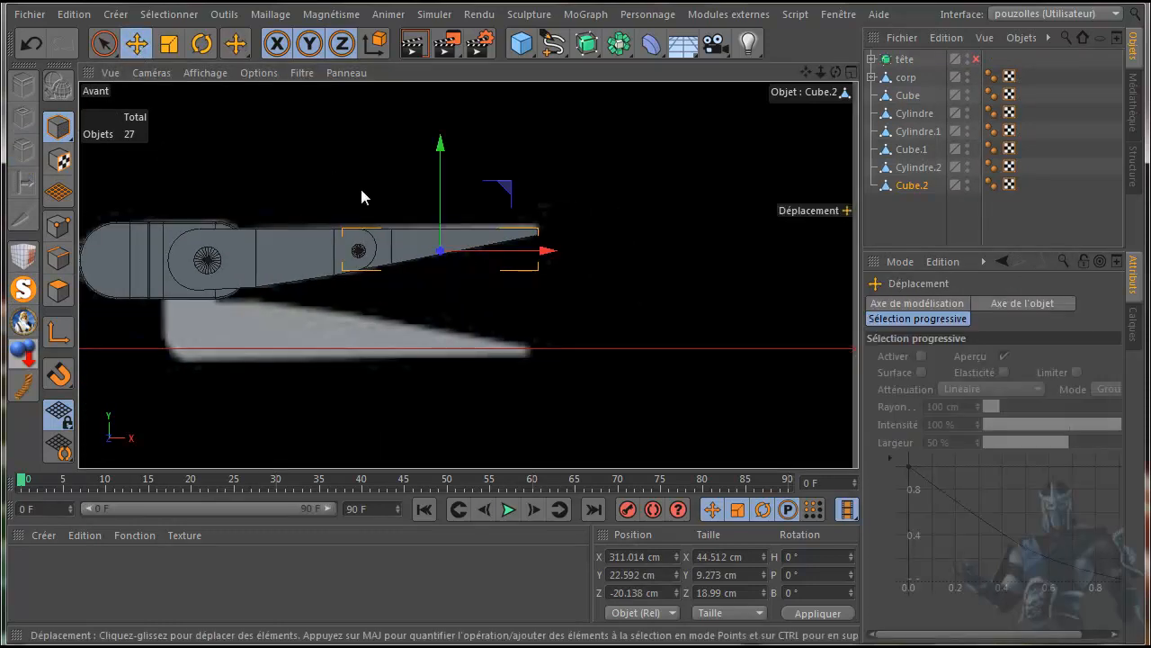
pyautogui.middleClick(360, 185)
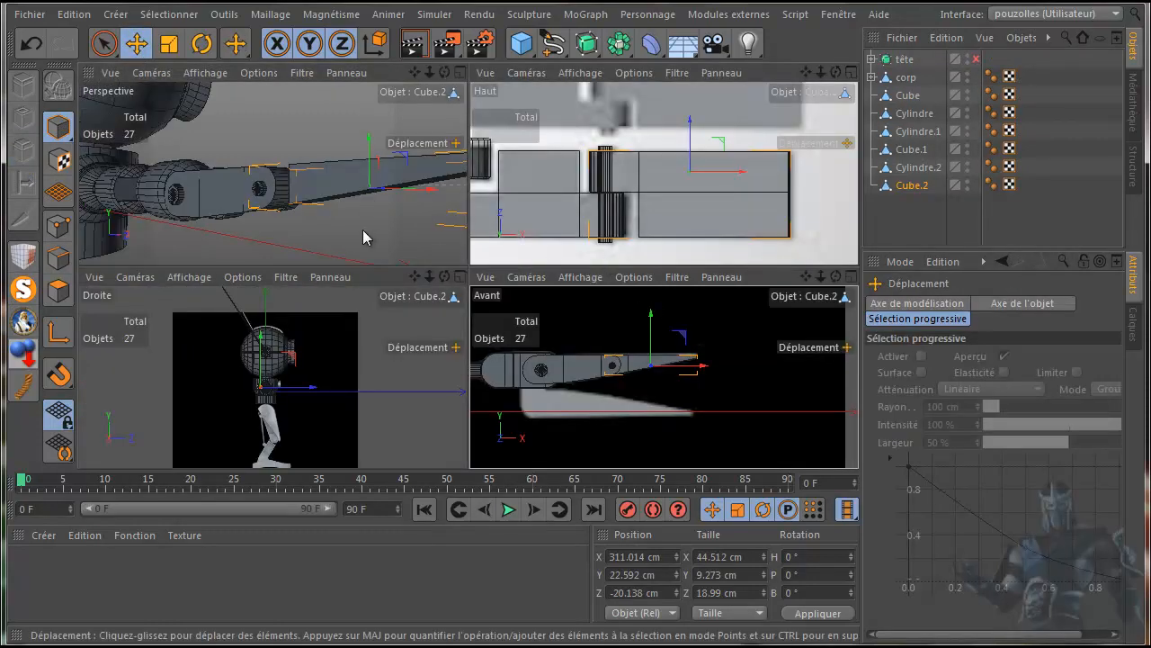
pyautogui.middleClick(363, 236)
pyautogui.scroll(-3, 373, 232)
pyautogui.moveTo(837, 74); pyautogui.dragTo(895, 216)
pyautogui.moveTo(804, 72); pyautogui.dragTo(581, 231)
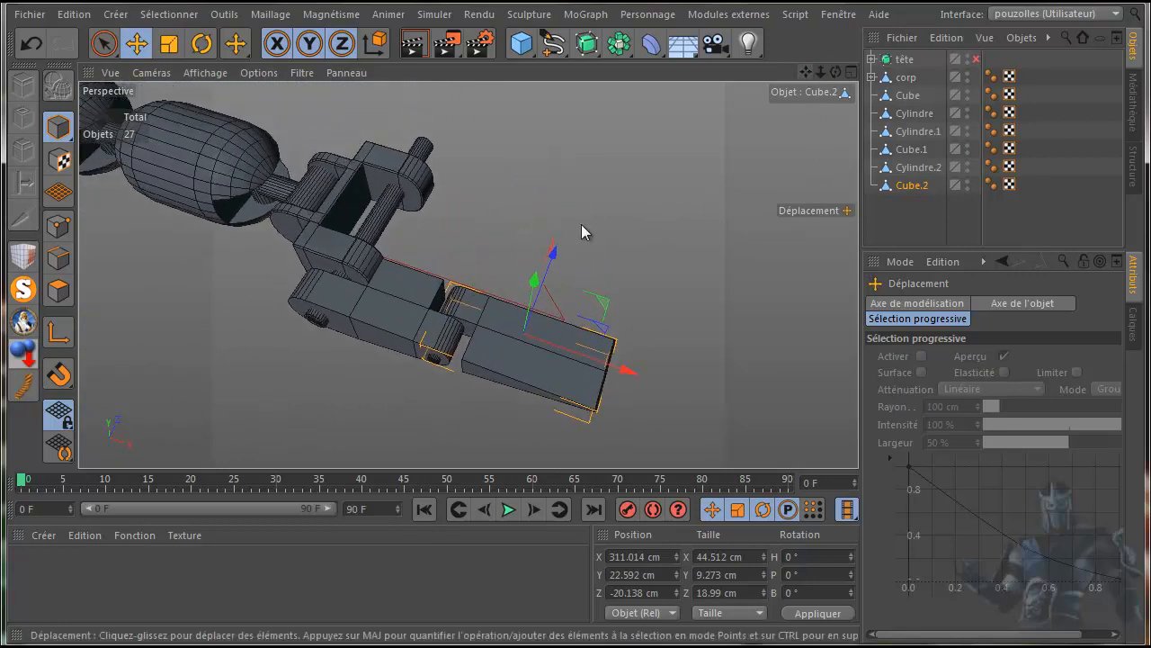
pyautogui.middleClick(428, 400)
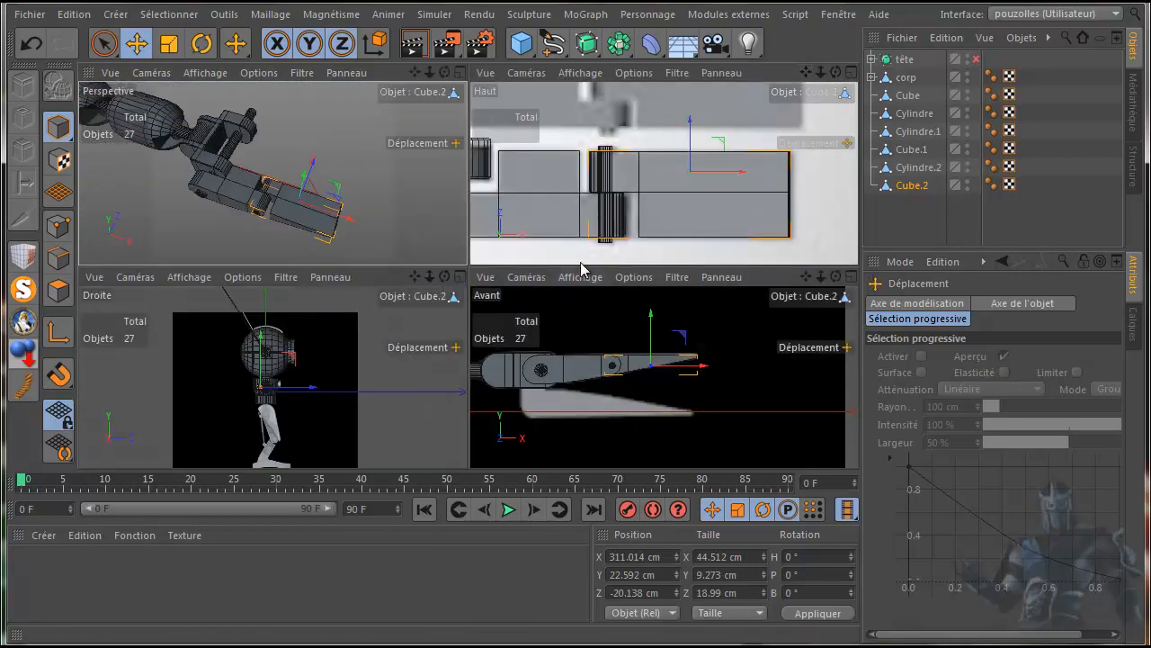
# Step: Expand the corp hierarchy and enlarge the object list so that all arm and hand parts are listed
pyautogui.middleClick(581, 262)
pyautogui.scroll(-5, 581, 260)
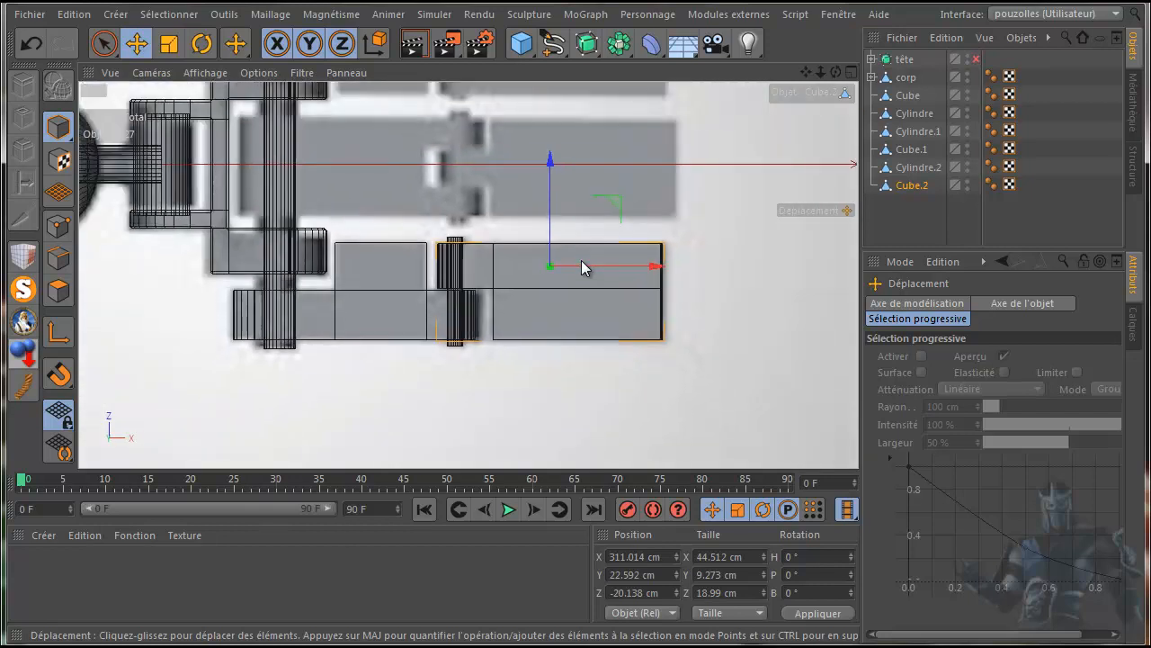
pyautogui.moveTo(805, 73); pyautogui.dragTo(837, 150)
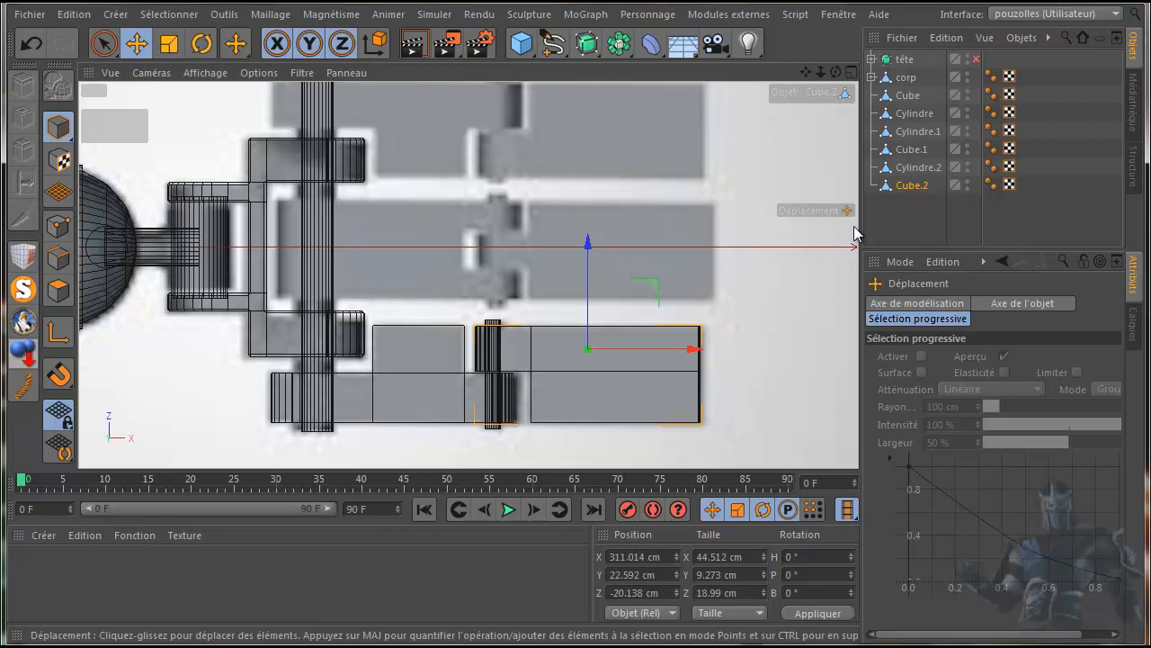
pyautogui.click(907, 95)
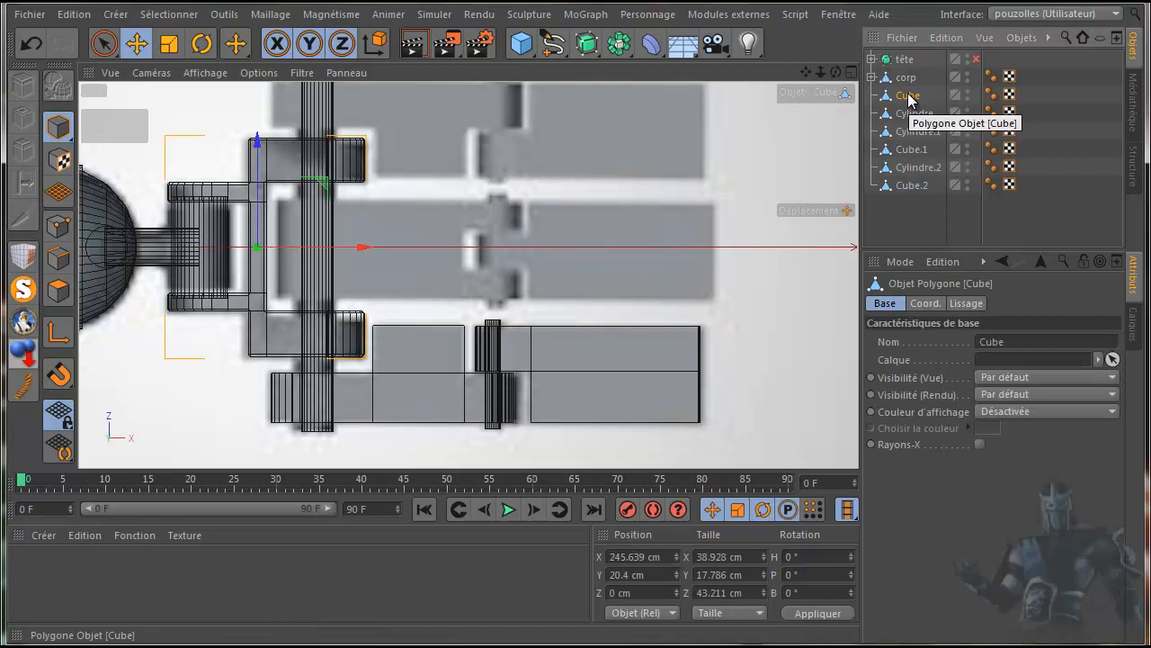
pyautogui.click(872, 77)
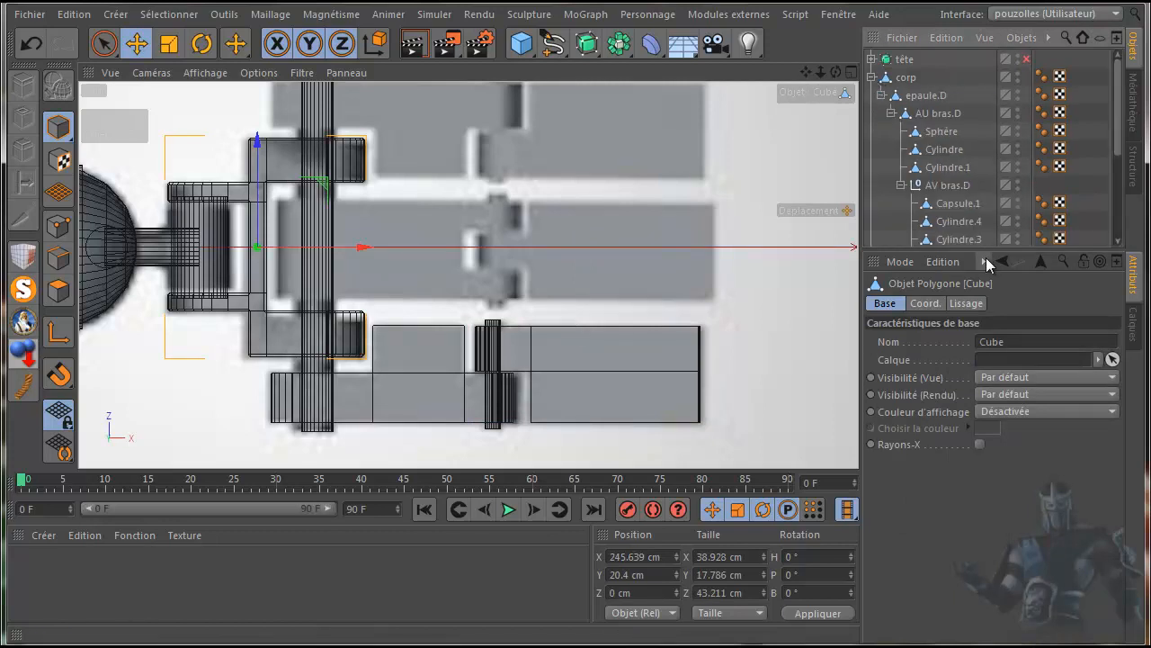
pyautogui.moveTo(986, 248); pyautogui.dragTo(952, 554)
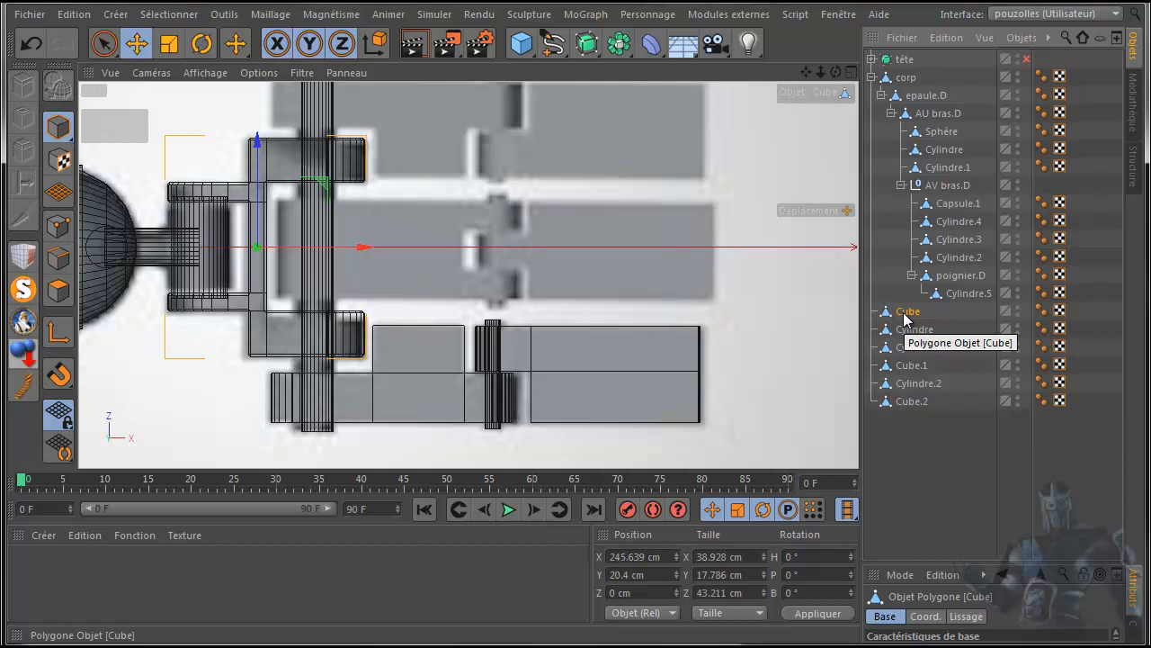
# Step: Examine poignier.D and its child Cylindre.5 in the hierarchy and at the wrist joint in the perspective view
pyautogui.click(956, 277)
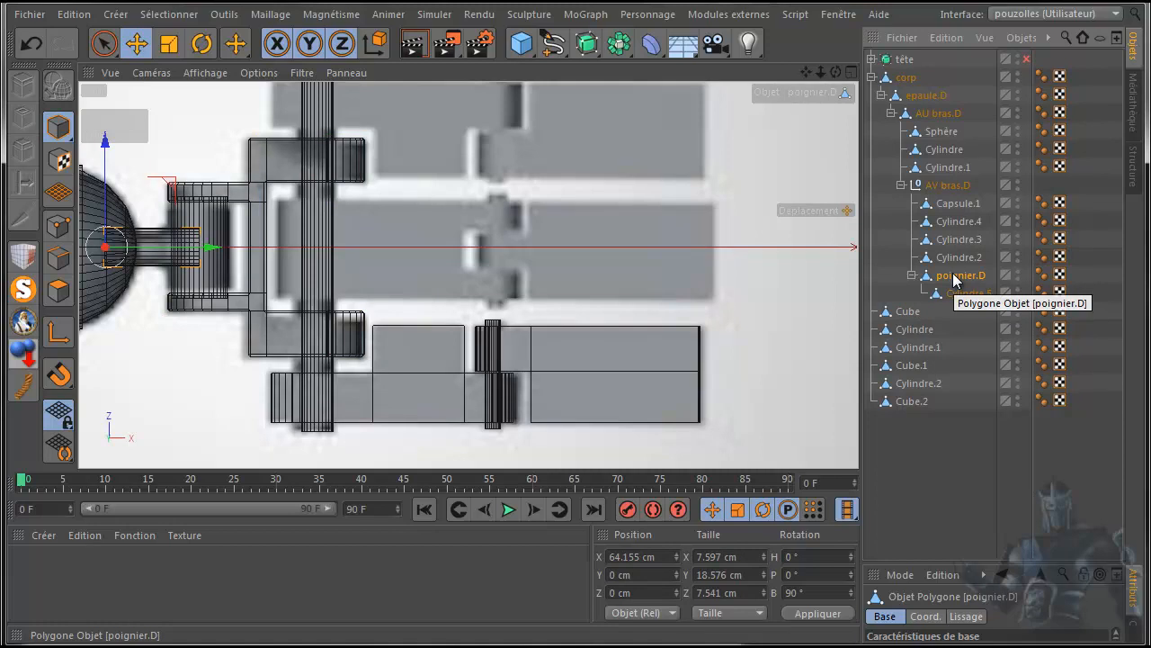
pyautogui.click(962, 296)
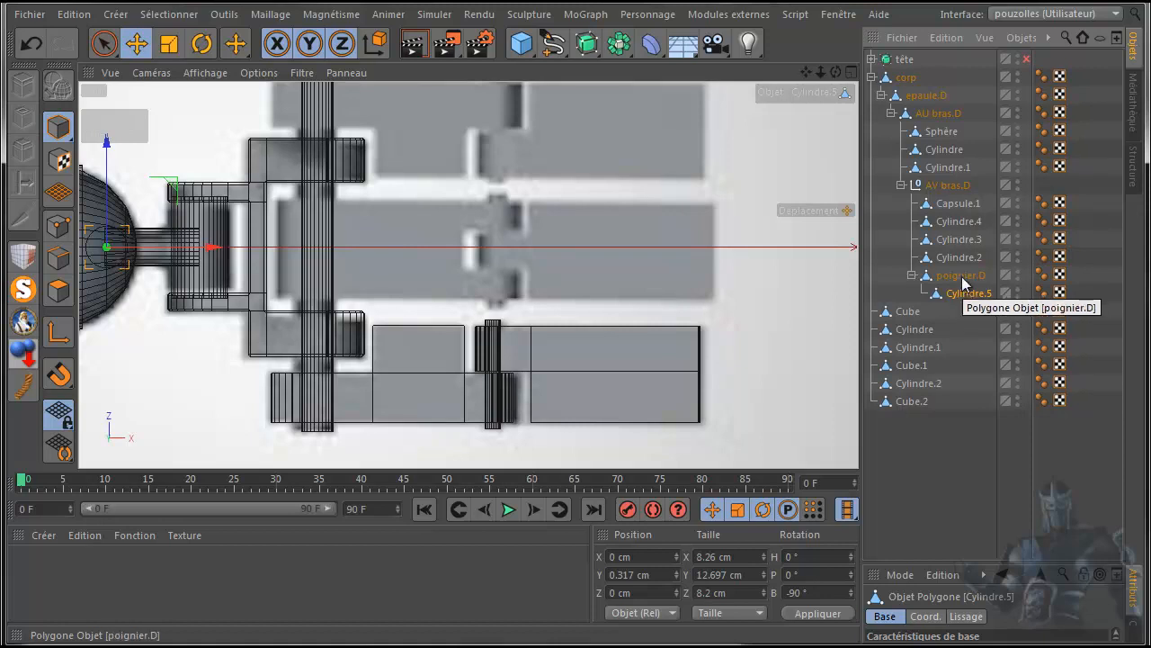
pyautogui.click(961, 276)
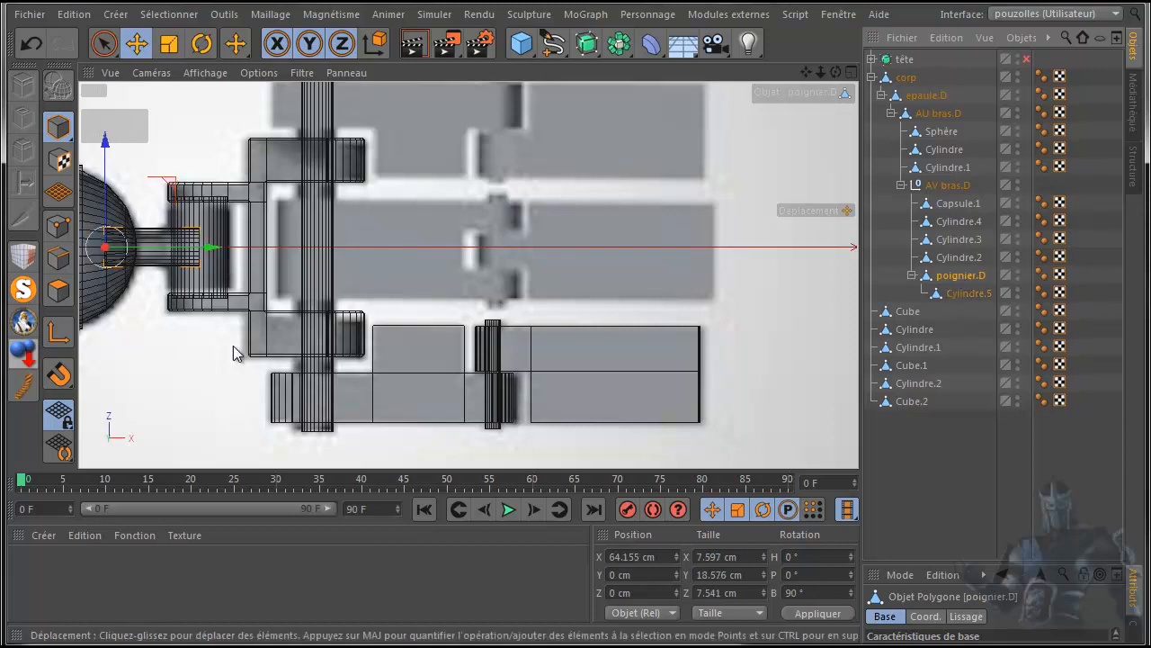
pyautogui.middleClick(165, 362)
pyautogui.middleClick(236, 241)
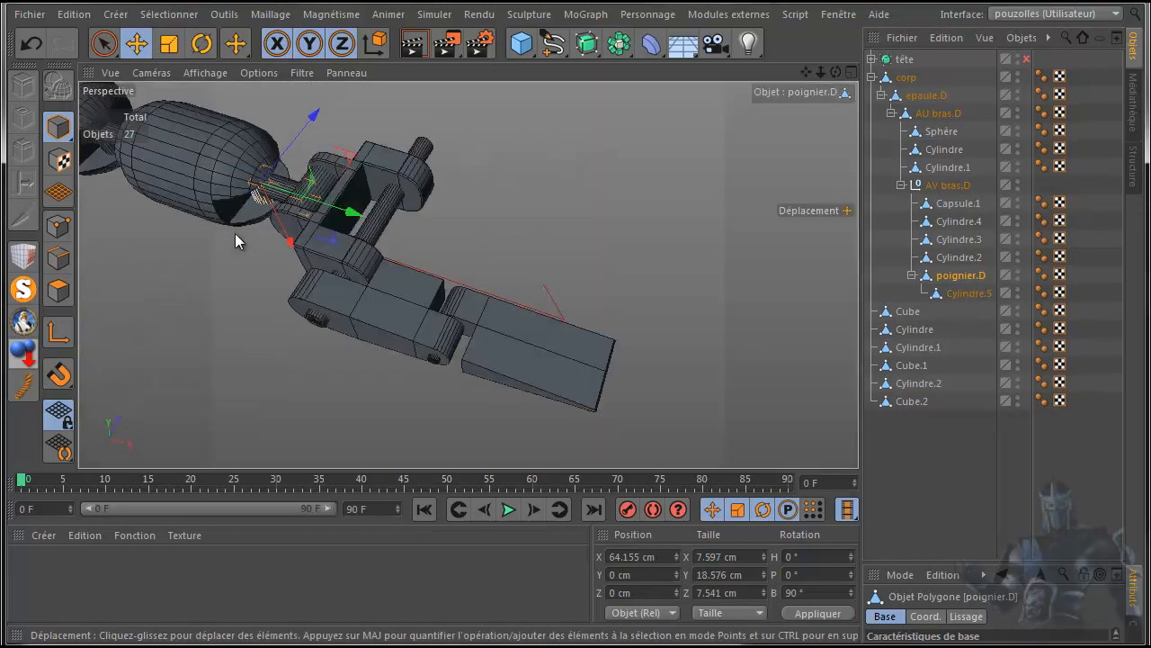
pyautogui.moveTo(836, 72); pyautogui.dragTo(906, 100)
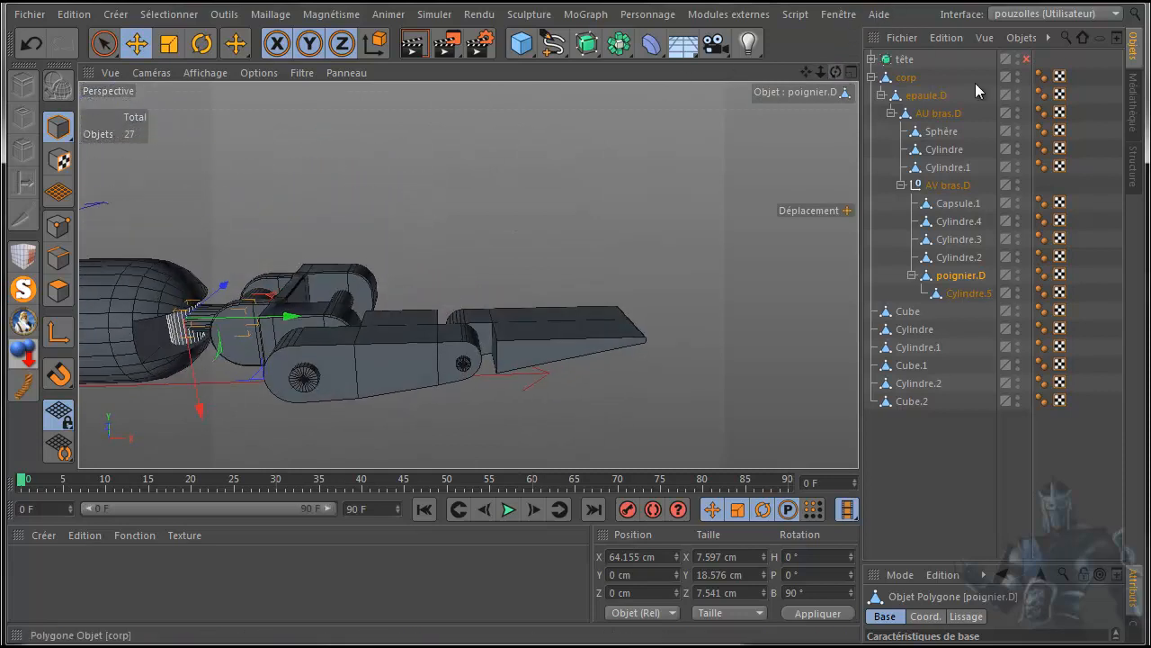
pyautogui.click(957, 277)
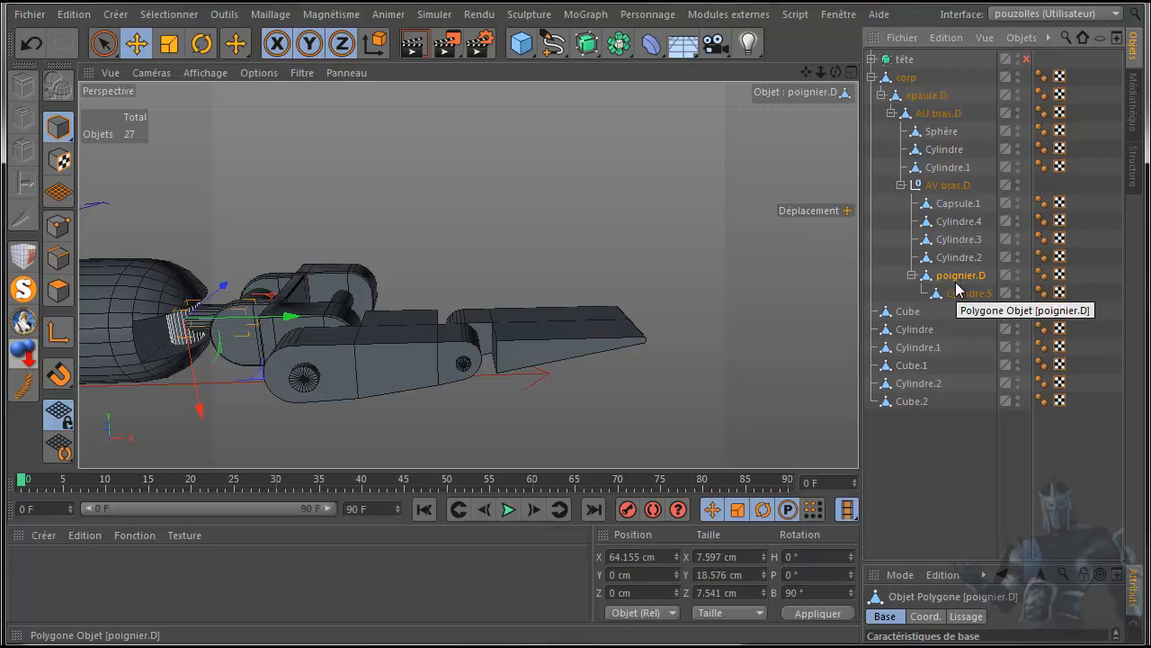
pyautogui.click(963, 297)
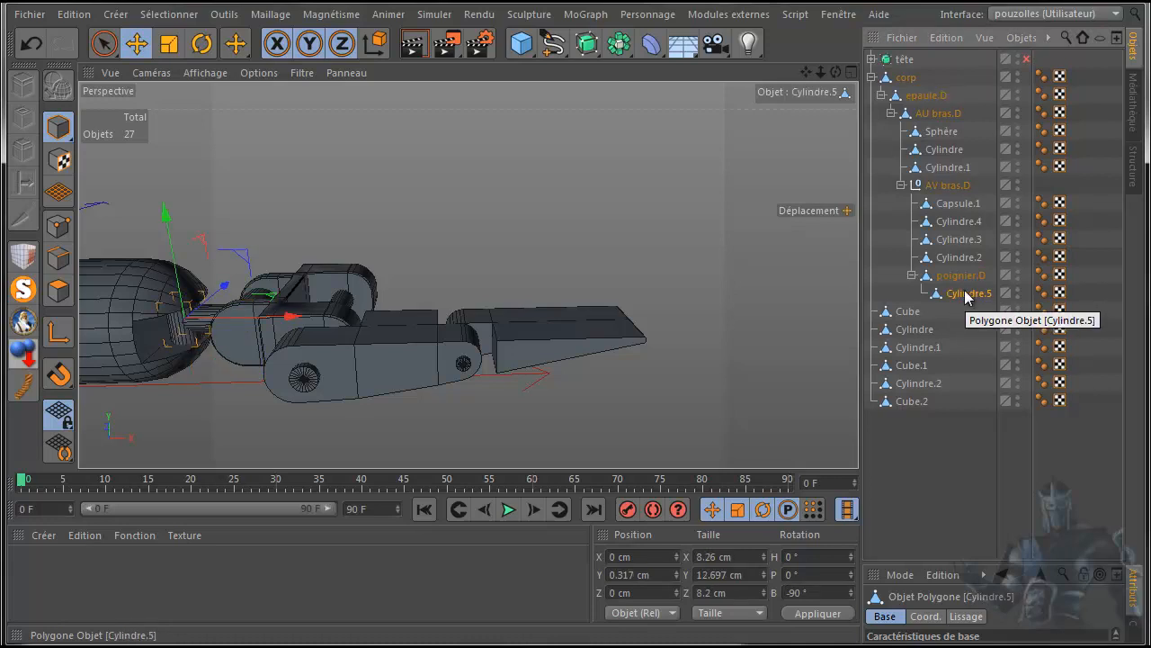
# Step: Test how Cylindre.5 moves on its own at the wrist joint and undo the move
pyautogui.scroll(3, 180, 349)
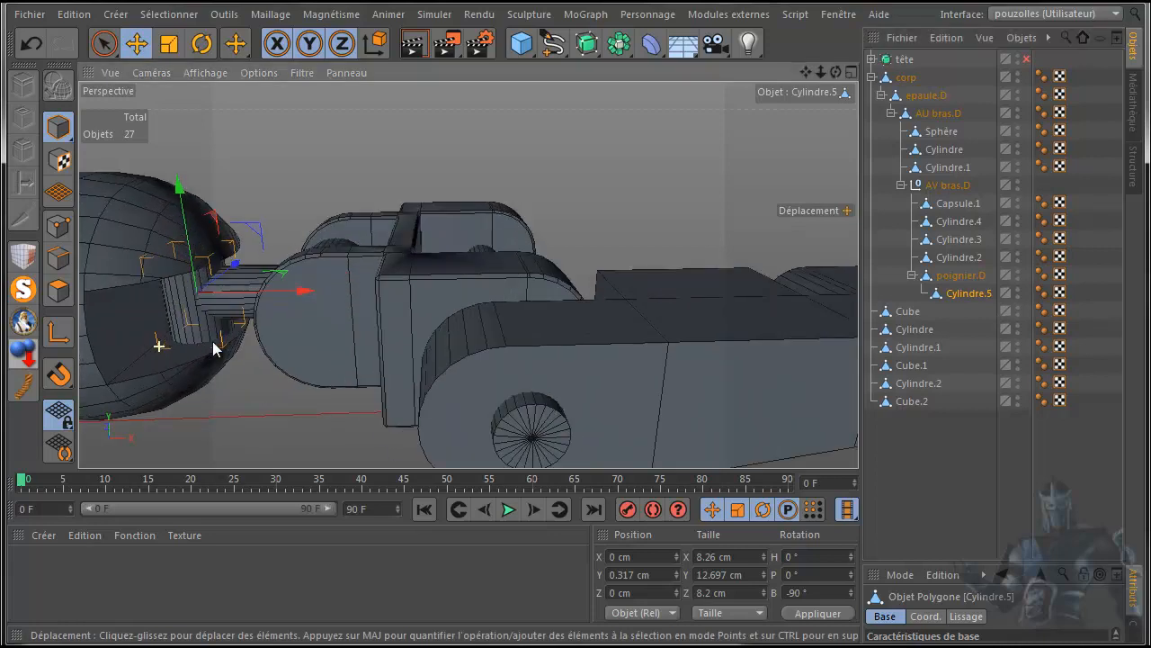
pyautogui.moveTo(303, 291)
pyautogui.mouseDown()
pyautogui.moveTo(329, 296)
pyautogui.moveTo(309, 294)
pyautogui.mouseUp()
pyautogui.click(32, 44)
# Step: Reverse the wrist parenting so that Cylindre.5 sits under AV bras.D with poignier.D as its child
pyautogui.click(950, 277)
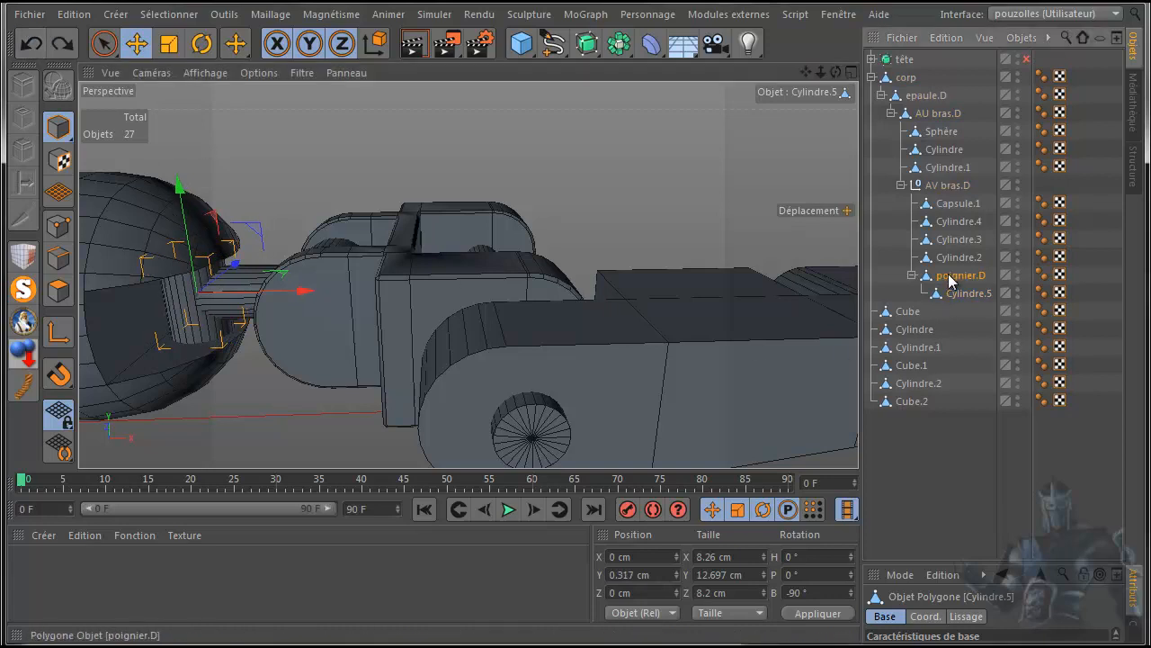
pyautogui.moveTo(958, 293); pyautogui.dragTo(949, 305)
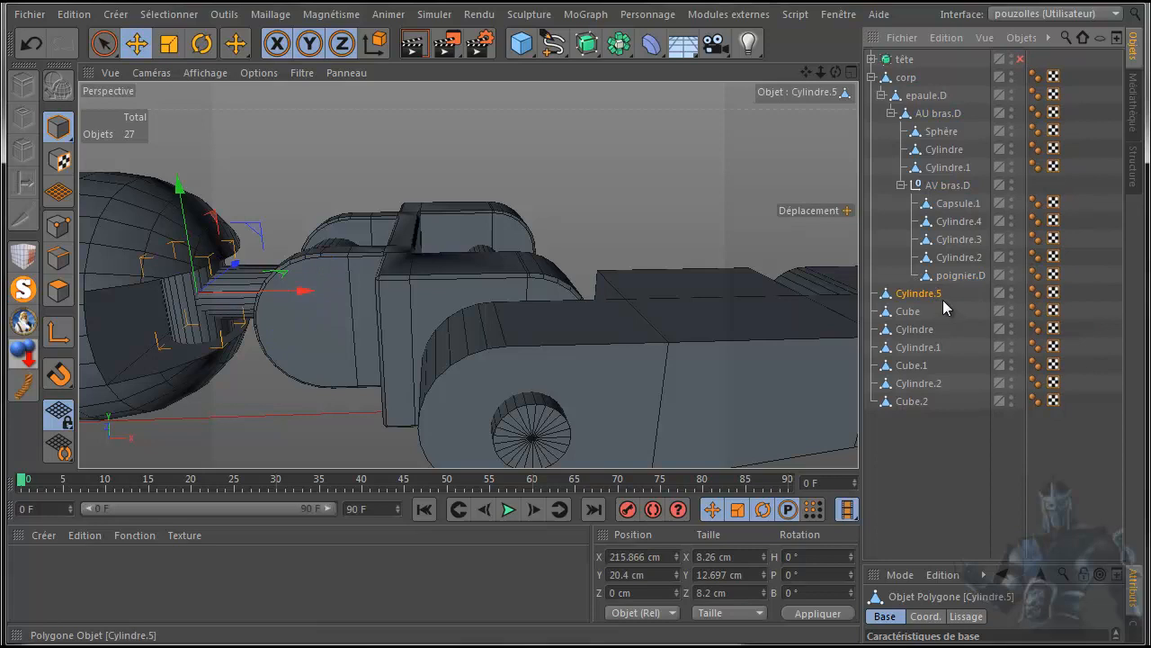
pyautogui.click(949, 275)
pyautogui.moveTo(945, 295)
pyautogui.mouseDown()
pyautogui.moveTo(949, 274)
pyautogui.moveTo(950, 297)
pyautogui.moveTo(955, 284)
pyautogui.mouseUp()
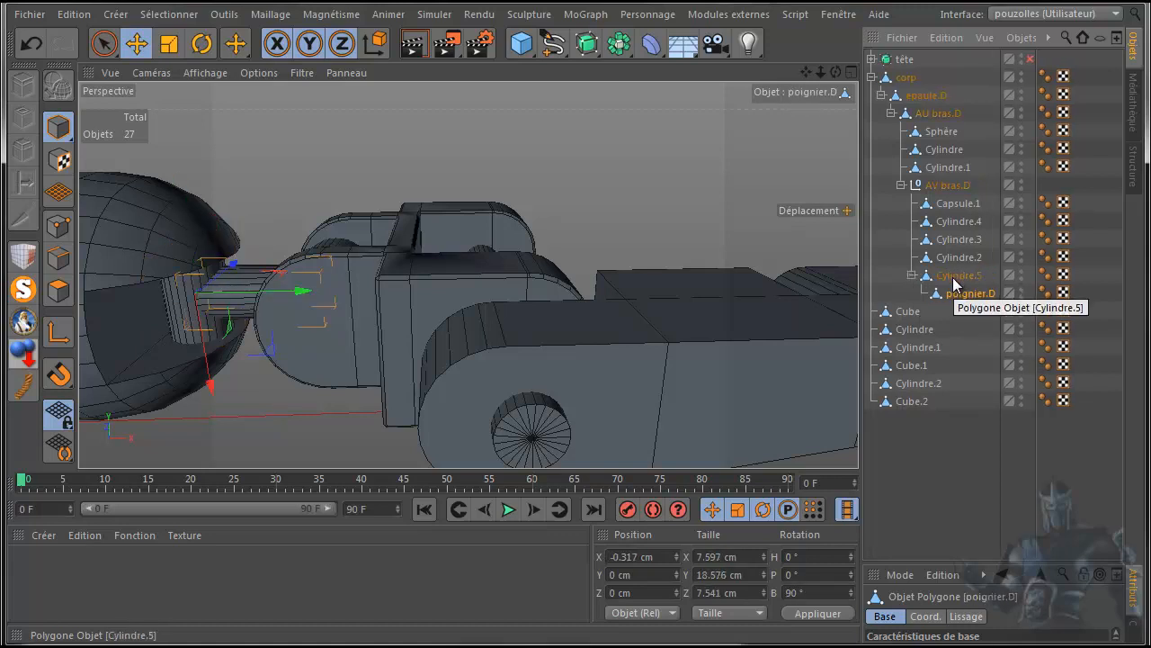
# Step: Test the wrist hierarchy by rotating Cylindre.5 about 12° in heading, and undo the rotation
pyautogui.click(955, 283)
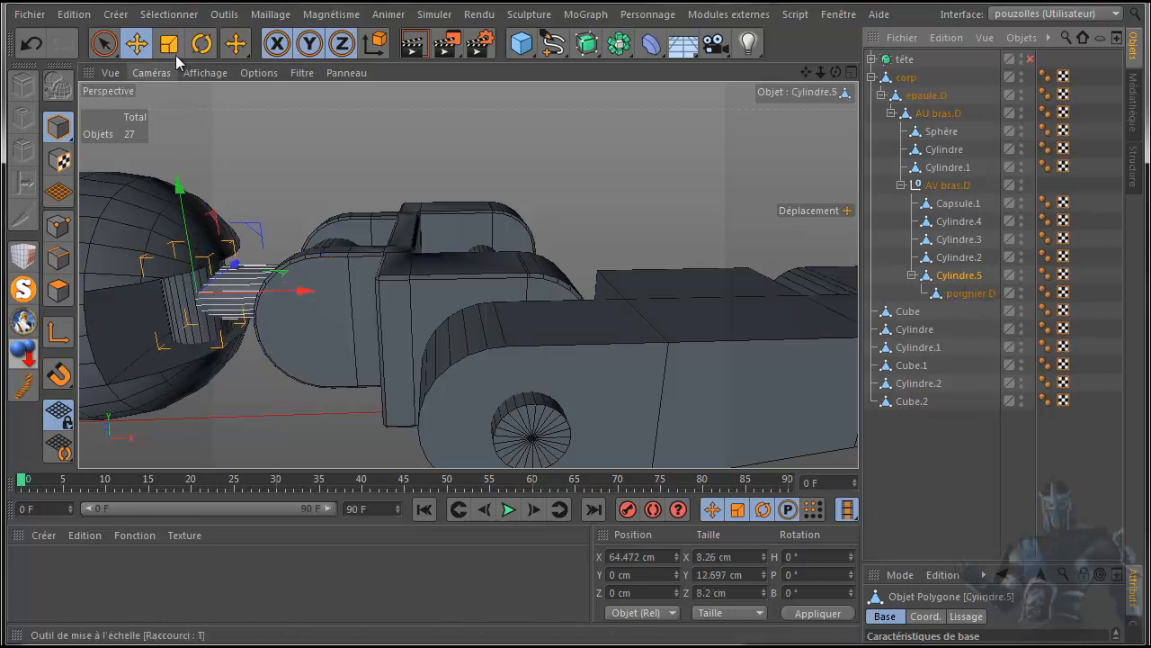
pyautogui.click(201, 44)
pyautogui.moveTo(210, 310)
pyautogui.mouseDown()
pyautogui.moveTo(196, 312)
pyautogui.moveTo(218, 316)
pyautogui.mouseUp()
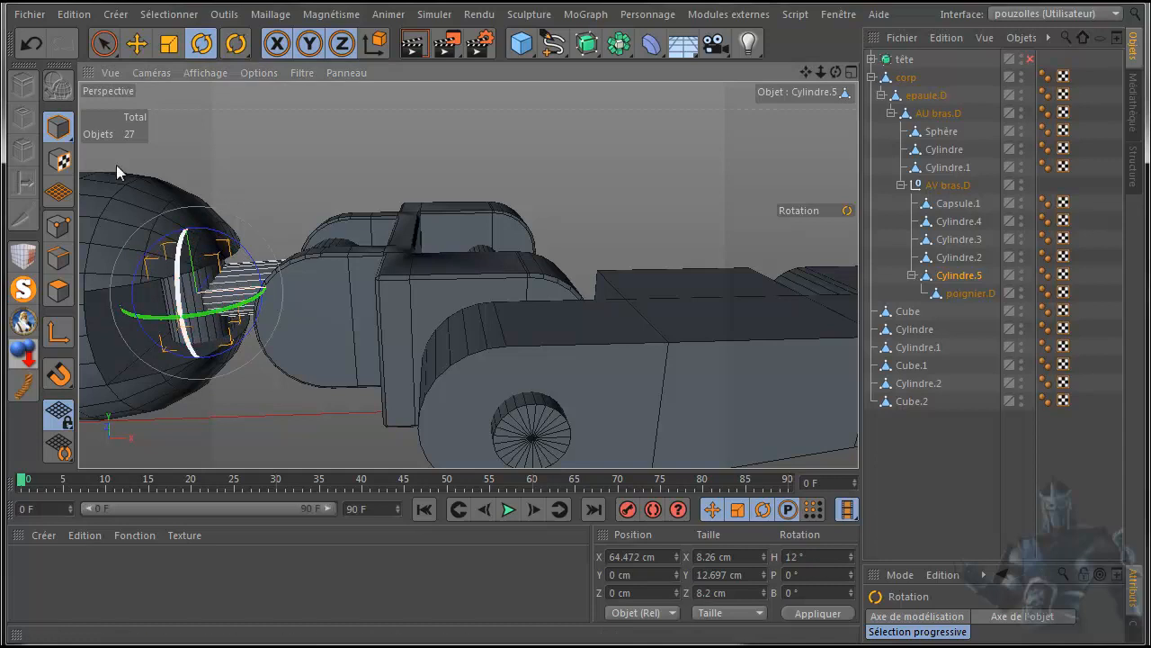
pyautogui.click(31, 45)
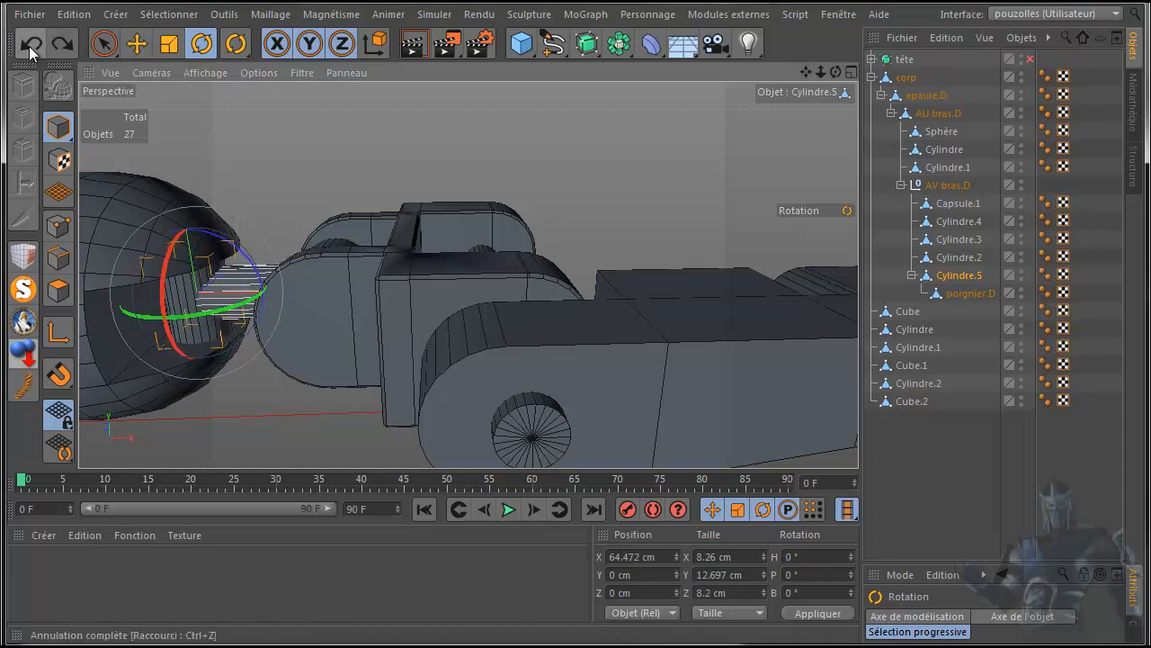
# Step: Make Cube a child of poignier.D and shift its axis about 11.4 cm back to the rounded wrist hinge in the front view
pyautogui.click(907, 311)
pyautogui.moveTo(908, 311); pyautogui.dragTo(968, 302)
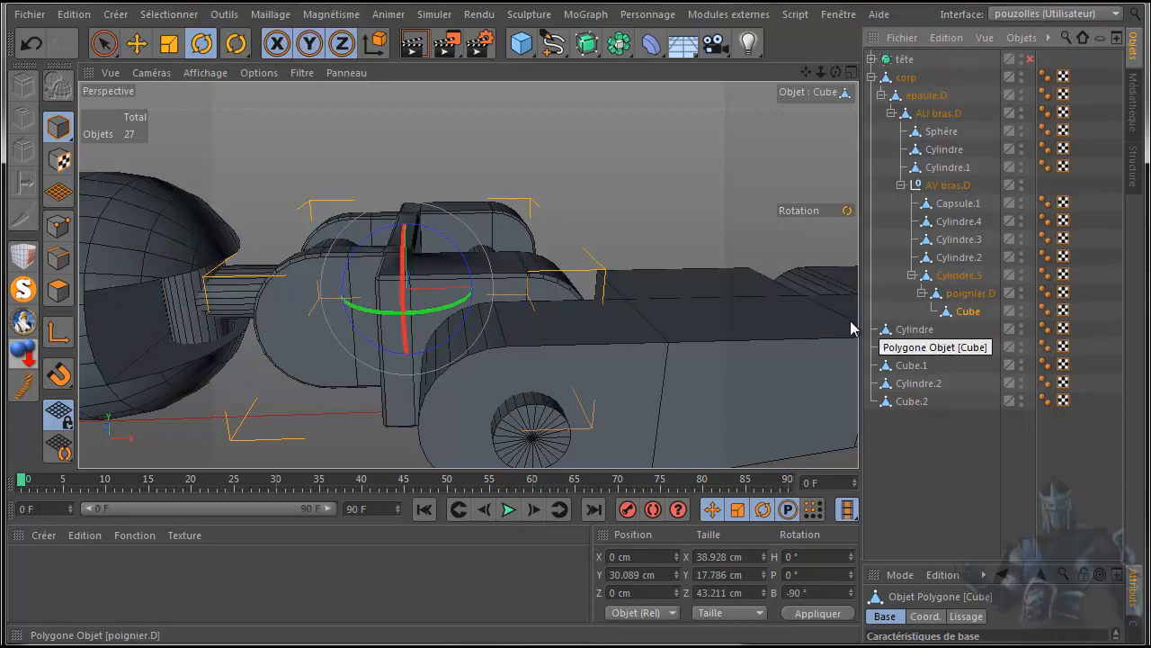
pyautogui.middleClick(287, 406)
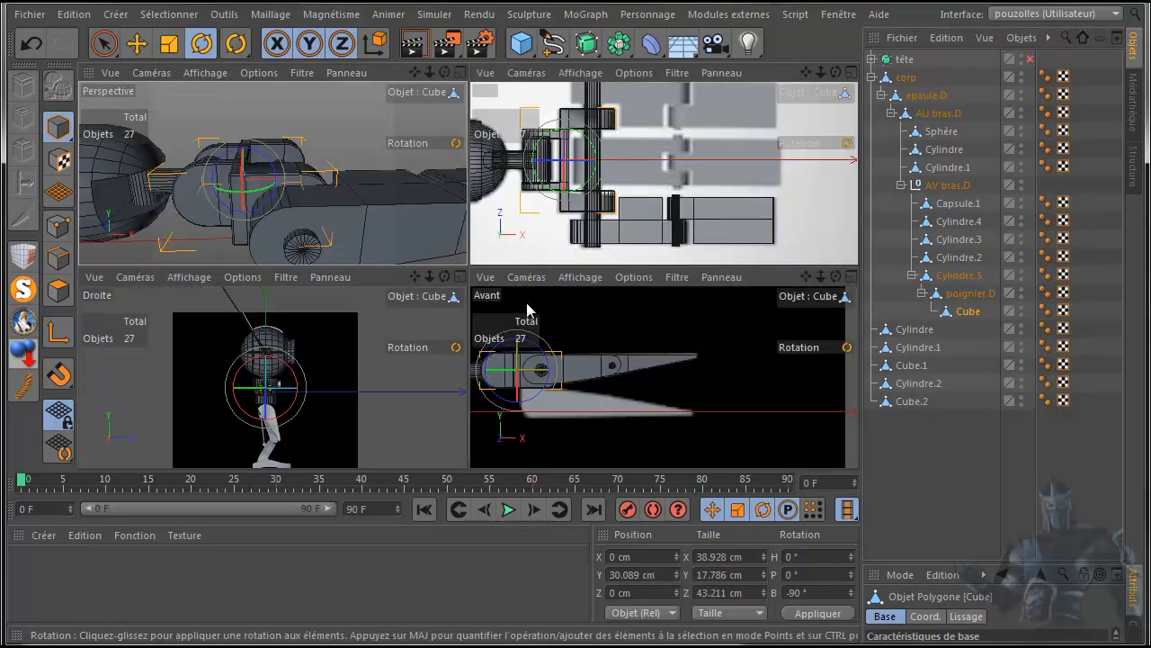
pyautogui.middleClick(588, 313)
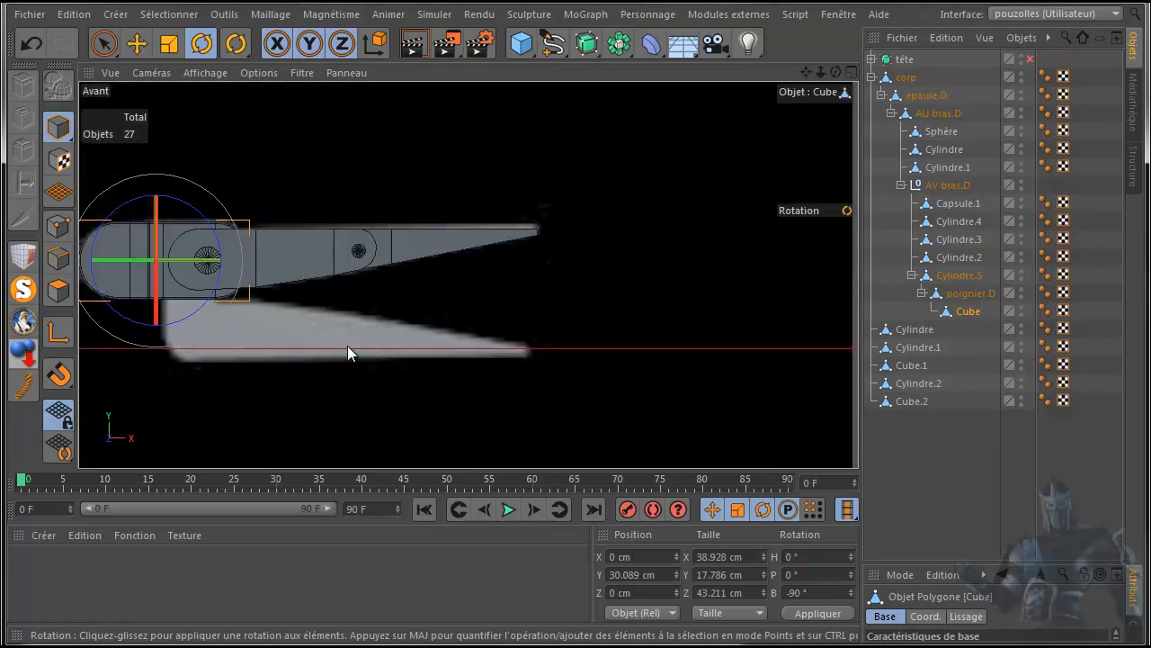
pyautogui.moveTo(808, 73); pyautogui.dragTo(1054, 86)
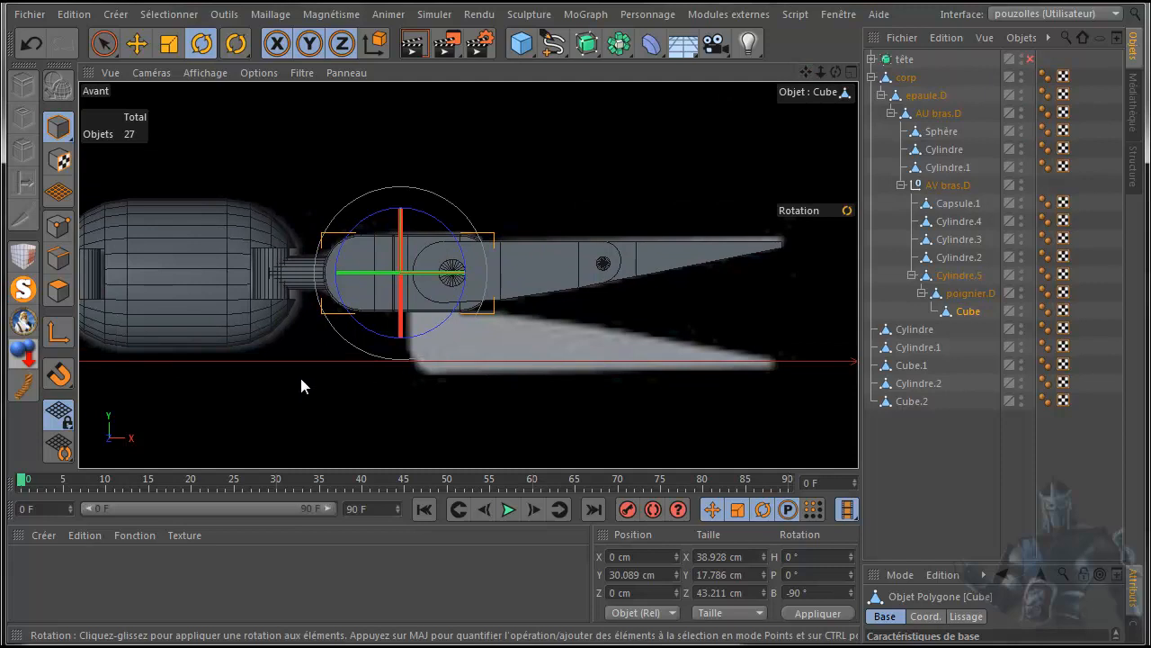
pyautogui.click(58, 336)
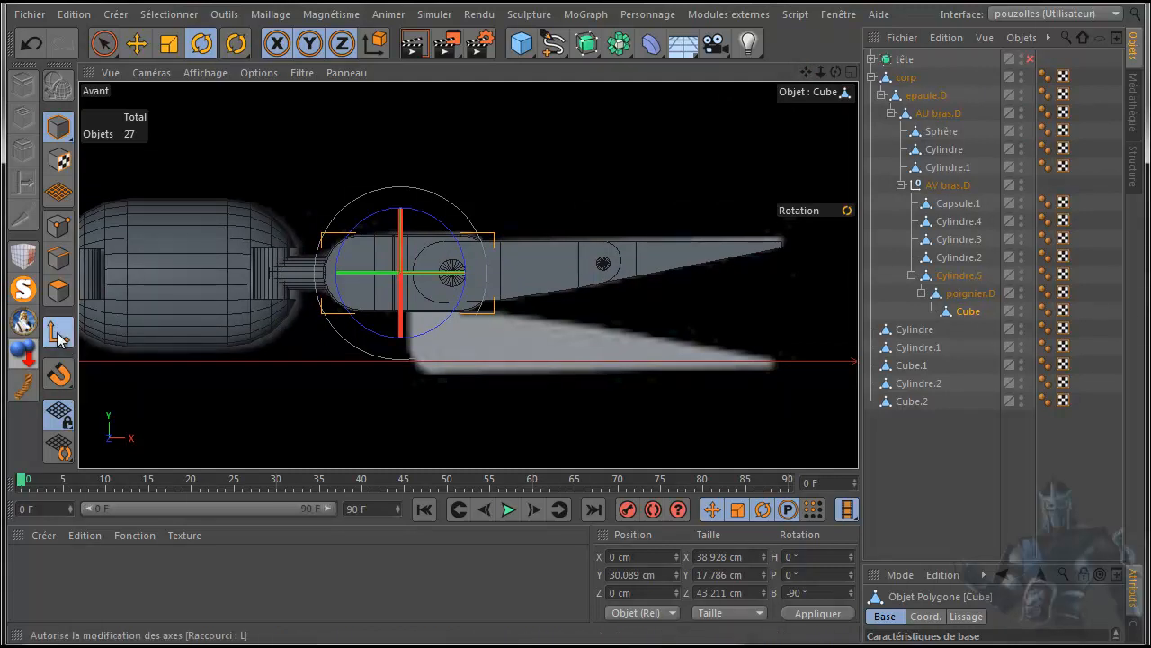
pyautogui.click(137, 47)
pyautogui.moveTo(509, 279); pyautogui.dragTo(456, 281)
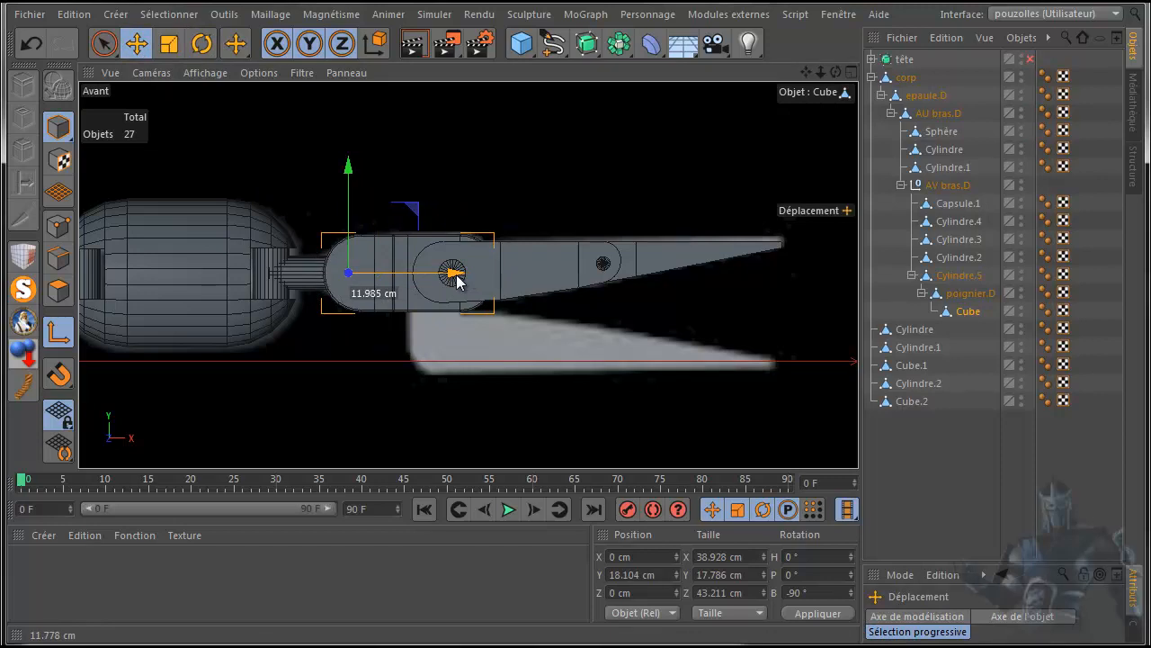
pyautogui.moveTo(456, 281); pyautogui.dragTo(460, 281)
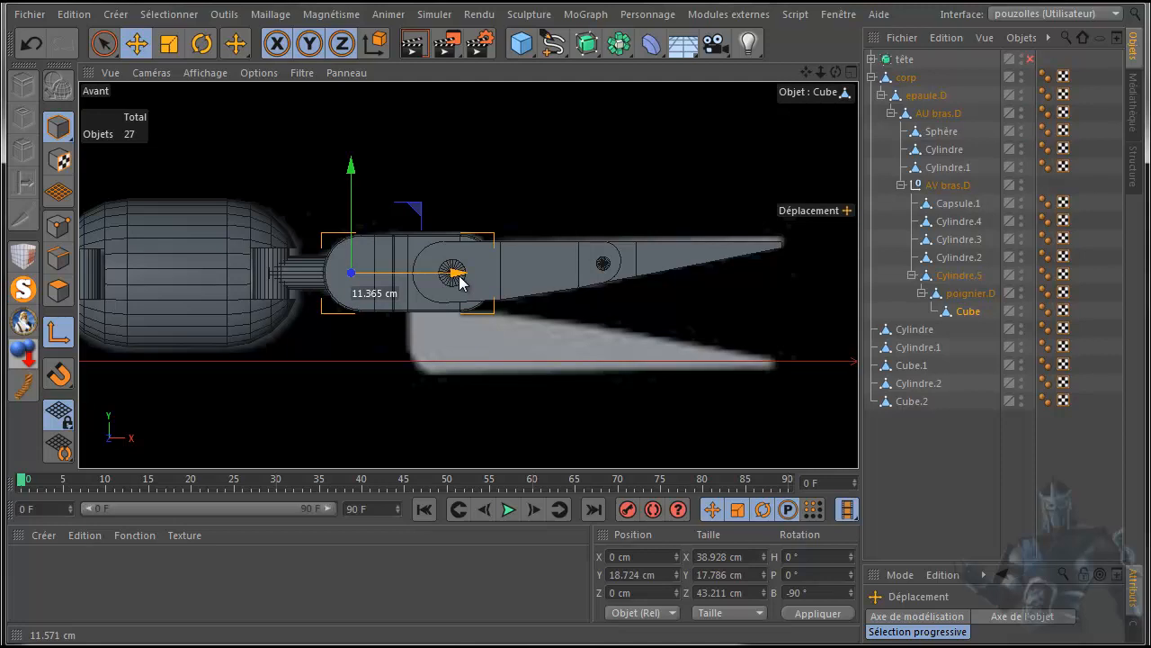
# Step: Refine Cube's axis in the top view by snapping it to the end of poignier.D at Y 18.576 cm, and turn snapping off
pyautogui.middleClick(312, 365)
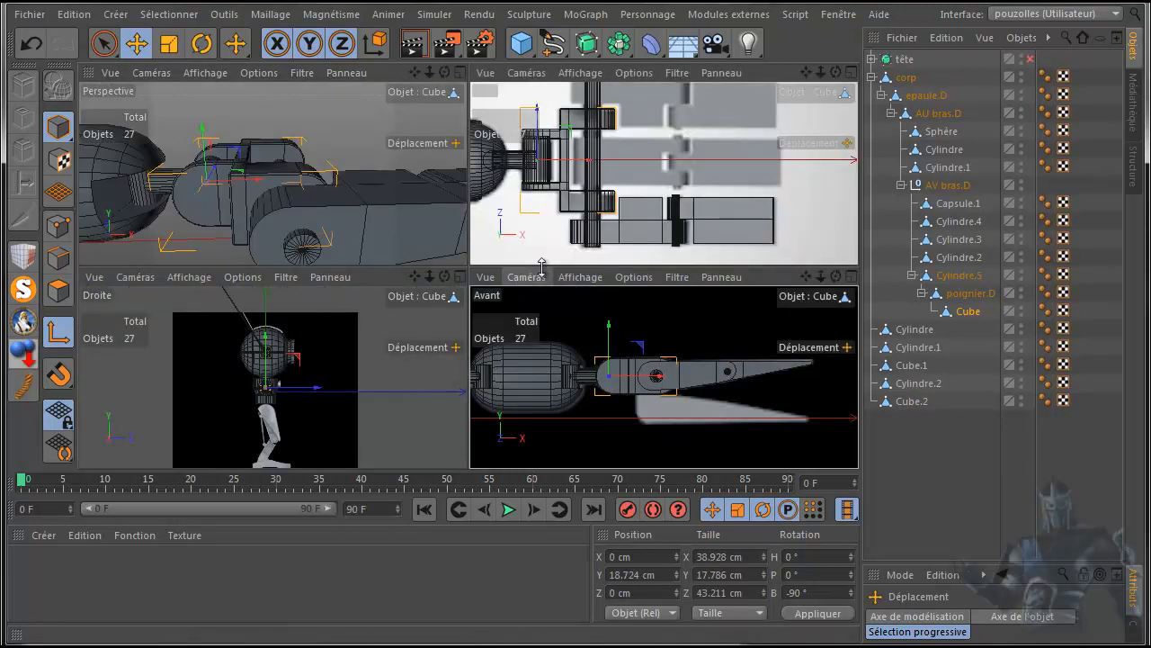
pyautogui.middleClick(530, 256)
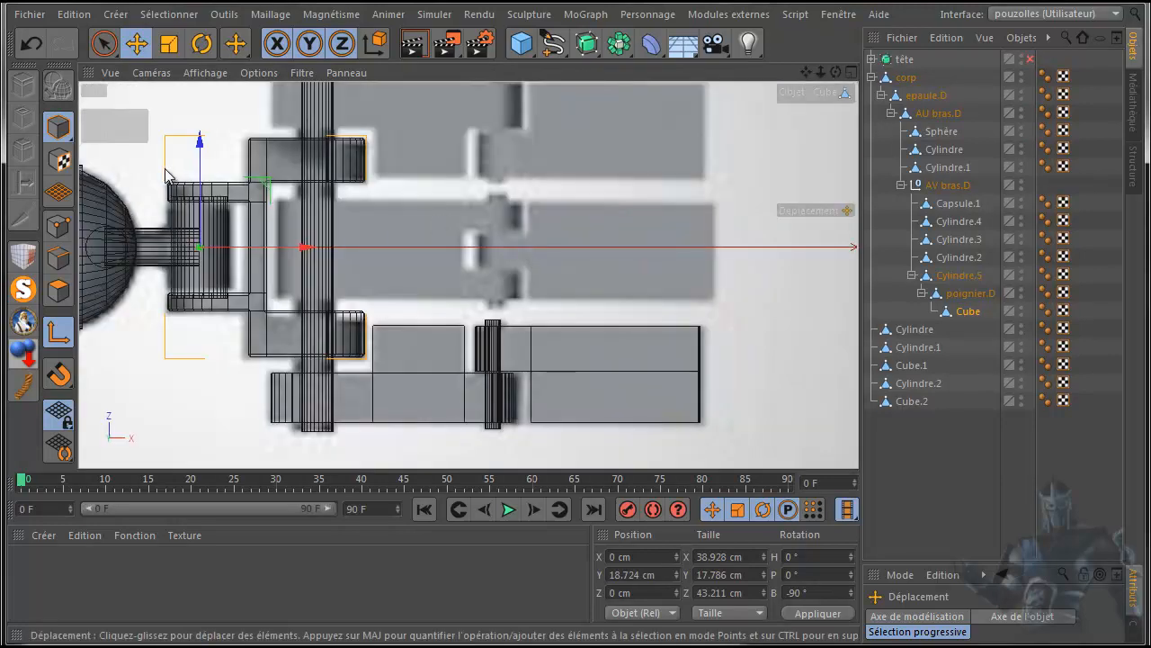
pyautogui.scroll(5, 195, 188)
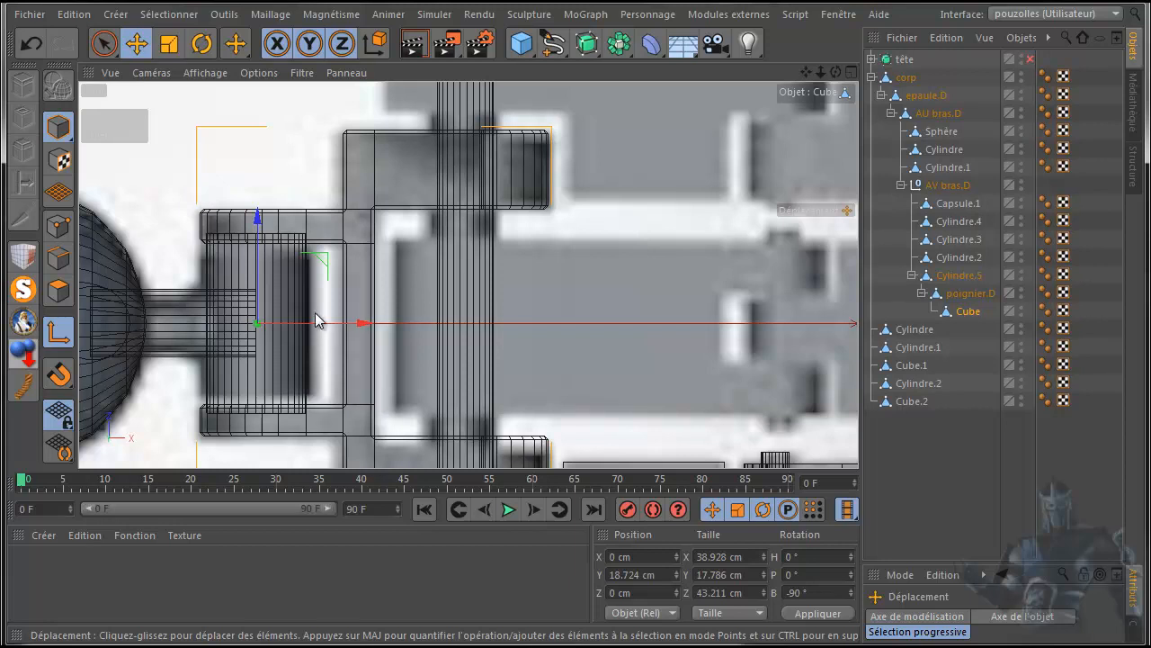
pyautogui.moveTo(364, 323); pyautogui.dragTo(361, 323)
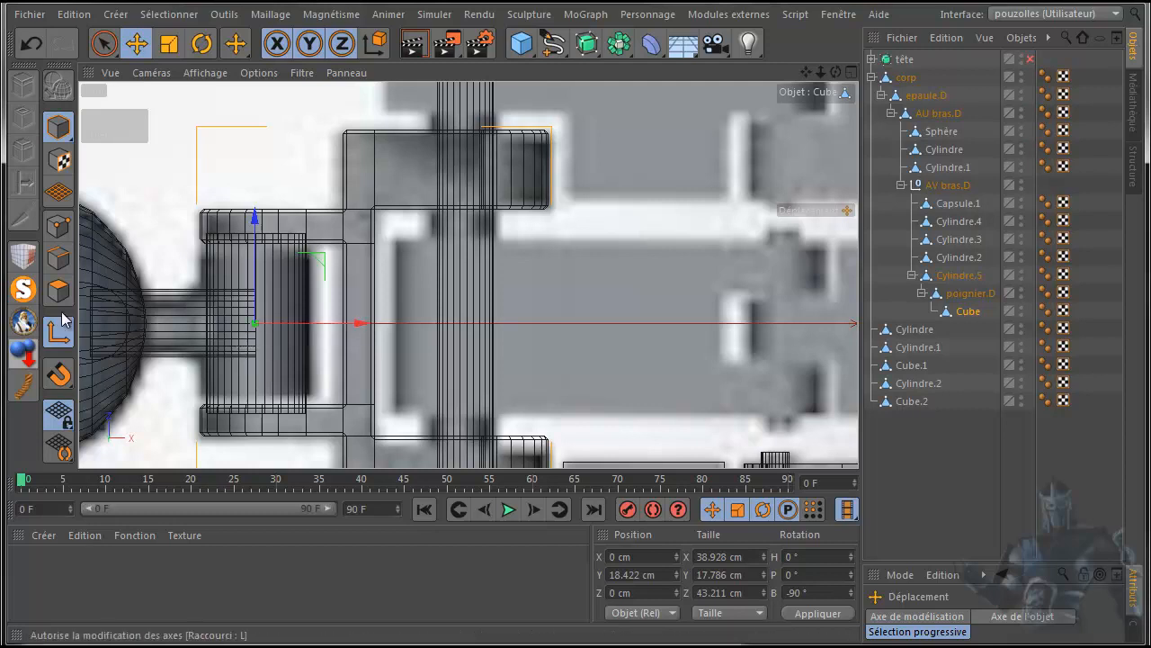
pyautogui.click(56, 367)
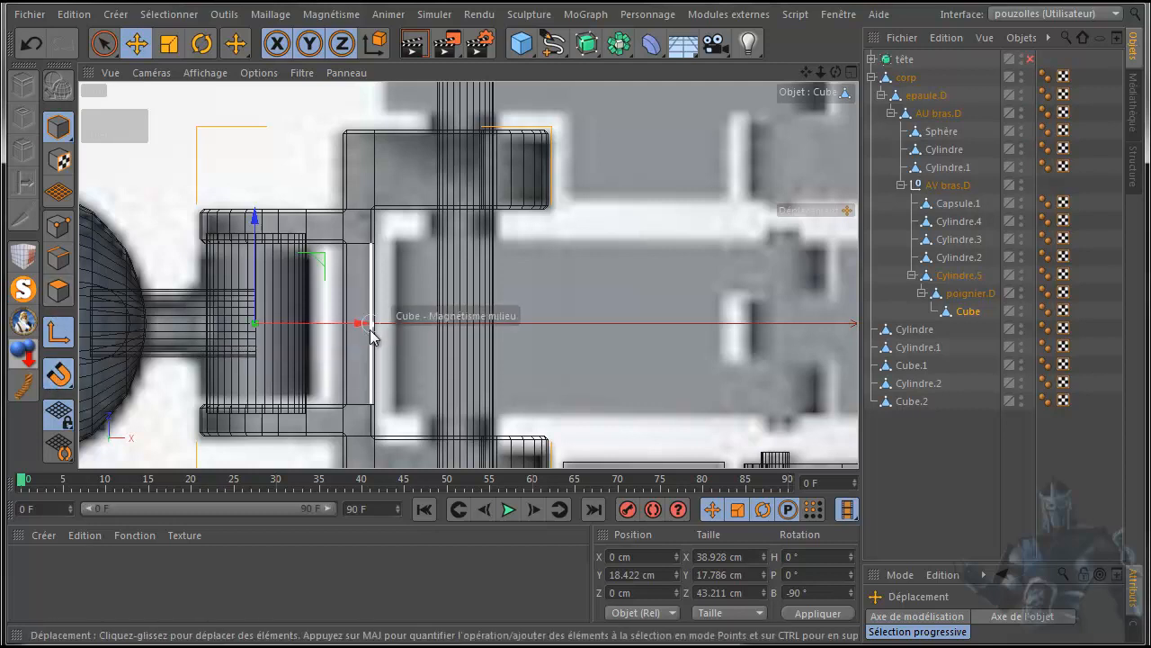
pyautogui.moveTo(356, 323); pyautogui.dragTo(351, 325)
pyautogui.click(64, 374)
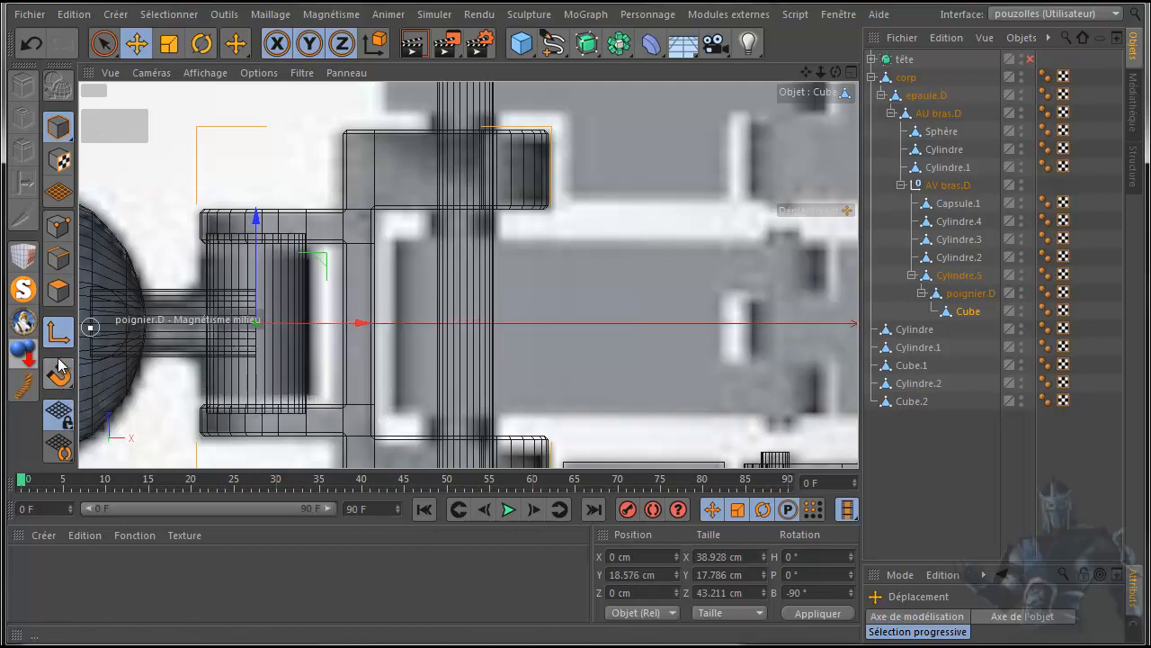
# Step: Test Cube's new pivot by rotating it around the wrist hinge in the front view, and undo the rotation
pyautogui.click(201, 44)
pyautogui.middleClick(559, 381)
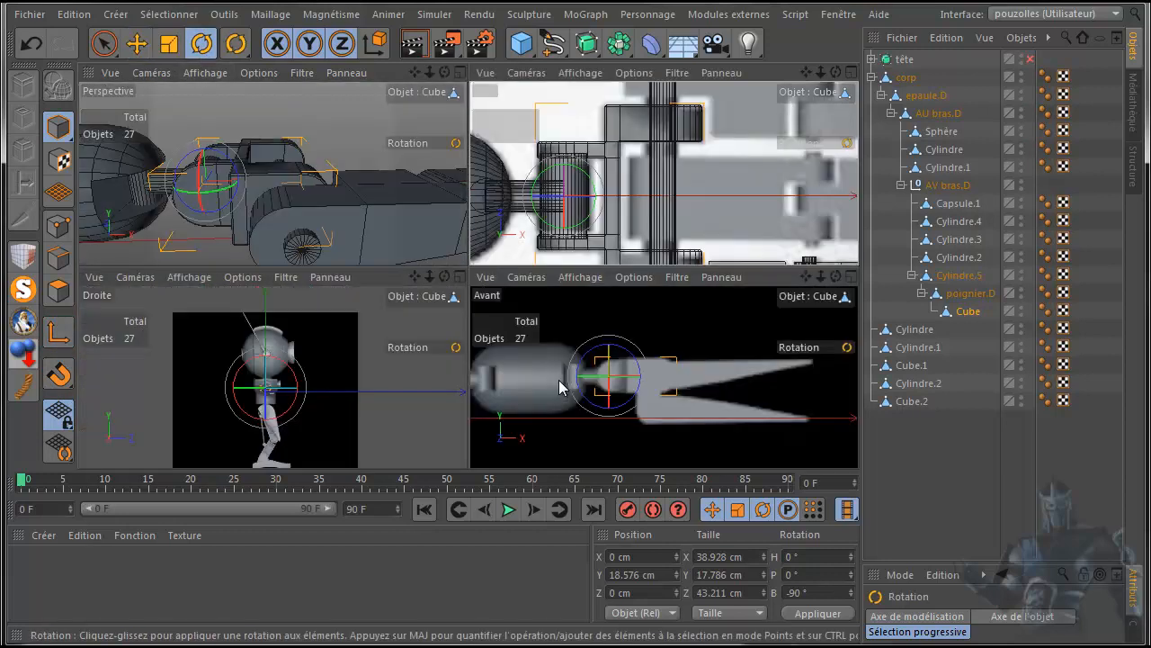
pyautogui.middleClick(657, 327)
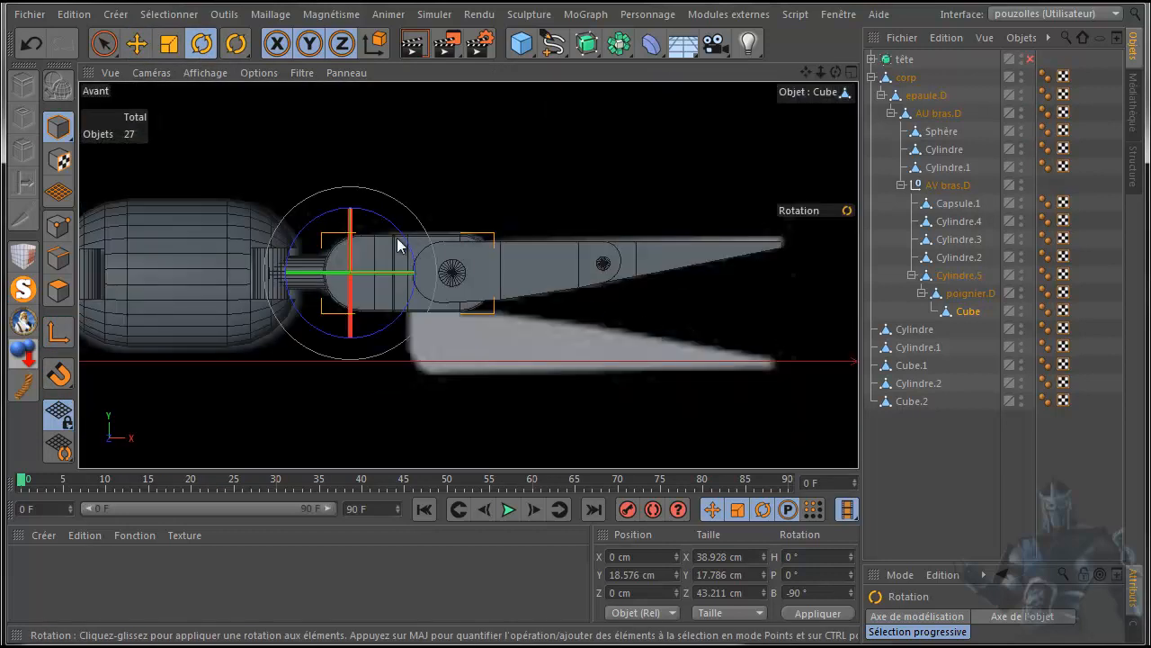
pyautogui.moveTo(404, 241)
pyautogui.mouseDown()
pyautogui.moveTo(404, 283)
pyautogui.moveTo(372, 226)
pyautogui.moveTo(393, 263)
pyautogui.moveTo(390, 250)
pyautogui.mouseUp()
pyautogui.click(31, 43)
# Step: Make Cylindre a child of Cube and Cylindre.1 a child of Cylindre in the wrist hierarchy
pyautogui.click(908, 329)
pyautogui.click(137, 43)
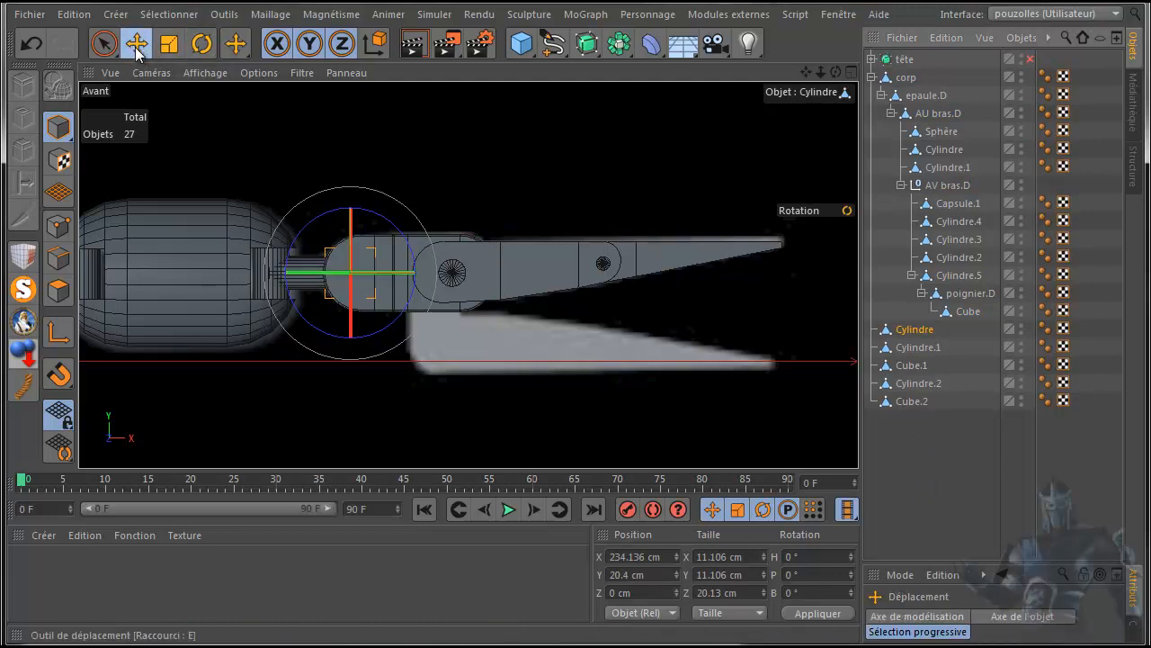
pyautogui.middleClick(479, 427)
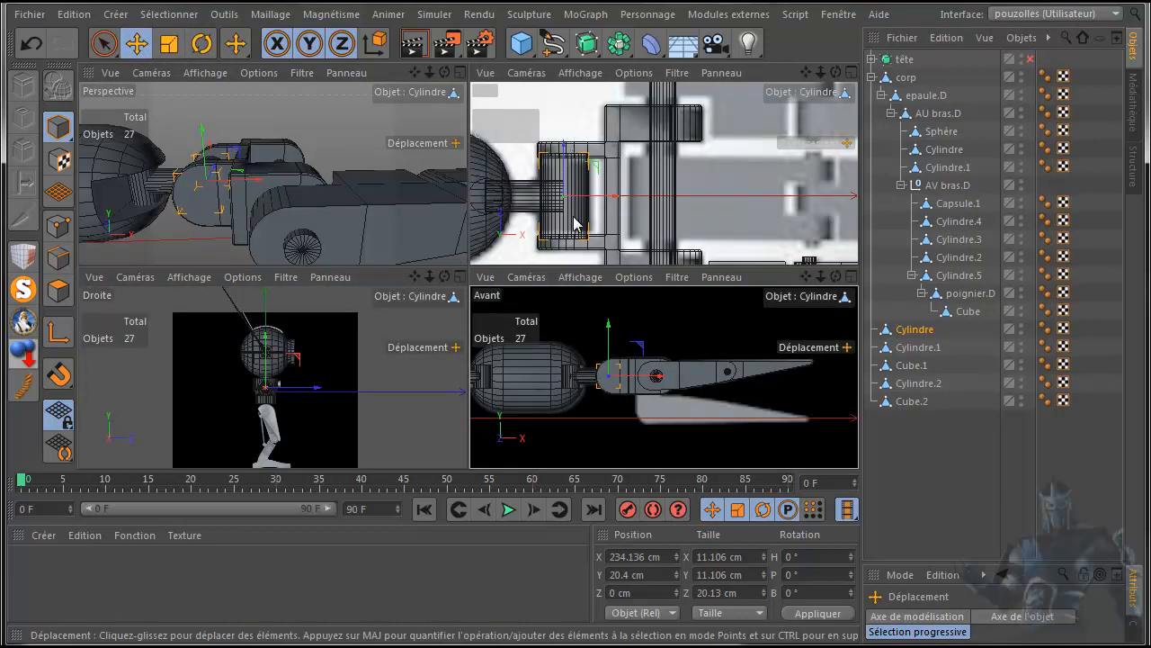
pyautogui.moveTo(917, 334); pyautogui.dragTo(969, 315)
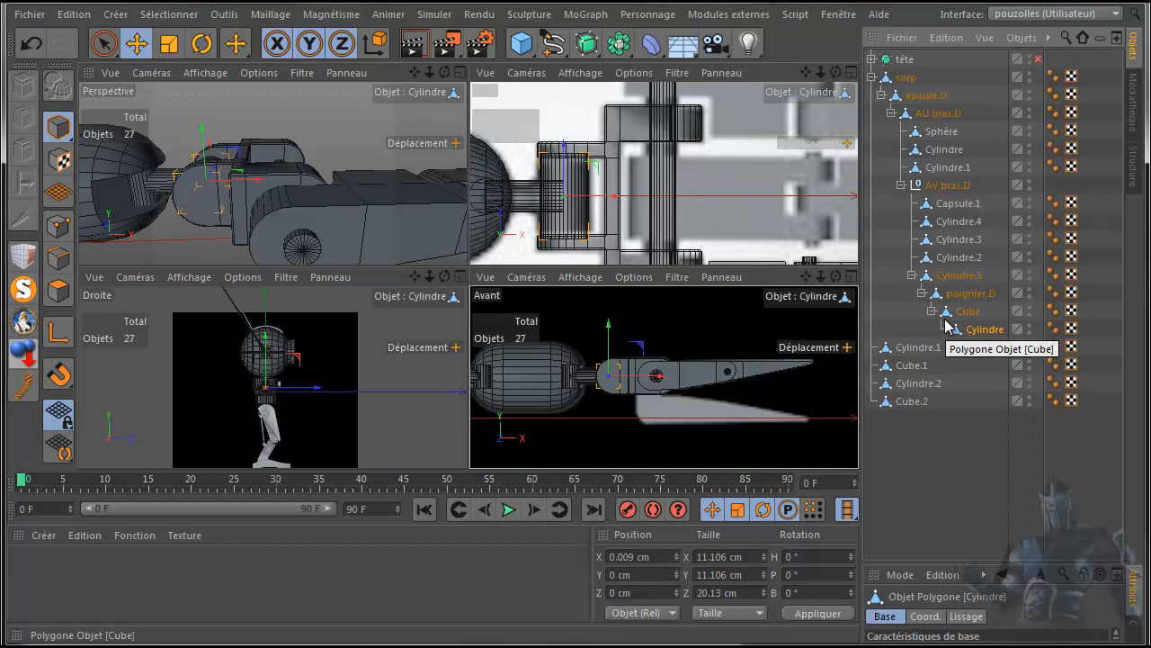
pyautogui.click(915, 350)
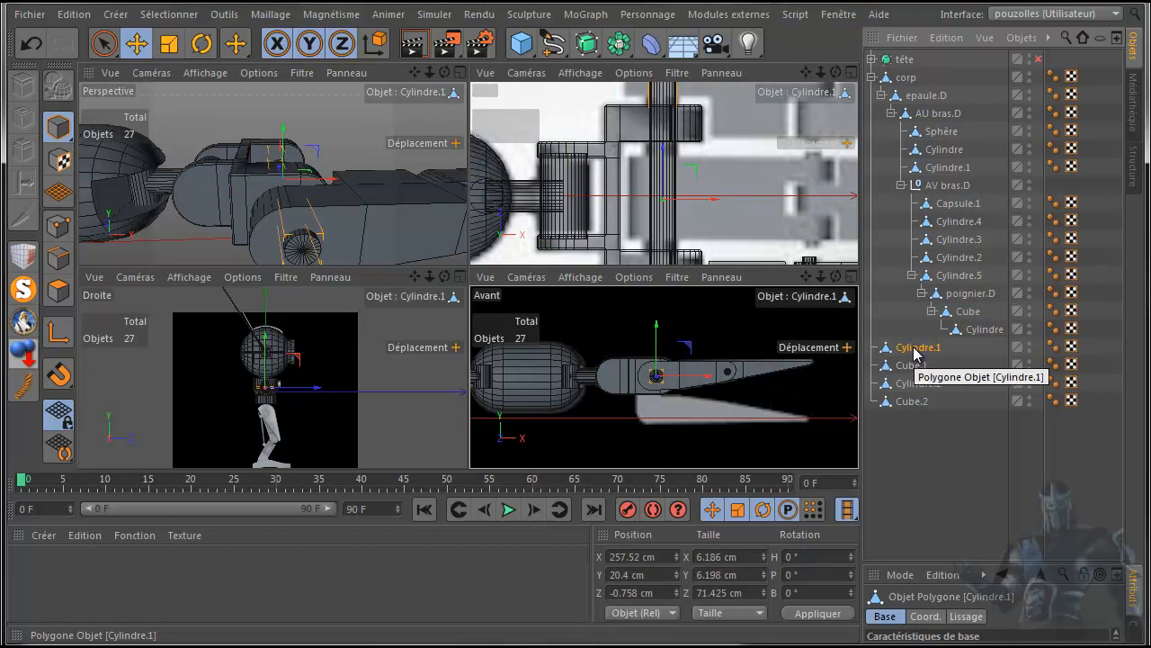
pyautogui.moveTo(915, 347); pyautogui.dragTo(989, 330)
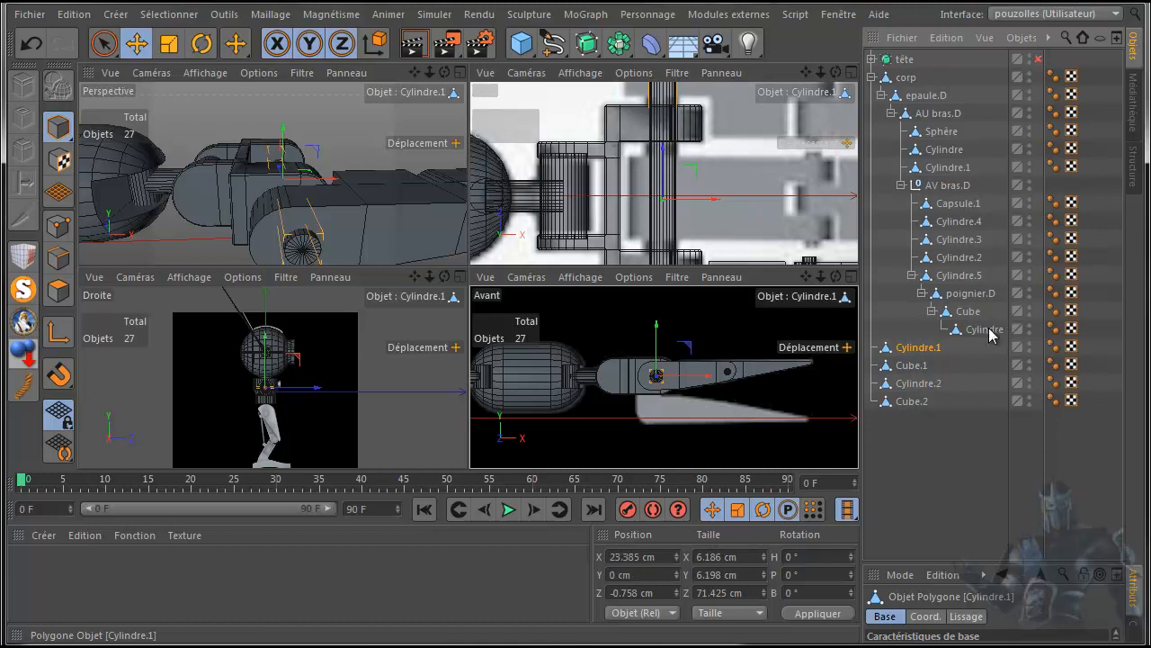
# Step: Continue the parent chain by nesting Cube.1 under Cylindre.1, Cylindre.2 under Cube.1, and Cube.2 under Cylindre.2
pyautogui.click(905, 365)
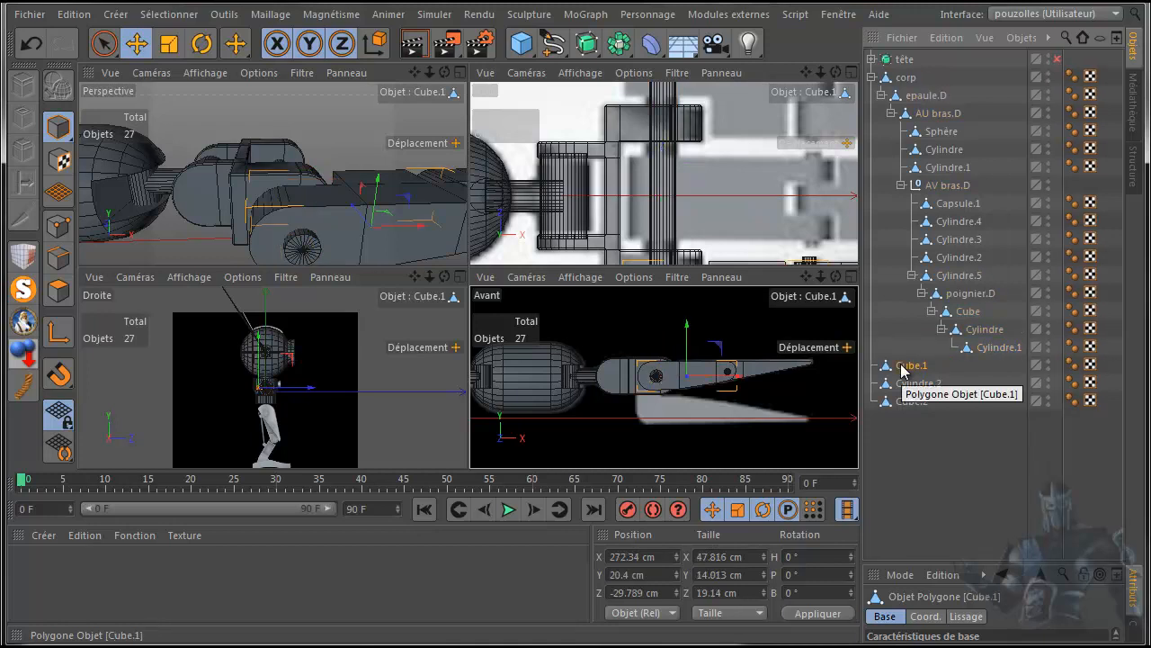
pyautogui.moveTo(904, 369); pyautogui.dragTo(1003, 356)
pyautogui.click(910, 384)
pyautogui.moveTo(906, 381); pyautogui.dragTo(1003, 367)
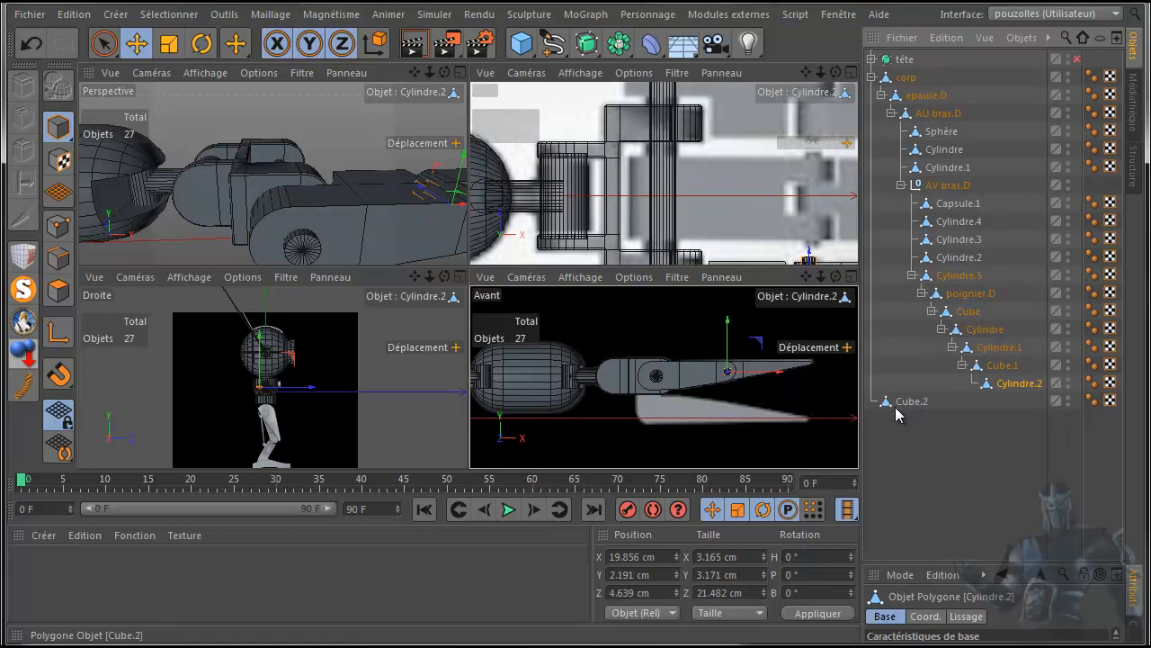
pyautogui.moveTo(899, 409); pyautogui.dragTo(1016, 385)
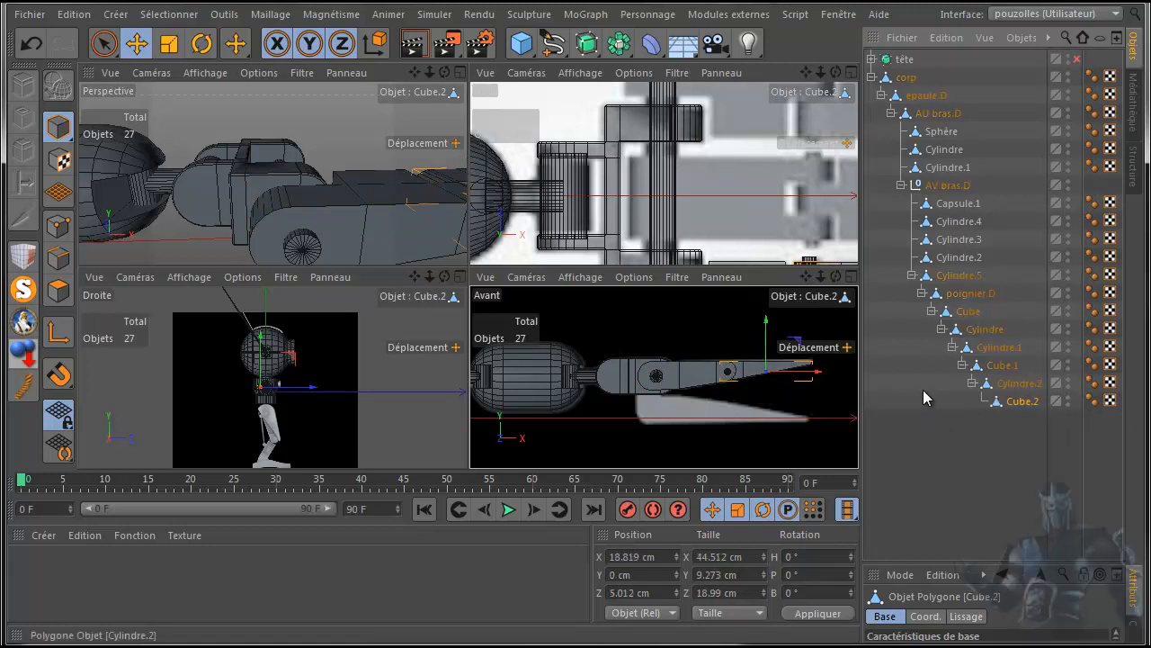
# Step: Test the nested hand chain by rotating Cube around the wrist hinge in the front view, and undo the rotation
pyautogui.click(968, 313)
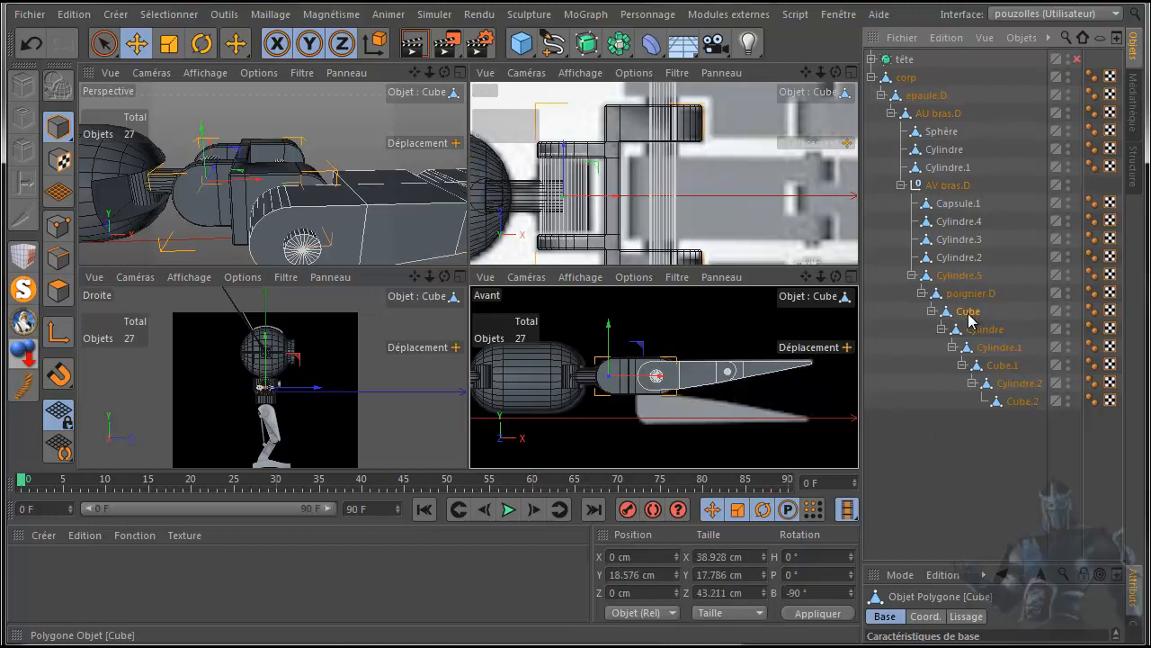
pyautogui.middleClick(688, 324)
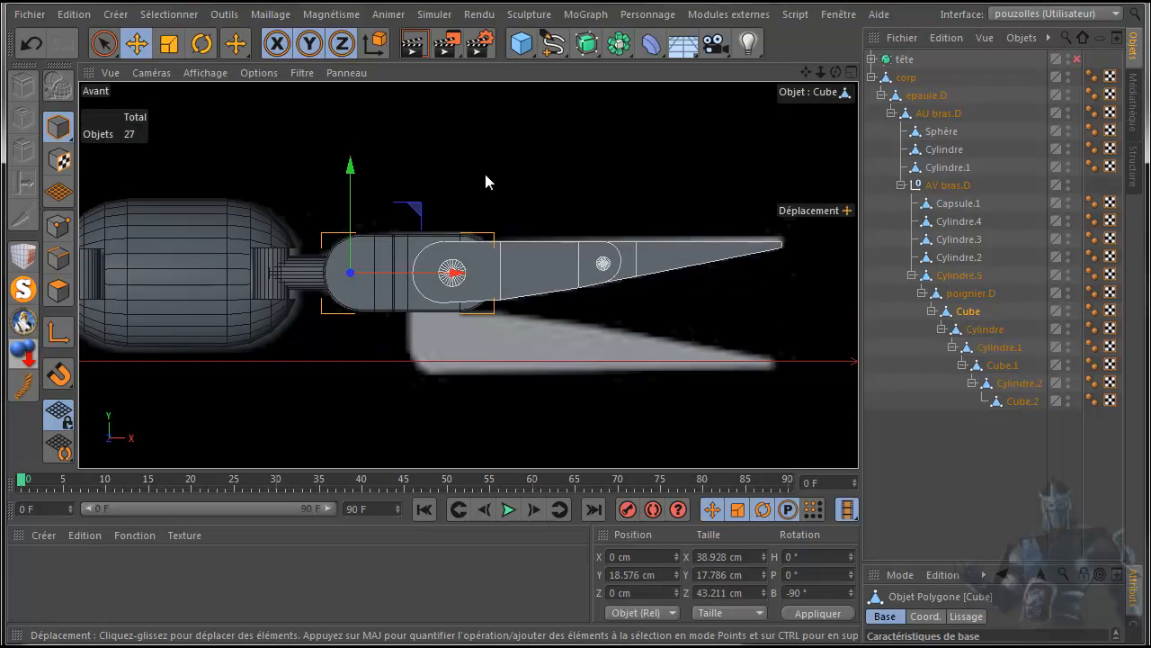
pyautogui.click(204, 45)
pyautogui.moveTo(391, 222)
pyautogui.mouseDown()
pyautogui.moveTo(406, 272)
pyautogui.moveTo(393, 240)
pyautogui.mouseUp()
pyautogui.click(32, 42)
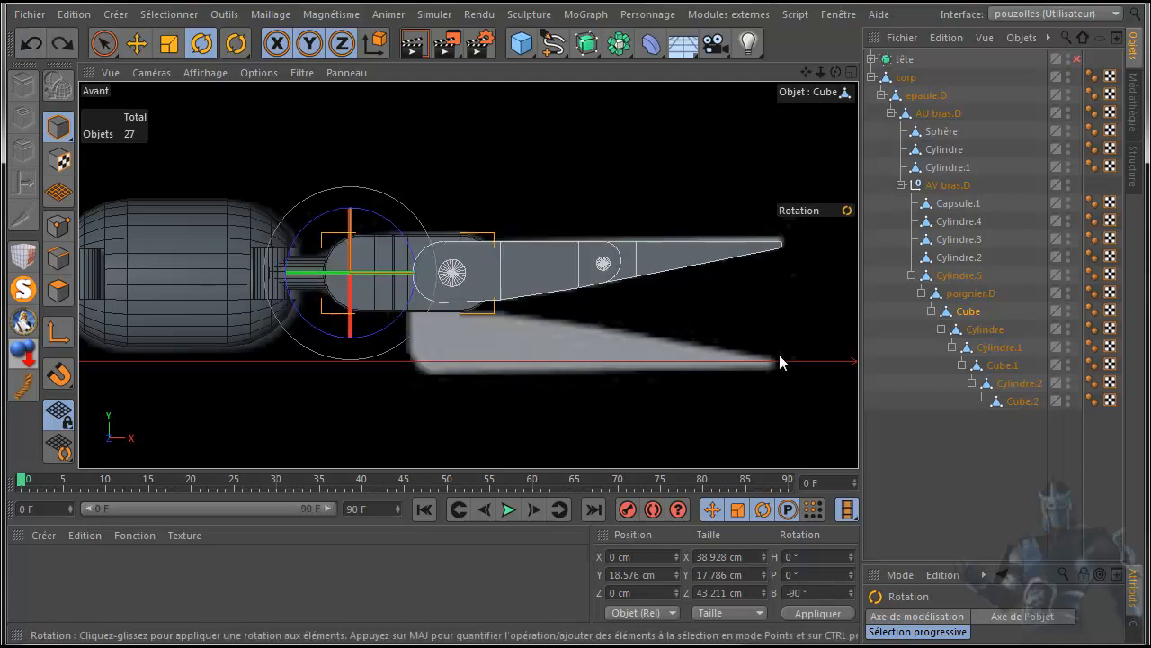
# Step: Check the pivots of Cylindre and Cylindre.1, and snap Cube.1's axis to the centre of the Cylindre.1 pin at X 0 cm
pyautogui.click(988, 330)
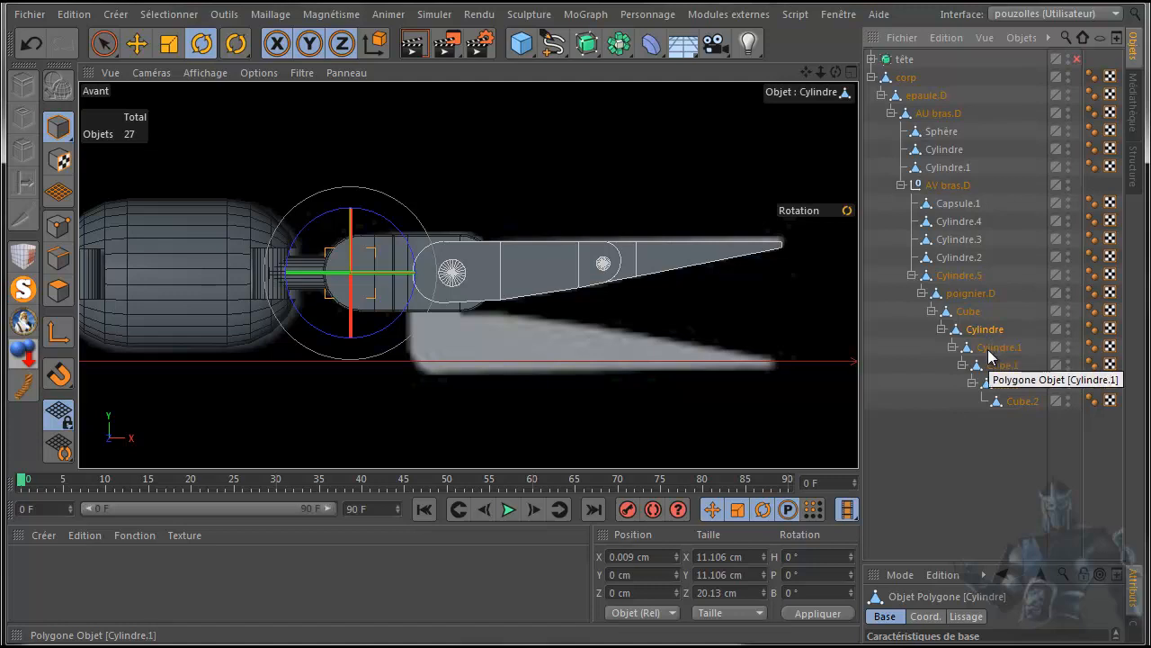
pyautogui.click(988, 349)
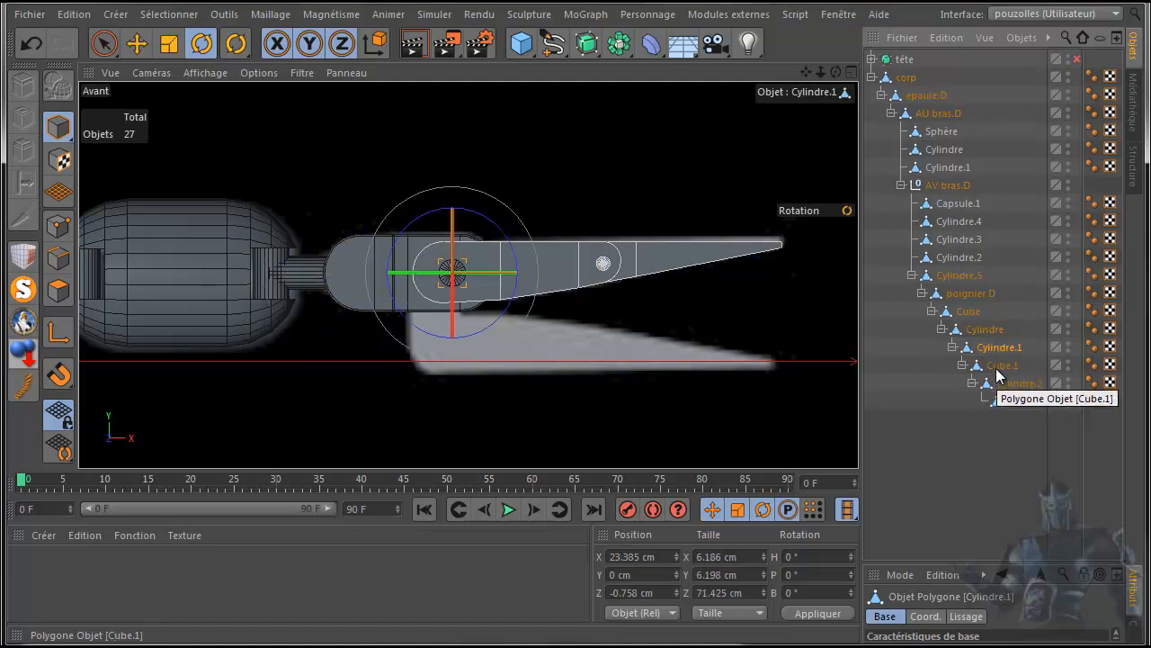
pyautogui.click(997, 369)
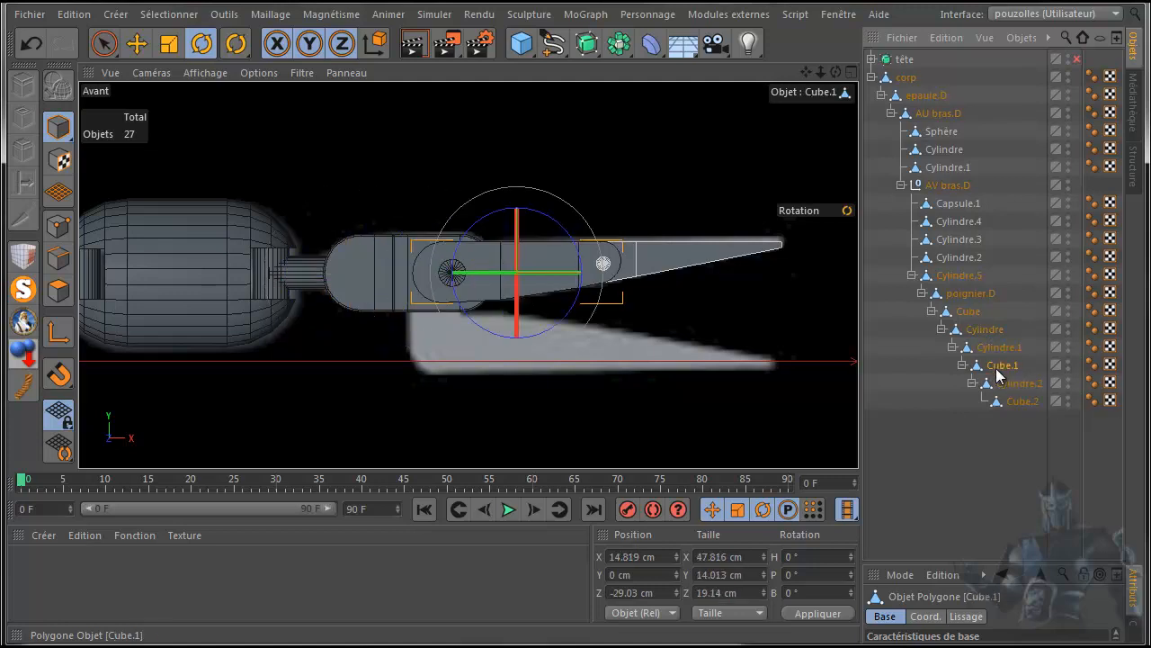
pyautogui.click(137, 44)
pyautogui.click(57, 334)
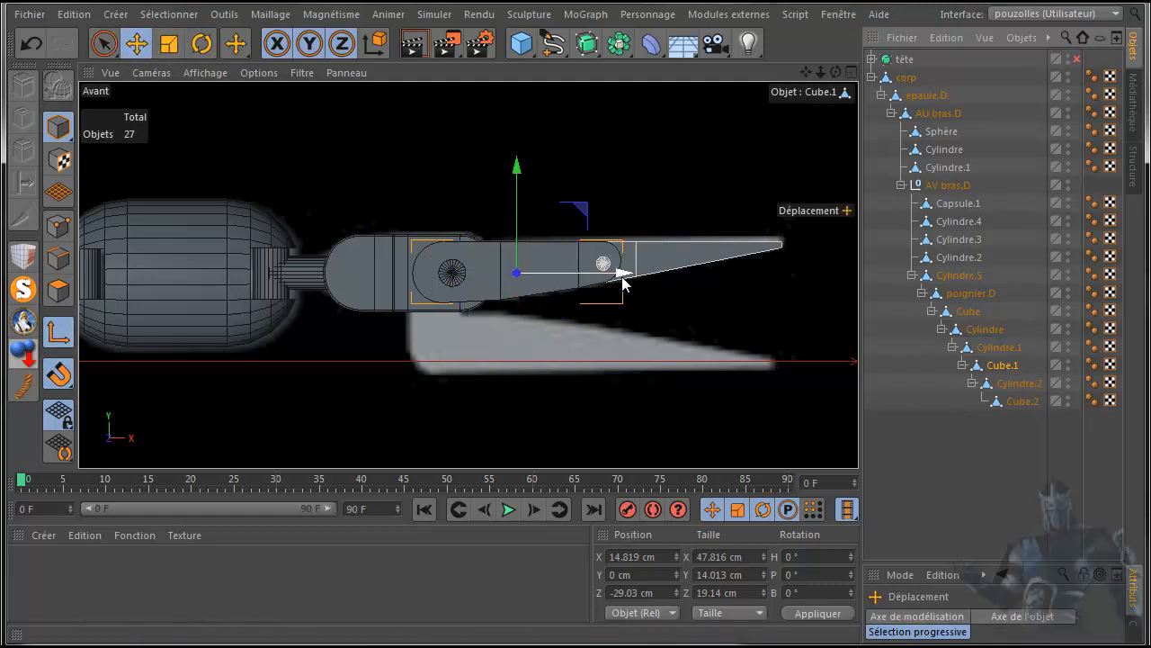
pyautogui.moveTo(621, 276); pyautogui.dragTo(555, 283)
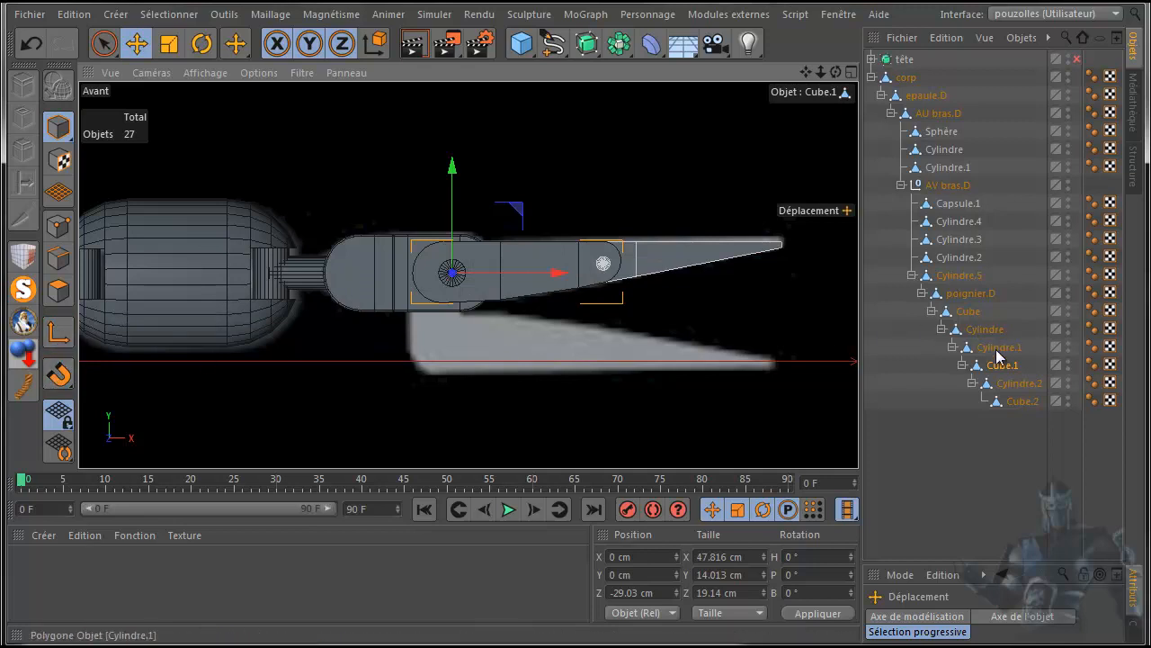
# Step: Test Cube.1's new pivot by rotating it around the Cylindre.1 pin in the front view, and undo the rotation
pyautogui.click(201, 43)
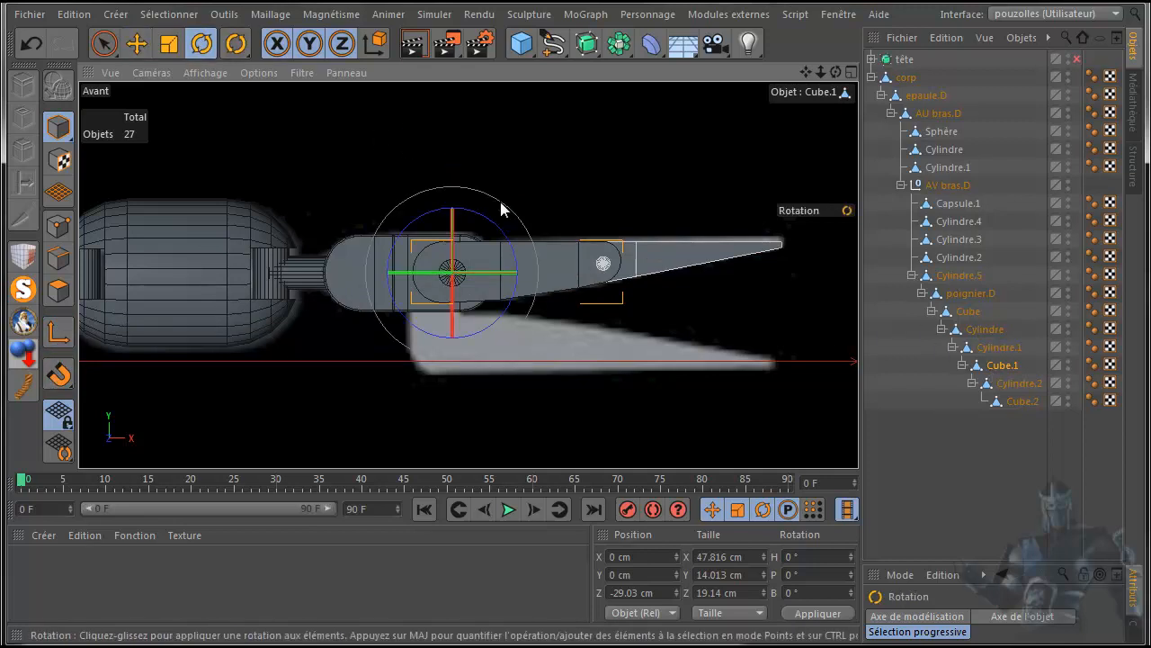
pyautogui.moveTo(496, 227)
pyautogui.mouseDown()
pyautogui.moveTo(504, 261)
pyautogui.moveTo(493, 227)
pyautogui.mouseUp()
pyautogui.click(23, 38)
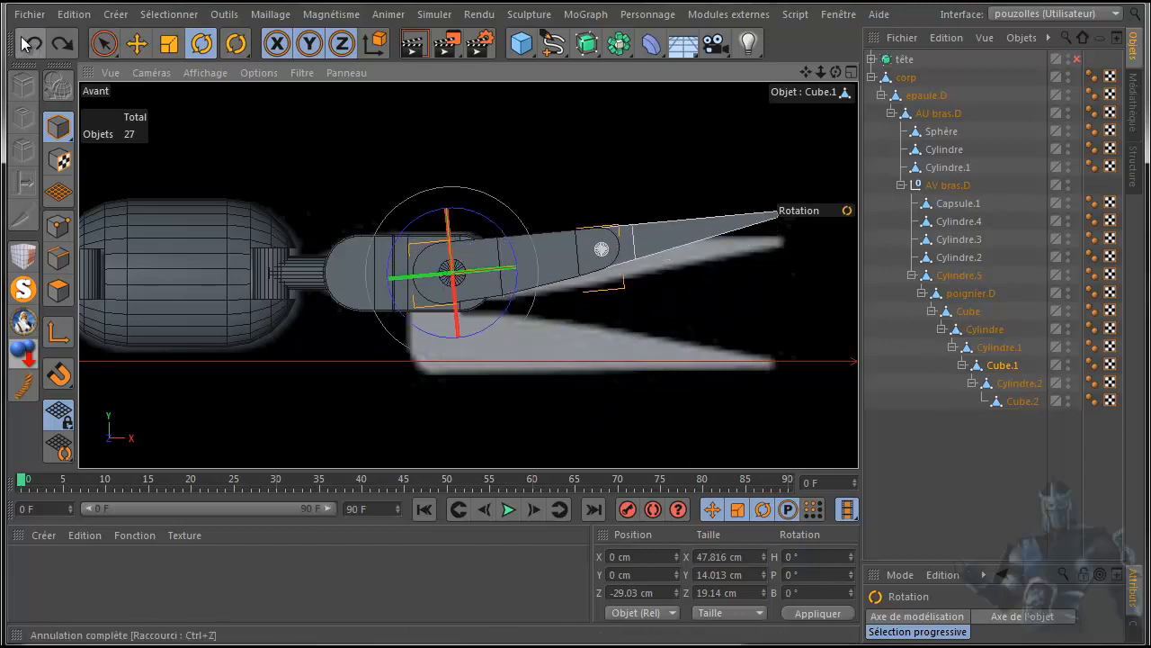
# Step: Snap Cube.2's axis to the centre of the Cylindre.2 pin at X 0 cm in the front view
pyautogui.click(1012, 383)
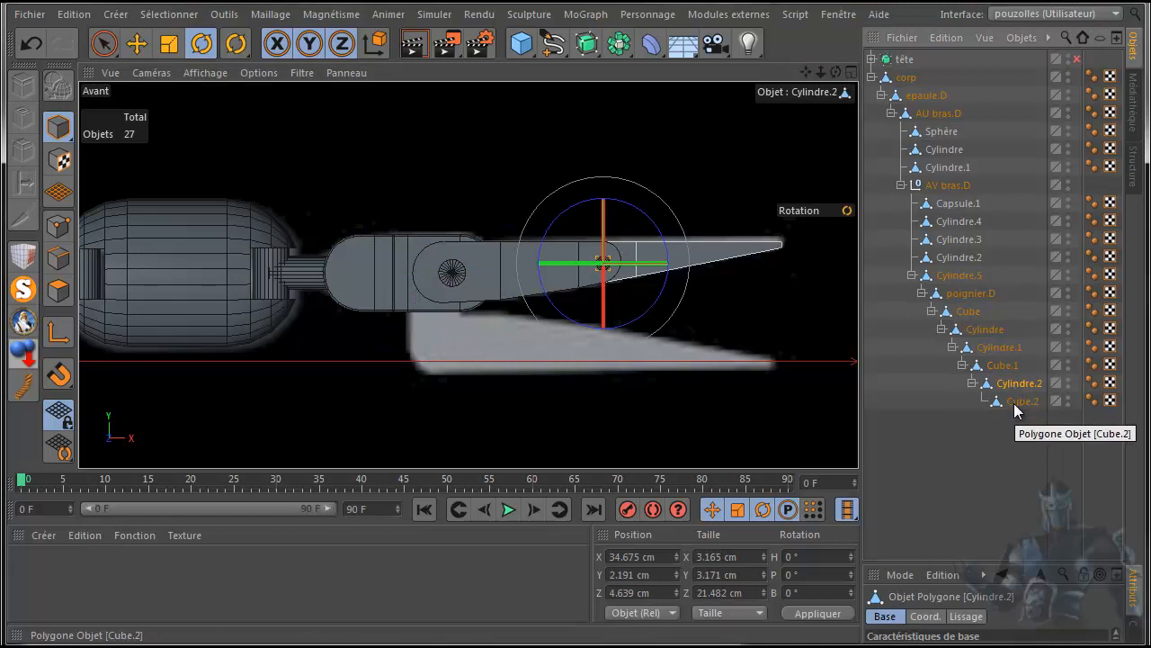
pyautogui.click(1014, 402)
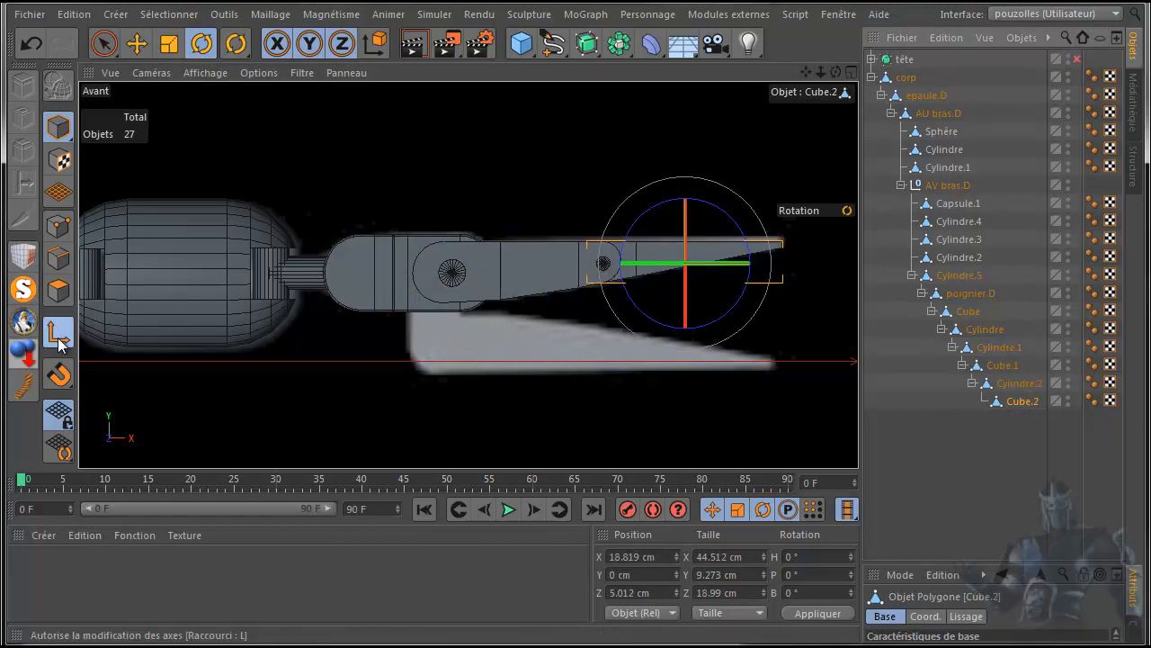
pyautogui.click(137, 43)
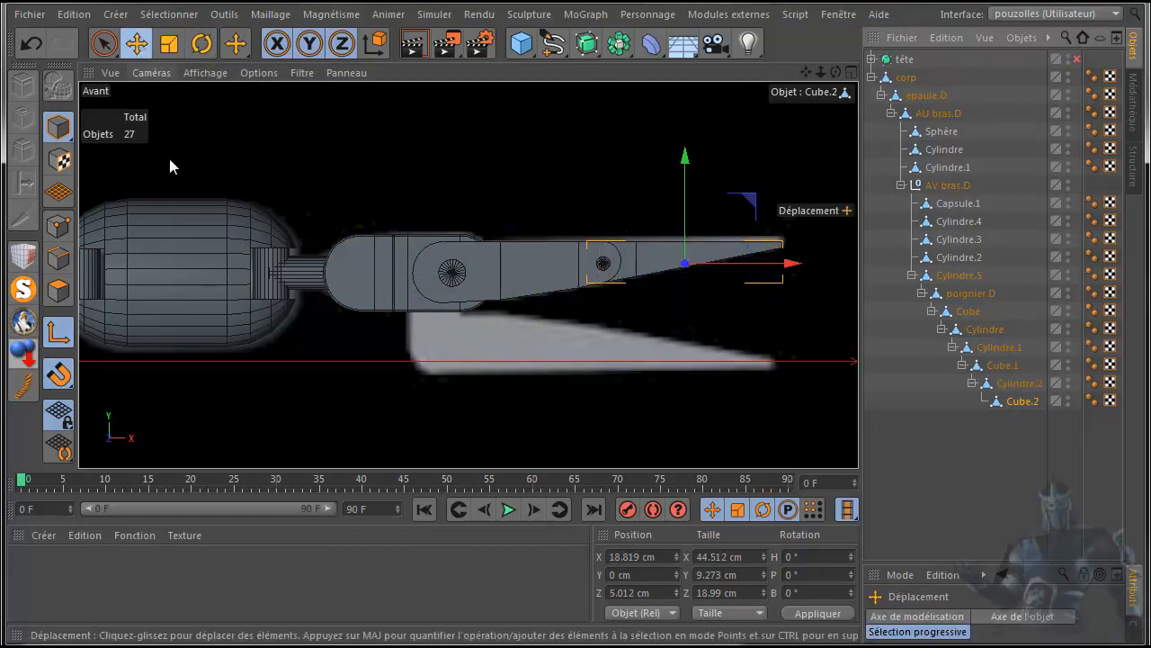
pyautogui.moveTo(792, 267); pyautogui.dragTo(711, 273)
pyautogui.scroll(5, 609, 262)
pyautogui.scroll(3, 612, 267)
pyautogui.scroll(-5, 612, 269)
pyautogui.scroll(-3, 611, 270)
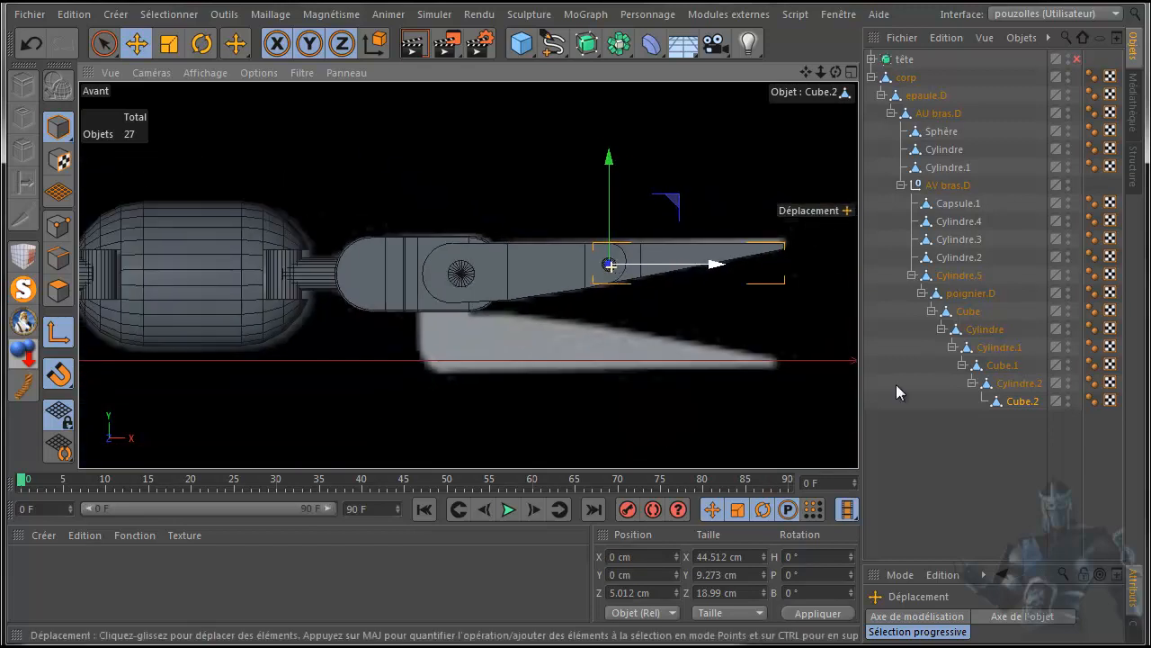
# Step: Test Cube.2's new pivot by rotating it slightly in the front view, and undo the rotation
pyautogui.click(1016, 403)
pyautogui.press('r')
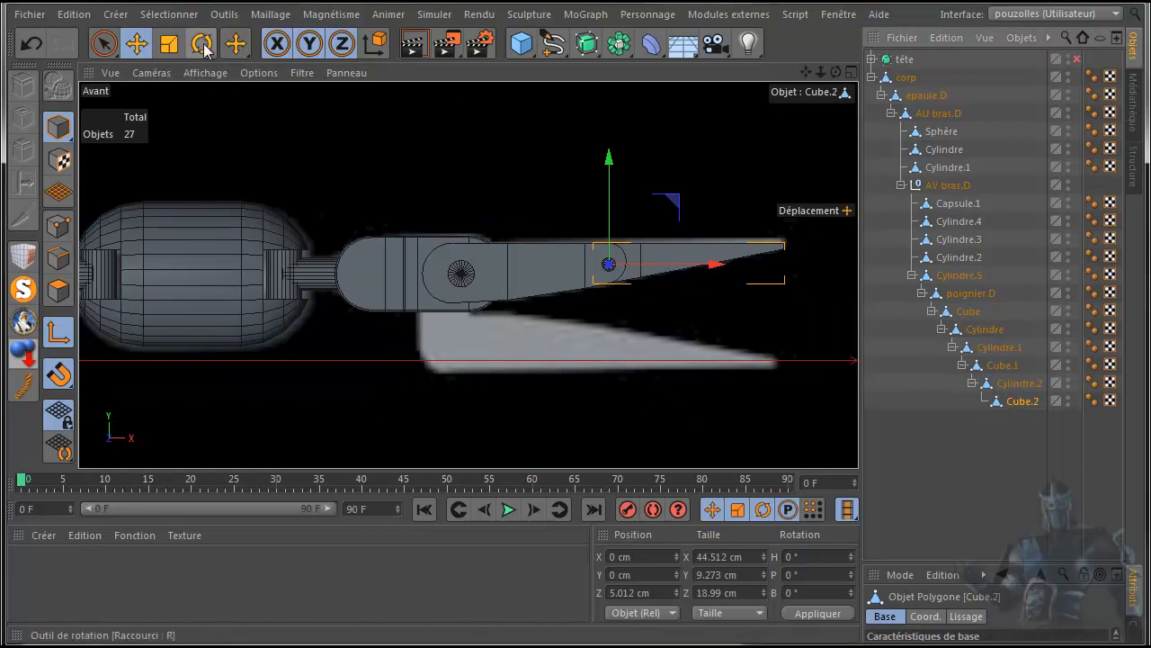
pyautogui.moveTo(654, 216); pyautogui.dragTo(630, 225)
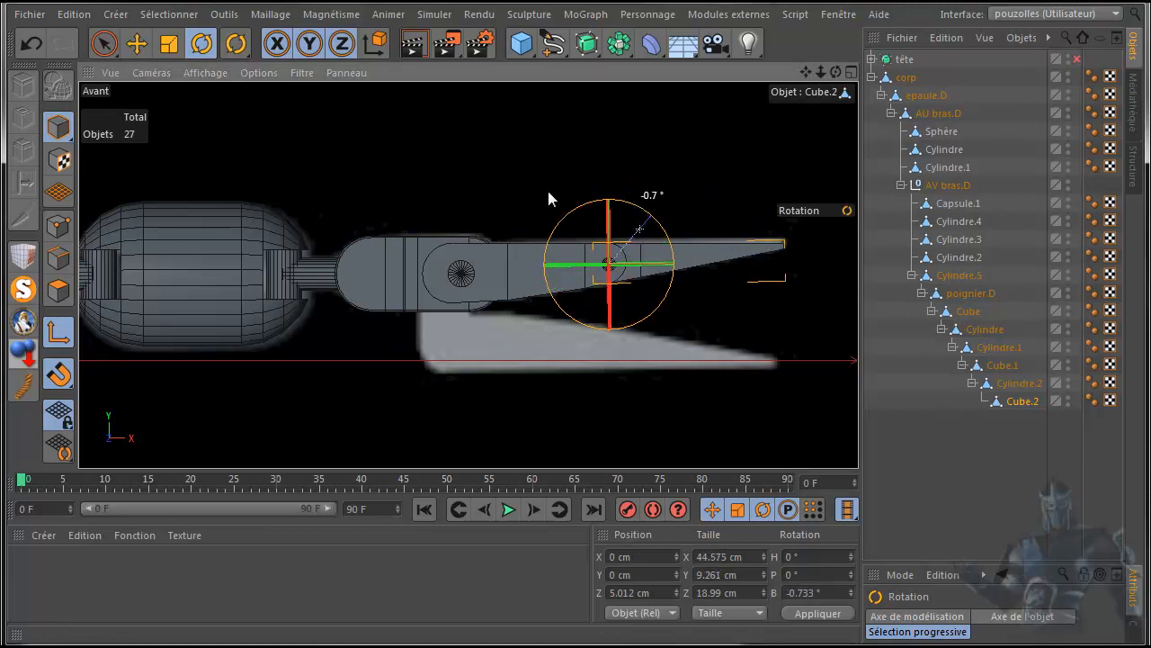
pyautogui.click(26, 42)
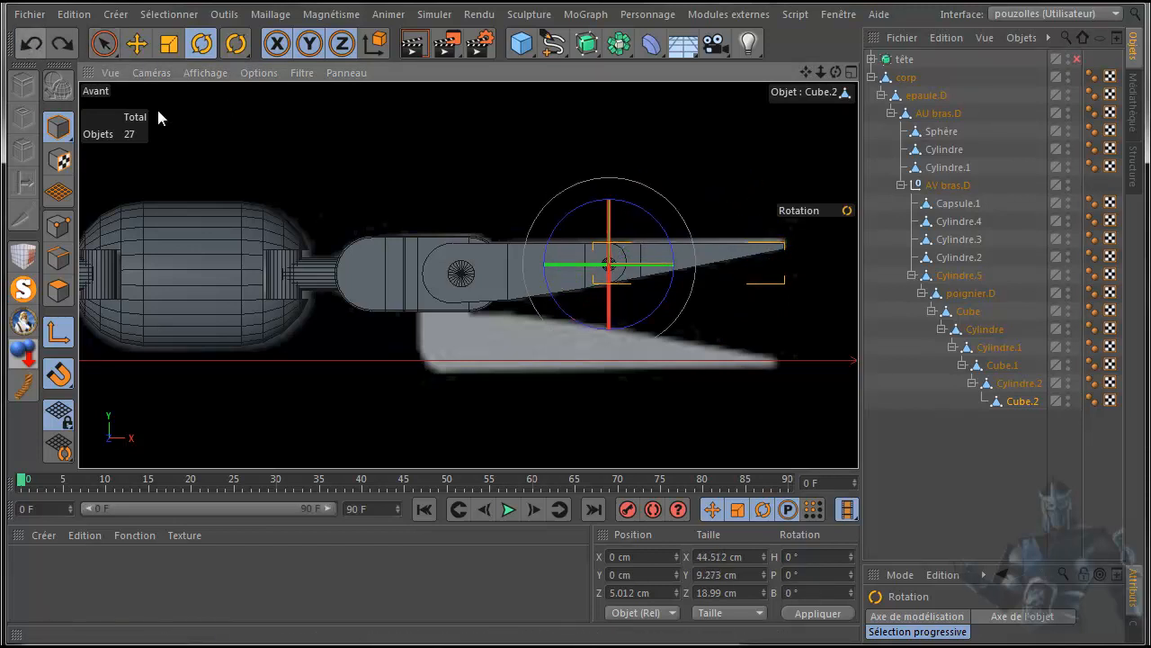
# Step: Undo a trial rotation of Cube.2 in the perspective view, and turn off axis editing and snapping
pyautogui.middleClick(309, 145)
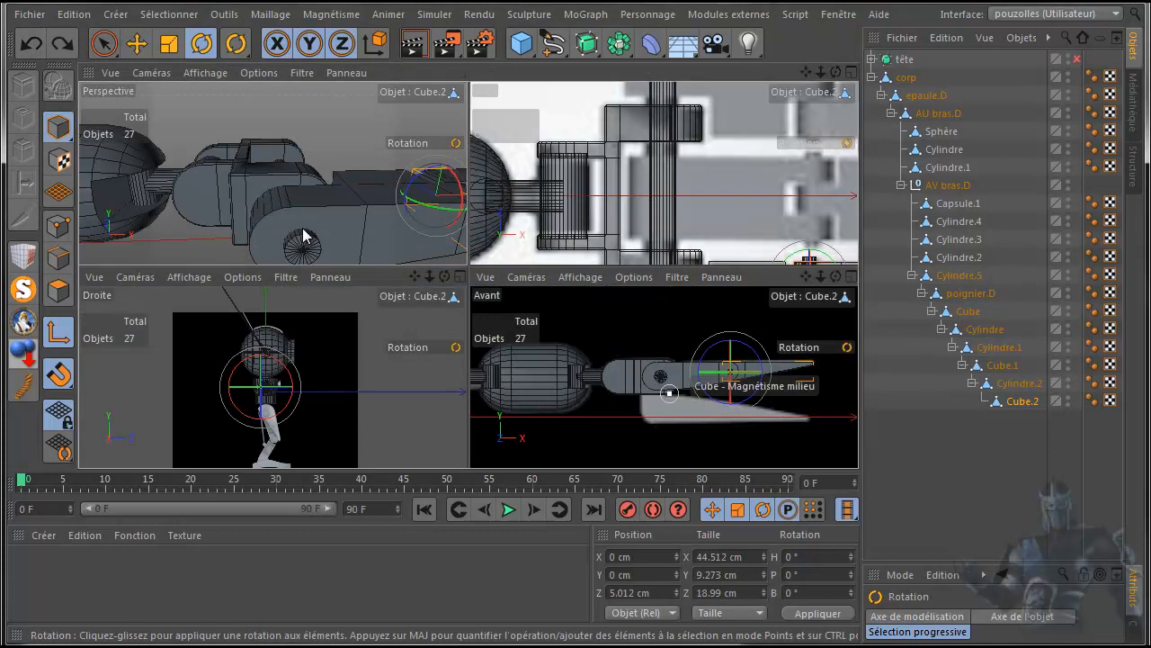
pyautogui.middleClick(302, 229)
pyautogui.moveTo(805, 72); pyautogui.dragTo(537, 118)
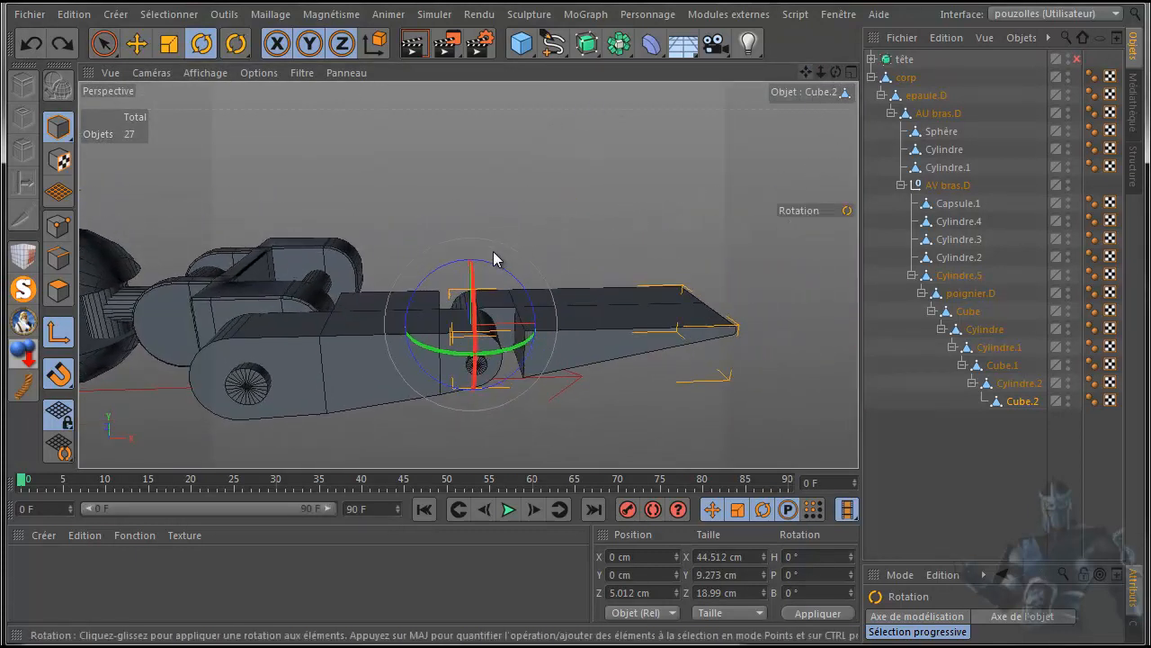
pyautogui.moveTo(499, 271)
pyautogui.mouseDown()
pyautogui.moveTo(526, 286)
pyautogui.moveTo(495, 277)
pyautogui.mouseUp()
pyautogui.click(32, 43)
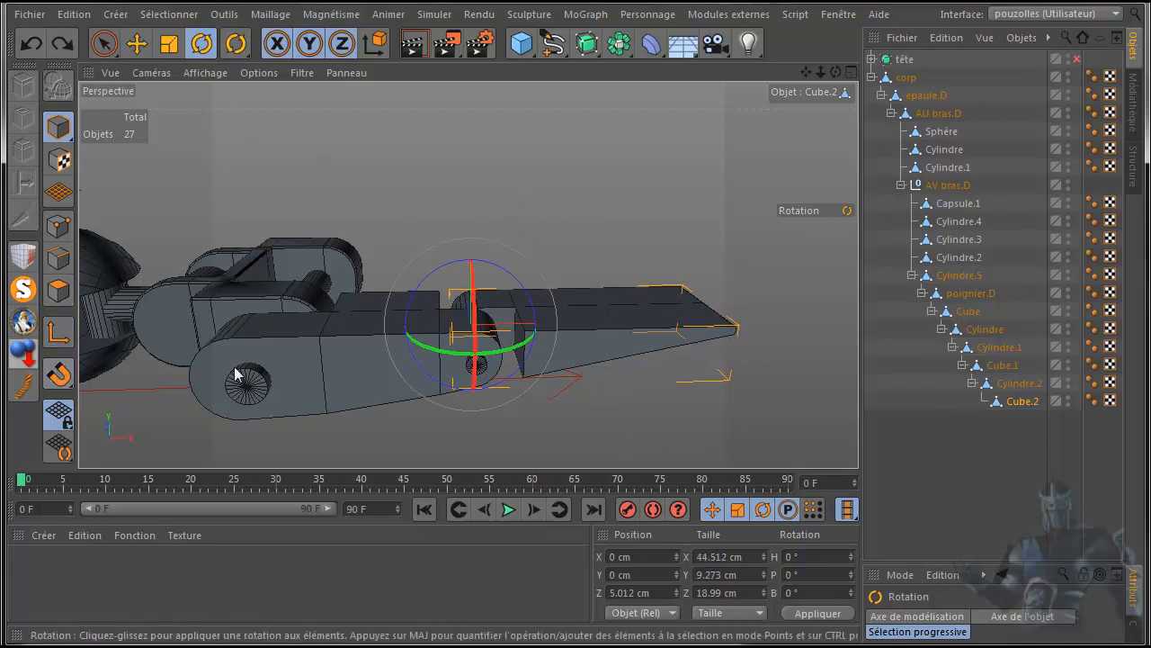
# Step: Test the finger joints by rotating Cube.2 to about 33.5° and Cube.1 to about 39° in bank
pyautogui.moveTo(504, 281); pyautogui.dragTo(506, 306)
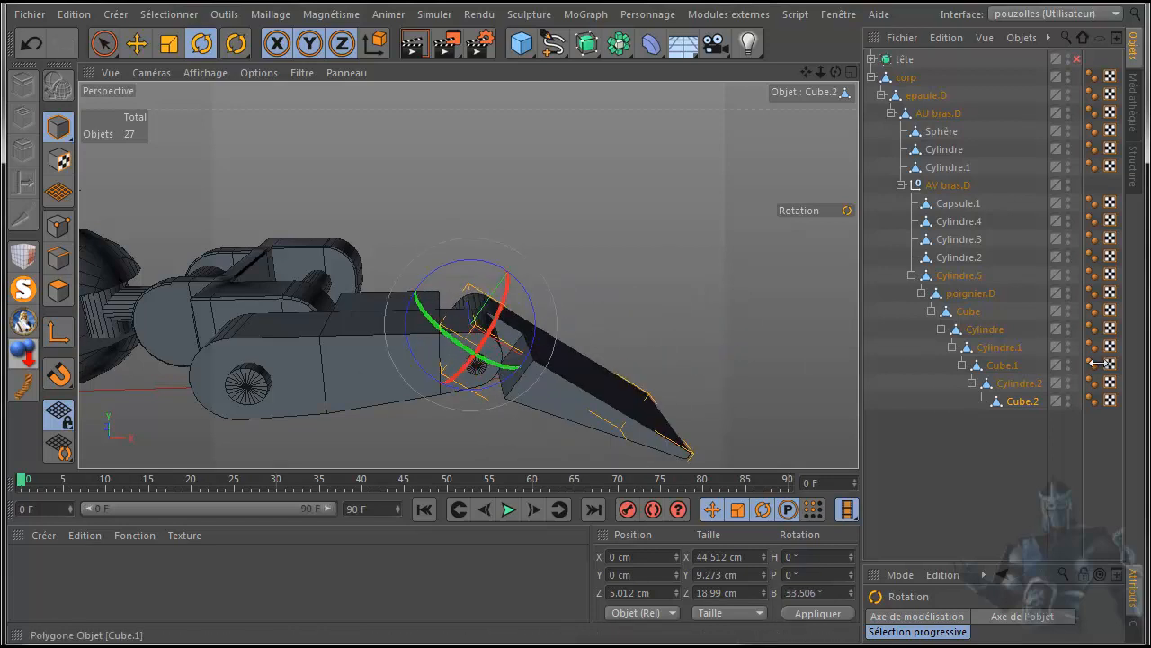
pyautogui.click(993, 368)
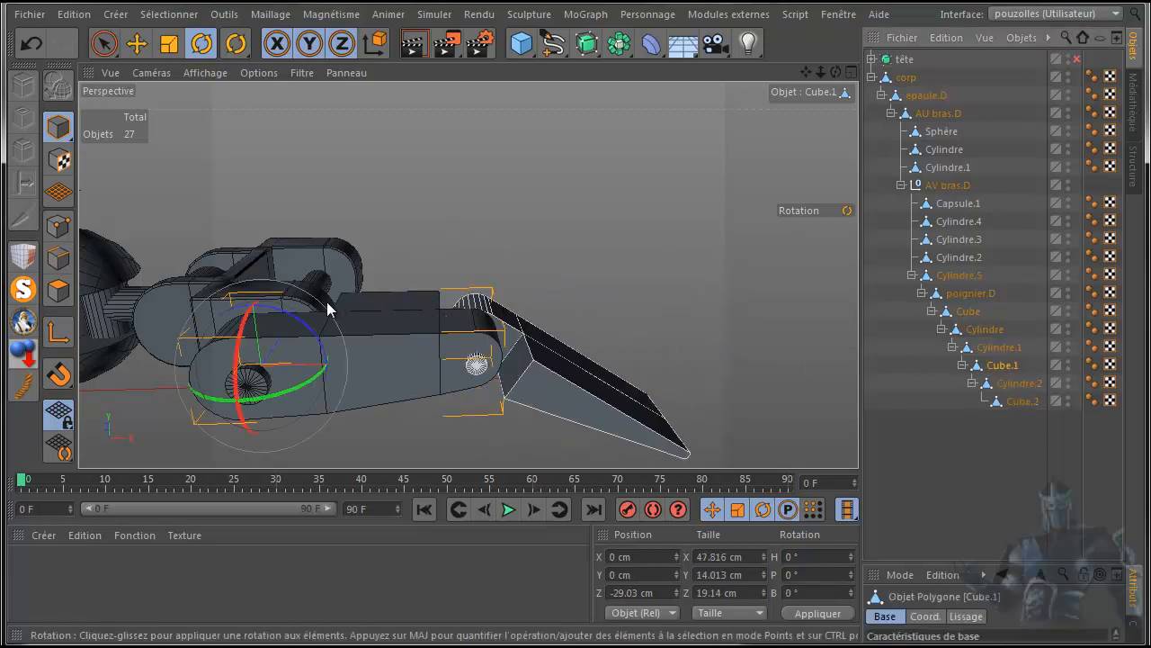
pyautogui.moveTo(303, 327); pyautogui.dragTo(317, 362)
pyautogui.moveTo(805, 73); pyautogui.dragTo(966, 12)
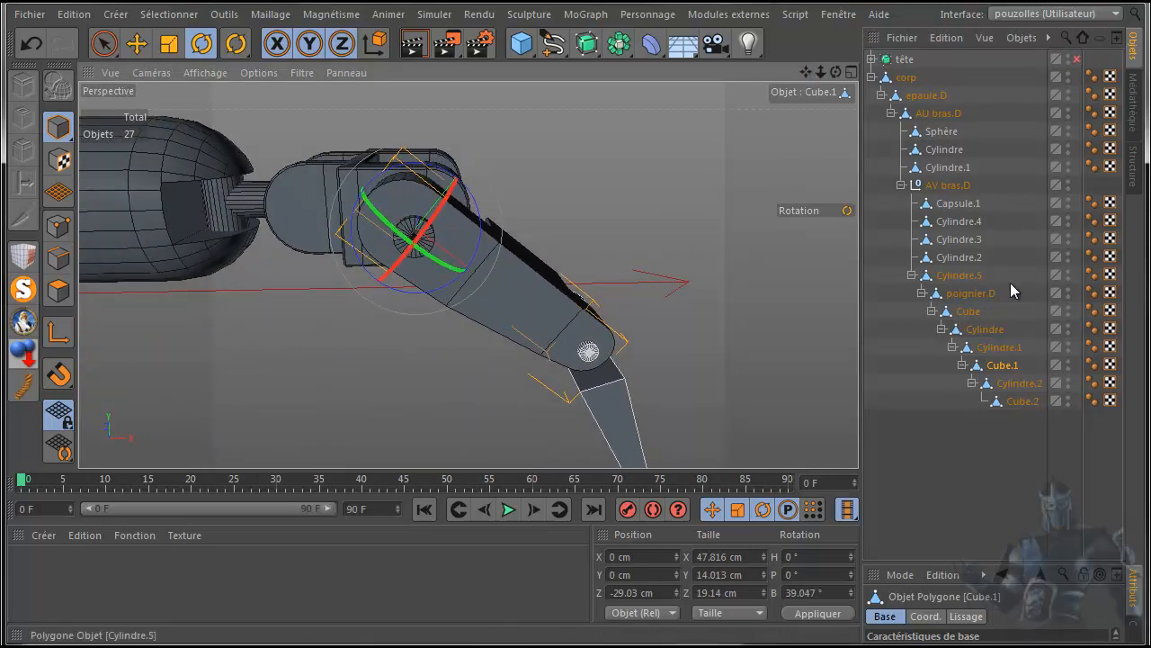
# Step: Test the wrist joints by rotating Cube to about -60.8° in bank and Cylindre.5 to 13.2° in heading
pyautogui.click(969, 311)
pyautogui.moveTo(351, 159); pyautogui.dragTo(359, 187)
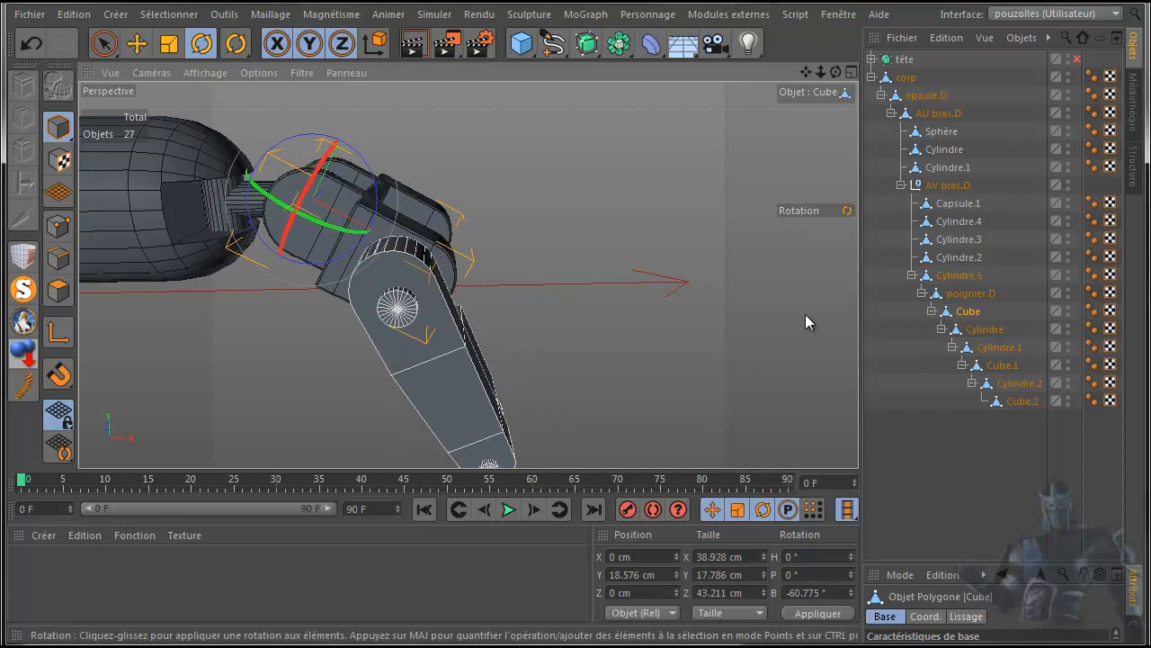
pyautogui.click(951, 278)
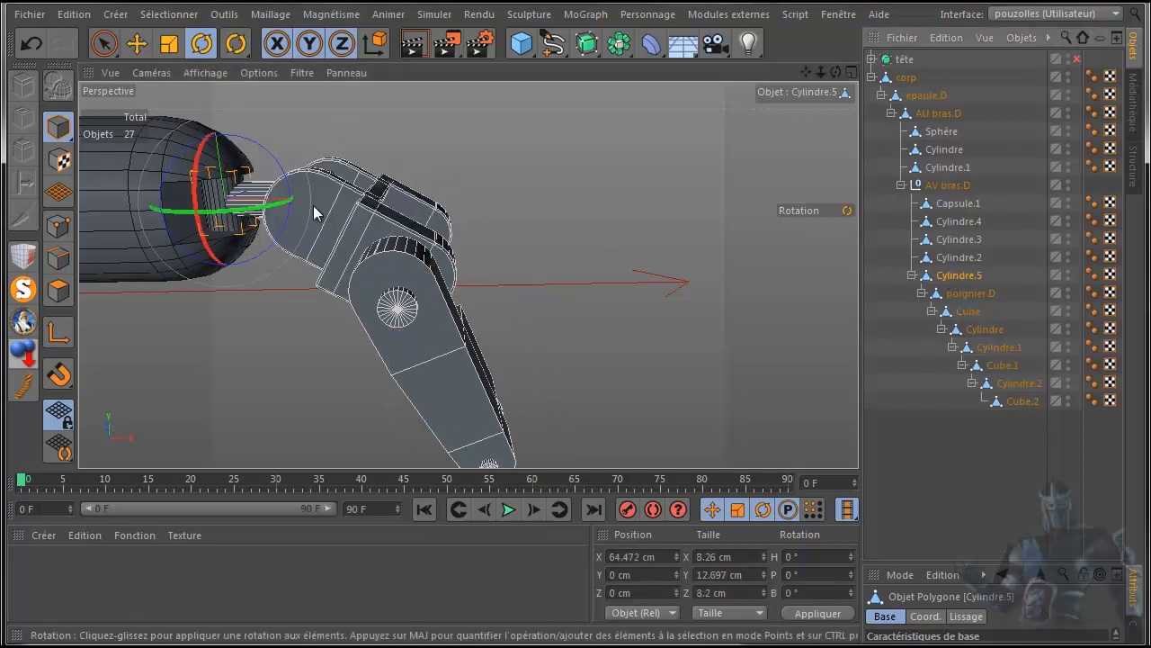
pyautogui.moveTo(256, 210); pyautogui.dragTo(286, 198)
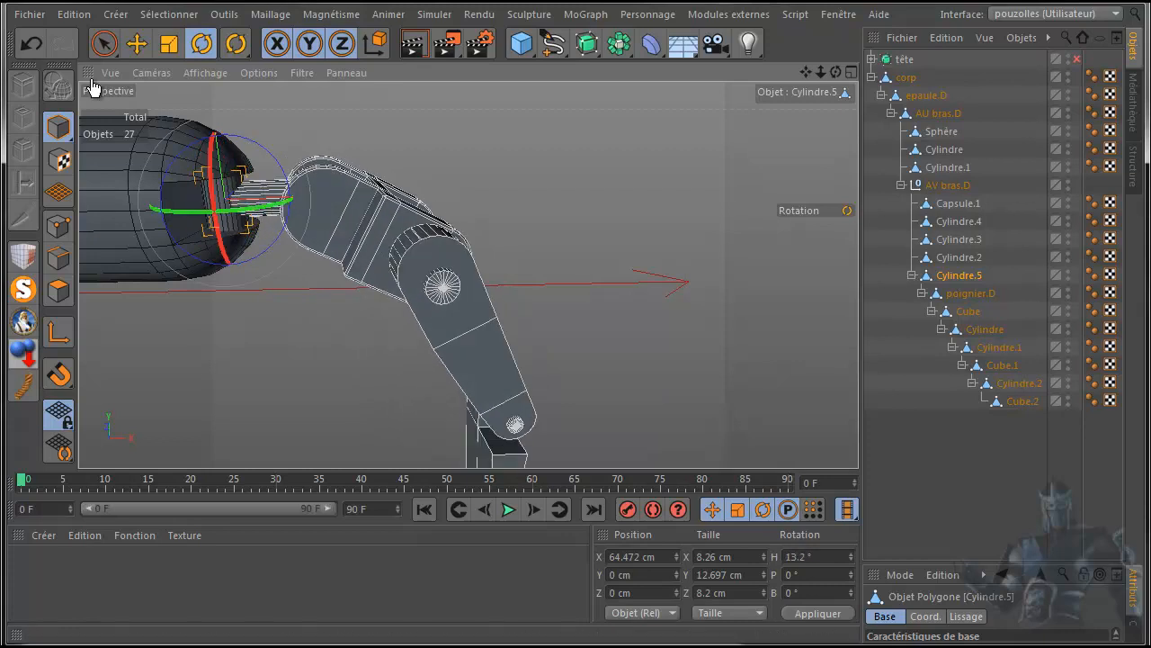
# Step: Undo the test rotations of Cylindre.5, Cube and Cube.1
pyautogui.click(29, 44)
pyautogui.click(29, 44)
pyautogui.click(29, 44)
pyautogui.click(29, 45)
pyautogui.click(28, 44)
pyautogui.click(28, 44)
pyautogui.click(29, 44)
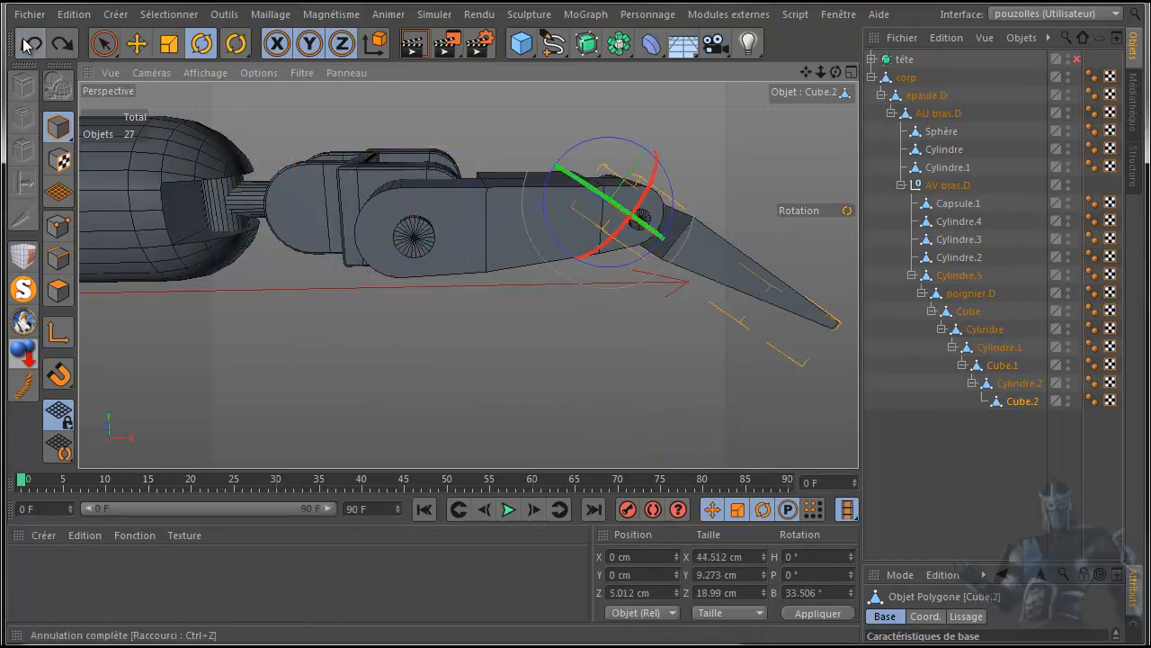
# Step: Undo the test rotation of Cube.2, then add a null object inside Cylindre, directly above Cylindre.1
pyautogui.click(29, 44)
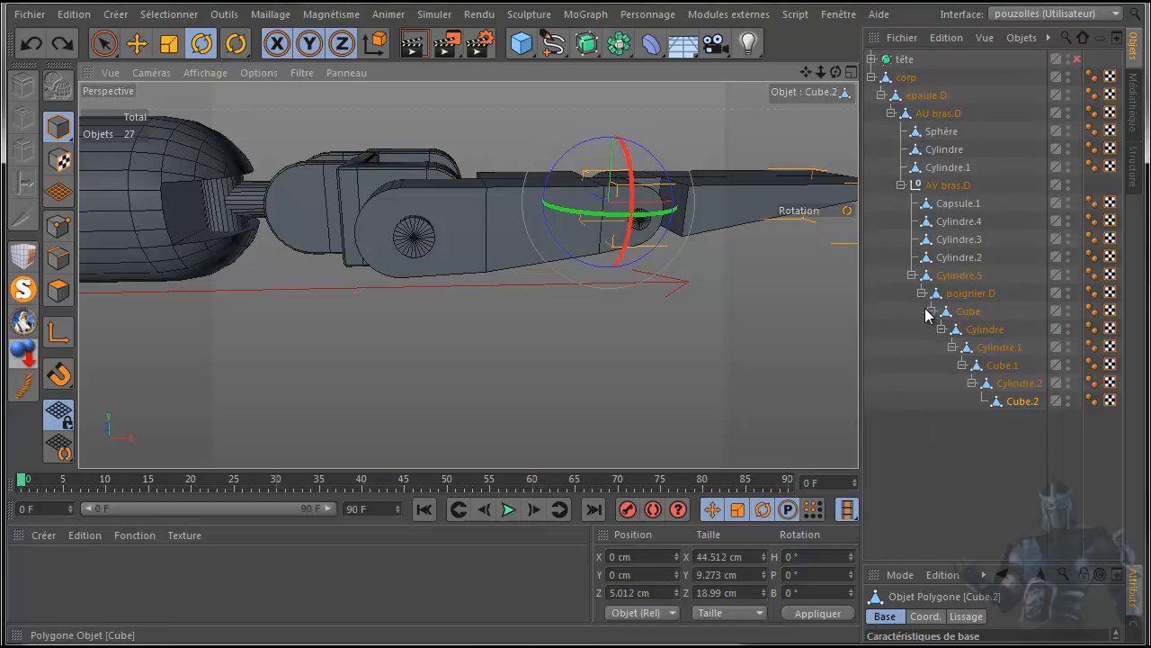
pyautogui.click(960, 315)
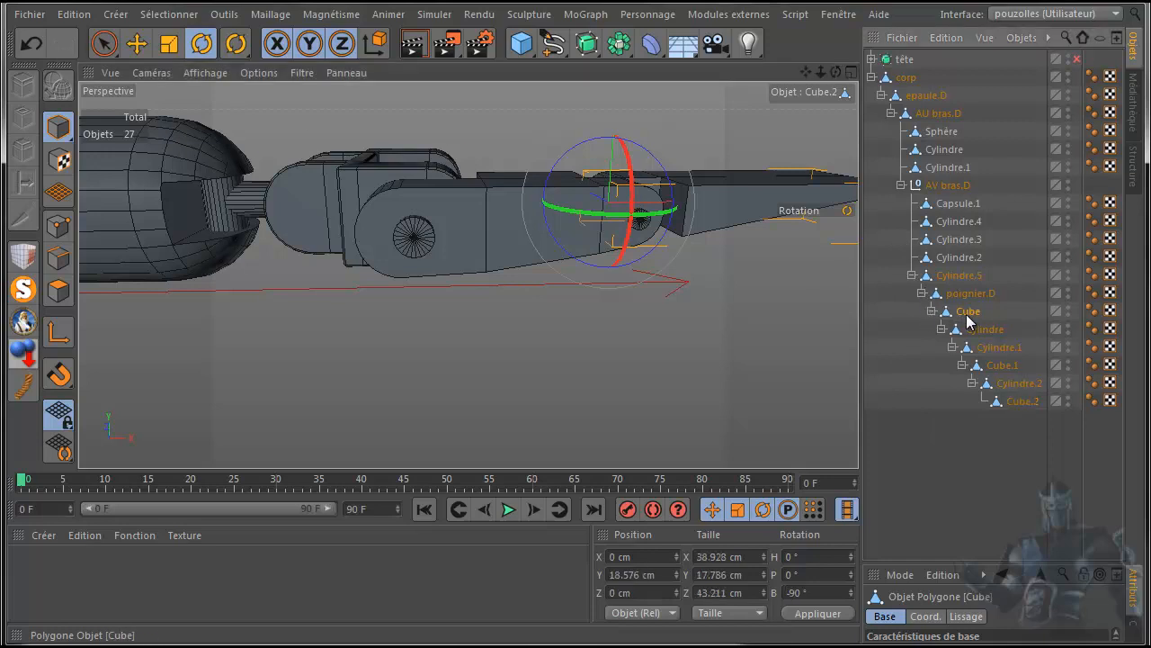
pyautogui.click(972, 332)
pyautogui.click(986, 346)
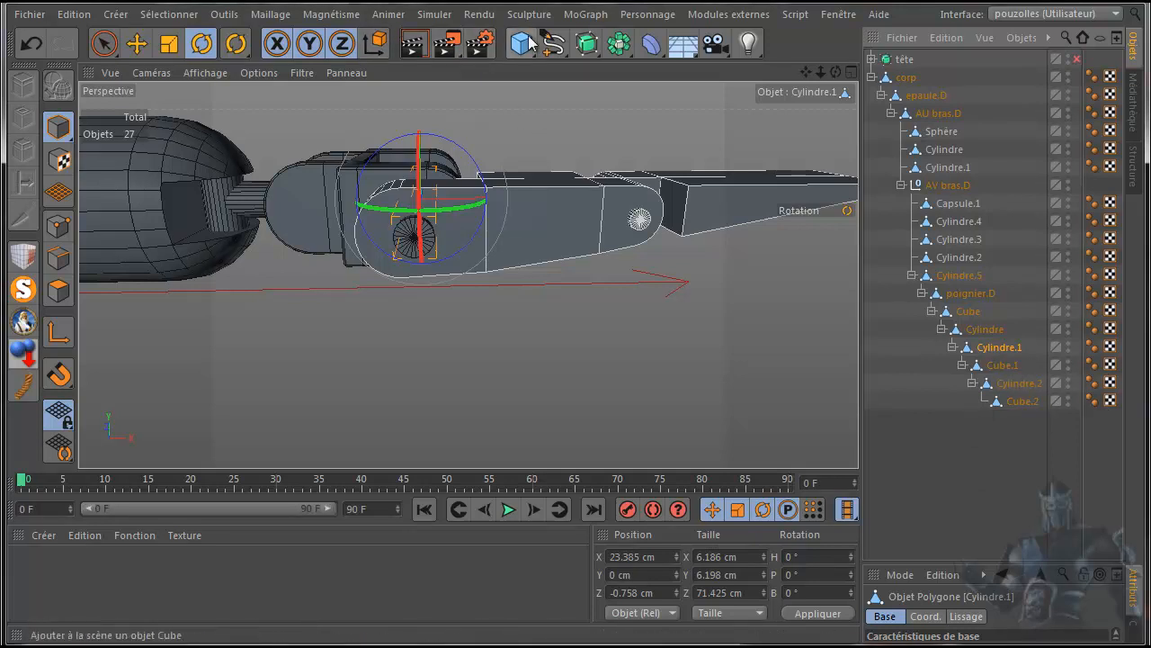
pyautogui.moveTo(520, 49); pyautogui.dragTo(580, 70)
pyautogui.moveTo(931, 56); pyautogui.dragTo(980, 358)
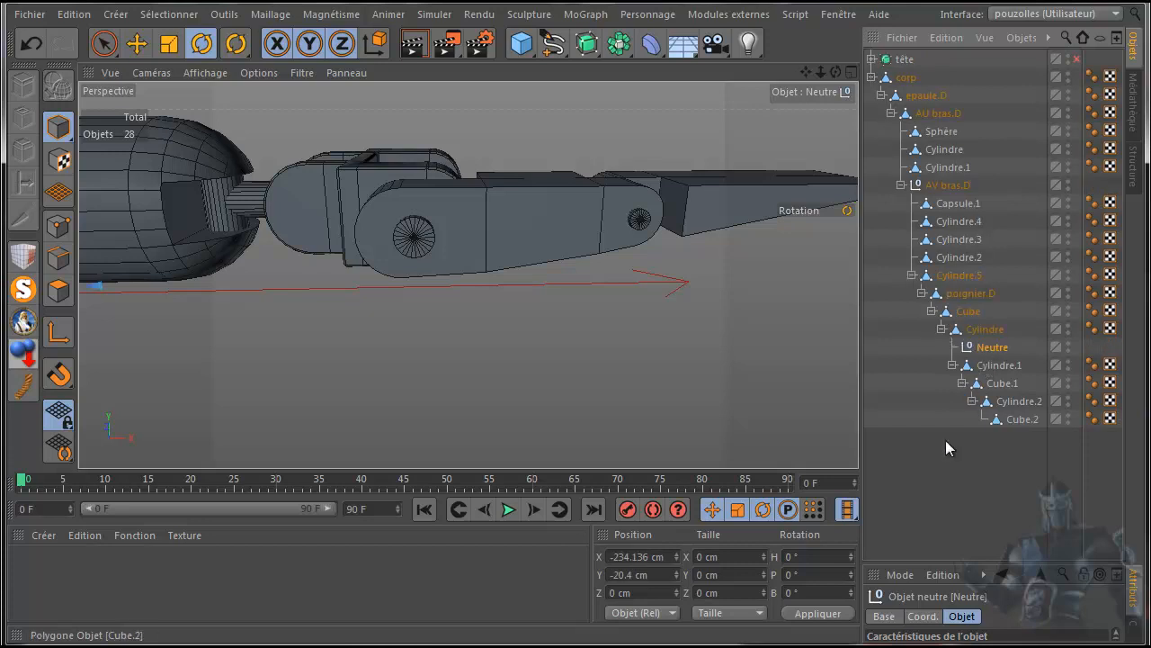
# Step: Nest the Cylindre.1 finger branch under the new null and rename the null as index
pyautogui.click(993, 367)
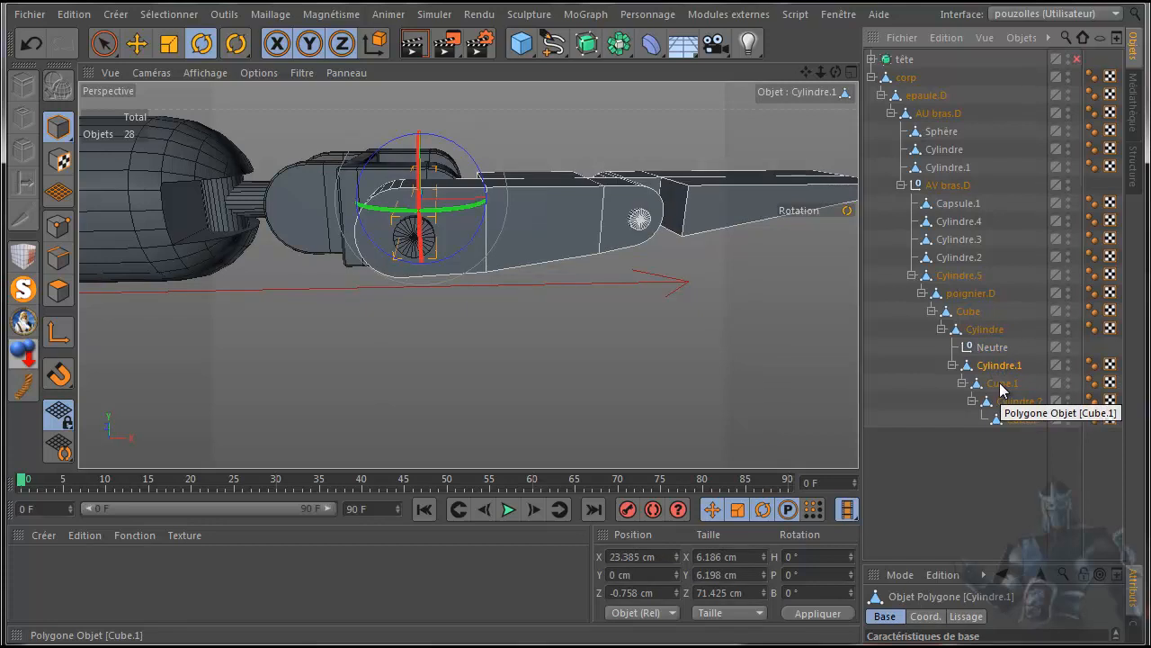
pyautogui.click(1002, 385)
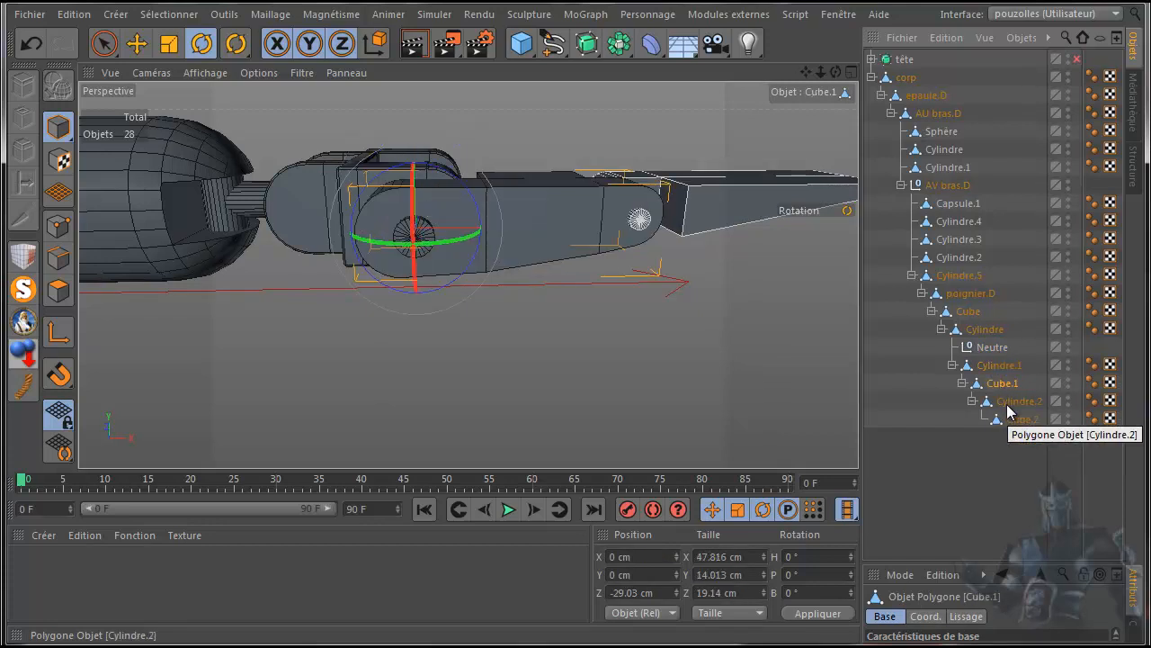
pyautogui.moveTo(993, 385); pyautogui.dragTo(992, 349)
pyautogui.click(993, 348)
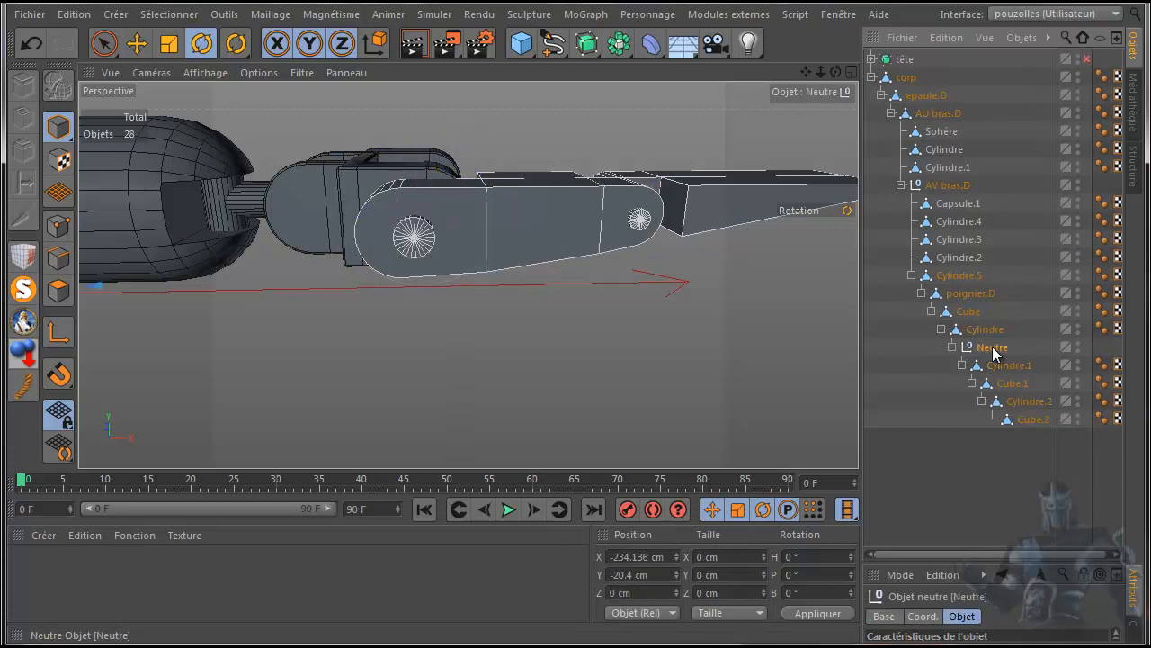
pyautogui.doubleClick(993, 348)
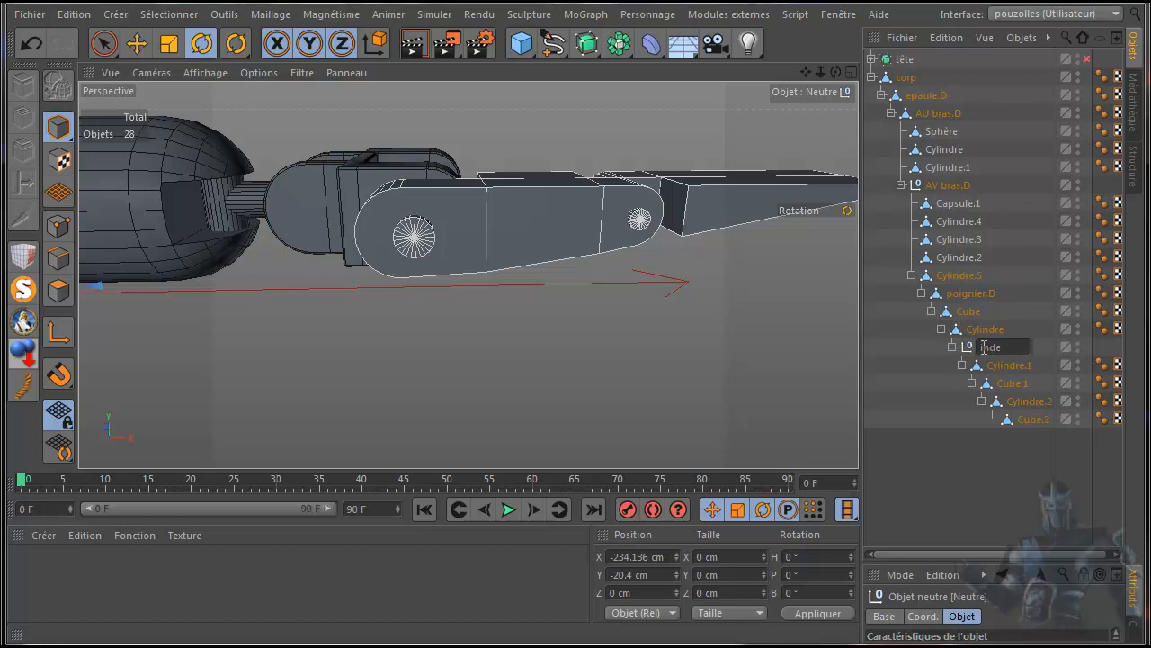
pyautogui.press('Return')
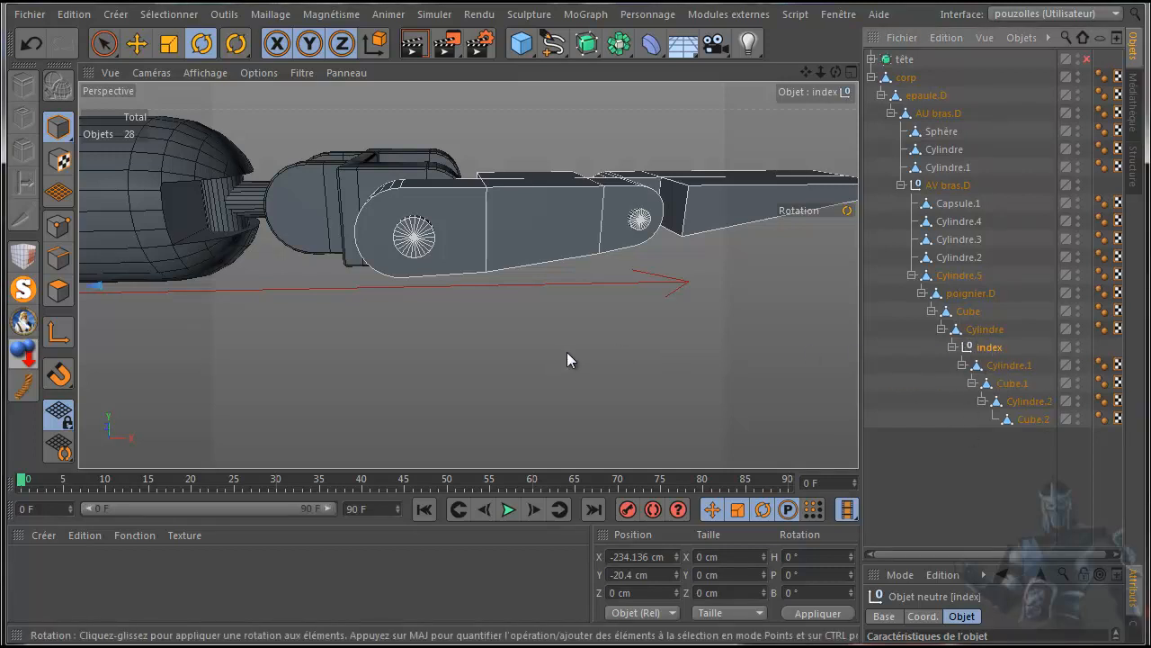
# Step: Switch to an enlarged front view of the robot, and try moving the index null before undoing that move
pyautogui.scroll(-5, 255, 332)
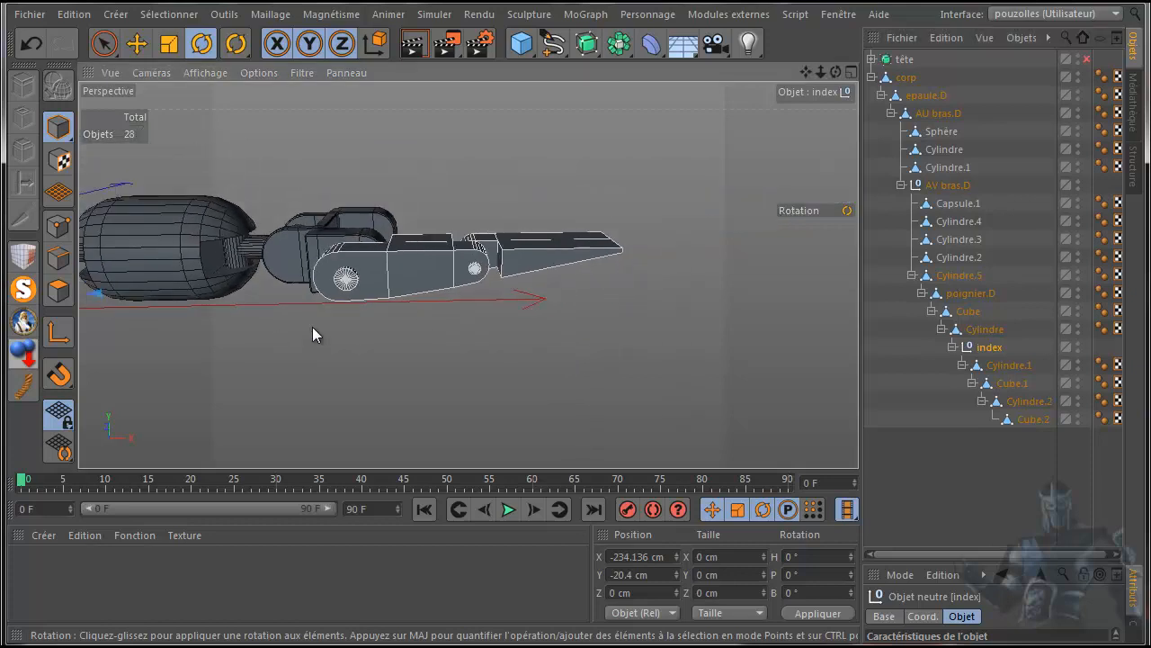
pyautogui.middleClick(402, 336)
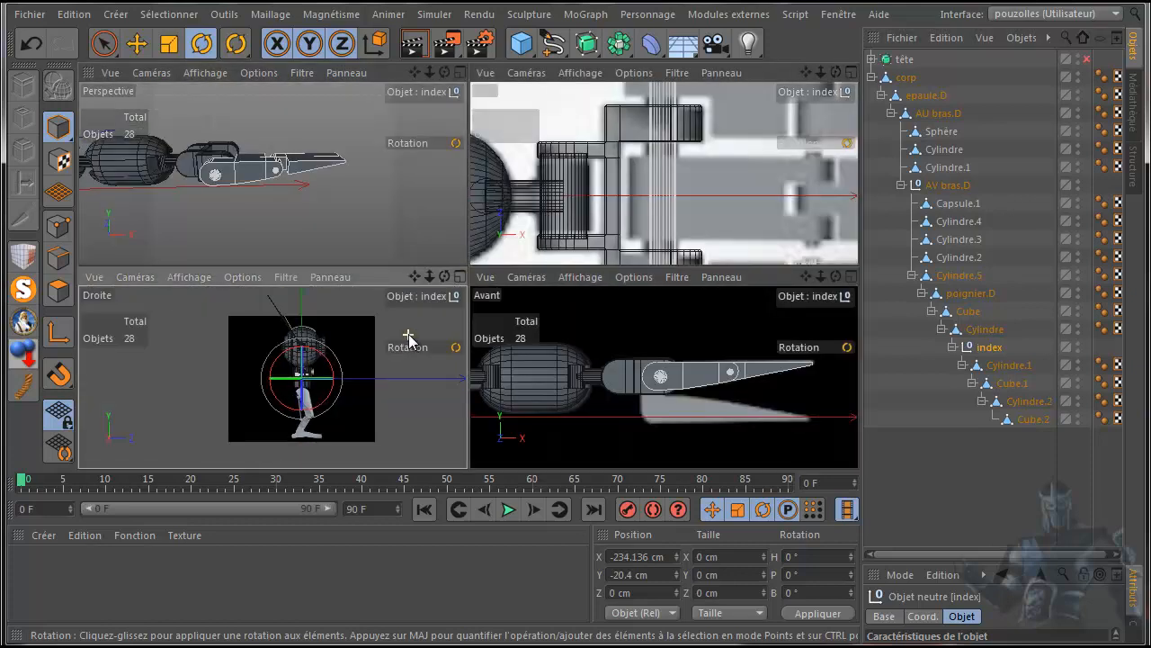
pyautogui.middleClick(644, 343)
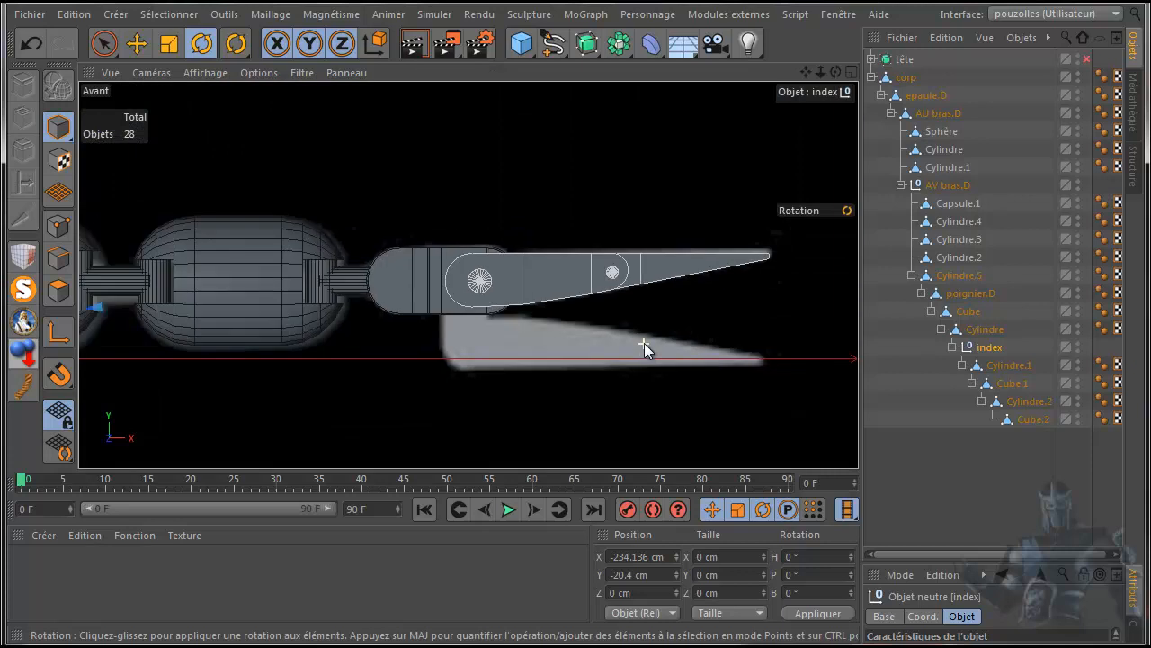
pyautogui.scroll(-6, 644, 342)
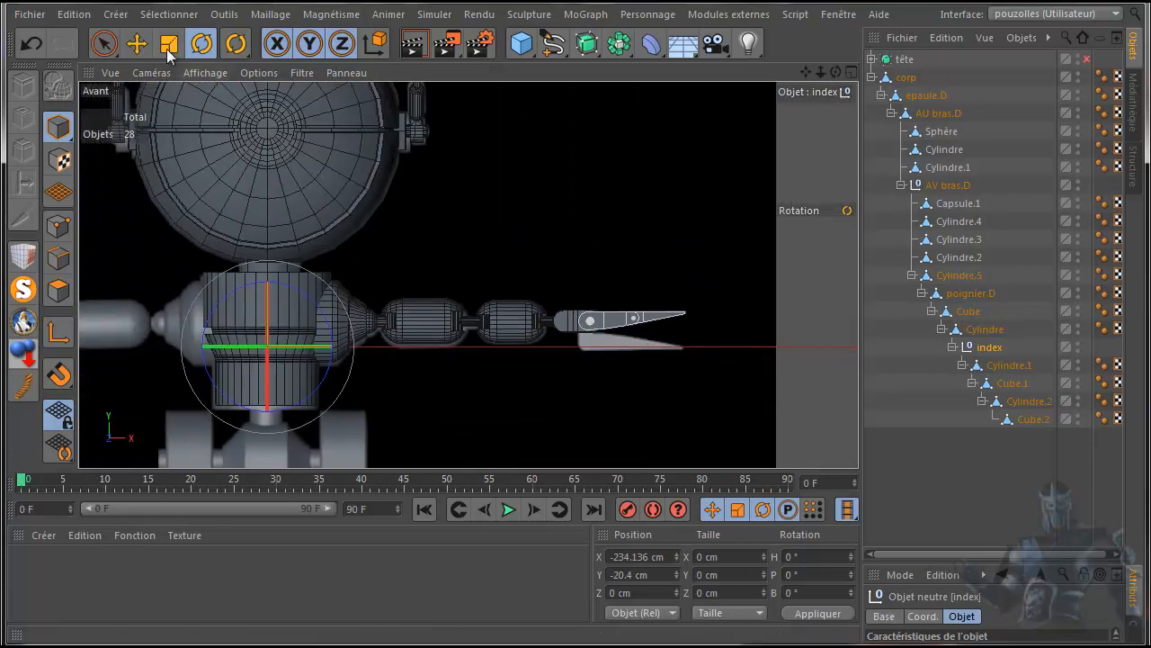
pyautogui.click(137, 44)
pyautogui.moveTo(374, 351)
pyautogui.mouseDown()
pyautogui.moveTo(448, 353)
pyautogui.moveTo(374, 352)
pyautogui.mouseUp()
pyautogui.click(34, 42)
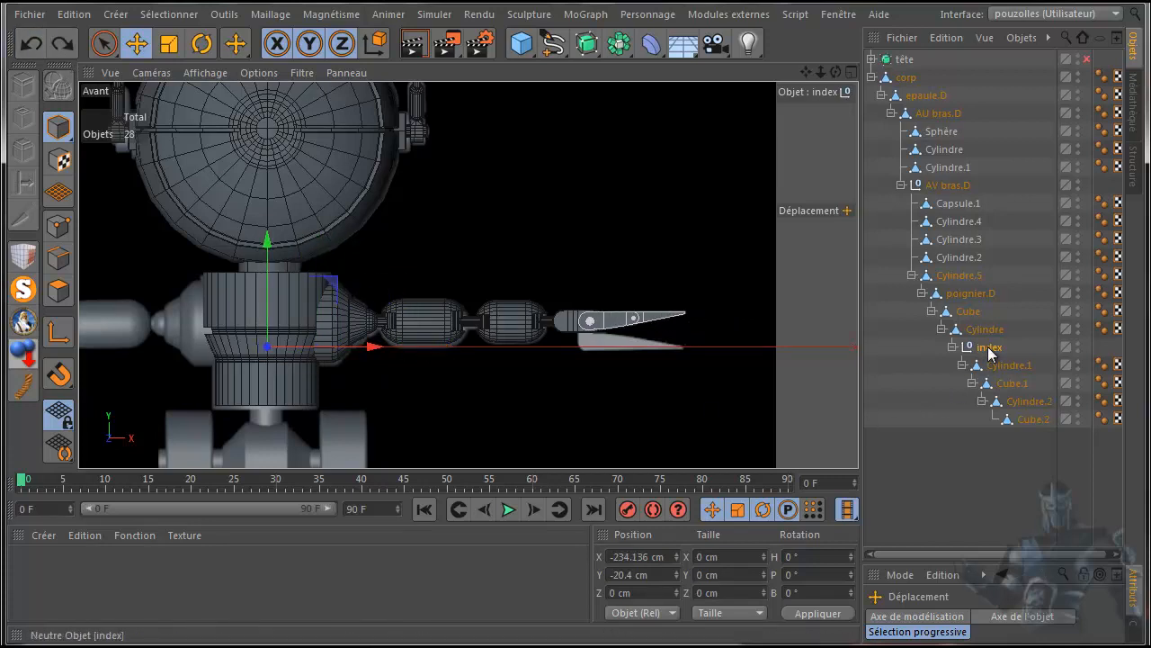
# Step: Move the Cylindre.1 branch to the hierarchy's root, nest index under it, and reset index's position to 0 cm
pyautogui.click(1007, 366)
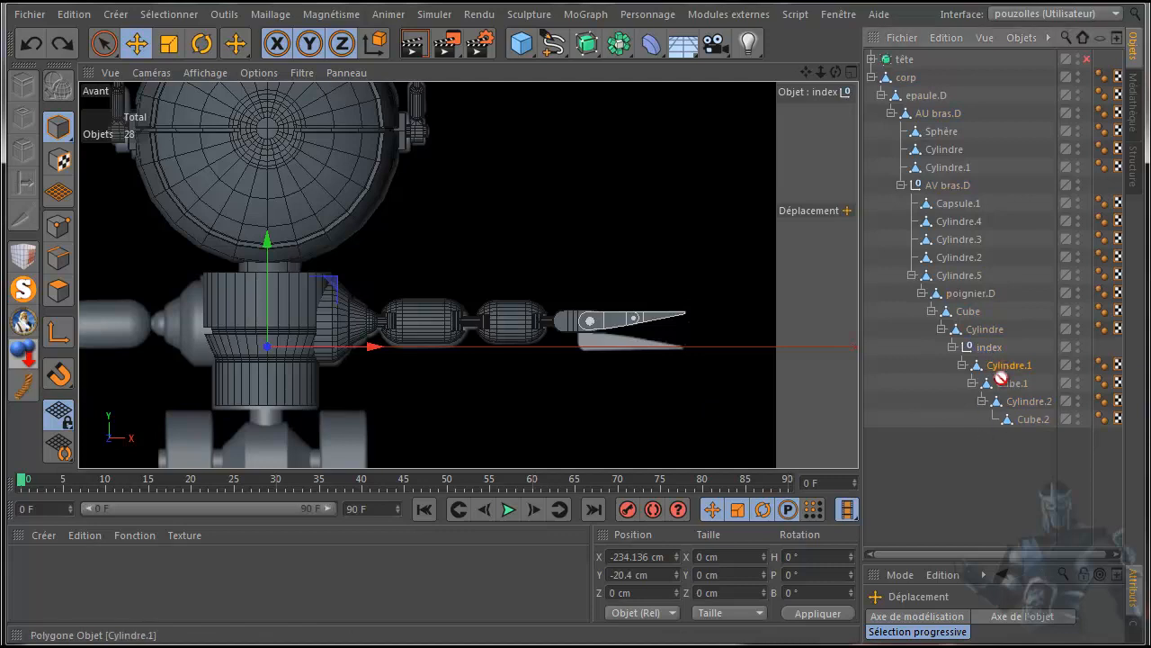
pyautogui.moveTo(982, 484); pyautogui.dragTo(980, 479)
pyautogui.moveTo(994, 352); pyautogui.dragTo(926, 369)
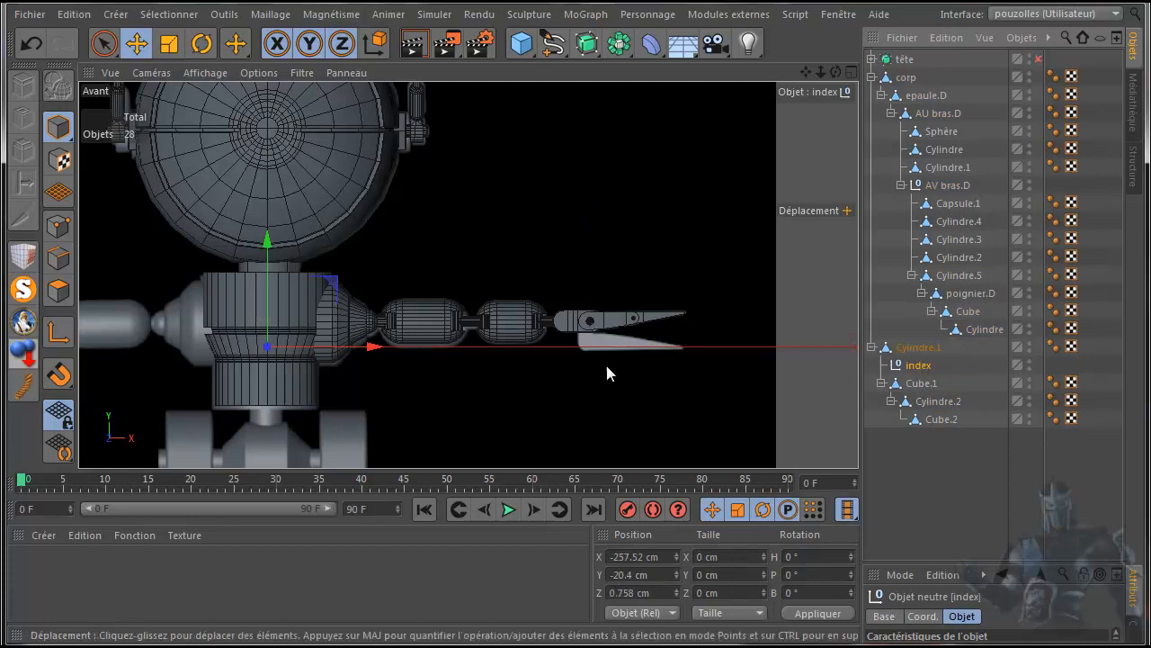
pyautogui.click(24, 324)
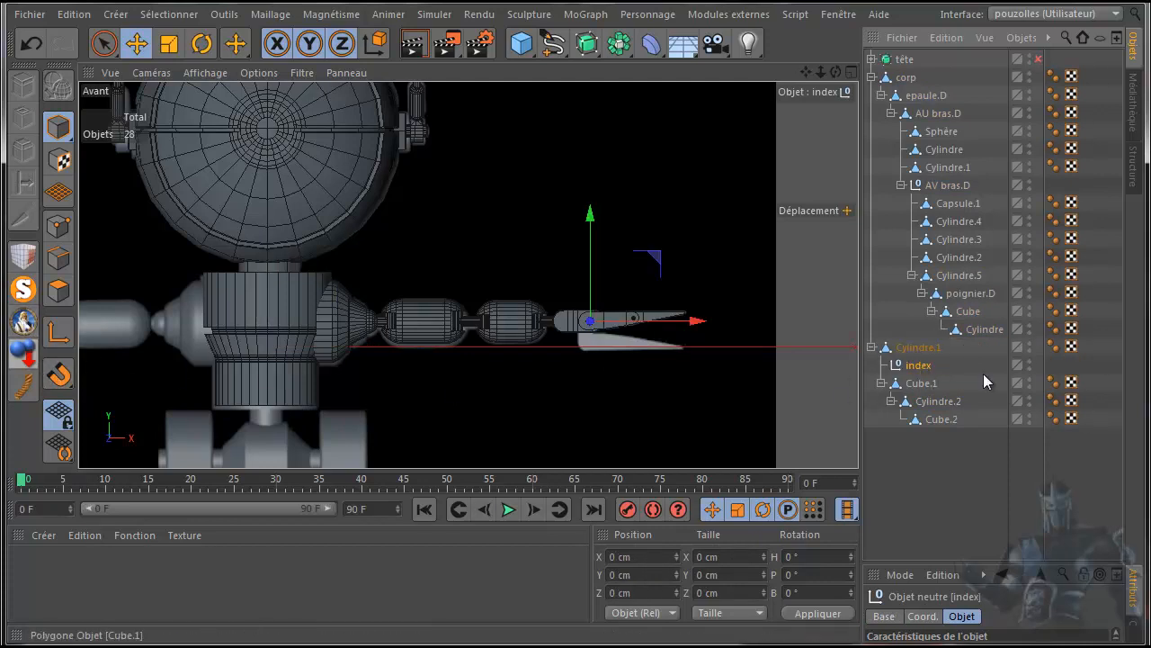
# Step: Make index the parent of Cylindre.1 and place the index branch under Cube, below Cylindre
pyautogui.moveTo(918, 365)
pyautogui.mouseDown()
pyautogui.moveTo(925, 347)
pyautogui.moveTo(912, 353)
pyautogui.mouseUp()
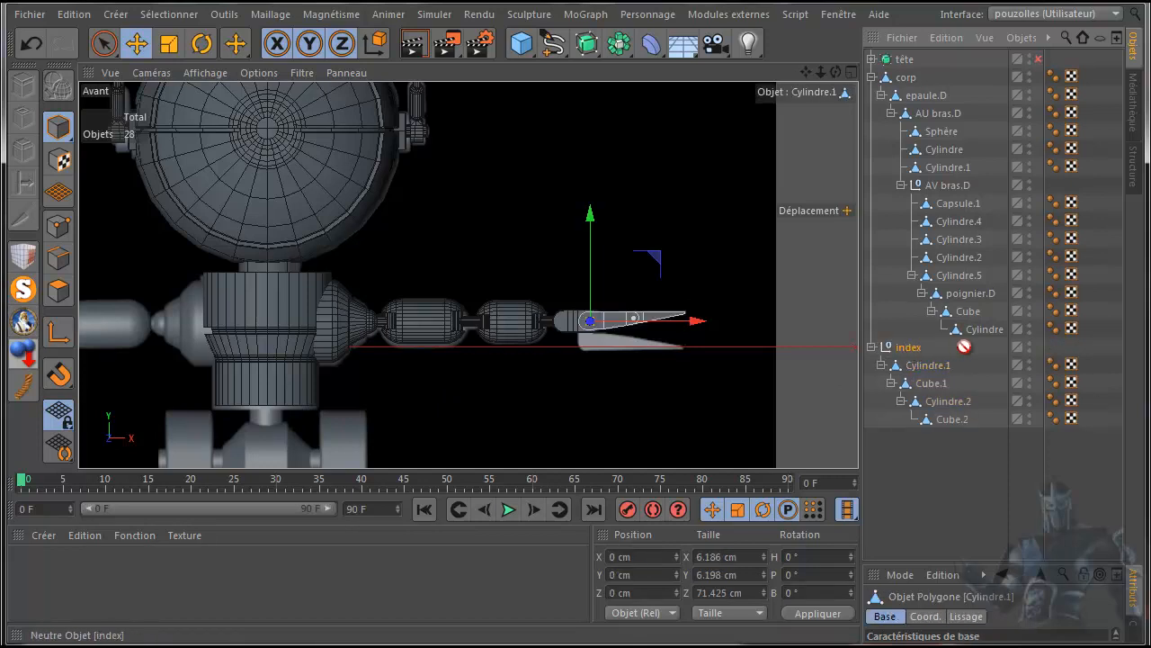
pyautogui.moveTo(968, 340); pyautogui.dragTo(976, 365)
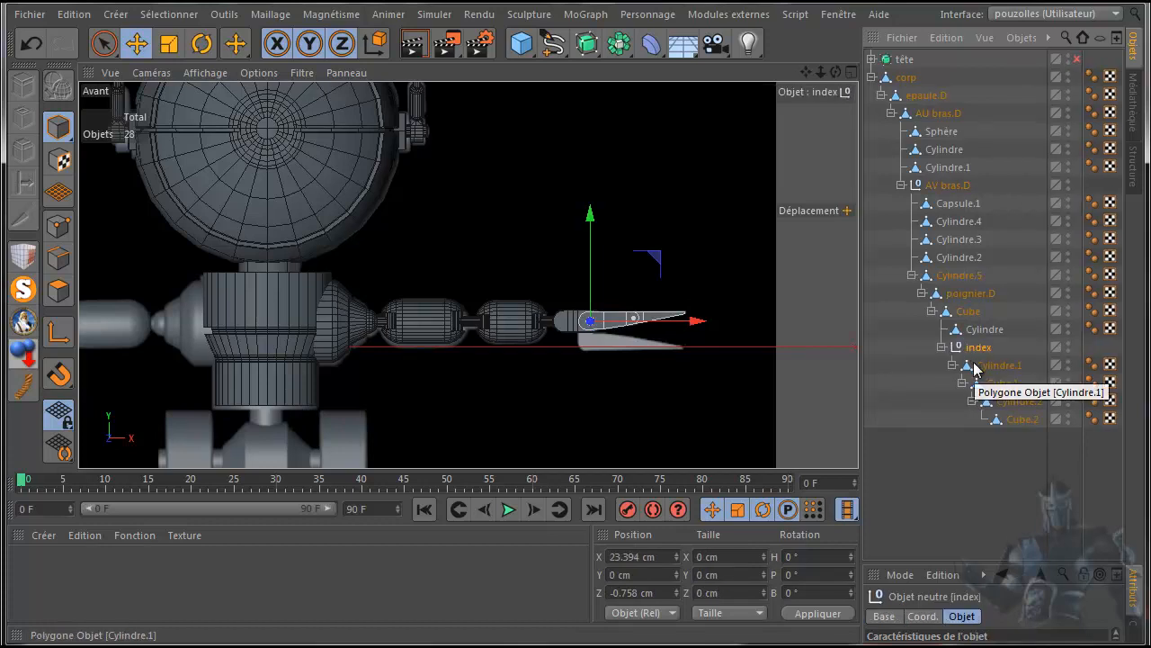
pyautogui.click(980, 330)
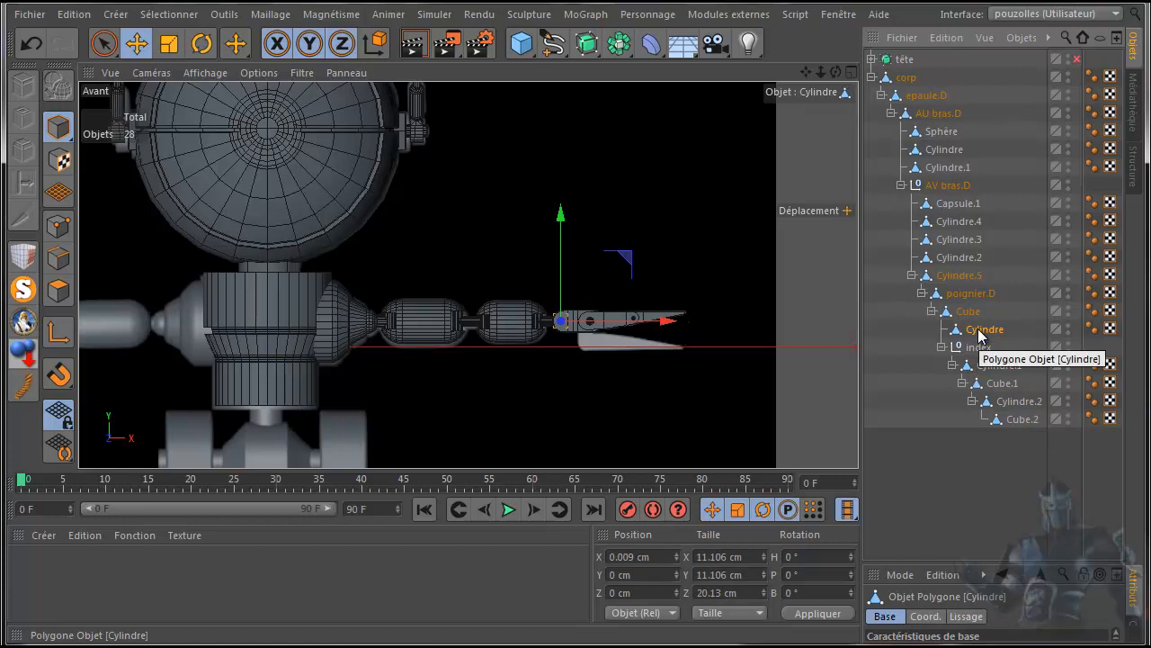
# Step: Test the hand's pivots by rotating Cube to about -65° and index to about 28.8° in bank
pyautogui.click(968, 312)
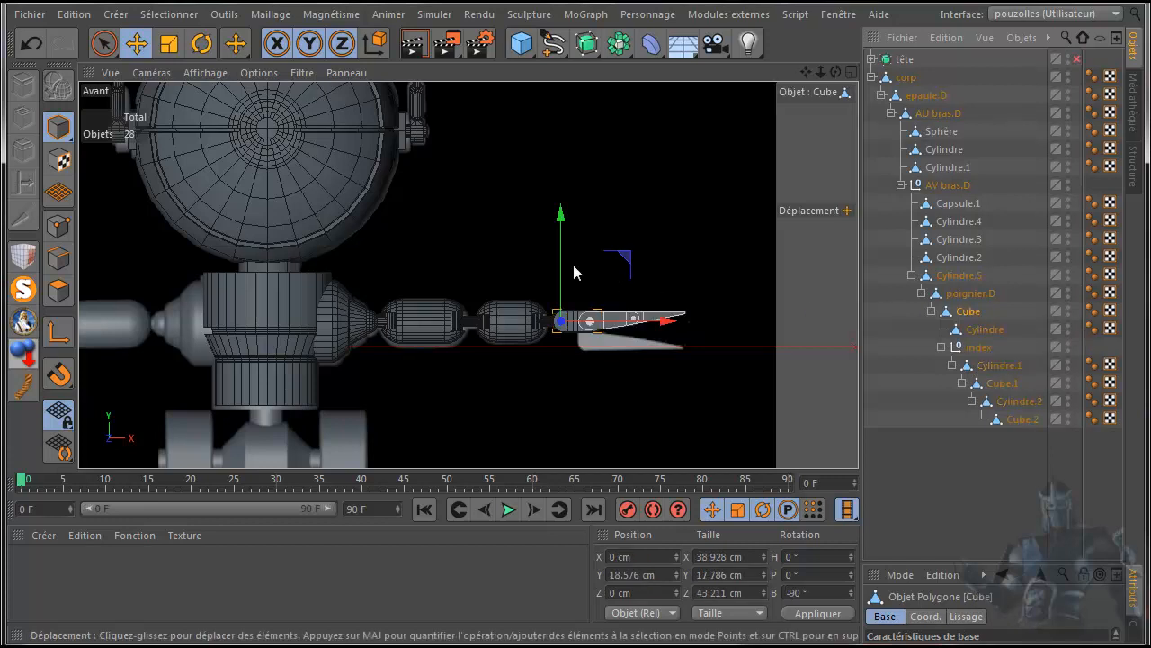
pyautogui.press('r')
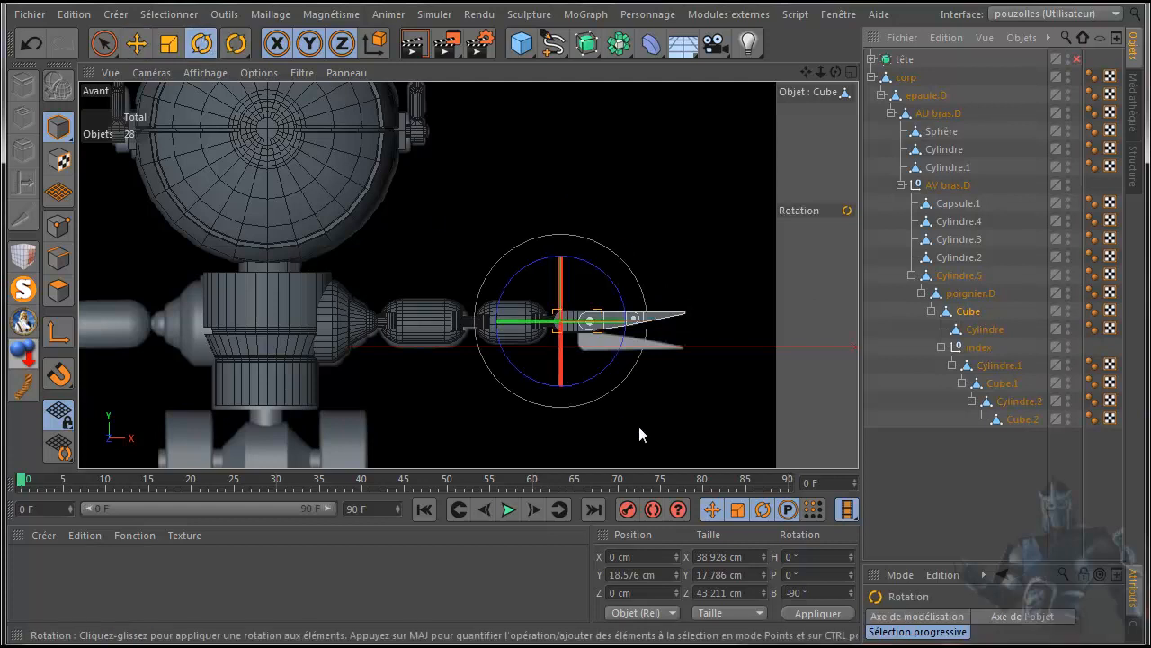
pyautogui.scroll(3, 637, 423)
pyautogui.moveTo(580, 243); pyautogui.dragTo(596, 263)
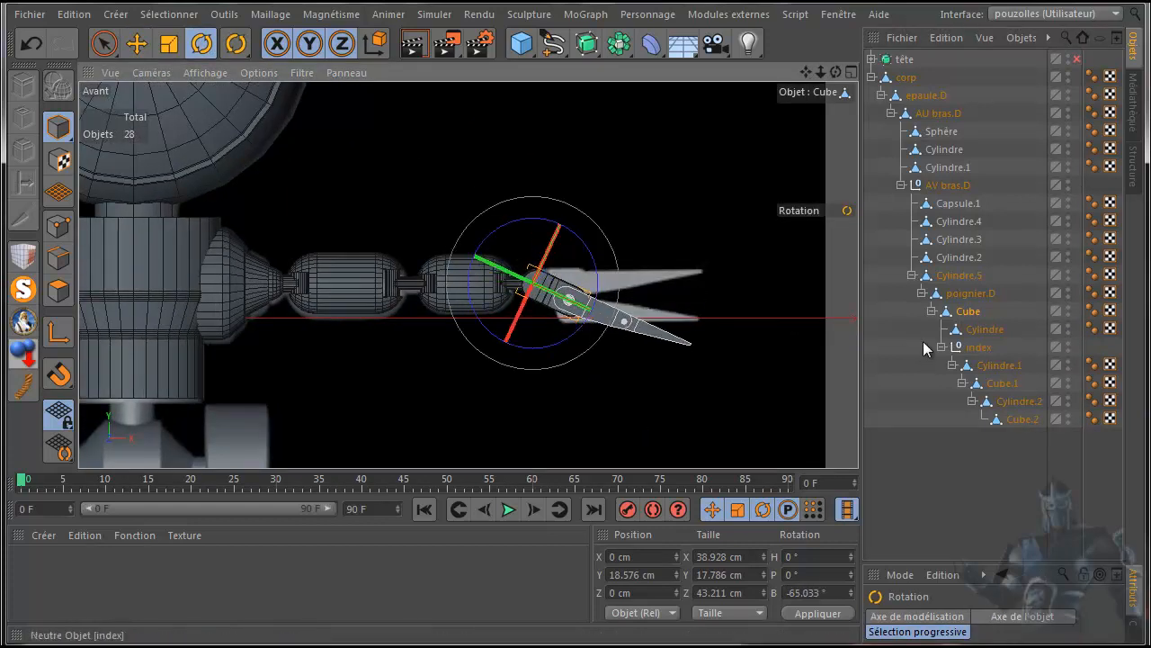
pyautogui.click(978, 348)
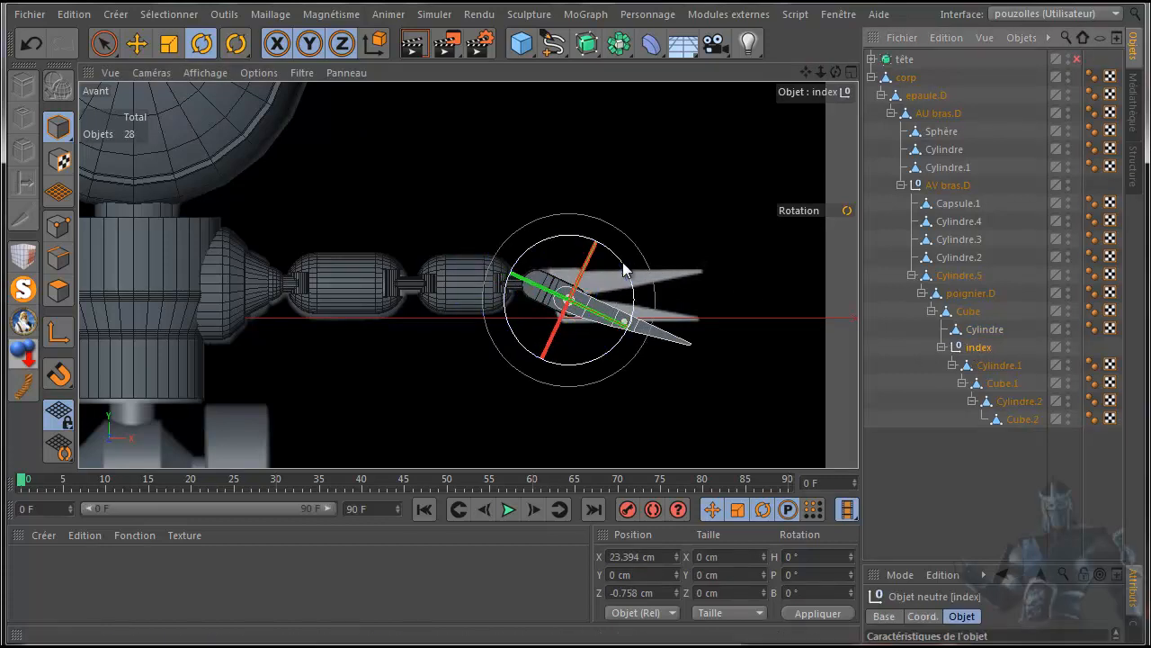
pyautogui.moveTo(627, 268); pyautogui.dragTo(713, 330)
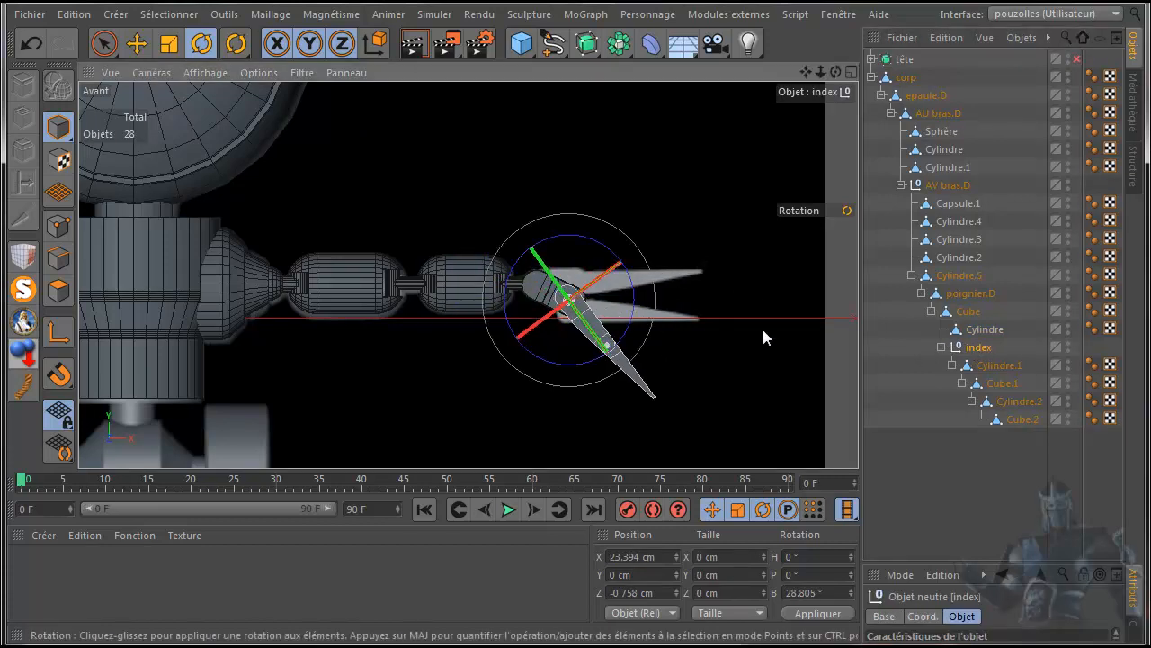
# Step: Undo a trial rotation of Cube.1, then test the fingertip by rotating Cube.2 to about 48.1° in bank
pyautogui.click(1000, 383)
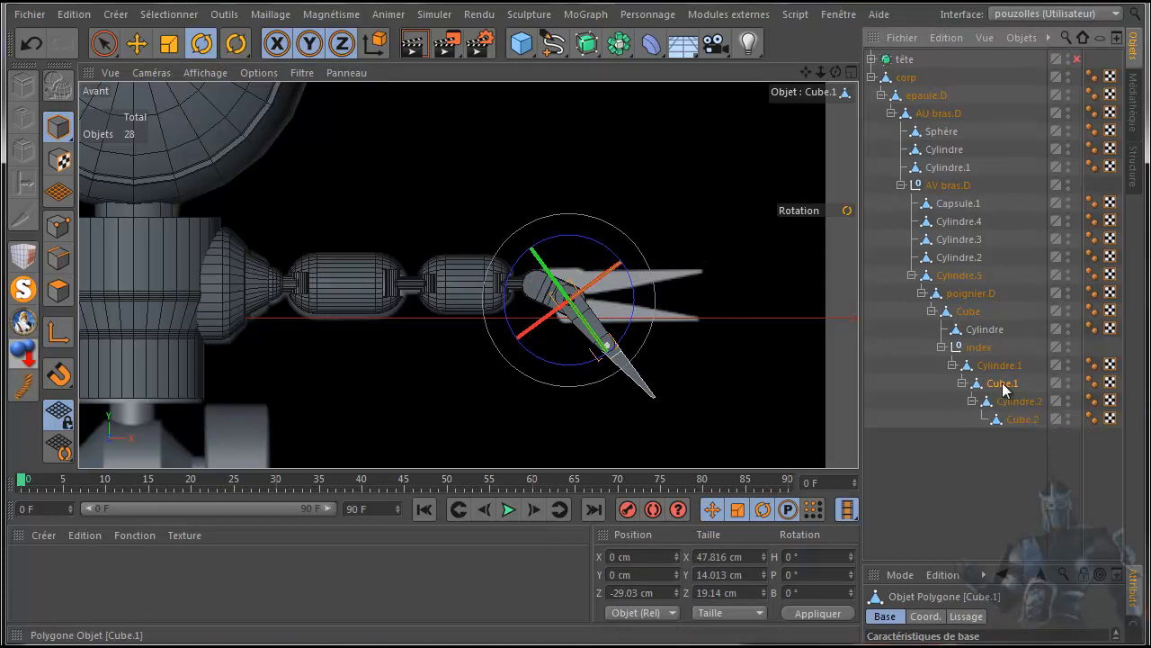
pyautogui.moveTo(642, 317)
pyautogui.mouseDown()
pyautogui.moveTo(628, 328)
pyautogui.moveTo(622, 316)
pyautogui.mouseUp()
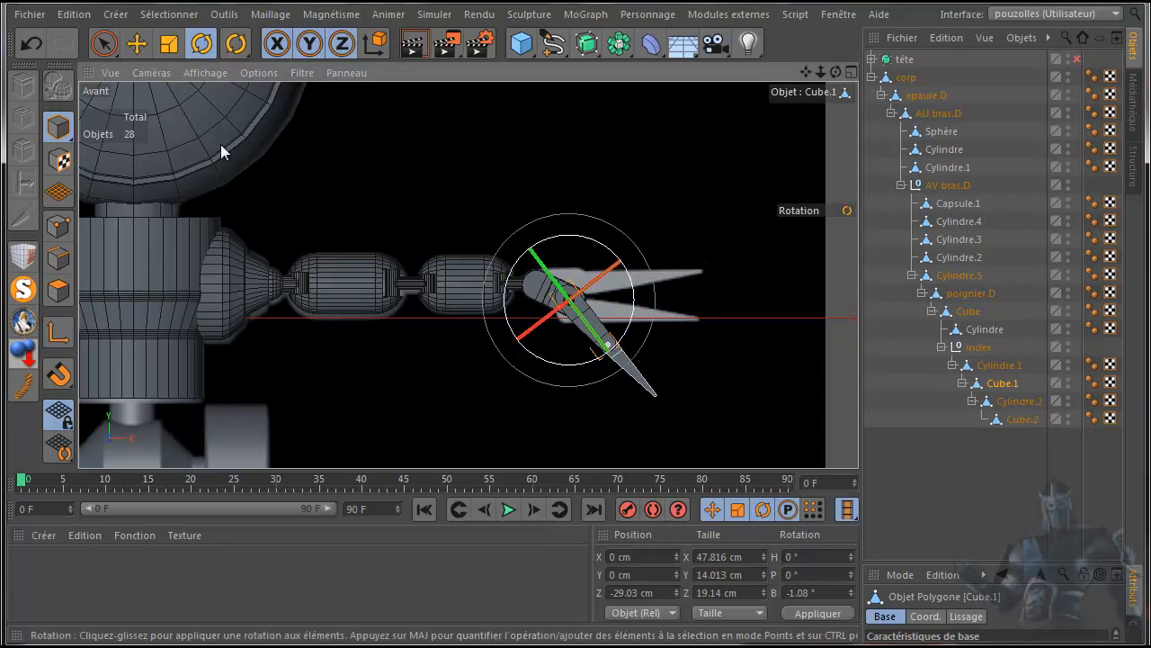
pyautogui.click(30, 45)
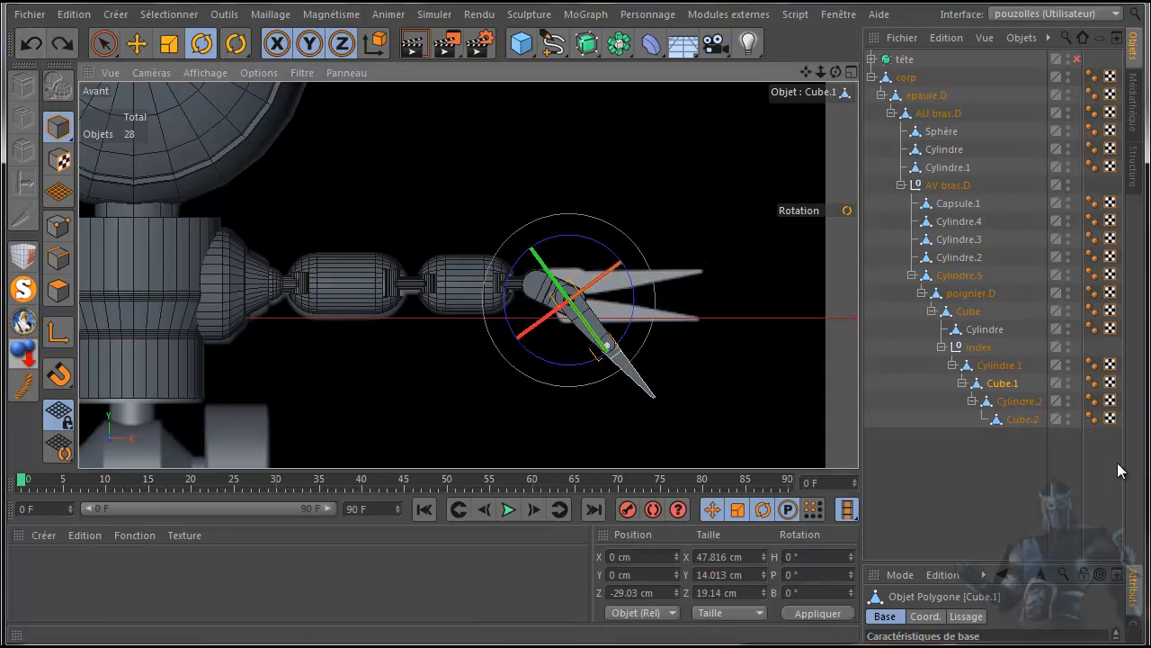
pyautogui.click(1016, 421)
pyautogui.moveTo(678, 344); pyautogui.dragTo(644, 385)
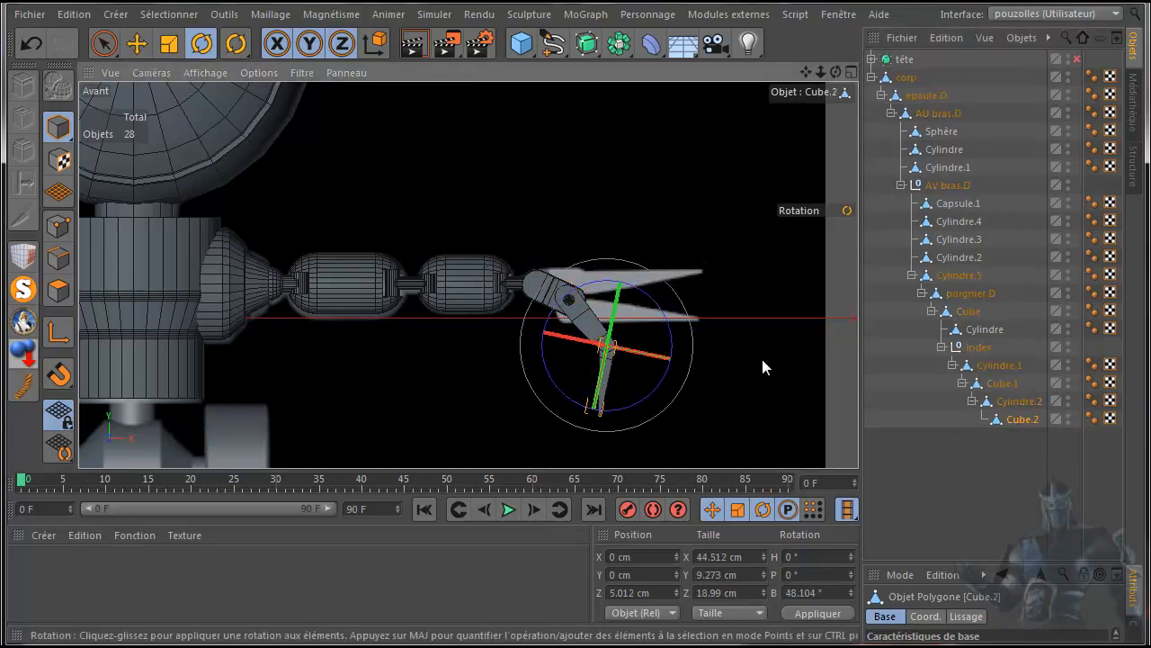
# Step: Undo the test rotations of Cube.2, index and Cube
pyautogui.click(20, 45)
pyautogui.click(20, 46)
pyautogui.click(21, 46)
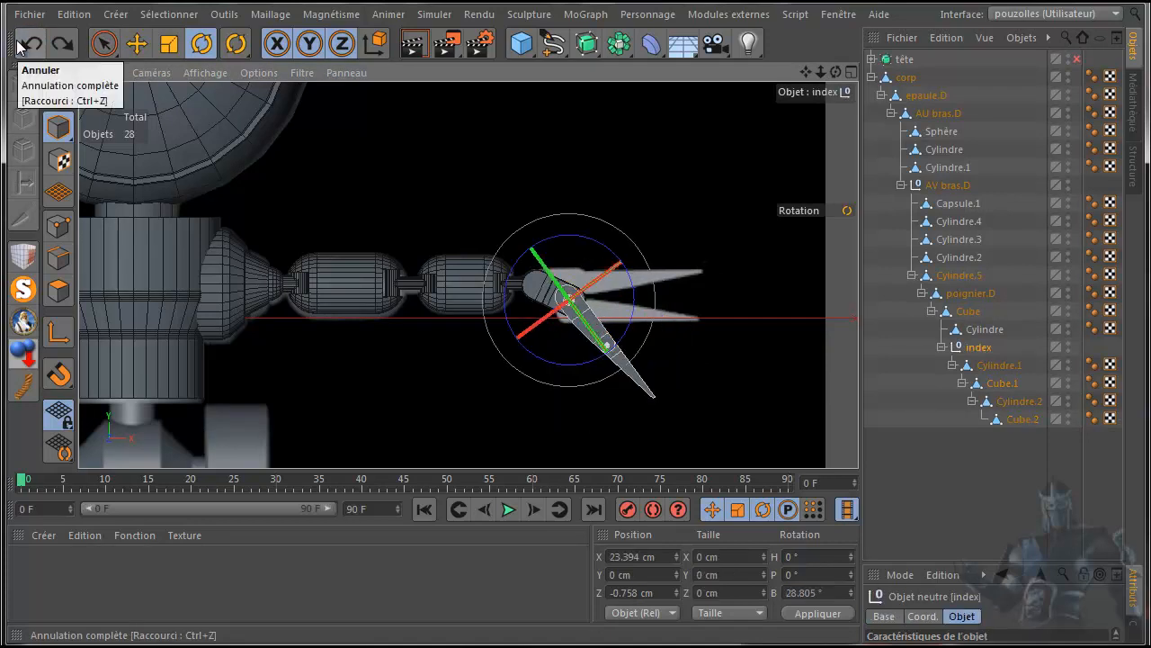
pyautogui.click(21, 46)
pyautogui.click(26, 46)
pyautogui.click(31, 47)
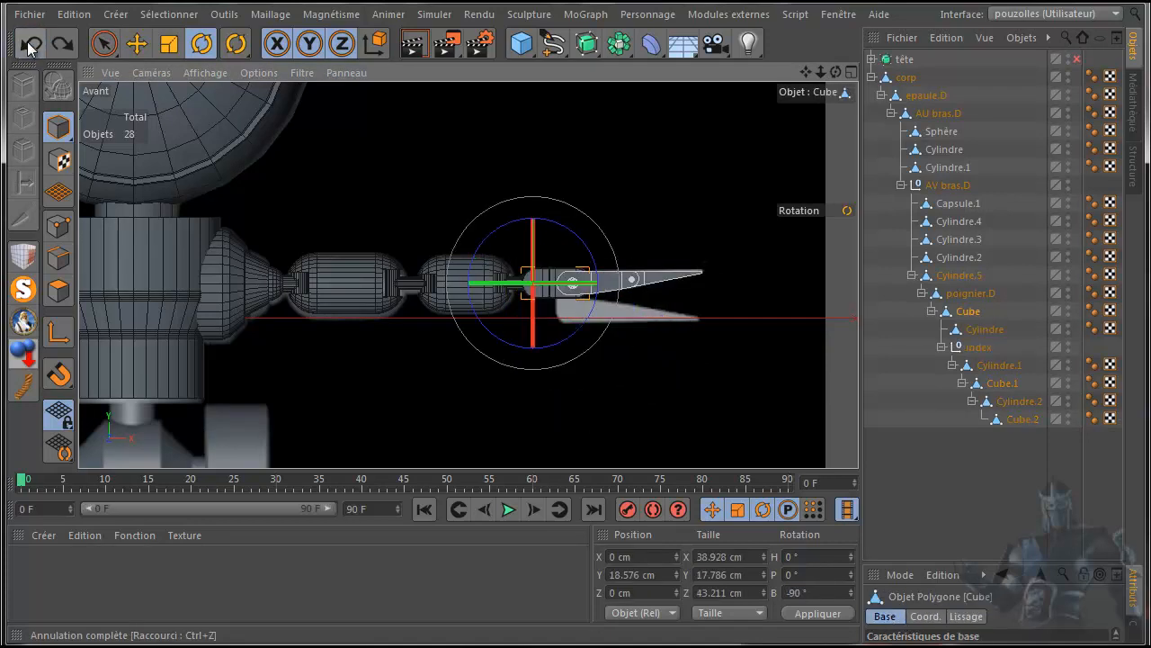
# Step: Collapse the index branch, then add a second null object under Cube, directly below index
pyautogui.click(940, 347)
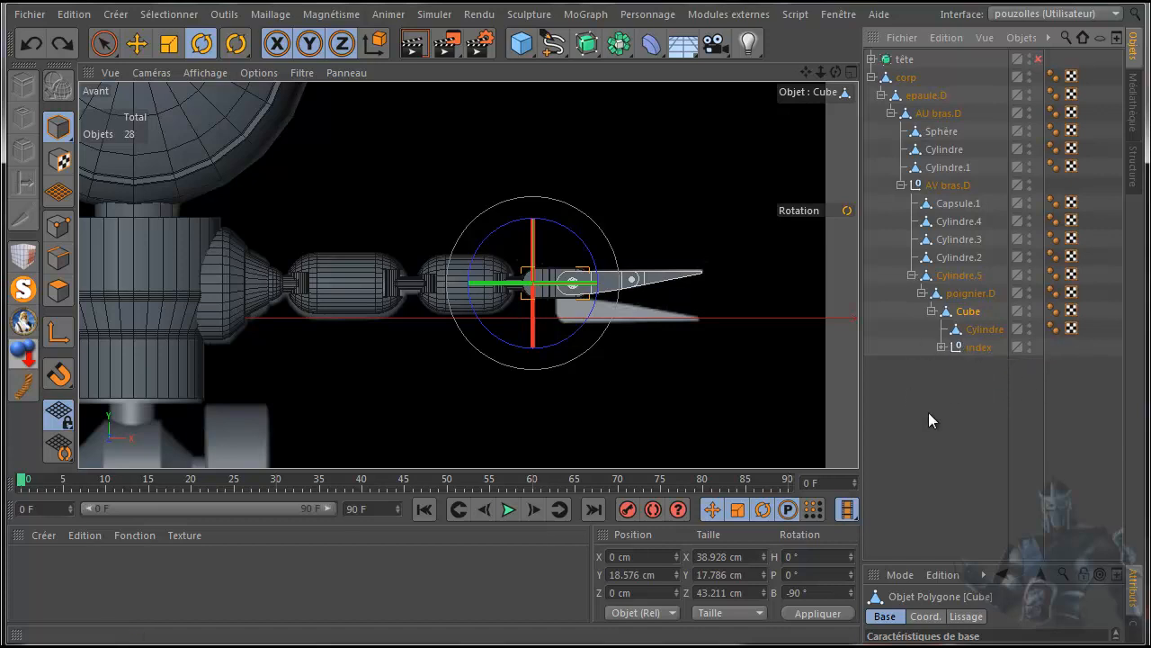
pyautogui.click(522, 44)
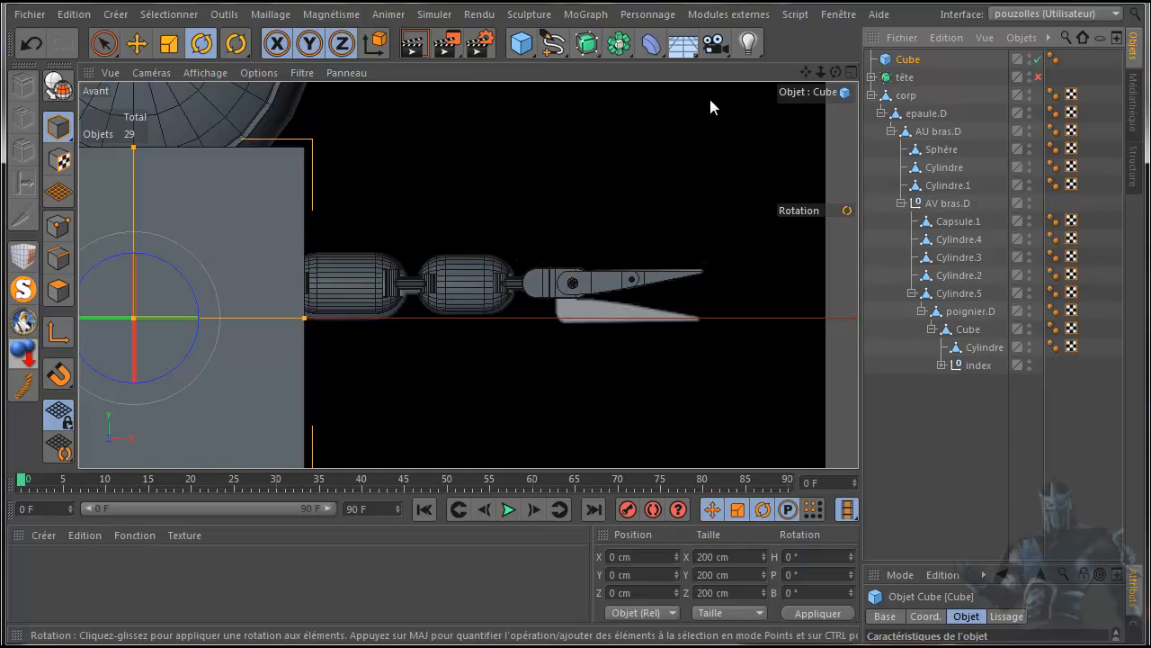
pyautogui.press('Delete')
pyautogui.click(524, 41)
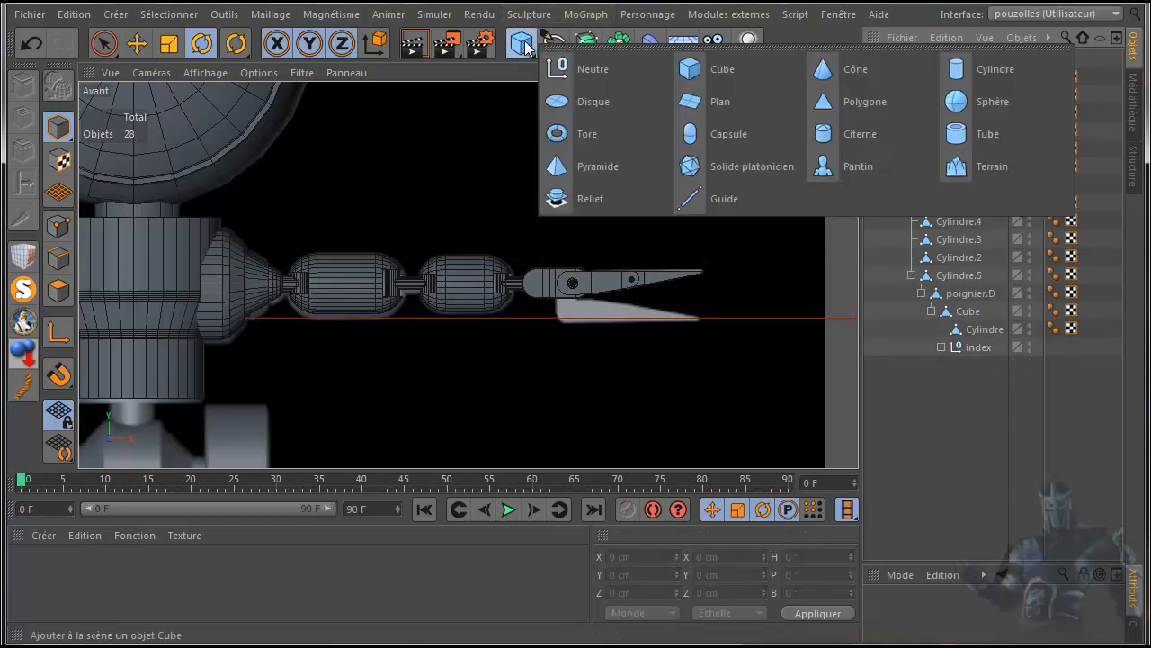
pyautogui.click(575, 67)
pyautogui.moveTo(911, 59); pyautogui.dragTo(953, 374)
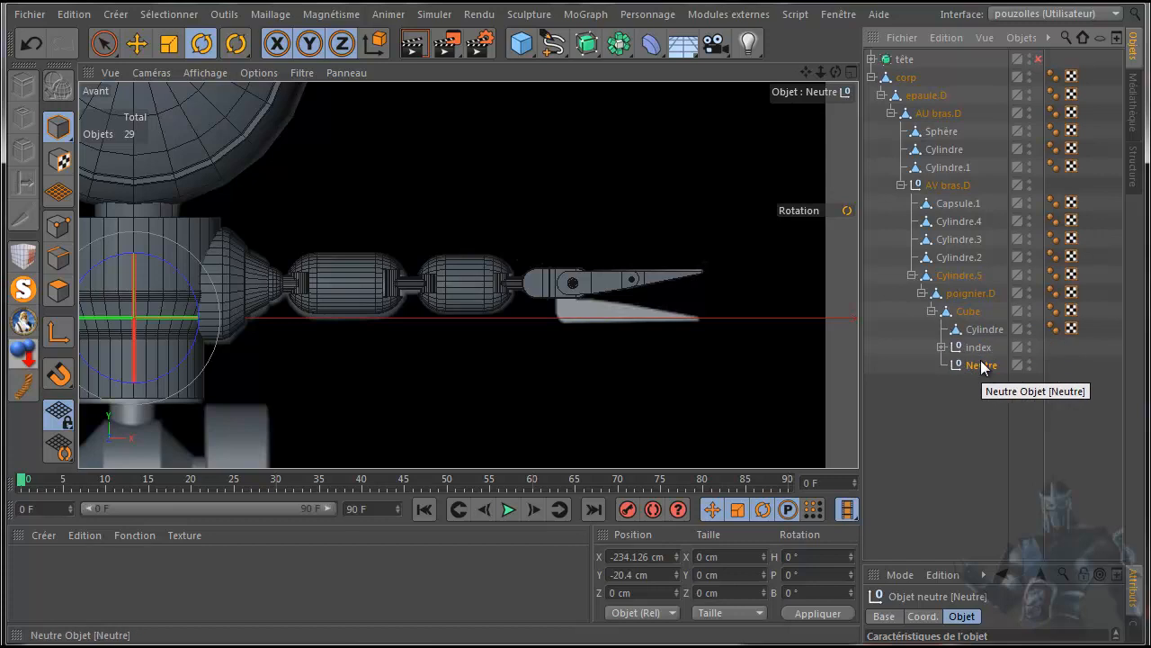
# Step: Delete the extra null object under Cube, directly below index
pyautogui.press('Delete')
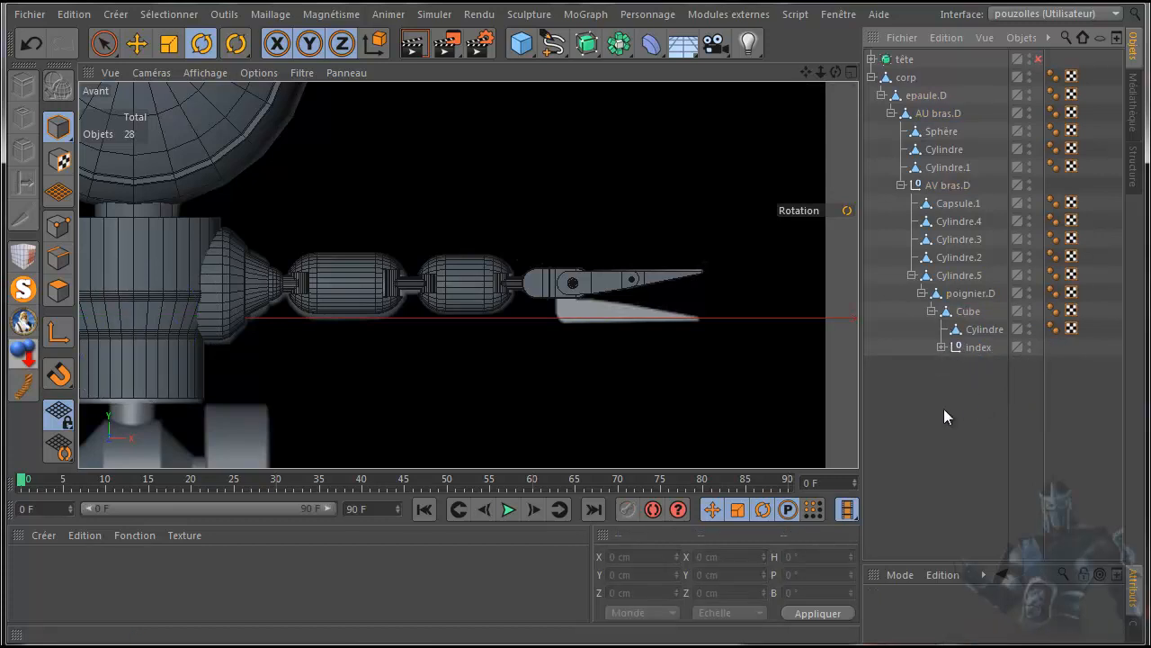
# Step: Examine the hand against the reference image in the top view, and the arms, torso and legs in the front view
pyautogui.middleClick(626, 359)
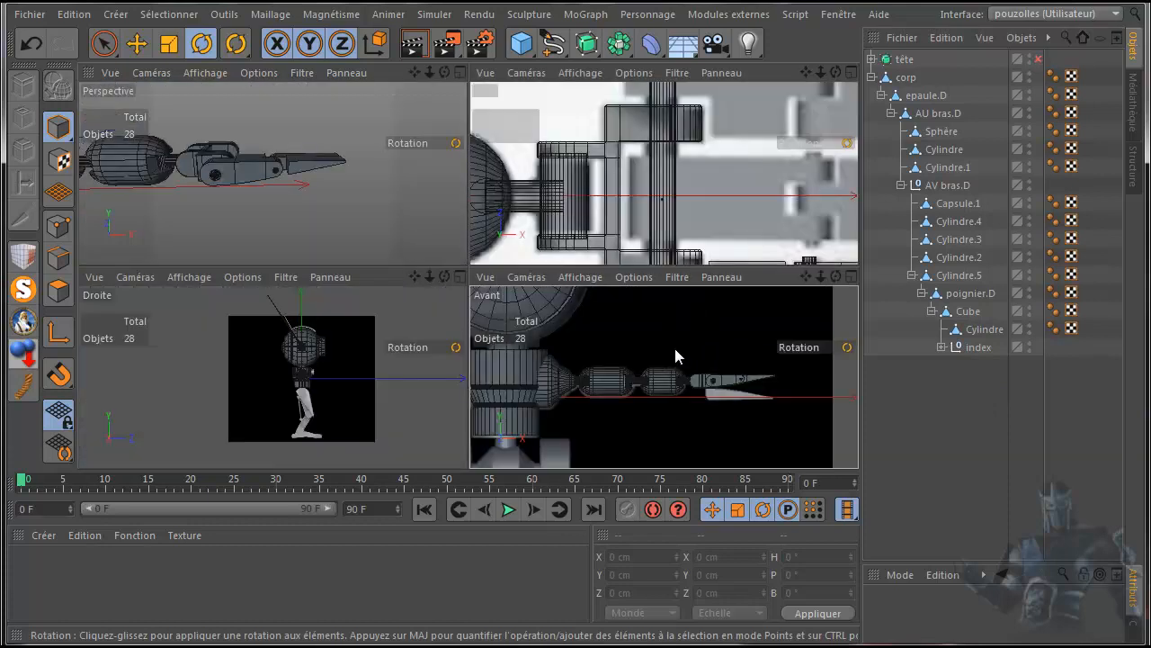
pyautogui.middleClick(675, 347)
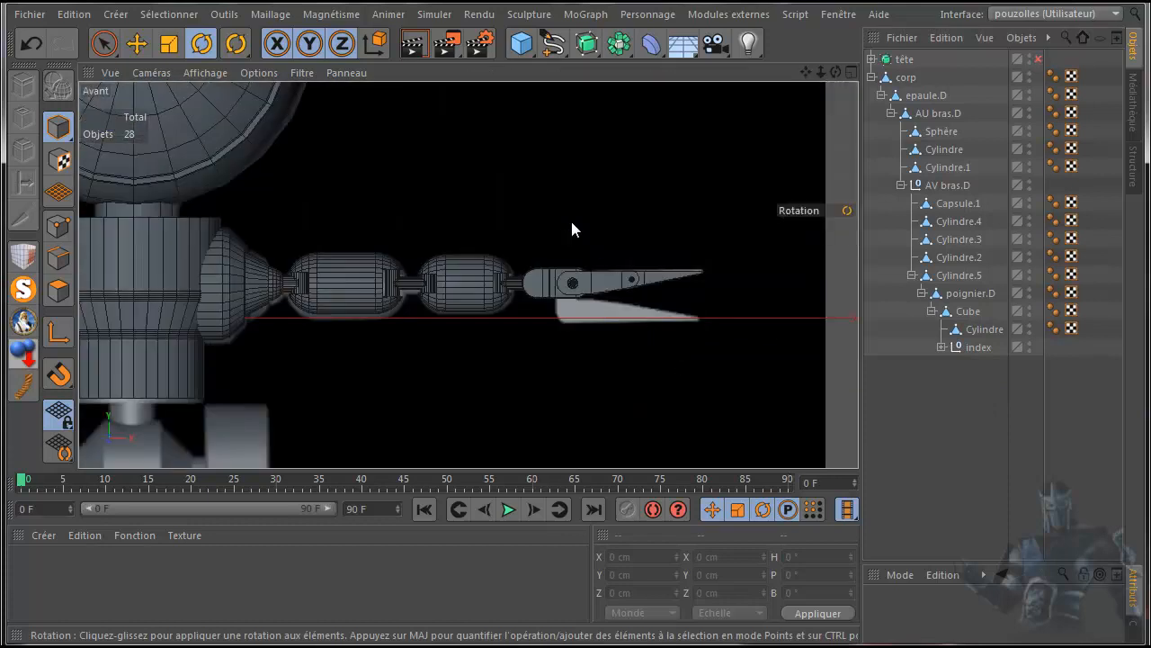
pyautogui.middleClick(547, 320)
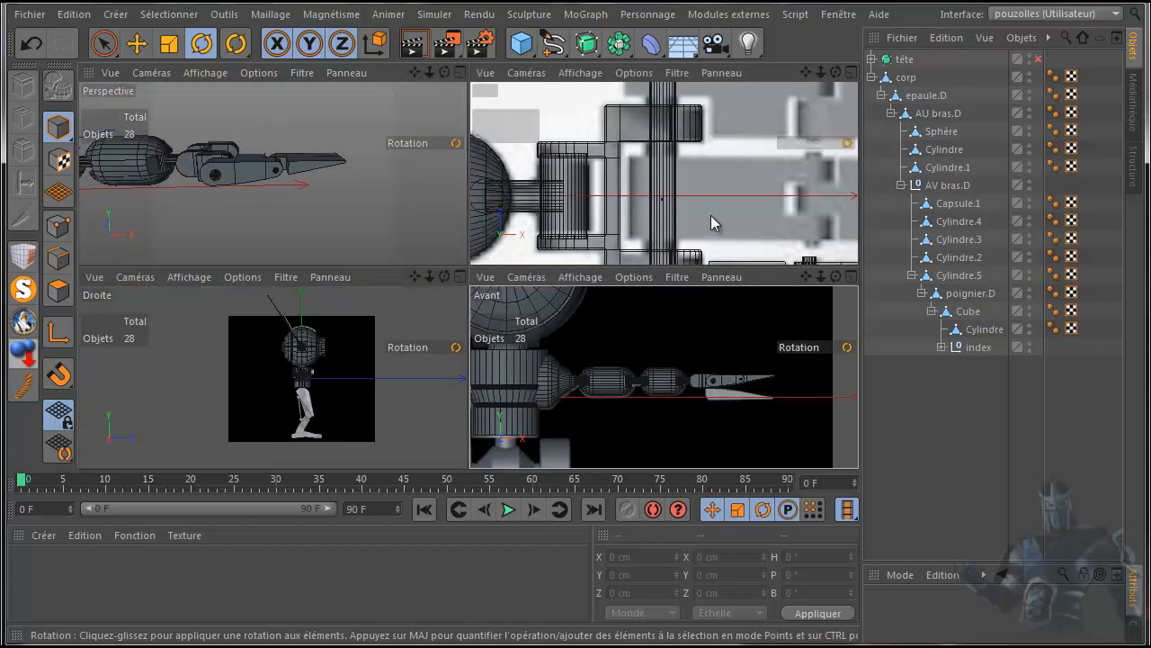
pyautogui.middleClick(710, 215)
pyautogui.scroll(-5, 702, 238)
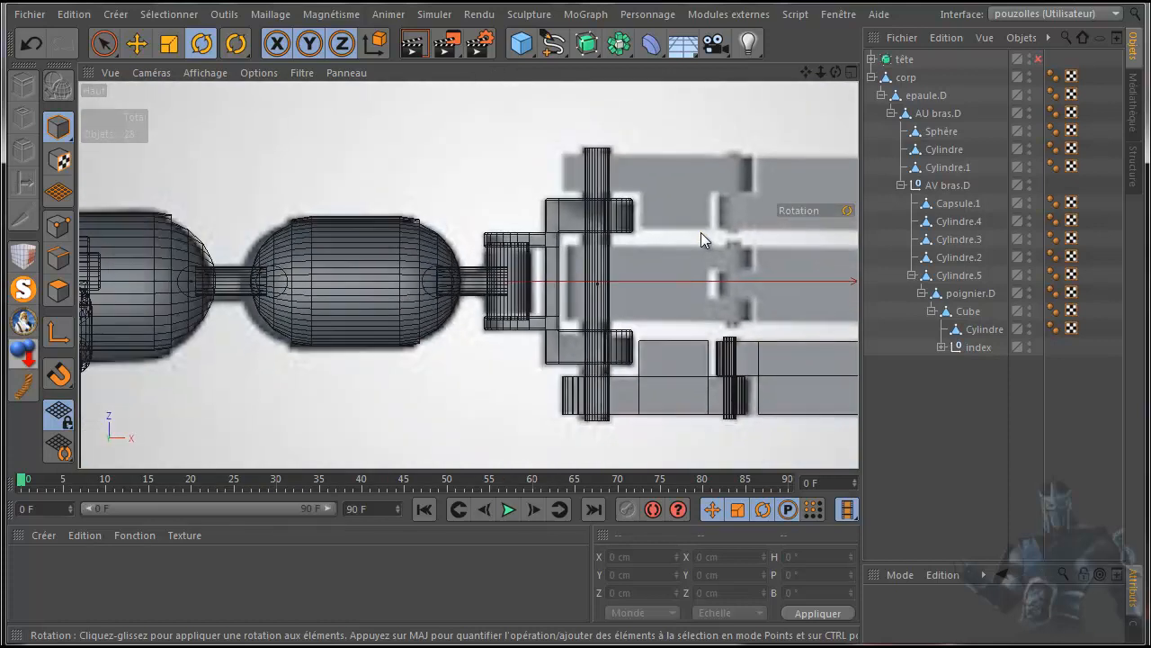
pyautogui.scroll(-3, 700, 236)
pyautogui.moveTo(807, 73); pyautogui.dragTo(673, 84)
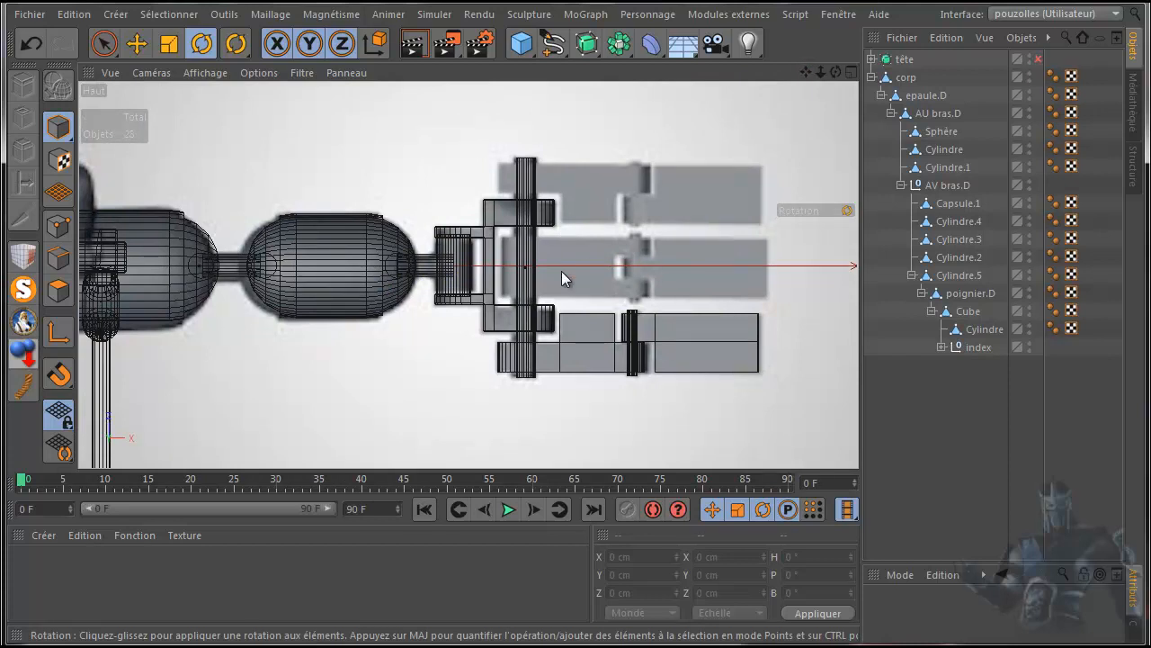
pyautogui.scroll(-8, 412, 335)
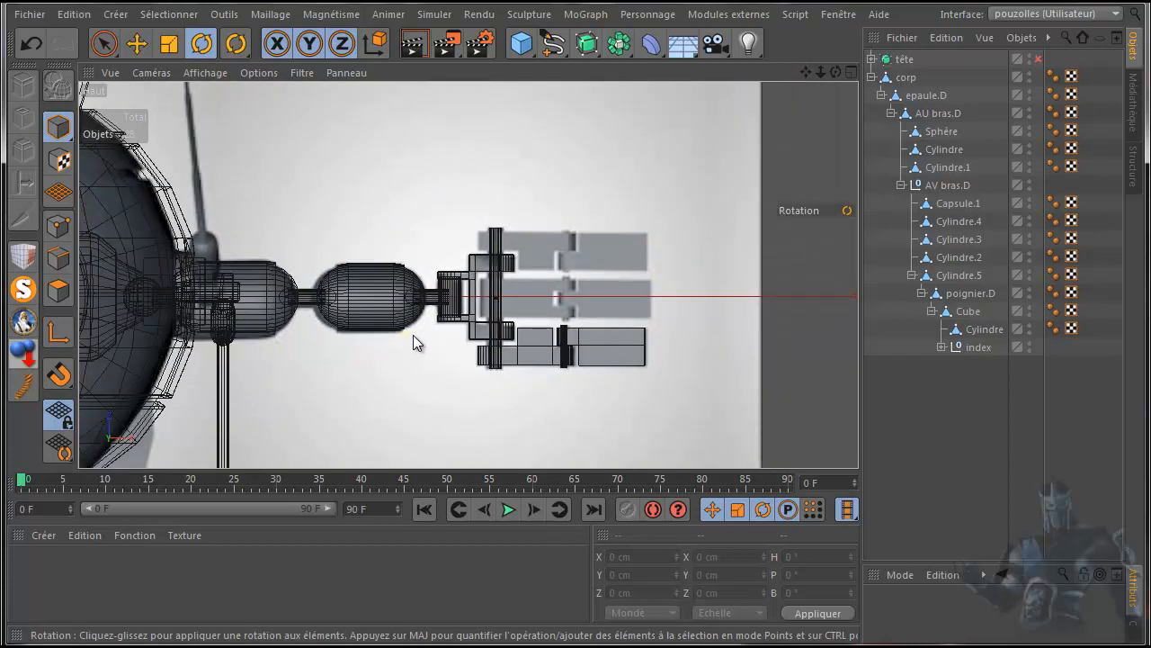
pyautogui.scroll(4, 416, 334)
pyautogui.scroll(-6, 418, 333)
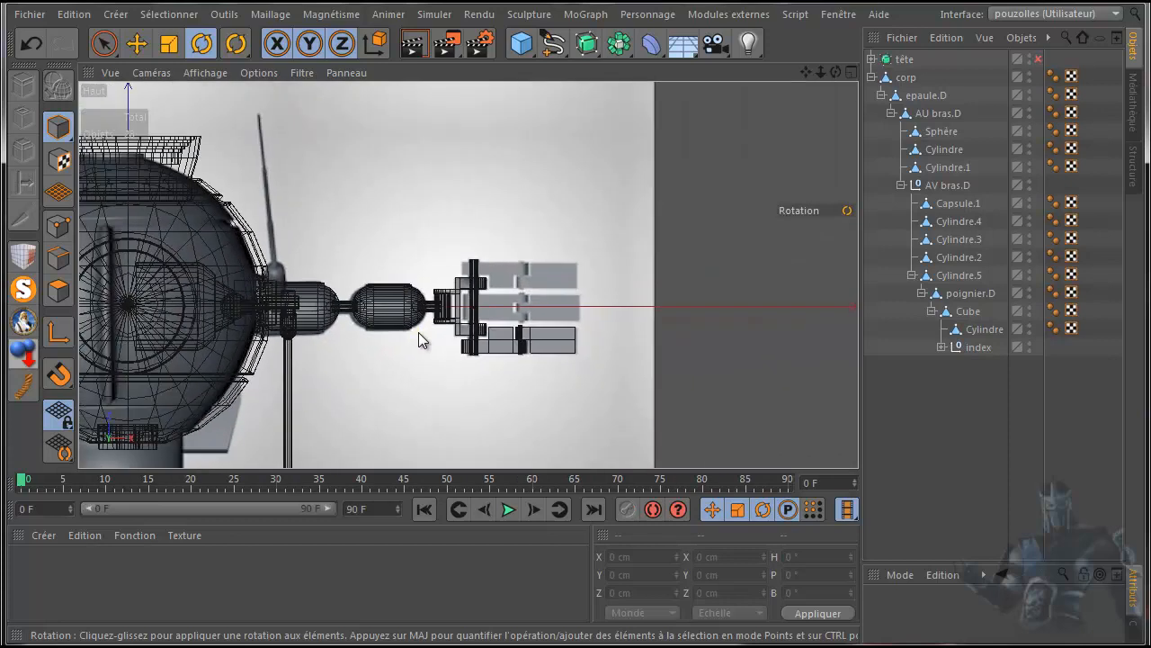
pyautogui.middleClick(418, 330)
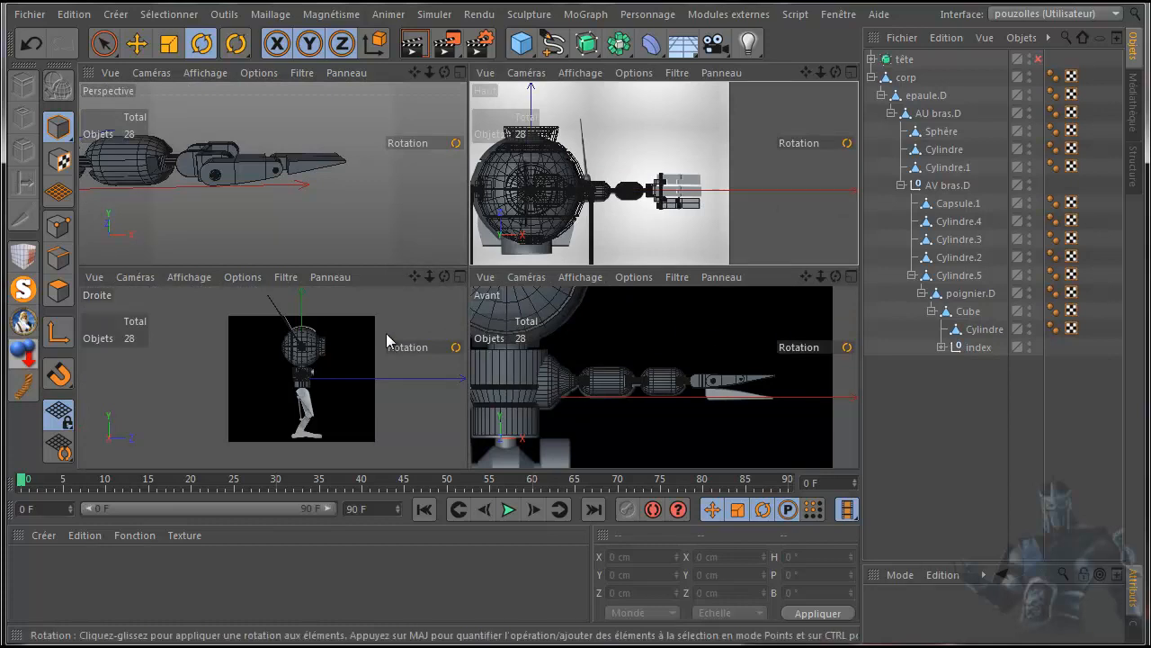
pyautogui.middleClick(663, 336)
pyautogui.scroll(-3, 662, 338)
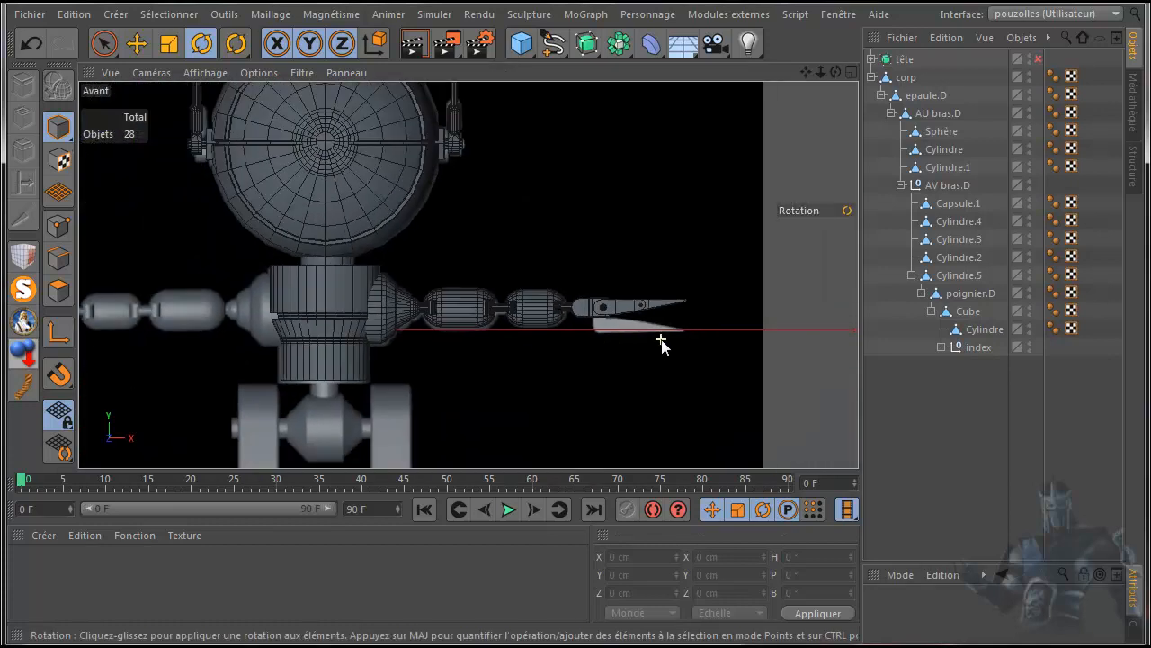
pyautogui.scroll(-2, 661, 342)
pyautogui.moveTo(804, 78); pyautogui.dragTo(495, 261)
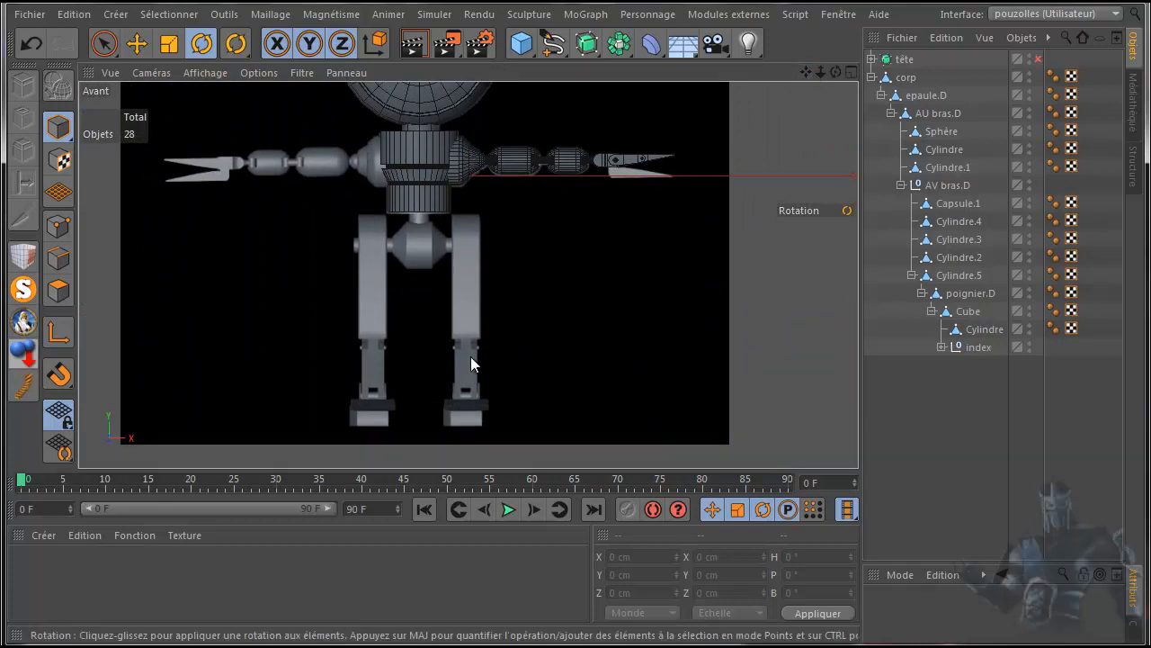